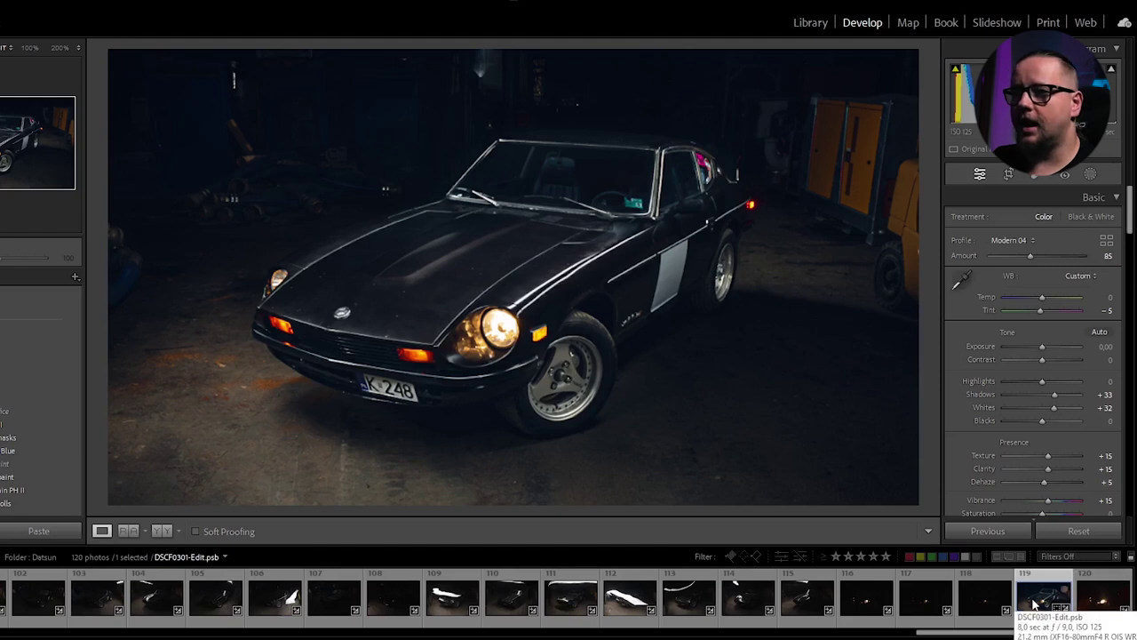
- View the finished front three-quarter edit DSCF0205-Edit.psb and compare it with the unedited rear shot DSCF0234.RAF
{"action": "scroll", "coordinate": [627, 608], "scroll_direction": "up", "scroll_amount": 8}
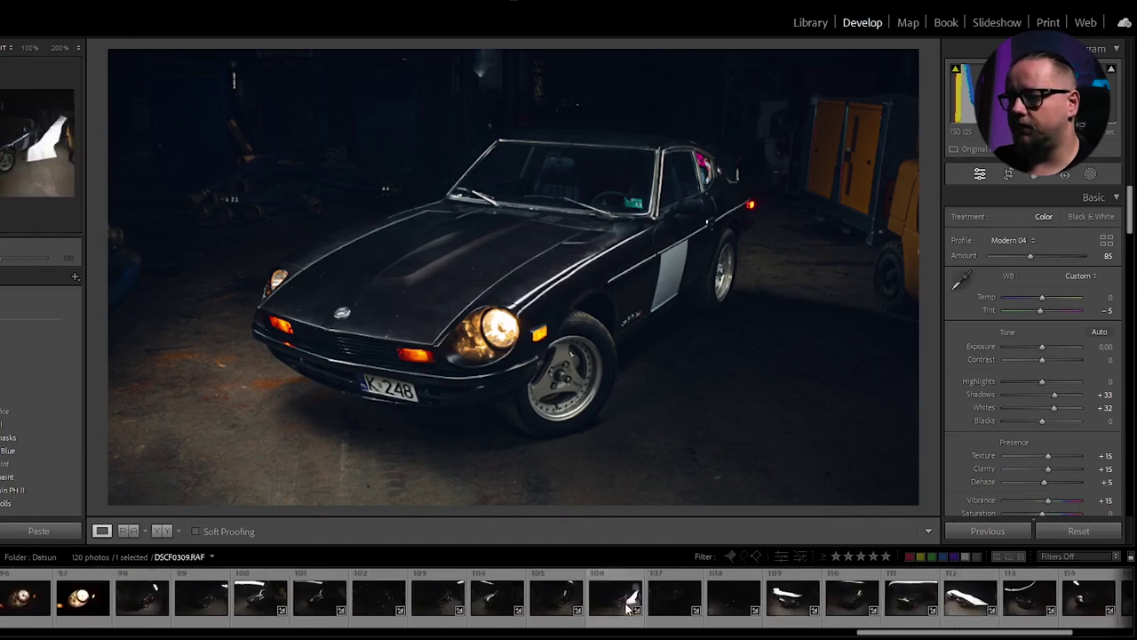
{"action": "scroll", "coordinate": [628, 608], "scroll_direction": "up", "scroll_amount": 15}
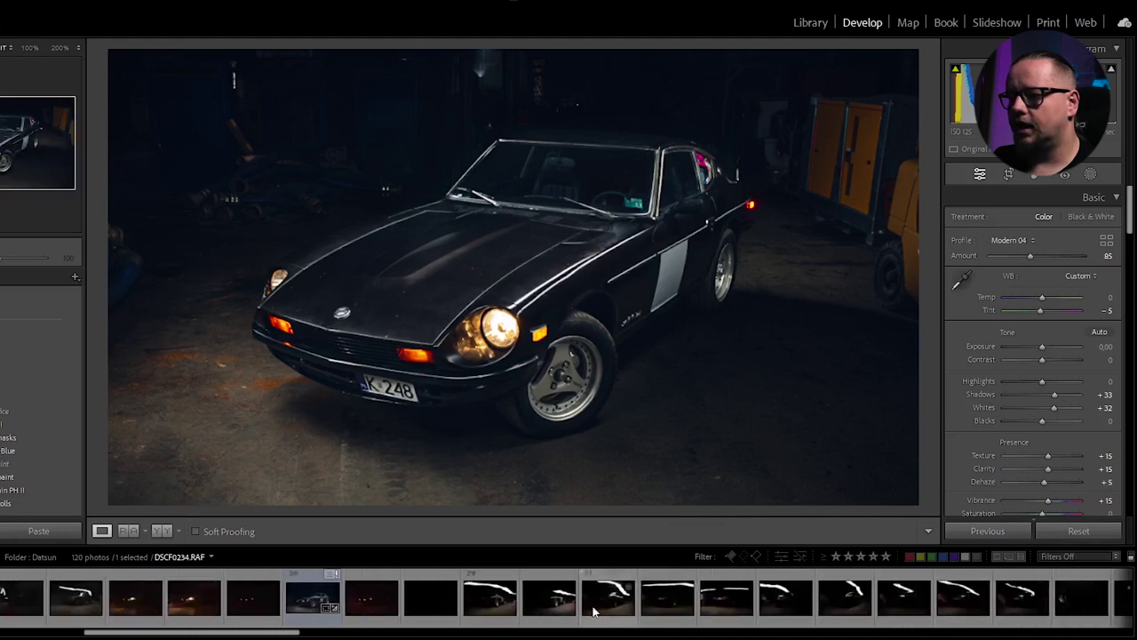
{"action": "left_click", "coordinate": [300, 610]}
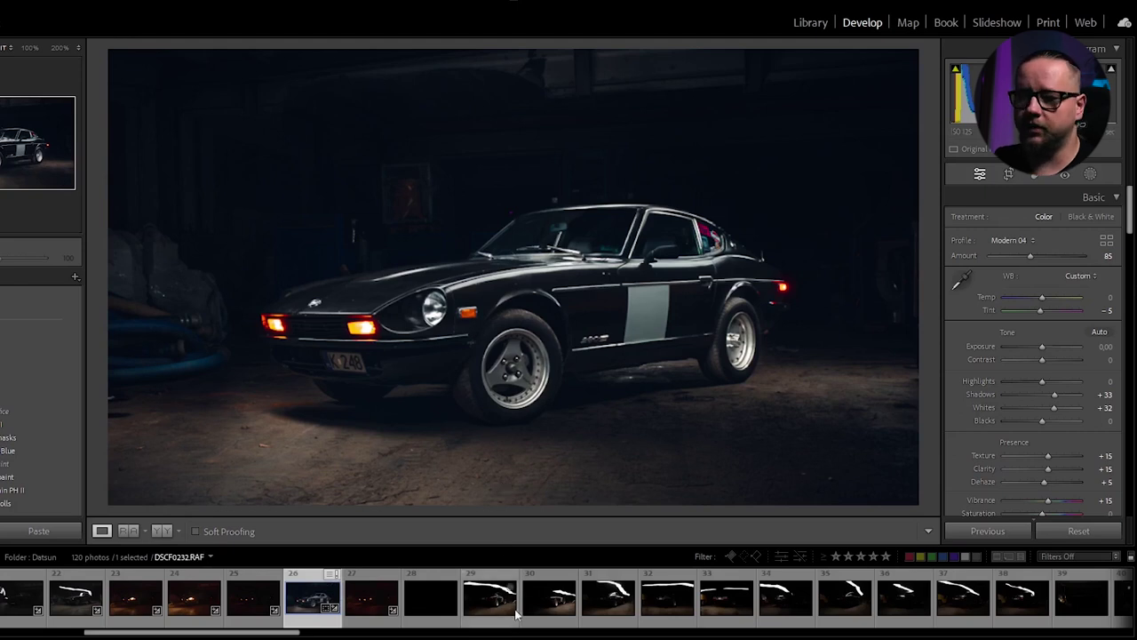
{"action": "left_click", "coordinate": [604, 600]}
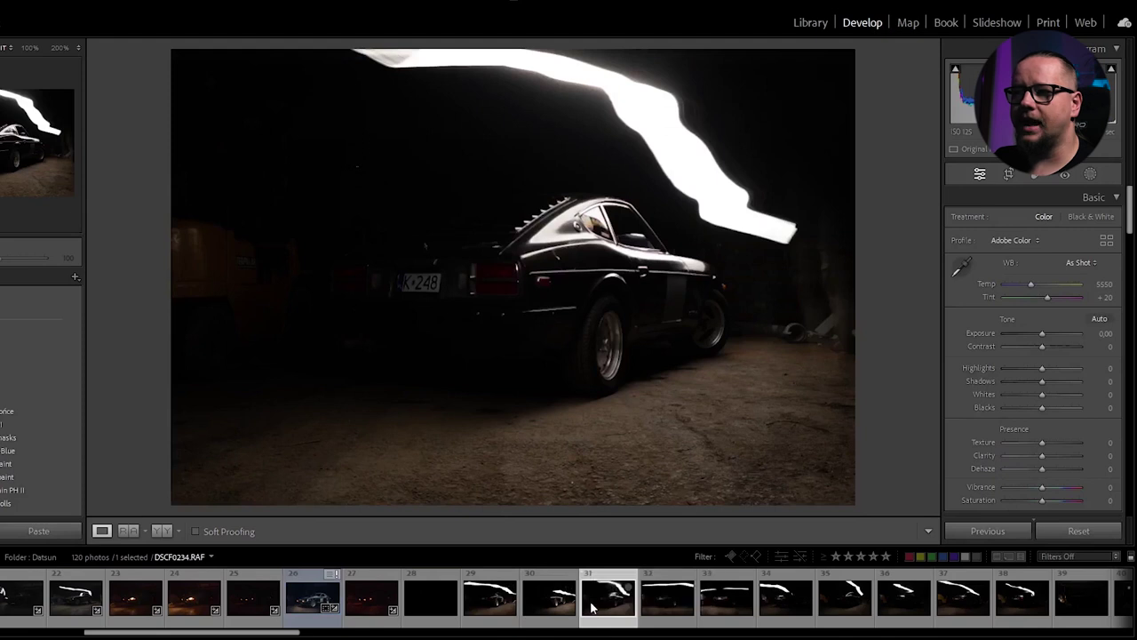
- Look through the unedited tail-light, badge and wheel detail shots and return to the rear three-quarter series
{"action": "scroll", "coordinate": [704, 611], "scroll_direction": "right", "scroll_amount": 6}
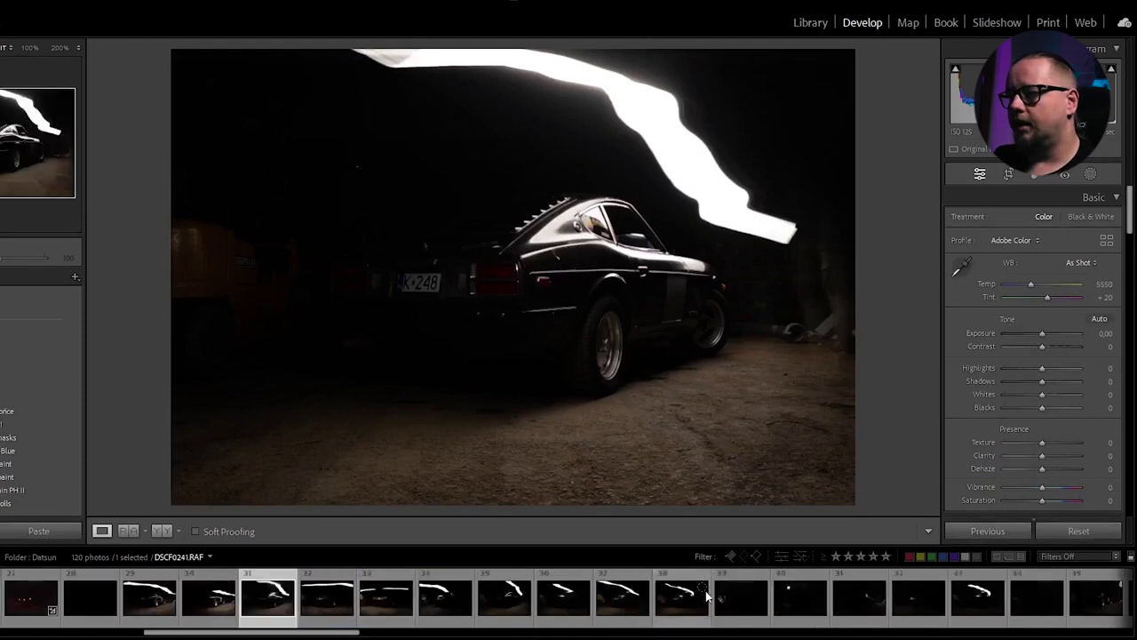
{"action": "left_click", "coordinate": [766, 599]}
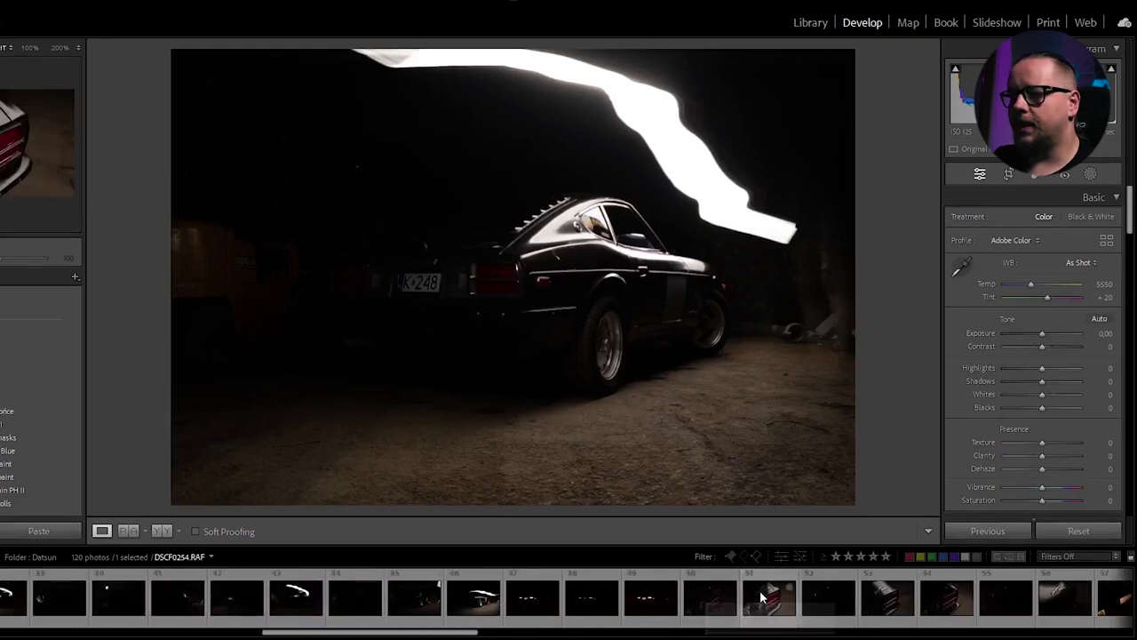
{"action": "scroll", "coordinate": [644, 611], "scroll_direction": "right", "scroll_amount": 5}
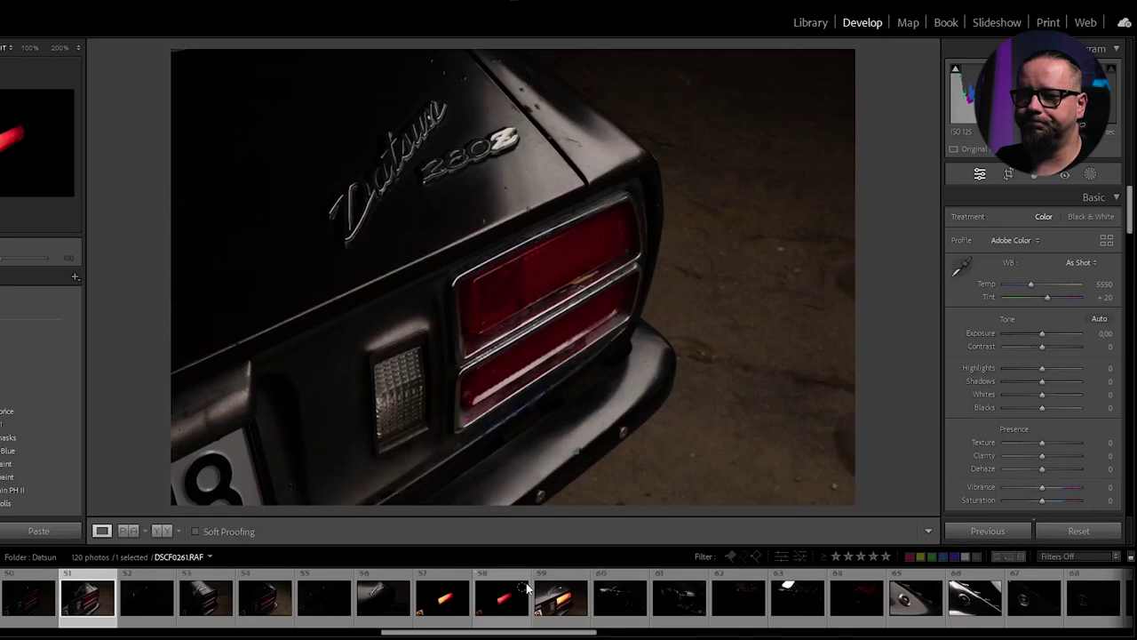
{"action": "scroll", "coordinate": [578, 604], "scroll_direction": "right", "scroll_amount": 6}
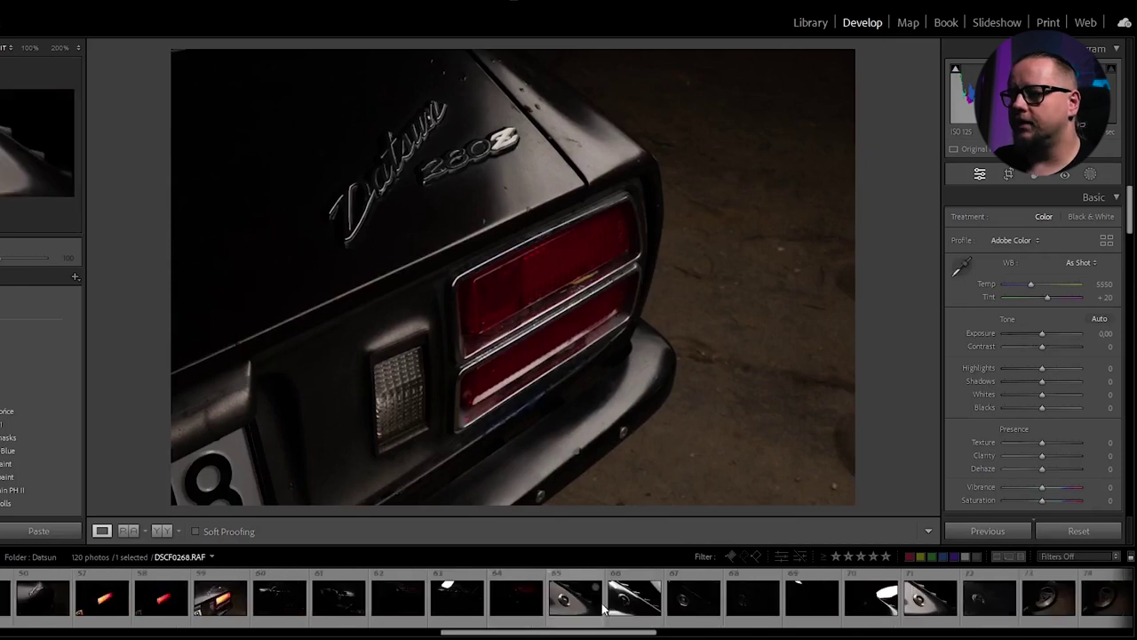
{"action": "scroll", "coordinate": [601, 611], "scroll_direction": "right", "scroll_amount": 3}
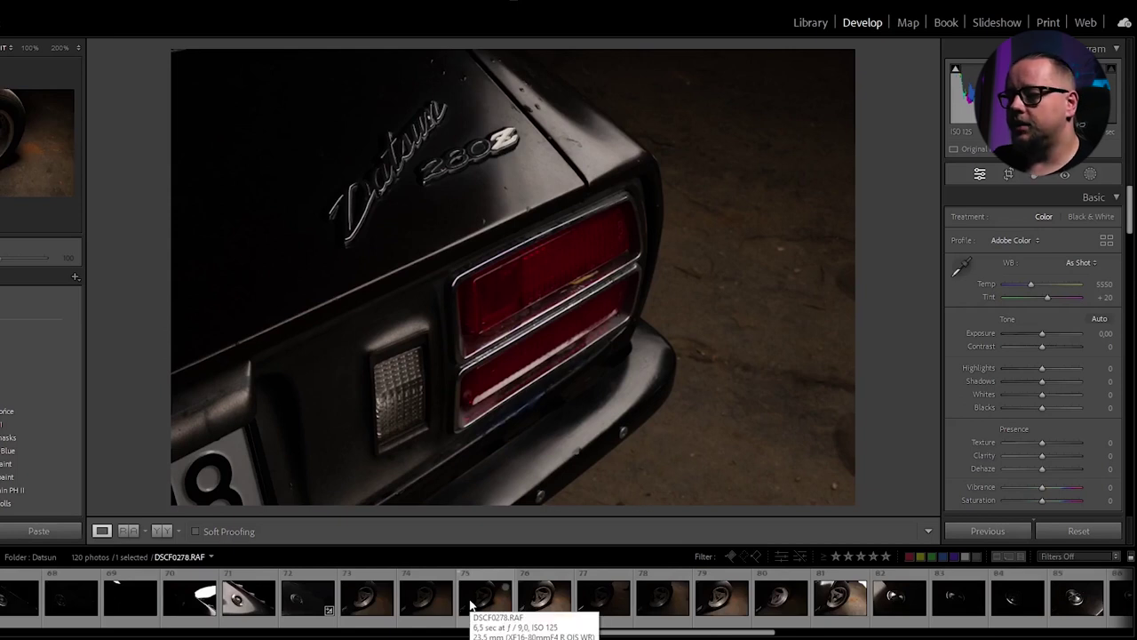
{"action": "scroll", "coordinate": [364, 580], "scroll_direction": "left", "scroll_amount": 15}
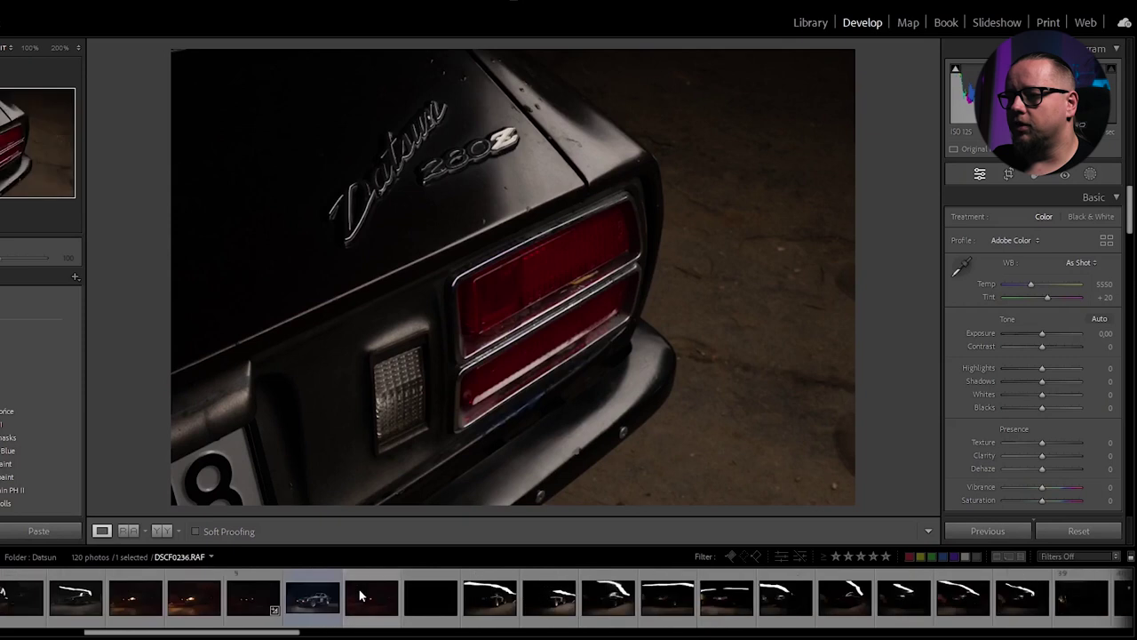
{"action": "left_click", "coordinate": [382, 606]}
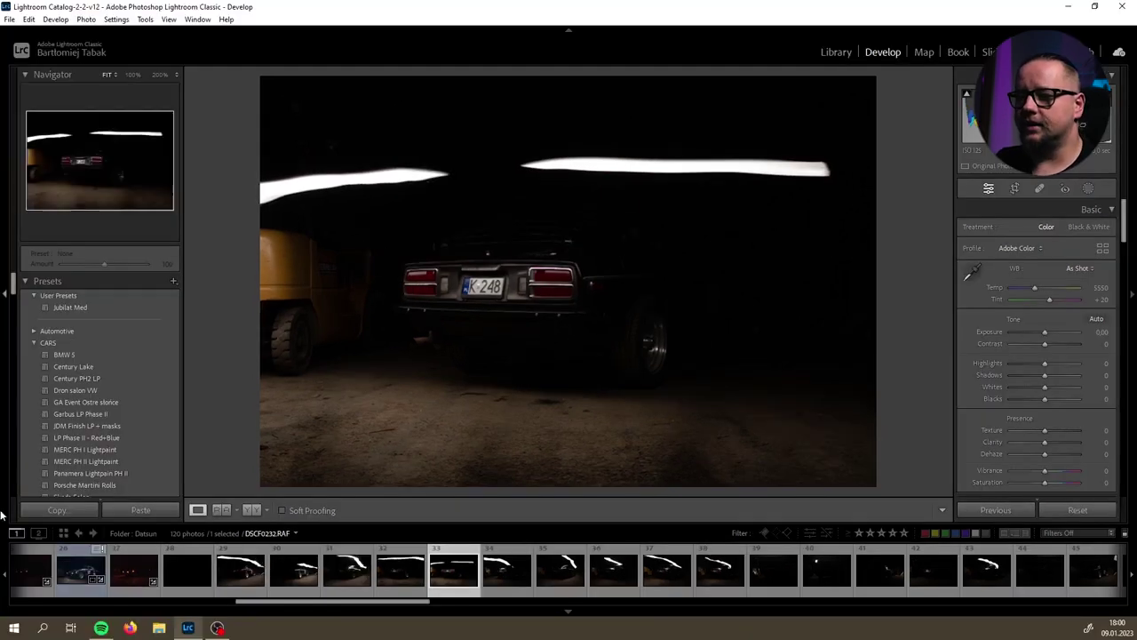
- Open the edited light-painting frame DSCF0218.RAF and examine its Basic, Tone Curve, Color Grading and Lens Corrections settings
{"action": "scroll", "coordinate": [176, 589], "scroll_direction": "up", "scroll_amount": 3}
{"action": "scroll", "coordinate": [176, 586], "scroll_direction": "up", "scroll_amount": 5}
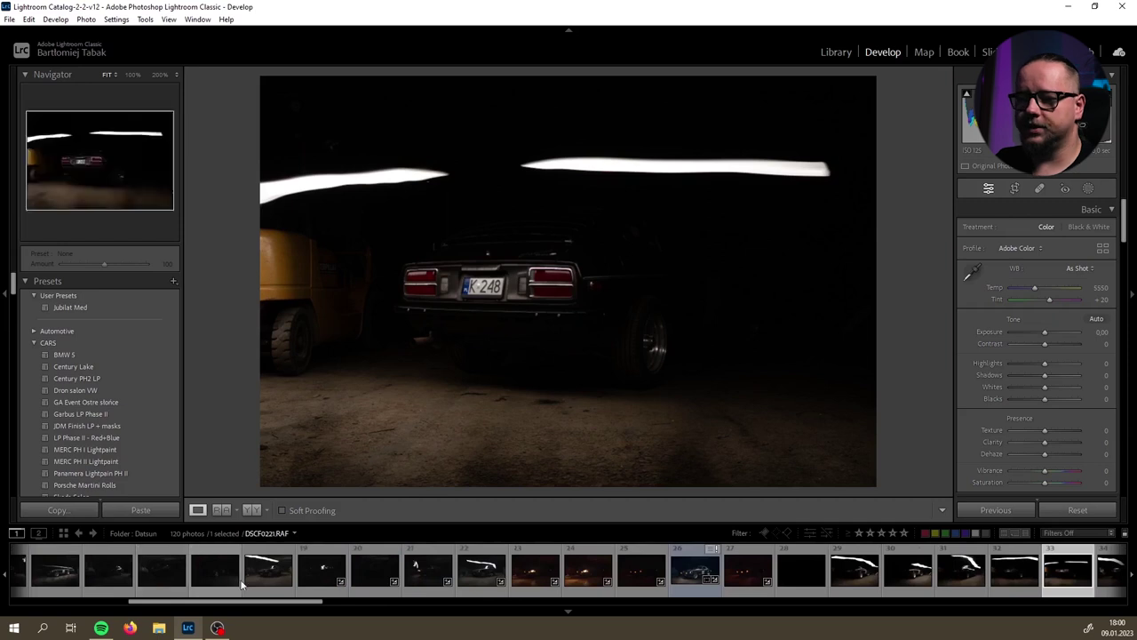
{"action": "left_click", "coordinate": [258, 573]}
{"action": "left_click", "coordinate": [375, 575]}
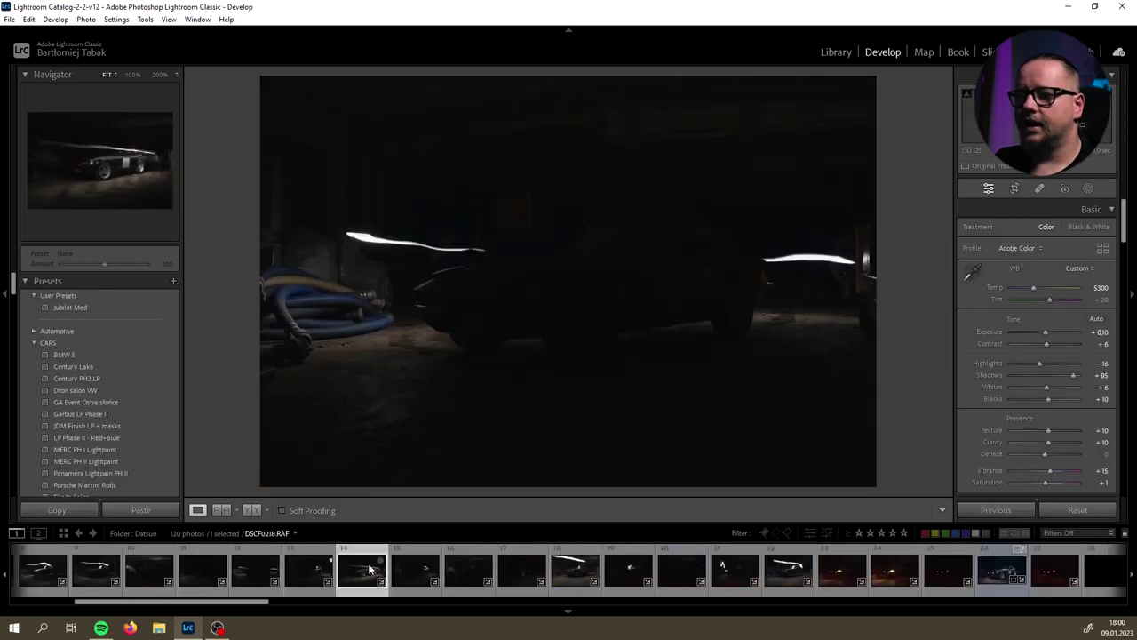
{"action": "scroll", "coordinate": [1108, 340], "scroll_direction": "down", "scroll_amount": 2}
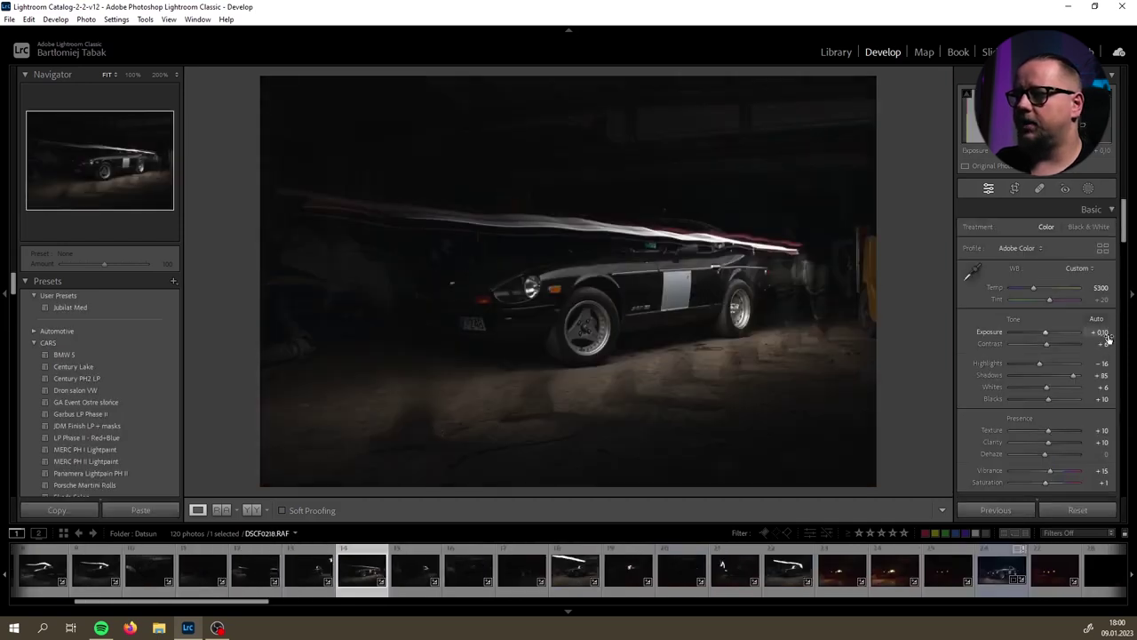
{"action": "scroll", "coordinate": [1062, 342], "scroll_direction": "down", "scroll_amount": 10}
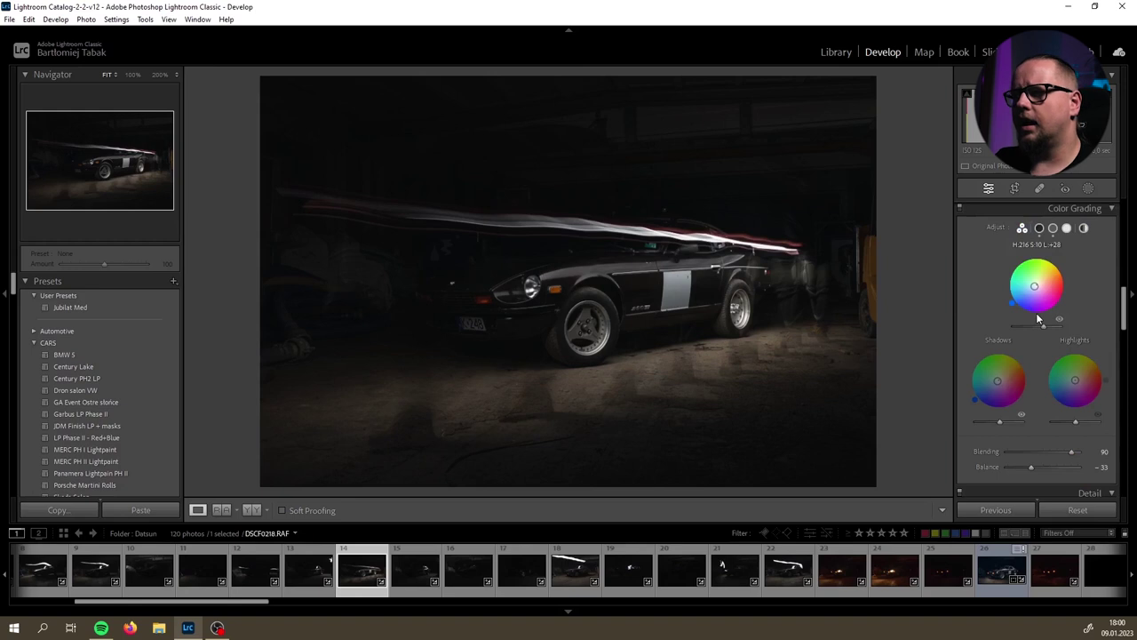
{"action": "scroll", "coordinate": [1037, 328], "scroll_direction": "up", "scroll_amount": 6}
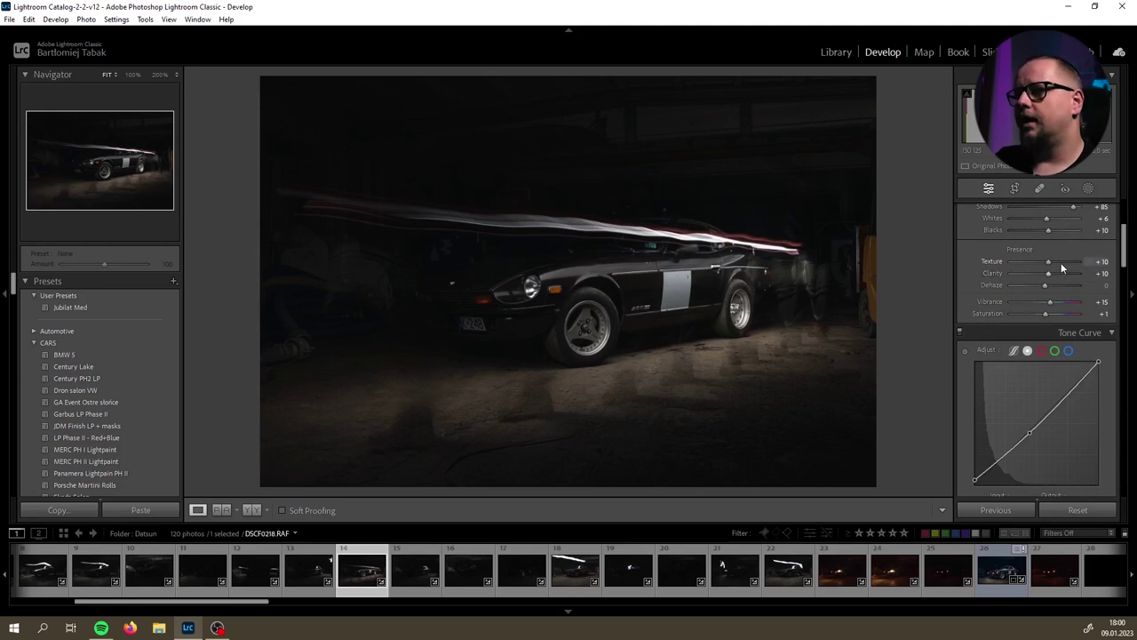
{"action": "scroll", "coordinate": [1075, 273], "scroll_direction": "up", "scroll_amount": 4}
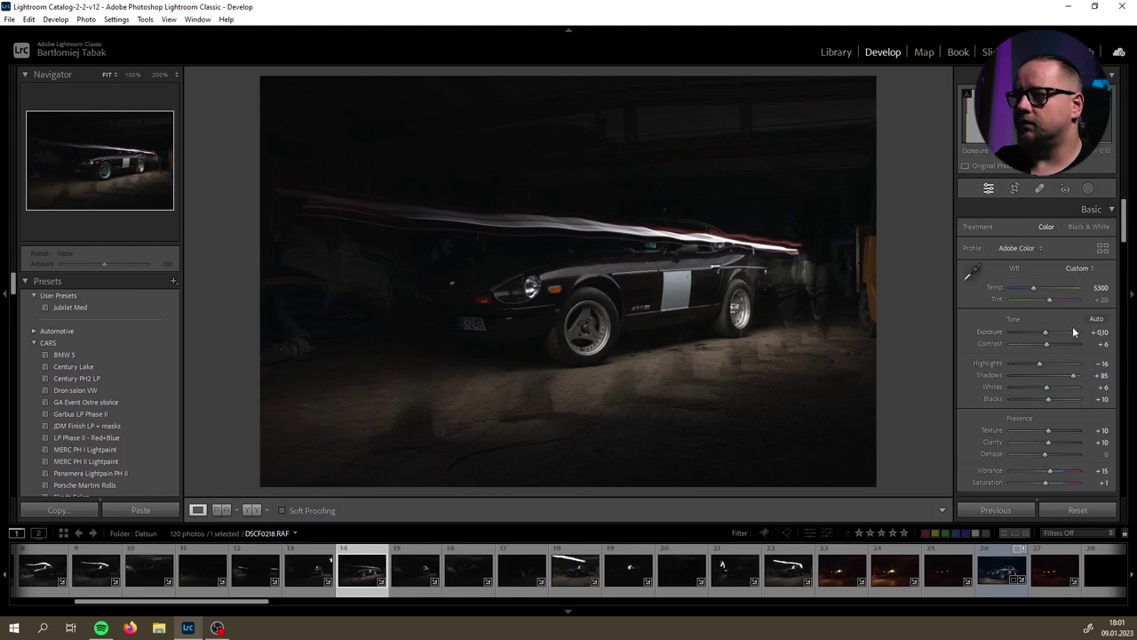
{"action": "scroll", "coordinate": [1077, 311], "scroll_direction": "down", "scroll_amount": 10}
{"action": "scroll", "coordinate": [1082, 313], "scroll_direction": "down", "scroll_amount": 8}
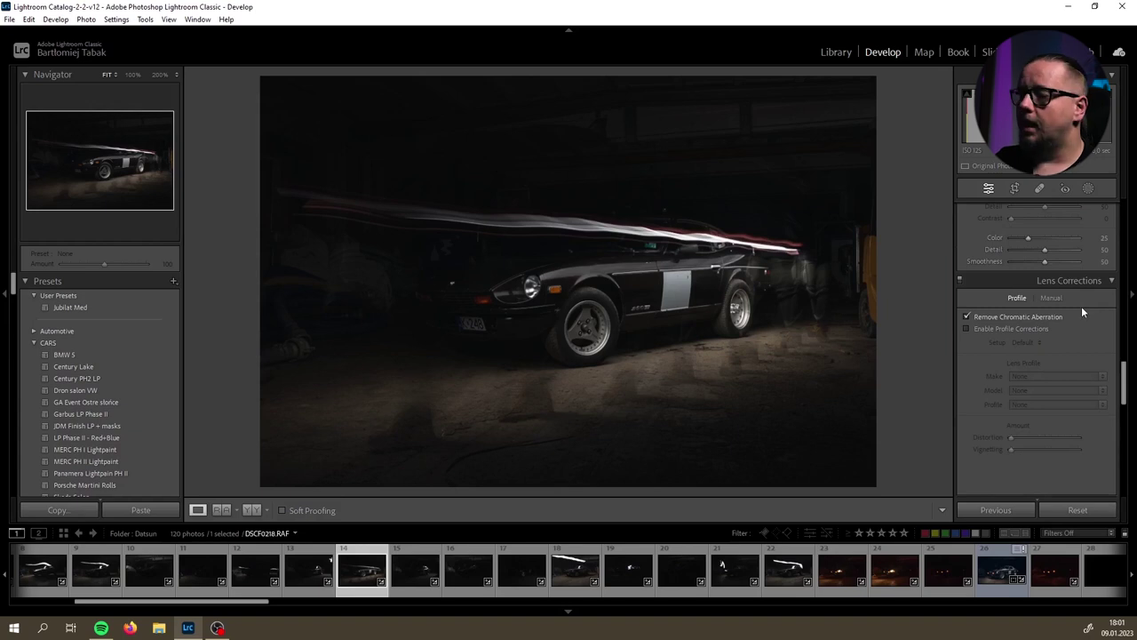
{"action": "scroll", "coordinate": [1081, 308], "scroll_direction": "up", "scroll_amount": 4}
{"action": "scroll", "coordinate": [1053, 329], "scroll_direction": "up", "scroll_amount": 2}
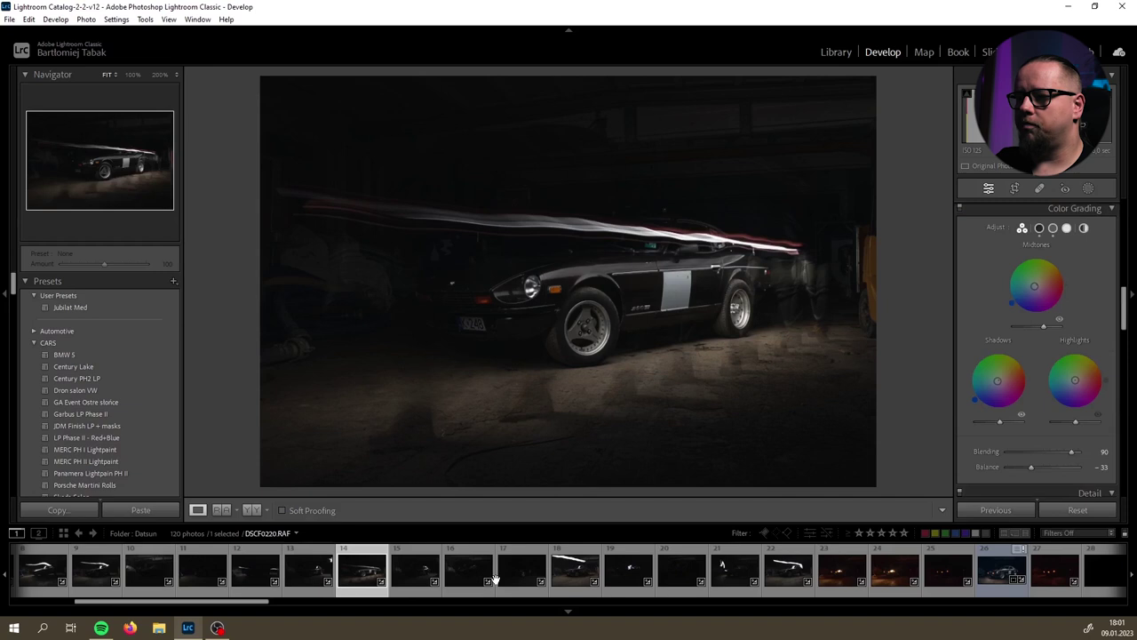
- Copy the develop settings from the edited frame DSCF0222.RAF and paste them onto the rear shot DSCF0232.RAF
{"action": "left_click", "coordinate": [576, 573]}
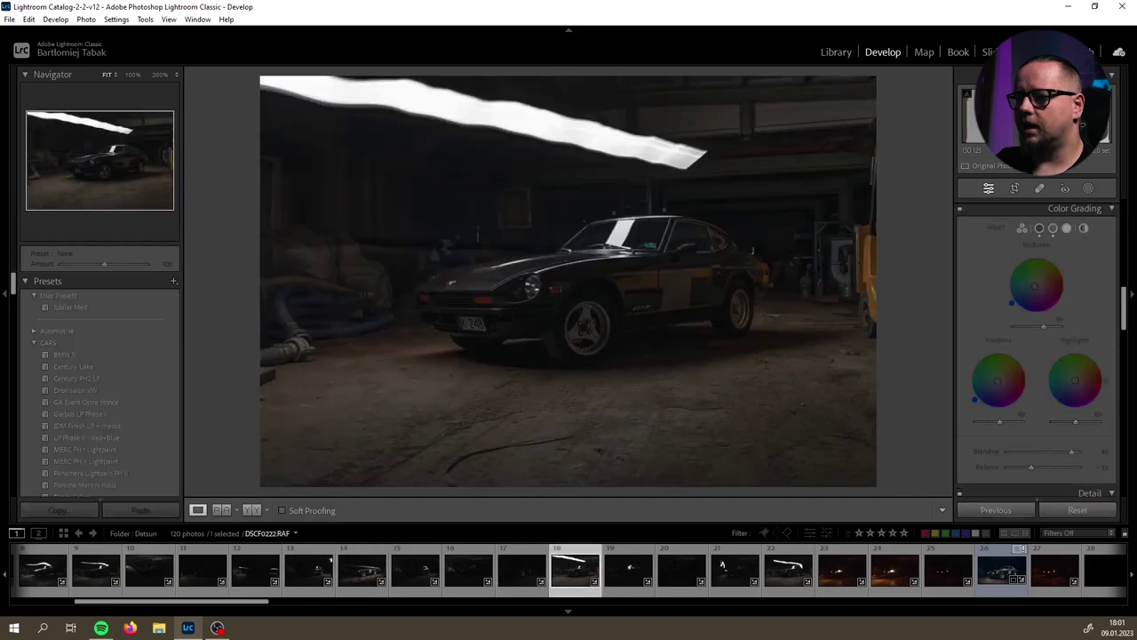
{"action": "key", "text": "ctrl+shift+c"}
{"action": "key", "text": "Return"}
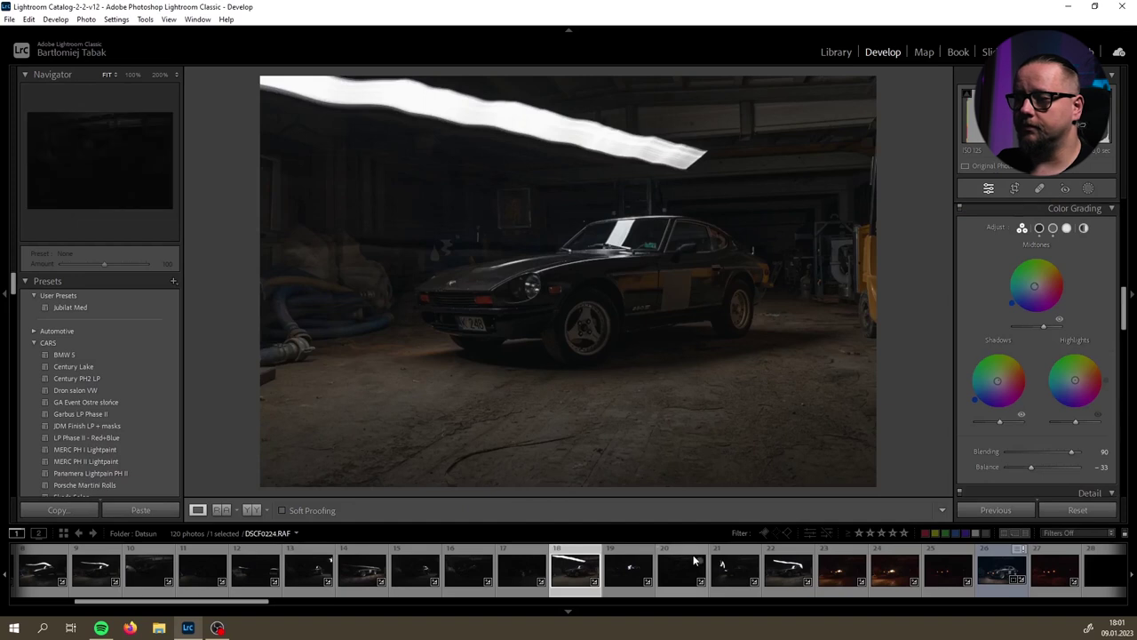
{"action": "scroll", "coordinate": [697, 561], "scroll_direction": "down", "scroll_amount": 3}
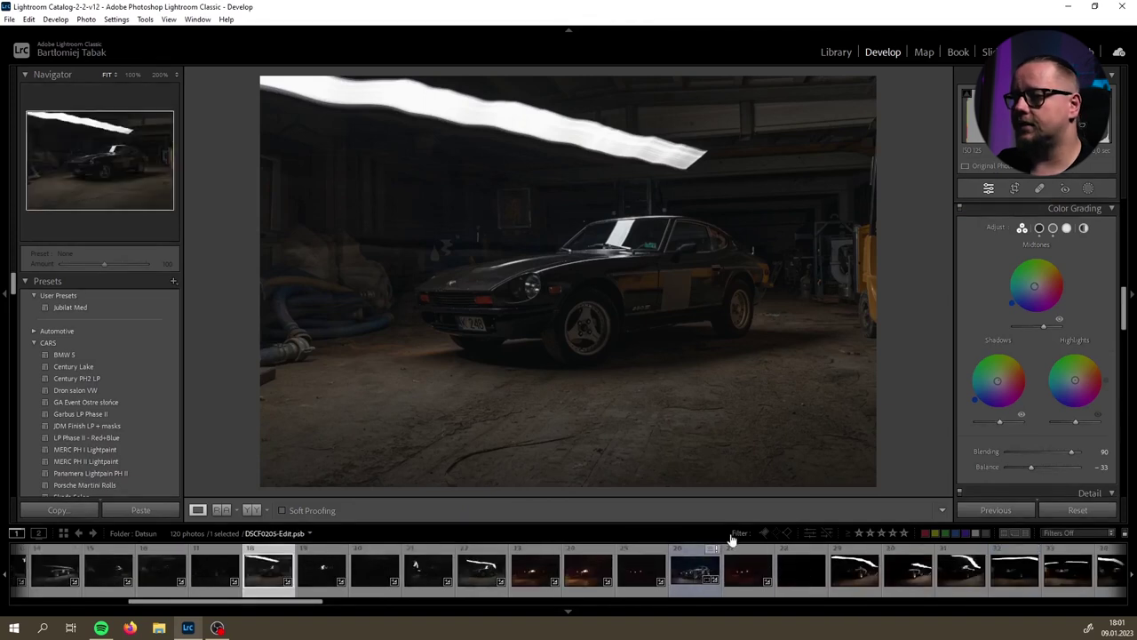
{"action": "scroll", "coordinate": [753, 547], "scroll_direction": "down", "scroll_amount": 3}
{"action": "left_click", "coordinate": [484, 573]}
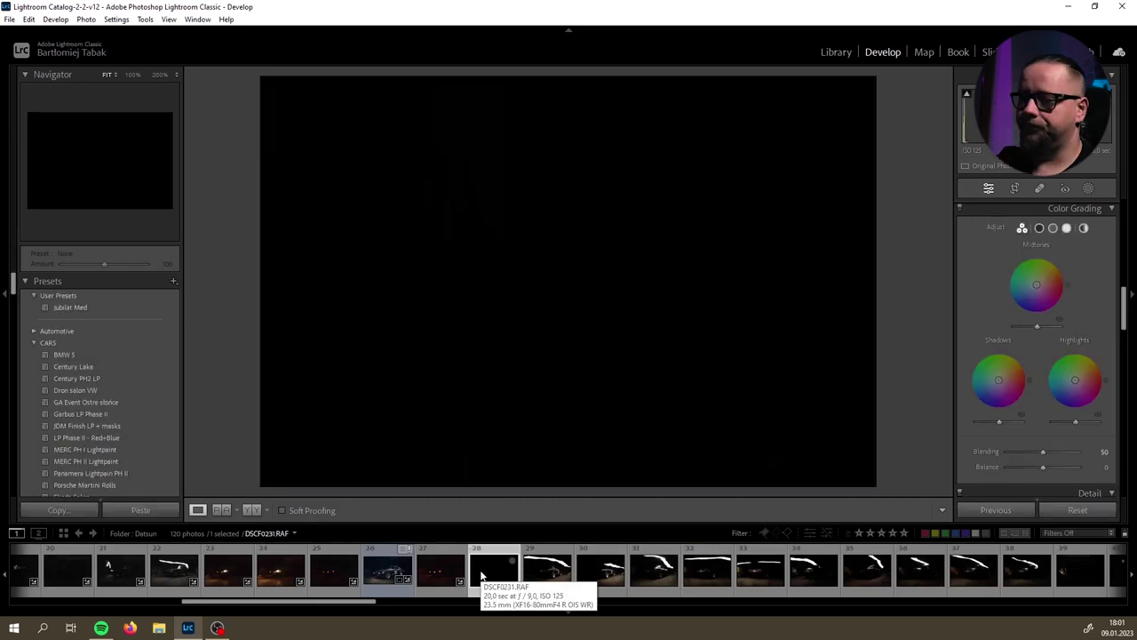
{"action": "left_click", "coordinate": [547, 570]}
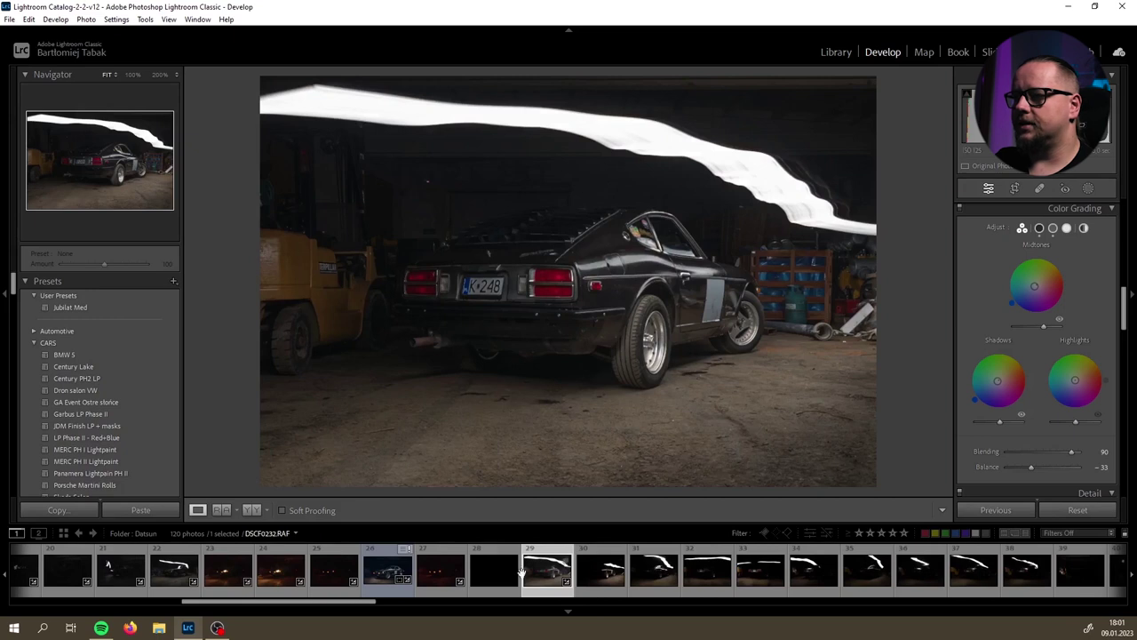
- Synchronize DSCF0232's develop settings to all frames through DSCF0252.RAF, leaving out Transform, Healing, Crop, Masking and Calibration
{"action": "scroll", "coordinate": [543, 569], "scroll_direction": "down", "scroll_amount": 6}
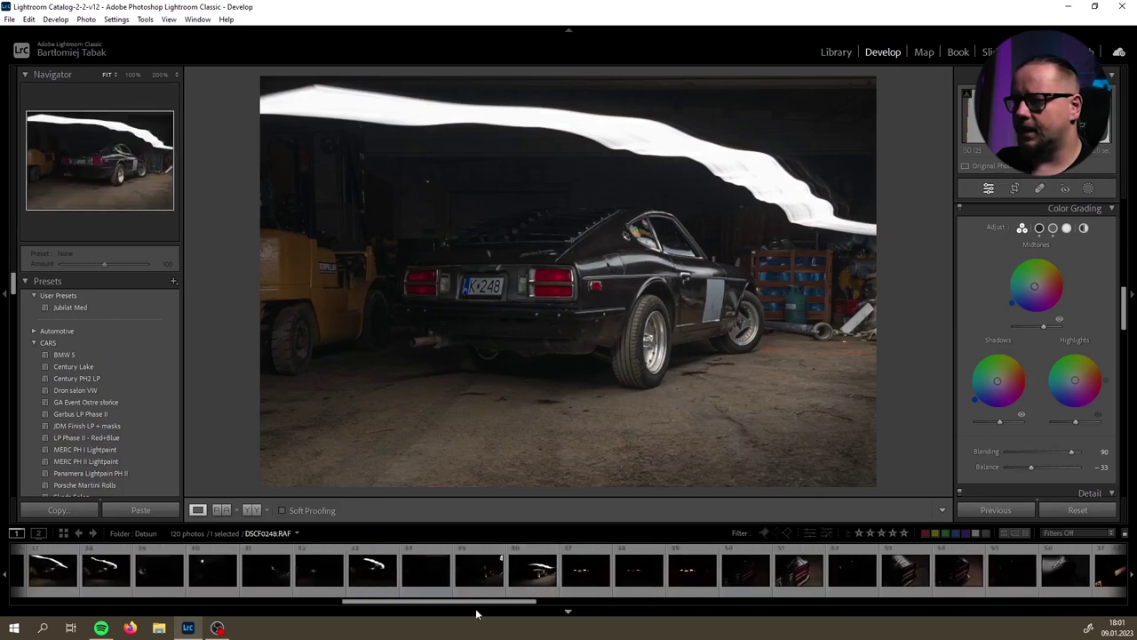
{"action": "left_click", "coordinate": [685, 584], "text": "shift"}
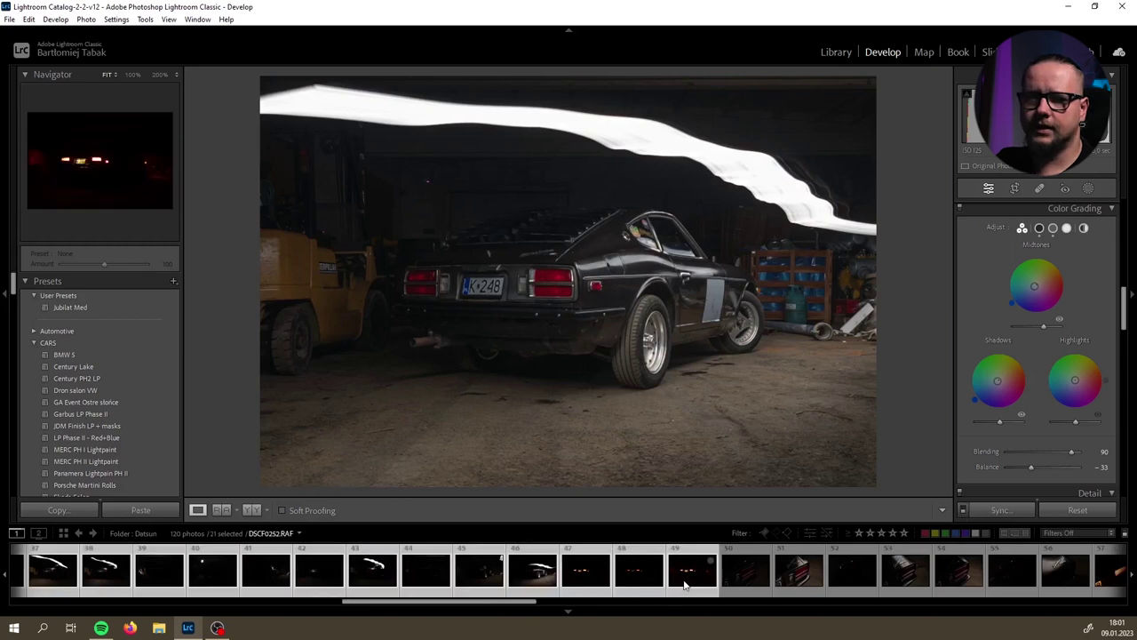
{"action": "scroll", "coordinate": [351, 579], "scroll_direction": "up", "scroll_amount": 4}
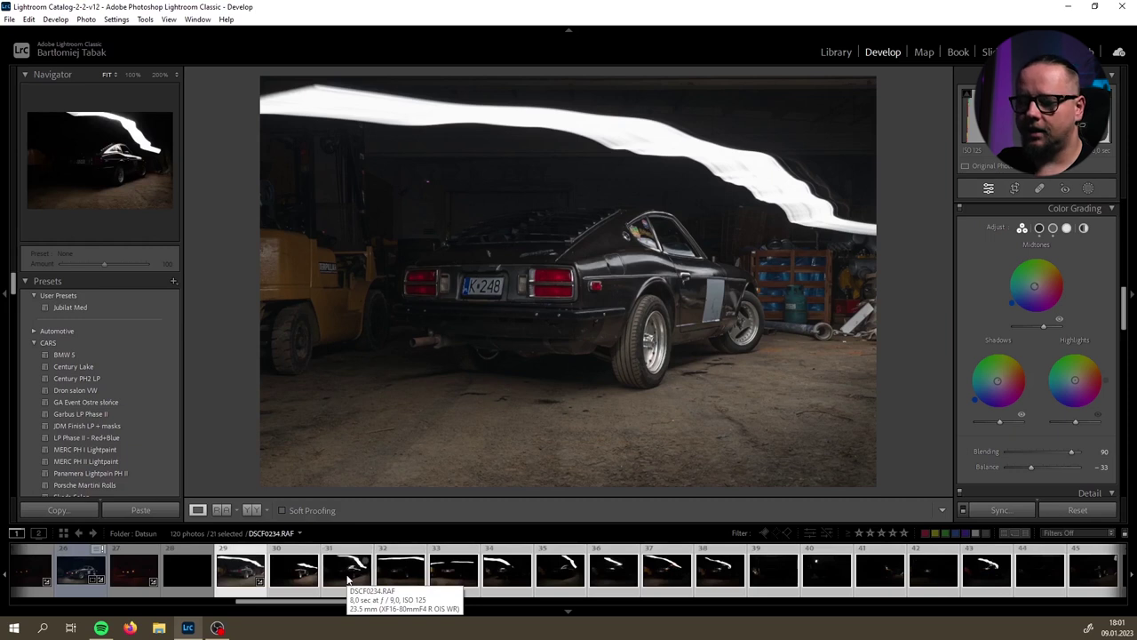
{"action": "key", "text": "ctrl"}
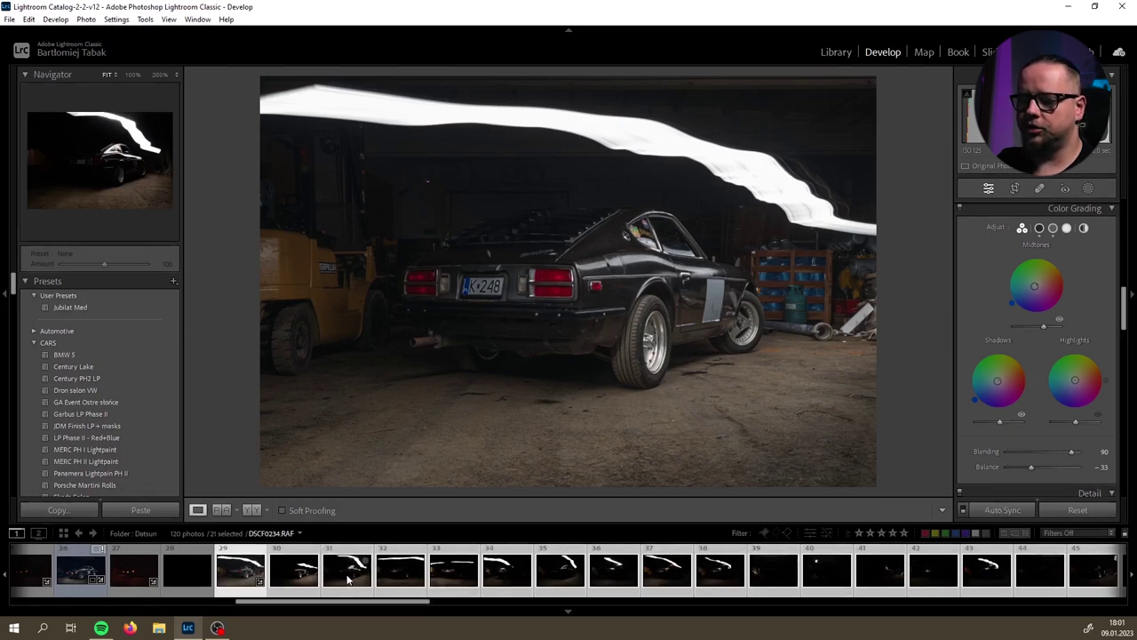
{"action": "key", "text": "ctrl+shift+s"}
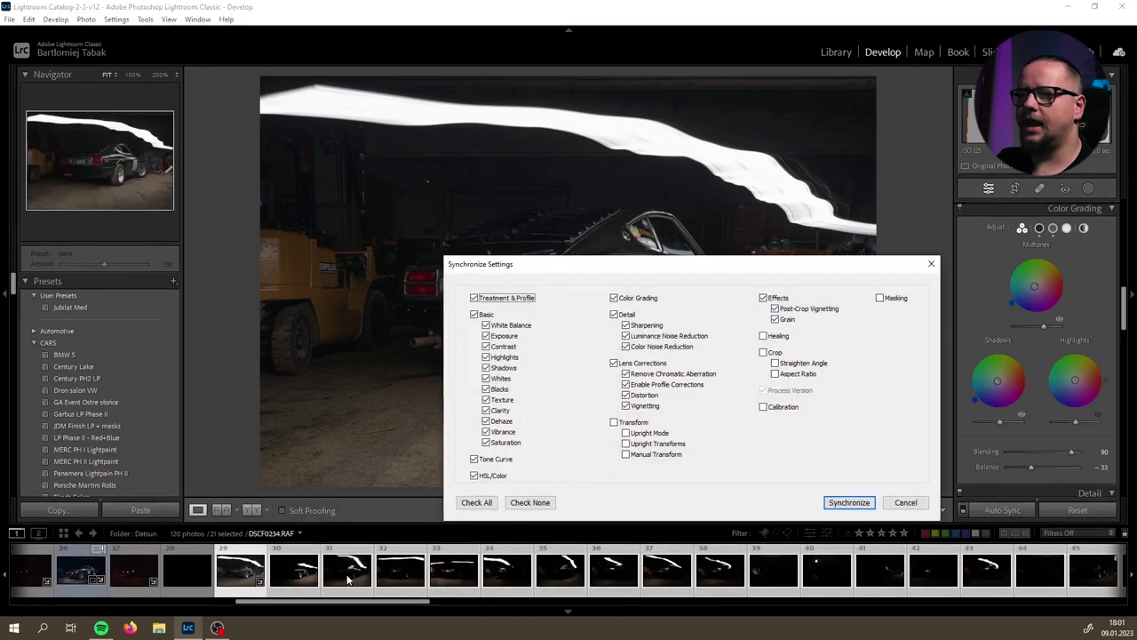
{"action": "left_click", "coordinate": [849, 503]}
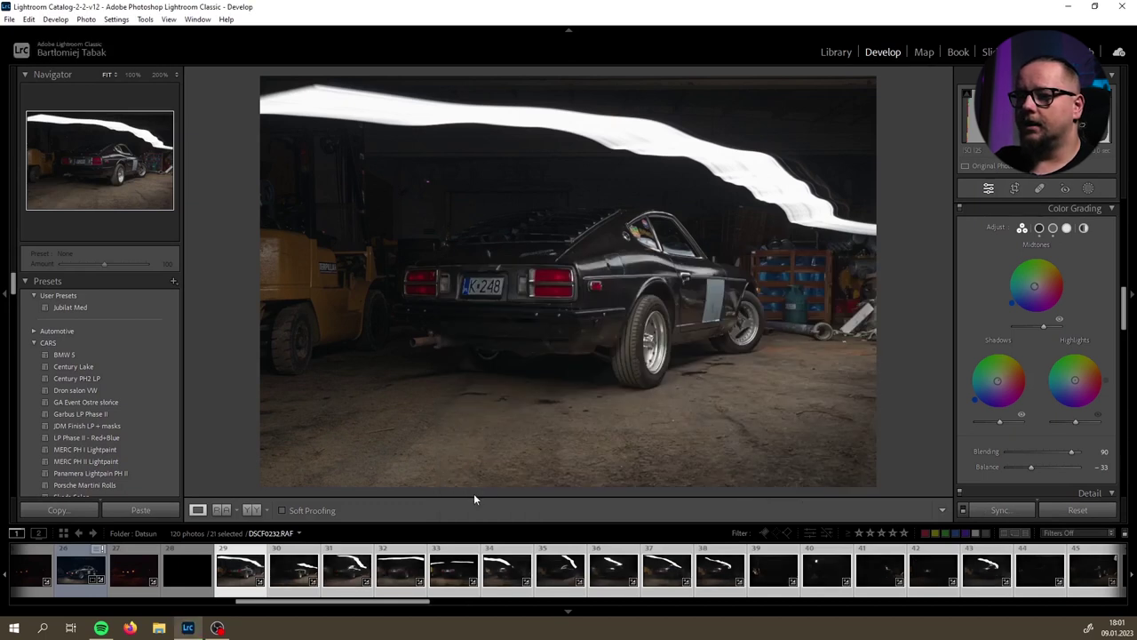
- Review the synchronized rear light-painting frames one by one, checking how each light pass lights the car and garage
{"action": "left_click", "coordinate": [291, 571]}
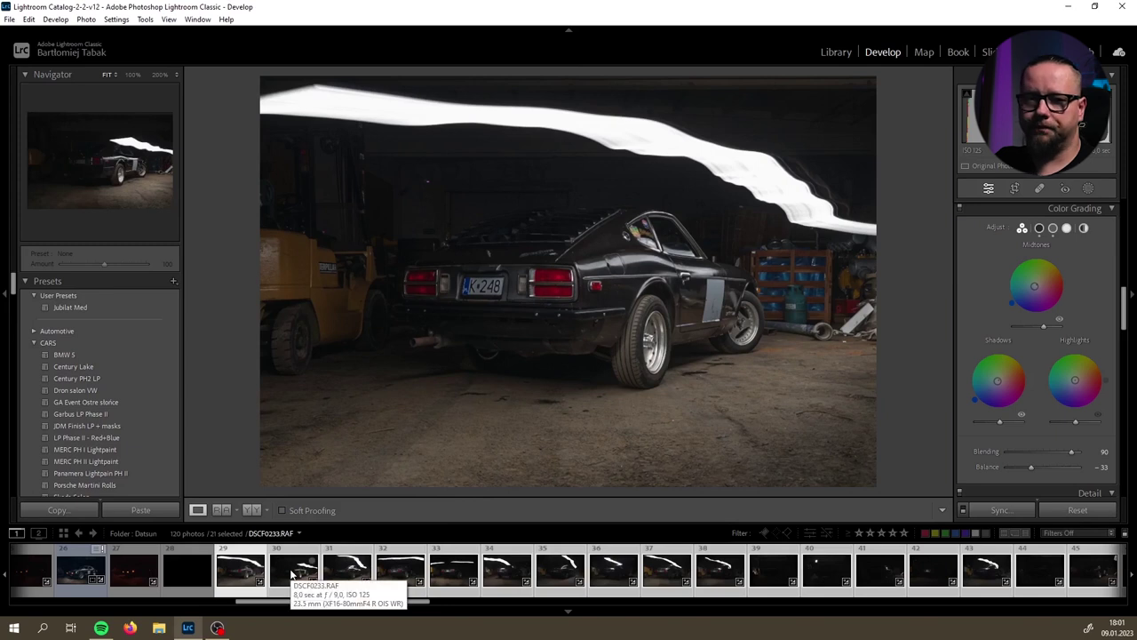
{"action": "key", "text": "Right"}
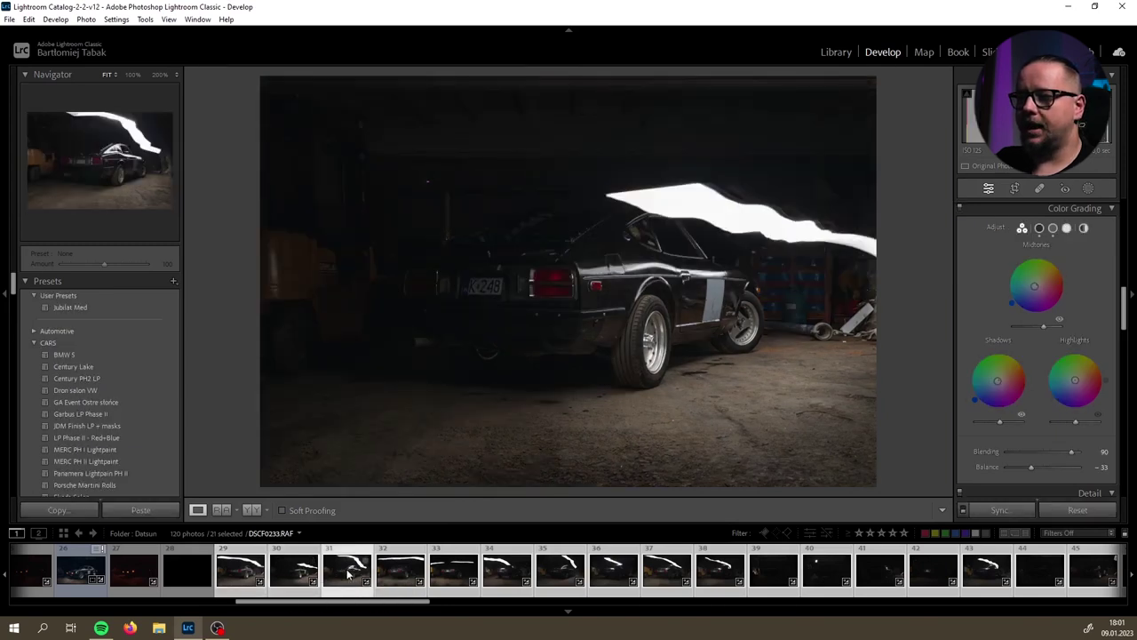
{"action": "left_click", "coordinate": [384, 573]}
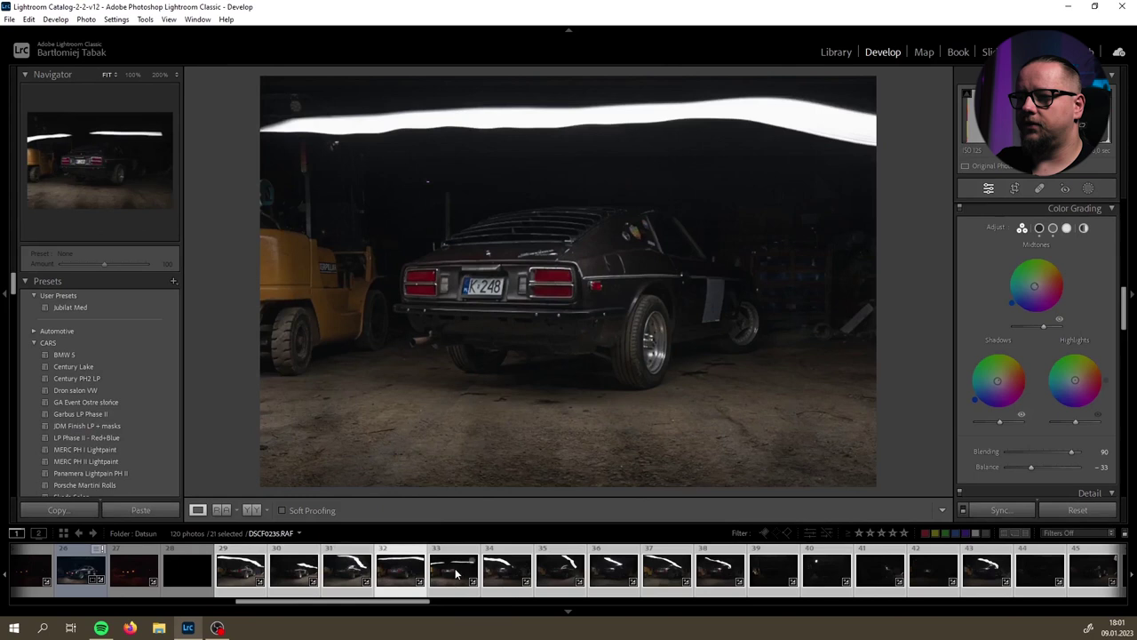
{"action": "left_click", "coordinate": [456, 574]}
{"action": "left_click", "coordinate": [499, 573]}
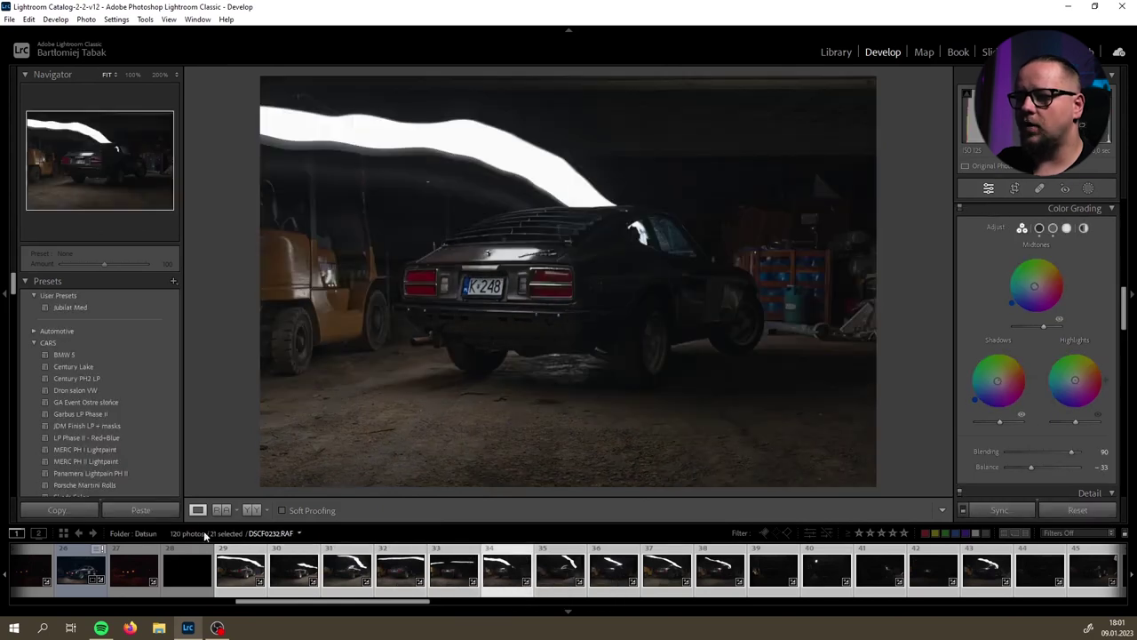
{"action": "left_click", "coordinate": [460, 582]}
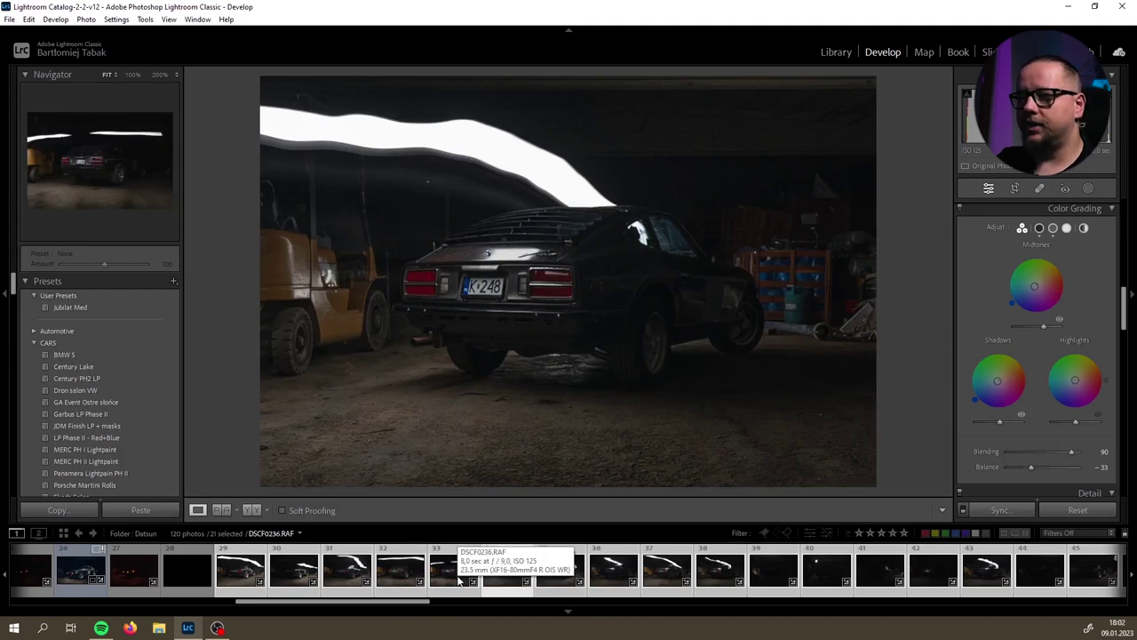
- Go through the remaining rear-view frames from DSCF0237.RAF to DSCF0249.RAF, checking the light trail and what each one lights
{"action": "left_click", "coordinate": [504, 569]}
{"action": "left_click", "coordinate": [559, 570]}
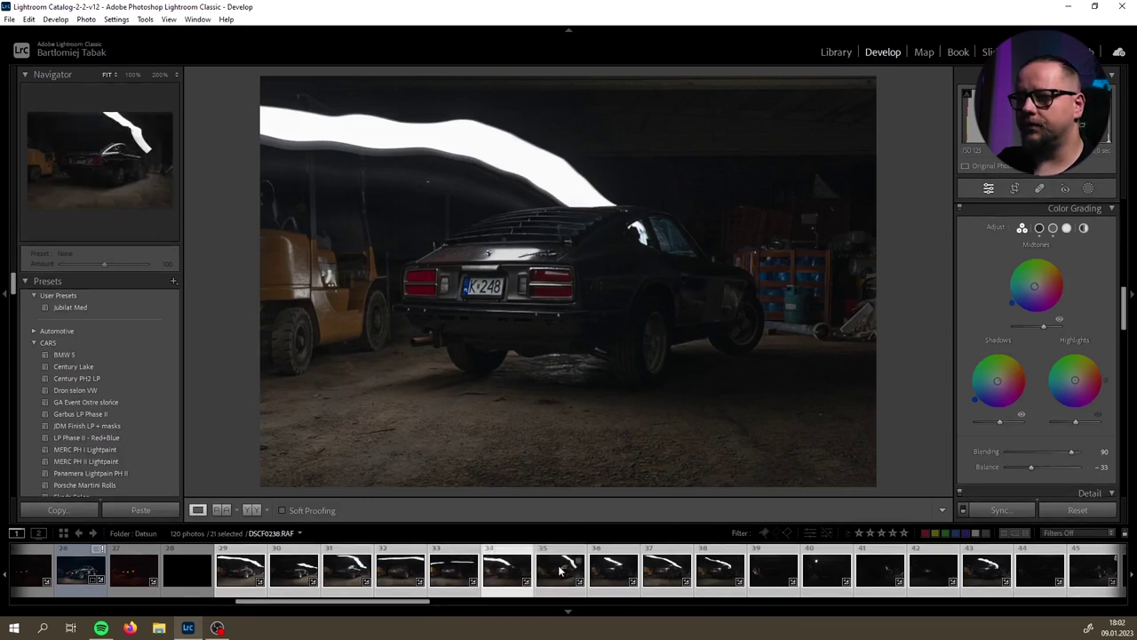
{"action": "scroll", "coordinate": [560, 571], "scroll_direction": "down", "scroll_amount": 3}
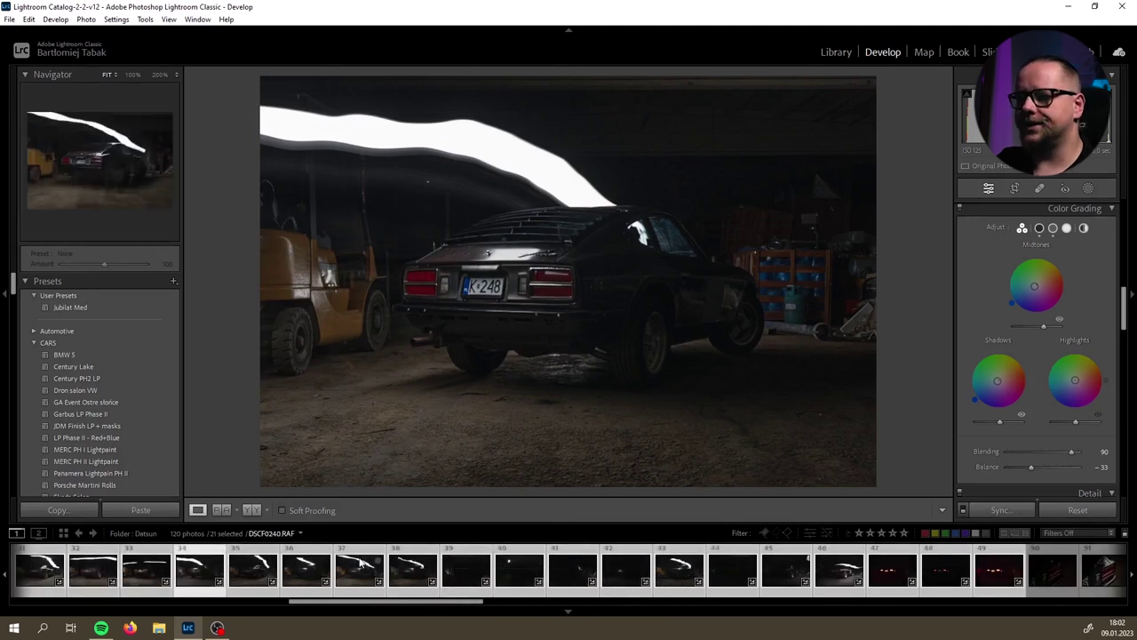
{"action": "scroll", "coordinate": [362, 565], "scroll_direction": "down", "scroll_amount": 3}
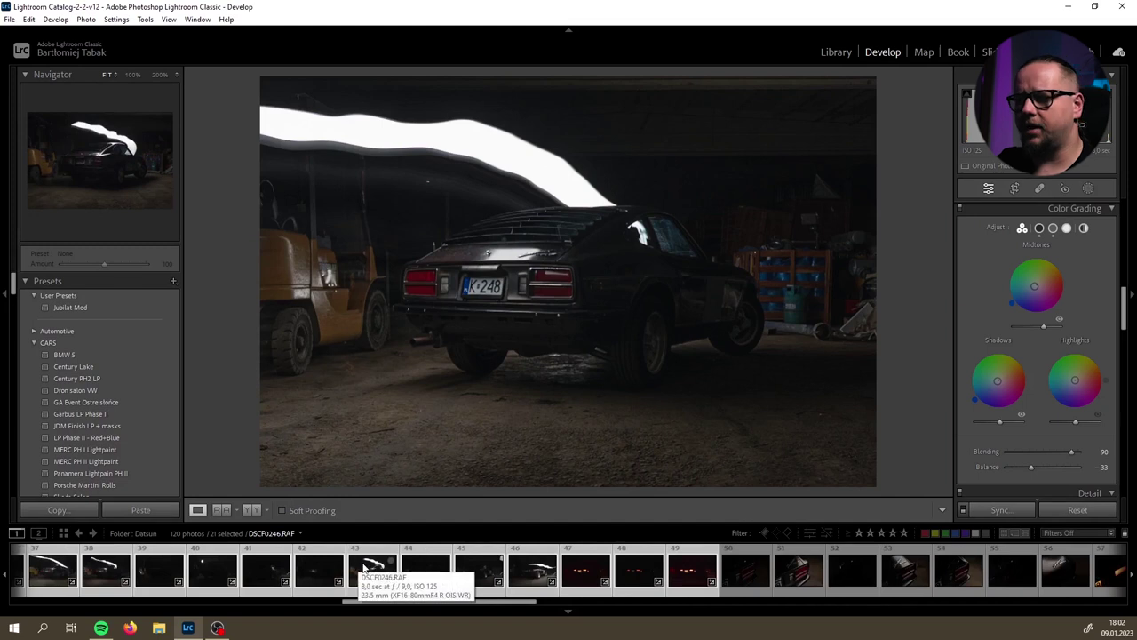
{"action": "scroll", "coordinate": [362, 565], "scroll_direction": "up", "scroll_amount": 3}
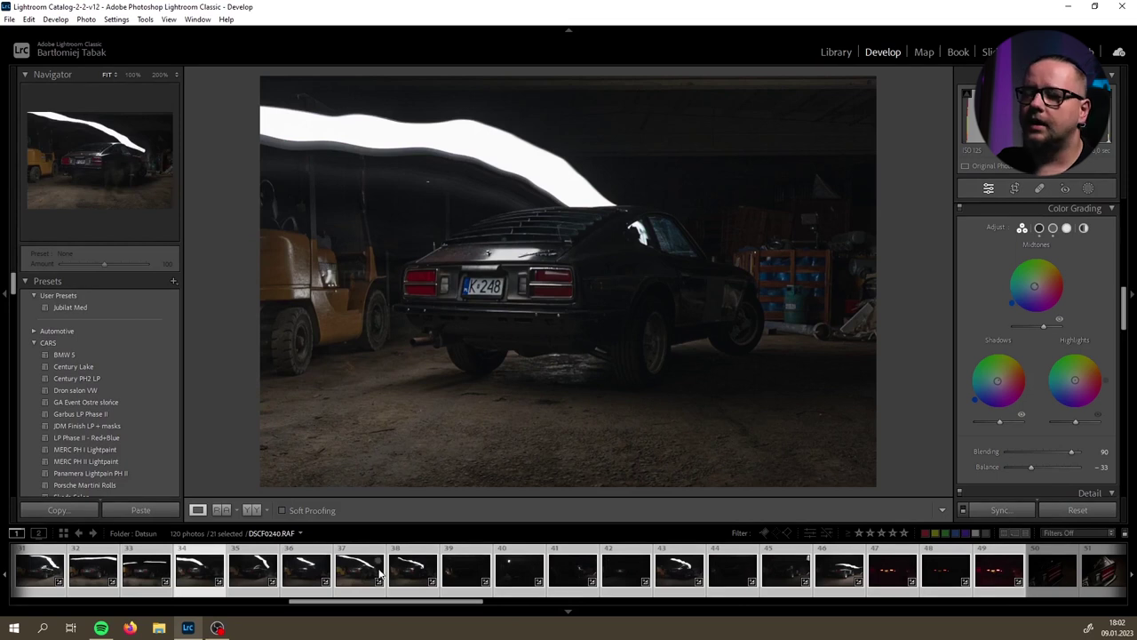
{"action": "scroll", "coordinate": [379, 570], "scroll_direction": "down", "scroll_amount": 3}
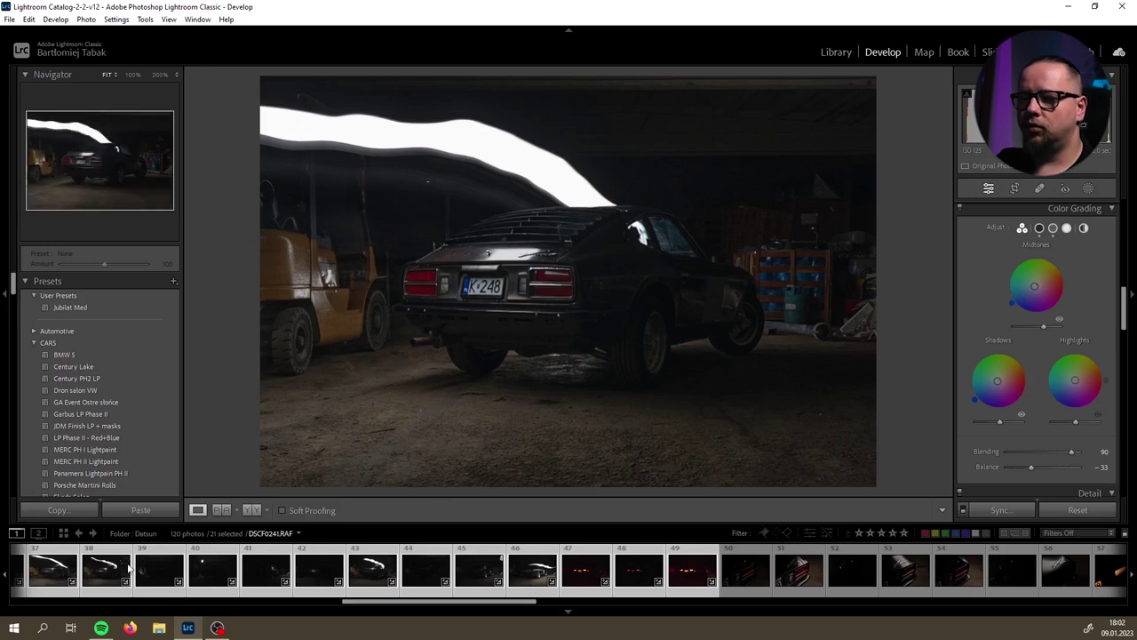
{"action": "left_click", "coordinate": [222, 575]}
{"action": "left_click", "coordinate": [221, 568]}
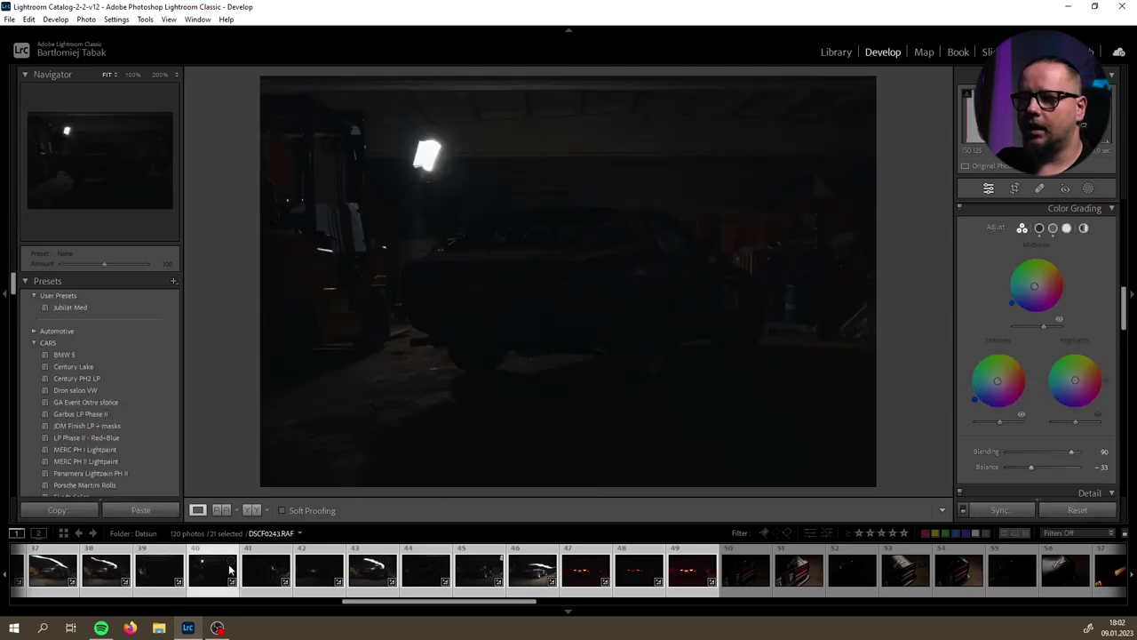
{"action": "left_click", "coordinate": [367, 573]}
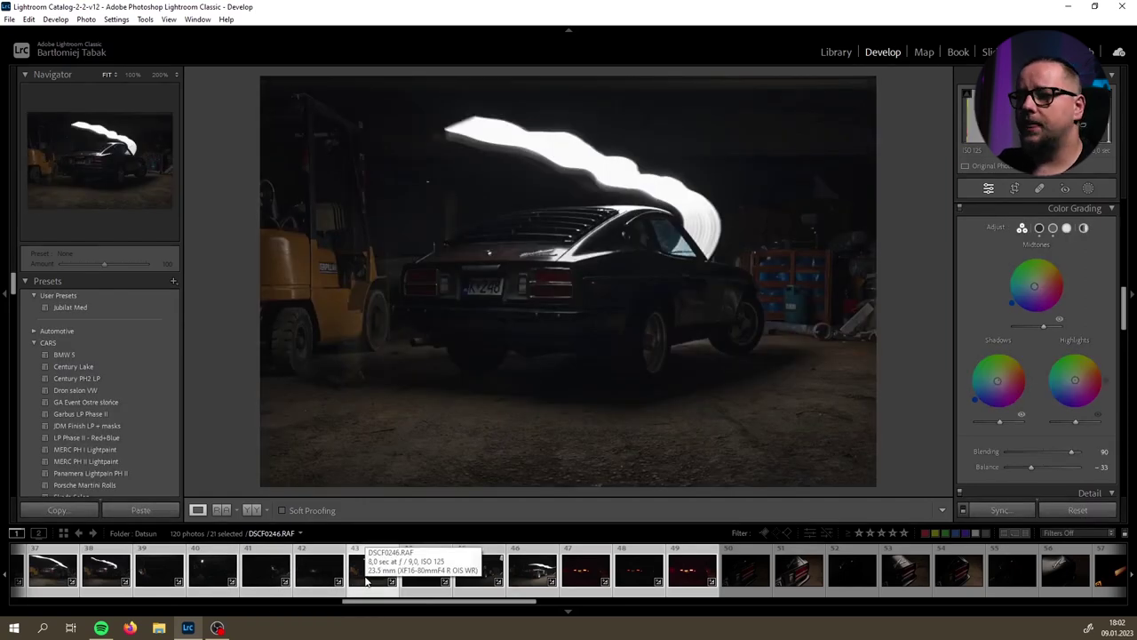
{"action": "left_click", "coordinate": [427, 573]}
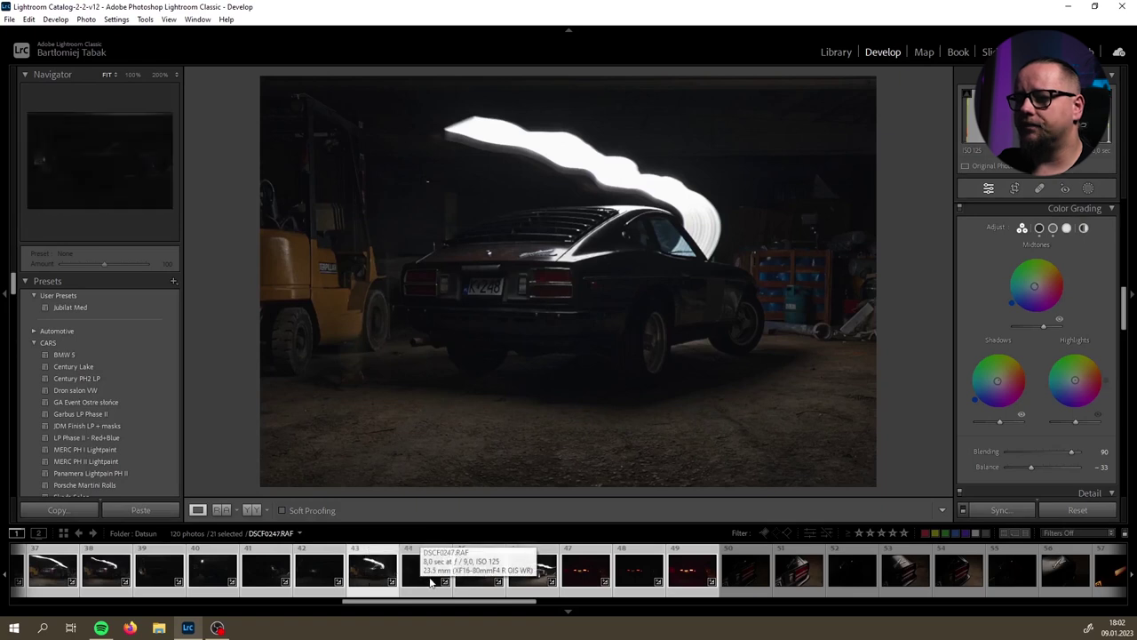
{"action": "left_click", "coordinate": [494, 577]}
{"action": "left_click", "coordinate": [520, 578]}
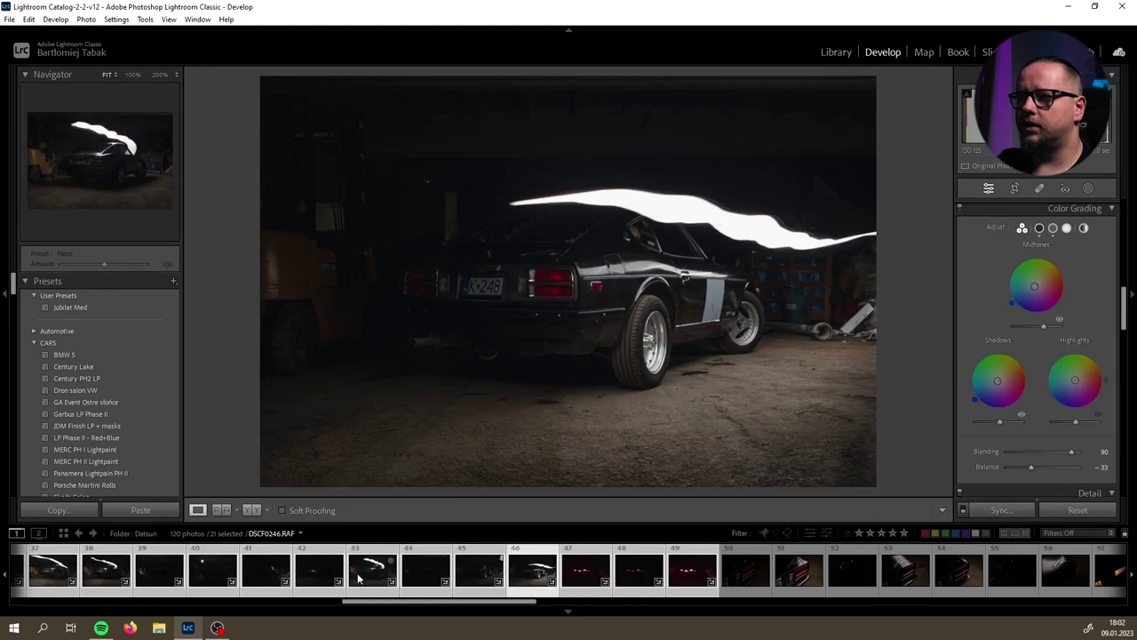
- Open the 21 selected rear-view frames as layers of a single document in Photoshop
{"action": "scroll", "coordinate": [337, 575], "scroll_direction": "up", "scroll_amount": 3}
{"action": "right_click", "coordinate": [312, 574]}
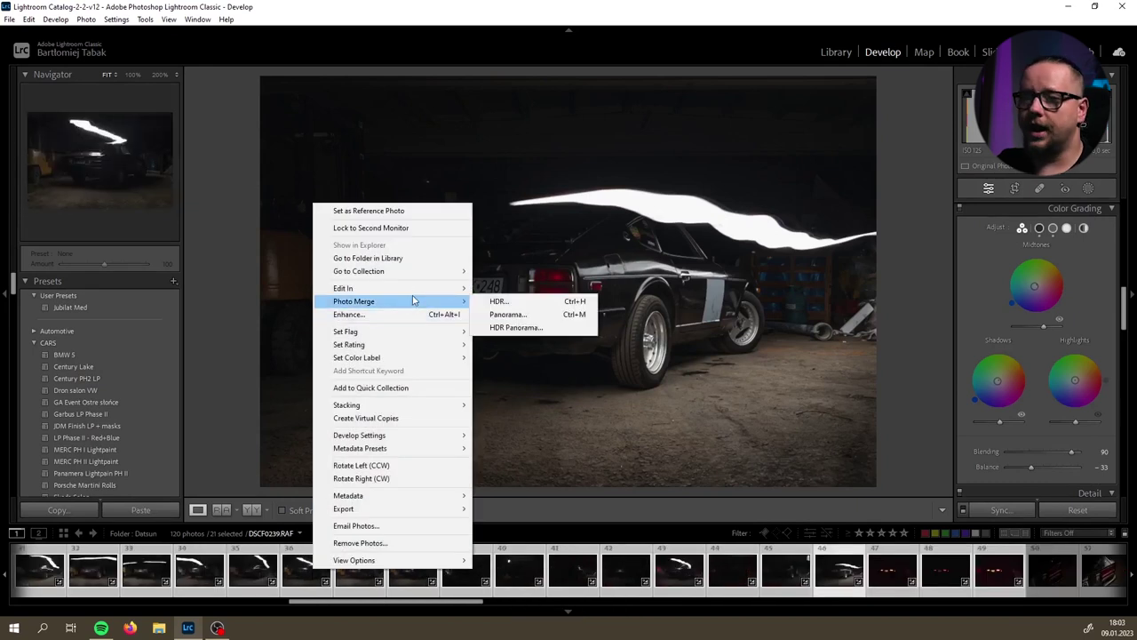
{"action": "mouse_move", "coordinate": [417, 292]}
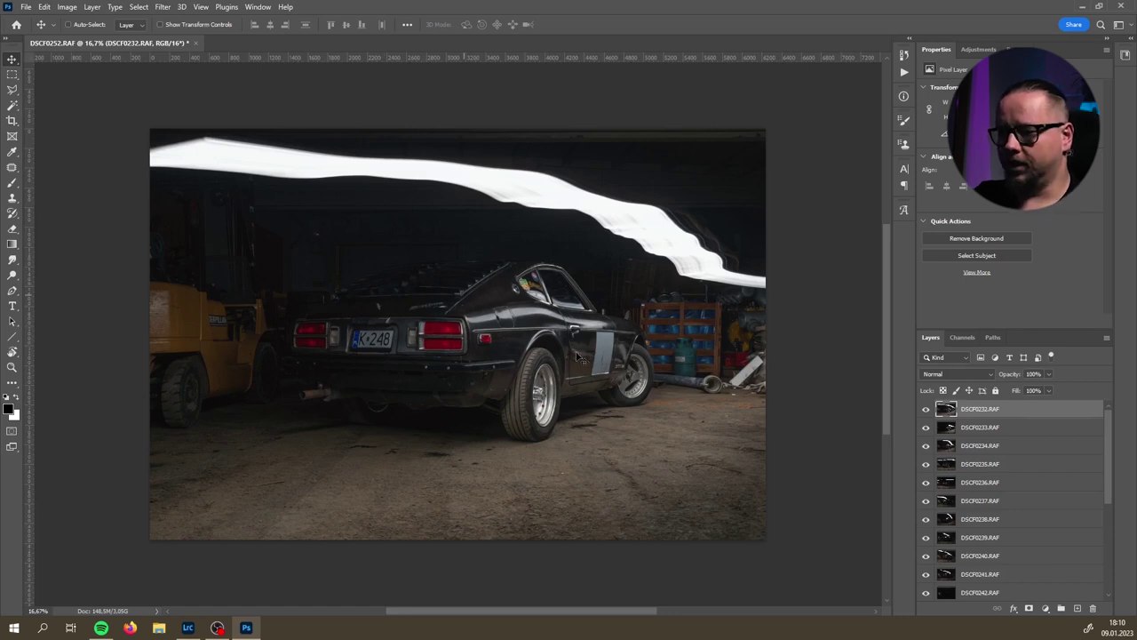
- Hide layers DSCF0232.RAF through DSCF0239.RAF one at a time to examine how each light pass lights the car
{"action": "left_click", "coordinate": [926, 409]}
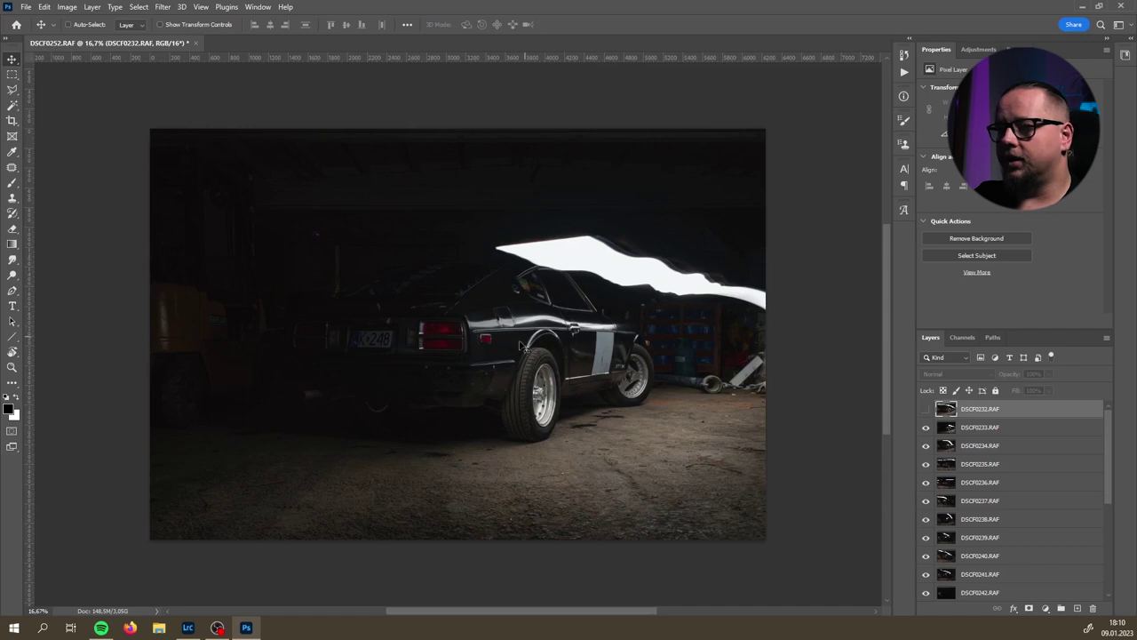
{"action": "left_click", "coordinate": [926, 427]}
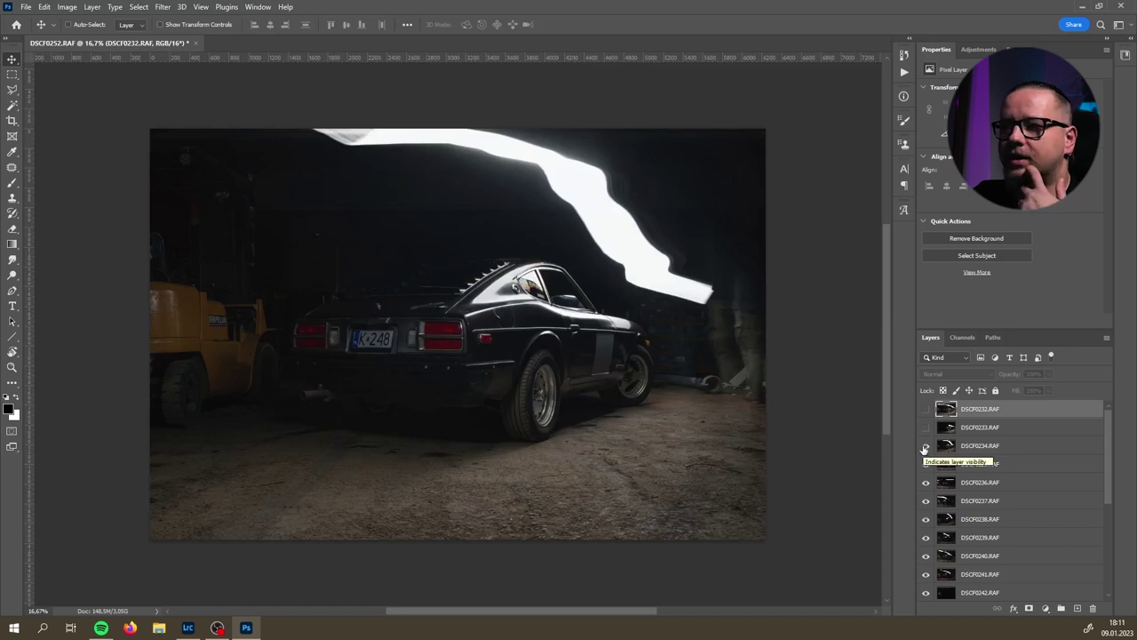
{"action": "left_click", "coordinate": [926, 445]}
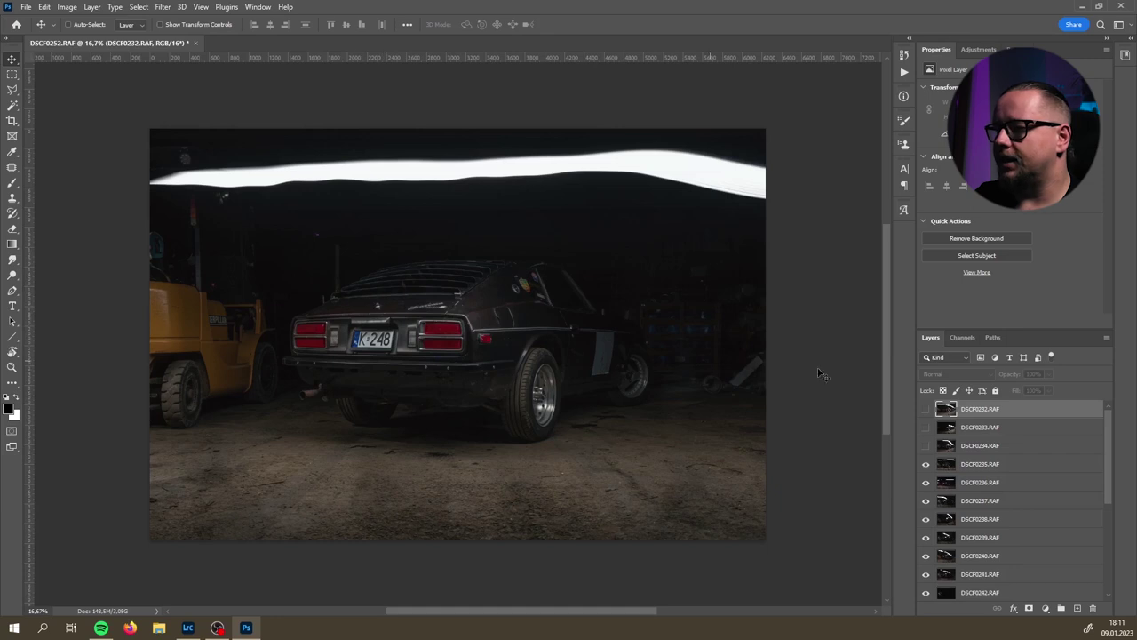
{"action": "left_click", "coordinate": [926, 464]}
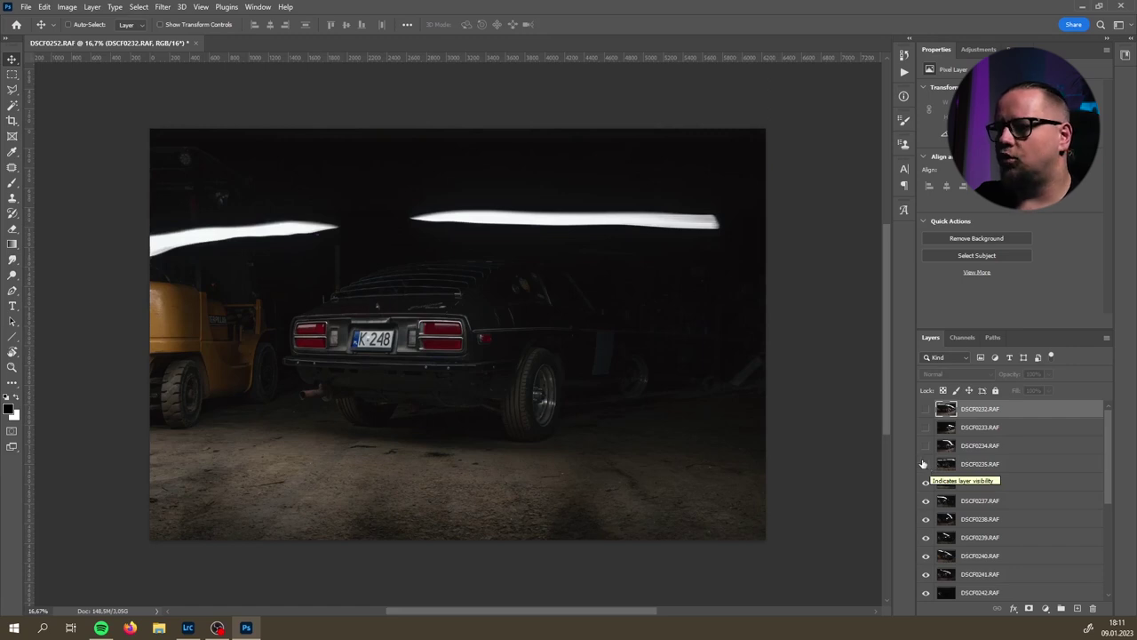
{"action": "scroll", "coordinate": [924, 468], "scroll_direction": "down", "scroll_amount": 1}
{"action": "left_click", "coordinate": [925, 465]}
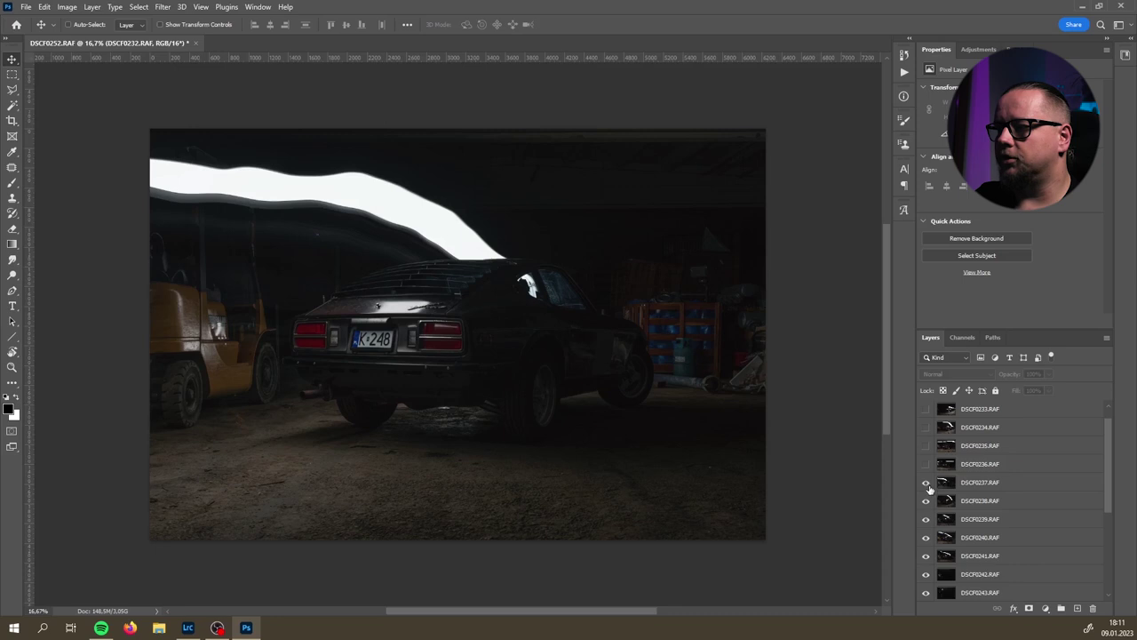
{"action": "left_click", "coordinate": [925, 481]}
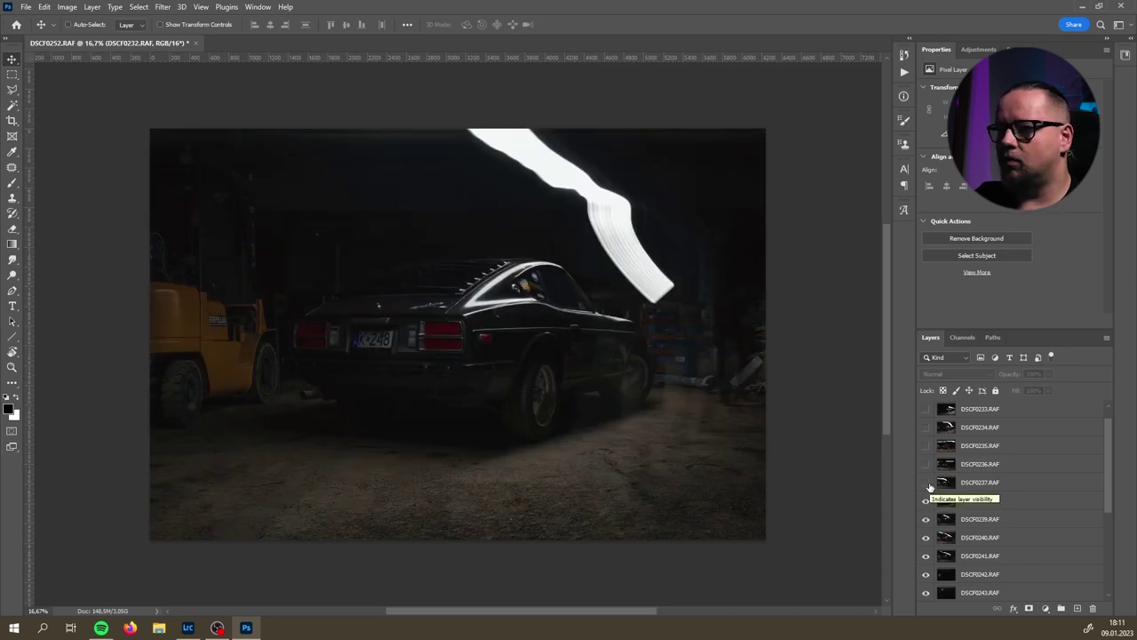
{"action": "left_click", "coordinate": [923, 500]}
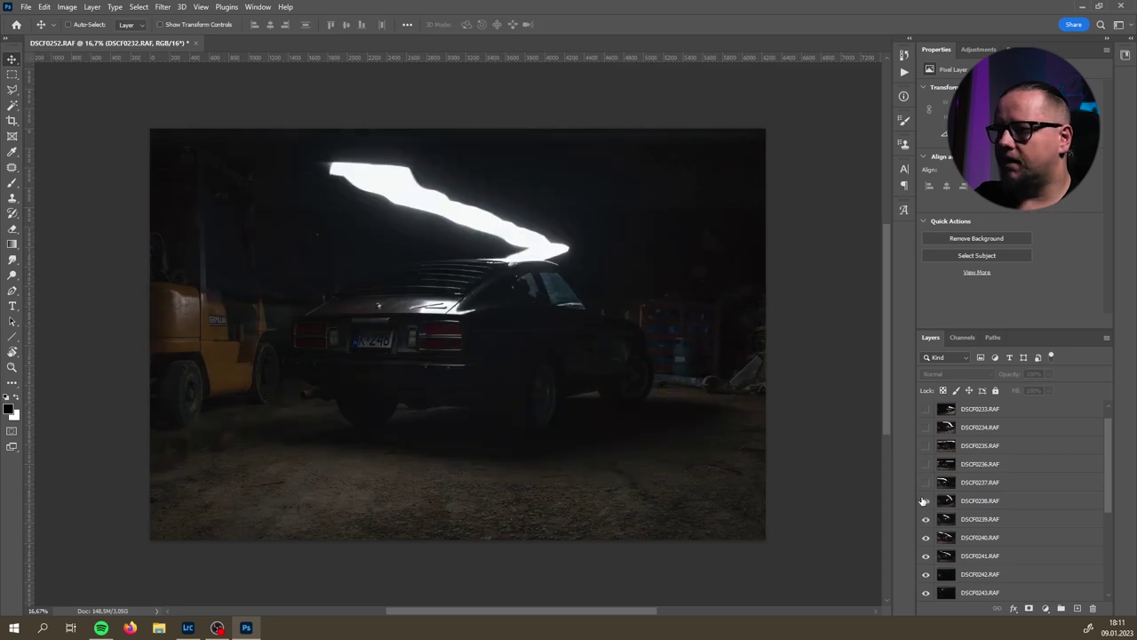
{"action": "left_click", "coordinate": [926, 519]}
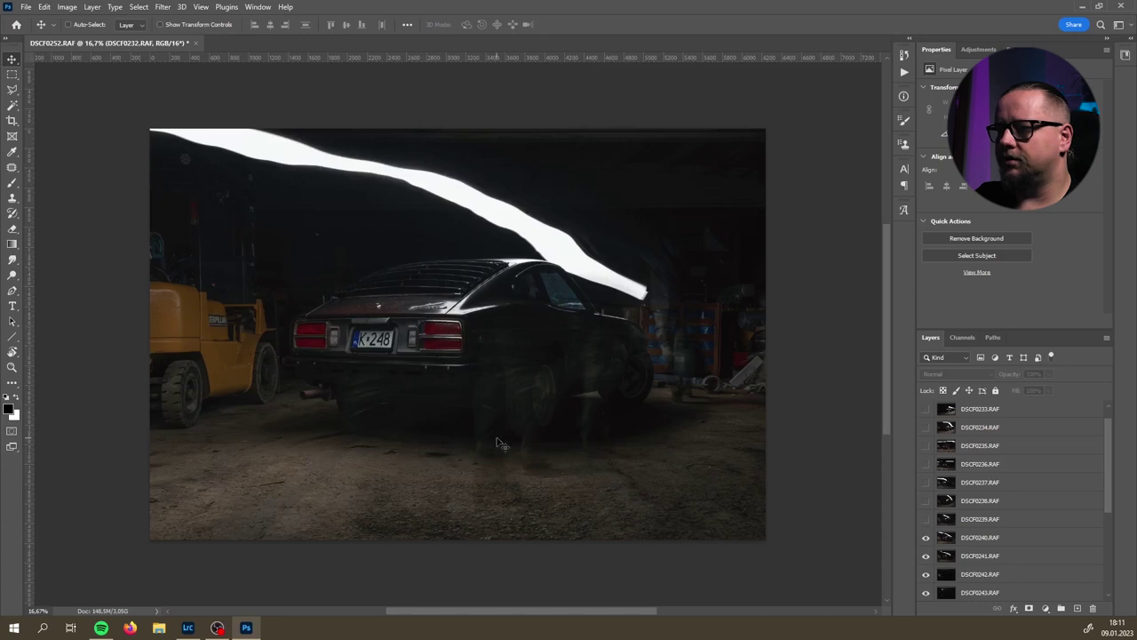
- Examine layers DSCF0240.RAF to DSCF0245.RAF by hiding those above each, and return to the forklift-lit DSCF0242.RAF with the layers below it shown
{"action": "scroll", "coordinate": [1009, 462], "scroll_direction": "down", "scroll_amount": 3}
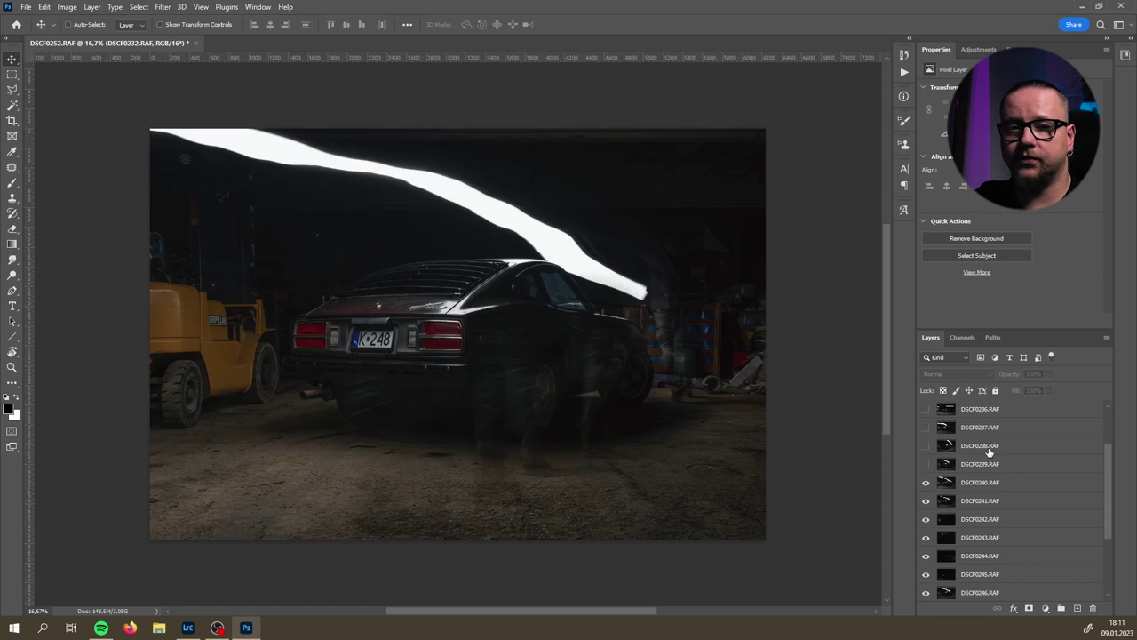
{"action": "left_click", "coordinate": [926, 482]}
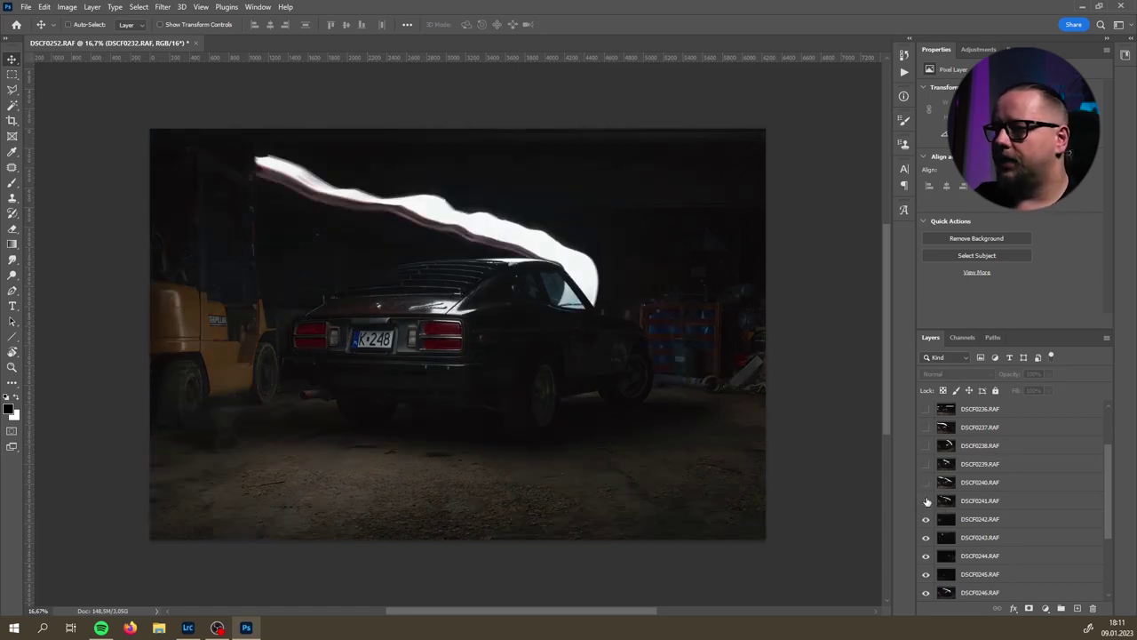
{"action": "left_click", "coordinate": [926, 501]}
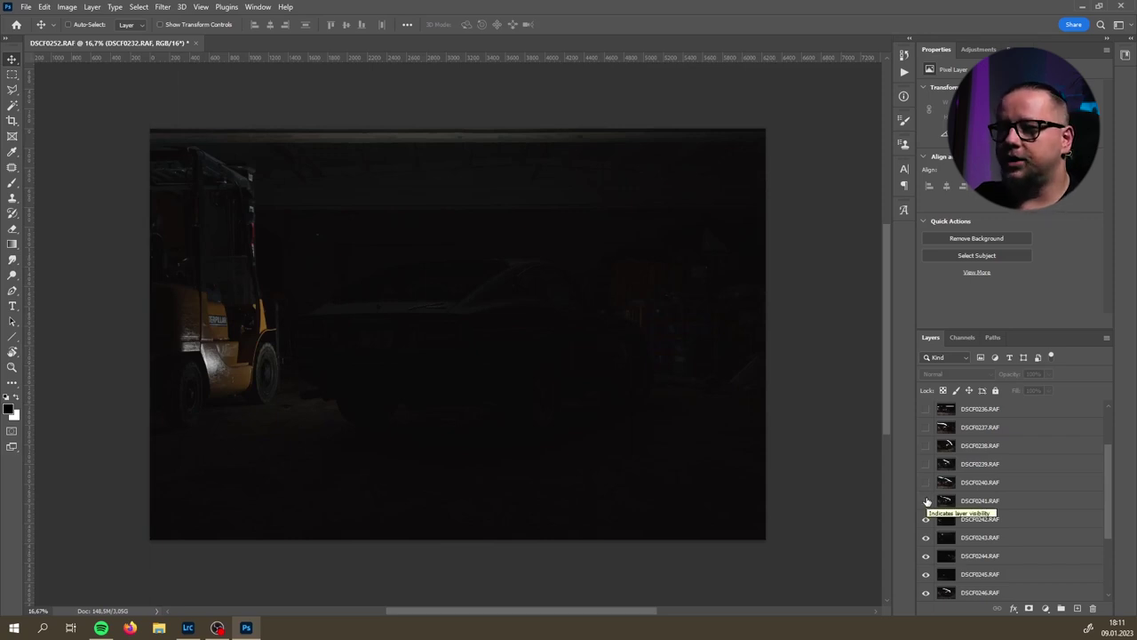
{"action": "left_click", "coordinate": [926, 518]}
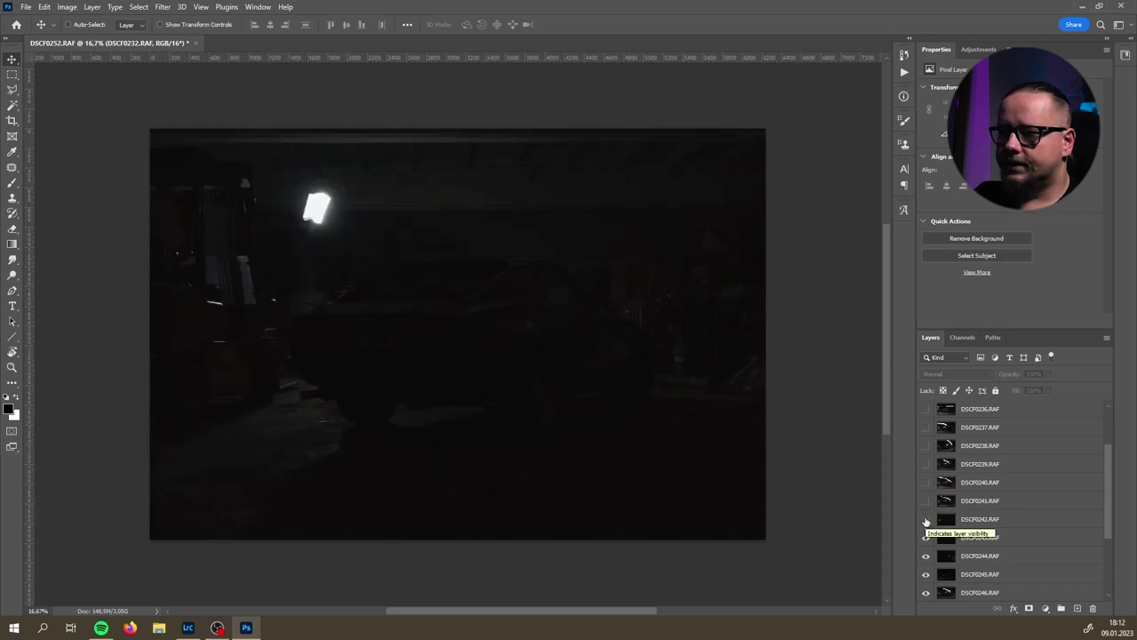
{"action": "left_click", "coordinate": [925, 536]}
{"action": "left_click", "coordinate": [925, 542]}
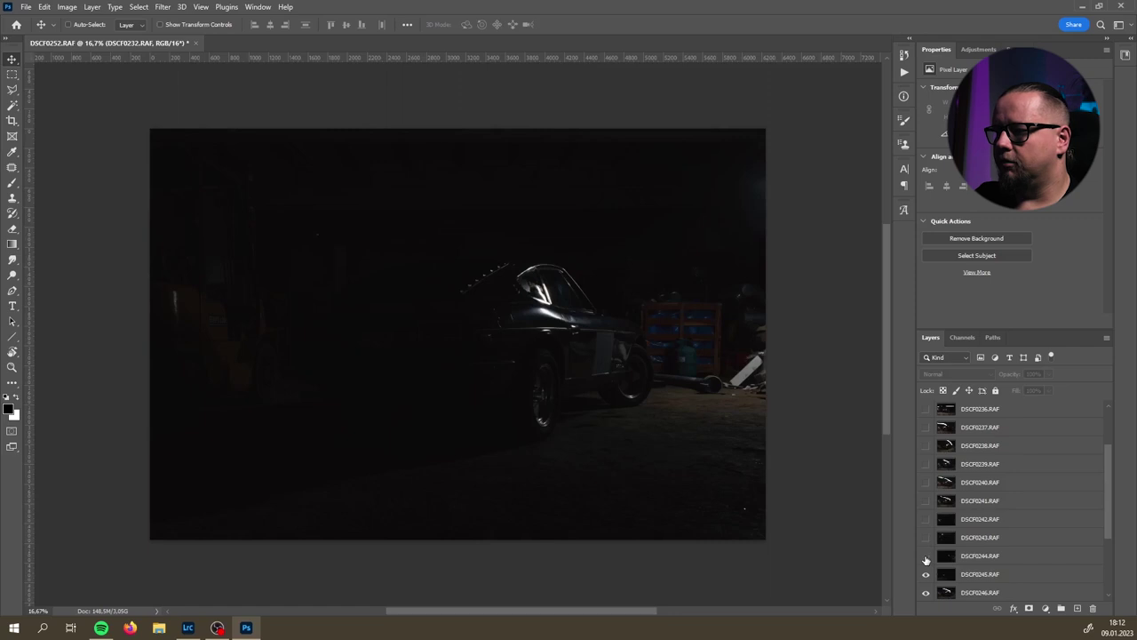
{"action": "left_click", "coordinate": [926, 556]}
{"action": "left_click", "coordinate": [926, 556]}
{"action": "left_click", "coordinate": [926, 538]}
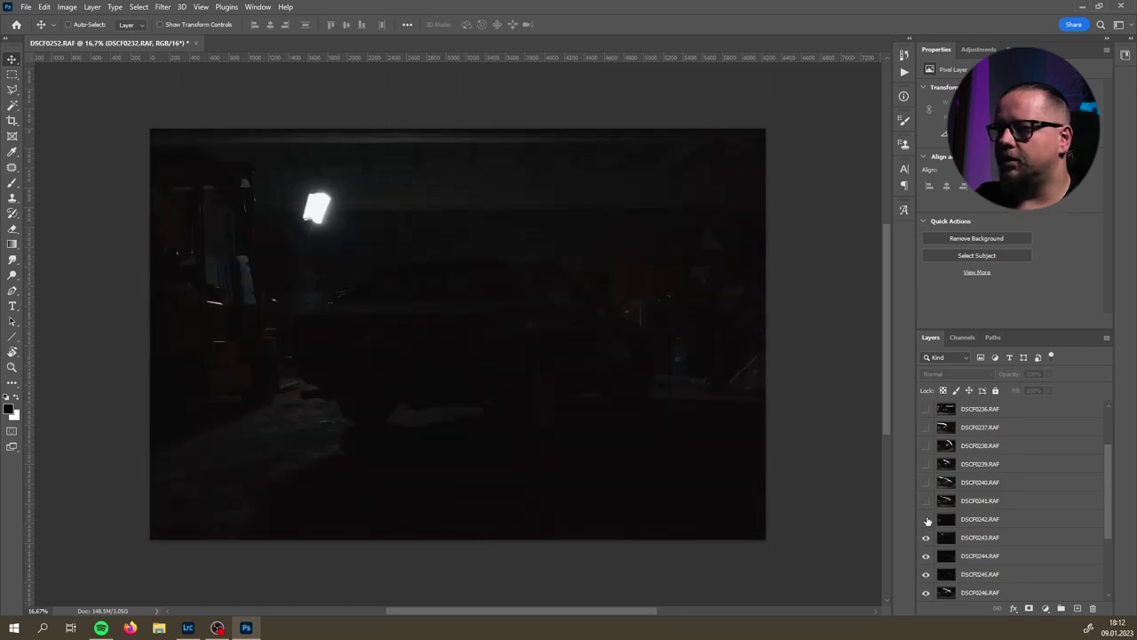
{"action": "left_click", "coordinate": [926, 520]}
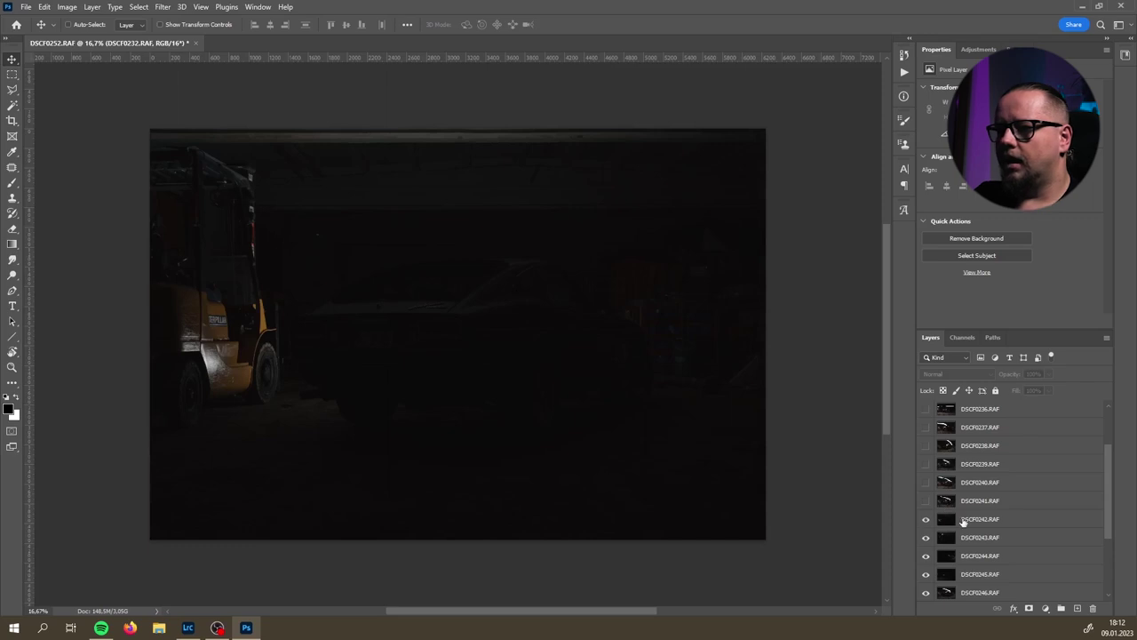
- Label the DSCF0242.RAF layer green and move it to the top of the layer stack
{"action": "left_click", "coordinate": [964, 520]}
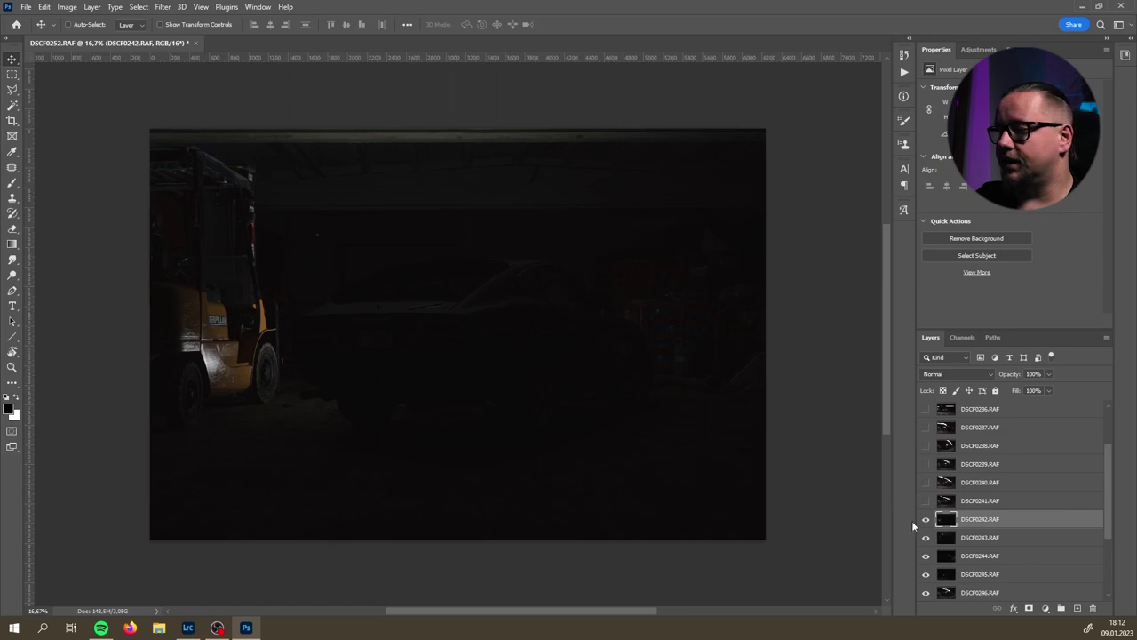
{"action": "right_click", "coordinate": [996, 523]}
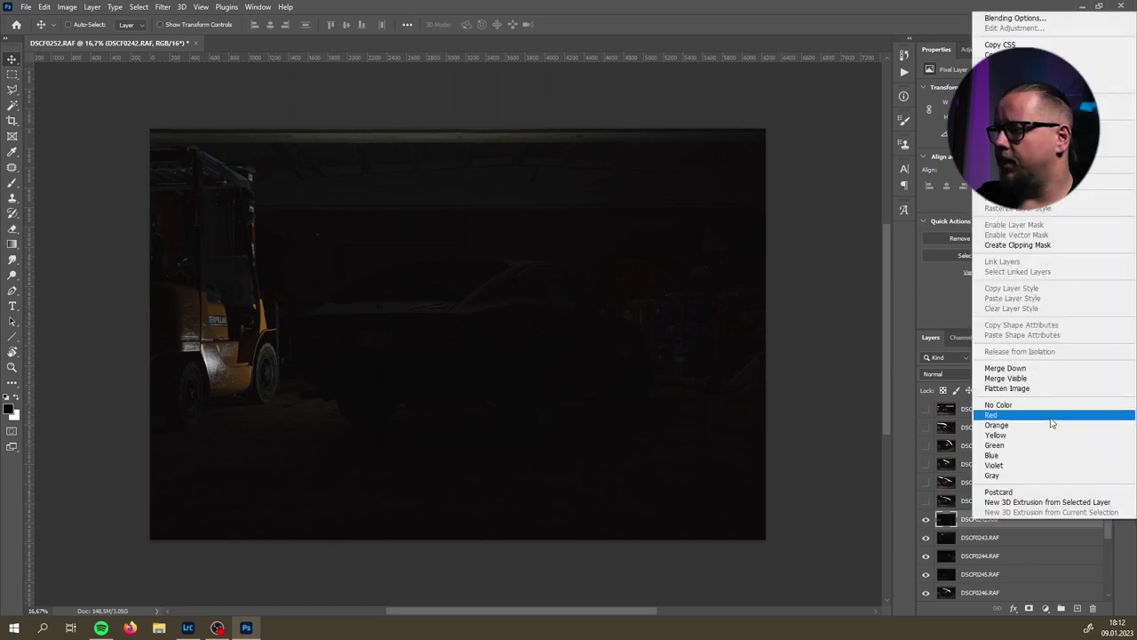
{"action": "left_click", "coordinate": [1042, 445]}
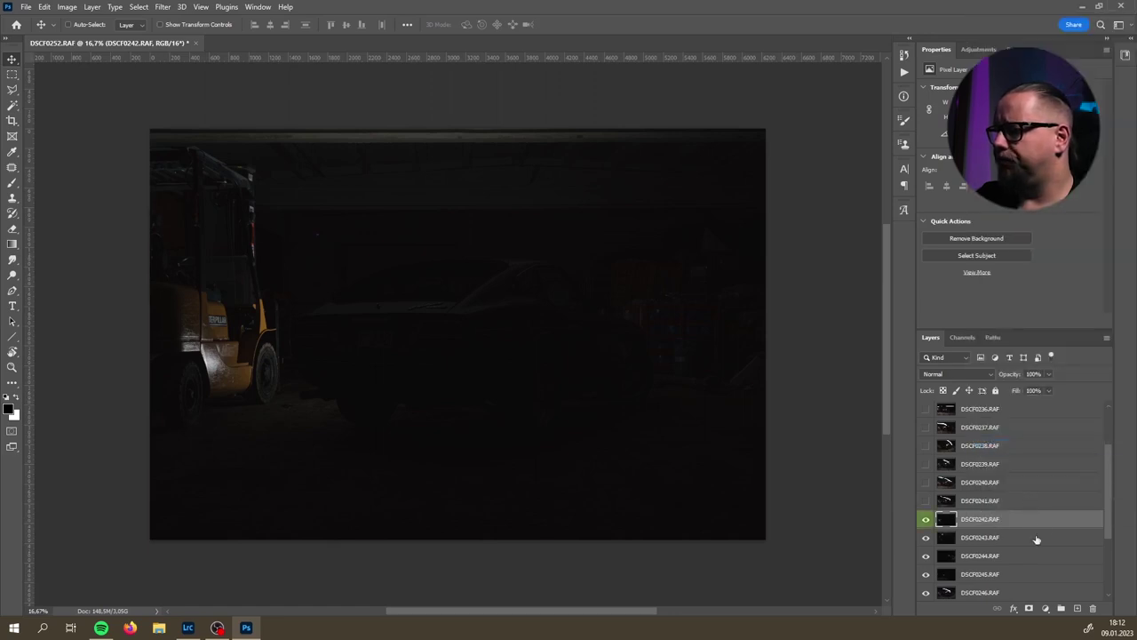
{"action": "left_click_drag", "start_coordinate": [1042, 523], "coordinate": [1038, 410]}
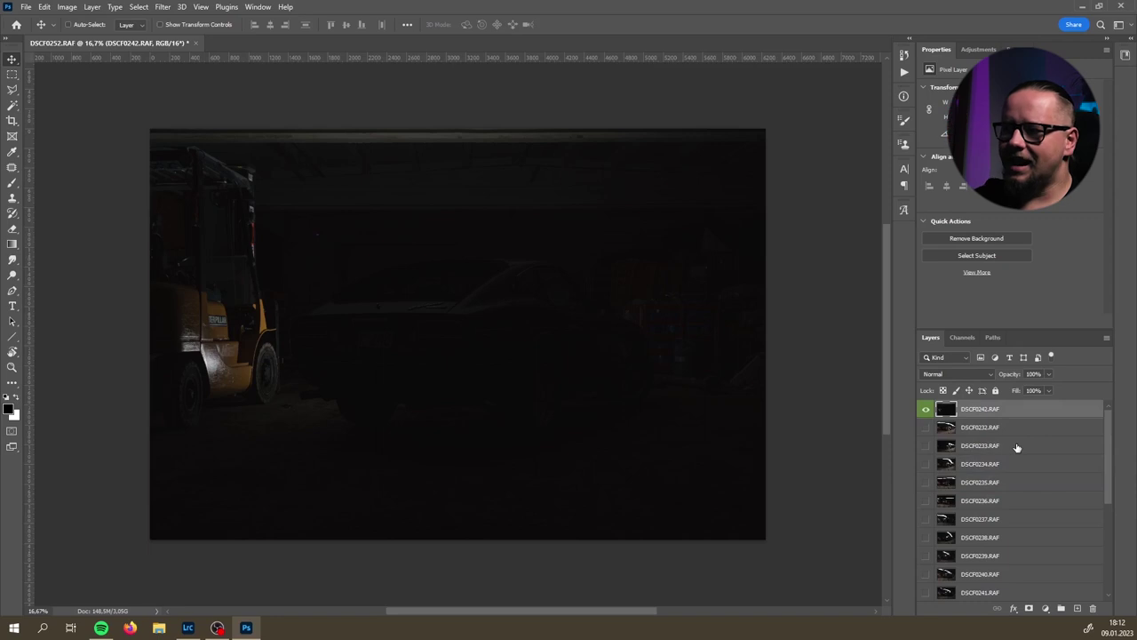
- Show the hidden layers DSCF0232.RAF through DSCF0241.RAF again and move DSCF0235.RAF to the top of the stack
{"action": "left_click", "coordinate": [925, 429]}
{"action": "left_click_drag", "start_coordinate": [925, 446], "coordinate": [926, 593]}
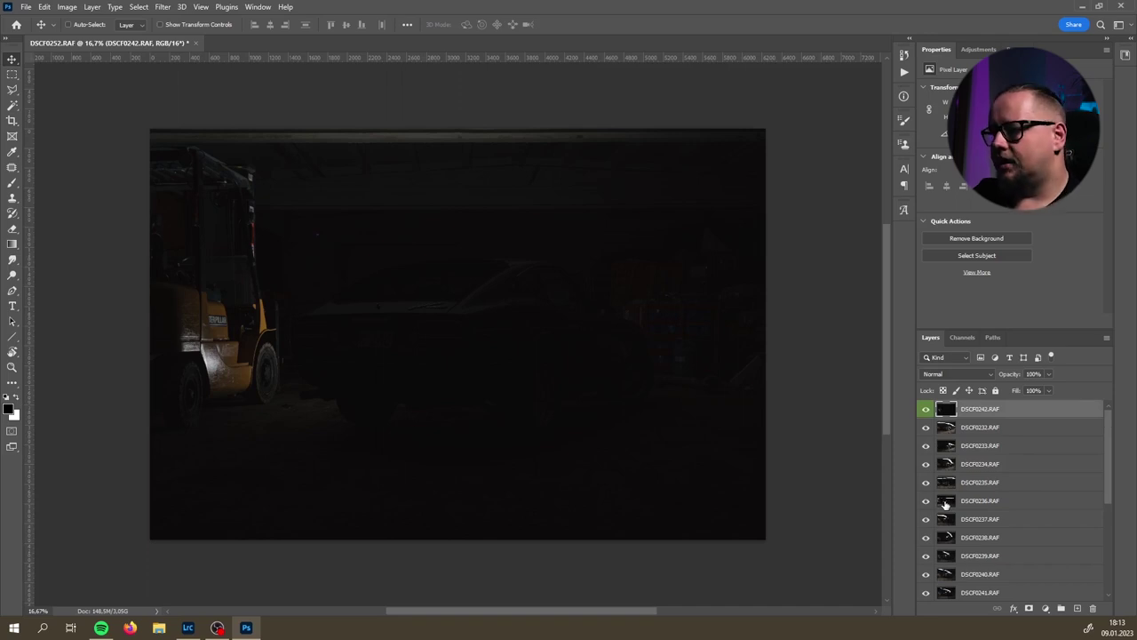
{"action": "left_click_drag", "start_coordinate": [945, 504], "coordinate": [997, 407]}
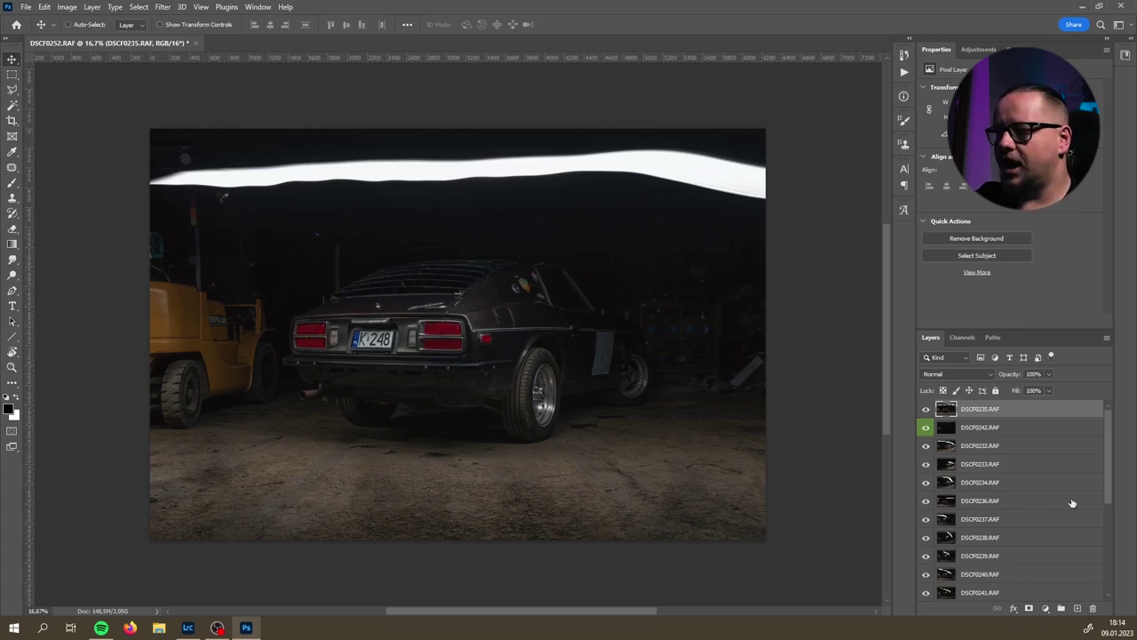
- Set the DSCF0235.RAF layer's blend mode to Lighten and hide it to compare with the forklift-lit layer below
{"action": "left_click", "coordinate": [971, 375]}
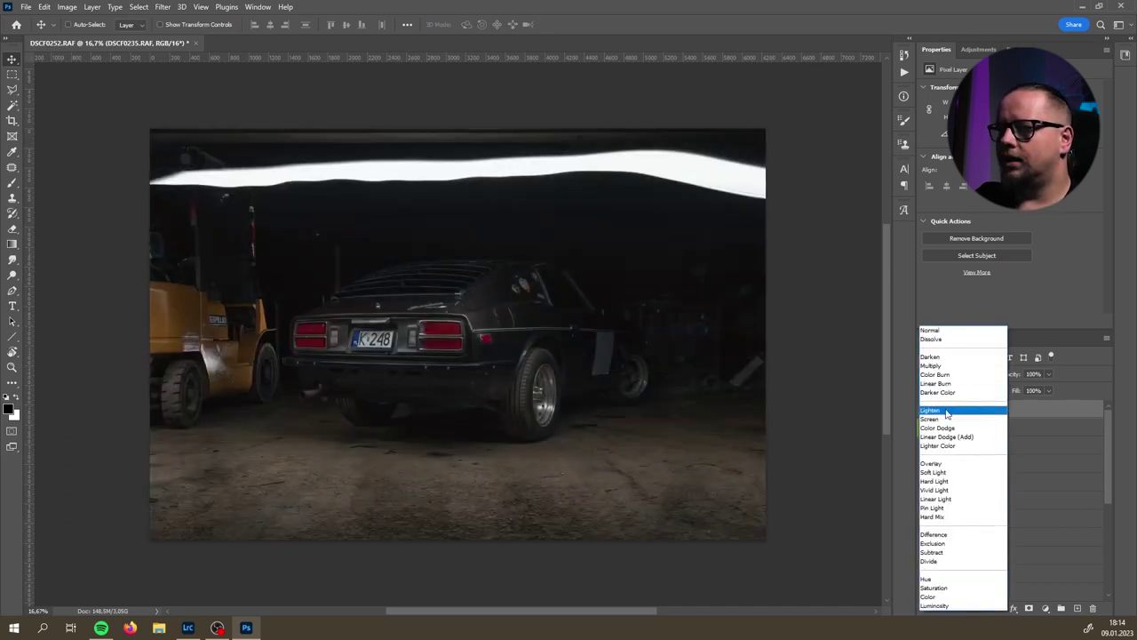
{"action": "left_click", "coordinate": [946, 410]}
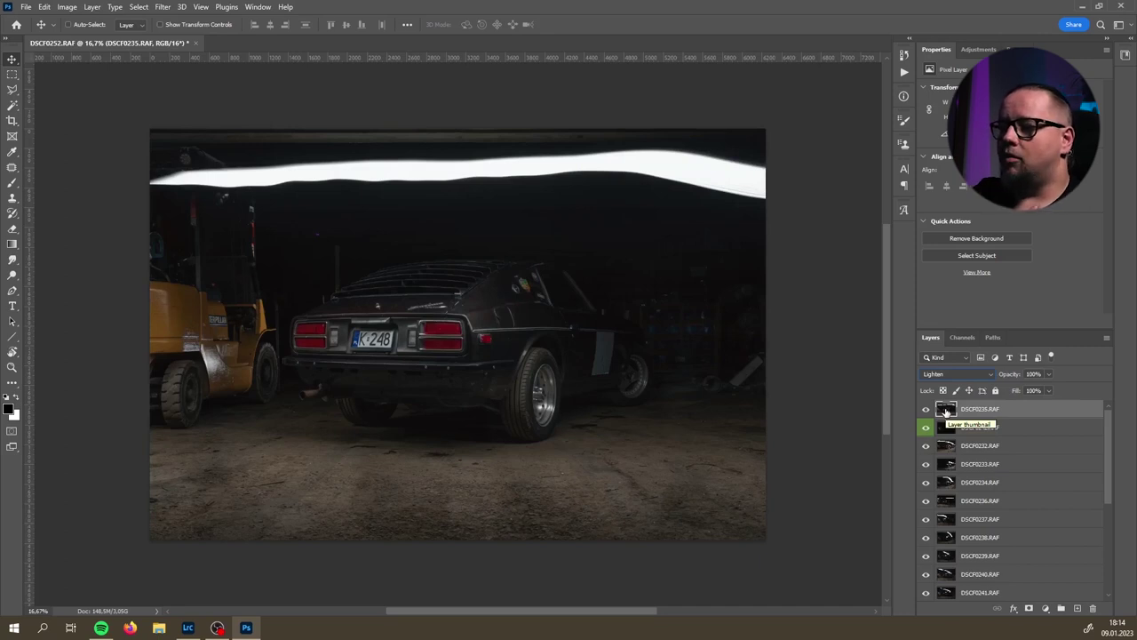
{"action": "left_click", "coordinate": [927, 410]}
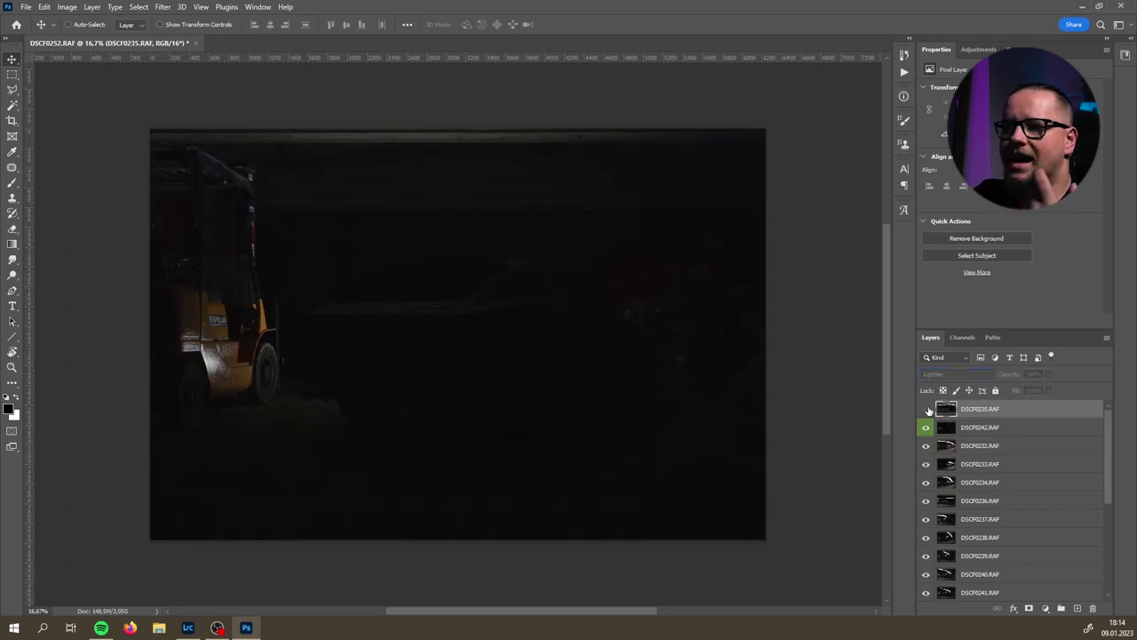
- Show the DSCF0235.RAF layer again and compare its Normal and Lighten blend modes, keeping it visible and set to Lighten
{"action": "left_click", "coordinate": [927, 410]}
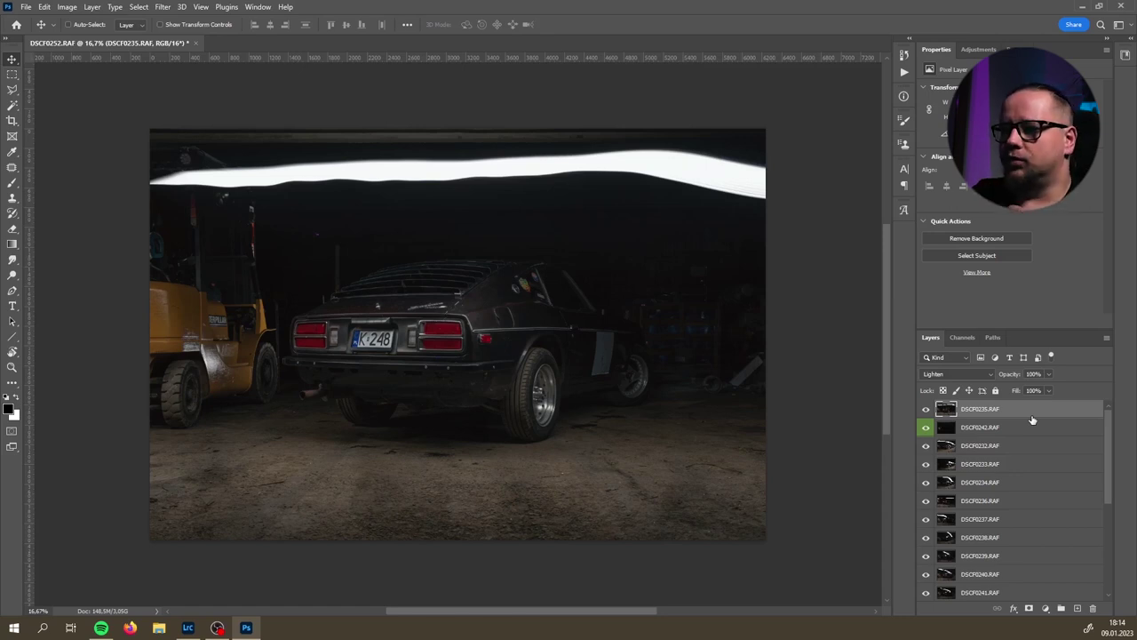
{"action": "left_click", "coordinate": [942, 373]}
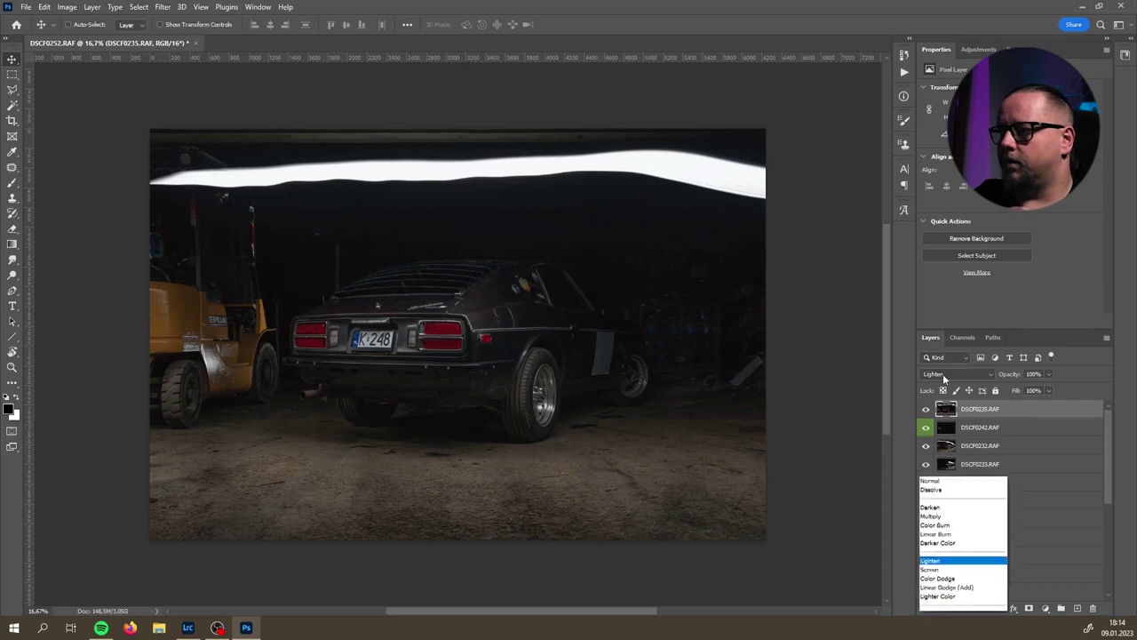
{"action": "left_click", "coordinate": [943, 331]}
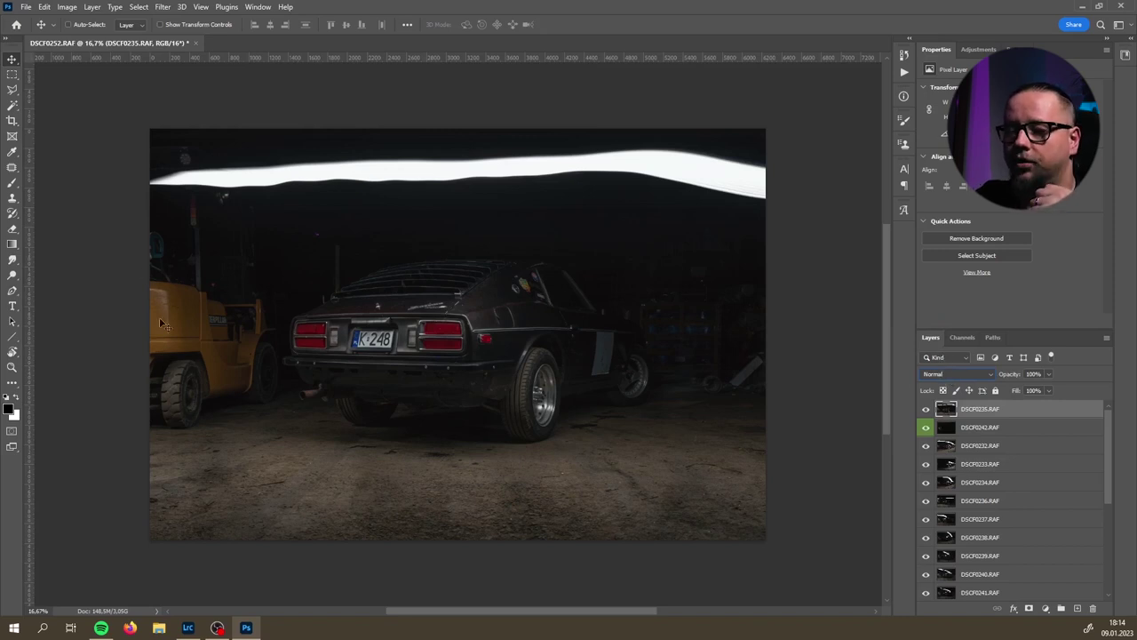
{"action": "left_click", "coordinate": [970, 373]}
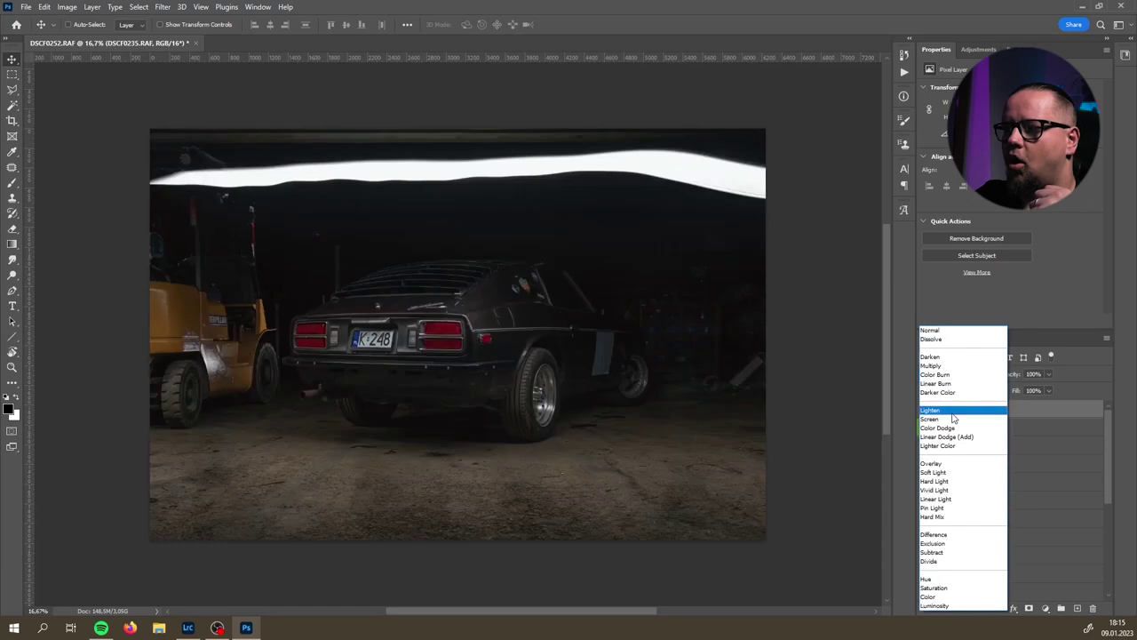
{"action": "left_click", "coordinate": [952, 412]}
{"action": "left_click", "coordinate": [925, 409]}
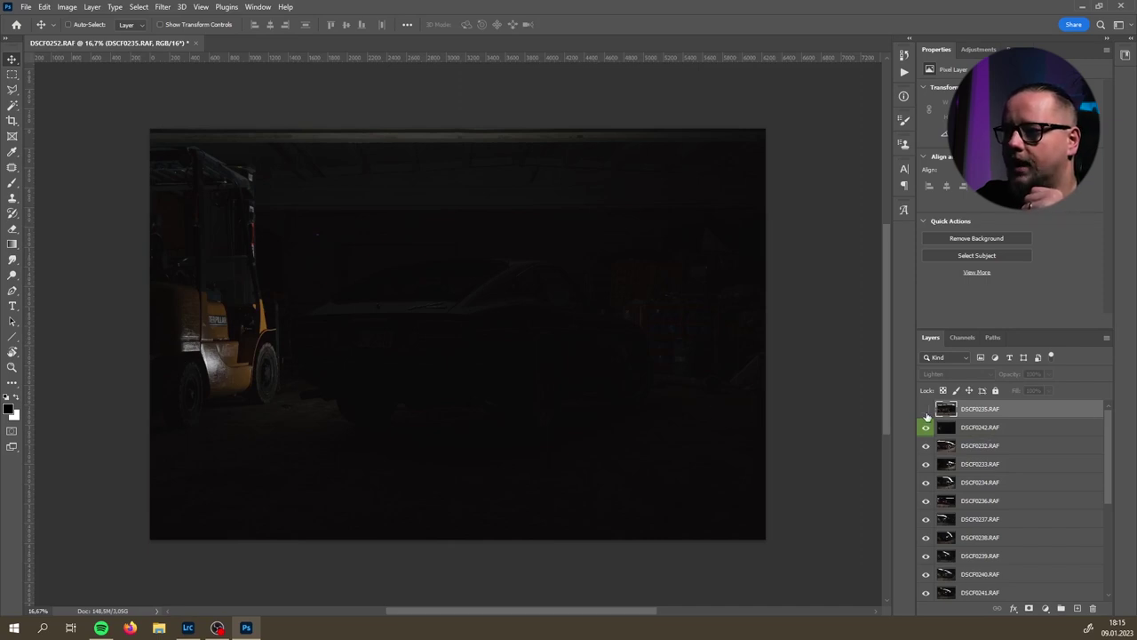
{"action": "left_click", "coordinate": [925, 411]}
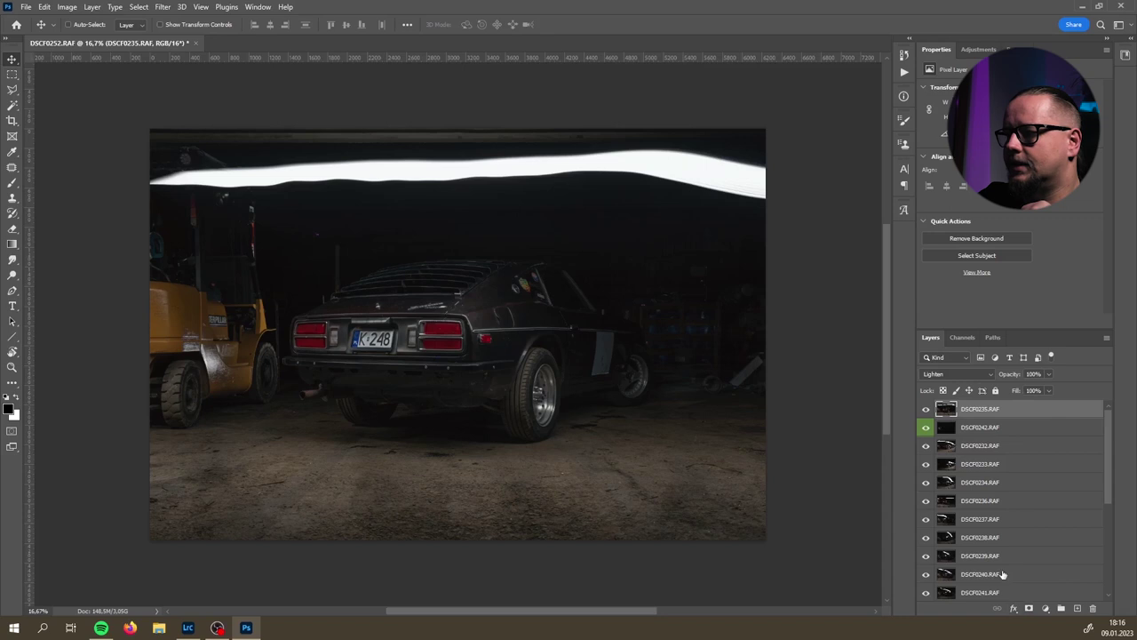
- Add a layer mask to DSCF0235.RAF and prepare the Brush tool with black and a size of about 498 px
{"action": "left_click", "coordinate": [1029, 608]}
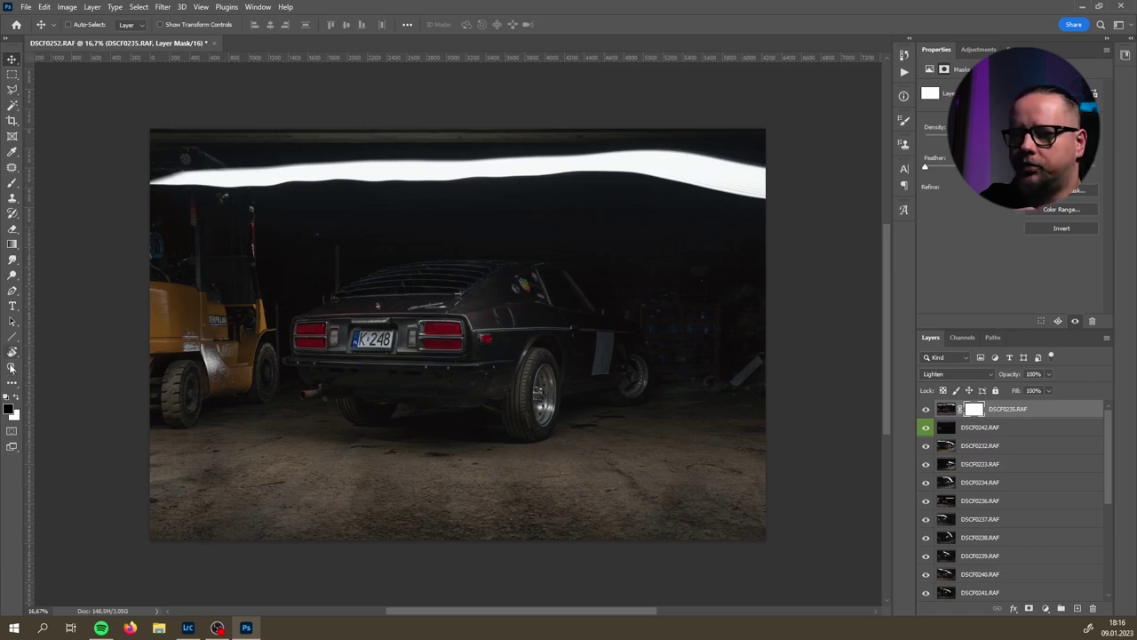
{"action": "left_click", "coordinate": [12, 182]}
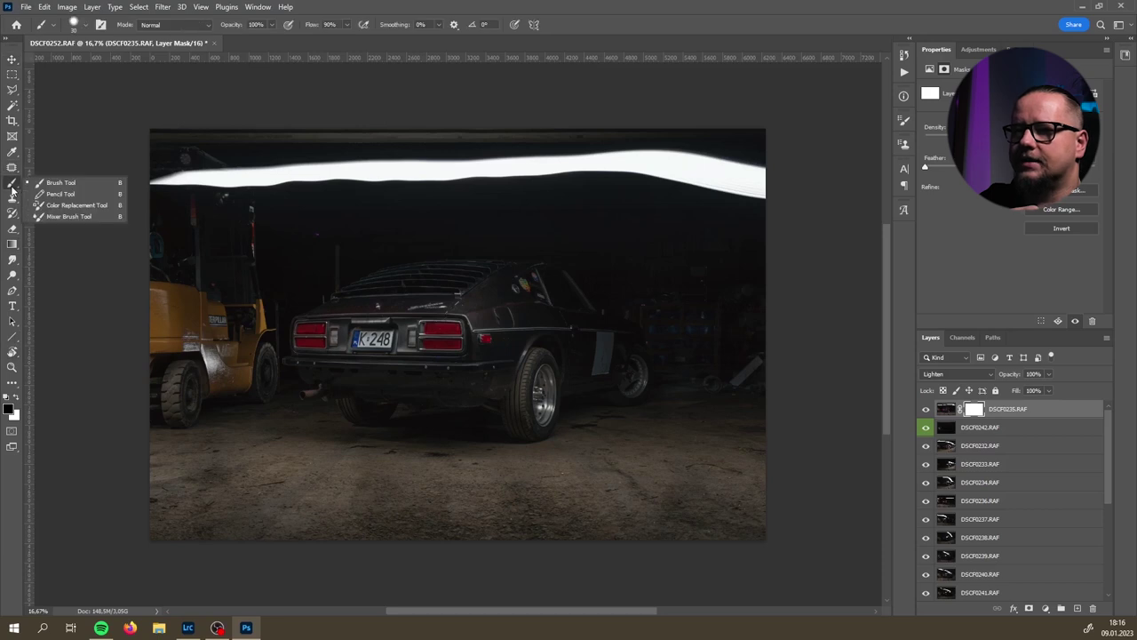
{"action": "left_click", "coordinate": [55, 183]}
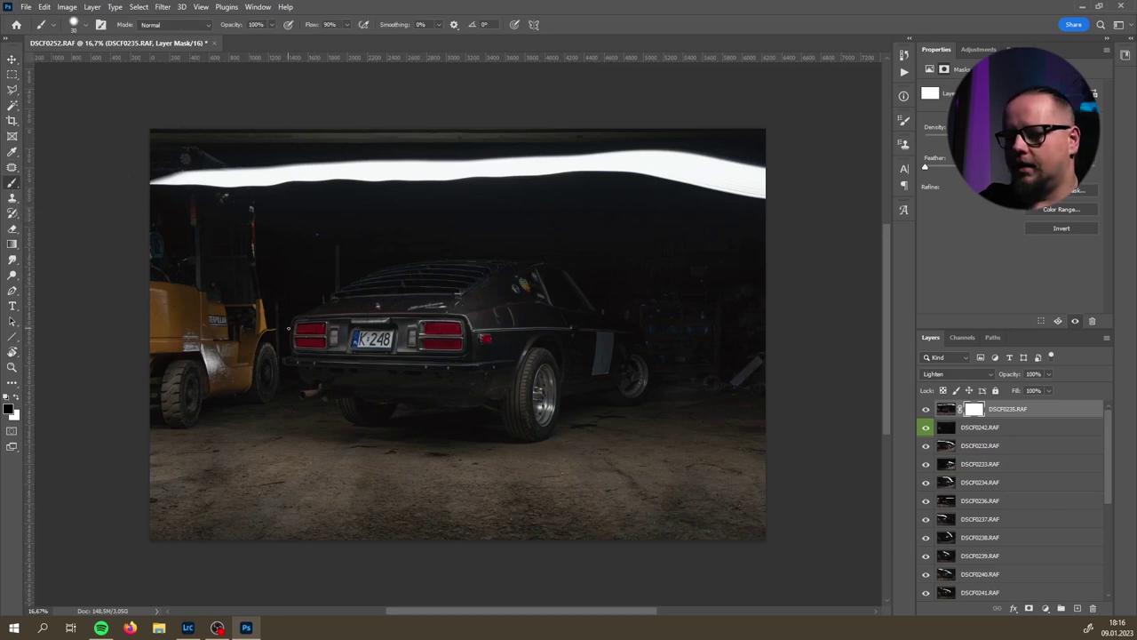
{"action": "key", "text": "x"}
{"action": "left_click_drag", "start_coordinate": [236, 204], "coordinate": [267, 200]}
{"action": "key", "text": "x"}
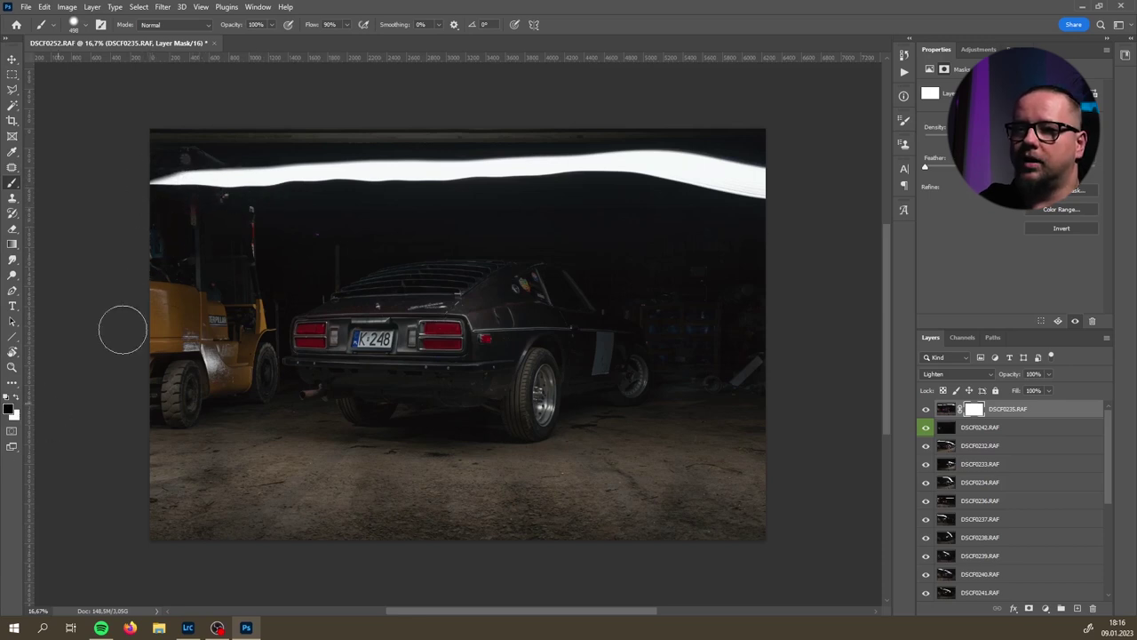
- Paint black on the mask to hide the light streak above the car, and paint white to bring it back
{"action": "mouse_move", "coordinate": [157, 178]}
{"action": "left_mouse_down"}
{"action": "mouse_move", "coordinate": [553, 169]}
{"action": "mouse_move", "coordinate": [762, 183]}
{"action": "left_mouse_up"}
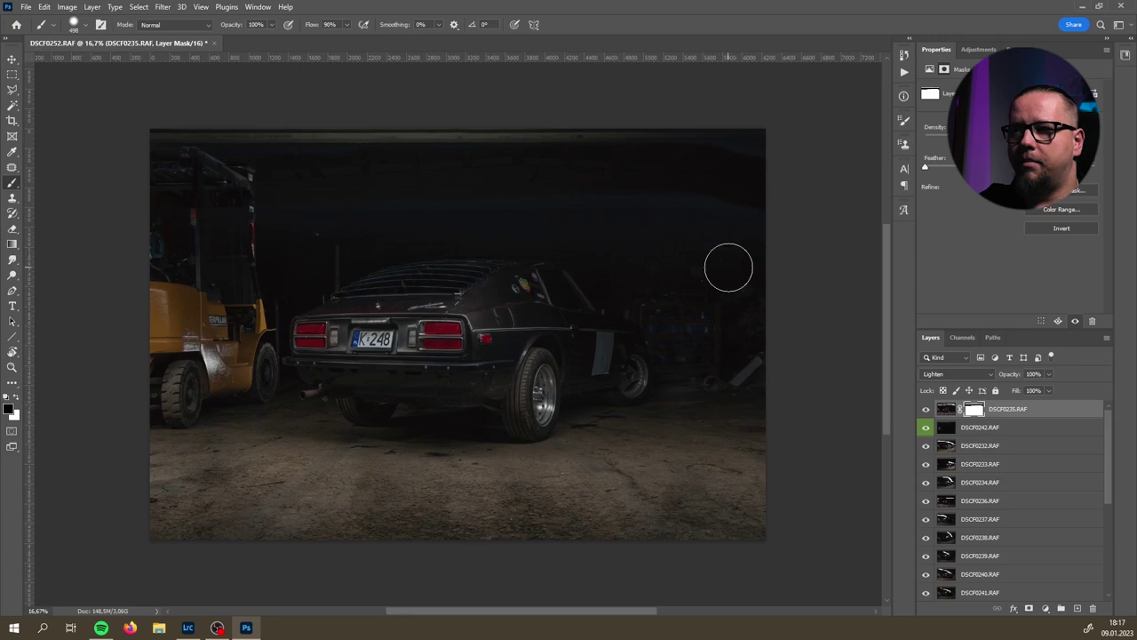
{"action": "key", "text": "ctrl+z"}
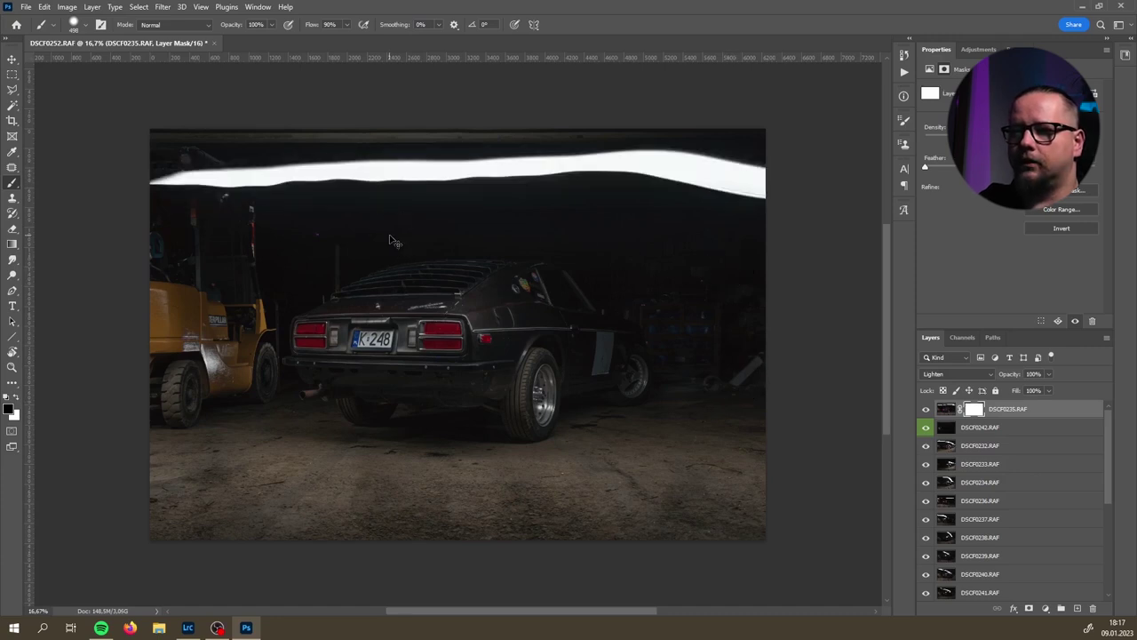
{"action": "key", "text": "ctrl+shift+z"}
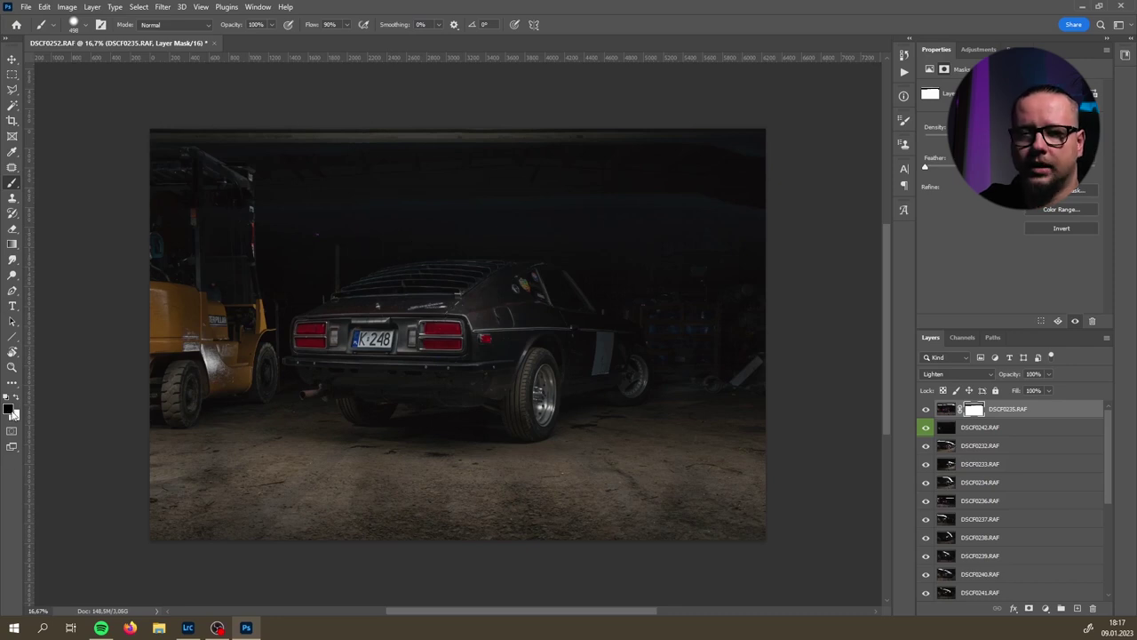
{"action": "key", "text": "x"}
{"action": "mouse_move", "coordinate": [154, 191]}
{"action": "left_mouse_down"}
{"action": "mouse_move", "coordinate": [723, 204]}
{"action": "mouse_move", "coordinate": [752, 183]}
{"action": "mouse_move", "coordinate": [649, 168]}
{"action": "mouse_move", "coordinate": [168, 173]}
{"action": "mouse_move", "coordinate": [685, 152]}
{"action": "mouse_move", "coordinate": [791, 222]}
{"action": "left_mouse_up"}
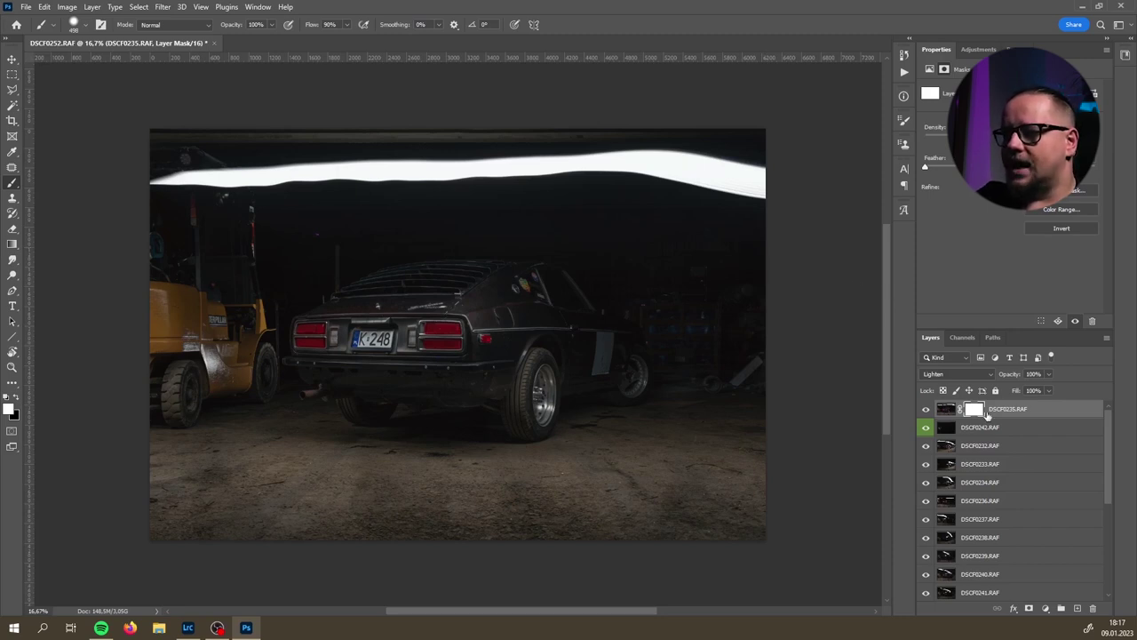
- Invert the DSCF0235.RAF mask to black and disable it briefly to compare the masked and unmasked layer
{"action": "key", "text": "ctrl+i"}
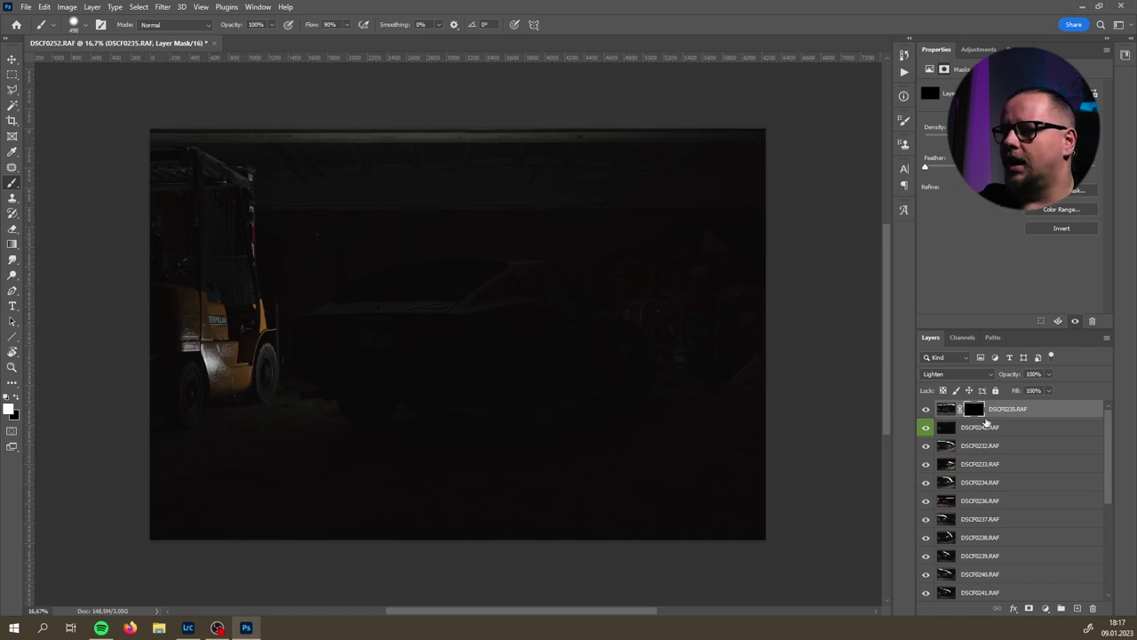
{"action": "left_click", "coordinate": [974, 411], "text": "shift"}
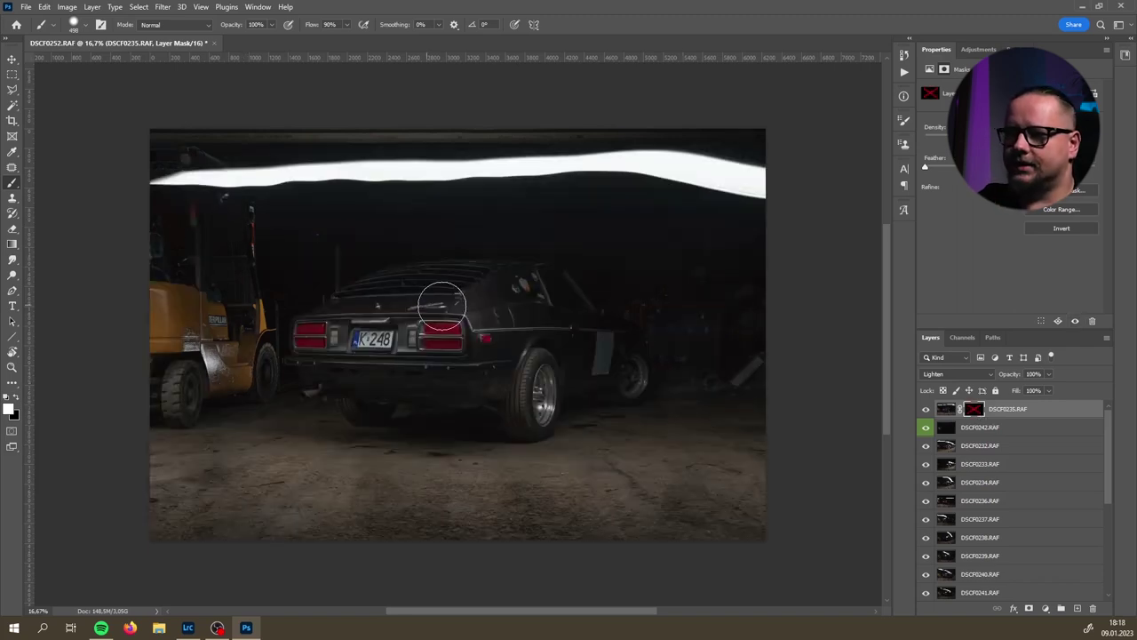
{"action": "left_click", "coordinate": [974, 409], "text": "shift"}
- Paint white on the mask with a brush of about 514 px to reveal the car's body, tail lights and wheels
{"action": "scroll", "coordinate": [380, 272], "scroll_direction": "up", "scroll_amount": 2}
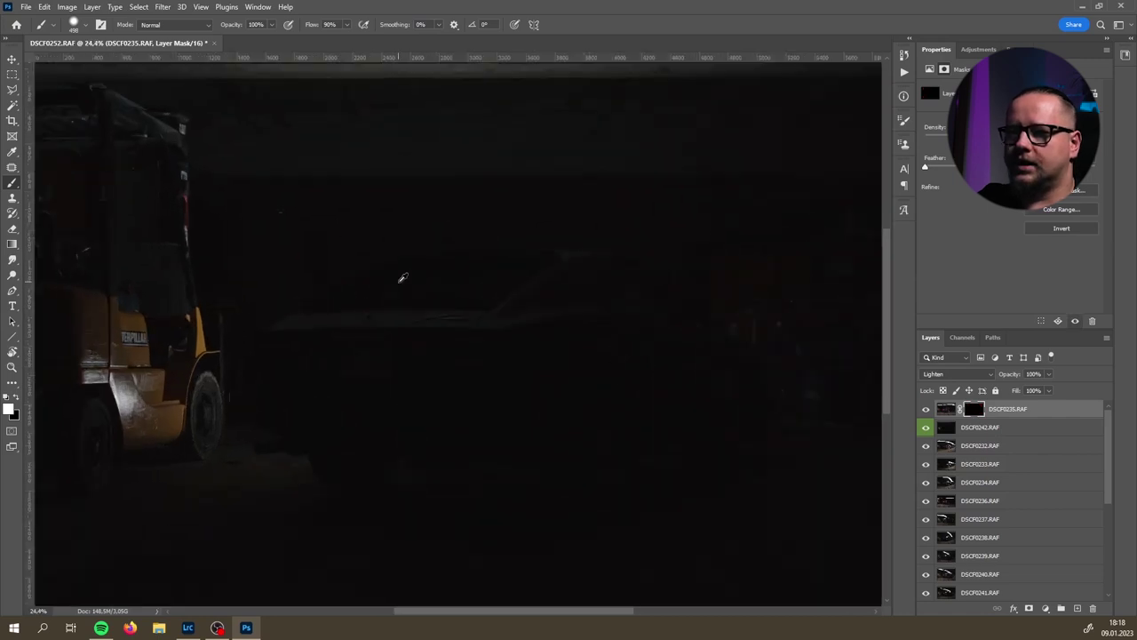
{"action": "left_click_drag", "start_coordinate": [510, 310], "coordinate": [504, 308]}
{"action": "mouse_move", "coordinate": [465, 271]}
{"action": "left_mouse_down"}
{"action": "mouse_move", "coordinate": [545, 264]}
{"action": "mouse_move", "coordinate": [486, 315]}
{"action": "mouse_move", "coordinate": [414, 322]}
{"action": "mouse_move", "coordinate": [470, 272]}
{"action": "mouse_move", "coordinate": [395, 273]}
{"action": "mouse_move", "coordinate": [279, 340]}
{"action": "mouse_move", "coordinate": [447, 355]}
{"action": "mouse_move", "coordinate": [578, 285]}
{"action": "mouse_move", "coordinate": [599, 307]}
{"action": "mouse_move", "coordinate": [538, 332]}
{"action": "mouse_move", "coordinate": [556, 349]}
{"action": "mouse_move", "coordinate": [401, 376]}
{"action": "mouse_move", "coordinate": [287, 376]}
{"action": "mouse_move", "coordinate": [287, 399]}
{"action": "mouse_move", "coordinate": [424, 411]}
{"action": "mouse_move", "coordinate": [550, 401]}
{"action": "mouse_move", "coordinate": [574, 363]}
{"action": "mouse_move", "coordinate": [624, 358]}
{"action": "mouse_move", "coordinate": [666, 381]}
{"action": "mouse_move", "coordinate": [631, 326]}
{"action": "left_mouse_up"}
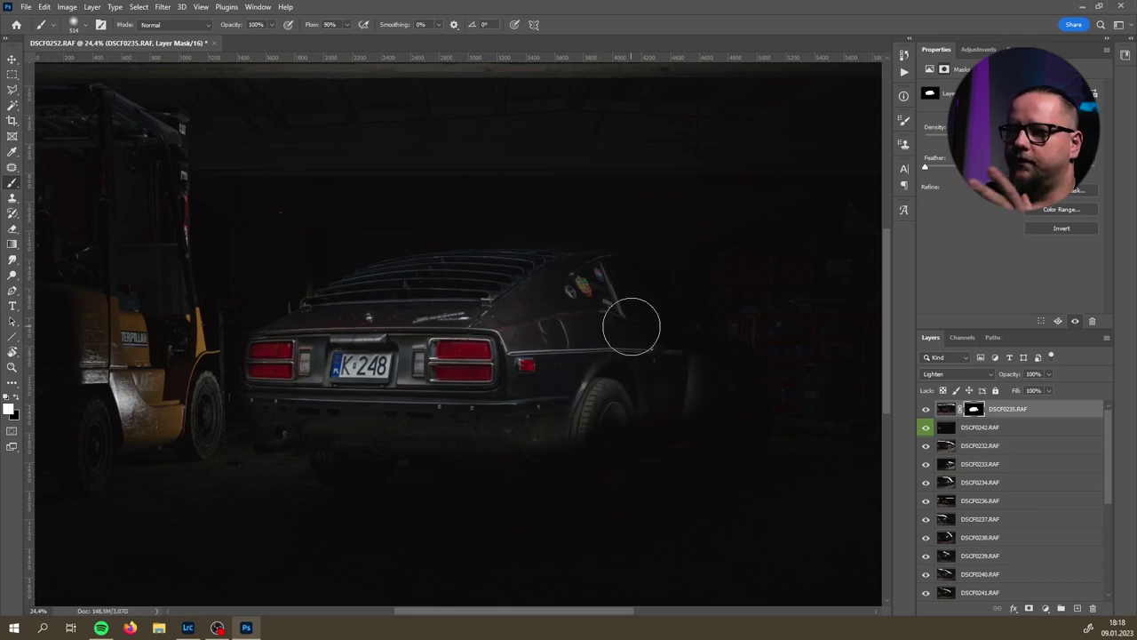
{"action": "mouse_move", "coordinate": [631, 326]}
{"action": "left_mouse_down"}
{"action": "mouse_move", "coordinate": [621, 299]}
{"action": "mouse_move", "coordinate": [735, 402]}
{"action": "mouse_move", "coordinate": [680, 398]}
{"action": "mouse_move", "coordinate": [611, 417]}
{"action": "mouse_move", "coordinate": [585, 465]}
{"action": "mouse_move", "coordinate": [504, 438]}
{"action": "mouse_move", "coordinate": [408, 433]}
{"action": "mouse_move", "coordinate": [346, 452]}
{"action": "mouse_move", "coordinate": [296, 424]}
{"action": "mouse_move", "coordinate": [277, 357]}
{"action": "mouse_move", "coordinate": [408, 293]}
{"action": "mouse_move", "coordinate": [563, 299]}
{"action": "left_mouse_up"}
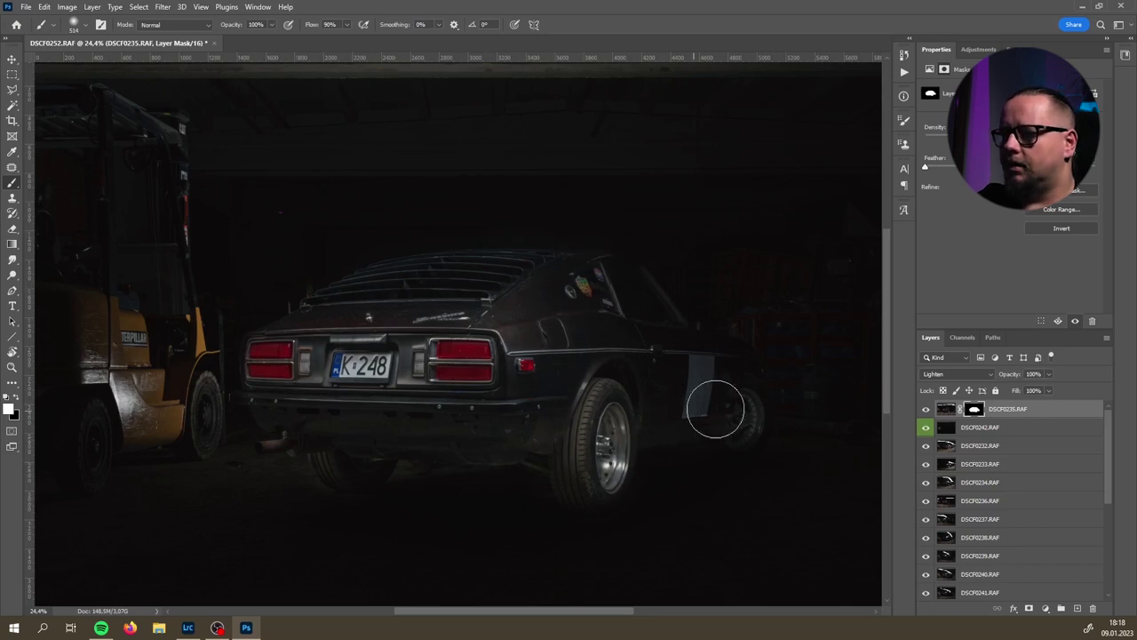
{"action": "mouse_move", "coordinate": [731, 397]}
{"action": "left_mouse_down"}
{"action": "mouse_move", "coordinate": [729, 381]}
{"action": "mouse_move", "coordinate": [664, 366]}
{"action": "left_mouse_up"}
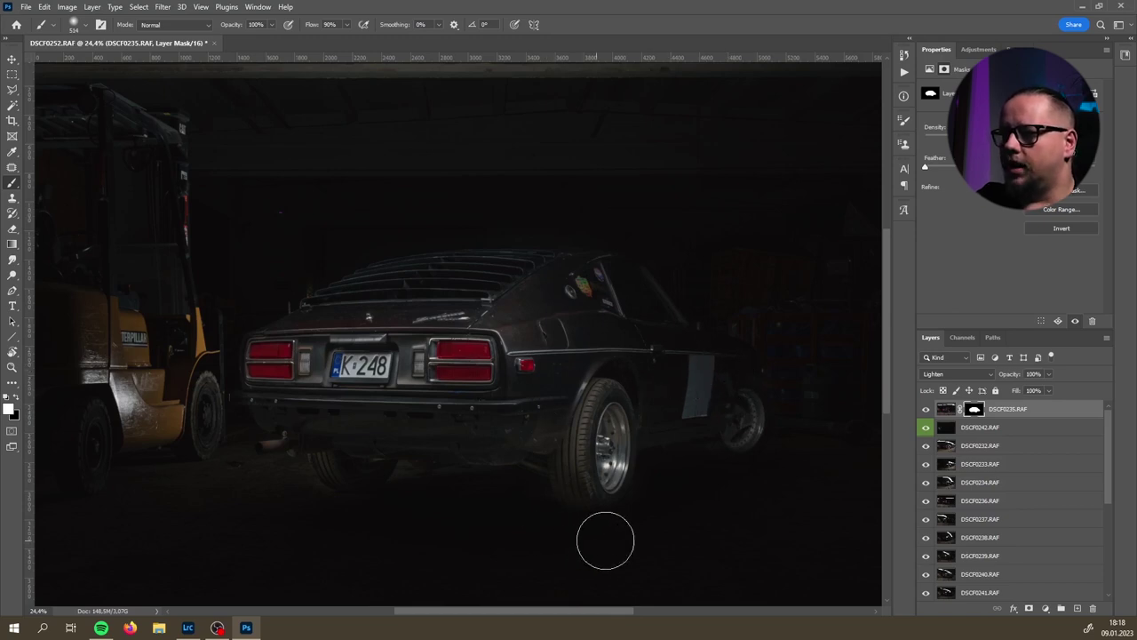
- Reduce the brush size and paint black on the mask to hide the spilled background above the rear louvres and roofline
{"action": "left_click", "coordinate": [640, 516]}
{"action": "left_click_drag", "start_coordinate": [640, 516], "coordinate": [647, 521]}
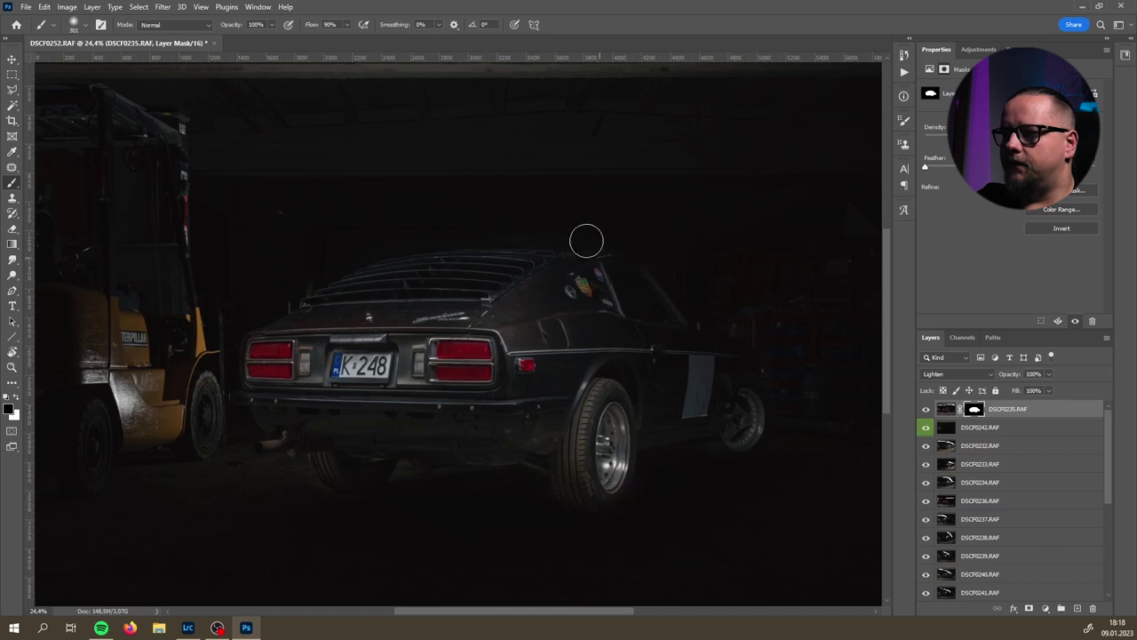
{"action": "scroll", "coordinate": [471, 233], "scroll_direction": "up", "scroll_amount": 5}
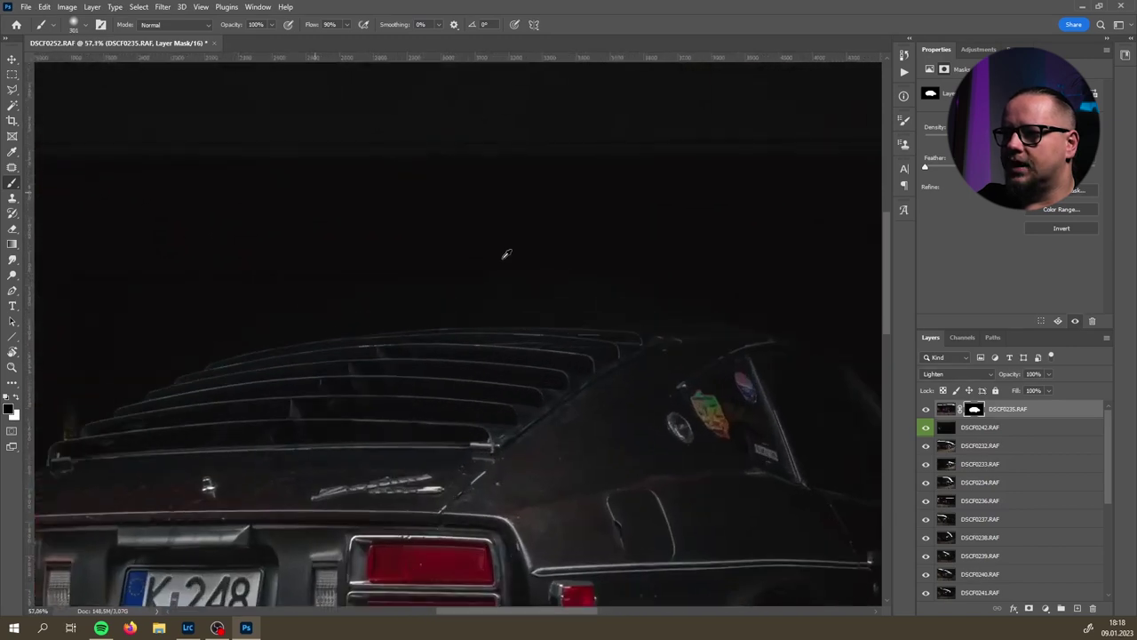
{"action": "scroll", "coordinate": [429, 299], "scroll_direction": "right", "scroll_amount": 2}
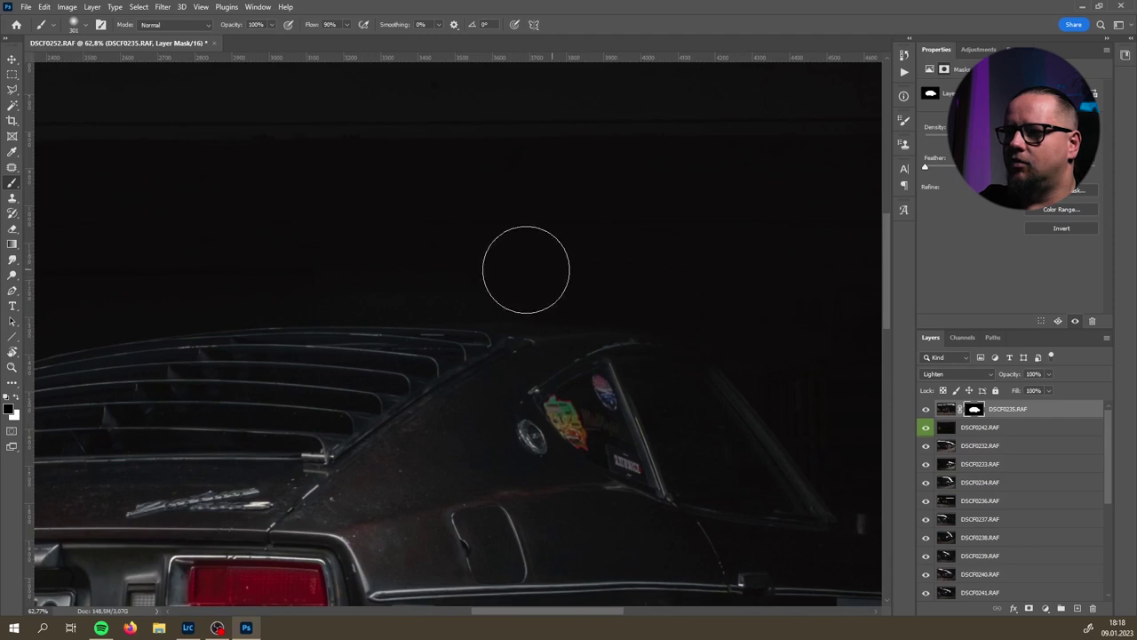
{"action": "left_click_drag", "start_coordinate": [198, 257], "coordinate": [353, 251]}
{"action": "left_click_drag", "start_coordinate": [424, 257], "coordinate": [451, 266], "text": "alt"}
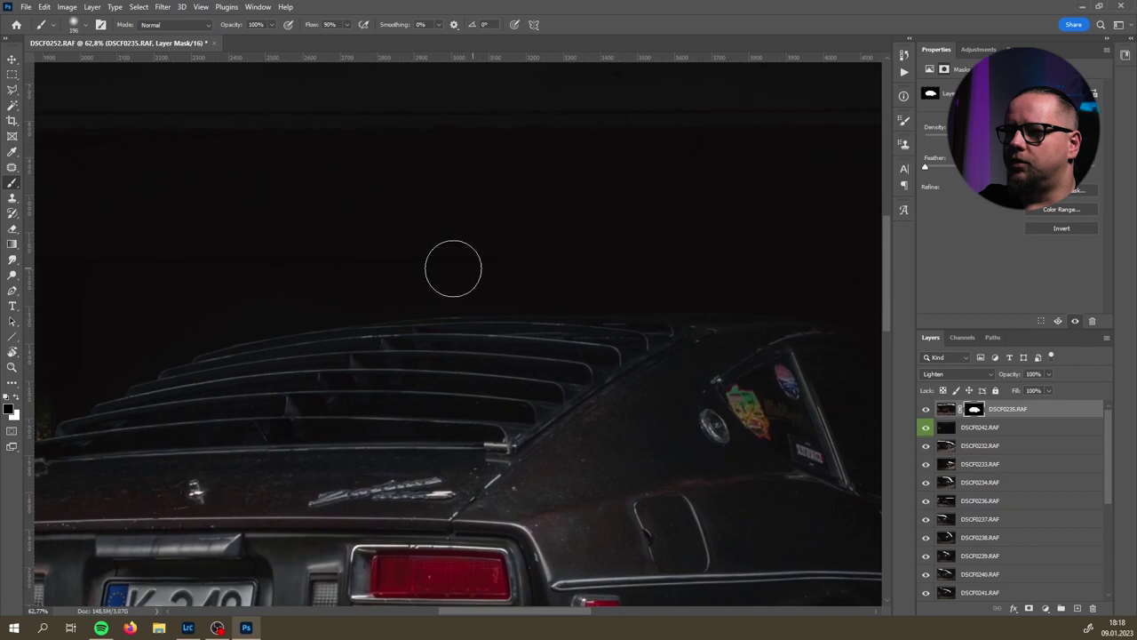
{"action": "left_click_drag", "start_coordinate": [207, 305], "coordinate": [376, 274]}
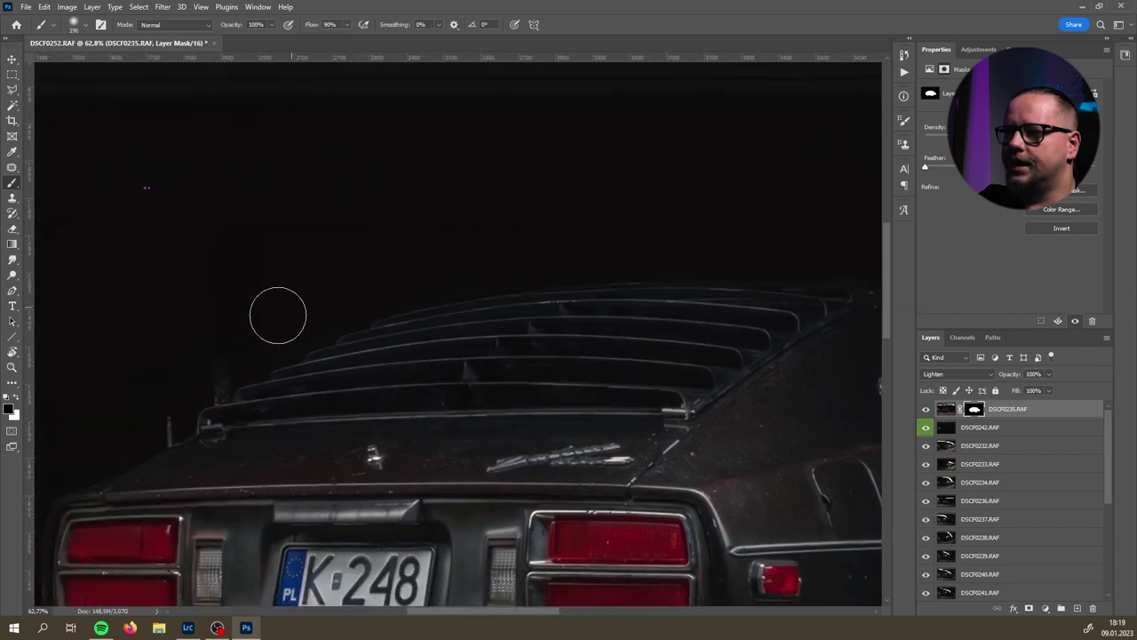
{"action": "mouse_move", "coordinate": [299, 321]}
{"action": "left_mouse_down"}
{"action": "mouse_move", "coordinate": [396, 261]}
{"action": "mouse_move", "coordinate": [444, 247]}
{"action": "left_mouse_up"}
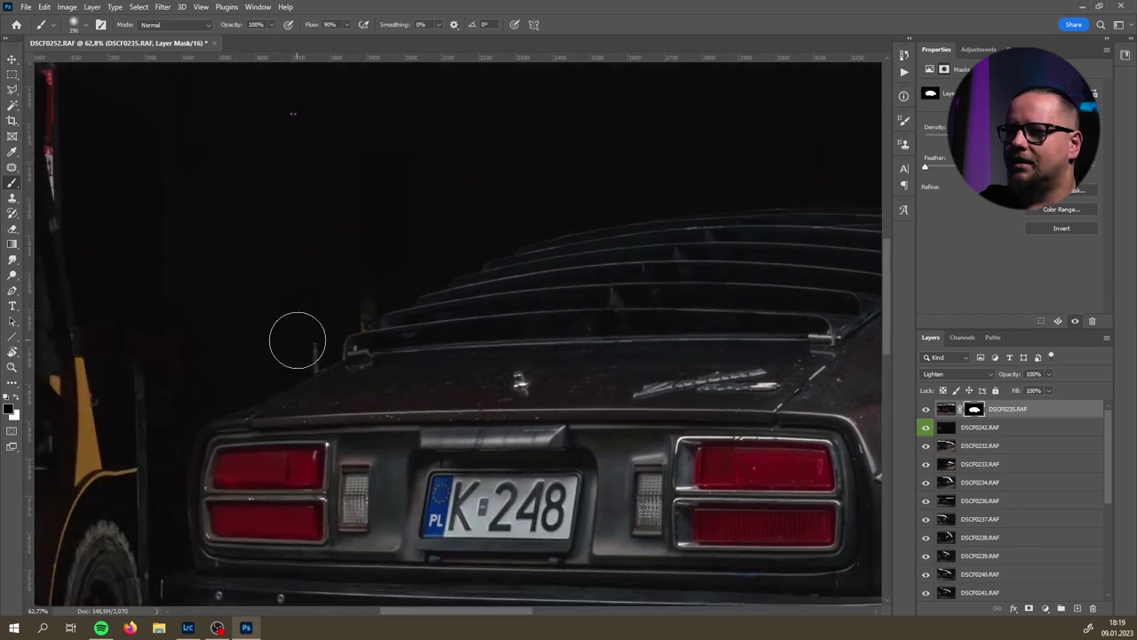
- Paint white on the mask with a brush of about 81 px to restore the louvres' edge and the roofline
{"action": "key", "text": "x"}
{"action": "key", "text": "bracketleft"}
{"action": "key", "text": "bracketleft"}
{"action": "key", "text": "bracketleft"}
{"action": "key", "text": "bracketleft"}
{"action": "key", "text": "bracketleft"}
{"action": "key", "text": "bracketleft"}
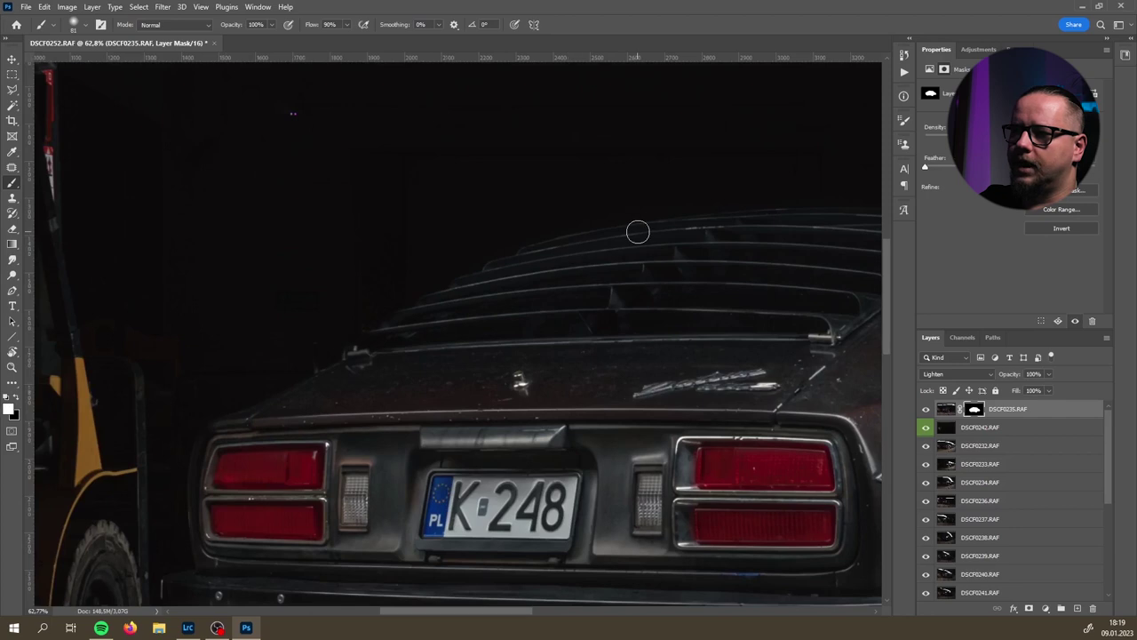
{"action": "left_click_drag", "start_coordinate": [713, 241], "coordinate": [454, 259]}
{"action": "left_click_drag", "start_coordinate": [629, 244], "coordinate": [444, 243]}
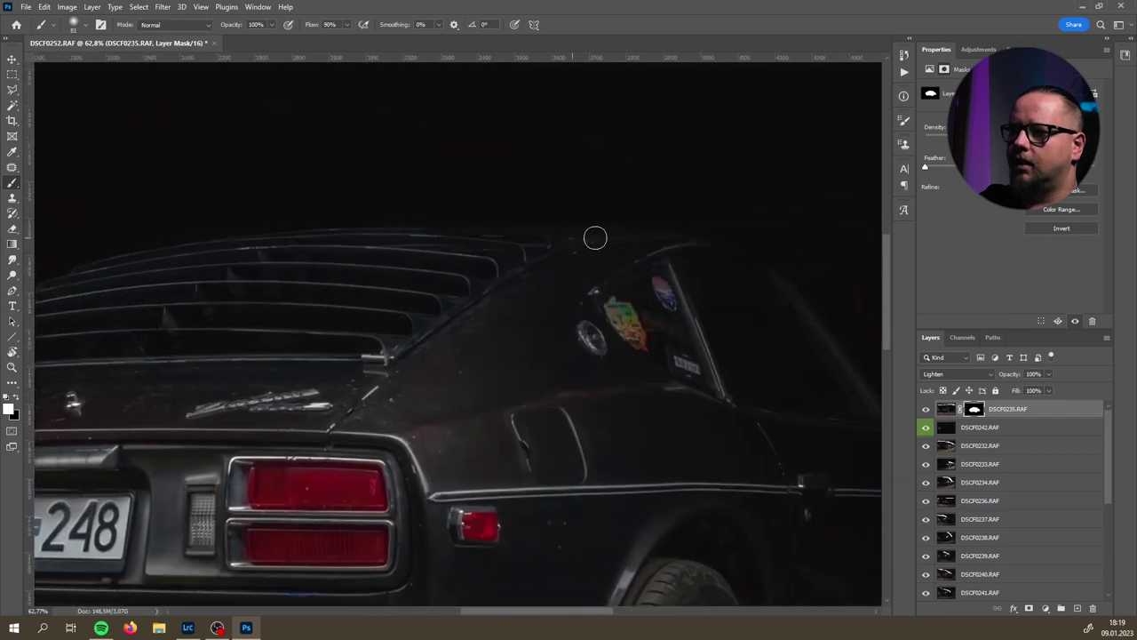
{"action": "mouse_move", "coordinate": [673, 243]}
{"action": "left_mouse_down"}
{"action": "mouse_move", "coordinate": [532, 257]}
{"action": "mouse_move", "coordinate": [513, 243]}
{"action": "left_mouse_up"}
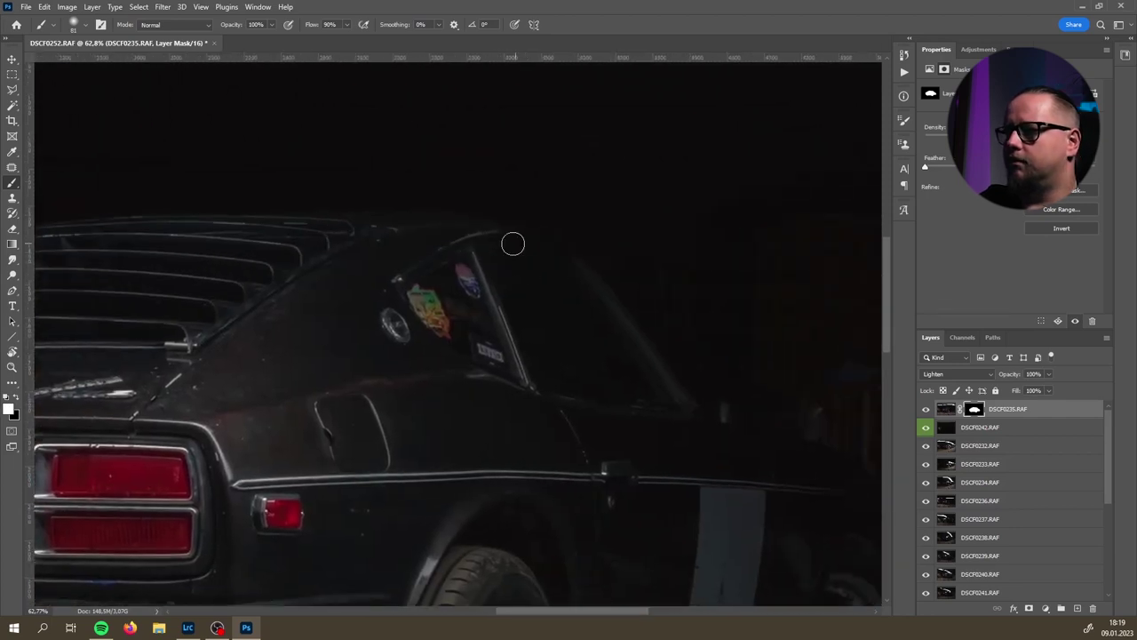
- Reveal the bumper end by the forklift with a 142 px white brush, and mask out the floor beneath the car in black
{"action": "scroll", "coordinate": [647, 516], "scroll_direction": "left", "scroll_amount": 10}
{"action": "scroll", "coordinate": [647, 516], "scroll_direction": "down", "scroll_amount": 5}
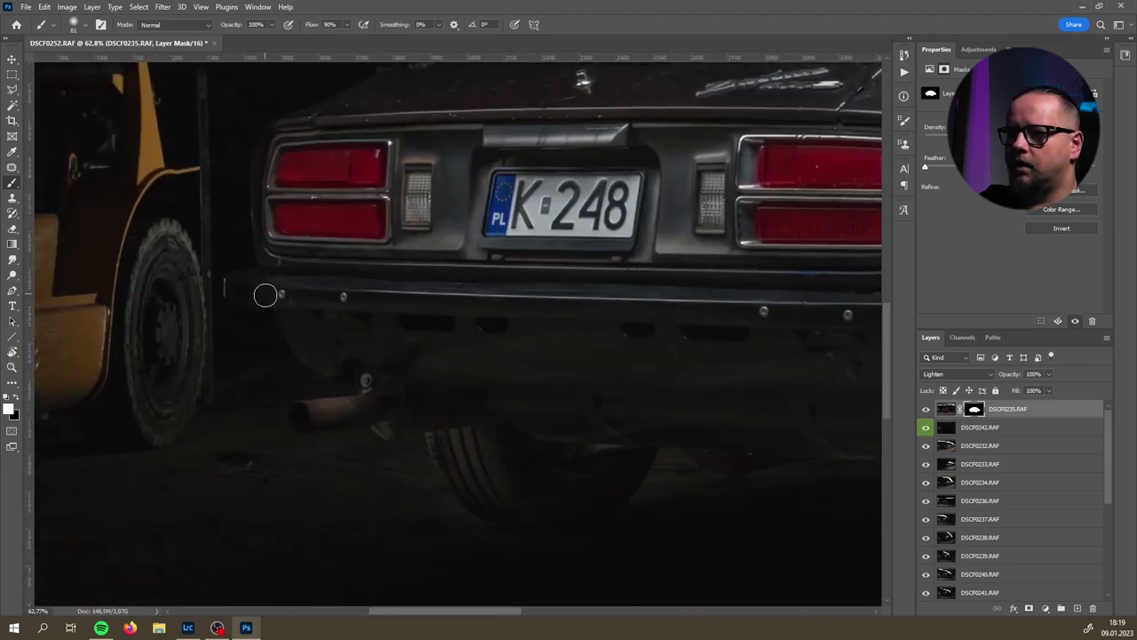
{"action": "left_click_drag", "start_coordinate": [266, 335], "coordinate": [263, 290]}
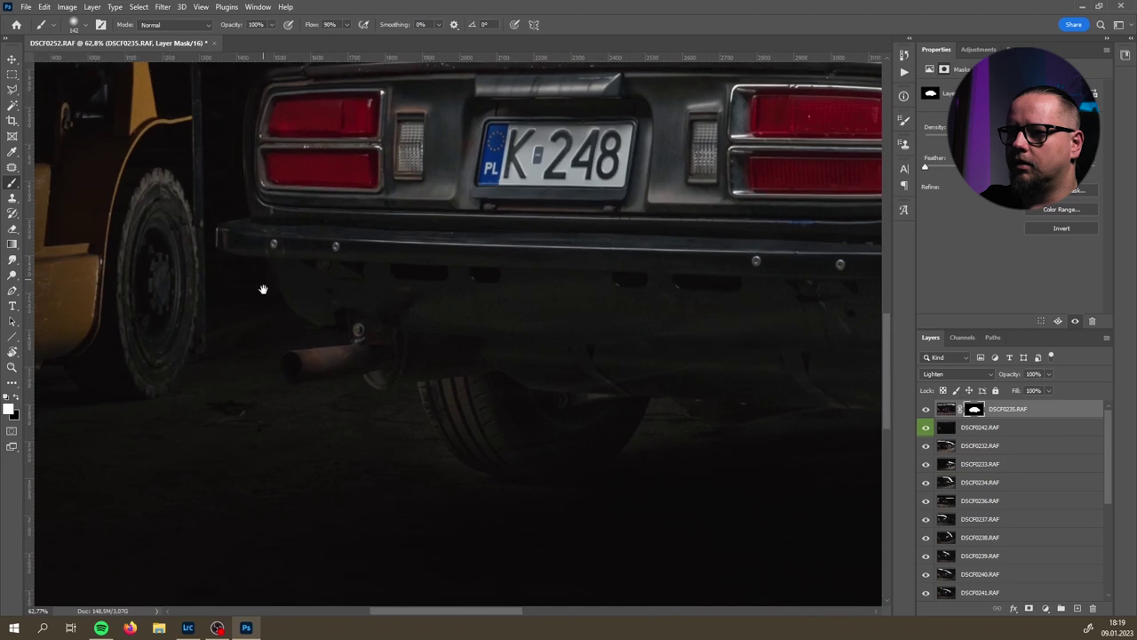
{"action": "scroll", "coordinate": [302, 312], "scroll_direction": "down", "scroll_amount": 2}
{"action": "scroll", "coordinate": [302, 313], "scroll_direction": "right", "scroll_amount": 1}
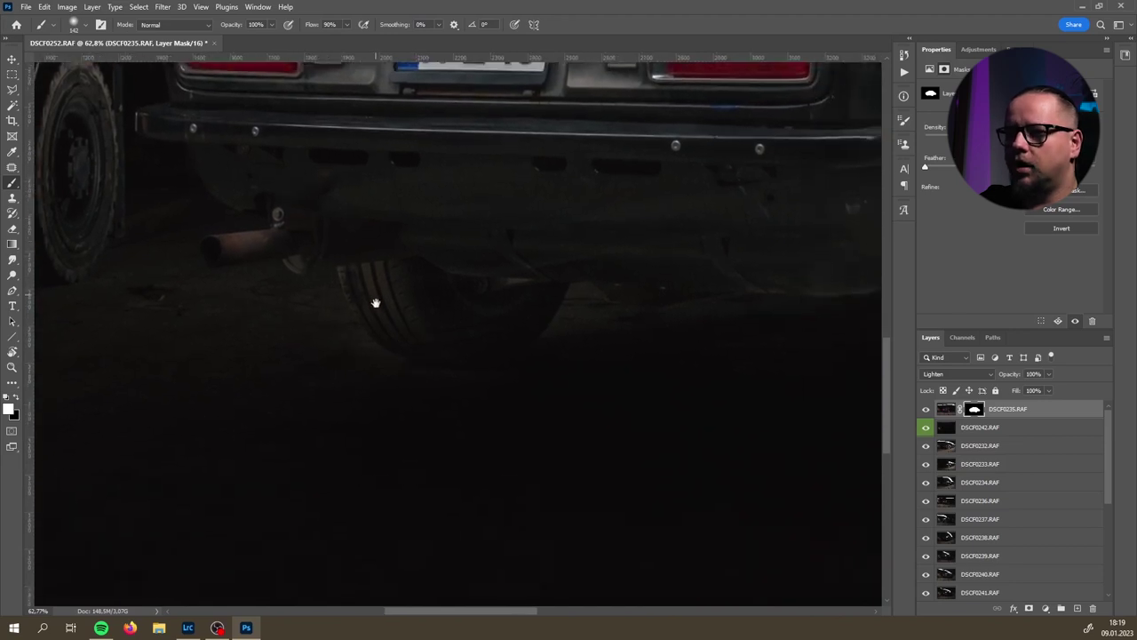
{"action": "left_click_drag", "start_coordinate": [374, 303], "coordinate": [368, 384]}
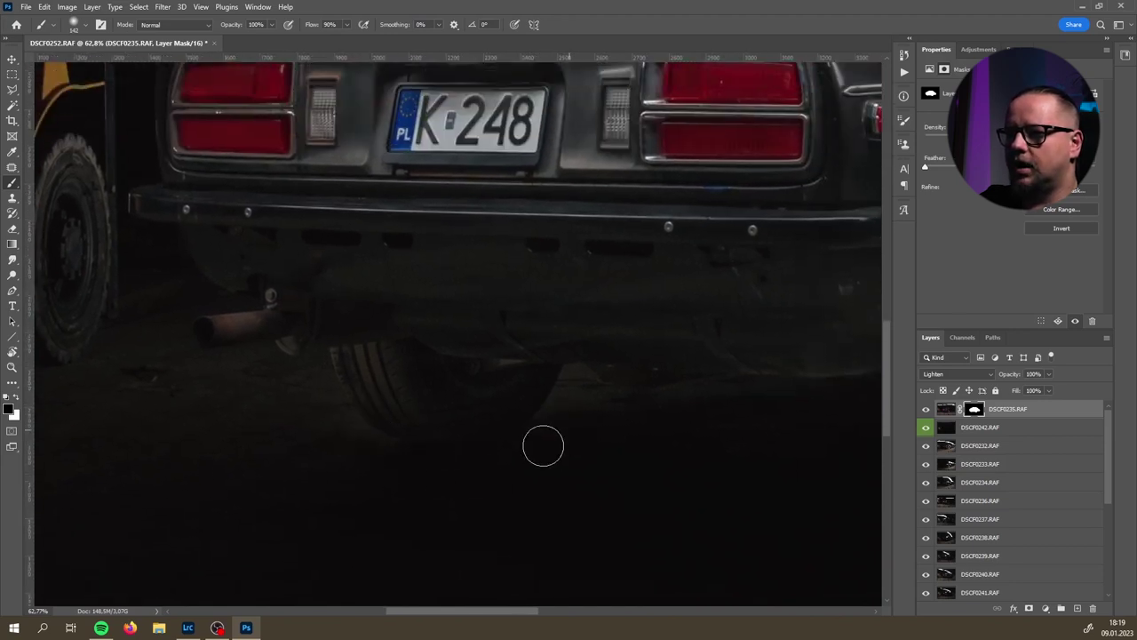
{"action": "key", "text": "x"}
{"action": "key", "text": "x"}
{"action": "mouse_move", "coordinate": [426, 464]}
{"action": "left_mouse_down"}
{"action": "mouse_move", "coordinate": [343, 308]}
{"action": "mouse_move", "coordinate": [226, 317]}
{"action": "left_mouse_up"}
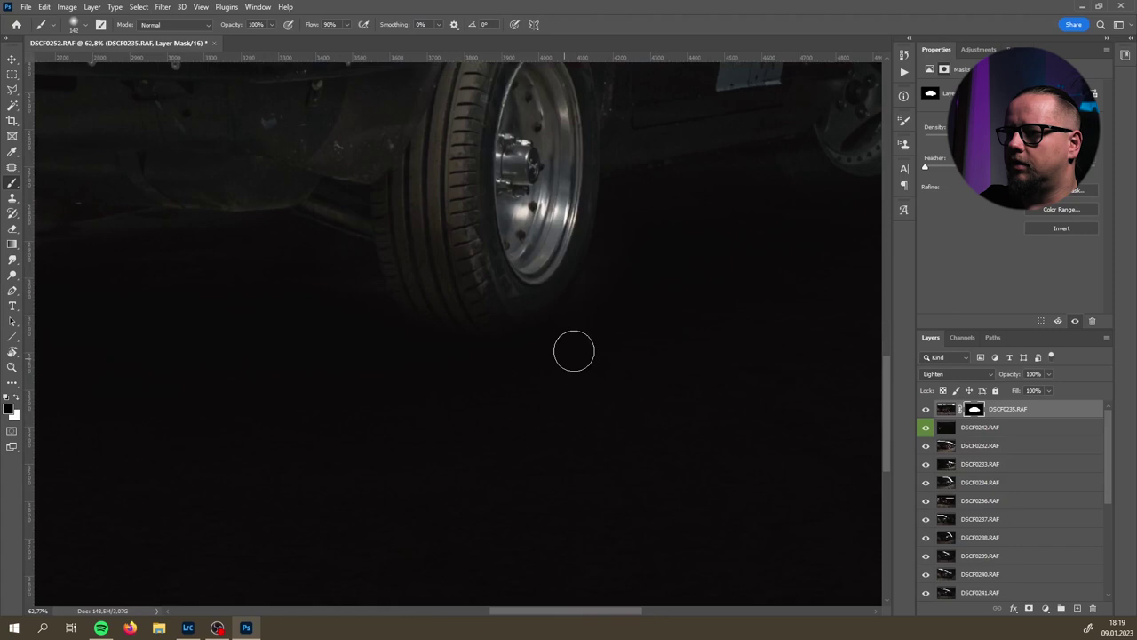
- Paint white on the DSCF0235.RAF mask to restore the rear tyre's edge, and paint black to hide the floor beneath the car
{"action": "key", "text": "x"}
{"action": "left_click_drag", "start_coordinate": [576, 201], "coordinate": [531, 287]}
{"action": "left_click_drag", "start_coordinate": [347, 261], "coordinate": [366, 272]}
{"action": "key", "text": "x"}
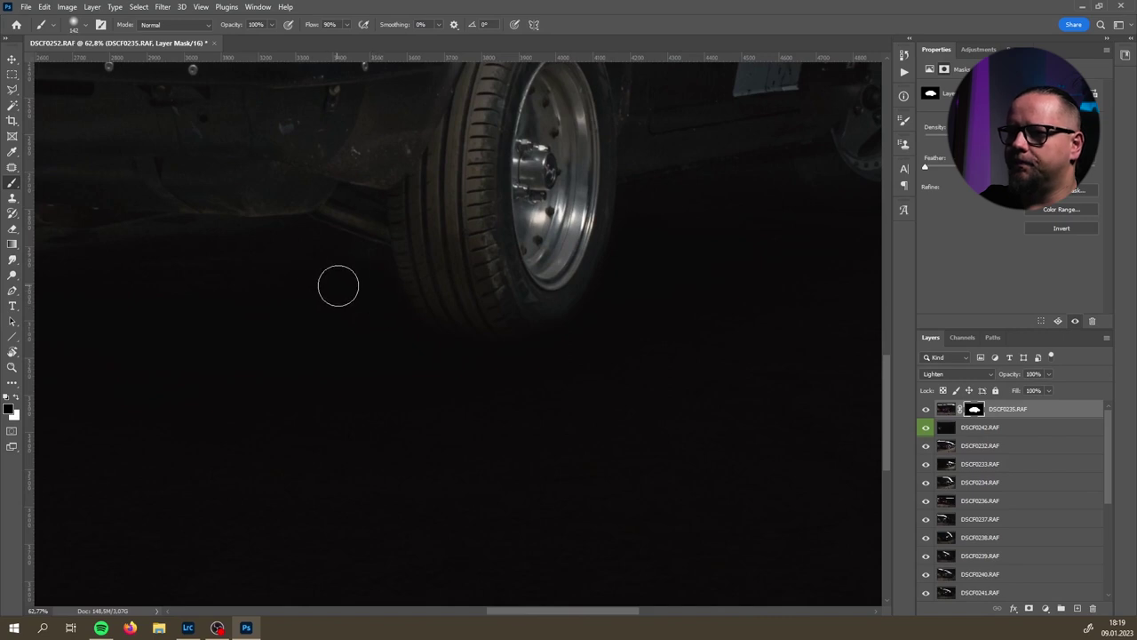
{"action": "left_click_drag", "start_coordinate": [212, 276], "coordinate": [319, 282]}
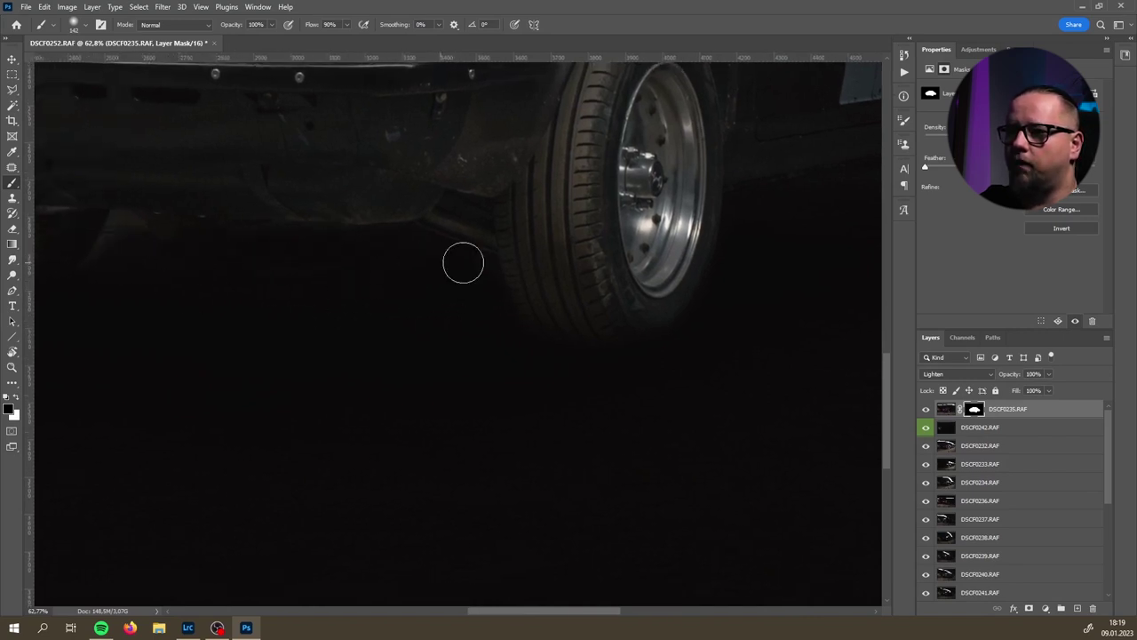
{"action": "scroll", "coordinate": [460, 274], "scroll_direction": "right", "scroll_amount": 5}
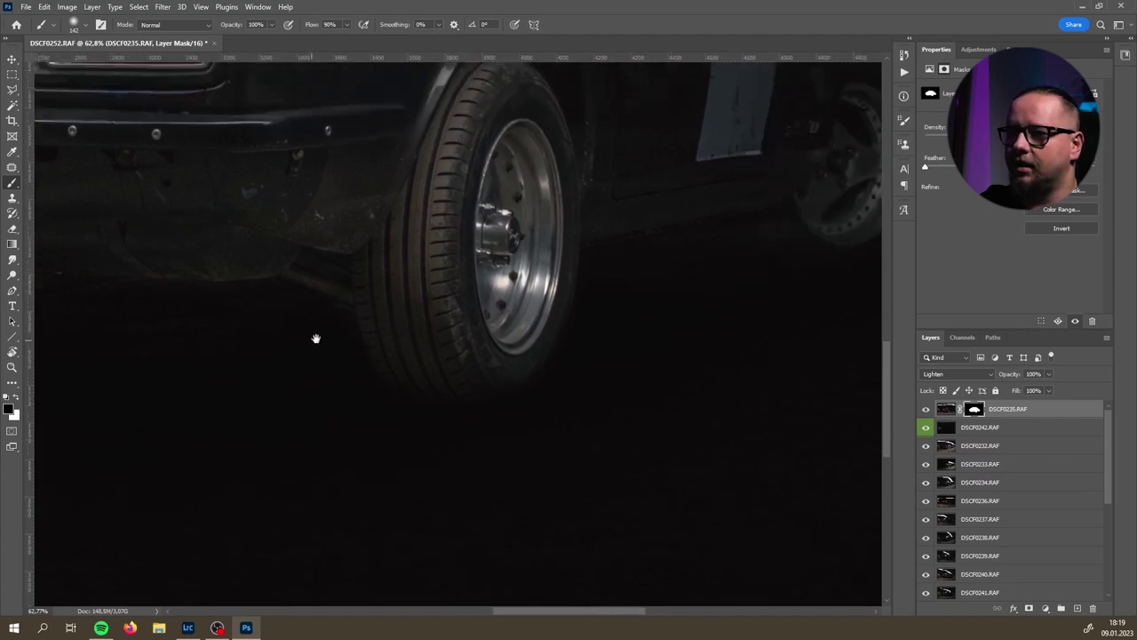
{"action": "scroll", "coordinate": [554, 325], "scroll_direction": "up", "scroll_amount": 2}
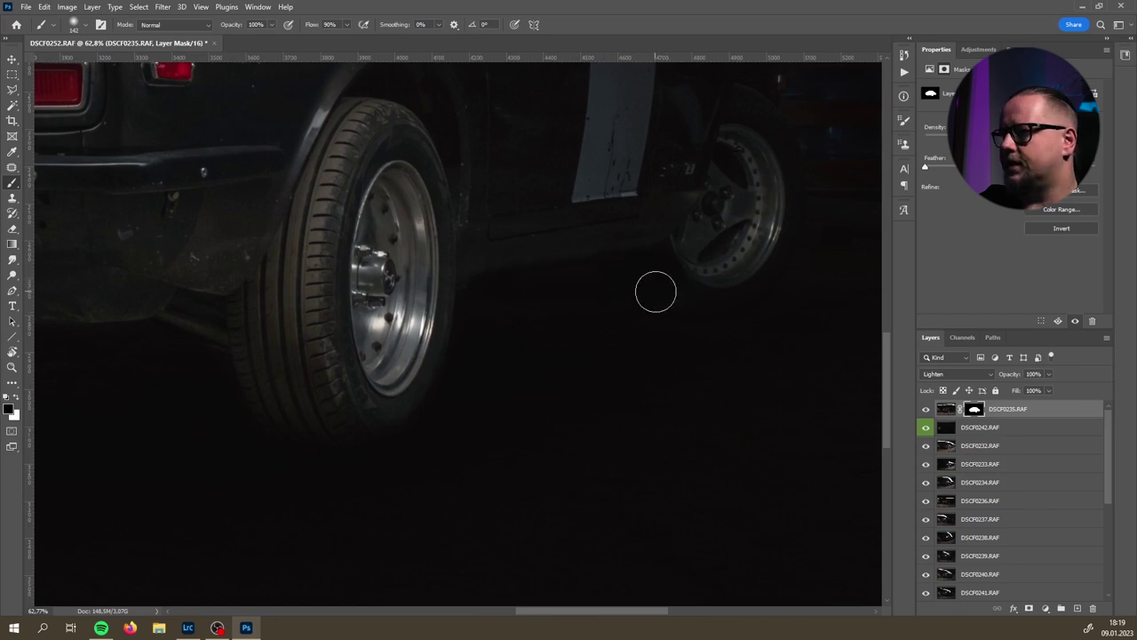
{"action": "key", "text": "x"}
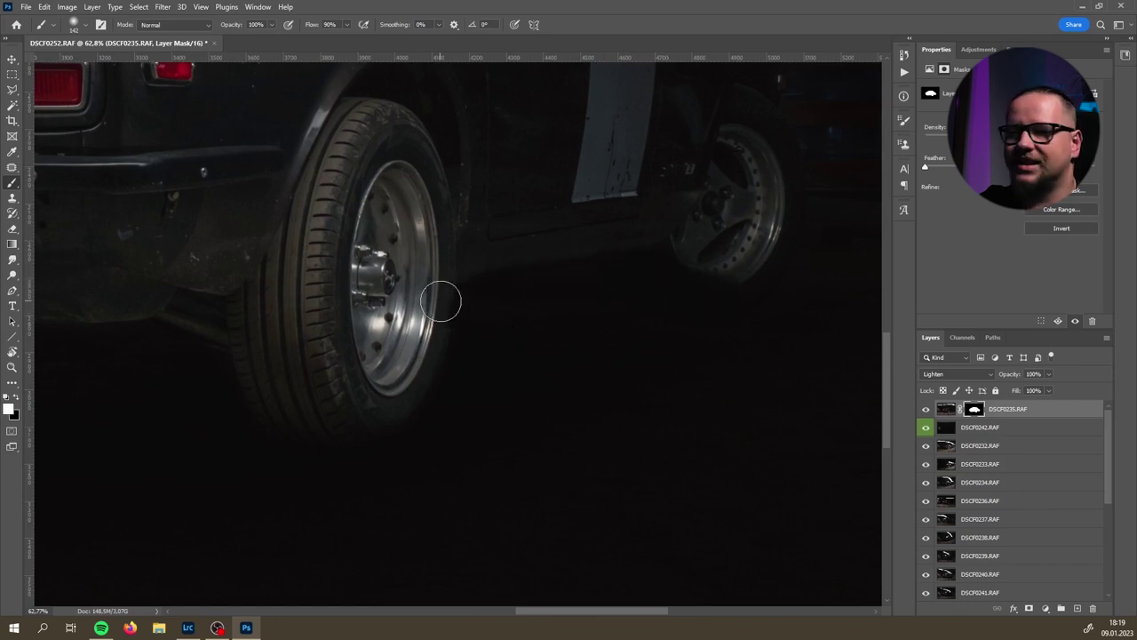
{"action": "scroll", "coordinate": [406, 351], "scroll_direction": "down", "scroll_amount": 10}
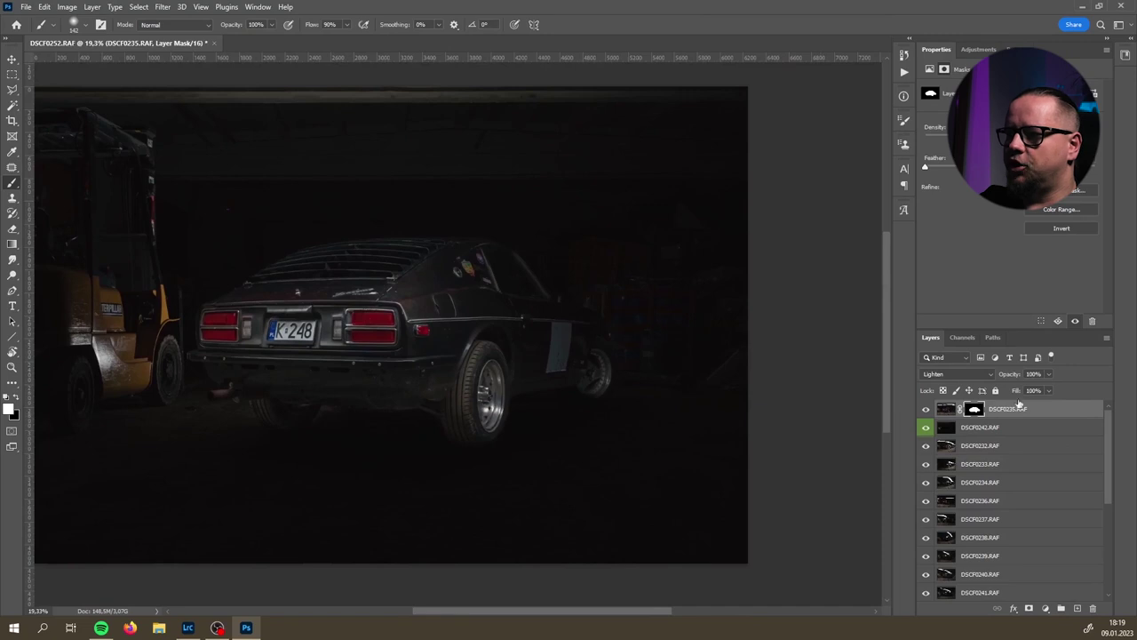
- Give the DSCF0235.RAF layer a yellow colour label and compare the image with its mask disabled and enabled
{"action": "right_click", "coordinate": [1049, 416]}
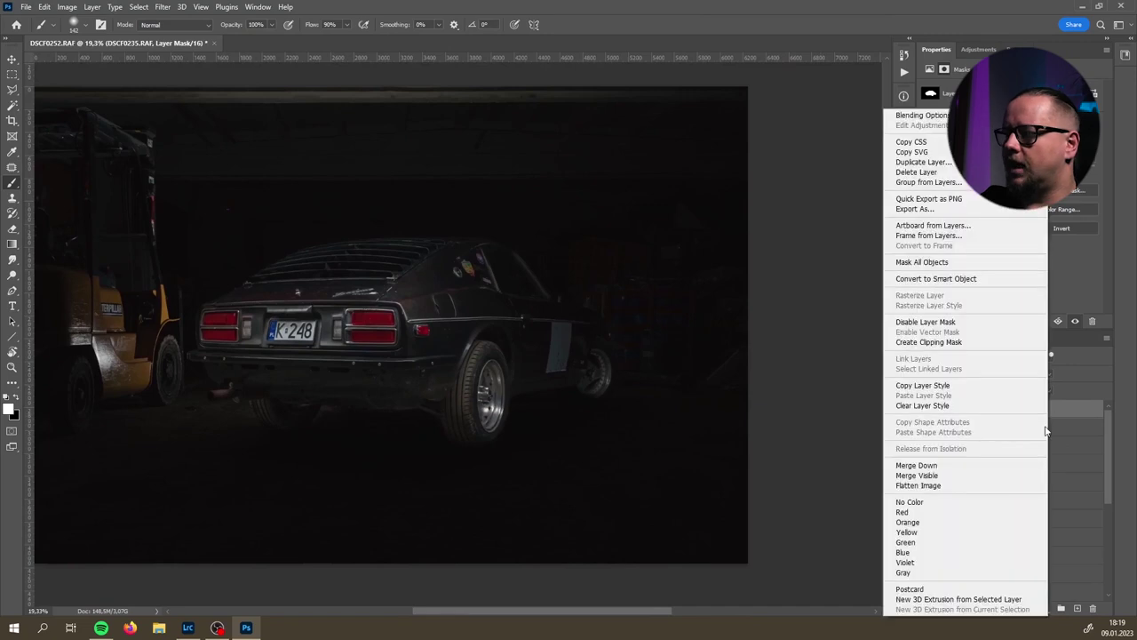
{"action": "left_click", "coordinate": [996, 533]}
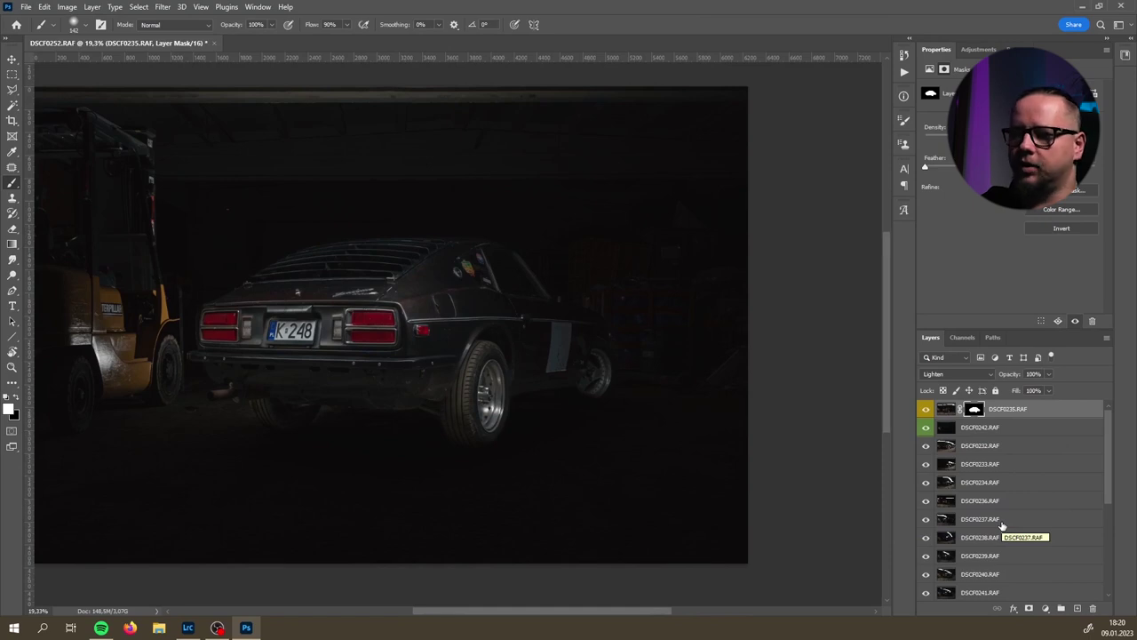
{"action": "left_click", "coordinate": [977, 415], "text": "shift"}
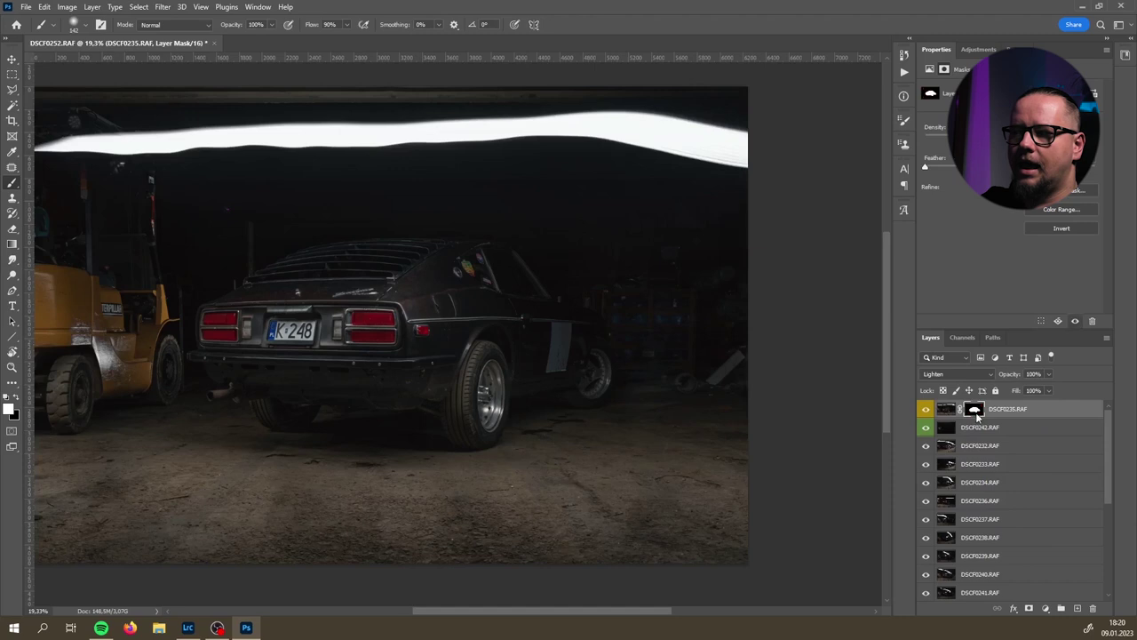
{"action": "left_click", "coordinate": [978, 415], "text": "shift"}
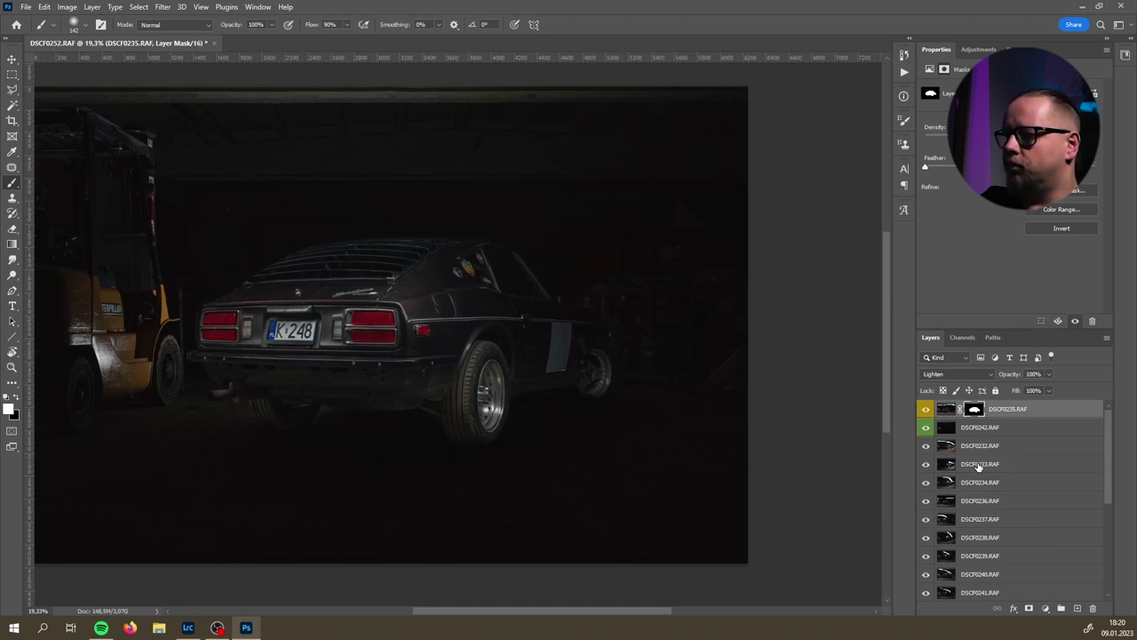
- Move the DSCF0233.RAF layer to the top of the stack and give it an inverted, fully black layer mask
{"action": "left_click_drag", "start_coordinate": [979, 466], "coordinate": [984, 411]}
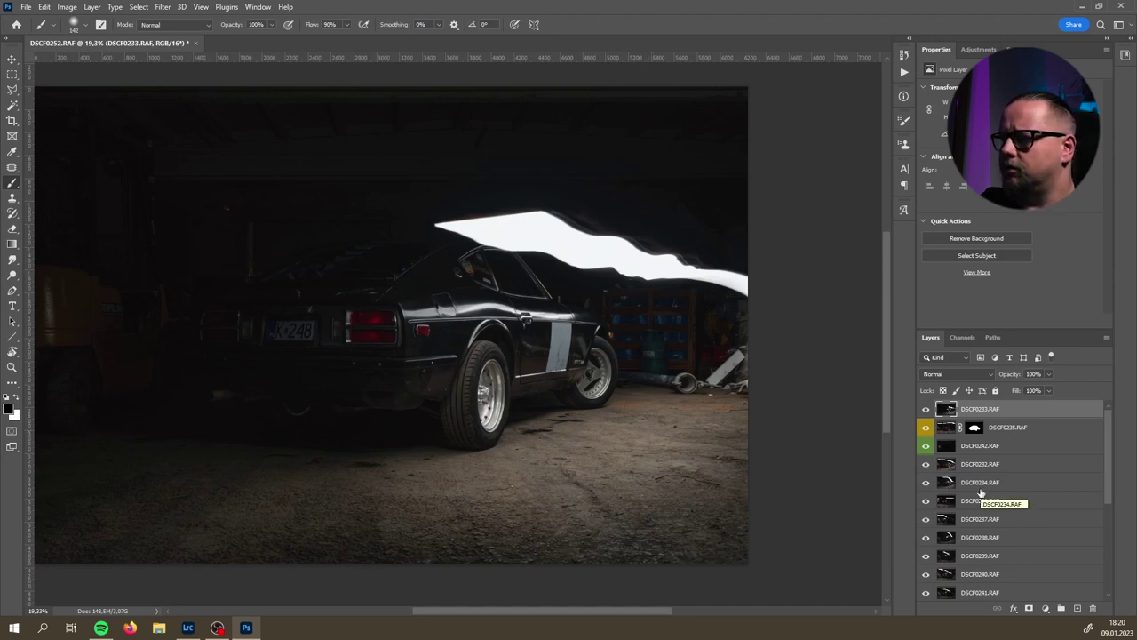
{"action": "left_click", "coordinate": [1028, 607]}
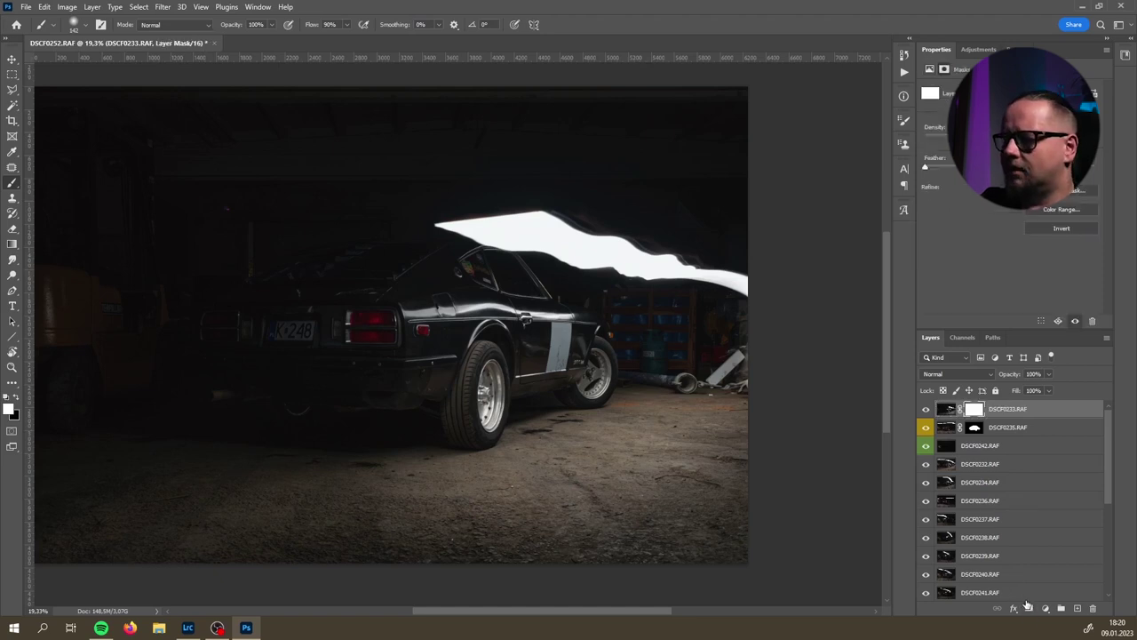
{"action": "key", "text": "ctrl+i"}
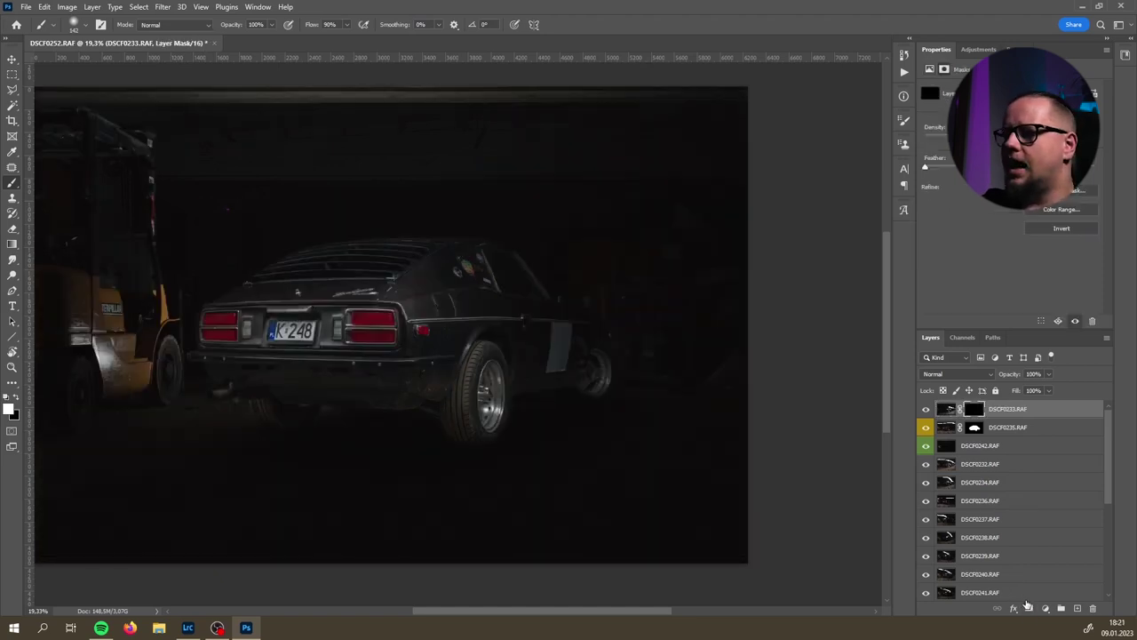
- Reveal the car's side, wheels and lit floor in white, and mask out the bright highlight along the upper side in black
{"action": "right_click", "coordinate": [566, 401], "text": "alt"}
{"action": "mouse_move", "coordinate": [576, 431]}
{"action": "left_mouse_down"}
{"action": "mouse_move", "coordinate": [699, 433]}
{"action": "mouse_move", "coordinate": [664, 426]}
{"action": "mouse_move", "coordinate": [700, 487]}
{"action": "mouse_move", "coordinate": [763, 500]}
{"action": "mouse_move", "coordinate": [543, 556]}
{"action": "mouse_move", "coordinate": [541, 509]}
{"action": "mouse_move", "coordinate": [491, 476]}
{"action": "mouse_move", "coordinate": [594, 431]}
{"action": "mouse_move", "coordinate": [418, 464]}
{"action": "mouse_move", "coordinate": [334, 530]}
{"action": "mouse_move", "coordinate": [556, 567]}
{"action": "mouse_move", "coordinate": [450, 560]}
{"action": "mouse_move", "coordinate": [369, 473]}
{"action": "mouse_move", "coordinate": [413, 451]}
{"action": "mouse_move", "coordinate": [341, 461]}
{"action": "mouse_move", "coordinate": [211, 551]}
{"action": "mouse_move", "coordinate": [466, 501]}
{"action": "mouse_move", "coordinate": [519, 451]}
{"action": "mouse_move", "coordinate": [487, 428]}
{"action": "mouse_move", "coordinate": [599, 418]}
{"action": "mouse_move", "coordinate": [556, 379]}
{"action": "mouse_move", "coordinate": [435, 380]}
{"action": "mouse_move", "coordinate": [593, 385]}
{"action": "mouse_move", "coordinate": [564, 368]}
{"action": "mouse_move", "coordinate": [575, 339]}
{"action": "left_mouse_up"}
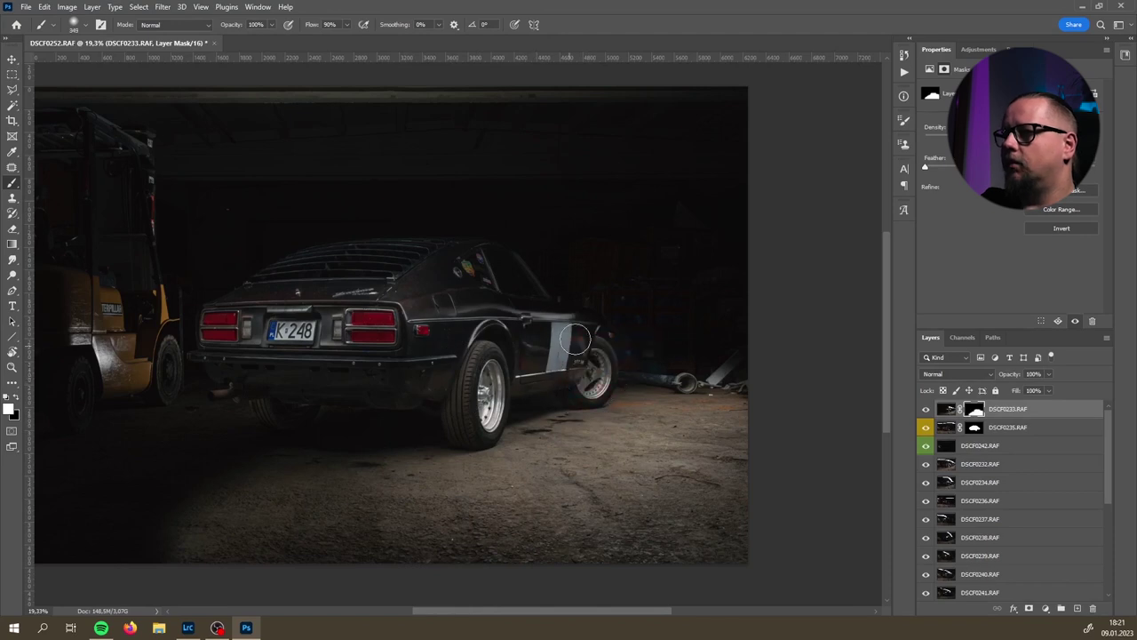
{"action": "scroll", "coordinate": [593, 306], "scroll_direction": "up", "scroll_amount": 2}
{"action": "right_click", "coordinate": [593, 308], "text": "alt"}
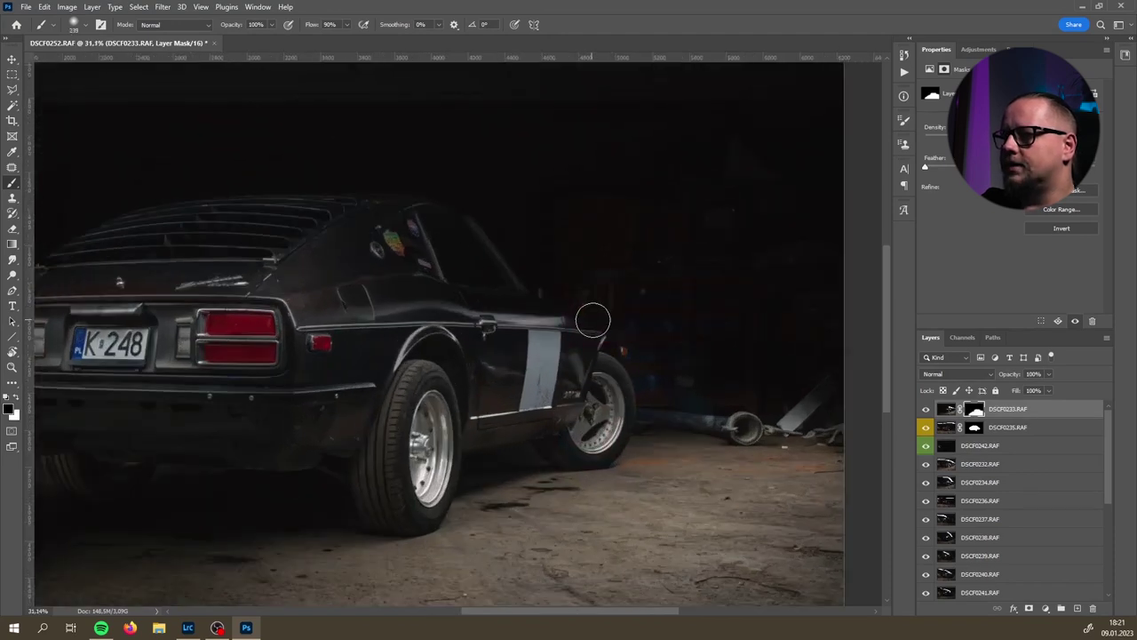
{"action": "left_click_drag", "start_coordinate": [480, 308], "coordinate": [292, 312]}
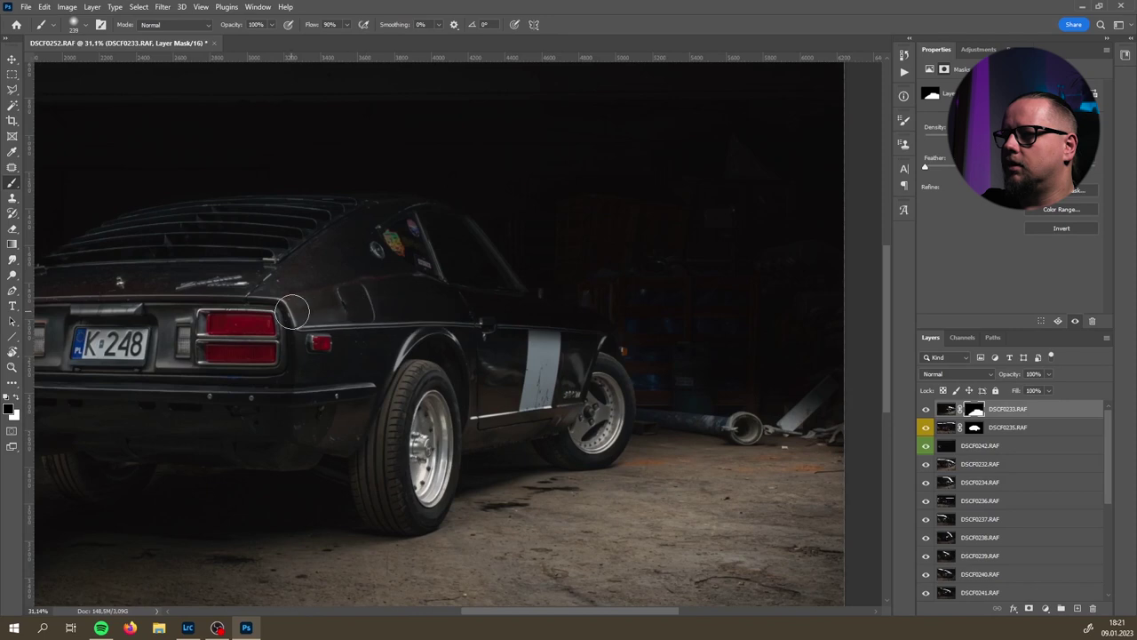
- Paint white on the mask to reveal the area below the rear bumper and the front wheel, adjusting the brush size for each
{"action": "right_click", "coordinate": [360, 388], "text": "alt"}
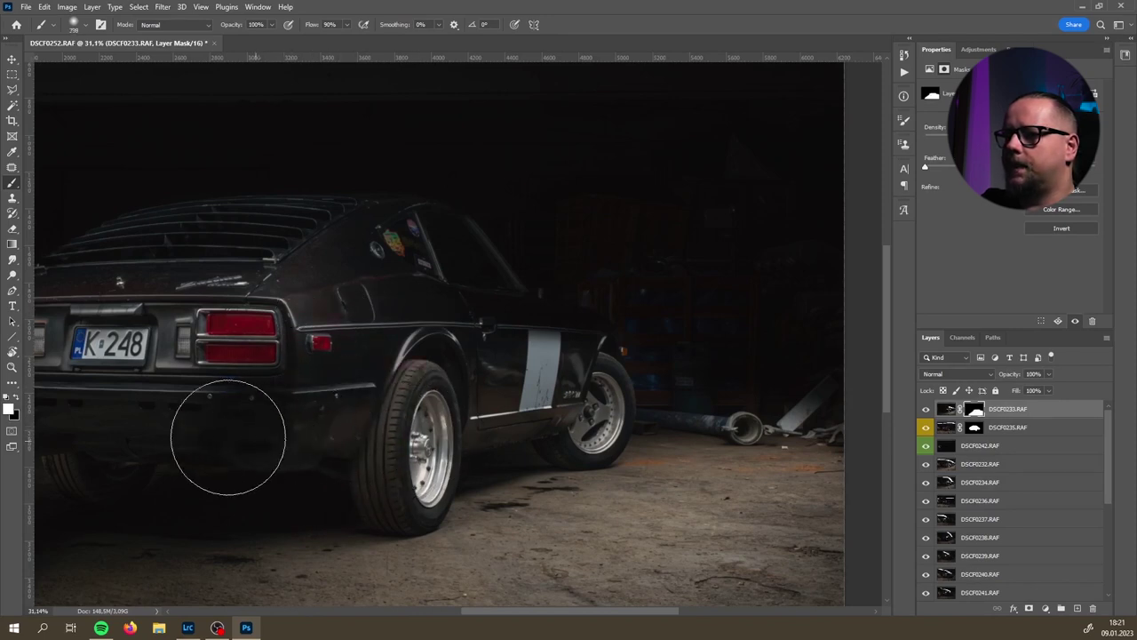
{"action": "left_click_drag", "start_coordinate": [382, 451], "coordinate": [321, 437]}
{"action": "mouse_move", "coordinate": [553, 401]}
{"action": "left_mouse_down"}
{"action": "mouse_move", "coordinate": [602, 475]}
{"action": "mouse_move", "coordinate": [559, 462]}
{"action": "mouse_move", "coordinate": [616, 483]}
{"action": "mouse_move", "coordinate": [543, 434]}
{"action": "mouse_move", "coordinate": [562, 378]}
{"action": "left_mouse_up"}
{"action": "key", "text": "x"}
{"action": "key", "text": "["}
{"action": "key", "text": "["}
{"action": "key", "text": "["}
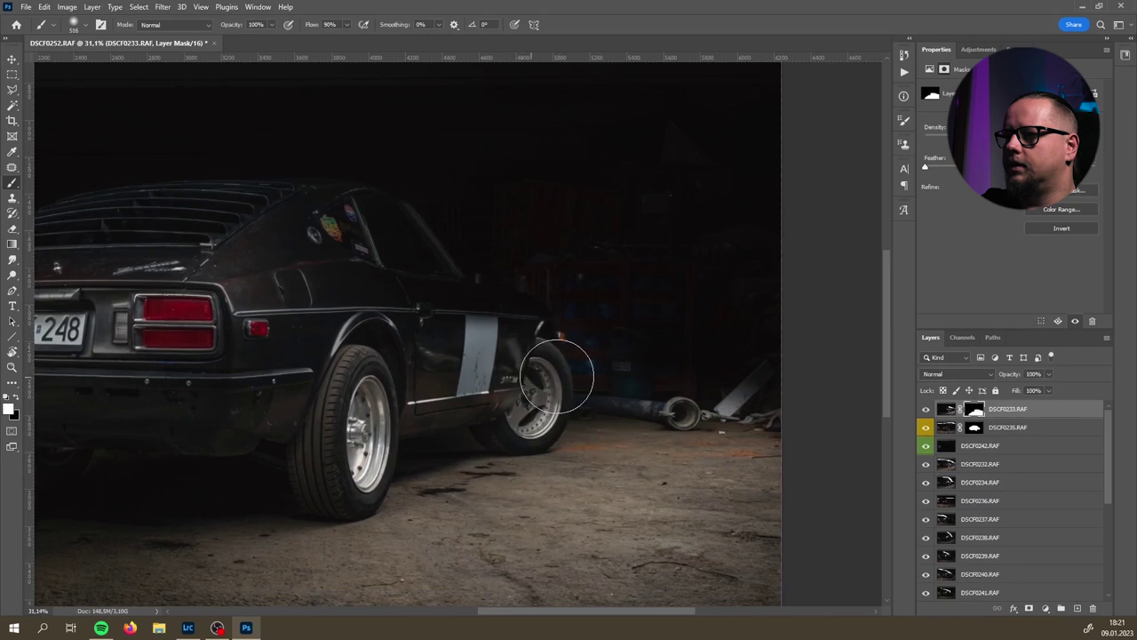
- Enlarge the brush to about 785 px and paint white on the mask to reveal the barrels and scrap behind the car
{"action": "key", "text": "]"}
{"action": "key", "text": "]"}
{"action": "key", "text": "]"}
{"action": "mouse_move", "coordinate": [702, 417]}
{"action": "left_mouse_down"}
{"action": "mouse_move", "coordinate": [749, 394]}
{"action": "mouse_move", "coordinate": [755, 334]}
{"action": "mouse_move", "coordinate": [665, 330]}
{"action": "left_mouse_up"}
- Paint black on the mask to fade the background above the shelves and the spill over the car's roof
{"action": "key", "text": "x"}
{"action": "left_click_drag", "start_coordinate": [774, 246], "coordinate": [766, 243]}
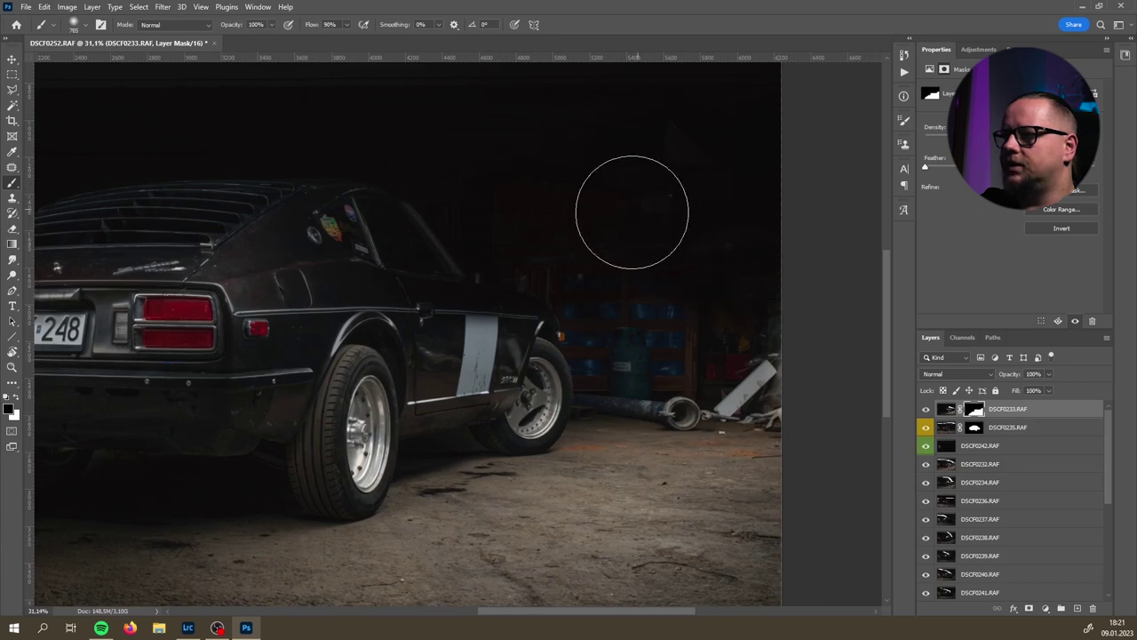
{"action": "left_click_drag", "start_coordinate": [555, 280], "coordinate": [698, 209]}
{"action": "left_click_drag", "start_coordinate": [437, 246], "coordinate": [510, 360]}
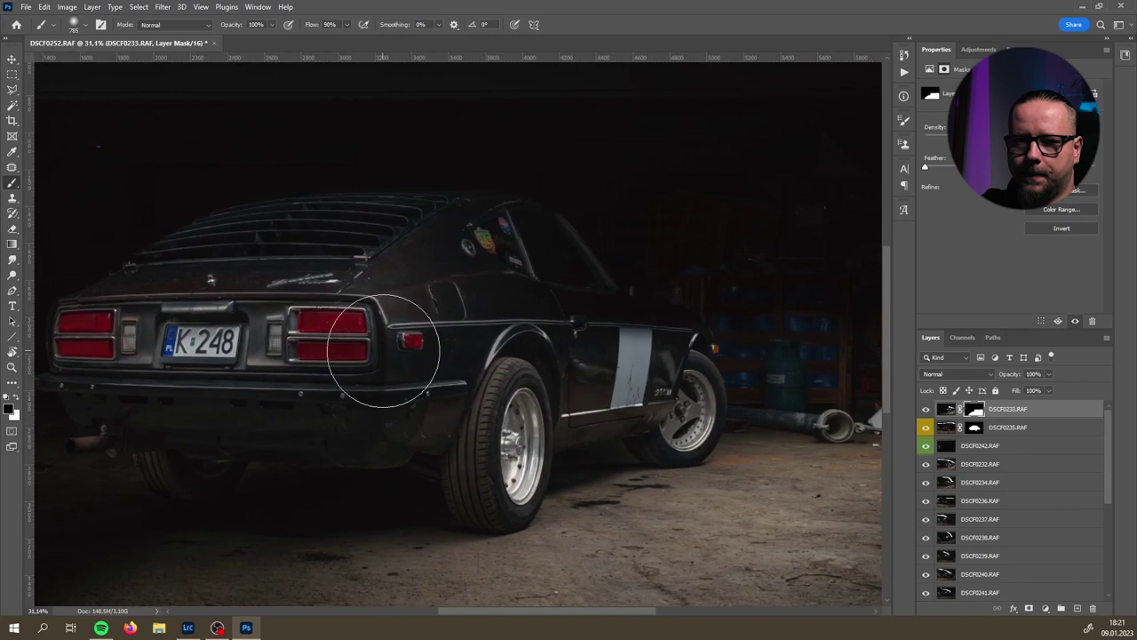
- Reveal the floor behind the car in white with a brush of about 1271 px, and darken the image's lower-left corner in black
{"action": "mouse_move", "coordinate": [444, 431]}
{"action": "left_mouse_down"}
{"action": "mouse_move", "coordinate": [386, 444]}
{"action": "mouse_move", "coordinate": [348, 399]}
{"action": "mouse_move", "coordinate": [380, 420]}
{"action": "left_mouse_up"}
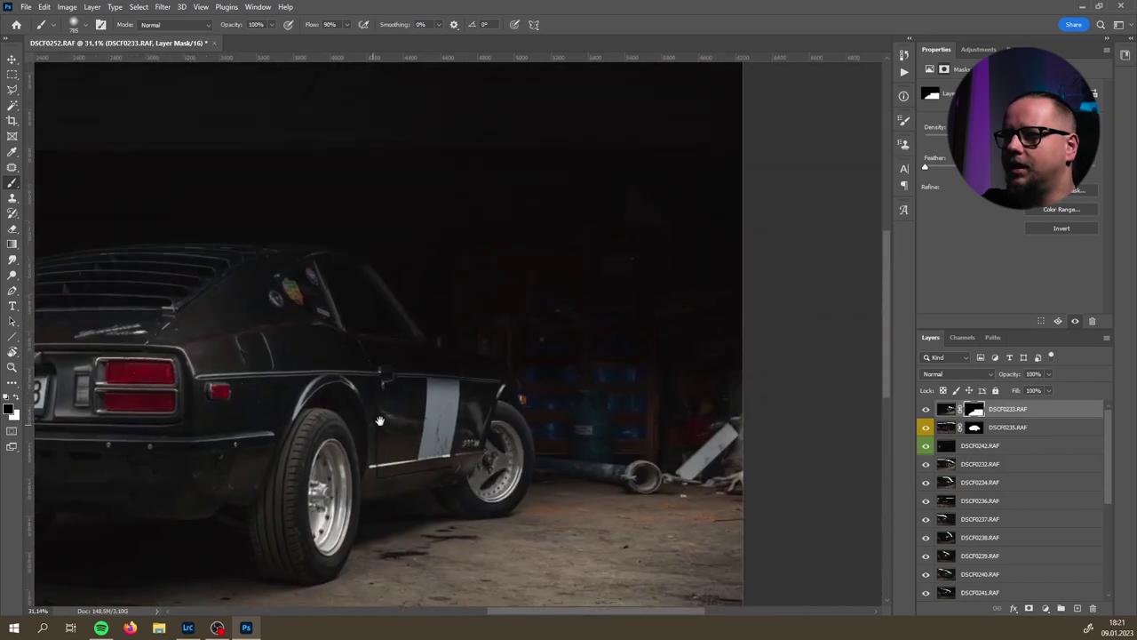
{"action": "scroll", "coordinate": [379, 421], "scroll_direction": "left", "scroll_amount": 5}
{"action": "scroll", "coordinate": [338, 422], "scroll_direction": "down", "scroll_amount": 2}
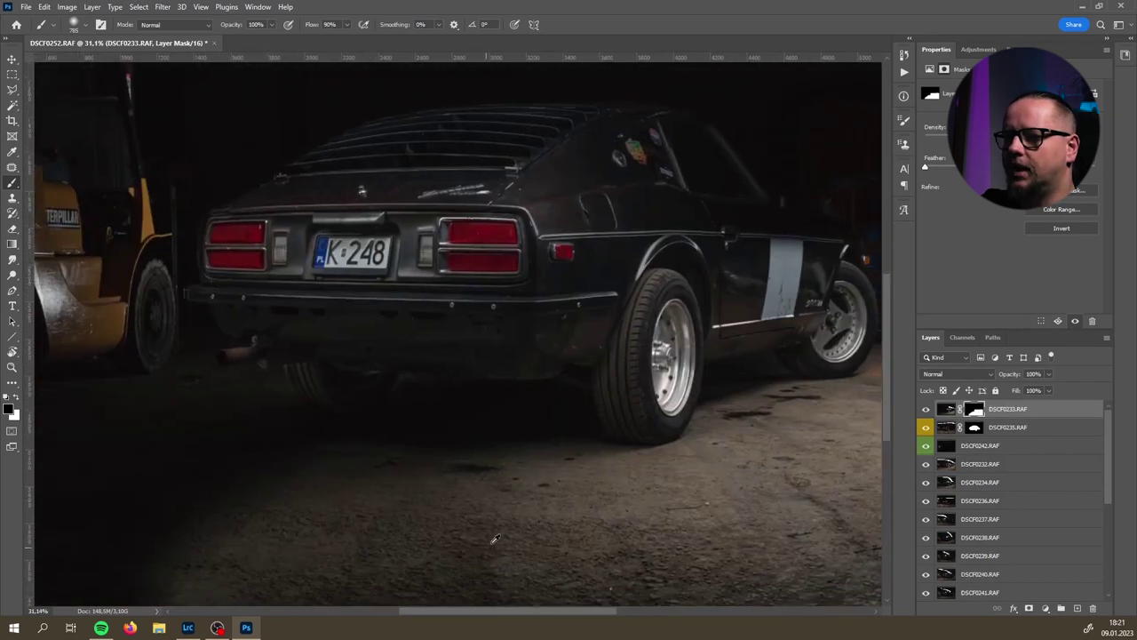
{"action": "scroll", "coordinate": [495, 539], "scroll_direction": "down", "scroll_amount": 3}
{"action": "left_click_drag", "start_coordinate": [276, 468], "coordinate": [388, 465]}
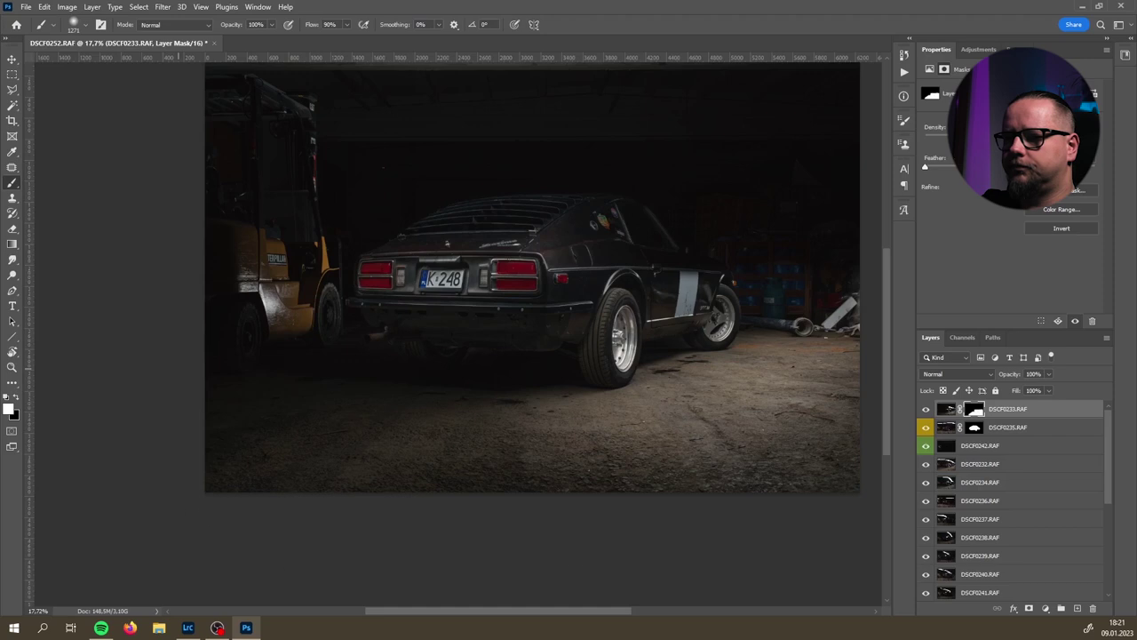
{"action": "right_click", "coordinate": [292, 375]}
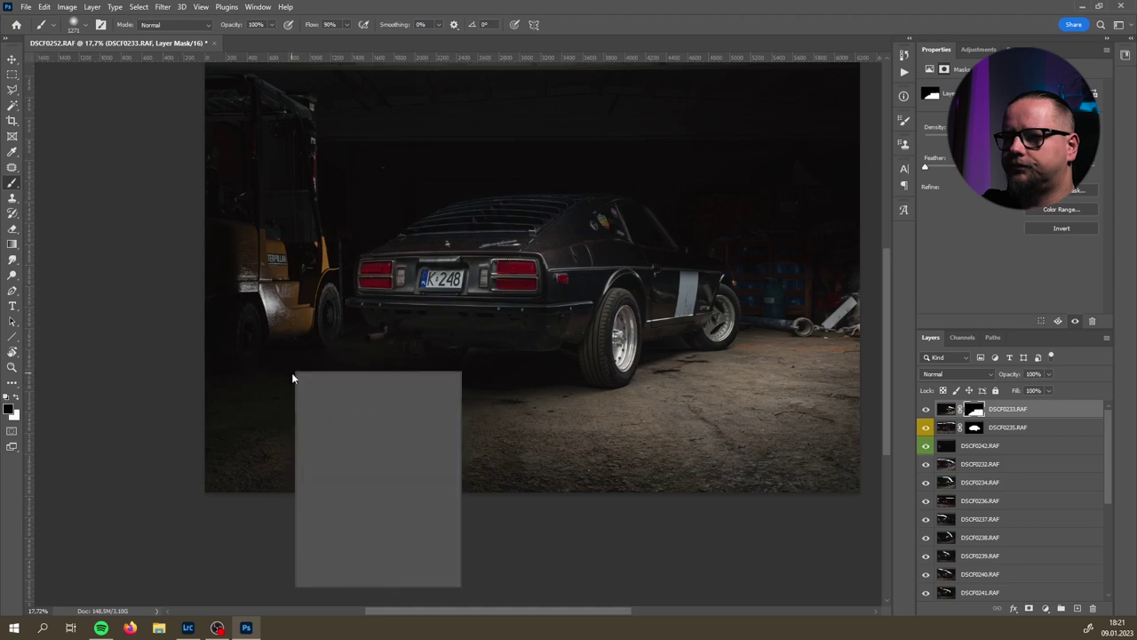
{"action": "key", "text": "x"}
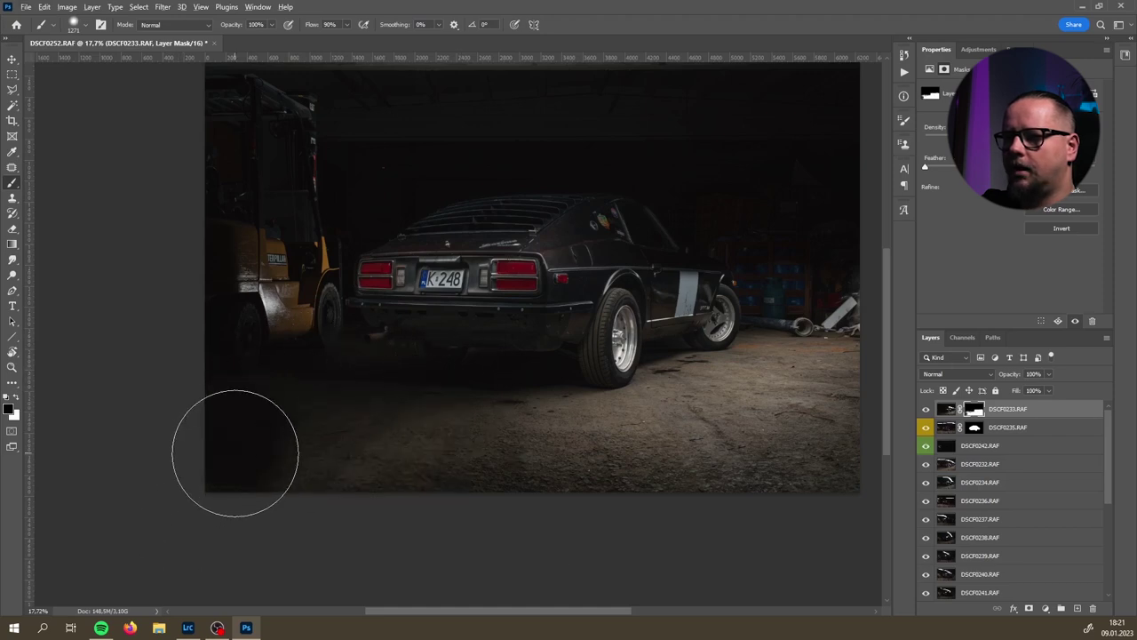
- Refine the floor near the forklift in white with a brush of about 853 px, and compare the layer with its mask disabled and enabled
{"action": "right_click", "coordinate": [279, 411], "text": "alt"}
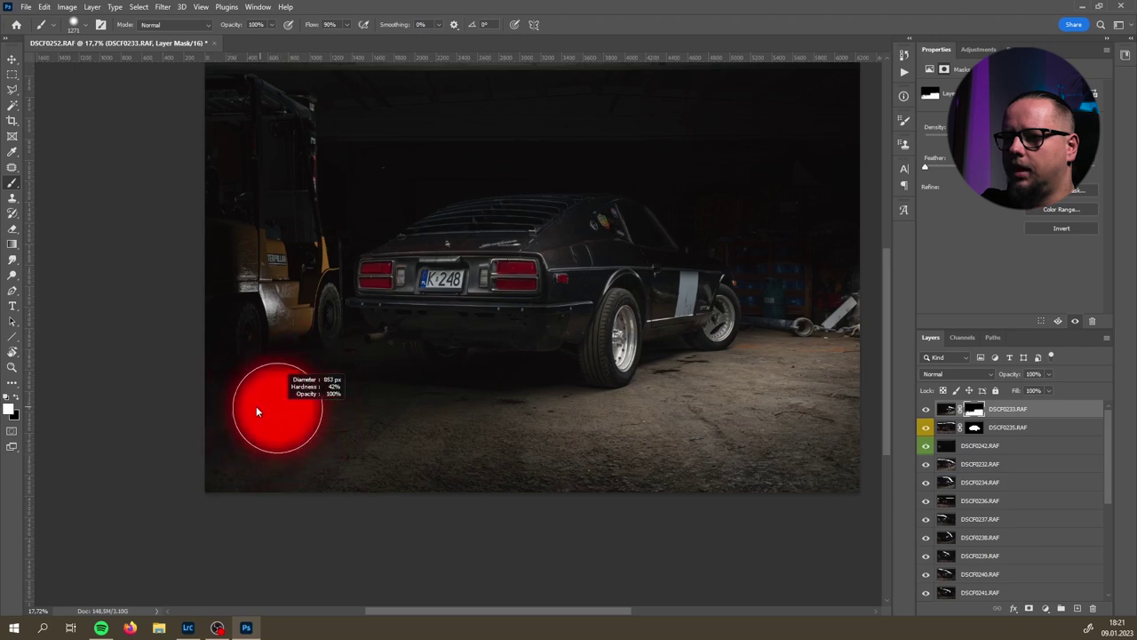
{"action": "left_click_drag", "start_coordinate": [487, 412], "coordinate": [323, 406]}
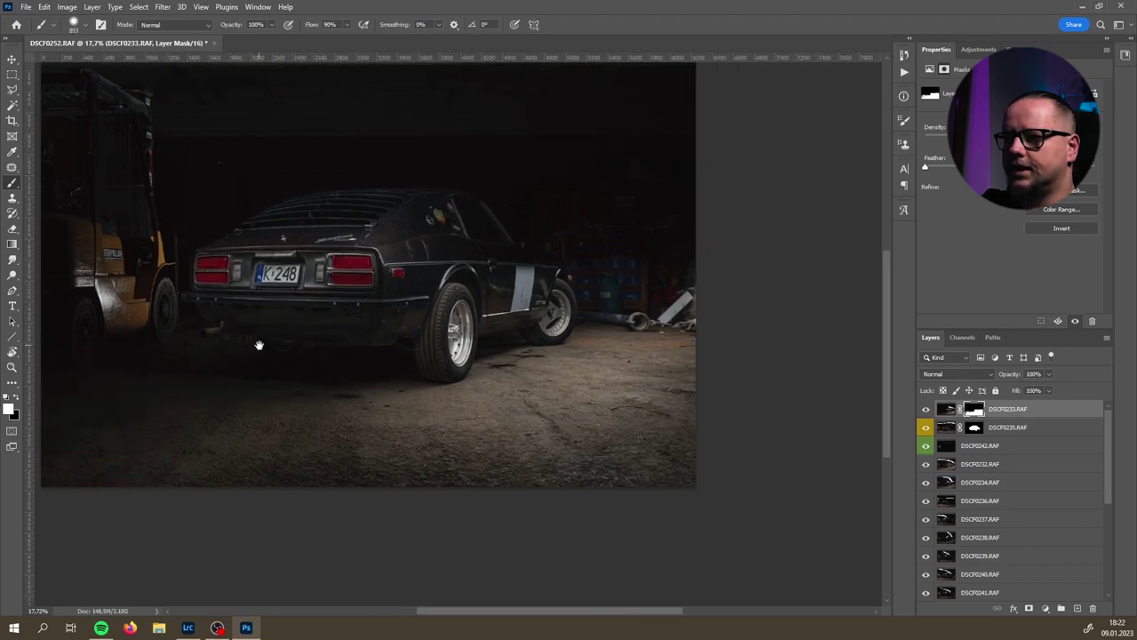
{"action": "left_click_drag", "start_coordinate": [257, 359], "coordinate": [317, 376]}
{"action": "left_click_drag", "start_coordinate": [236, 344], "coordinate": [267, 382]}
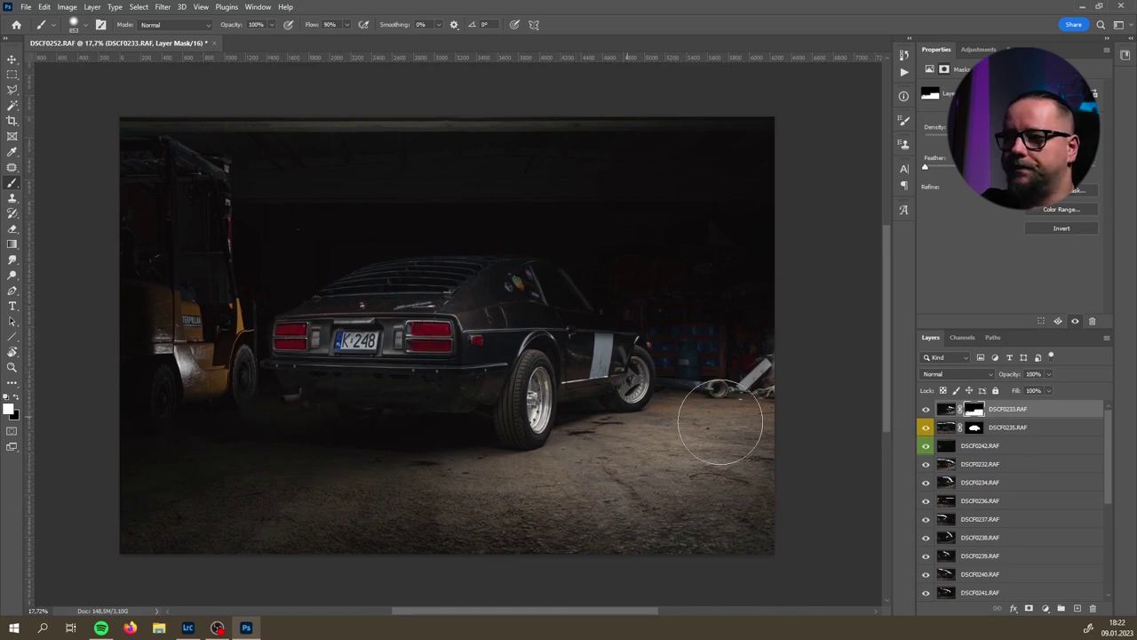
{"action": "left_click", "coordinate": [975, 411], "text": "shift"}
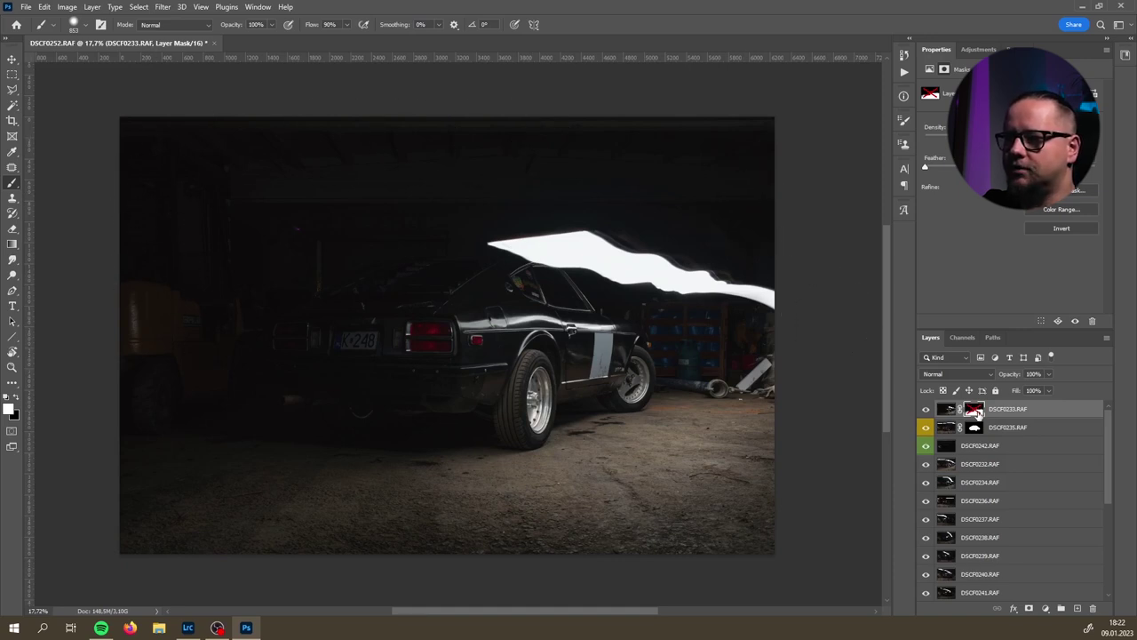
{"action": "left_click", "coordinate": [974, 410], "text": "shift"}
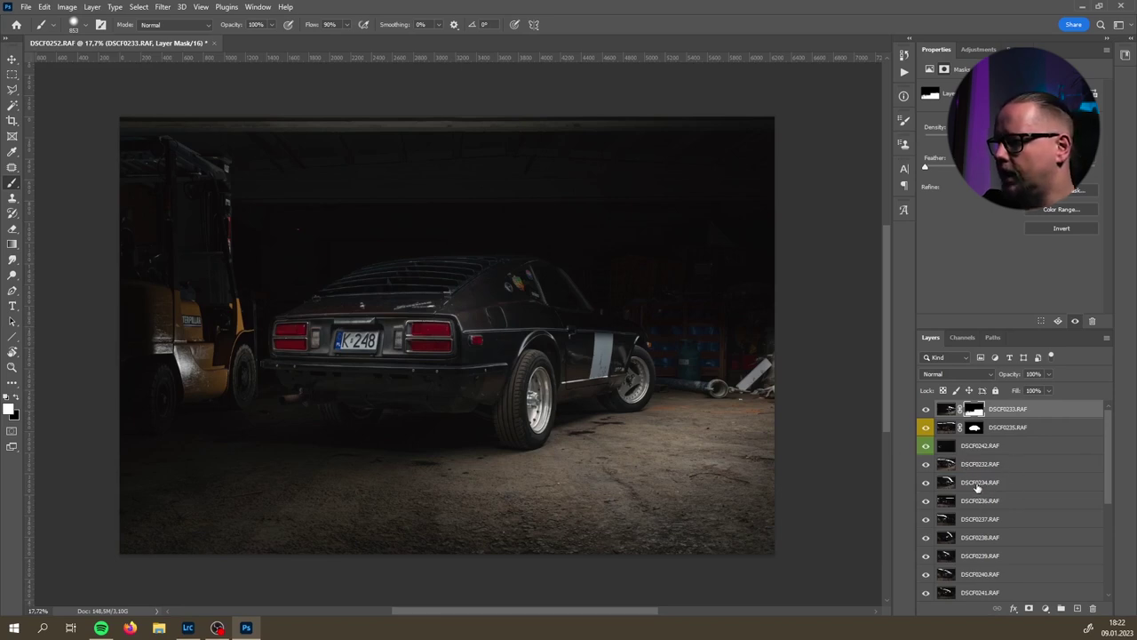
- Move the DSCF0236.RAF layer to the top of the stack and toggle its visibility to compare its lighting with the blend
{"action": "mouse_move", "coordinate": [990, 408]}
{"action": "left_mouse_down"}
{"action": "mouse_move", "coordinate": [992, 396]}
{"action": "mouse_move", "coordinate": [998, 404]}
{"action": "left_mouse_up"}
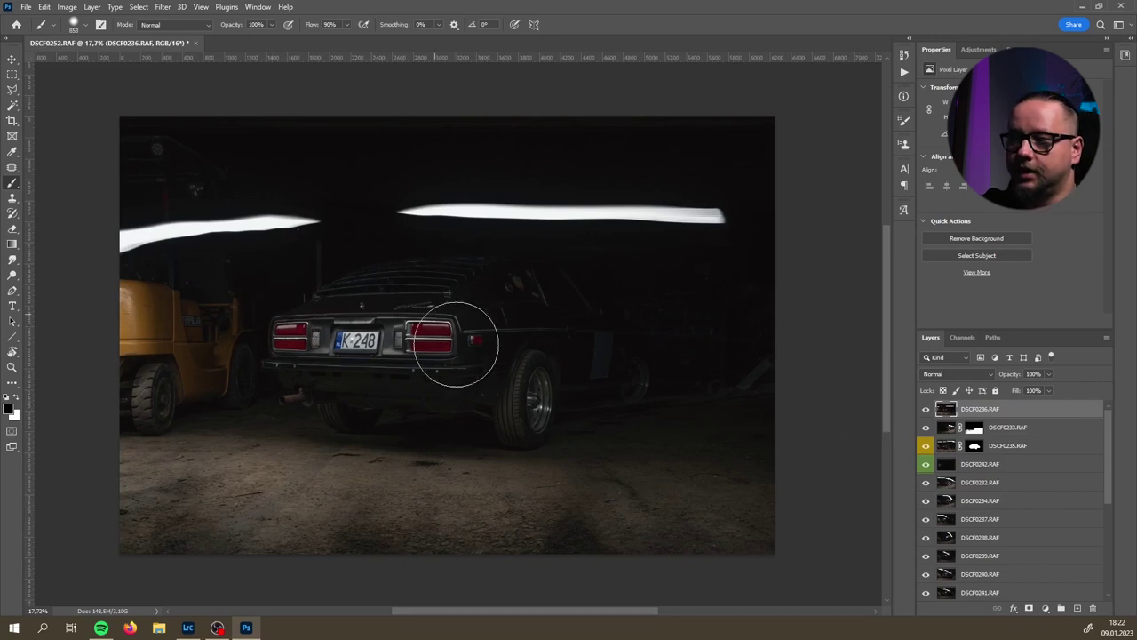
{"action": "left_click", "coordinate": [926, 410]}
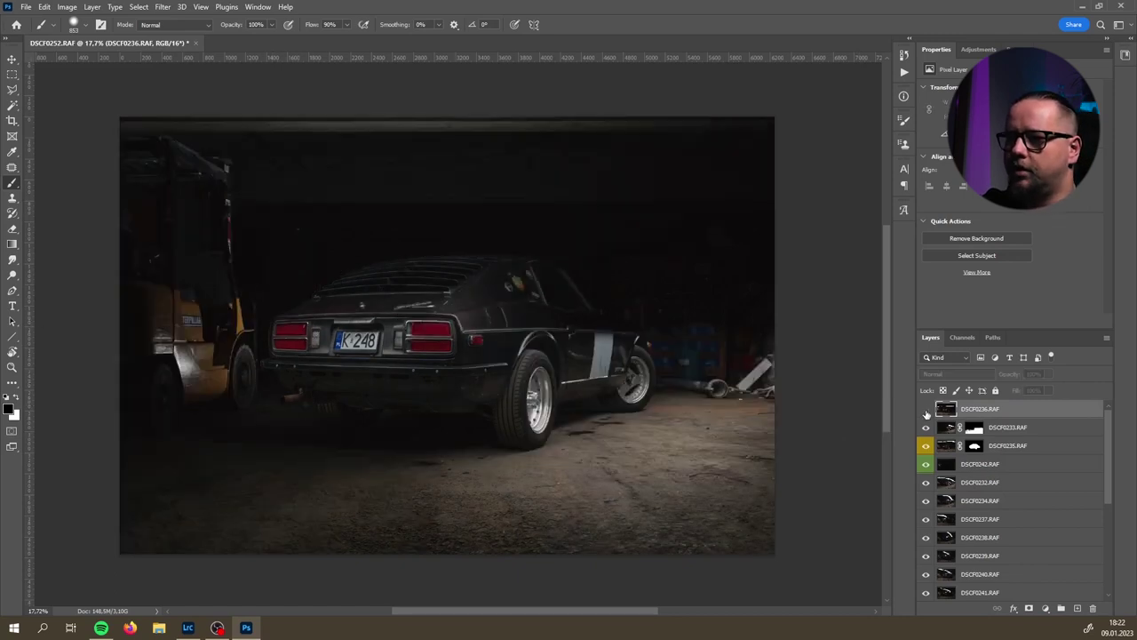
{"action": "left_click", "coordinate": [926, 410]}
{"action": "left_click", "coordinate": [926, 411]}
{"action": "left_click", "coordinate": [926, 411]}
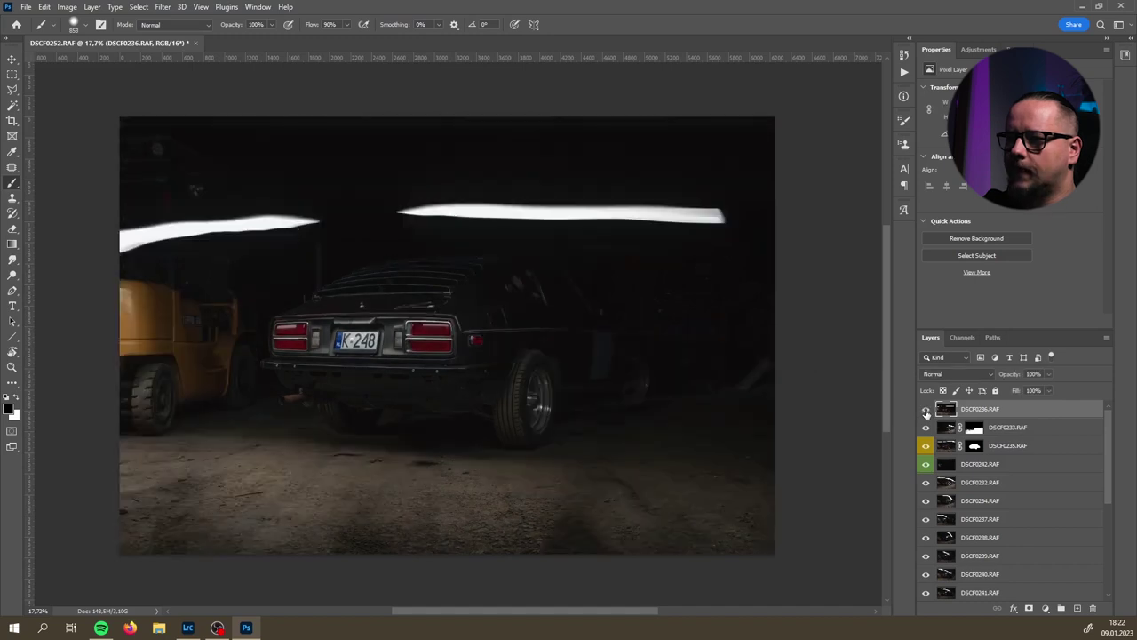
{"action": "left_click", "coordinate": [925, 410]}
{"action": "left_click", "coordinate": [926, 410]}
{"action": "left_click", "coordinate": [926, 411]}
{"action": "left_click", "coordinate": [926, 410]}
{"action": "left_click", "coordinate": [925, 410]}
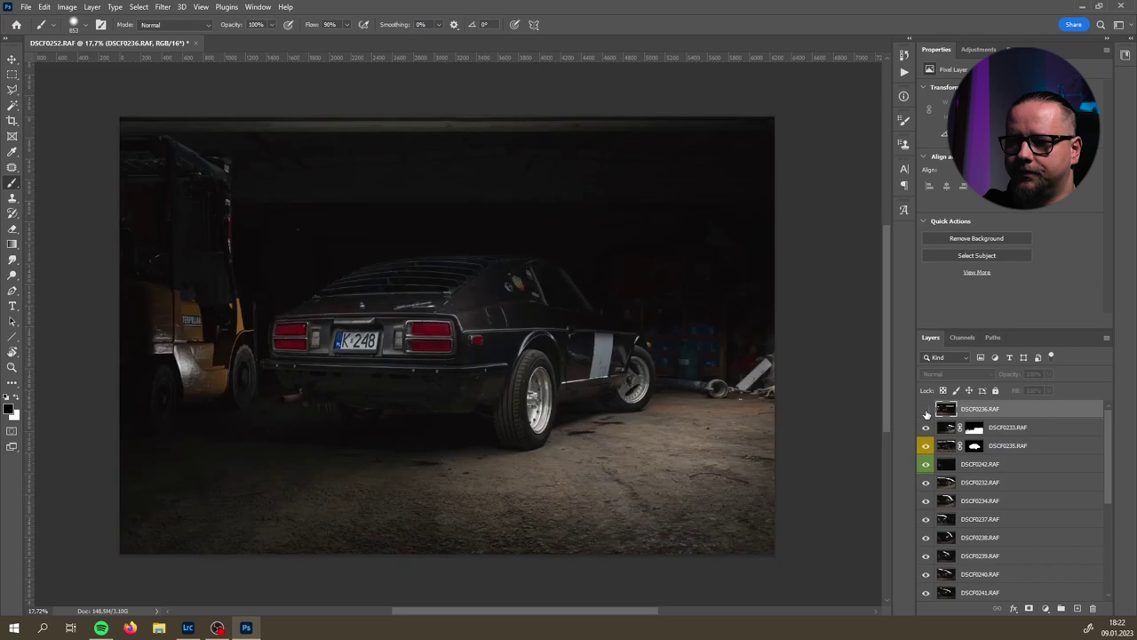
{"action": "left_click", "coordinate": [926, 410]}
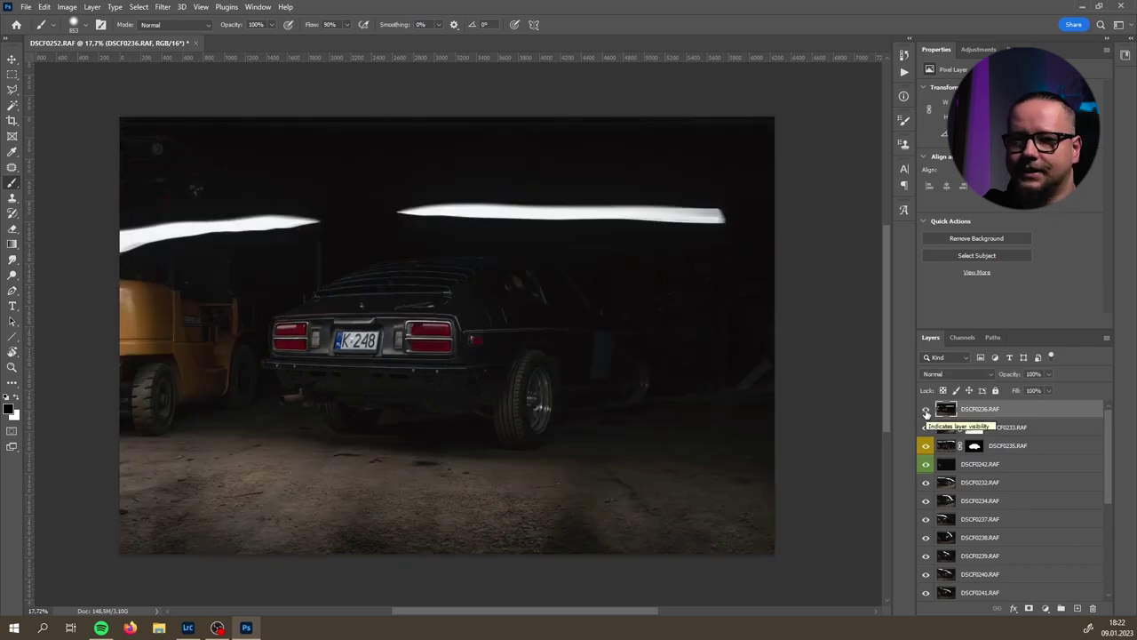
- Compare the blend with and without DSCF0236.RAF, and give that layer a mask inverted to black
{"action": "left_click", "coordinate": [926, 410]}
{"action": "left_click", "coordinate": [926, 411]}
{"action": "left_click", "coordinate": [925, 411]}
{"action": "left_click", "coordinate": [926, 411]}
{"action": "left_click", "coordinate": [1028, 609]}
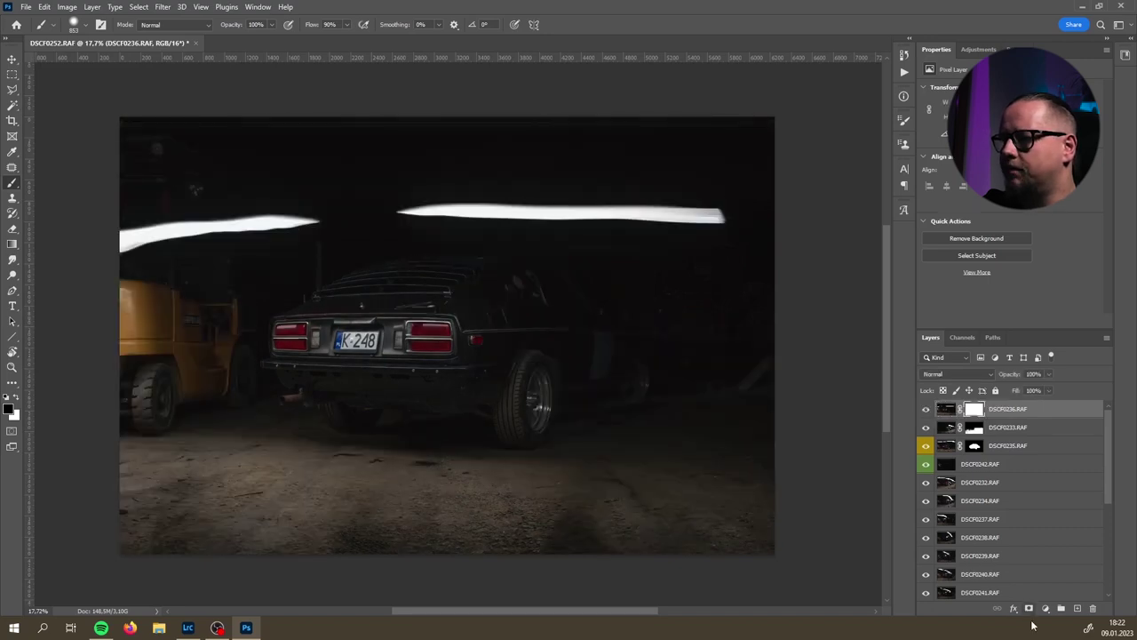
{"action": "key", "text": "ctrl+i"}
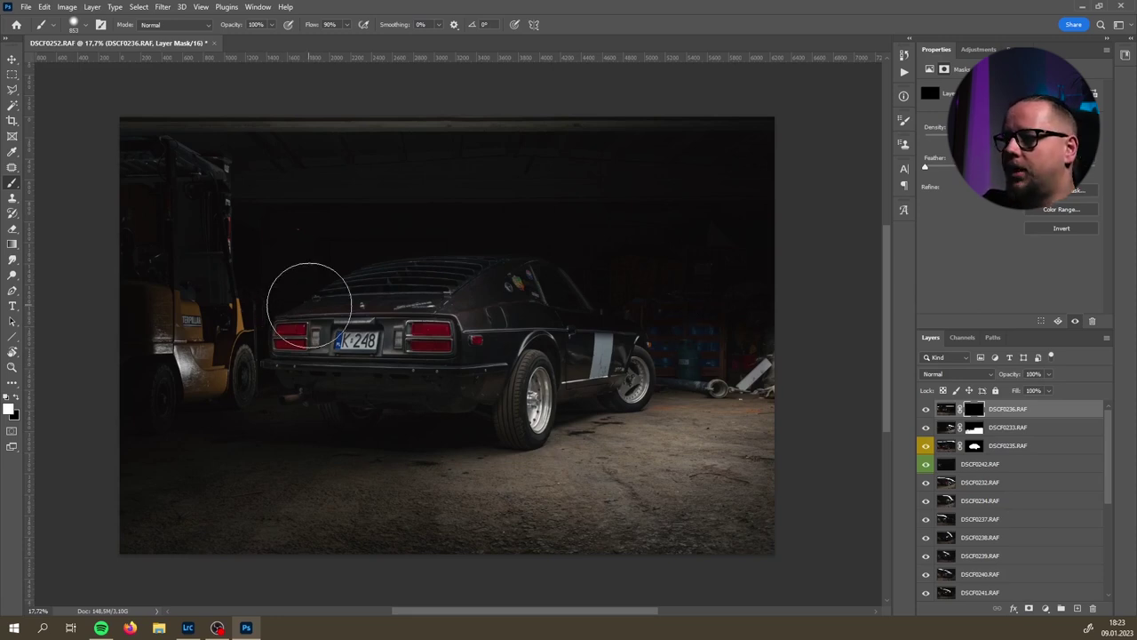
- Paint white on the DSCF0236.RAF mask to reveal the car's lit rear panel around the licence plate and taillights
{"action": "scroll", "coordinate": [312, 297], "scroll_direction": "up", "scroll_amount": 2}
{"action": "mouse_move", "coordinate": [326, 319]}
{"action": "left_mouse_down"}
{"action": "mouse_move", "coordinate": [342, 312]}
{"action": "mouse_move", "coordinate": [360, 336]}
{"action": "left_mouse_up"}
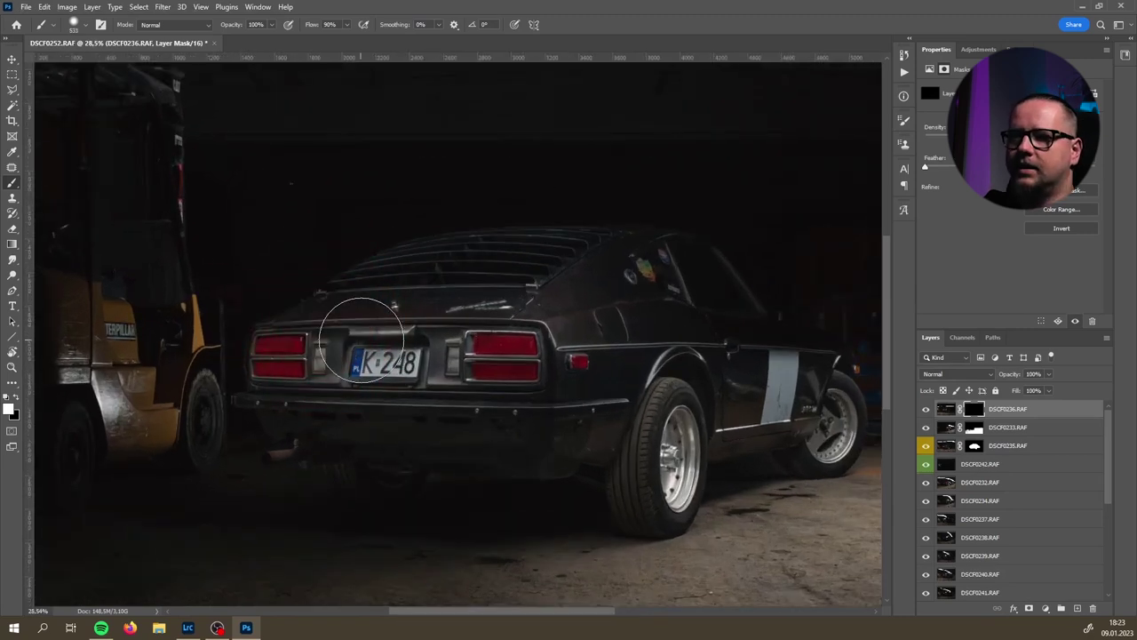
{"action": "mouse_move", "coordinate": [437, 401]}
{"action": "left_mouse_down"}
{"action": "mouse_move", "coordinate": [479, 419]}
{"action": "mouse_move", "coordinate": [478, 404]}
{"action": "mouse_move", "coordinate": [323, 385]}
{"action": "mouse_move", "coordinate": [396, 383]}
{"action": "mouse_move", "coordinate": [363, 374]}
{"action": "mouse_move", "coordinate": [397, 351]}
{"action": "mouse_move", "coordinate": [563, 369]}
{"action": "mouse_move", "coordinate": [520, 355]}
{"action": "mouse_move", "coordinate": [275, 361]}
{"action": "left_mouse_up"}
{"action": "mouse_move", "coordinate": [355, 397]}
{"action": "left_mouse_down"}
{"action": "mouse_move", "coordinate": [360, 358]}
{"action": "mouse_move", "coordinate": [462, 371]}
{"action": "mouse_move", "coordinate": [454, 394]}
{"action": "mouse_move", "coordinate": [359, 401]}
{"action": "mouse_move", "coordinate": [341, 414]}
{"action": "mouse_move", "coordinate": [404, 418]}
{"action": "mouse_move", "coordinate": [459, 379]}
{"action": "mouse_move", "coordinate": [461, 338]}
{"action": "mouse_move", "coordinate": [297, 339]}
{"action": "mouse_move", "coordinate": [521, 347]}
{"action": "left_mouse_up"}
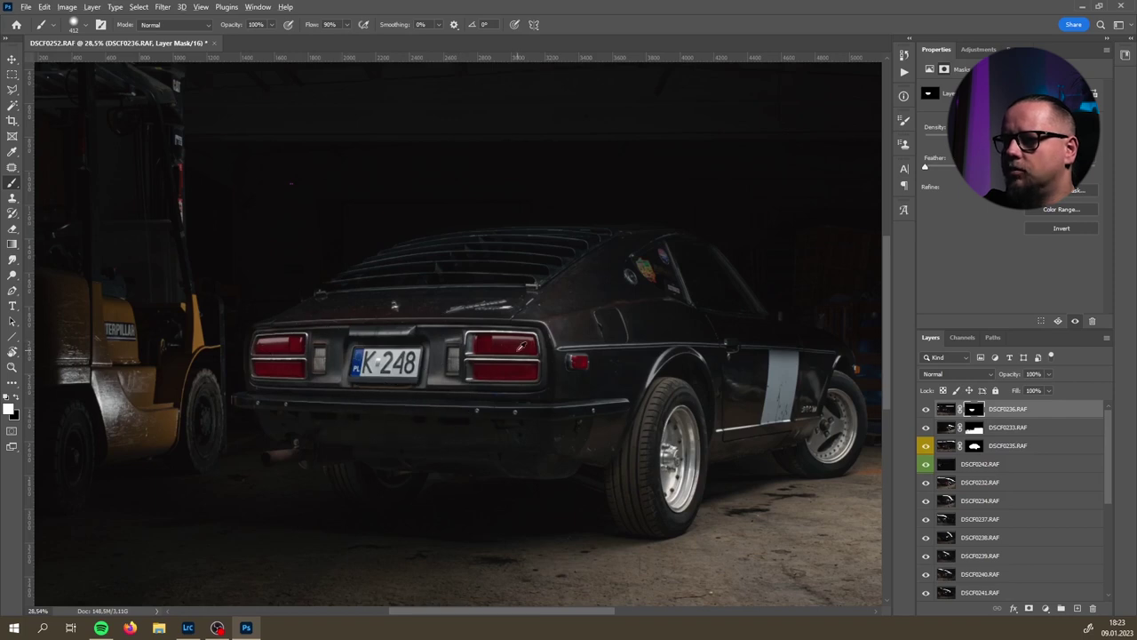
- Paint black on the mask over the upper right taillight with small brushes to remove the reflection on its lens
{"action": "scroll", "coordinate": [521, 346], "scroll_direction": "up", "scroll_amount": 3}
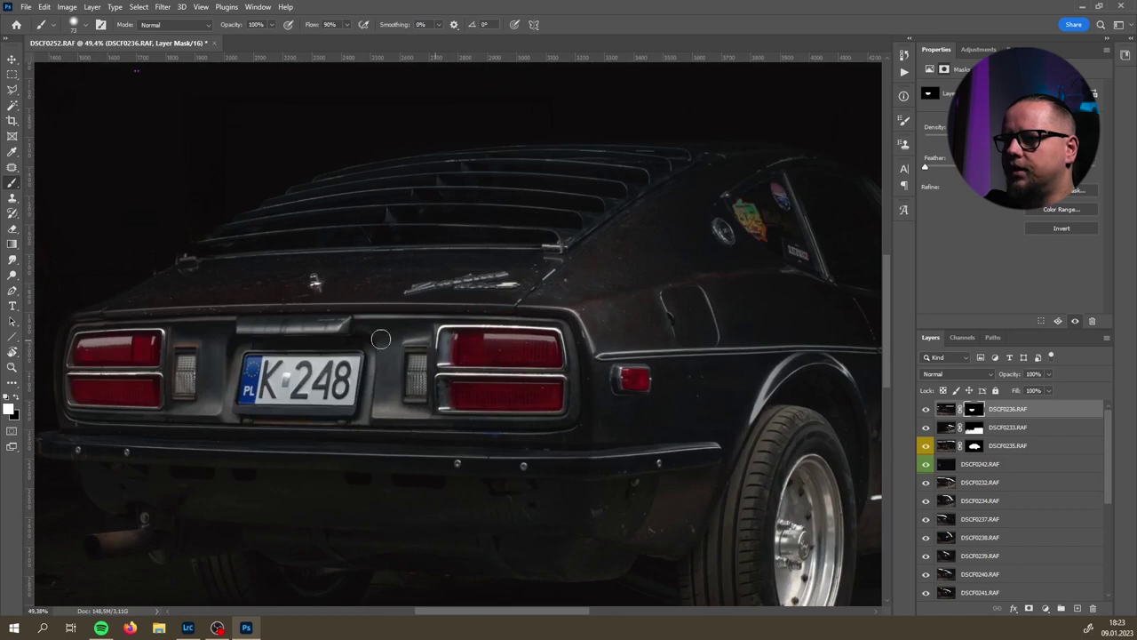
{"action": "scroll", "coordinate": [311, 338], "scroll_direction": "left", "scroll_amount": 2}
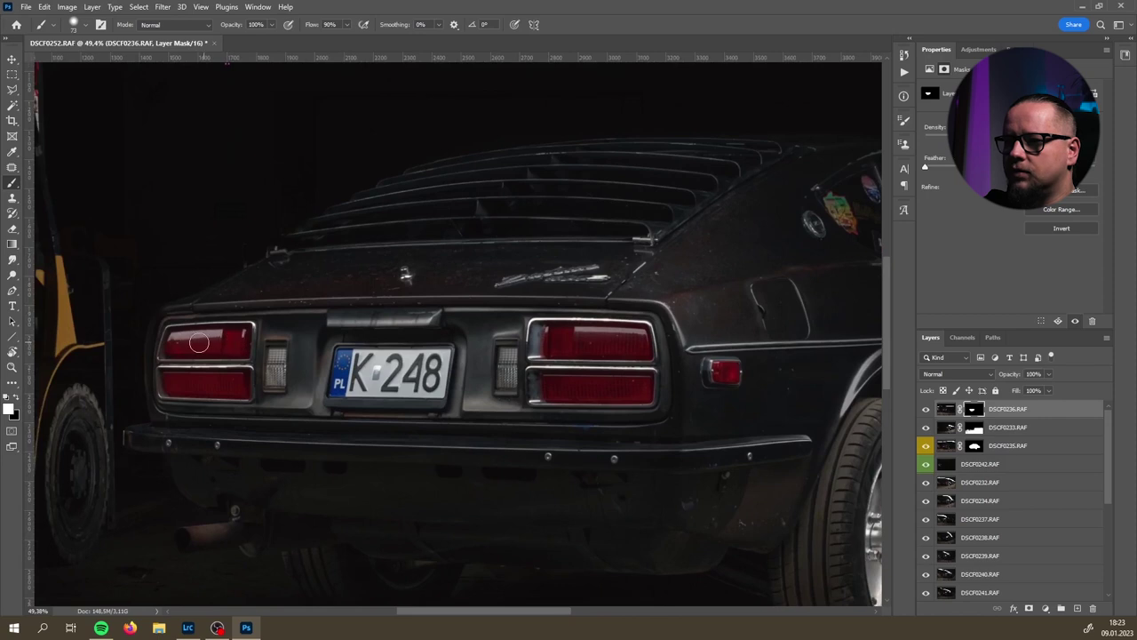
{"action": "scroll", "coordinate": [590, 337], "scroll_direction": "up", "scroll_amount": 3}
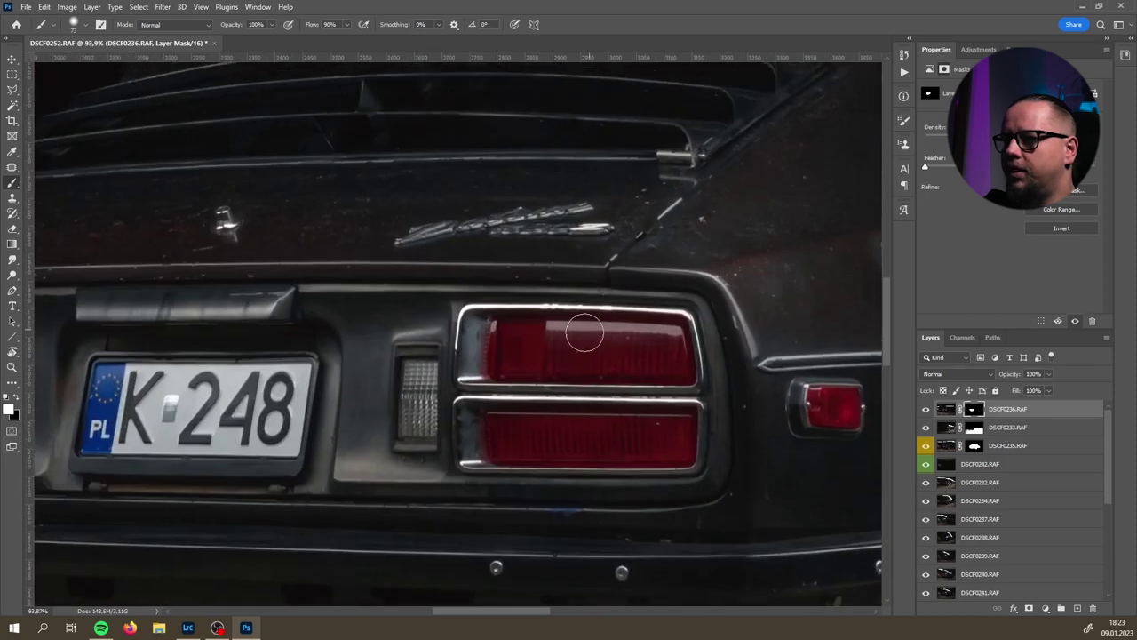
{"action": "mouse_move", "coordinate": [540, 334]}
{"action": "left_mouse_down"}
{"action": "mouse_move", "coordinate": [533, 346]}
{"action": "mouse_move", "coordinate": [540, 330]}
{"action": "mouse_move", "coordinate": [667, 332]}
{"action": "left_mouse_up"}
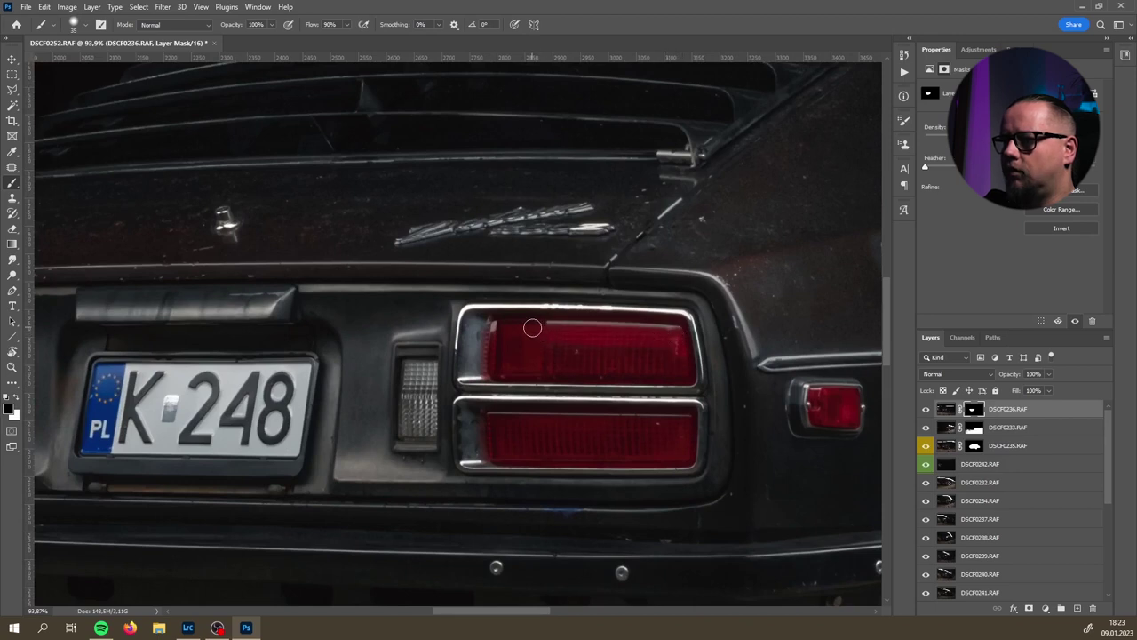
{"action": "left_click_drag", "start_coordinate": [541, 345], "coordinate": [596, 346]}
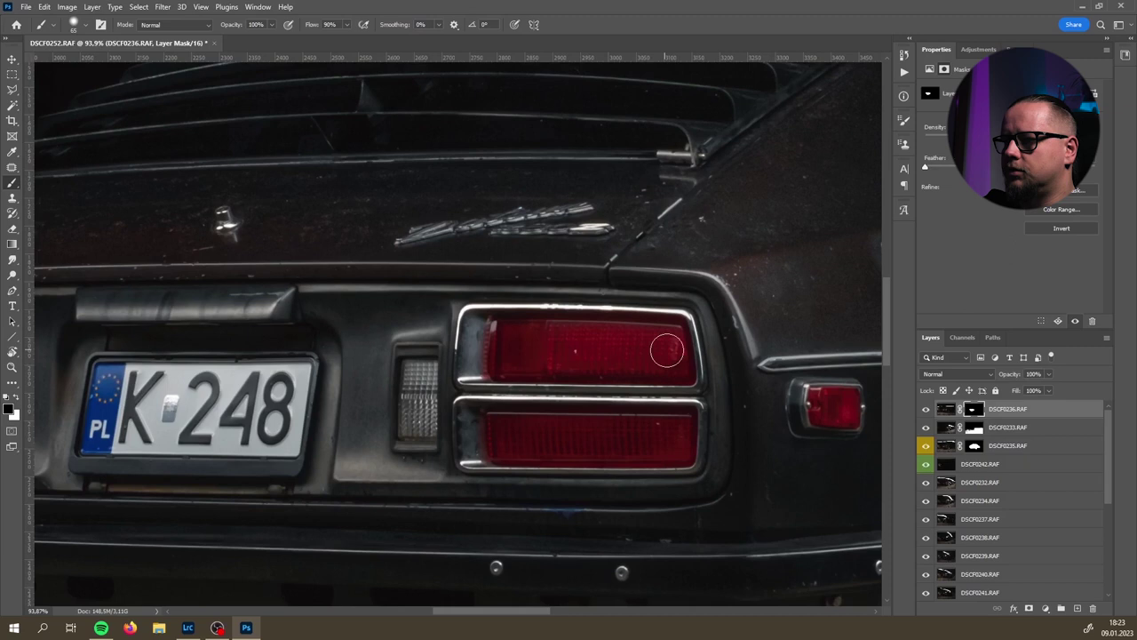
{"action": "mouse_move", "coordinate": [503, 358]}
{"action": "left_mouse_down"}
{"action": "mouse_move", "coordinate": [524, 340]}
{"action": "mouse_move", "coordinate": [906, 342]}
{"action": "mouse_move", "coordinate": [533, 332]}
{"action": "mouse_move", "coordinate": [556, 319]}
{"action": "left_mouse_up"}
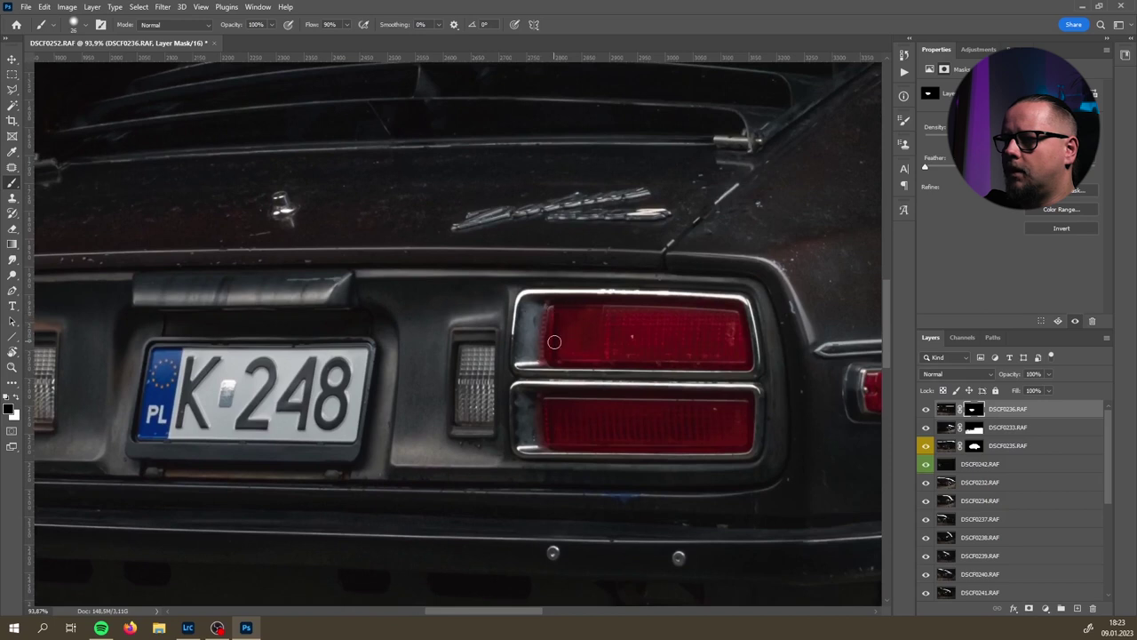
- Remove the reflection from the upper left taillight in black, using brushes of about 26 to 62 px
{"action": "left_click_drag", "start_coordinate": [347, 339], "coordinate": [680, 347]}
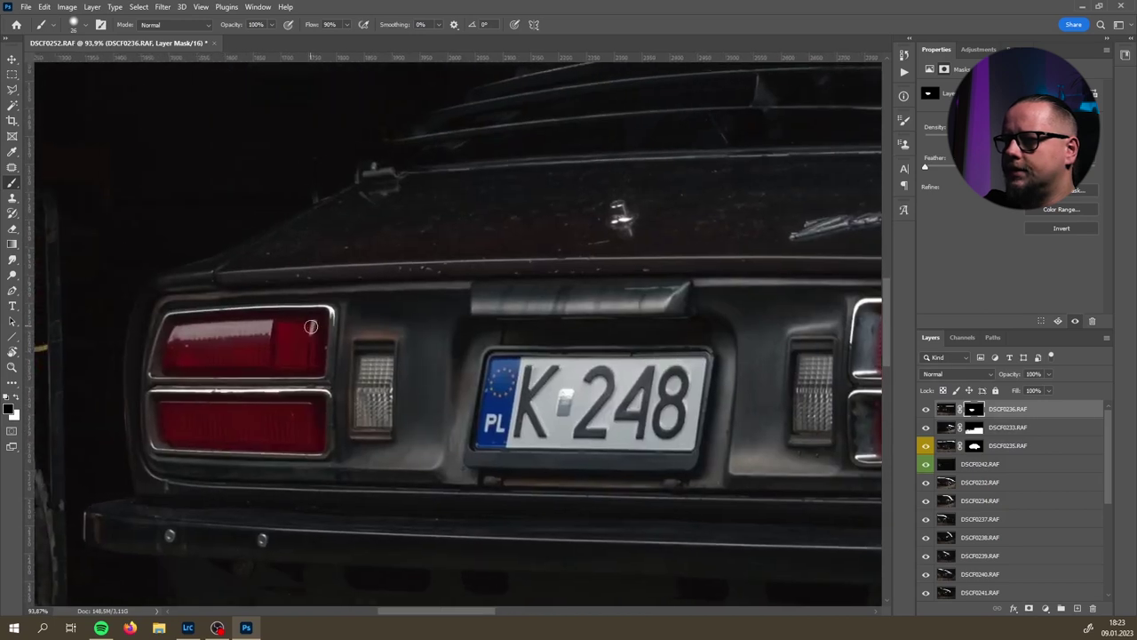
{"action": "left_click_drag", "start_coordinate": [258, 330], "coordinate": [371, 332]}
{"action": "left_click_drag", "start_coordinate": [285, 342], "coordinate": [385, 323]}
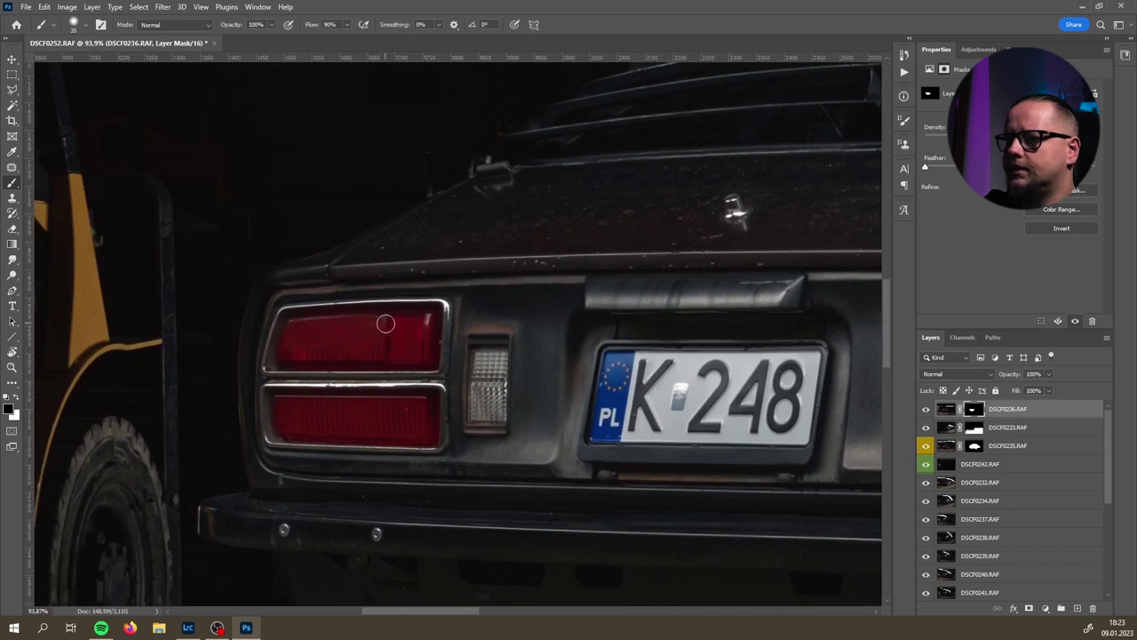
{"action": "left_click_drag", "start_coordinate": [310, 349], "coordinate": [348, 351]}
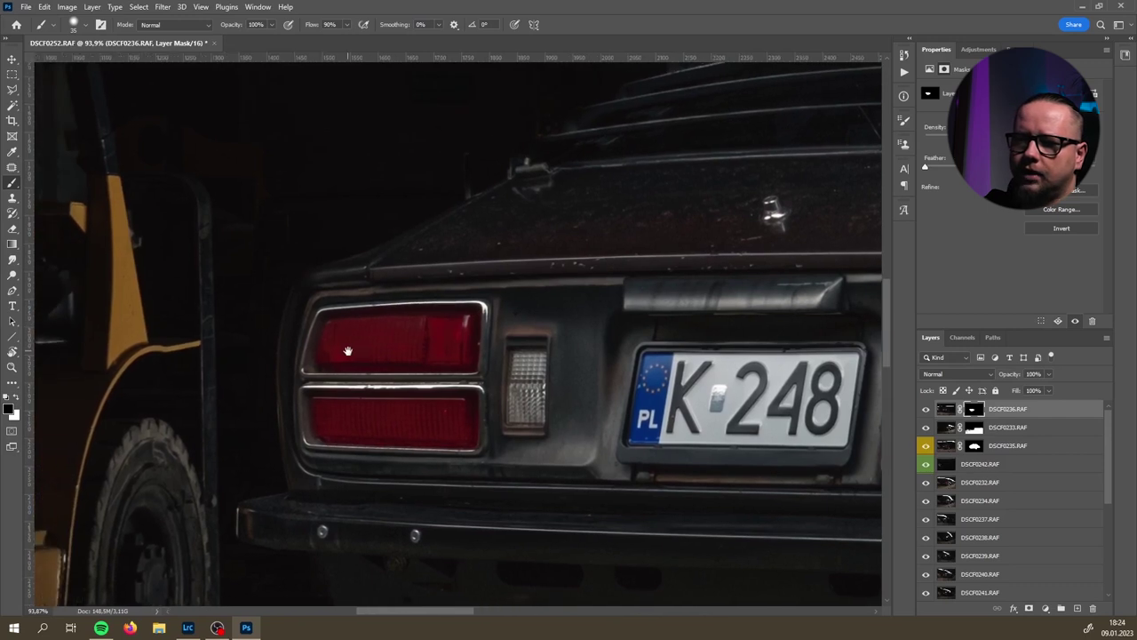
{"action": "right_click", "coordinate": [437, 347], "text": "alt"}
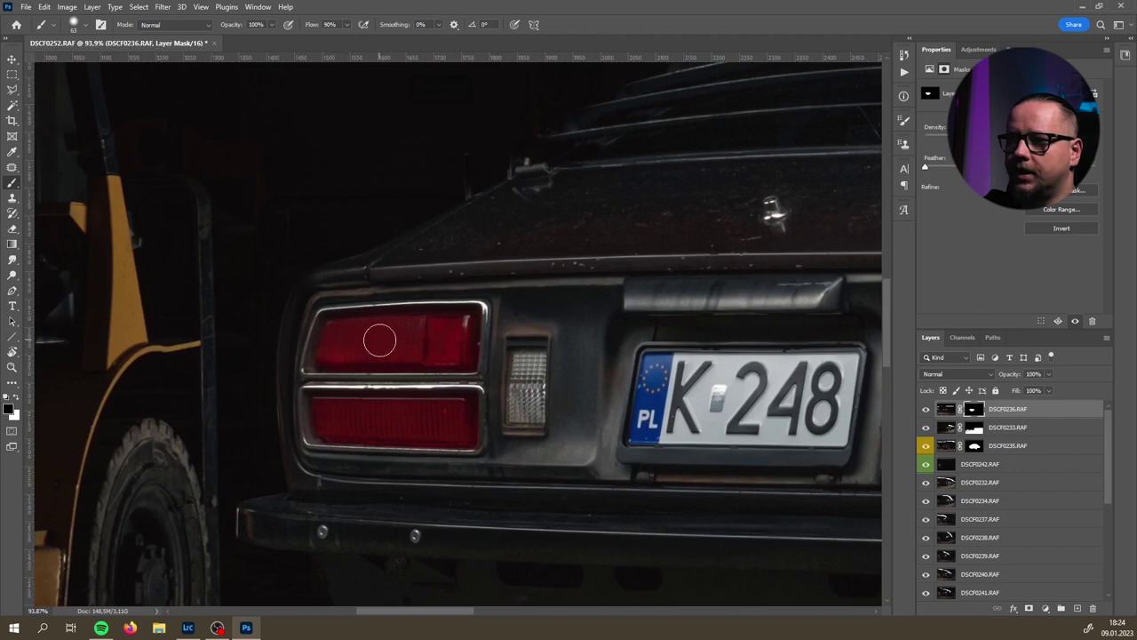
{"action": "left_click_drag", "start_coordinate": [399, 352], "coordinate": [297, 394]}
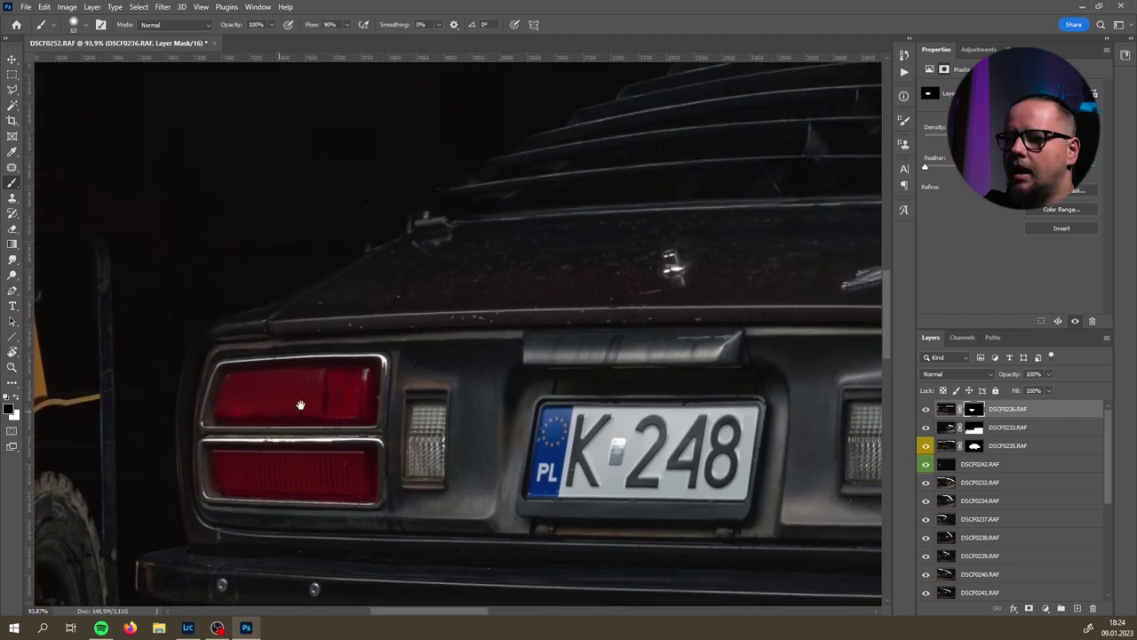
{"action": "left_click_drag", "start_coordinate": [355, 439], "coordinate": [259, 295]}
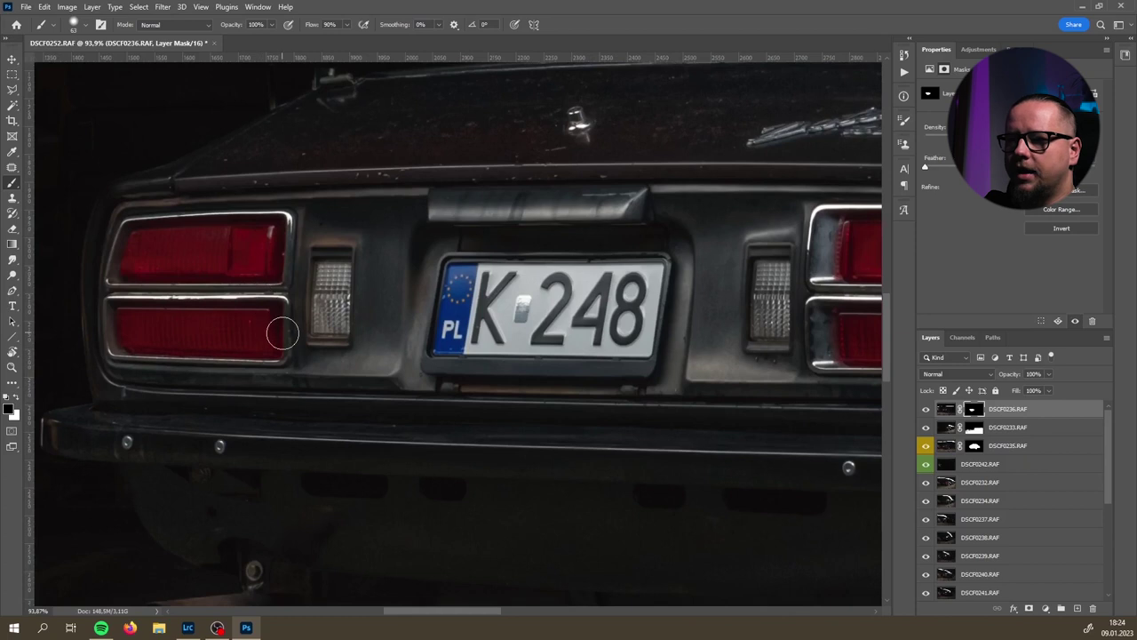
{"action": "scroll", "coordinate": [337, 328], "scroll_direction": "down", "scroll_amount": 3}
{"action": "scroll", "coordinate": [337, 334], "scroll_direction": "down", "scroll_amount": 3}
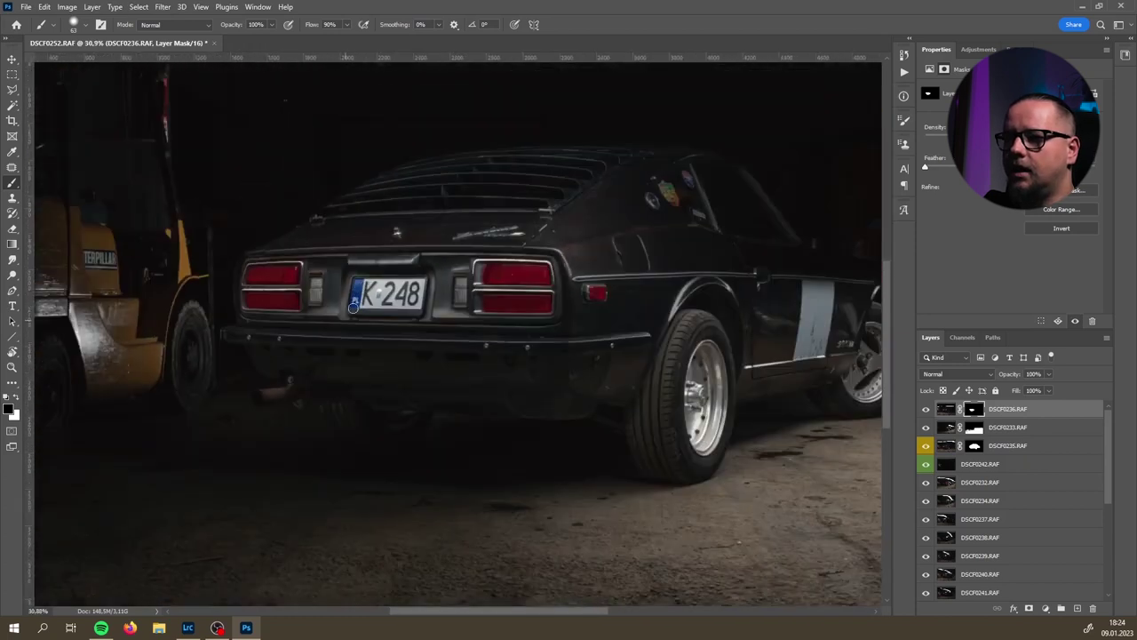
- Try revealing the light streak above the car's roof in white on the mask, and undo the strokes
{"action": "left_click_drag", "start_coordinate": [337, 334], "coordinate": [189, 516]}
{"action": "mouse_move", "coordinate": [576, 493]}
{"action": "left_mouse_down"}
{"action": "mouse_move", "coordinate": [318, 401]}
{"action": "mouse_move", "coordinate": [381, 546]}
{"action": "mouse_move", "coordinate": [377, 534]}
{"action": "left_mouse_up"}
{"action": "mouse_move", "coordinate": [337, 271]}
{"action": "left_mouse_down"}
{"action": "mouse_move", "coordinate": [244, 251]}
{"action": "mouse_move", "coordinate": [449, 272]}
{"action": "left_mouse_up"}
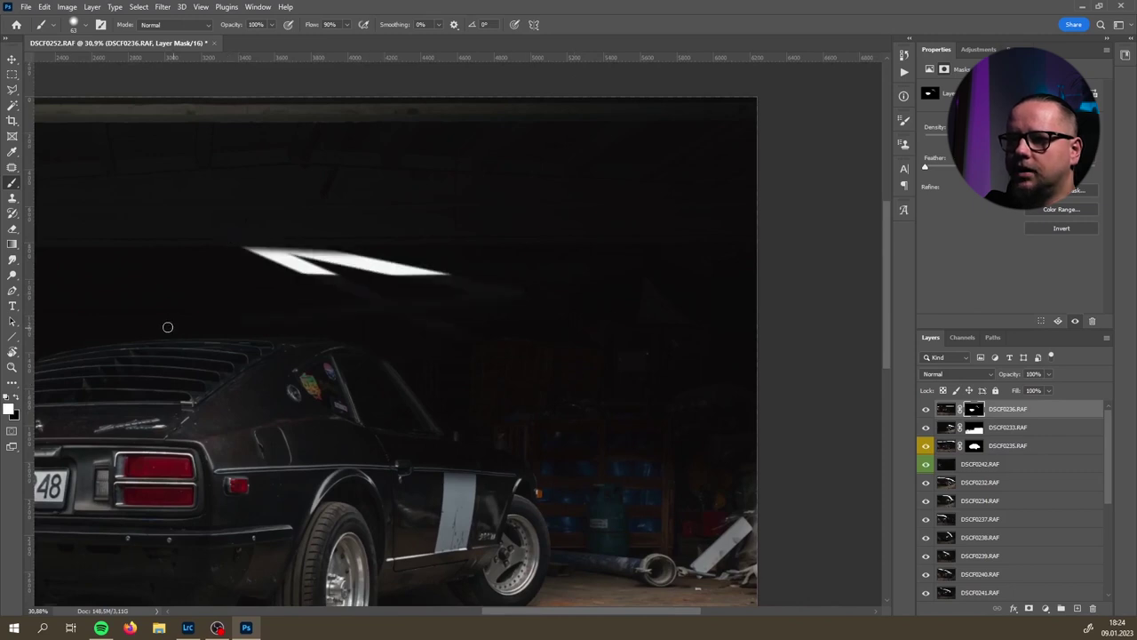
{"action": "key", "text": "ctrl+z"}
{"action": "key", "text": "ctrl+z"}
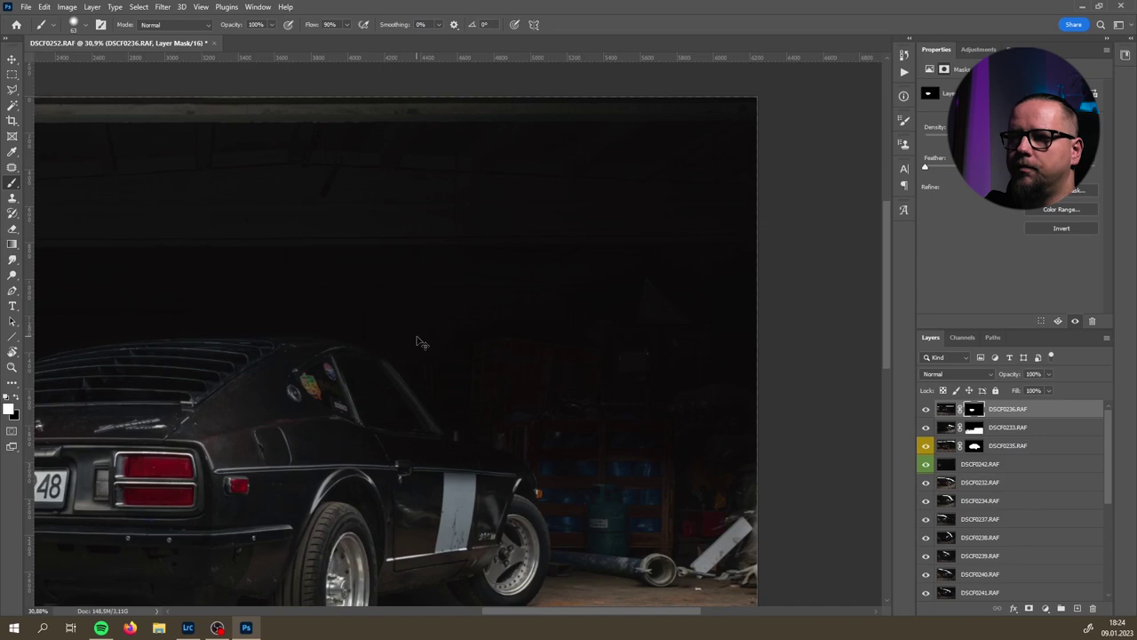
- Return to the car's rear and compare the DSCF0236.RAF layer with its mask disabled and enabled
{"action": "left_click_drag", "start_coordinate": [428, 423], "coordinate": [519, 307]}
{"action": "left_click_drag", "start_coordinate": [271, 369], "coordinate": [473, 344]}
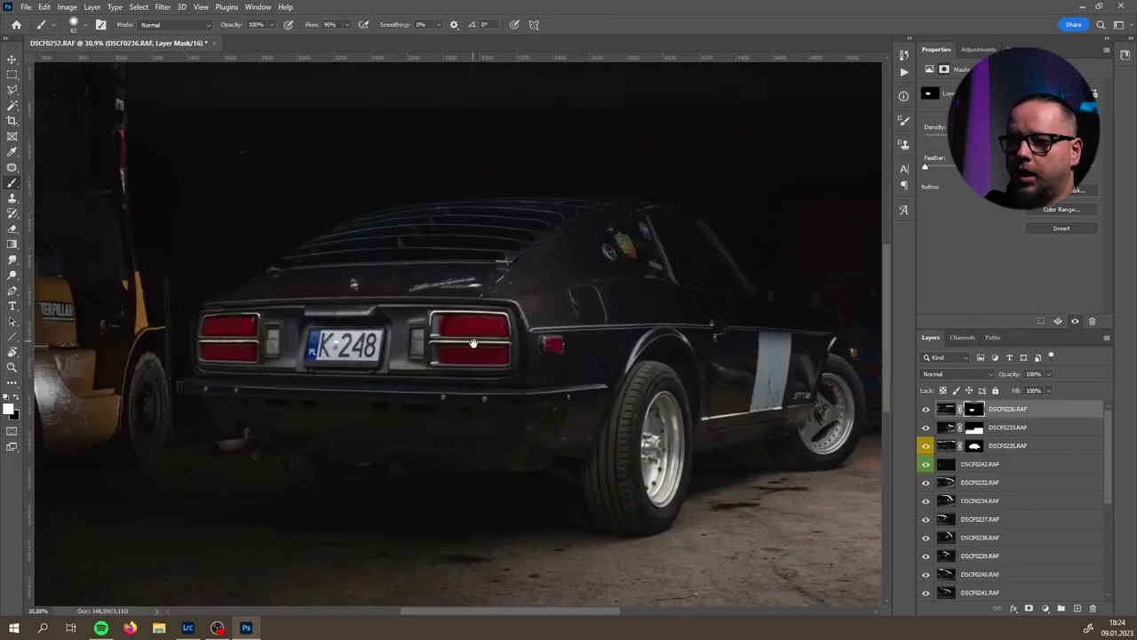
{"action": "left_click_drag", "start_coordinate": [527, 404], "coordinate": [499, 412]}
{"action": "left_click_drag", "start_coordinate": [338, 368], "coordinate": [415, 330]}
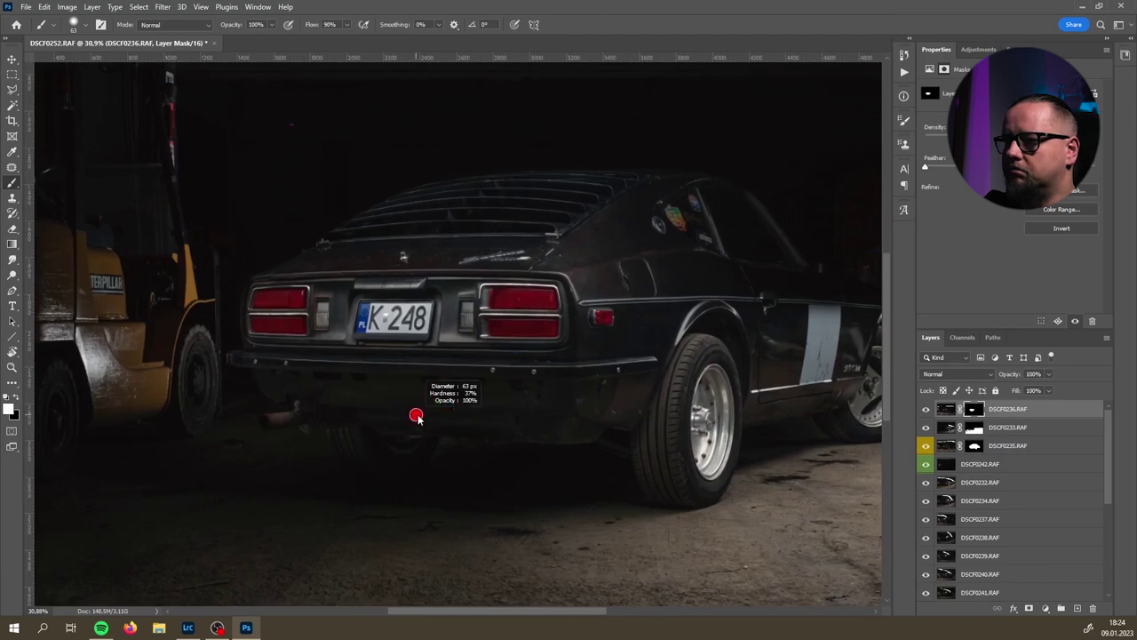
{"action": "left_click", "coordinate": [975, 409], "text": "shift"}
{"action": "left_click", "coordinate": [975, 409], "text": "shift"}
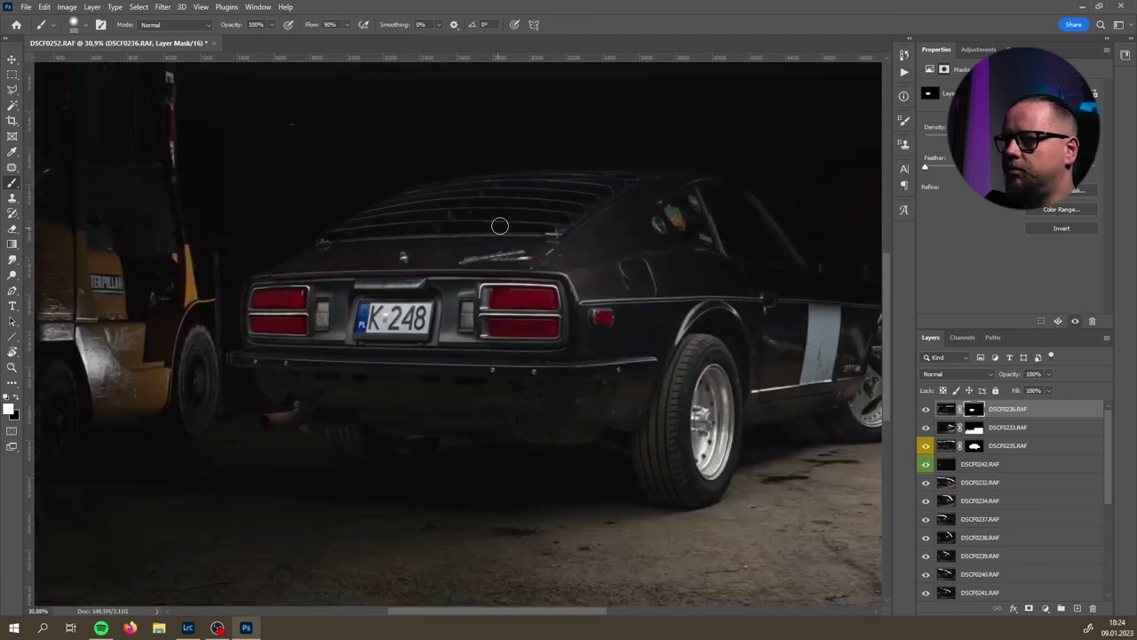
- Touch up the mask over the rear window louvres with a brush of about 102 px, switching between black and white
{"action": "scroll", "coordinate": [499, 225], "scroll_direction": "up", "scroll_amount": 3}
{"action": "key", "text": "x"}
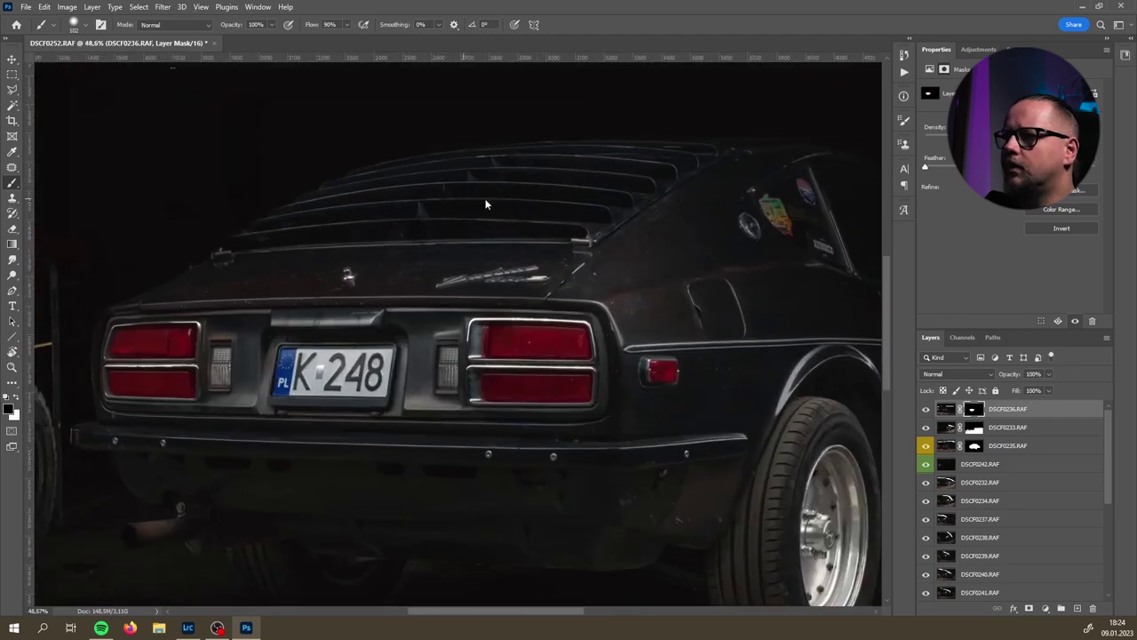
{"action": "key", "text": "x"}
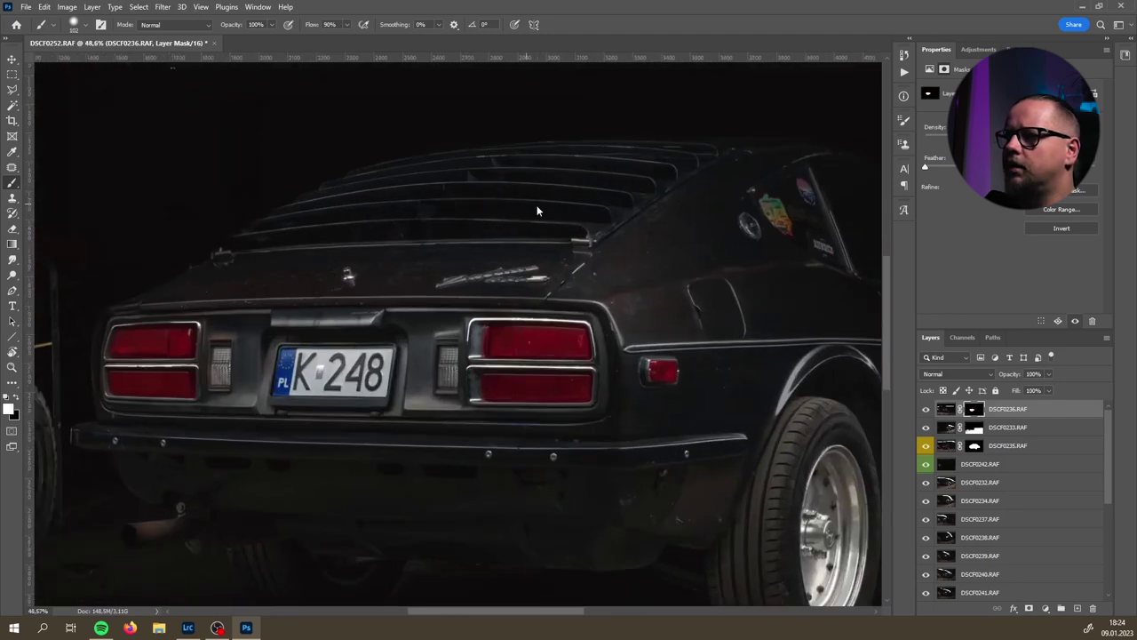
{"action": "scroll", "coordinate": [459, 244], "scroll_direction": "down", "scroll_amount": 4}
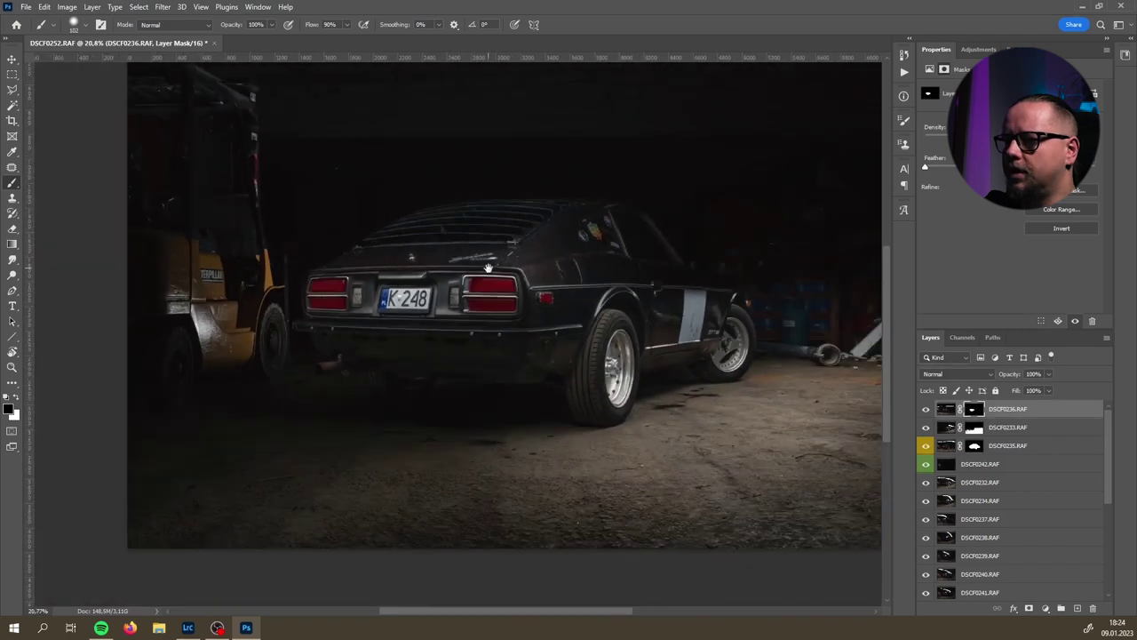
{"action": "left_click_drag", "start_coordinate": [487, 267], "coordinate": [402, 311]}
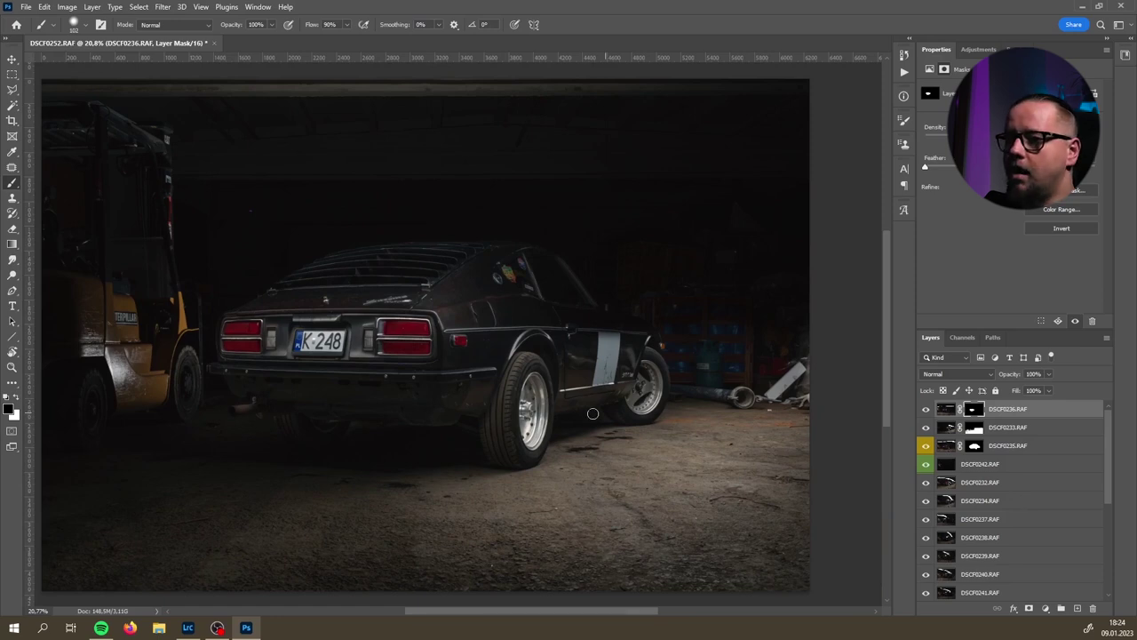
{"action": "scroll", "coordinate": [593, 413], "scroll_direction": "down", "scroll_amount": 1}
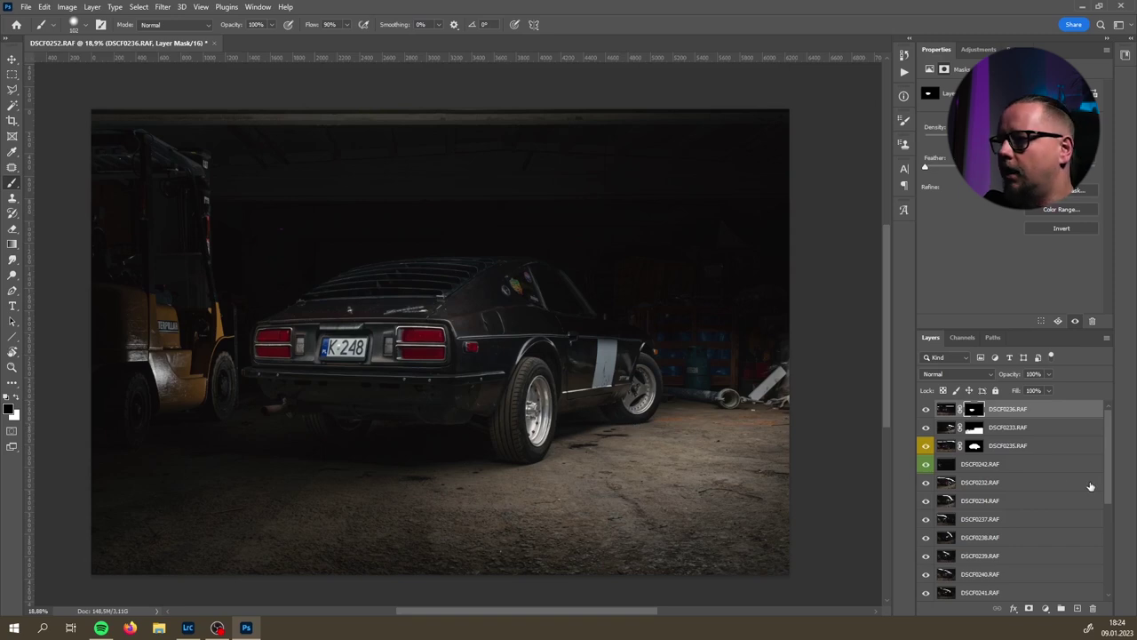
- Move the DSCF0234.RAF layer to the top of the stack and toggle its visibility to compare its side lighting with the blend
{"action": "left_click_drag", "start_coordinate": [986, 504], "coordinate": [993, 405]}
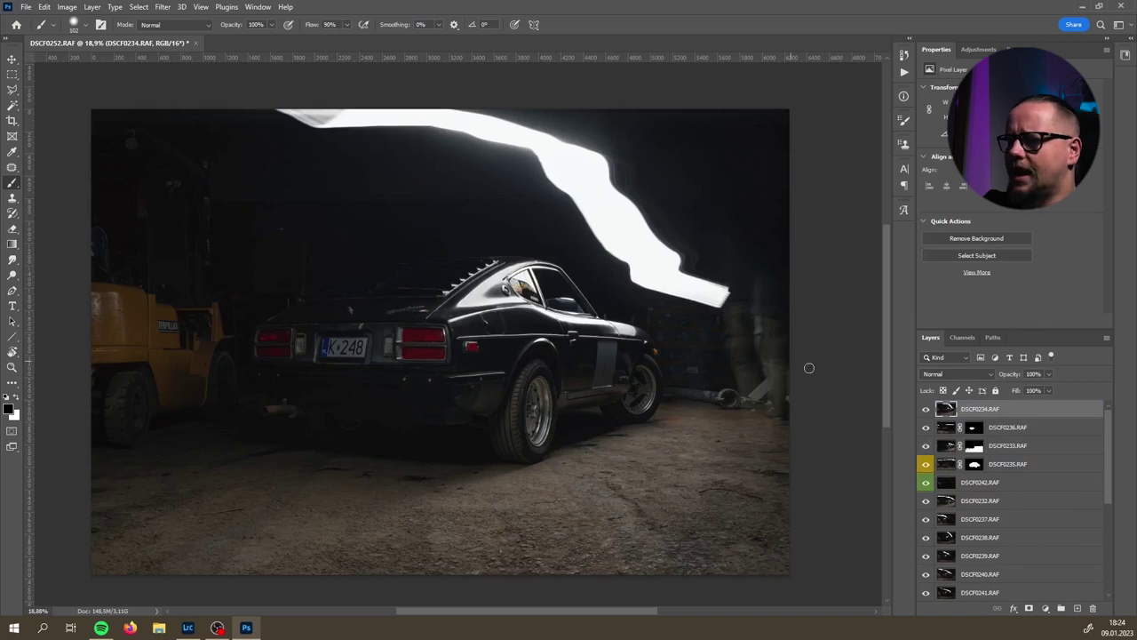
{"action": "left_click", "coordinate": [925, 408]}
{"action": "left_click", "coordinate": [925, 409]}
{"action": "left_click", "coordinate": [925, 408]}
{"action": "left_click", "coordinate": [924, 409]}
{"action": "left_click", "coordinate": [925, 408]}
{"action": "left_click", "coordinate": [925, 408]}
{"action": "left_click", "coordinate": [925, 409]}
{"action": "left_click", "coordinate": [925, 408]}
{"action": "left_click", "coordinate": [925, 408]}
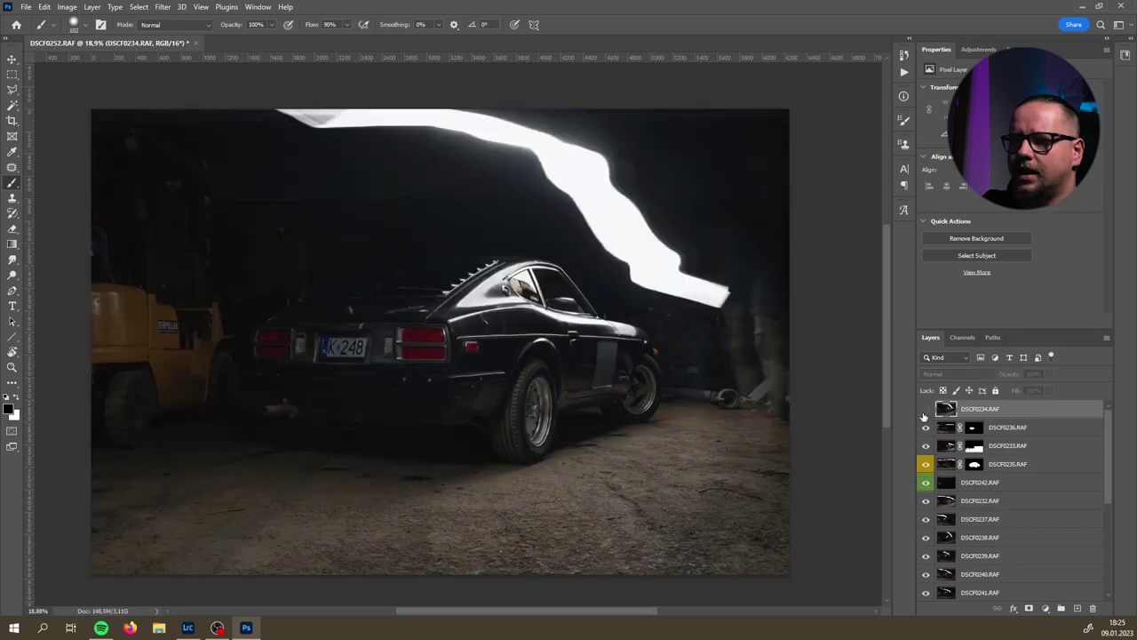
{"action": "left_click", "coordinate": [925, 409]}
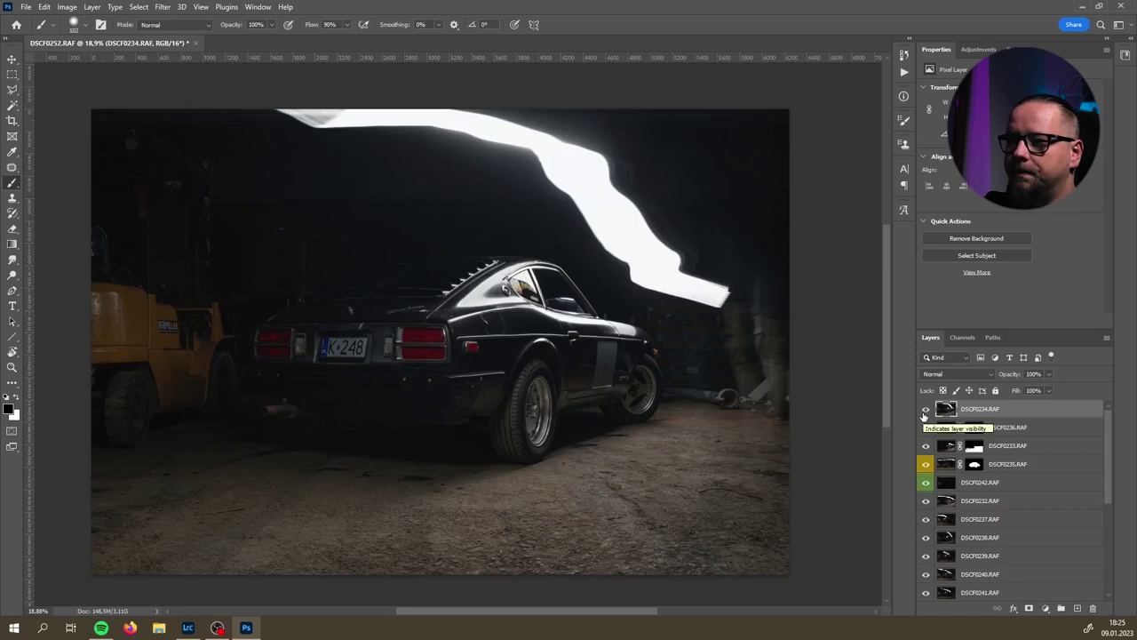
{"action": "left_click", "coordinate": [925, 408]}
{"action": "left_click", "coordinate": [925, 409]}
{"action": "left_click", "coordinate": [925, 408]}
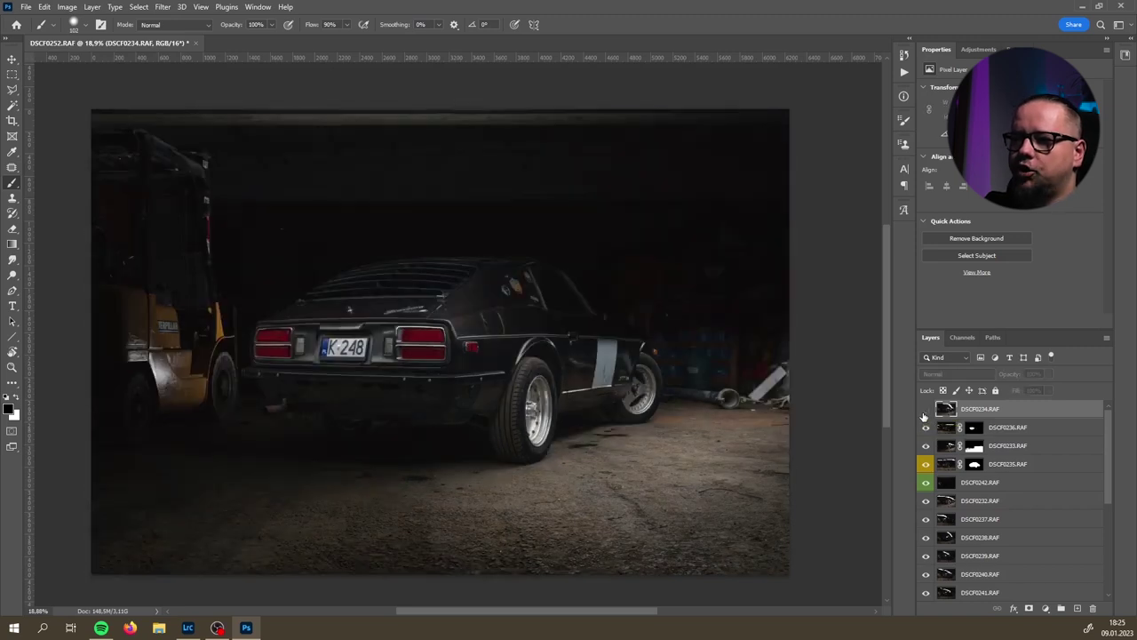
{"action": "left_click", "coordinate": [924, 414]}
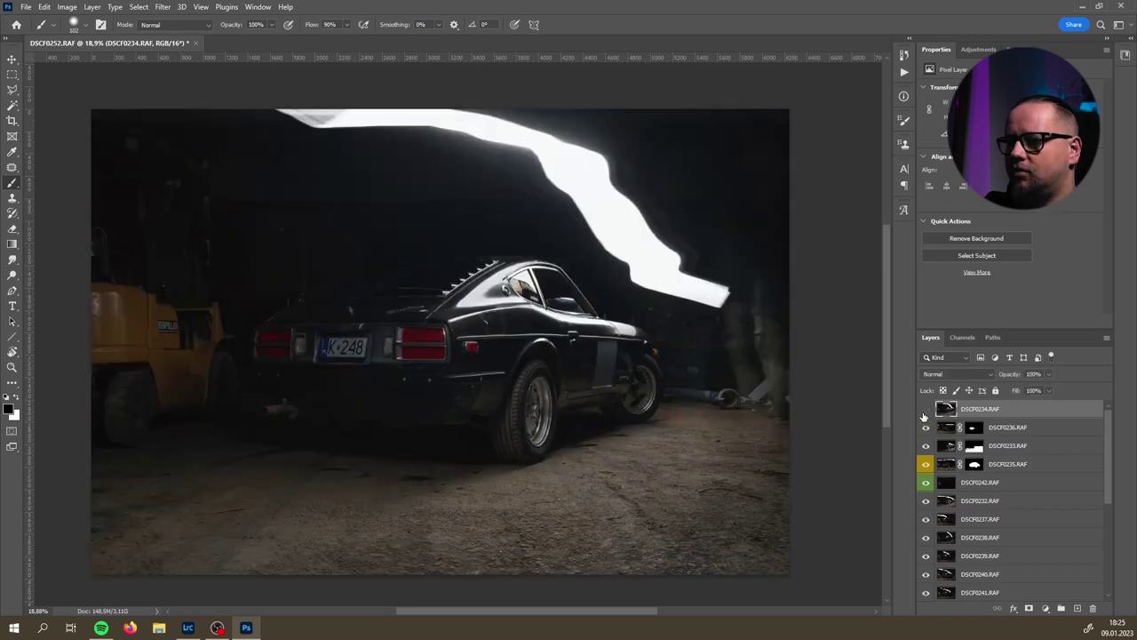
{"action": "left_click", "coordinate": [924, 414]}
{"action": "left_click", "coordinate": [923, 414]}
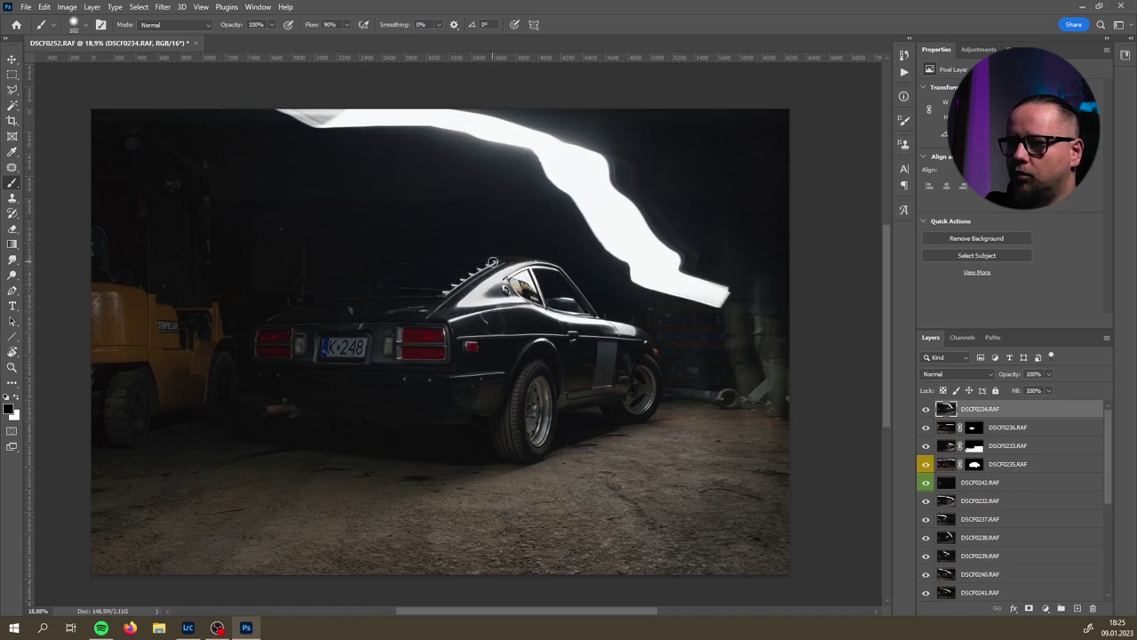
- Set the DSCF0234.RAF layer's blend mode to Lighten
{"action": "left_click", "coordinate": [955, 374]}
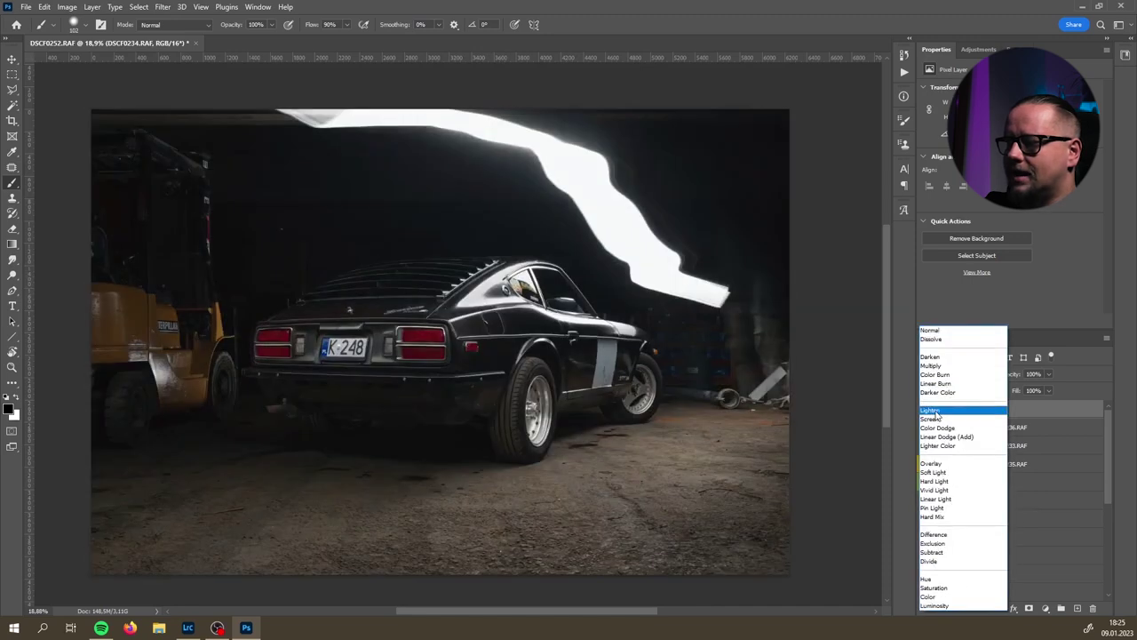
{"action": "left_click", "coordinate": [939, 401]}
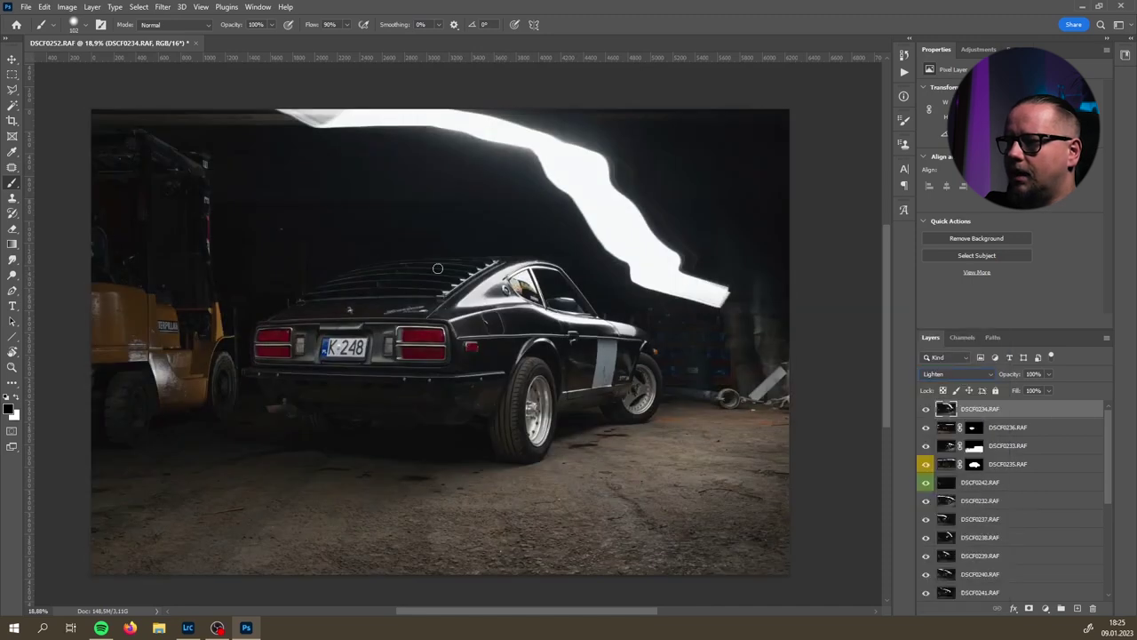
- Add a layer mask to the DSCF0234.RAF layer and invert it to black
{"action": "scroll", "coordinate": [436, 281], "scroll_direction": "up", "scroll_amount": 5}
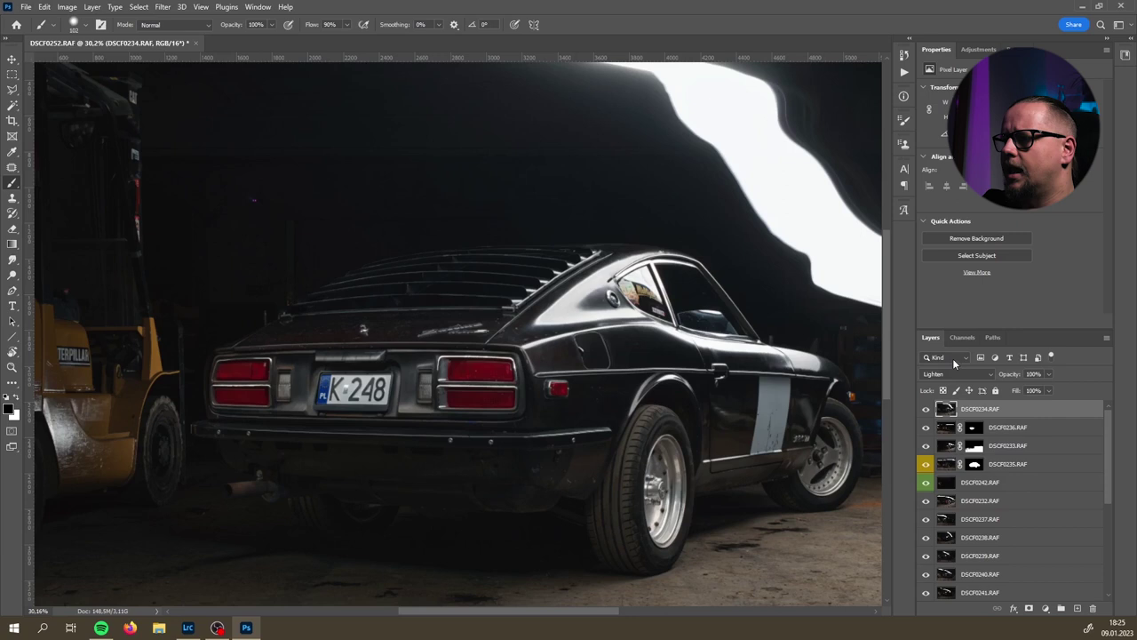
{"action": "left_click", "coordinate": [1029, 609]}
{"action": "key", "text": "ctrl+i"}
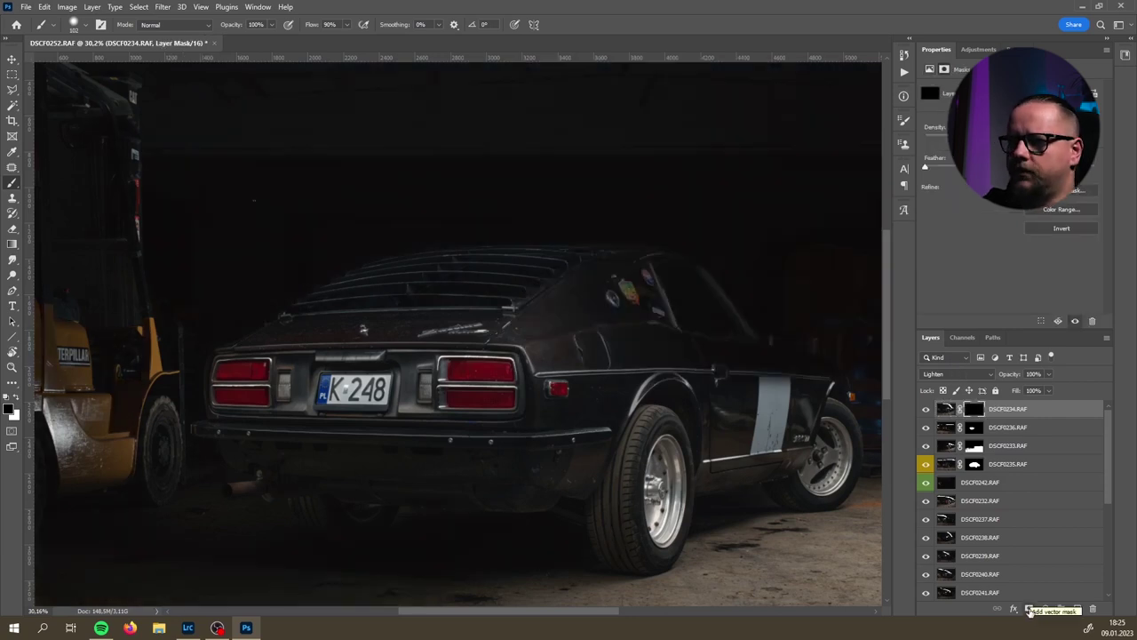
- Try to reveal the lit side edge of the rear window louvres on the mask with a white brush of about 105 to 112 px
{"action": "scroll", "coordinate": [587, 321], "scroll_direction": "up", "scroll_amount": 3}
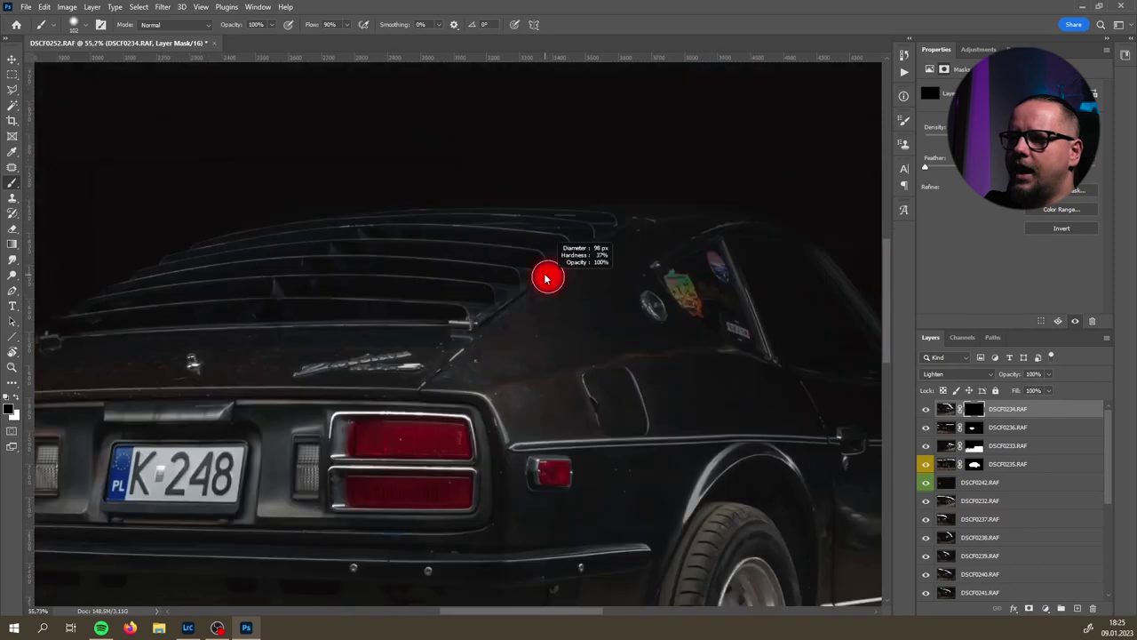
{"action": "key", "text": "x"}
{"action": "left_click_drag", "start_coordinate": [581, 236], "coordinate": [582, 235]}
{"action": "left_click", "coordinate": [463, 319], "text": "shift"}
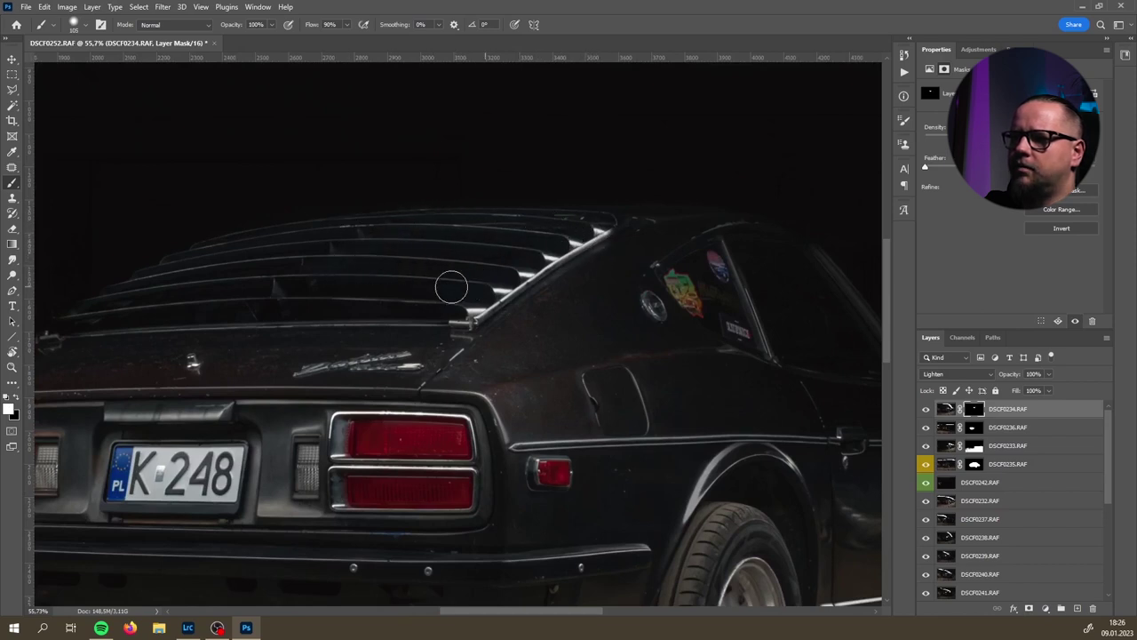
{"action": "scroll", "coordinate": [356, 296], "scroll_direction": "left", "scroll_amount": 3}
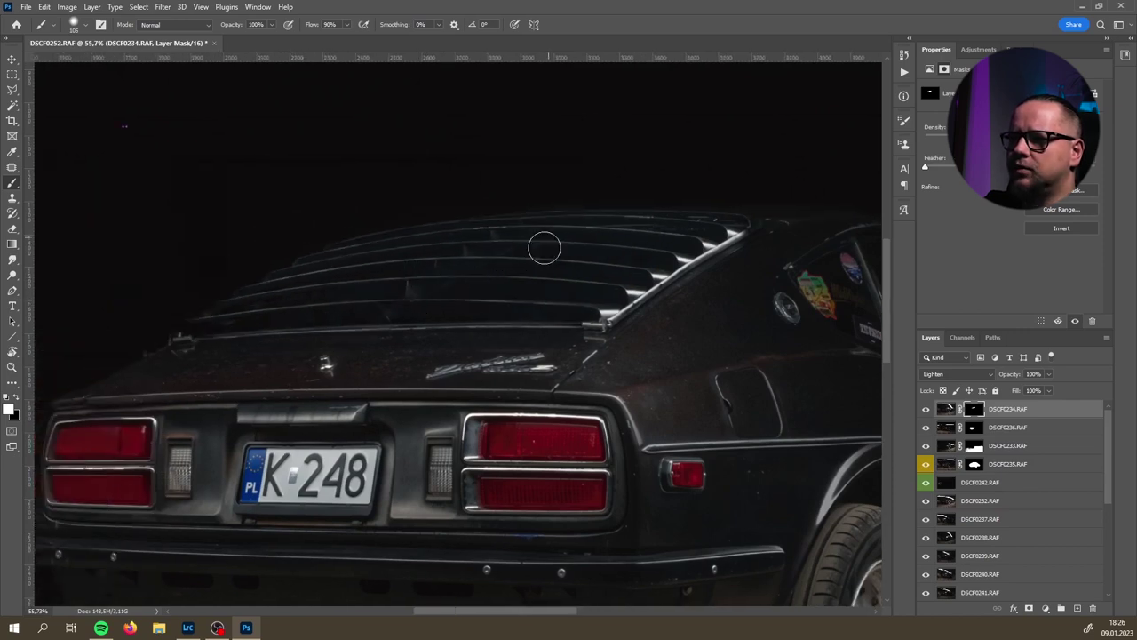
{"action": "right_click", "coordinate": [579, 266], "text": "alt"}
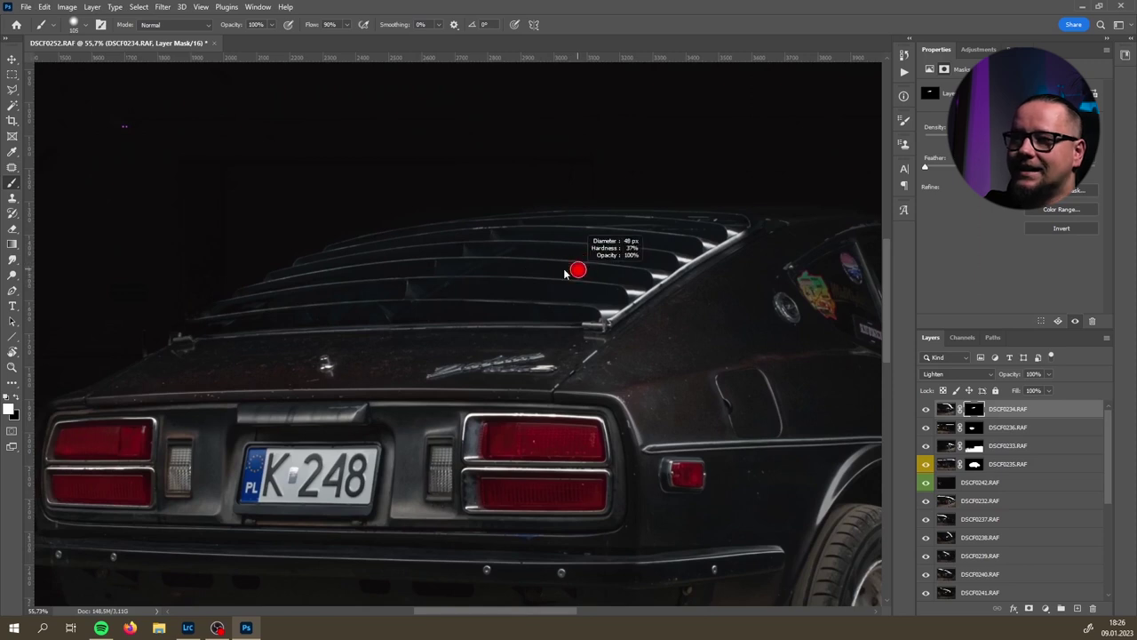
{"action": "right_click", "coordinate": [572, 261], "text": "alt"}
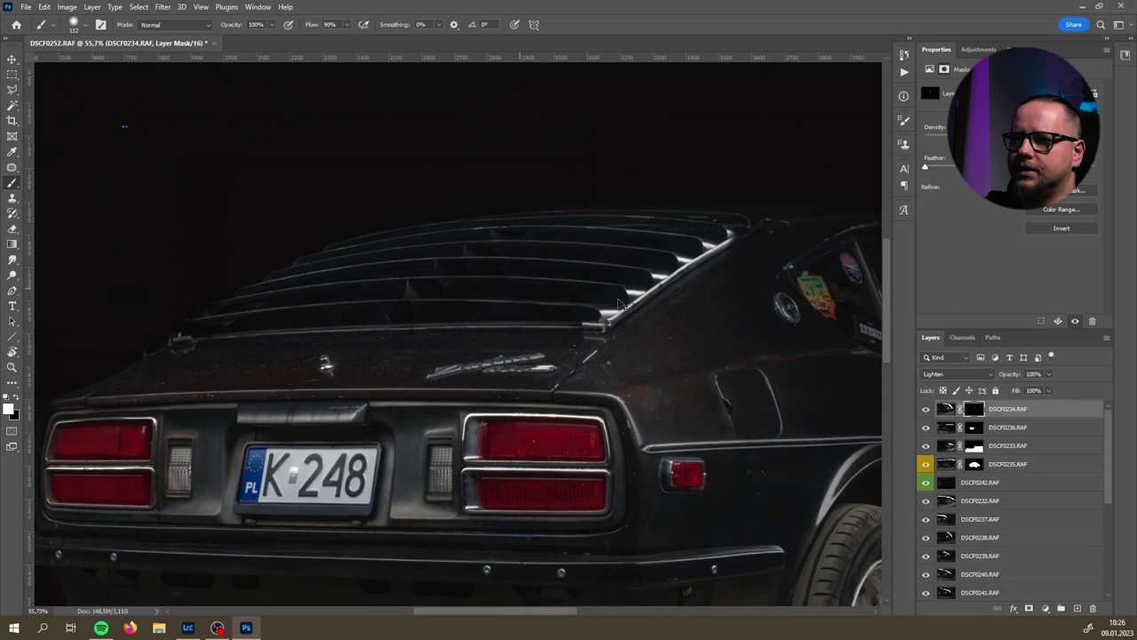
{"action": "left_click_drag", "start_coordinate": [727, 236], "coordinate": [610, 320]}
{"action": "scroll", "coordinate": [708, 238], "scroll_direction": "up", "scroll_amount": 2}
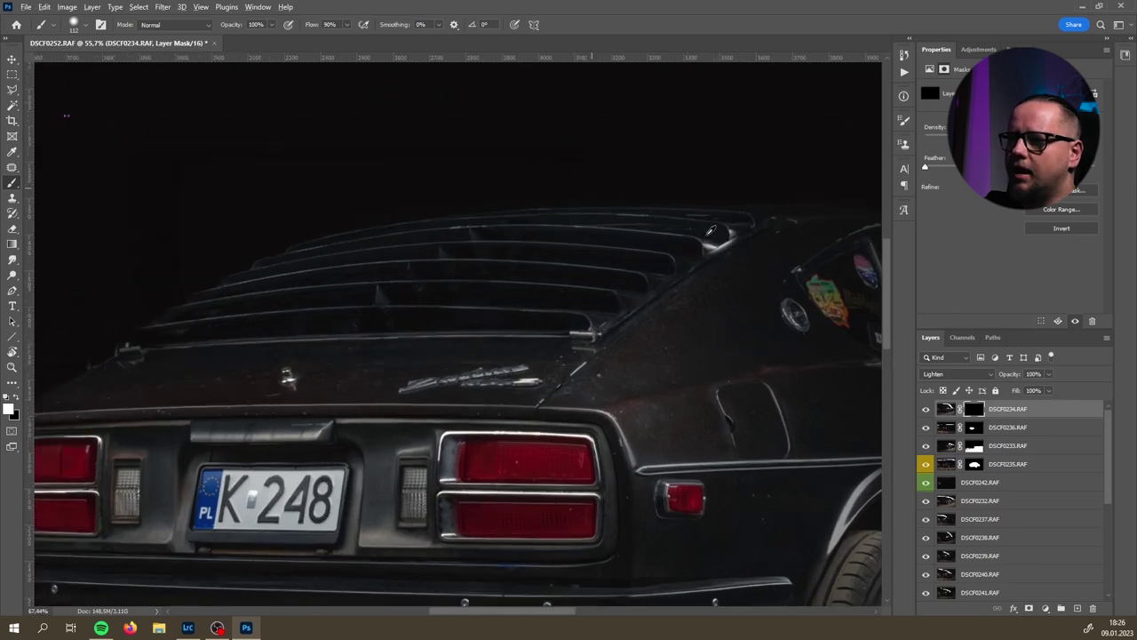
- Paint the louvres' side edge white on the DSCF0234.RAF mask with a brush of about 26 px, and label the layer orange
{"action": "left_click_drag", "start_coordinate": [740, 228], "coordinate": [748, 237]}
{"action": "mouse_move", "coordinate": [651, 302]}
{"action": "left_mouse_down"}
{"action": "mouse_move", "coordinate": [553, 377]}
{"action": "mouse_move", "coordinate": [551, 356]}
{"action": "mouse_move", "coordinate": [598, 331]}
{"action": "mouse_move", "coordinate": [588, 334]}
{"action": "mouse_move", "coordinate": [587, 319]}
{"action": "mouse_move", "coordinate": [674, 311]}
{"action": "left_mouse_up"}
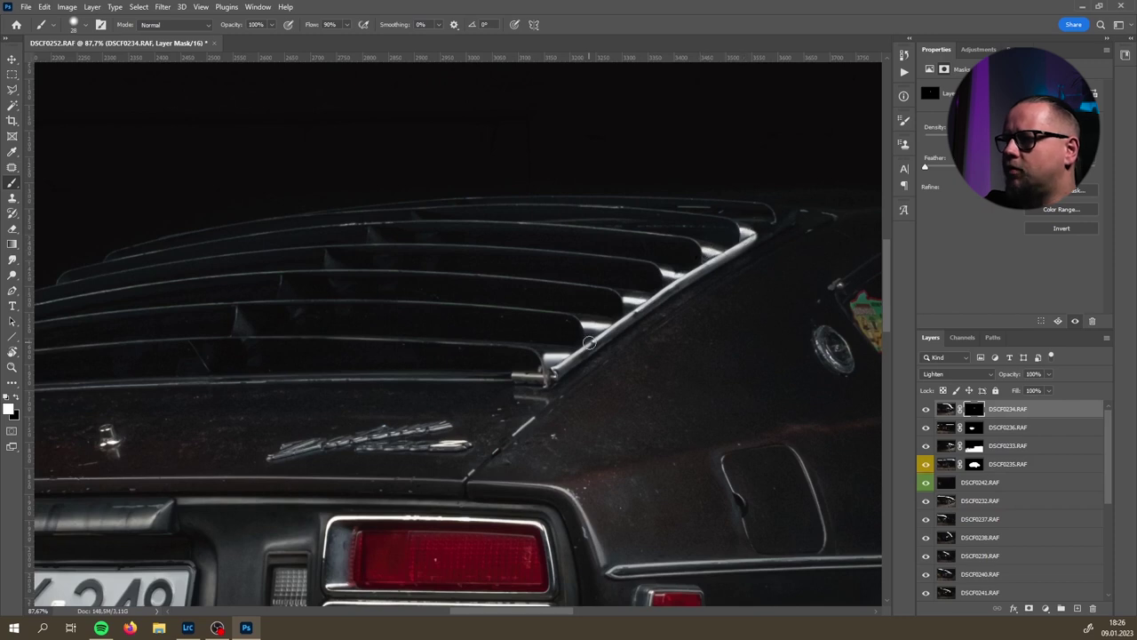
{"action": "scroll", "coordinate": [541, 377], "scroll_direction": "down", "scroll_amount": 5}
{"action": "scroll", "coordinate": [577, 337], "scroll_direction": "up", "scroll_amount": 1}
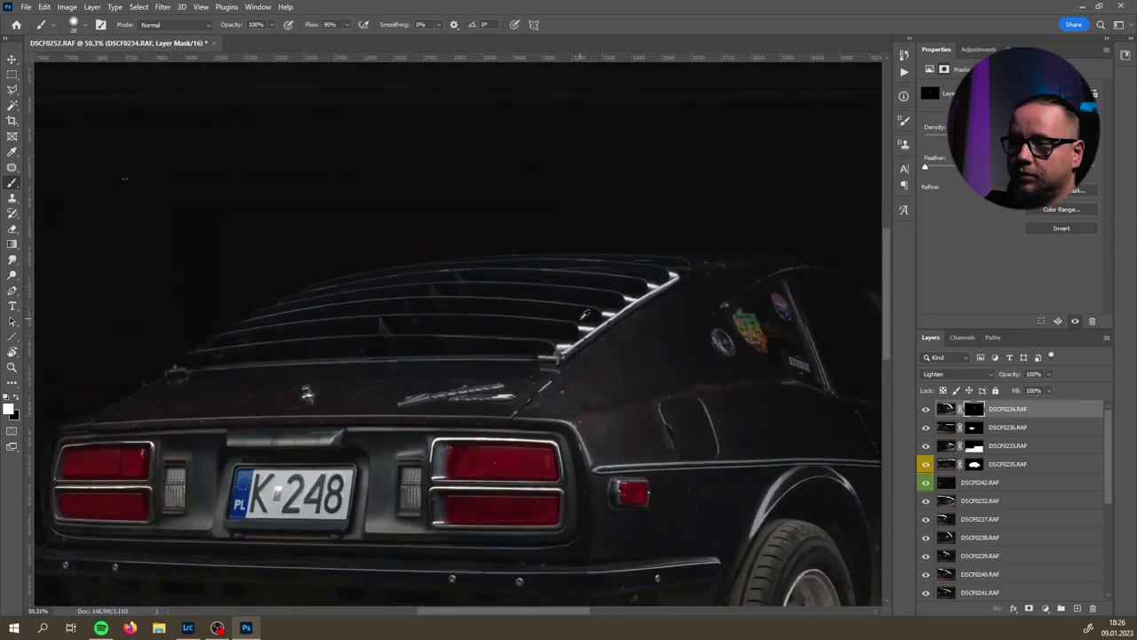
{"action": "scroll", "coordinate": [604, 311], "scroll_direction": "up", "scroll_amount": 1}
{"action": "scroll", "coordinate": [783, 338], "scroll_direction": "down", "scroll_amount": 1}
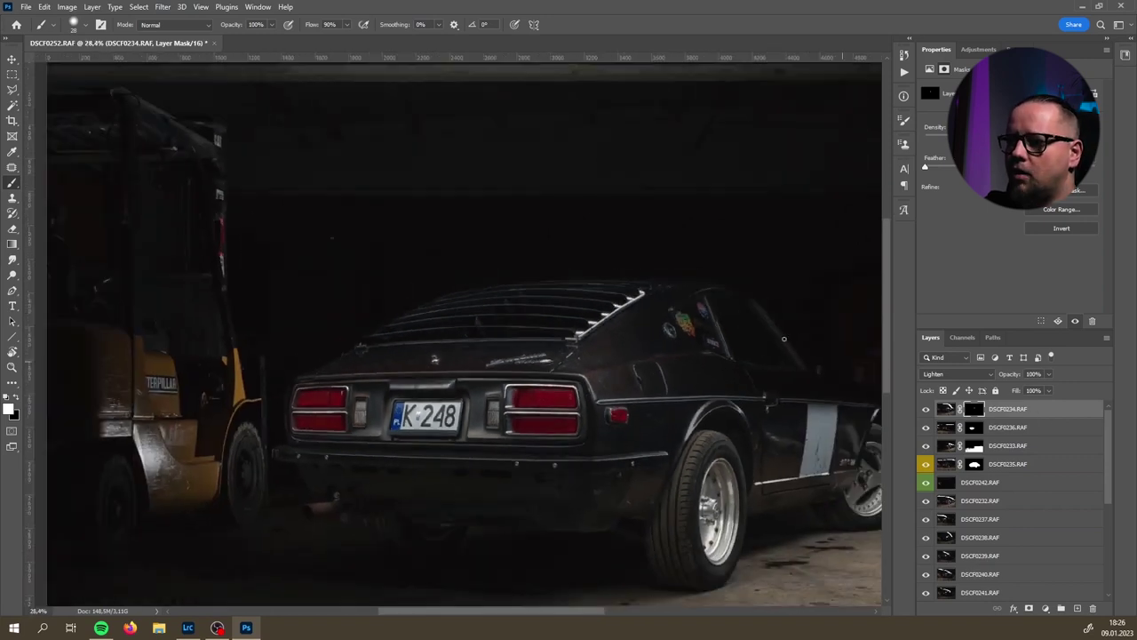
{"action": "right_click", "coordinate": [1053, 410]}
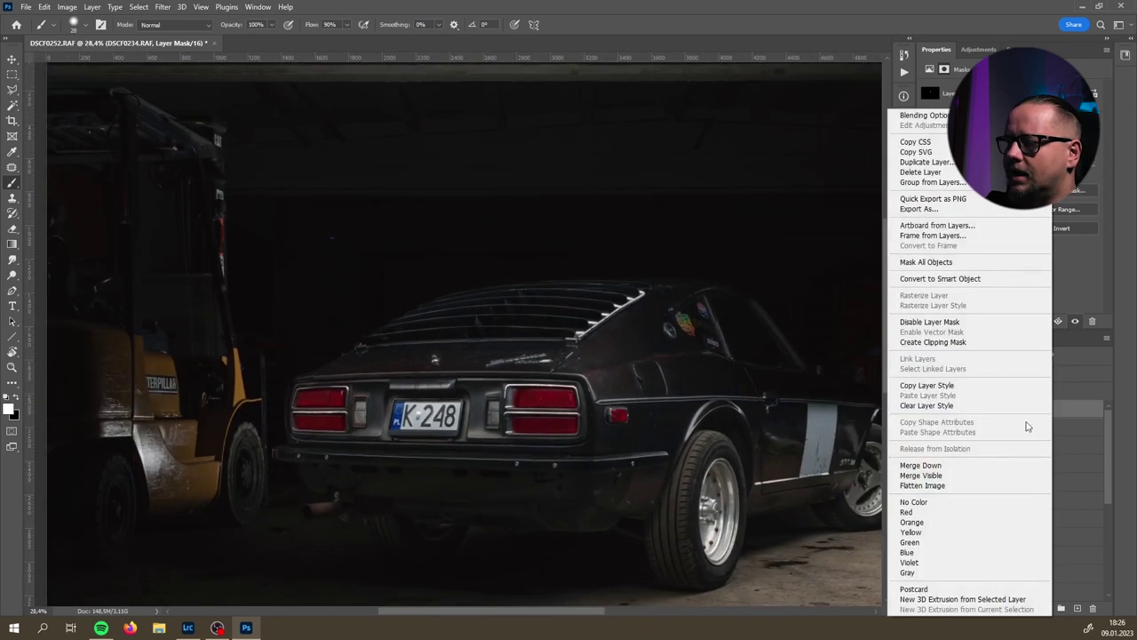
{"action": "left_click", "coordinate": [968, 528]}
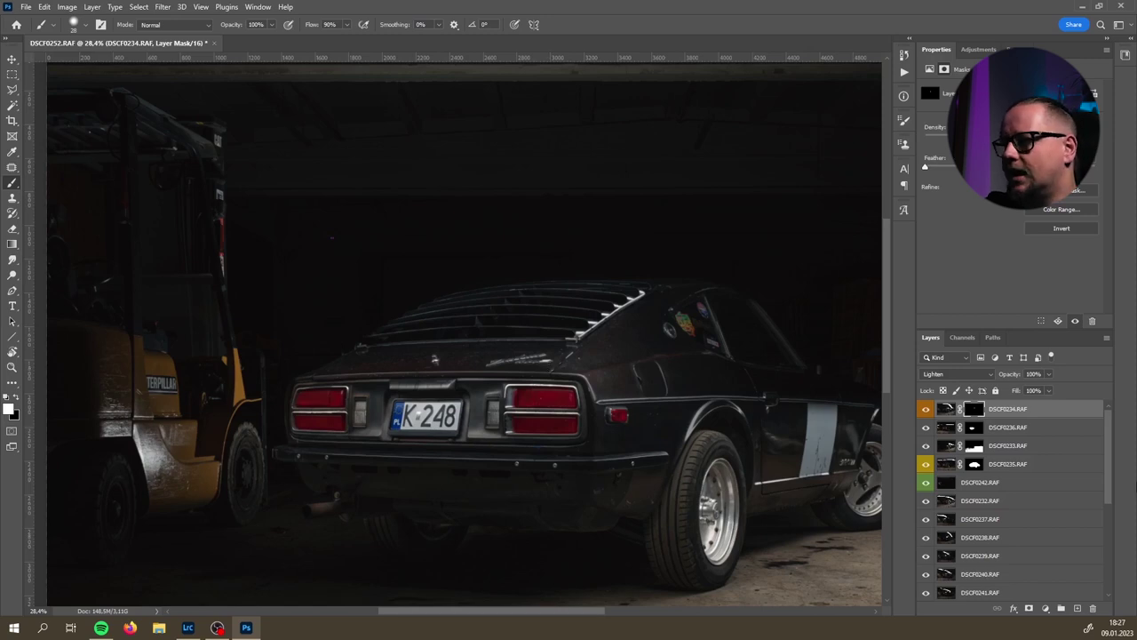
- Move the DSCF0232.RAF layer to the top of the stack and toggle its visibility to compare its lighting with the blend
{"action": "scroll", "coordinate": [1018, 510], "scroll_direction": "down", "scroll_amount": 1}
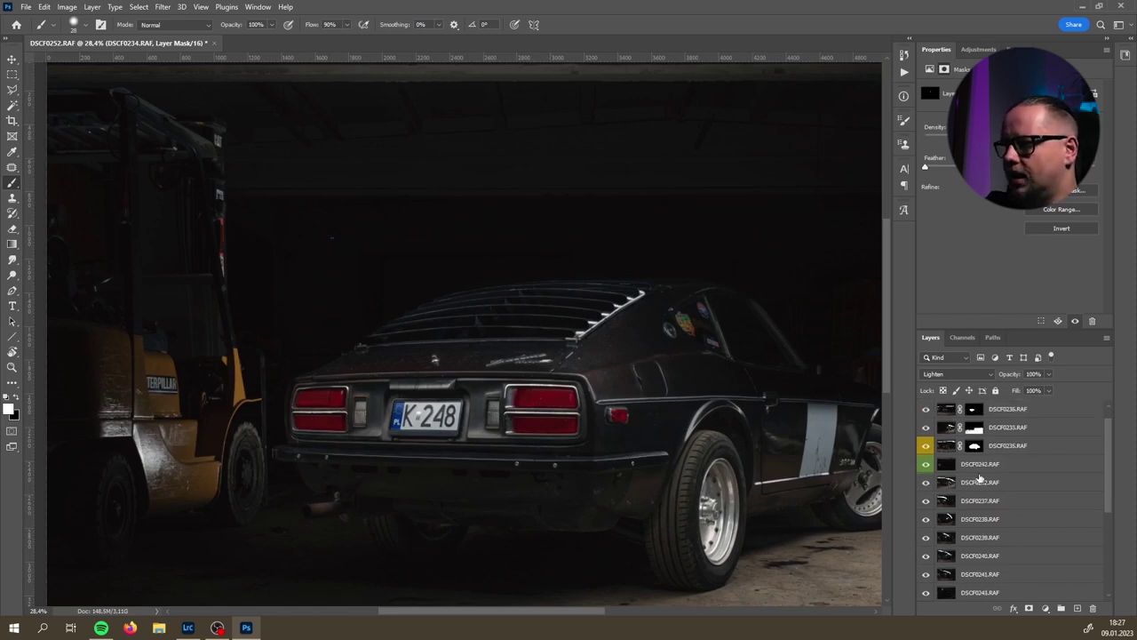
{"action": "left_click_drag", "start_coordinate": [978, 485], "coordinate": [977, 407]}
{"action": "scroll", "coordinate": [647, 415], "scroll_direction": "right", "scroll_amount": 3}
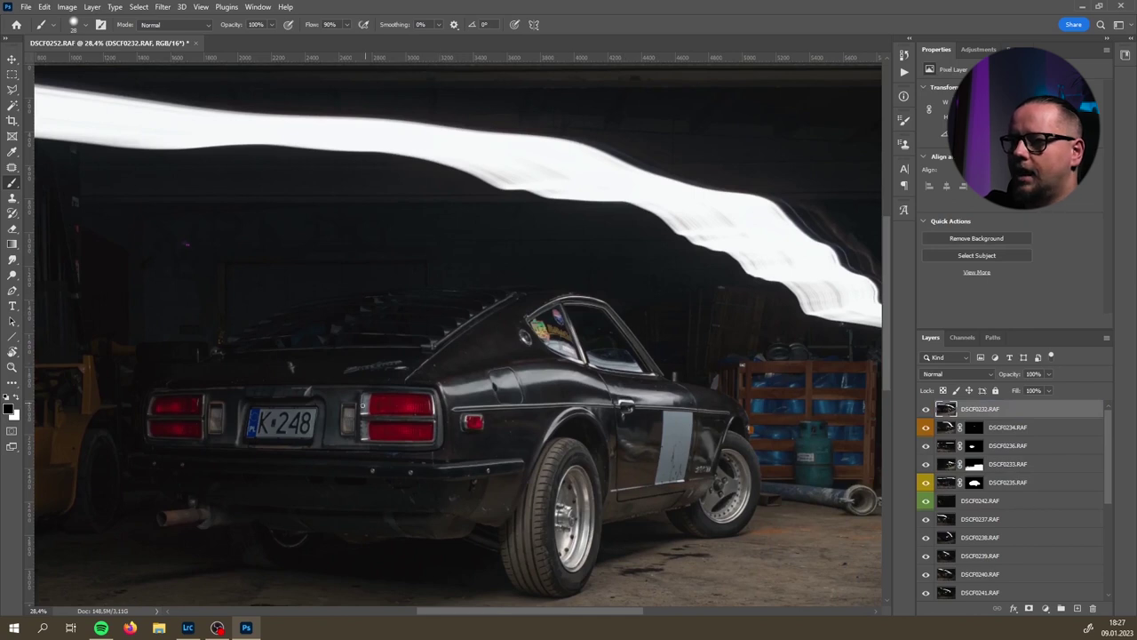
{"action": "left_click", "coordinate": [926, 409]}
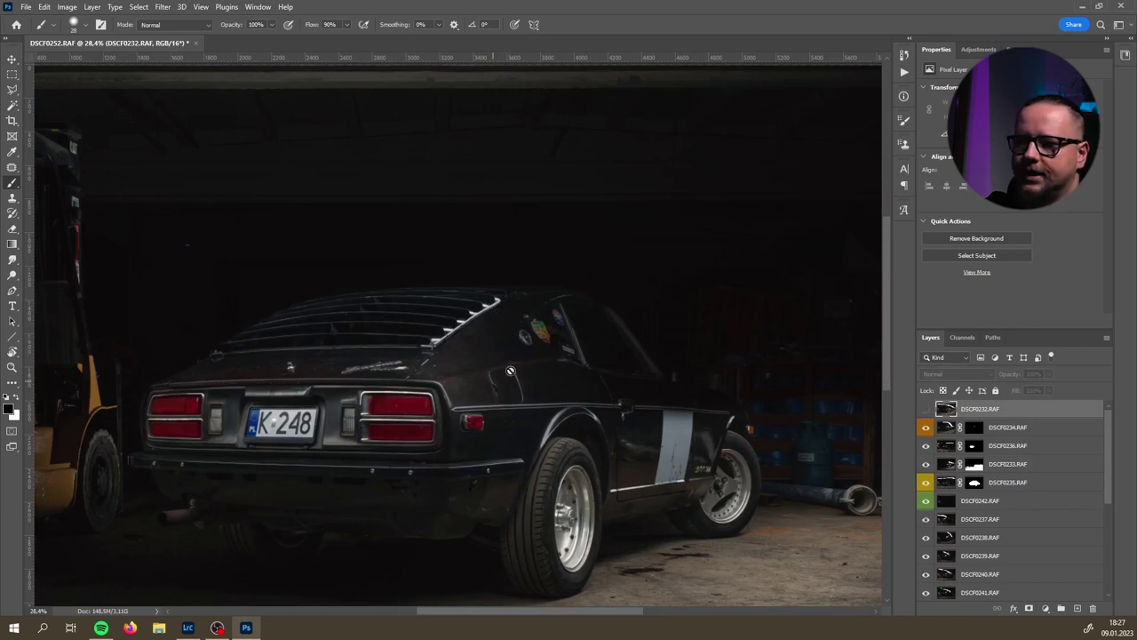
{"action": "left_click", "coordinate": [923, 409]}
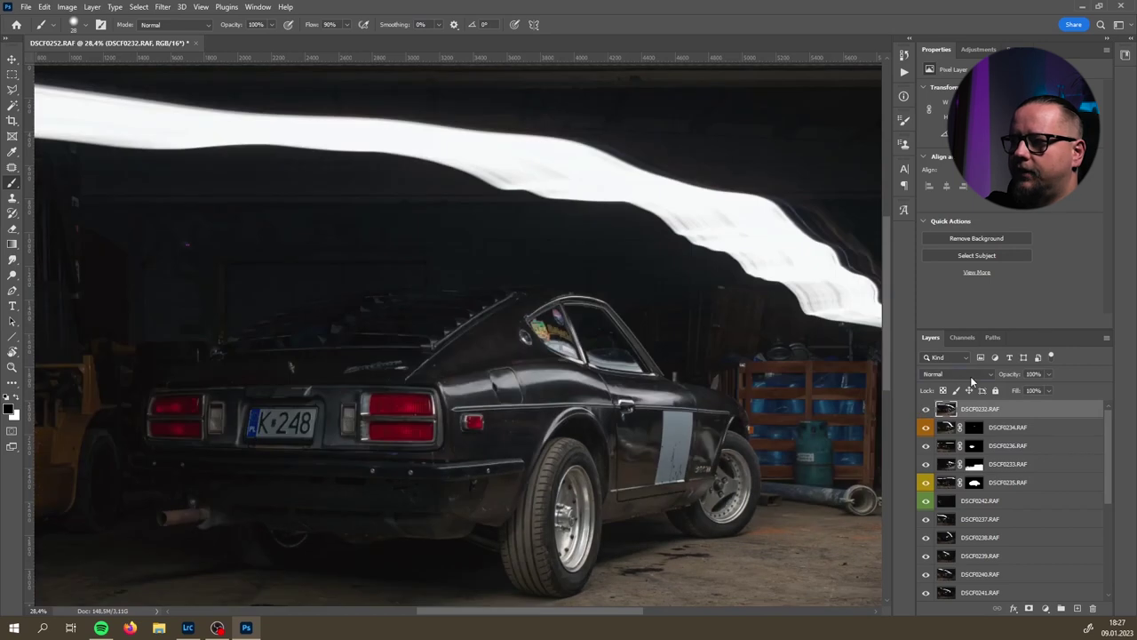
- Set the DSCF0232.RAF layer's blend mode to Lighten and give it a layer mask inverted to black
{"action": "left_click", "coordinate": [970, 374]}
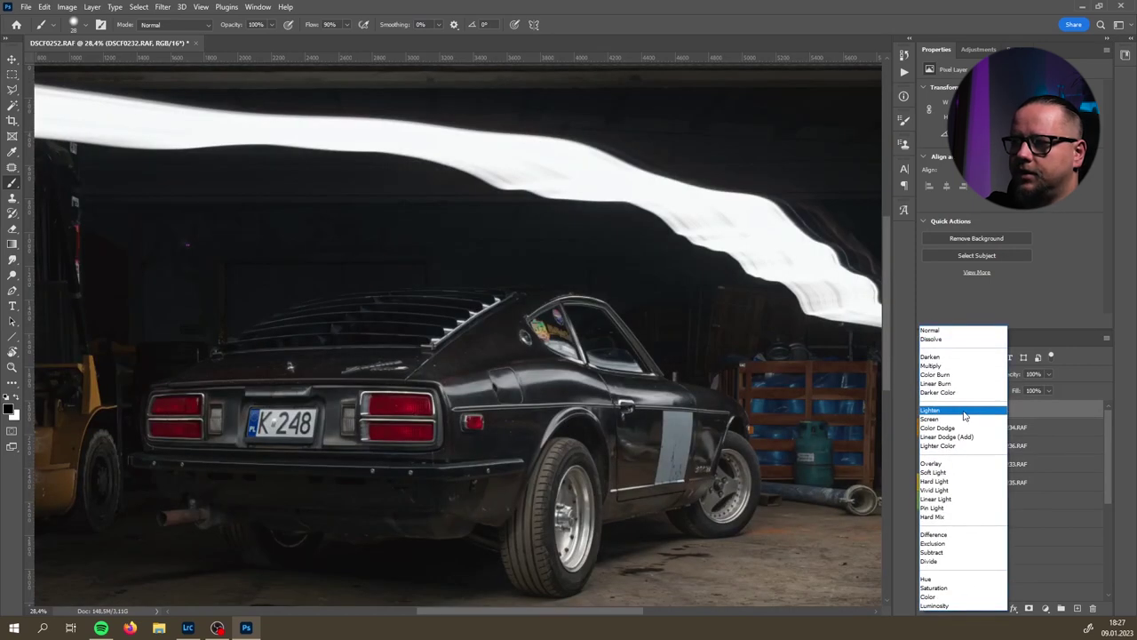
{"action": "left_click", "coordinate": [965, 411]}
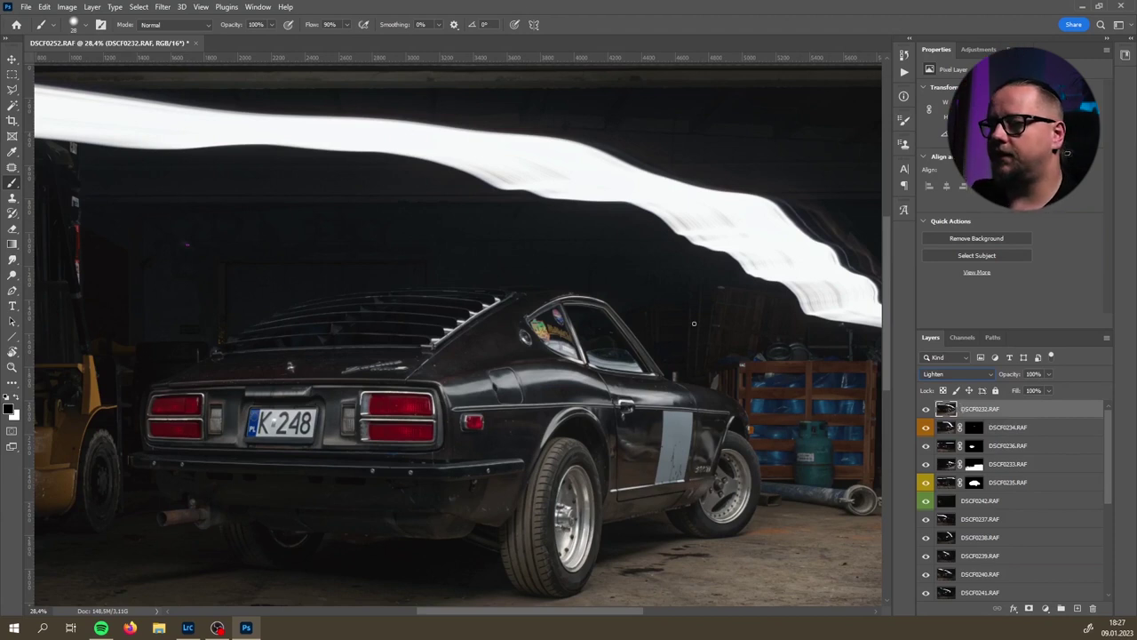
{"action": "left_click", "coordinate": [1029, 610]}
{"action": "key", "text": "ctrl+i"}
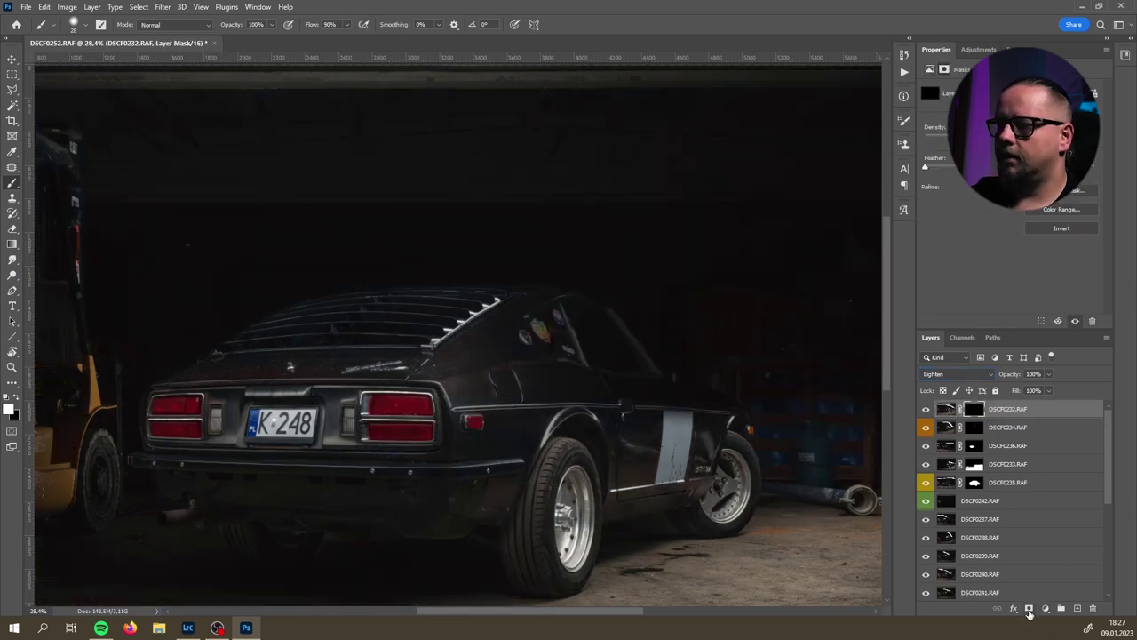
- Try to reveal the side windows and rear quarter panel on the mask with a white brush of about 223 px, and undo the painting
{"action": "scroll", "coordinate": [530, 315], "scroll_direction": "up", "scroll_amount": 2}
{"action": "right_click", "coordinate": [530, 315], "text": "alt"}
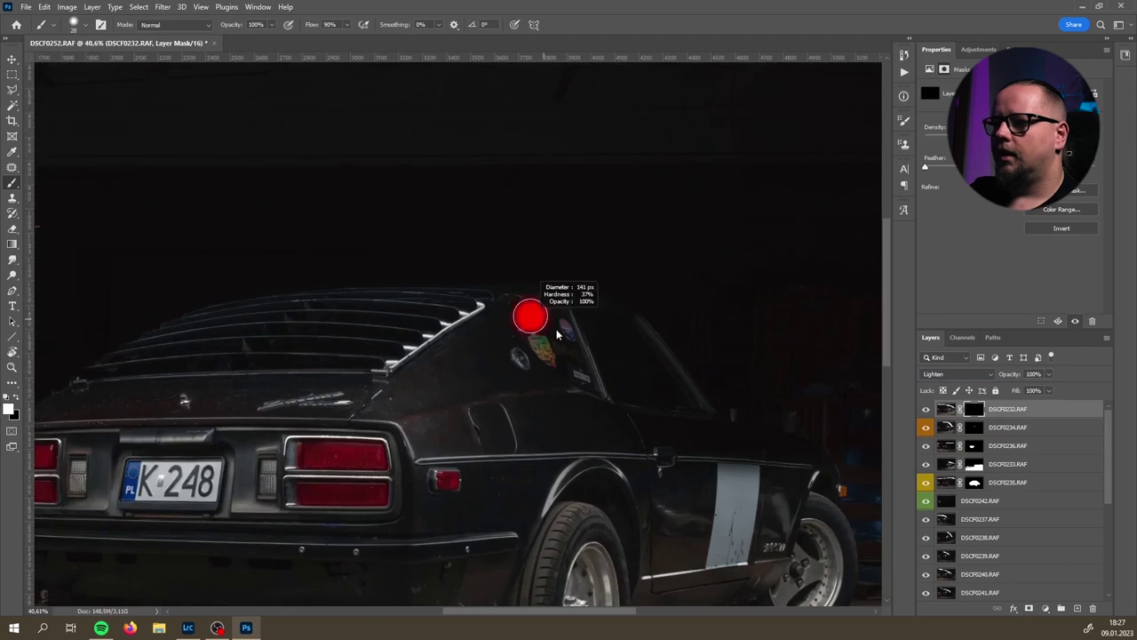
{"action": "scroll", "coordinate": [530, 346], "scroll_direction": "up", "scroll_amount": 1}
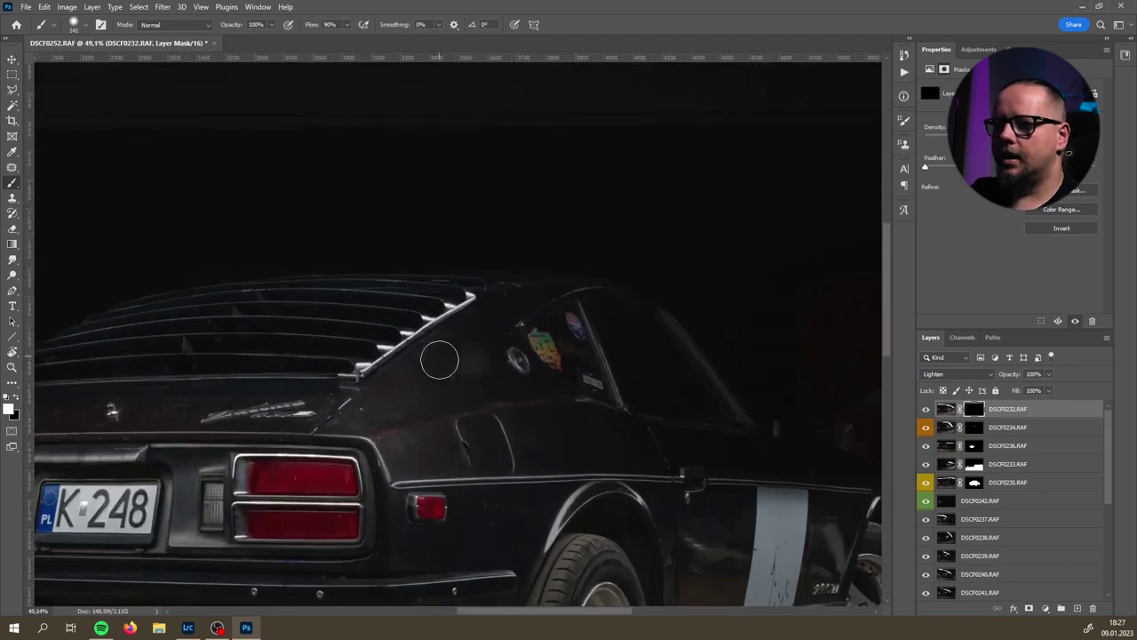
{"action": "right_click", "coordinate": [422, 376], "text": "alt"}
{"action": "mouse_move", "coordinate": [382, 397]}
{"action": "left_mouse_down"}
{"action": "mouse_move", "coordinate": [443, 348]}
{"action": "mouse_move", "coordinate": [540, 307]}
{"action": "mouse_move", "coordinate": [632, 325]}
{"action": "mouse_move", "coordinate": [709, 385]}
{"action": "mouse_move", "coordinate": [543, 367]}
{"action": "mouse_move", "coordinate": [410, 389]}
{"action": "left_mouse_up"}
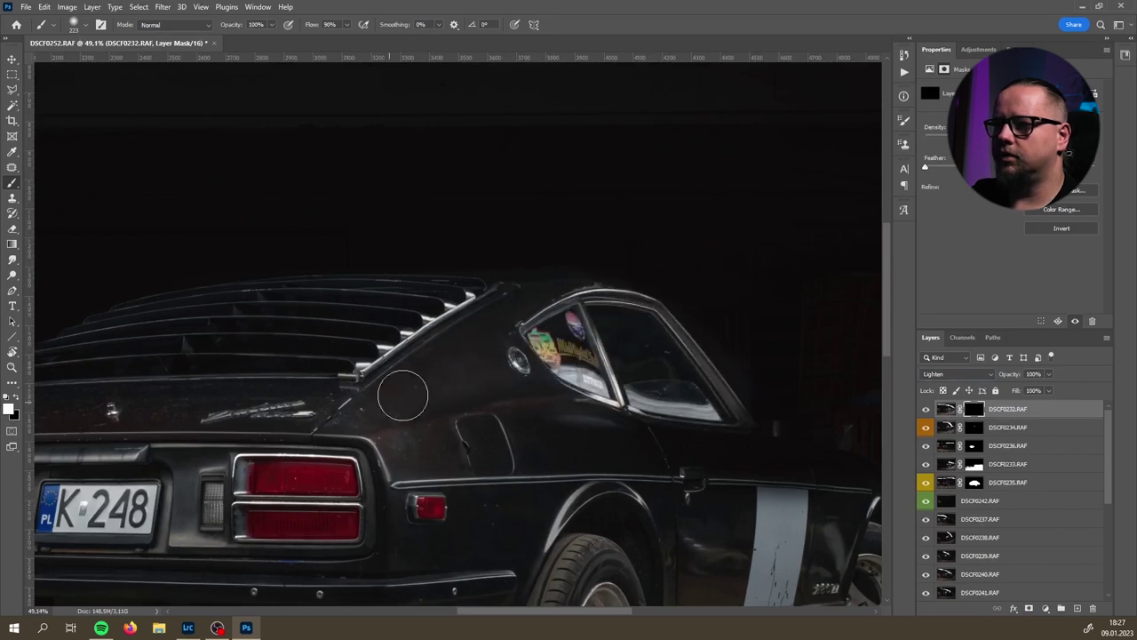
{"action": "mouse_move", "coordinate": [385, 433]}
{"action": "left_mouse_down"}
{"action": "mouse_move", "coordinate": [813, 446]}
{"action": "mouse_move", "coordinate": [471, 475]}
{"action": "left_mouse_up"}
{"action": "left_click_drag", "start_coordinate": [566, 429], "coordinate": [406, 374]}
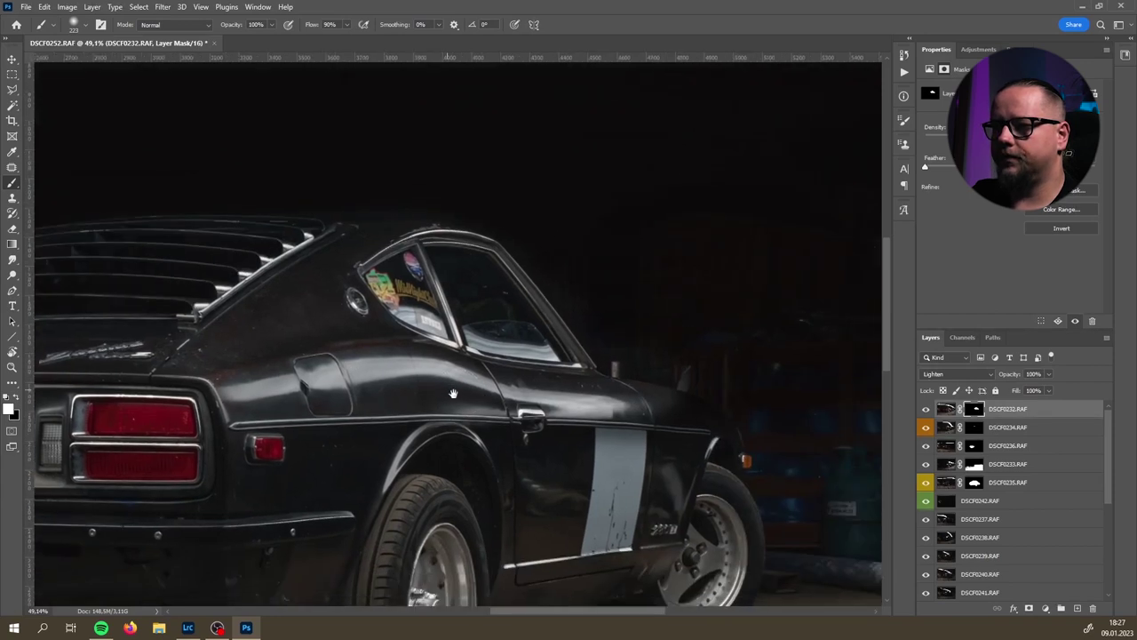
{"action": "key", "text": "ctrl+z"}
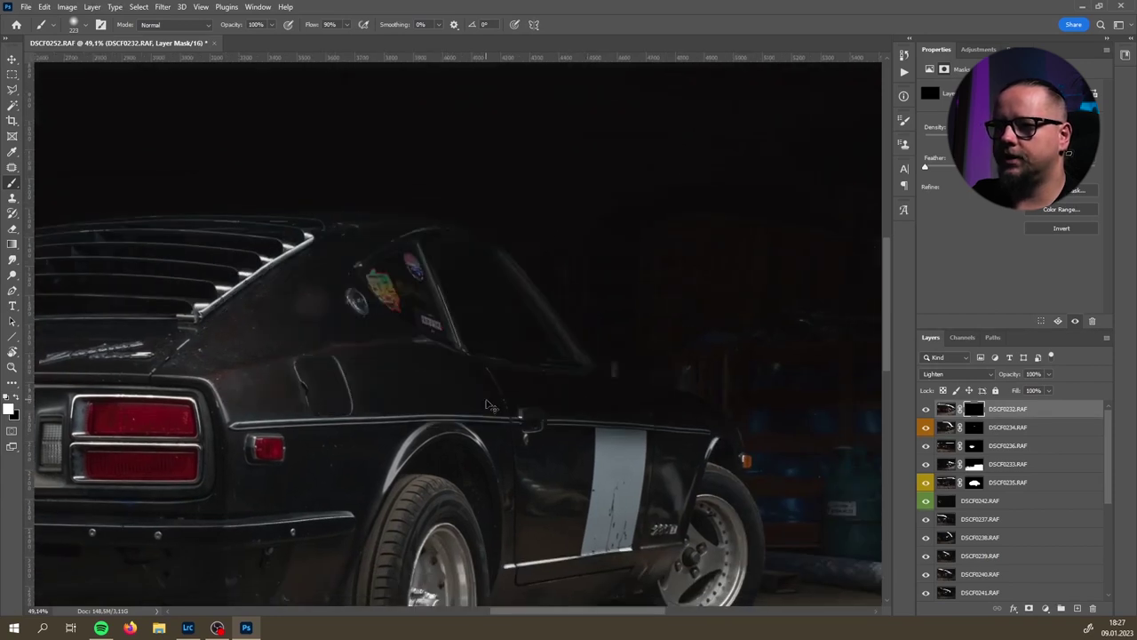
- Reveal the side window frames on the DSCF0232.RAF mask in white and hide the door glass in black with a smaller brush
{"action": "mouse_move", "coordinate": [238, 327]}
{"action": "left_mouse_down"}
{"action": "mouse_move", "coordinate": [360, 253]}
{"action": "mouse_move", "coordinate": [454, 246]}
{"action": "mouse_move", "coordinate": [514, 281]}
{"action": "mouse_move", "coordinate": [501, 253]}
{"action": "mouse_move", "coordinate": [579, 353]}
{"action": "left_mouse_up"}
{"action": "key", "text": "bracketleft"}
{"action": "key", "text": "bracketleft"}
{"action": "key", "text": "bracketleft"}
{"action": "key", "text": "bracketleft"}
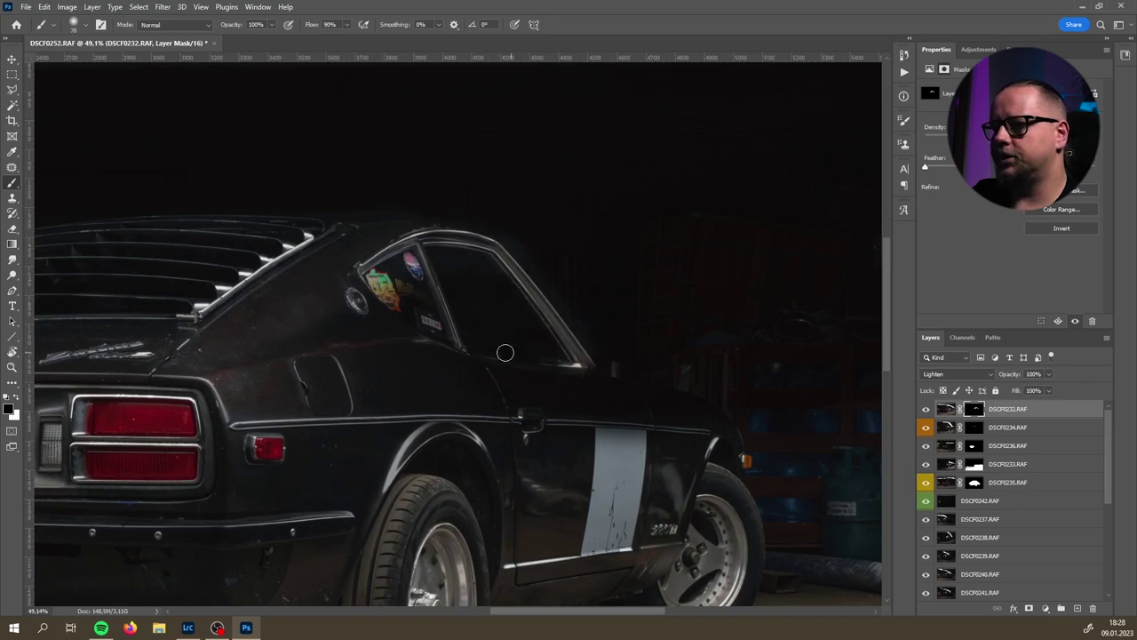
- Clean up the door glass and paint in the stickered rear quarter window with a white brush of about 133 px
{"action": "key", "text": "bracketright"}
{"action": "key", "text": "bracketright"}
{"action": "mouse_move", "coordinate": [494, 286]}
{"action": "left_mouse_down"}
{"action": "mouse_move", "coordinate": [447, 261]}
{"action": "mouse_move", "coordinate": [457, 292]}
{"action": "mouse_move", "coordinate": [406, 306]}
{"action": "mouse_move", "coordinate": [442, 328]}
{"action": "mouse_move", "coordinate": [391, 283]}
{"action": "mouse_move", "coordinate": [305, 305]}
{"action": "mouse_move", "coordinate": [418, 315]}
{"action": "left_mouse_up"}
{"action": "key", "text": "x"}
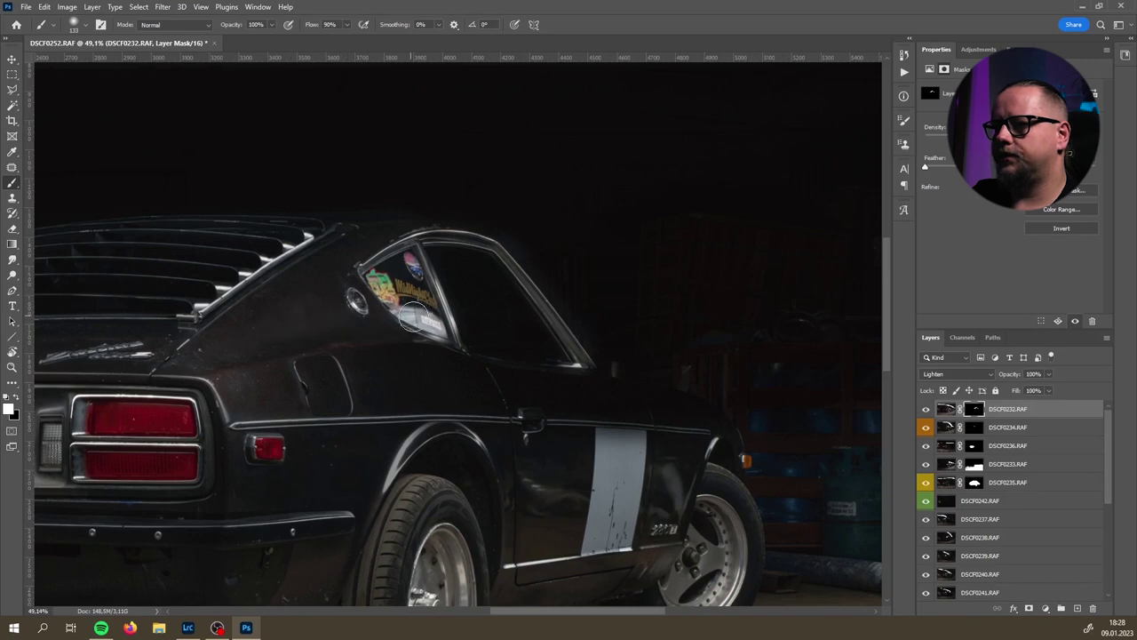
- Hide the rear quarter window's glass reflections on the mask with a black brush of about 81 px
{"action": "scroll", "coordinate": [414, 307], "scroll_direction": "up", "scroll_amount": 4}
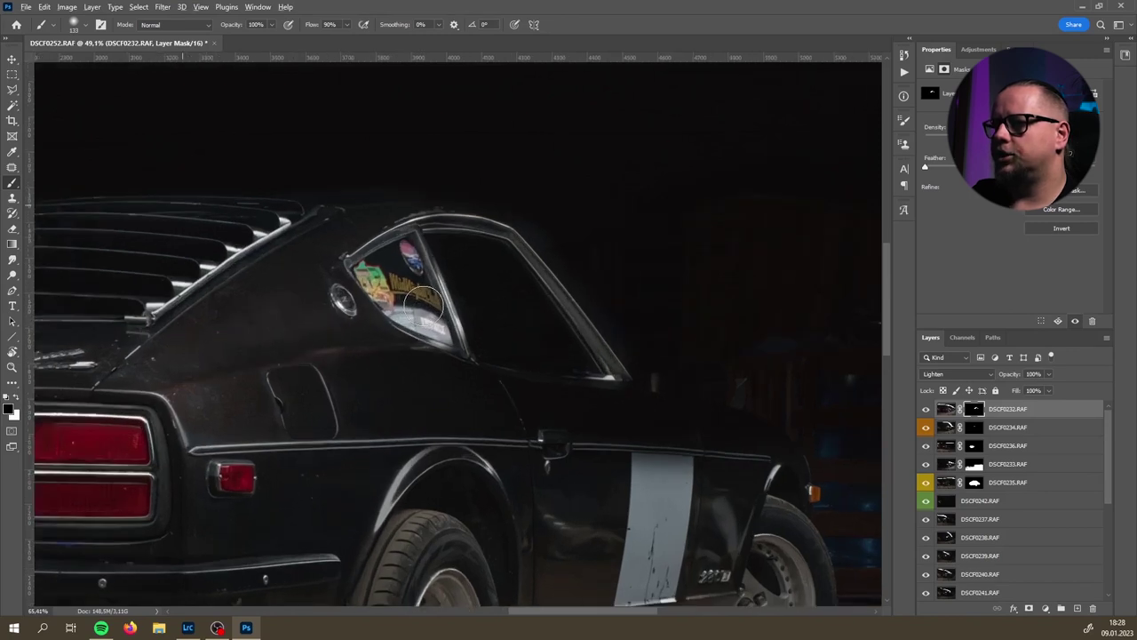
{"action": "left_click_drag", "start_coordinate": [363, 305], "coordinate": [462, 363]}
{"action": "mouse_move", "coordinate": [405, 229]}
{"action": "left_mouse_down"}
{"action": "mouse_move", "coordinate": [396, 213]}
{"action": "mouse_move", "coordinate": [328, 253]}
{"action": "mouse_move", "coordinate": [396, 310]}
{"action": "left_mouse_up"}
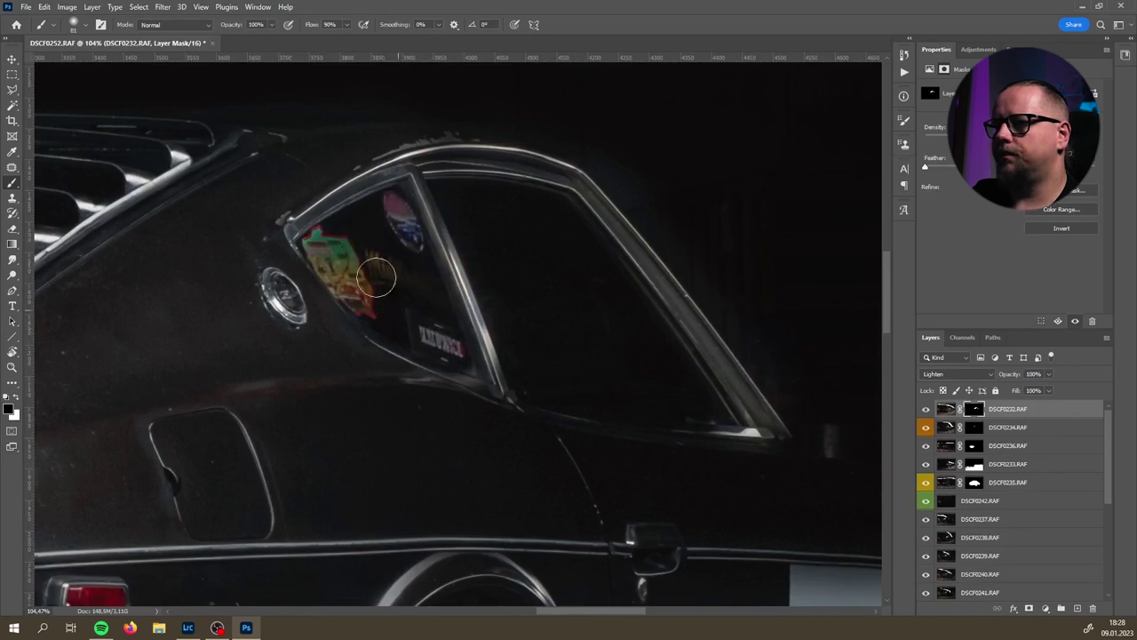
- Paint the pillar between the side windows and their upper frame white on the mask with a brush of about 41 px
{"action": "right_click", "coordinate": [431, 332], "text": "alt"}
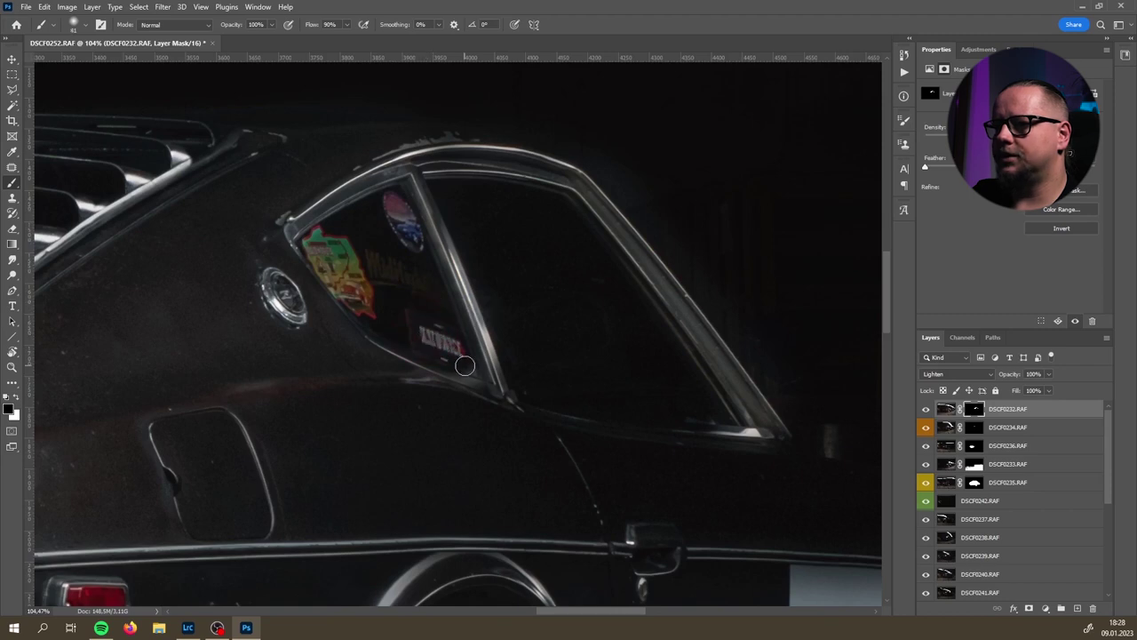
{"action": "key", "text": "x"}
{"action": "left_click", "coordinate": [496, 383]}
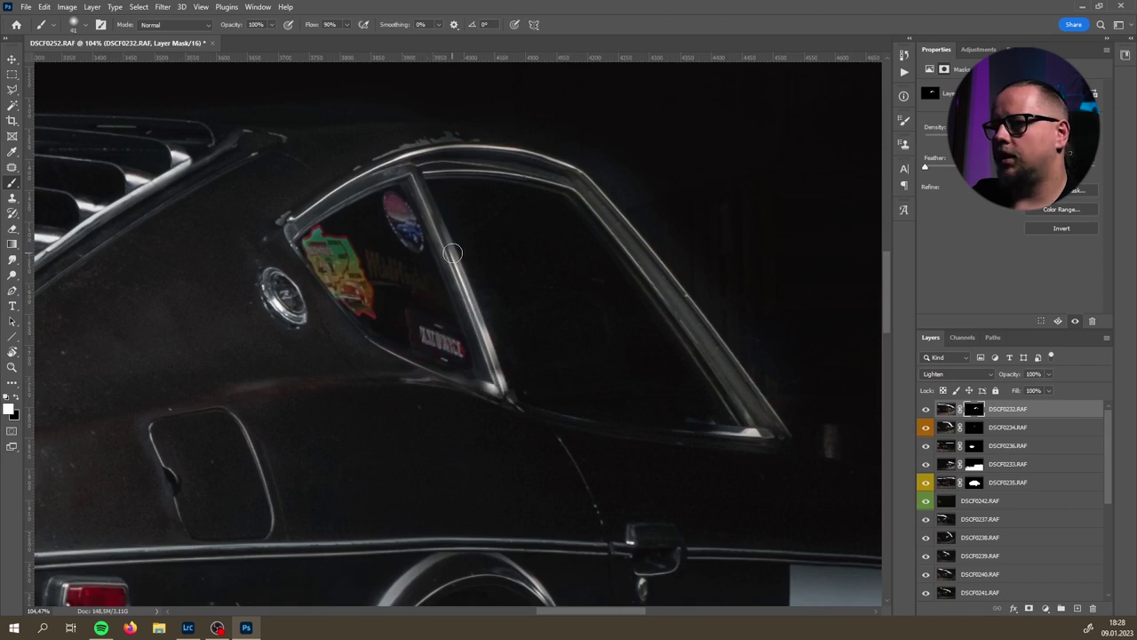
{"action": "left_click", "coordinate": [453, 260], "text": "shift"}
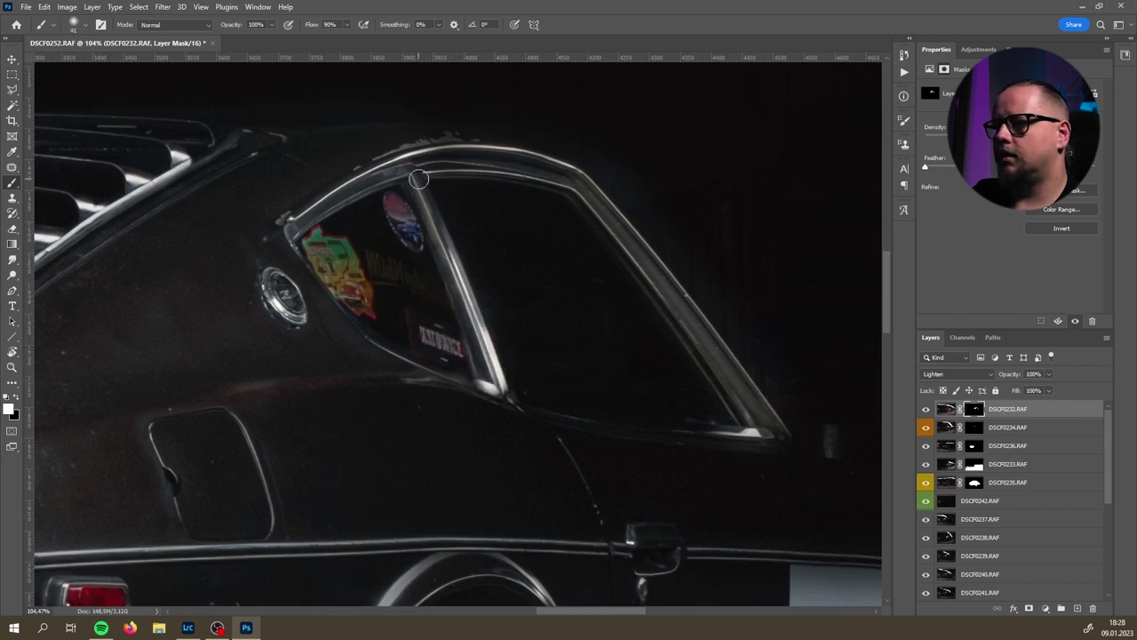
{"action": "left_click", "coordinate": [569, 178], "text": "shift"}
{"action": "left_click", "coordinate": [277, 234], "text": "shift"}
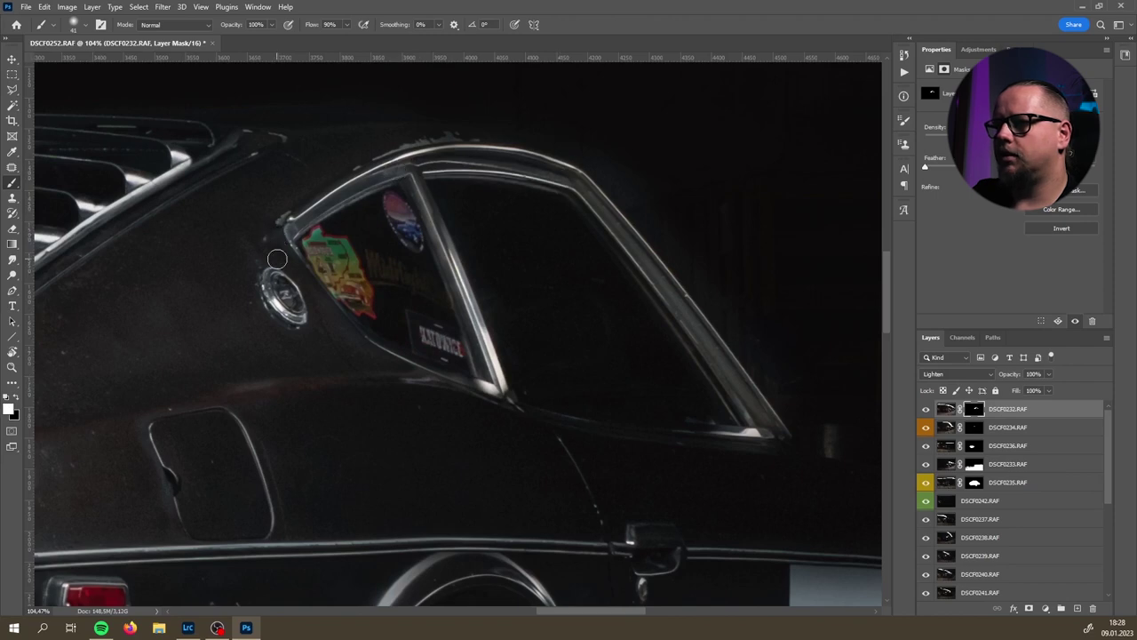
- Reveal the trim along the door window's lower edge with a straight white stroke of the same brush on the mask
{"action": "key", "text": "x"}
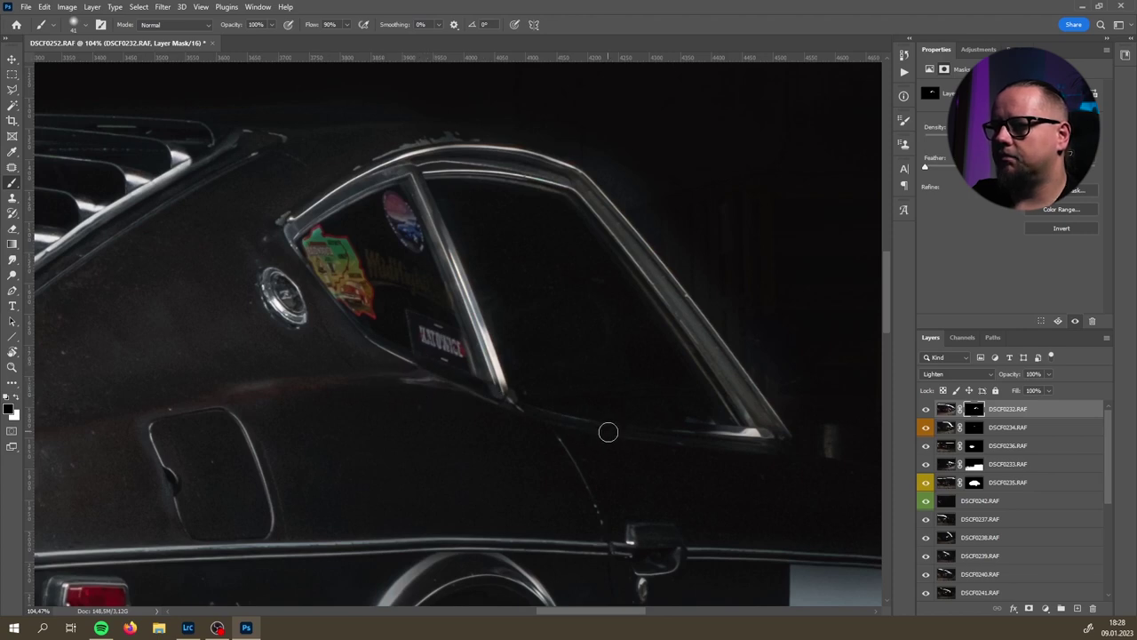
{"action": "key", "text": "x"}
{"action": "left_click", "coordinate": [510, 400]}
{"action": "left_click", "coordinate": [667, 439], "text": "shift"}
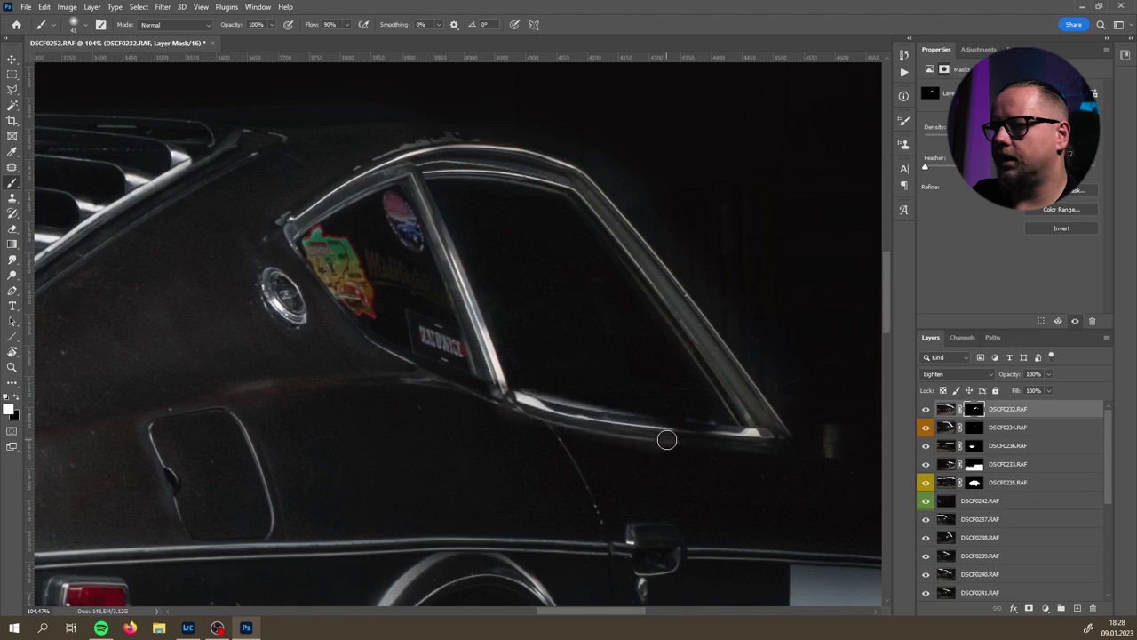
- Extend the white mask stroke along the door window's lower trim to its front corner and try black and white corrections at the rear end
{"action": "left_click", "coordinate": [777, 439], "text": "shift"}
{"action": "key", "text": "x"}
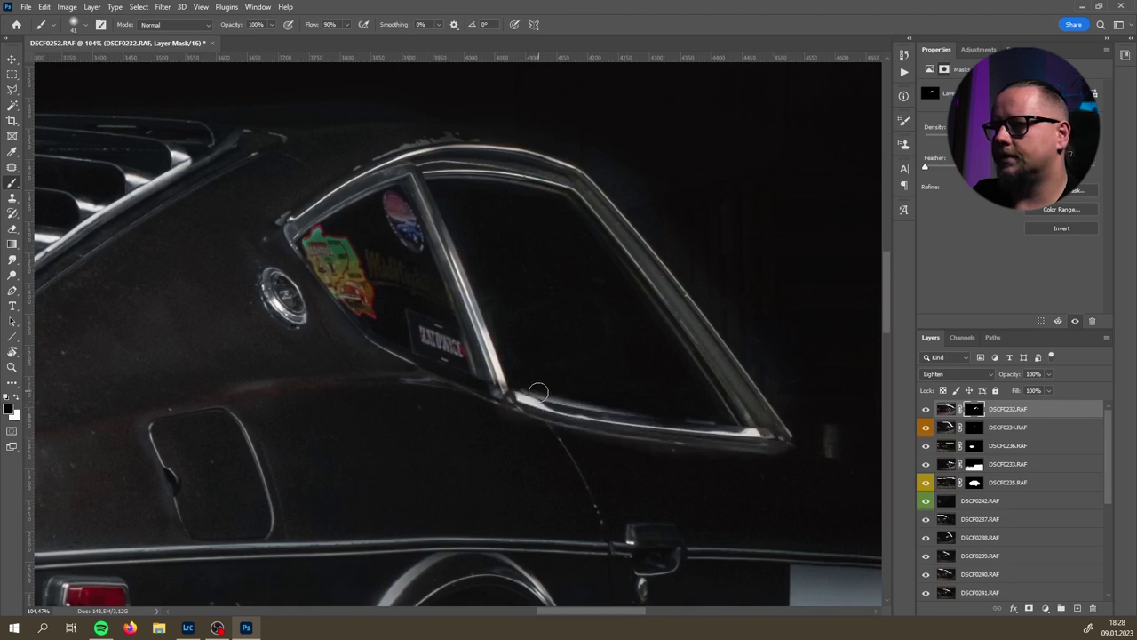
{"action": "left_click", "coordinate": [508, 396], "text": "shift"}
{"action": "key", "text": "x"}
{"action": "left_click", "coordinate": [594, 441], "text": "shift"}
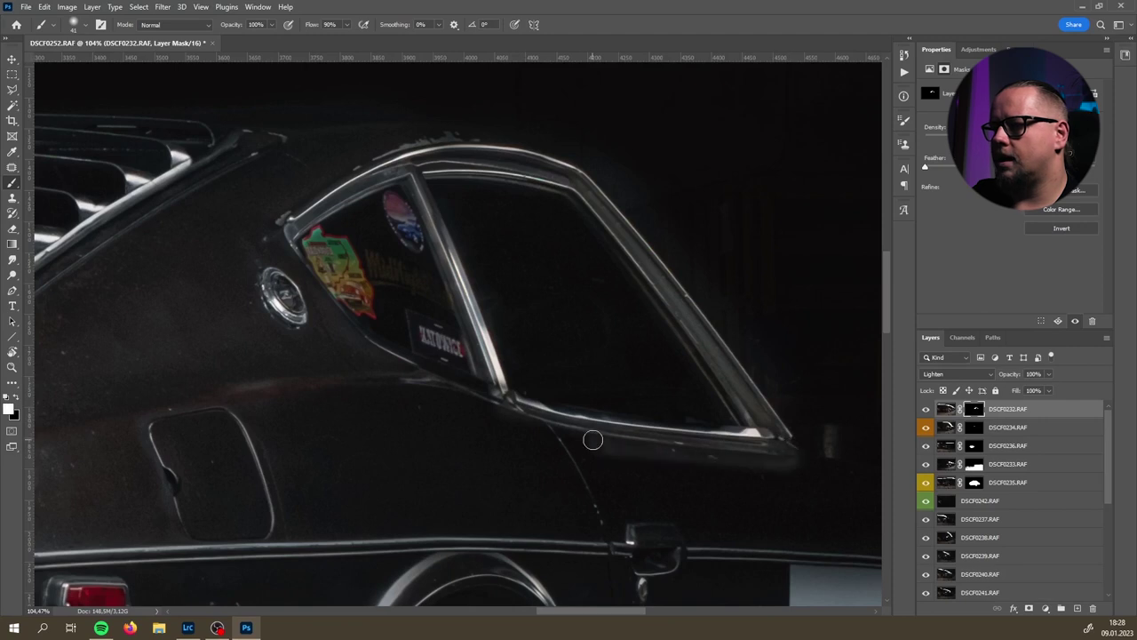
{"action": "key", "text": "ctrl+z"}
- Hide the spill below the door window's lower trim and beyond its front corner with black strokes on the mask
{"action": "left_click_drag", "start_coordinate": [606, 452], "coordinate": [501, 415]}
{"action": "left_click_drag", "start_coordinate": [608, 429], "coordinate": [521, 432]}
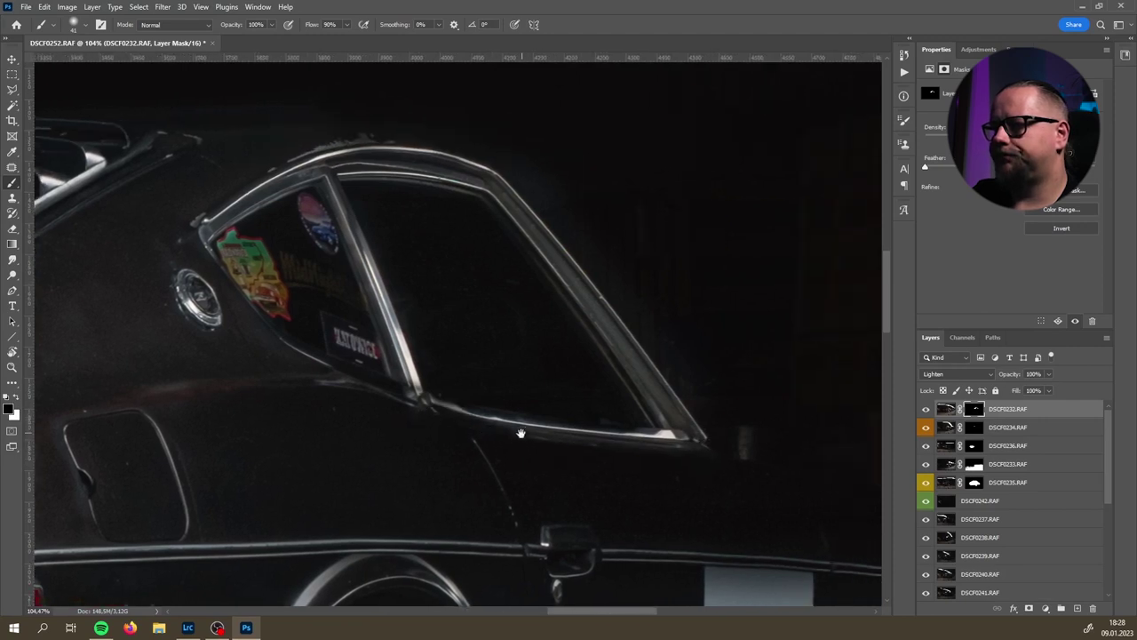
{"action": "left_click_drag", "start_coordinate": [716, 437], "coordinate": [710, 401]}
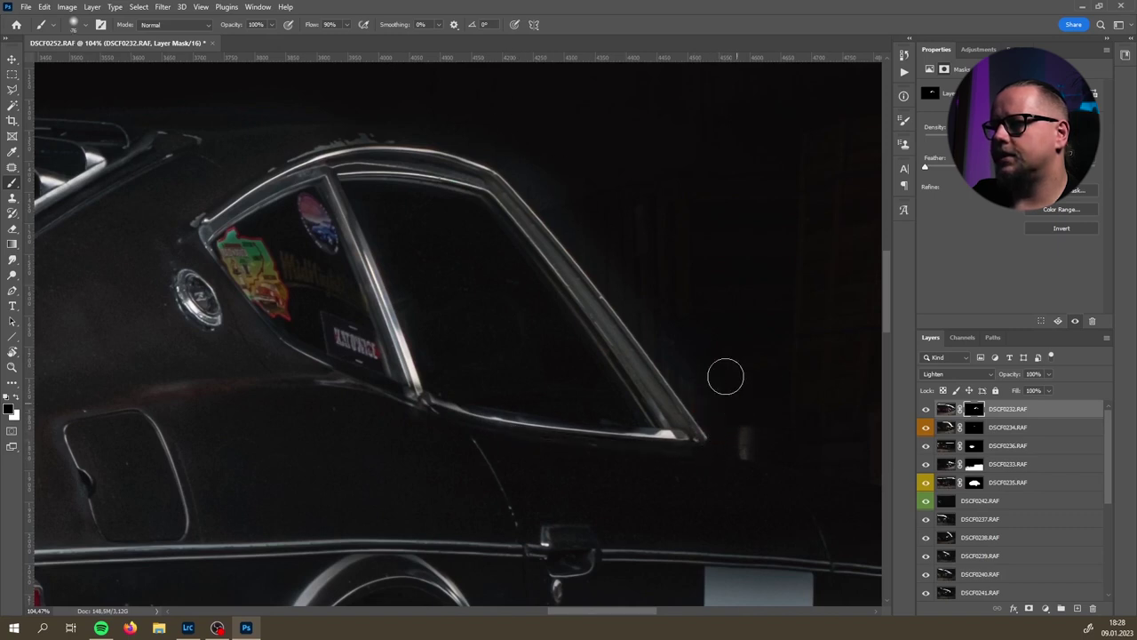
- Hide the background glow along the windshield pillar and above the roof and louvers with a black brush of about 76 px on the mask
{"action": "left_click_drag", "start_coordinate": [651, 298], "coordinate": [659, 369]}
{"action": "scroll", "coordinate": [659, 369], "scroll_direction": "up", "scroll_amount": 3}
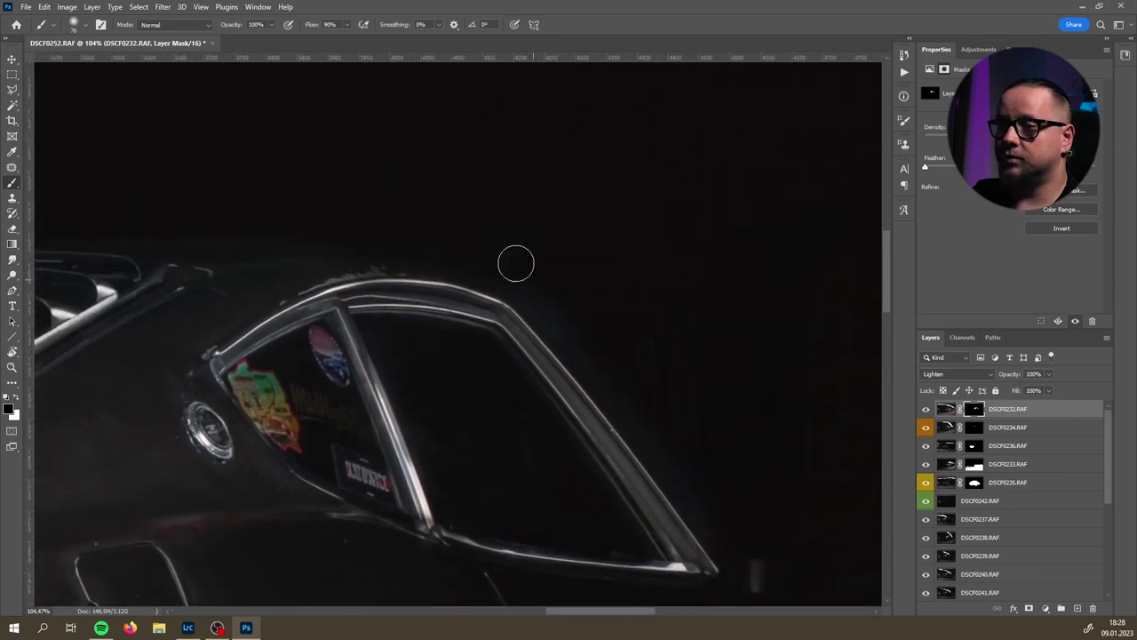
{"action": "left_click_drag", "start_coordinate": [658, 431], "coordinate": [602, 370]}
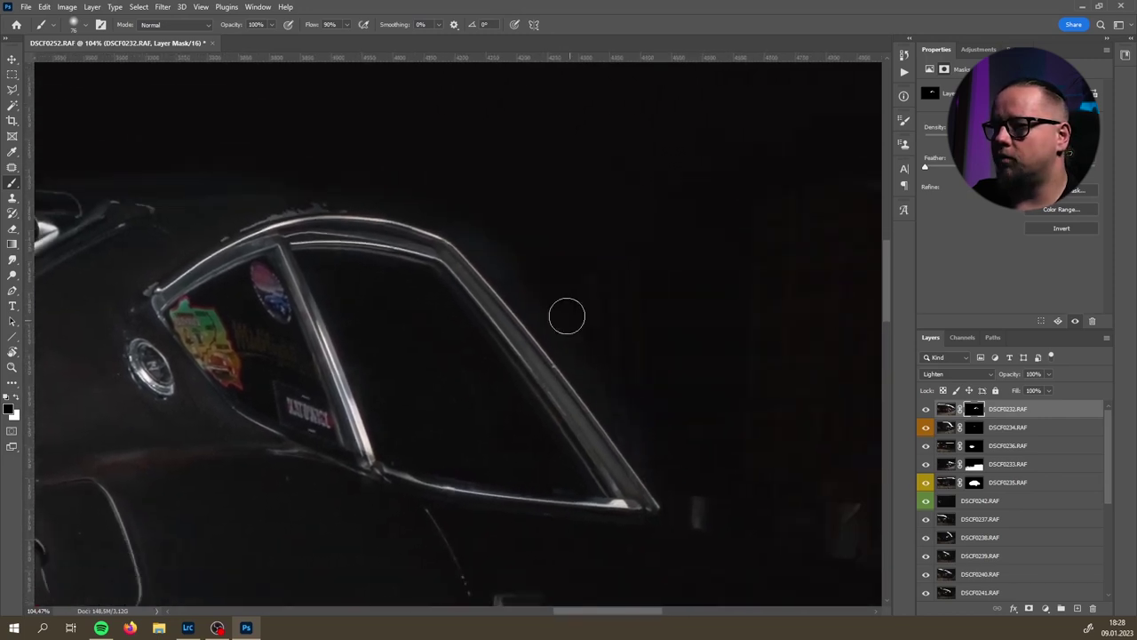
{"action": "left_click_drag", "start_coordinate": [476, 239], "coordinate": [439, 205]}
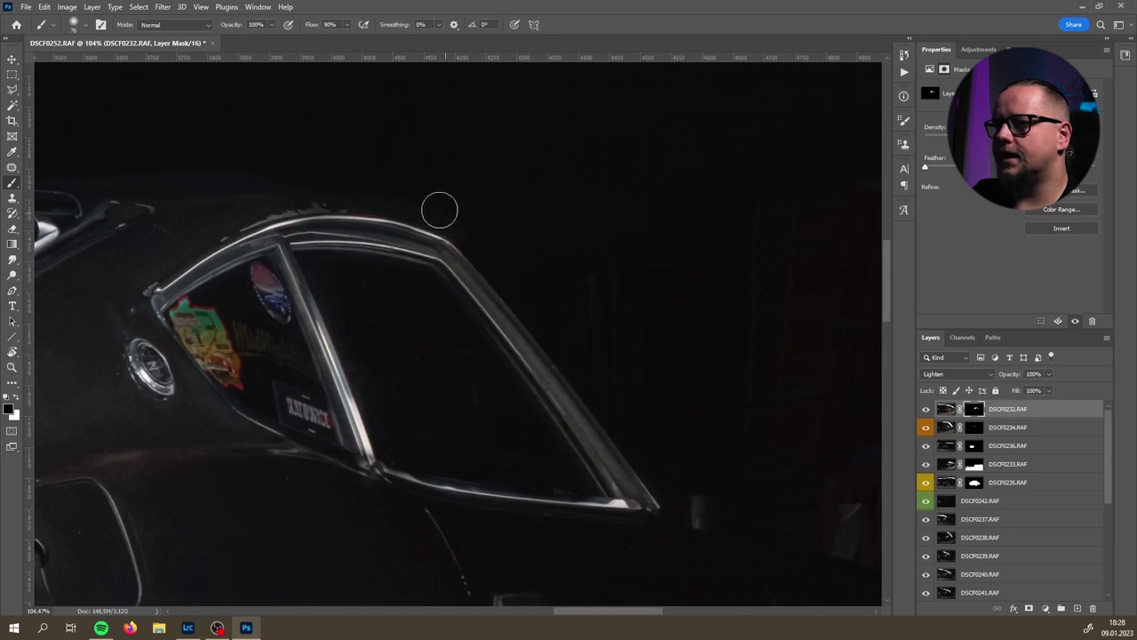
{"action": "left_click_drag", "start_coordinate": [505, 279], "coordinate": [670, 415]}
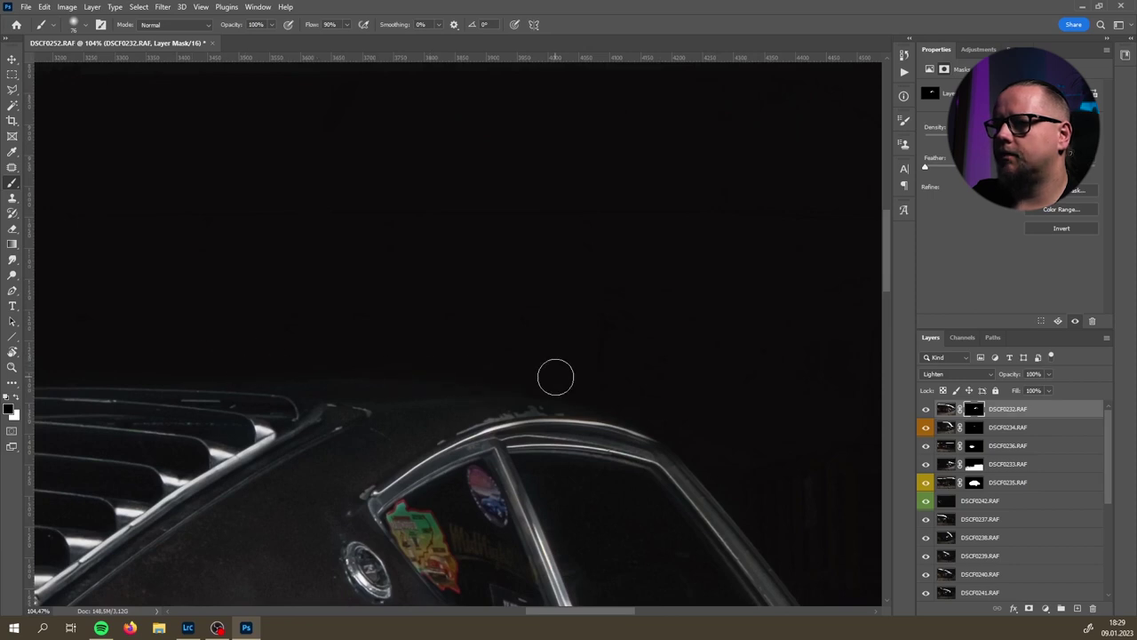
{"action": "left_click_drag", "start_coordinate": [366, 332], "coordinate": [509, 334]}
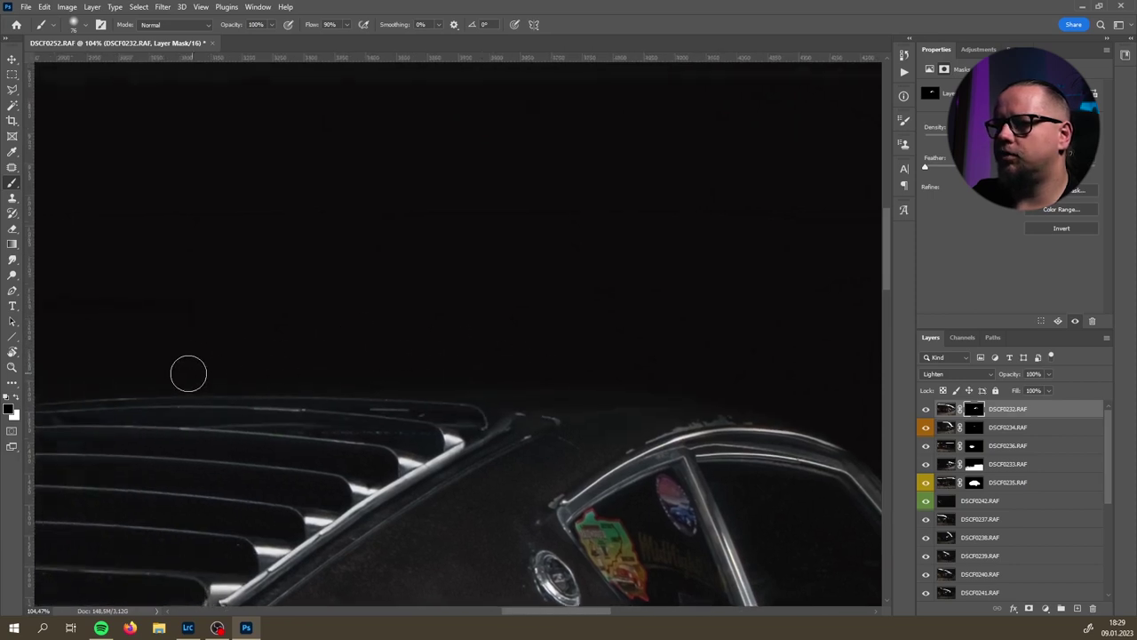
{"action": "left_click_drag", "start_coordinate": [134, 370], "coordinate": [490, 350]}
- Compare the whole image with and without layer DSCF0232.RAF by switching its visibility off and on several times
{"action": "scroll", "coordinate": [444, 351], "scroll_direction": "down", "scroll_amount": 5}
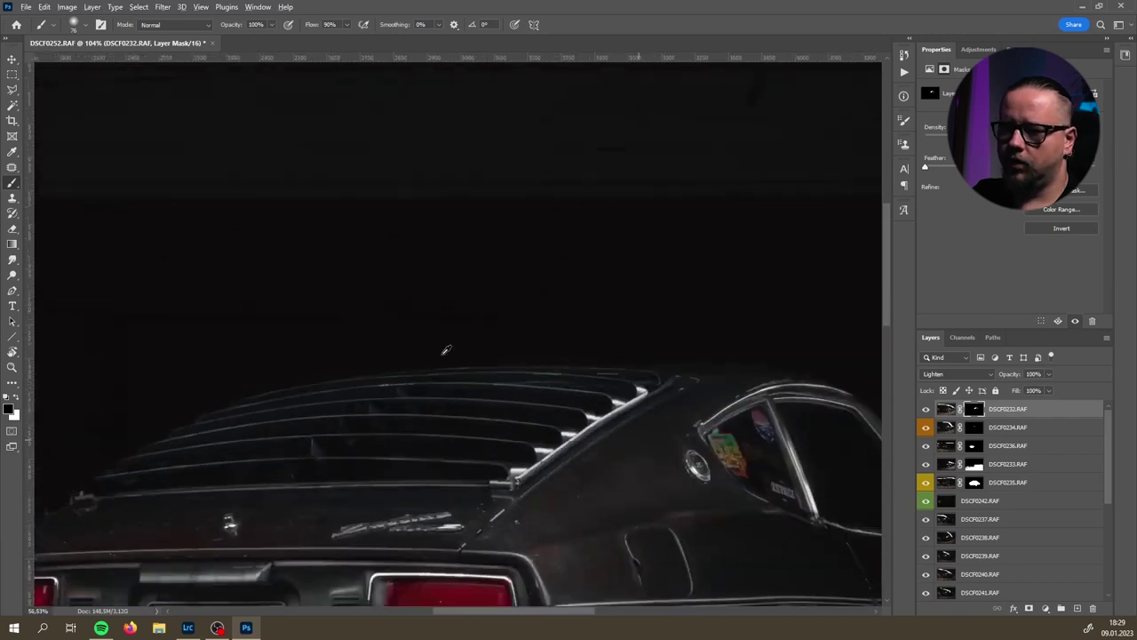
{"action": "scroll", "coordinate": [441, 368], "scroll_direction": "down", "scroll_amount": 2}
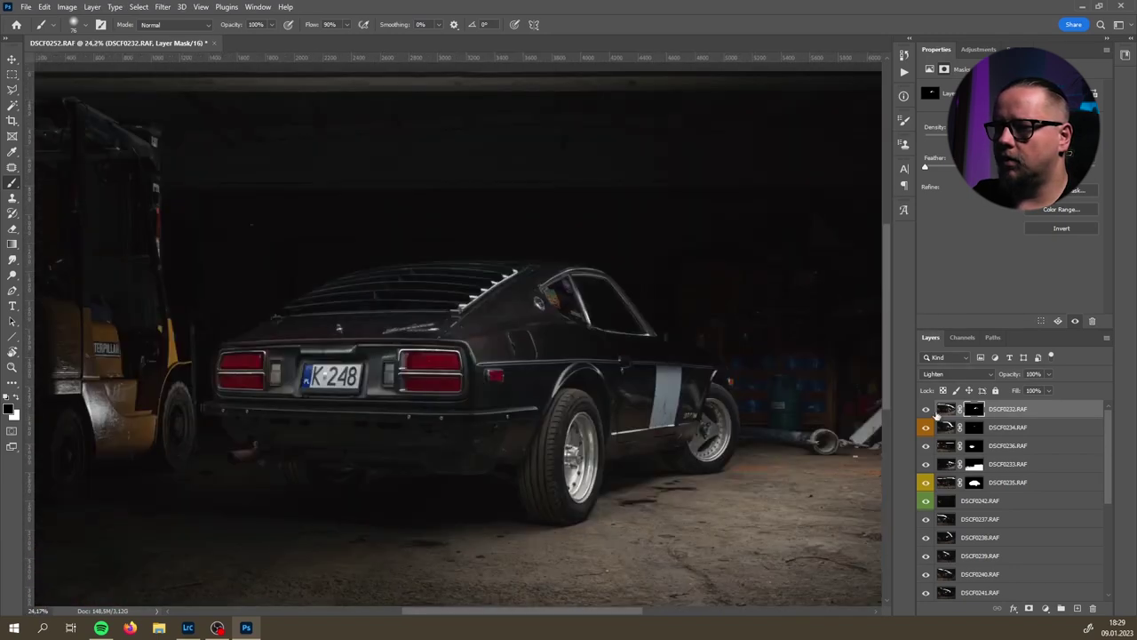
{"action": "left_click", "coordinate": [925, 410]}
{"action": "left_click", "coordinate": [924, 410]}
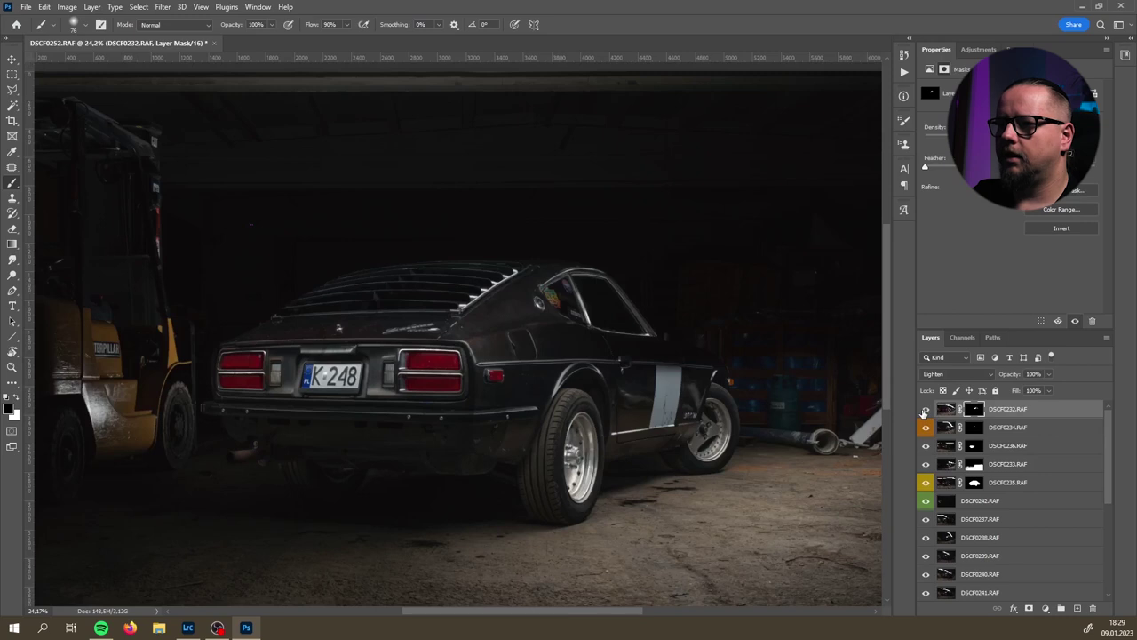
{"action": "left_click", "coordinate": [925, 409]}
{"action": "left_click", "coordinate": [924, 409]}
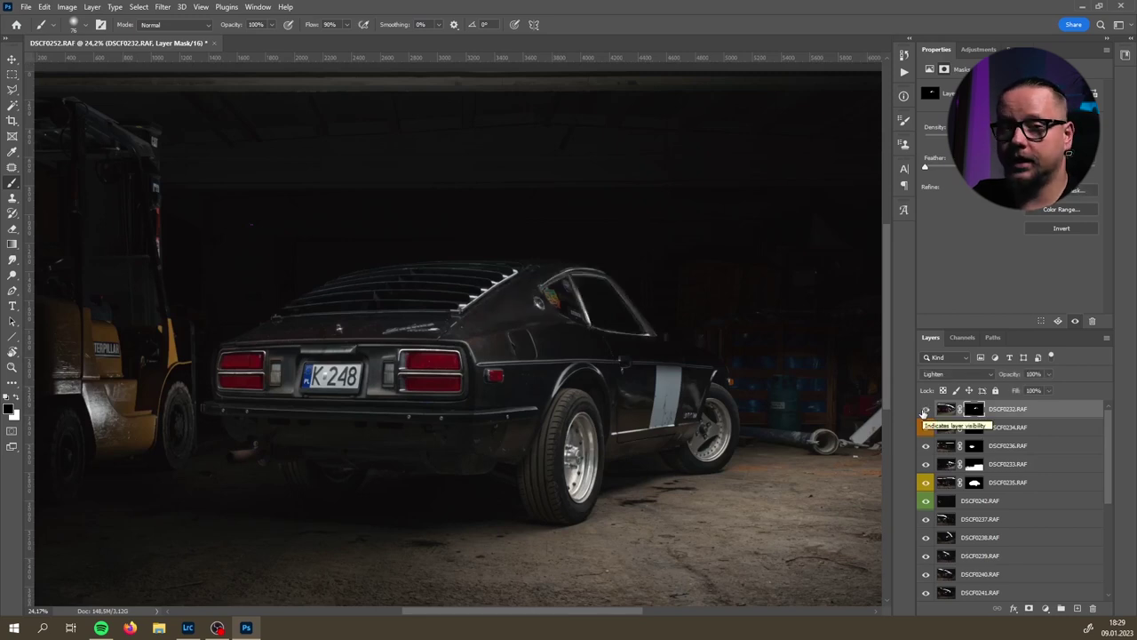
{"action": "left_click", "coordinate": [924, 410]}
{"action": "left_click", "coordinate": [925, 411]}
{"action": "left_click", "coordinate": [924, 412]}
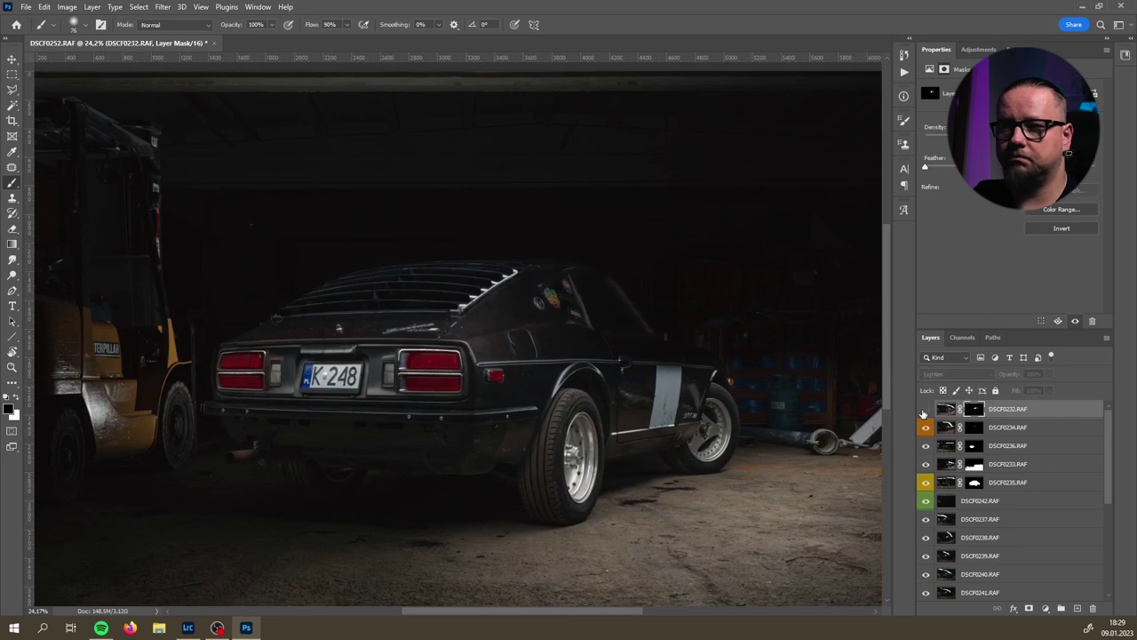
{"action": "left_click", "coordinate": [925, 410]}
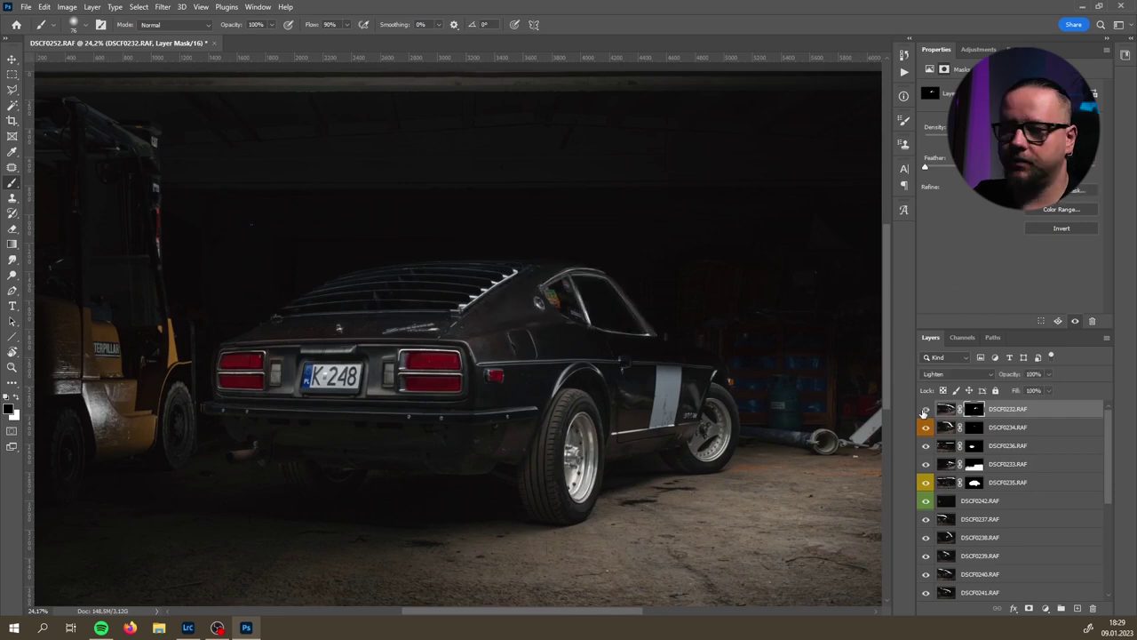
- Set the opacity of layer DSCF0232.RAF to 60% and check the effect by switching its visibility off and on
{"action": "left_click", "coordinate": [1063, 411]}
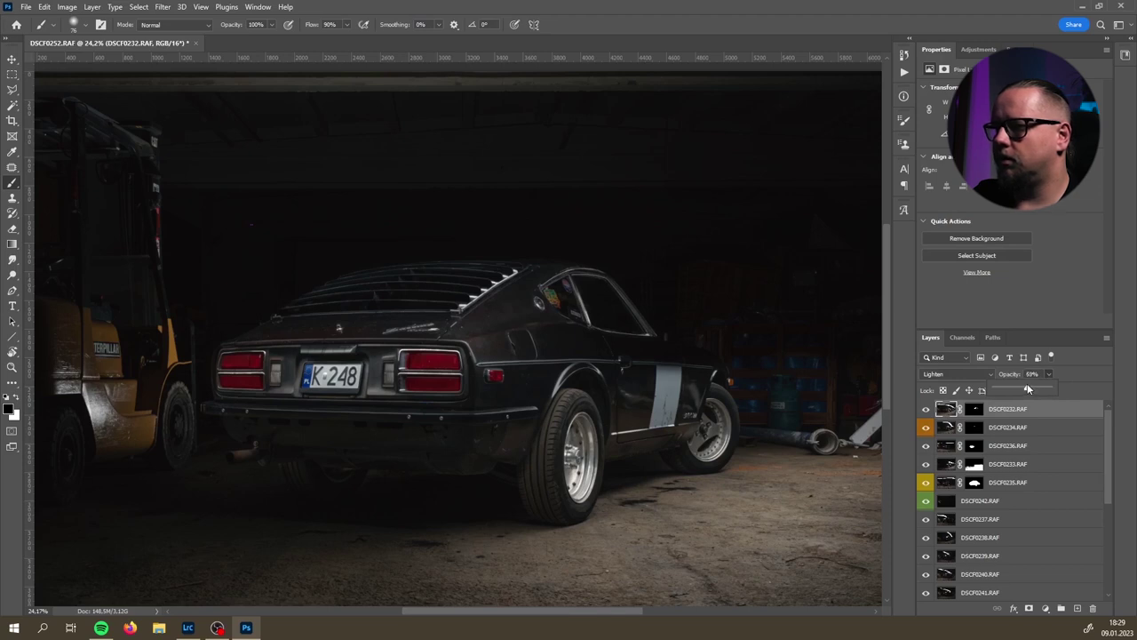
{"action": "left_click", "coordinate": [1036, 374]}
{"action": "type", "text": "60"}
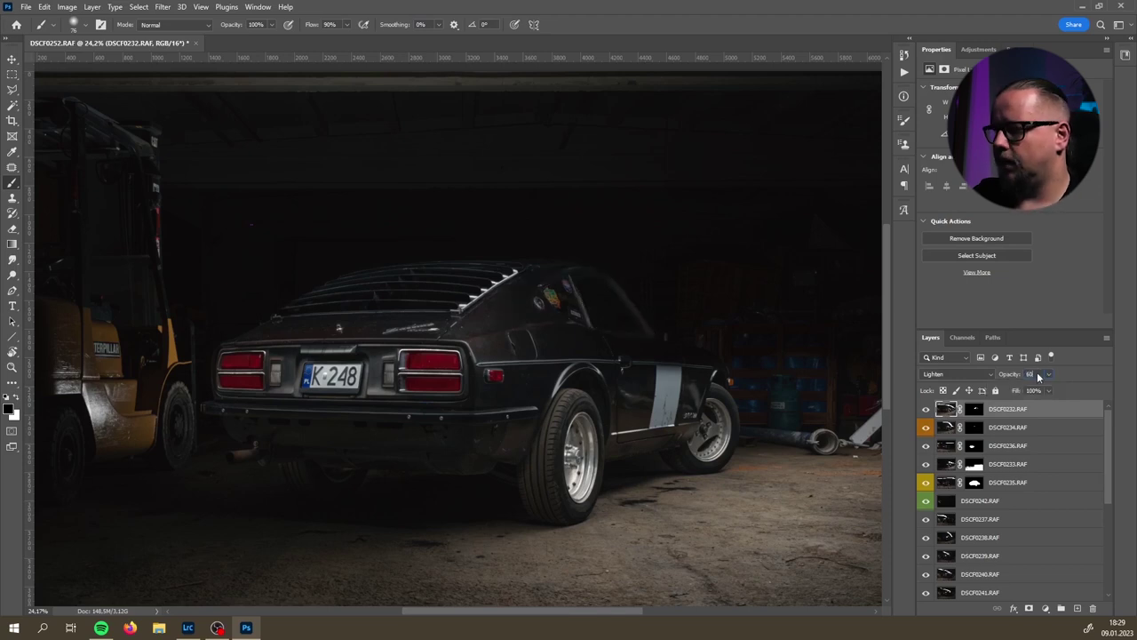
{"action": "left_click", "coordinate": [928, 414]}
{"action": "left_click", "coordinate": [928, 414]}
{"action": "left_click", "coordinate": [928, 414]}
{"action": "left_click", "coordinate": [929, 414]}
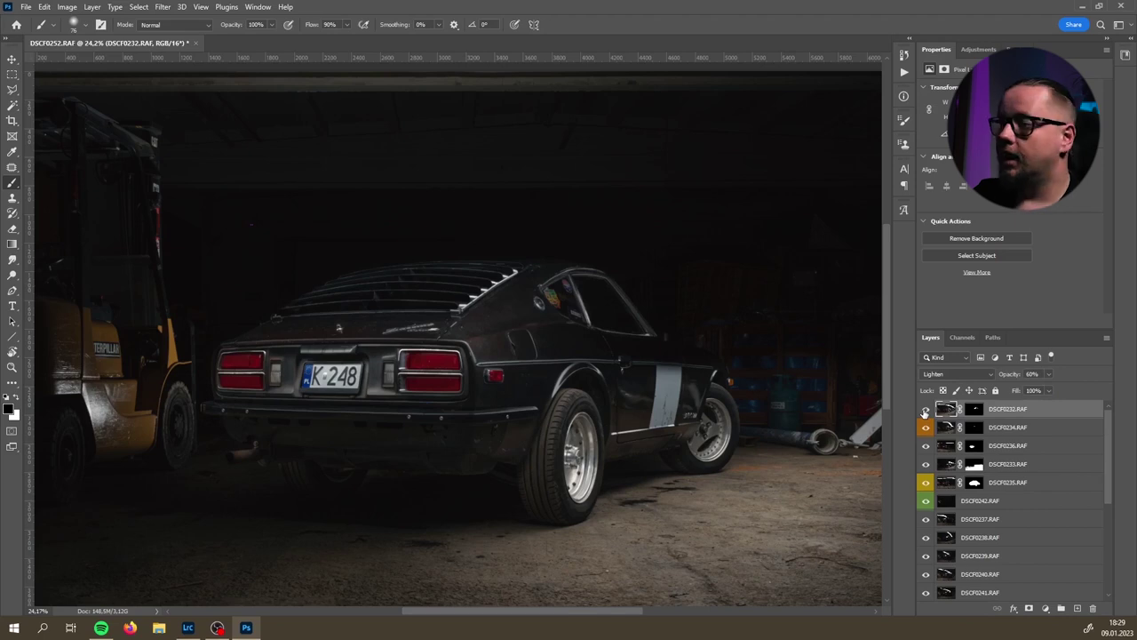
- Move layer DSCF0237.RAF to the top of the stack and give it an inverted, fully black layer mask
{"action": "scroll", "coordinate": [1013, 462], "scroll_direction": "down", "scroll_amount": 3}
{"action": "left_click_drag", "start_coordinate": [978, 466], "coordinate": [993, 408]}
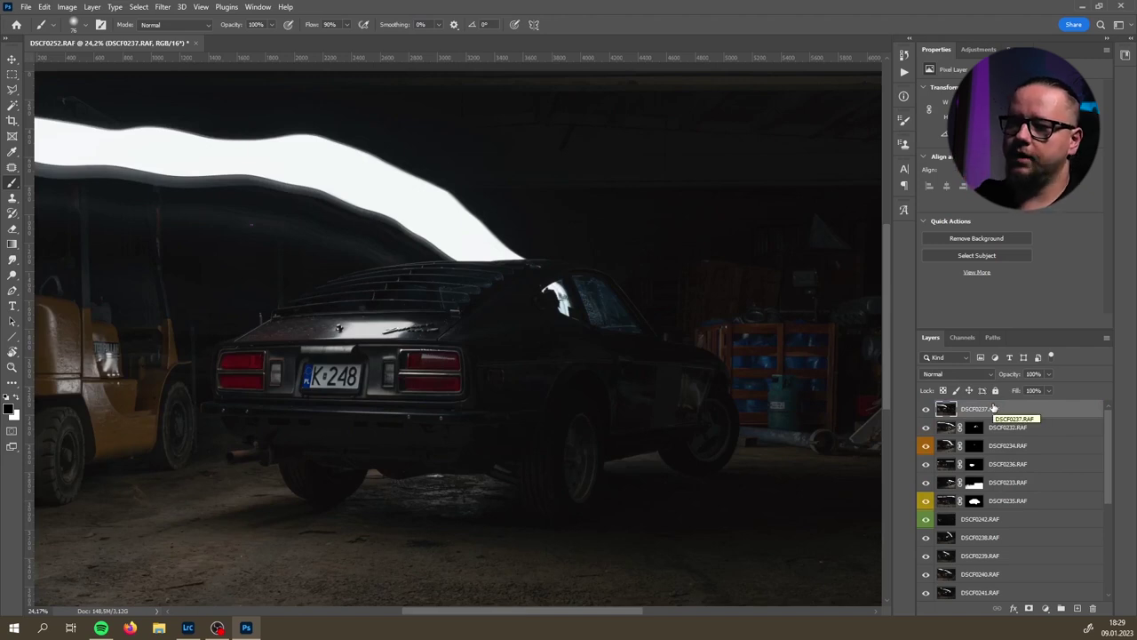
{"action": "scroll", "coordinate": [290, 511], "scroll_direction": "down", "scroll_amount": 2}
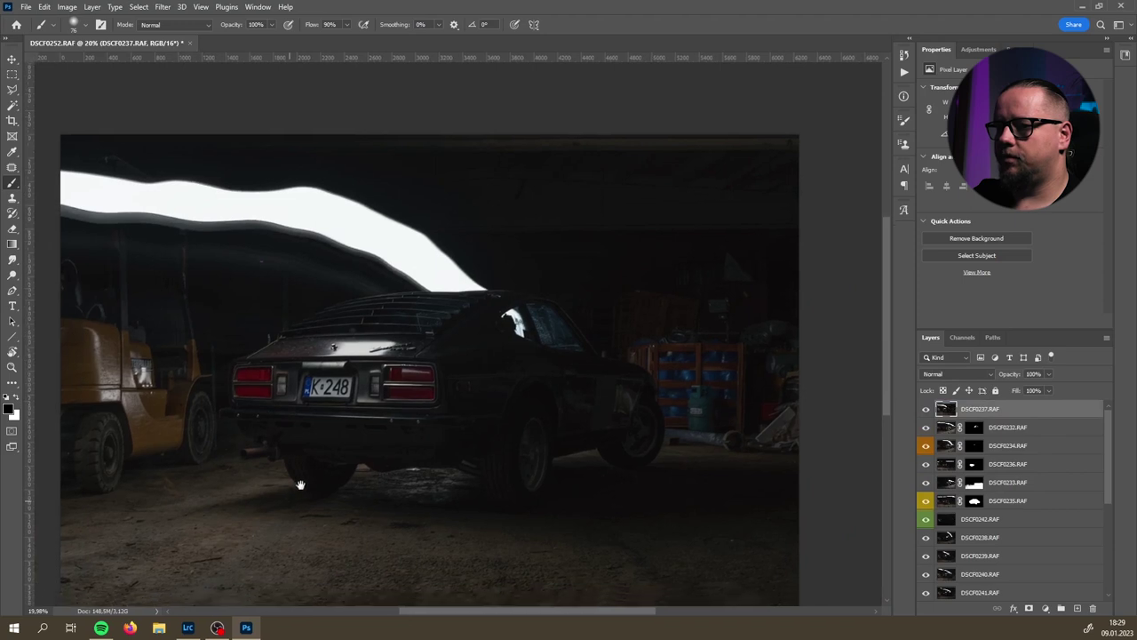
{"action": "scroll", "coordinate": [584, 490], "scroll_direction": "down", "scroll_amount": 1}
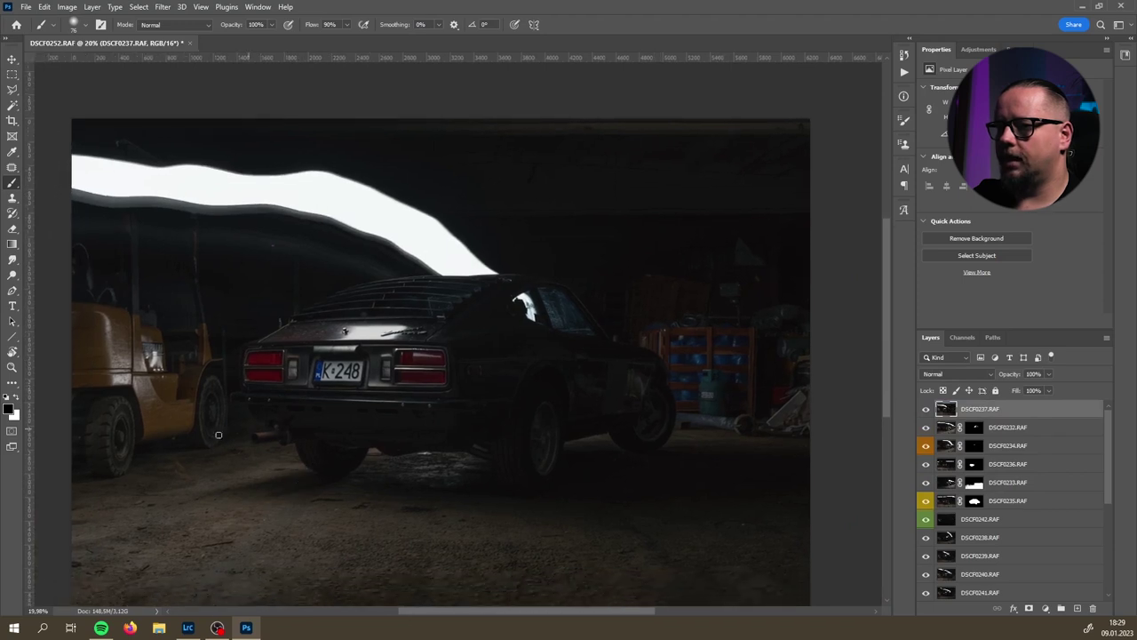
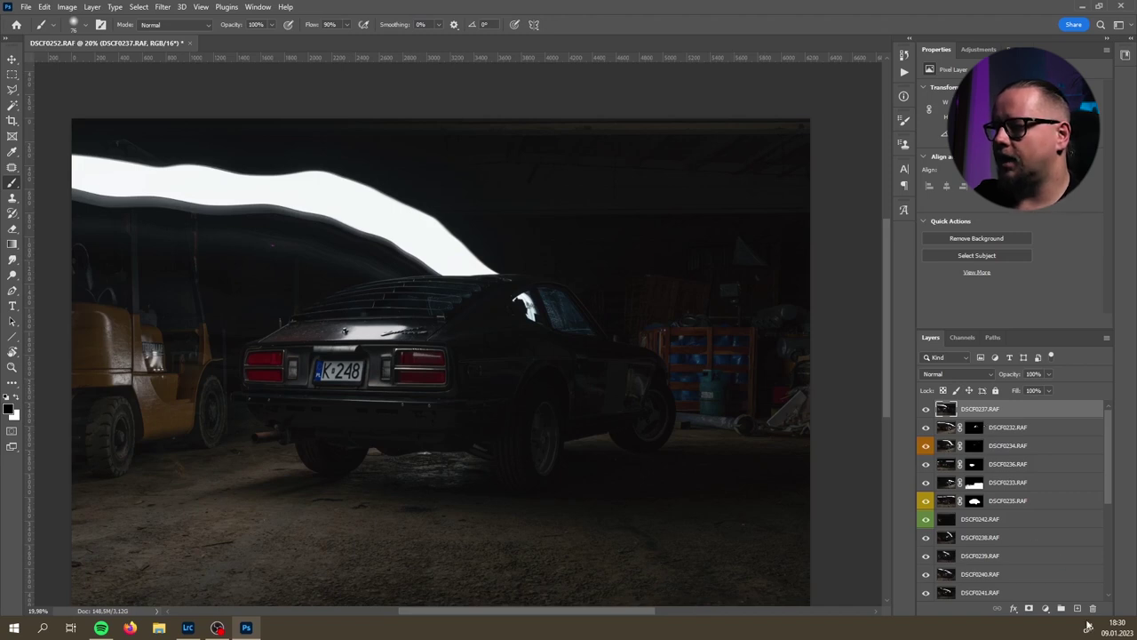
{"action": "left_click", "coordinate": [1037, 608]}
{"action": "key", "text": "ctrl+i"}
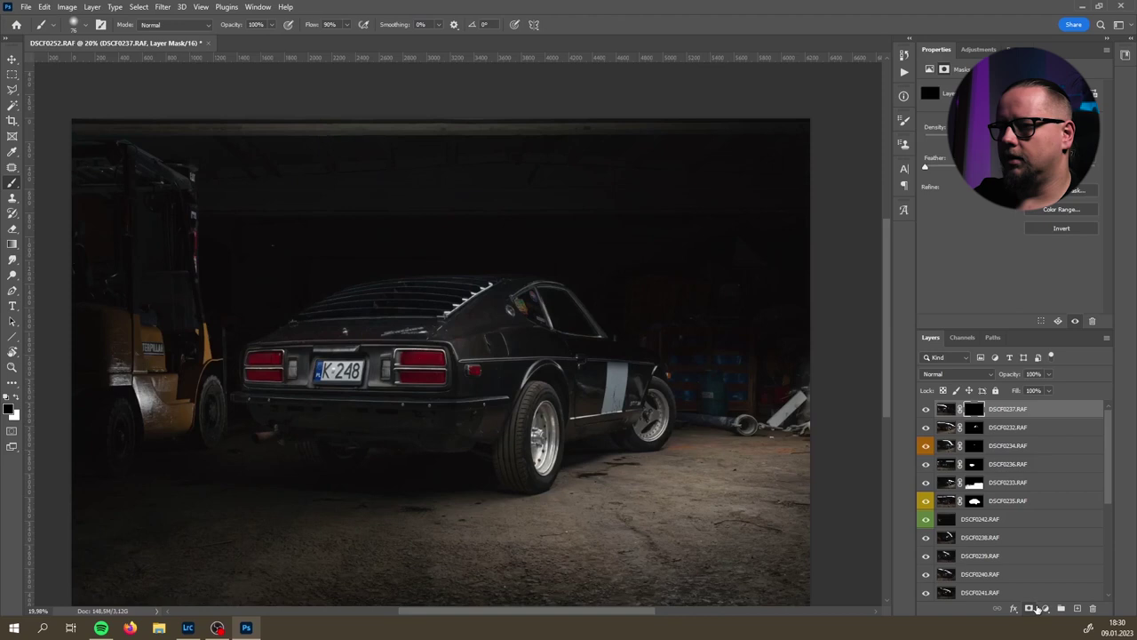
- Reveal DSCF0237.RAF's garage floor and background crates with a white brush of about 1137 px on the mask
{"action": "key", "text": "bracketright"}
{"action": "key", "text": "bracketright"}
{"action": "key", "text": "bracketright"}
{"action": "key", "text": "bracketright"}
{"action": "key", "text": "x"}
{"action": "mouse_move", "coordinate": [333, 552]}
{"action": "left_mouse_down"}
{"action": "mouse_move", "coordinate": [52, 556]}
{"action": "mouse_move", "coordinate": [359, 560]}
{"action": "mouse_move", "coordinate": [249, 554]}
{"action": "left_mouse_up"}
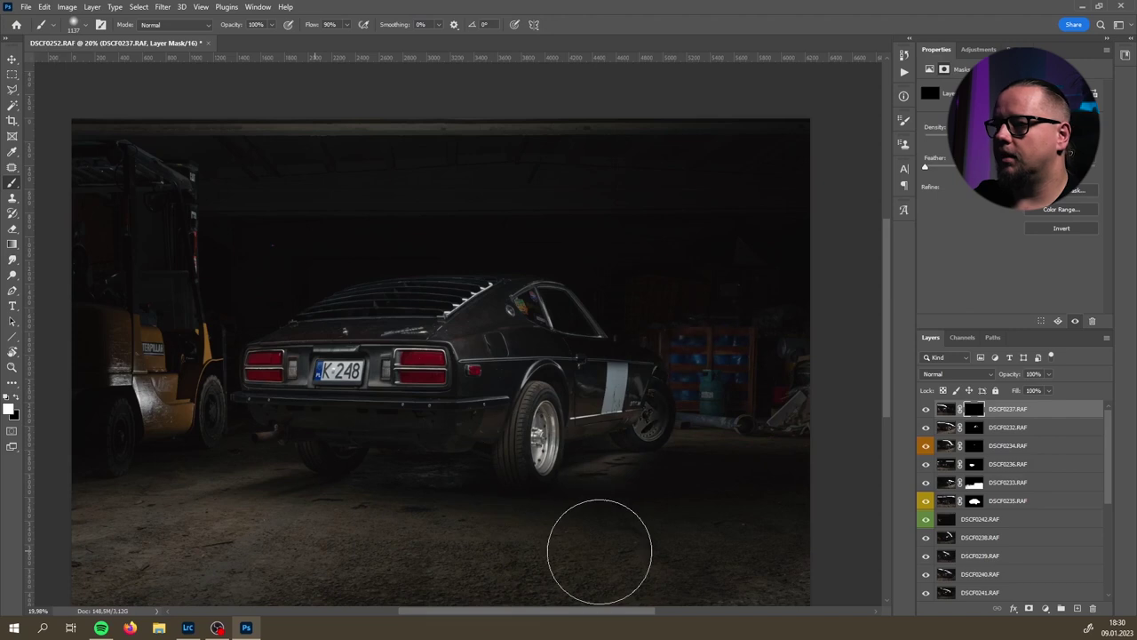
- Hide the layer's floor beside the car, the area around the pipes and the foreground with a black brush of about 1137 px on the mask
{"action": "key", "text": "x"}
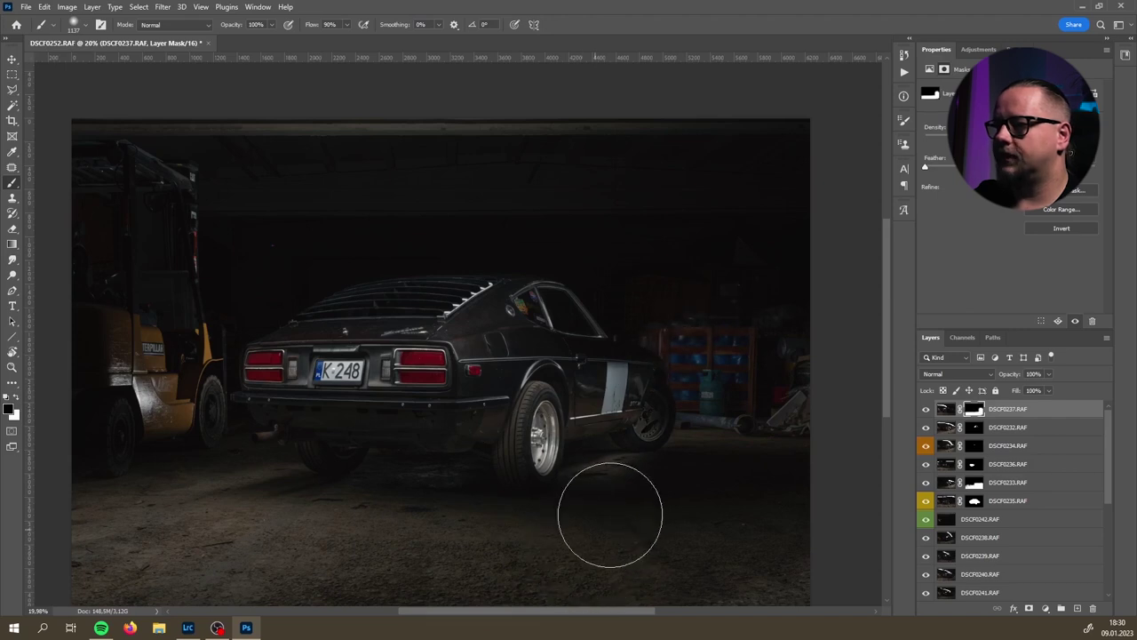
{"action": "mouse_move", "coordinate": [515, 521]}
{"action": "left_mouse_down"}
{"action": "mouse_move", "coordinate": [663, 510]}
{"action": "mouse_move", "coordinate": [615, 549]}
{"action": "left_mouse_up"}
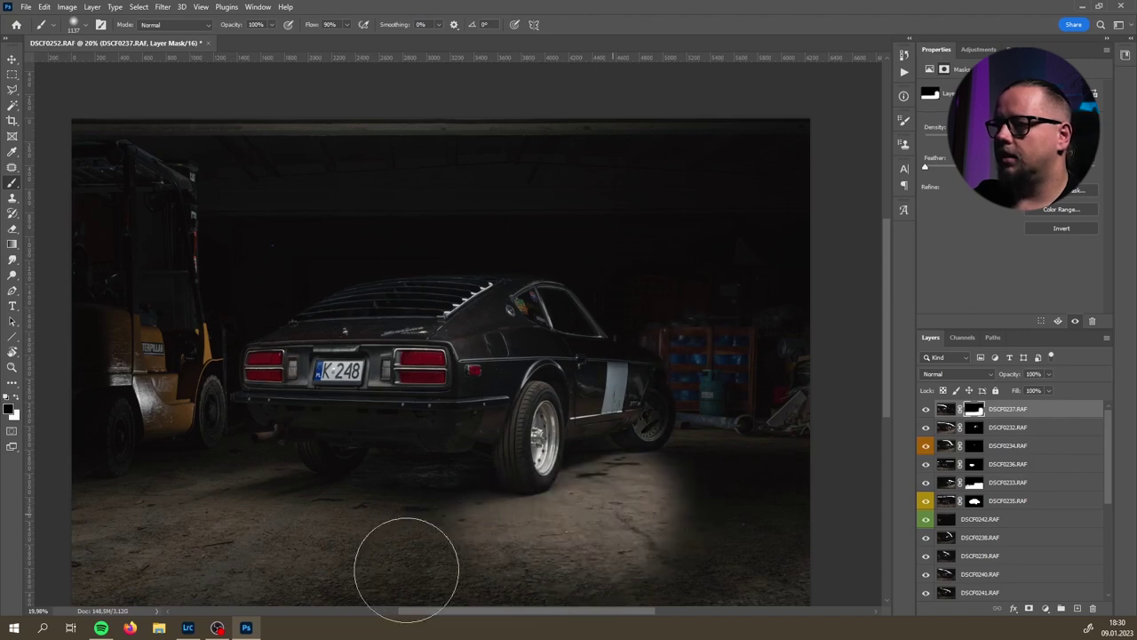
{"action": "mouse_move", "coordinate": [754, 498]}
{"action": "left_mouse_down"}
{"action": "mouse_move", "coordinate": [803, 498]}
{"action": "mouse_move", "coordinate": [772, 499]}
{"action": "mouse_move", "coordinate": [749, 353]}
{"action": "mouse_move", "coordinate": [746, 405]}
{"action": "left_mouse_up"}
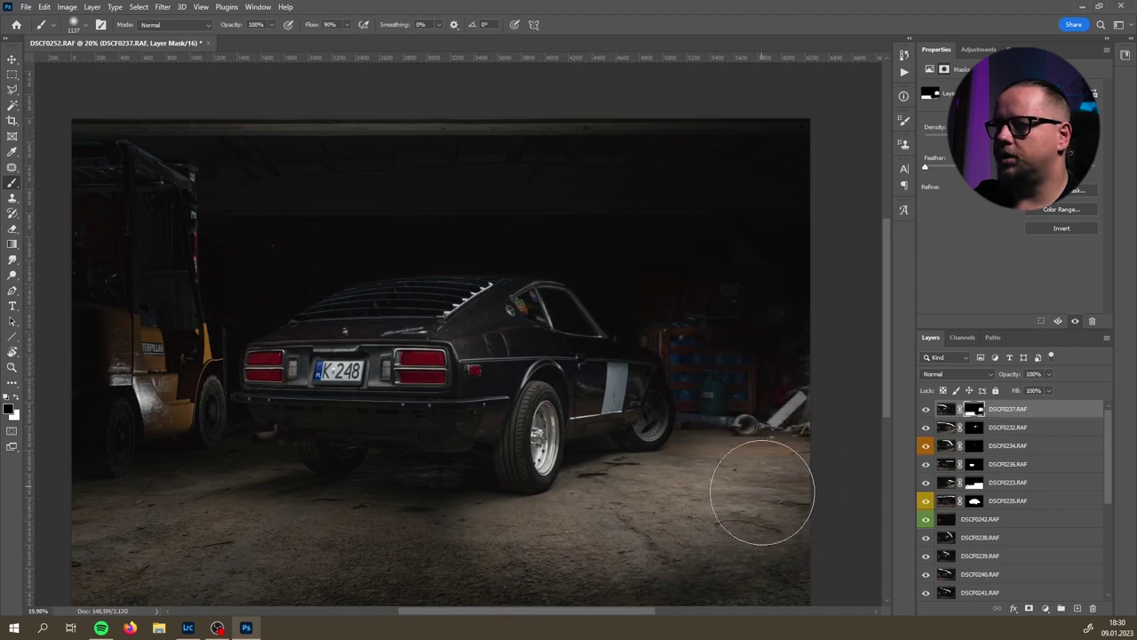
{"action": "mouse_move", "coordinate": [449, 565]}
{"action": "left_mouse_down"}
{"action": "mouse_move", "coordinate": [431, 539]}
{"action": "mouse_move", "coordinate": [315, 524]}
{"action": "mouse_move", "coordinate": [134, 523]}
{"action": "mouse_move", "coordinate": [12, 546]}
{"action": "left_mouse_up"}
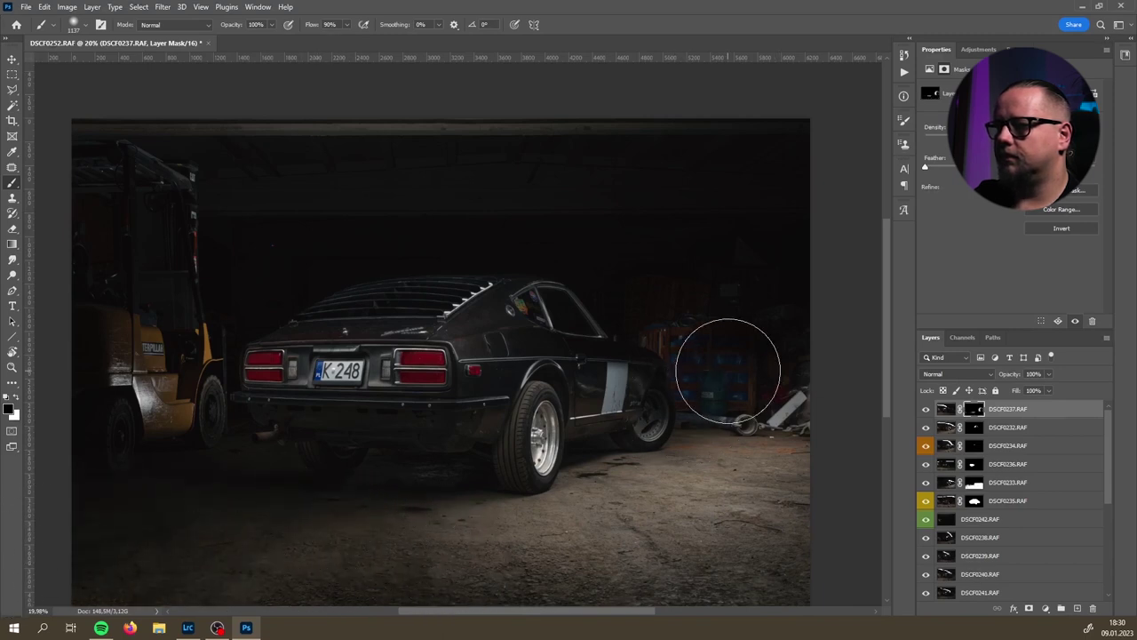
- Paint the background crates and the floor behind and under the car's rear back in with a white brush of about 826 px
{"action": "key", "text": "x"}
{"action": "mouse_move", "coordinate": [780, 366]}
{"action": "left_mouse_down"}
{"action": "mouse_move", "coordinate": [698, 349]}
{"action": "mouse_move", "coordinate": [691, 334]}
{"action": "mouse_move", "coordinate": [768, 325]}
{"action": "mouse_move", "coordinate": [753, 439]}
{"action": "mouse_move", "coordinate": [755, 398]}
{"action": "mouse_move", "coordinate": [729, 395]}
{"action": "mouse_move", "coordinate": [932, 406]}
{"action": "mouse_move", "coordinate": [814, 399]}
{"action": "mouse_move", "coordinate": [742, 379]}
{"action": "mouse_move", "coordinate": [782, 391]}
{"action": "left_mouse_up"}
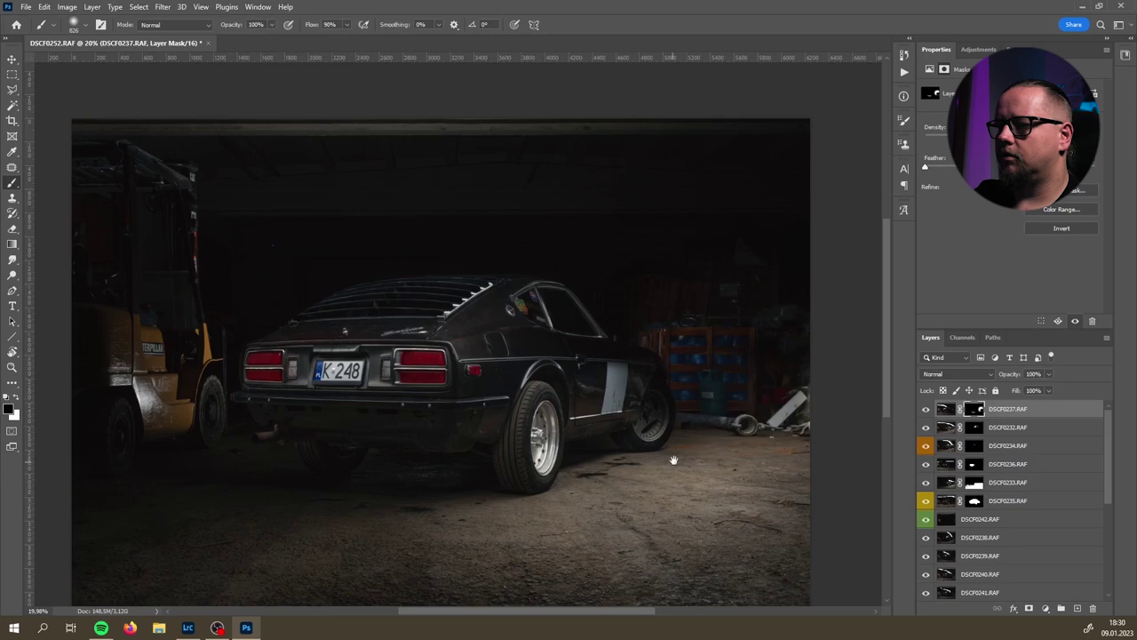
{"action": "left_click_drag", "start_coordinate": [674, 460], "coordinate": [801, 411]}
{"action": "mouse_move", "coordinate": [385, 423]}
{"action": "left_mouse_down"}
{"action": "mouse_move", "coordinate": [309, 423]}
{"action": "mouse_move", "coordinate": [576, 448]}
{"action": "mouse_move", "coordinate": [308, 461]}
{"action": "mouse_move", "coordinate": [447, 491]}
{"action": "mouse_move", "coordinate": [440, 510]}
{"action": "mouse_move", "coordinate": [543, 519]}
{"action": "mouse_move", "coordinate": [152, 523]}
{"action": "mouse_move", "coordinate": [178, 479]}
{"action": "mouse_move", "coordinate": [293, 457]}
{"action": "mouse_move", "coordinate": [324, 442]}
{"action": "mouse_move", "coordinate": [331, 421]}
{"action": "mouse_move", "coordinate": [342, 428]}
{"action": "mouse_move", "coordinate": [216, 485]}
{"action": "mouse_move", "coordinate": [231, 377]}
{"action": "mouse_move", "coordinate": [305, 346]}
{"action": "mouse_move", "coordinate": [284, 368]}
{"action": "left_mouse_up"}
{"action": "mouse_move", "coordinate": [248, 419]}
{"action": "left_mouse_down"}
{"action": "mouse_move", "coordinate": [202, 401]}
{"action": "mouse_move", "coordinate": [166, 407]}
{"action": "left_mouse_up"}
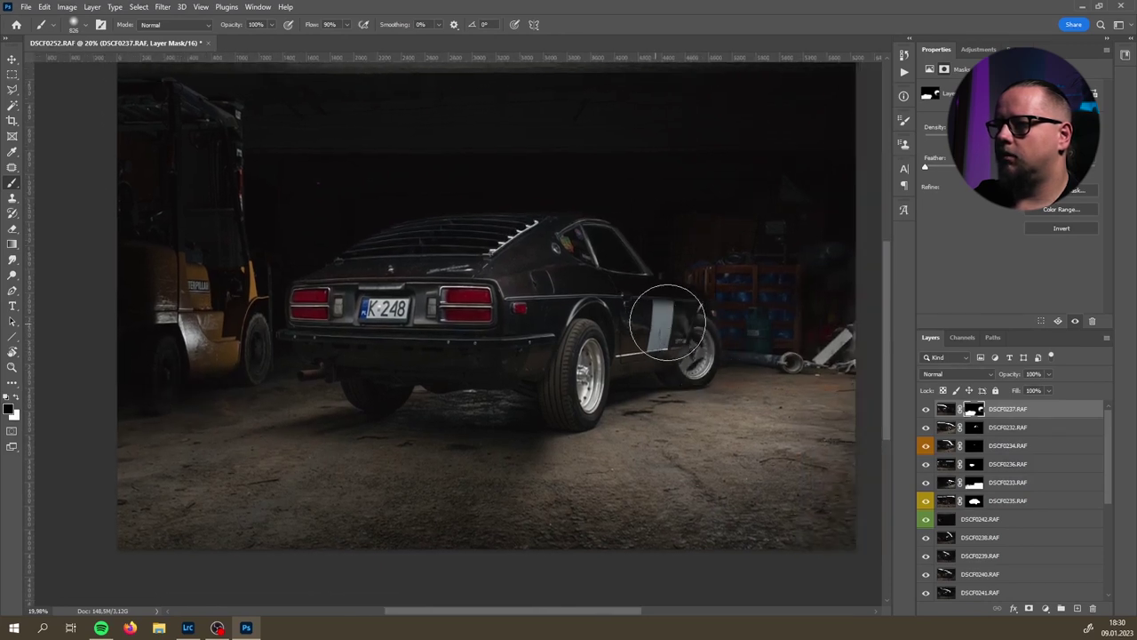
- Refine the mask around the crates near the car's front and on the floor behind the rear wheel with a brush of about 896 px
{"action": "key", "text": "x"}
{"action": "mouse_move", "coordinate": [711, 253]}
{"action": "left_mouse_down"}
{"action": "mouse_move", "coordinate": [783, 293]}
{"action": "mouse_move", "coordinate": [748, 296]}
{"action": "mouse_move", "coordinate": [724, 328]}
{"action": "mouse_move", "coordinate": [716, 309]}
{"action": "mouse_move", "coordinate": [707, 333]}
{"action": "mouse_move", "coordinate": [667, 342]}
{"action": "mouse_move", "coordinate": [696, 357]}
{"action": "mouse_move", "coordinate": [682, 313]}
{"action": "mouse_move", "coordinate": [655, 310]}
{"action": "mouse_move", "coordinate": [686, 313]}
{"action": "mouse_move", "coordinate": [697, 353]}
{"action": "mouse_move", "coordinate": [636, 323]}
{"action": "mouse_move", "coordinate": [652, 305]}
{"action": "mouse_move", "coordinate": [574, 302]}
{"action": "mouse_move", "coordinate": [681, 318]}
{"action": "mouse_move", "coordinate": [702, 391]}
{"action": "left_mouse_up"}
{"action": "left_click_drag", "start_coordinate": [520, 465], "coordinate": [546, 470]}
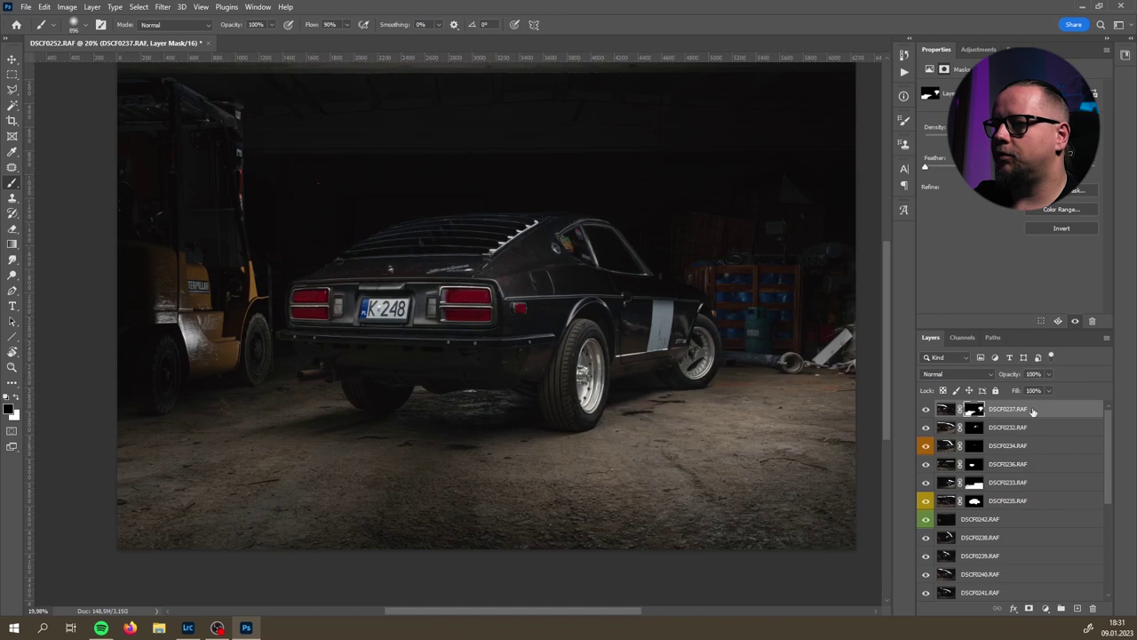
- Toggle DSCF0237.RAF's visibility to compare the image with and without its masked contribution
{"action": "left_click", "coordinate": [925, 409]}
{"action": "left_click", "coordinate": [926, 410]}
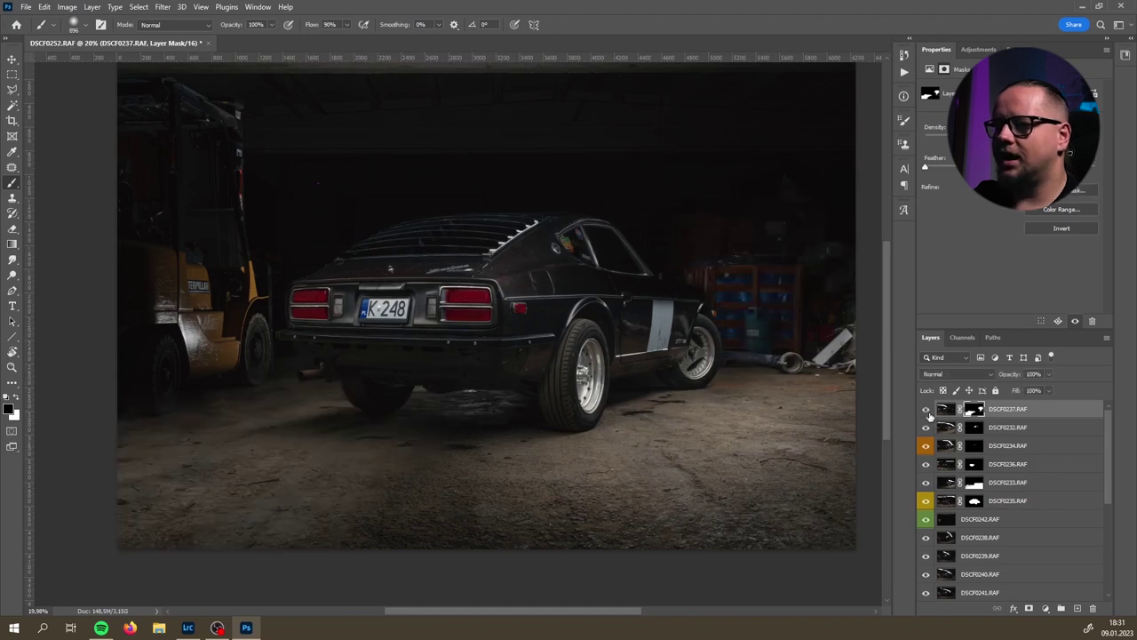
{"action": "left_click", "coordinate": [926, 410]}
{"action": "left_click", "coordinate": [926, 409]}
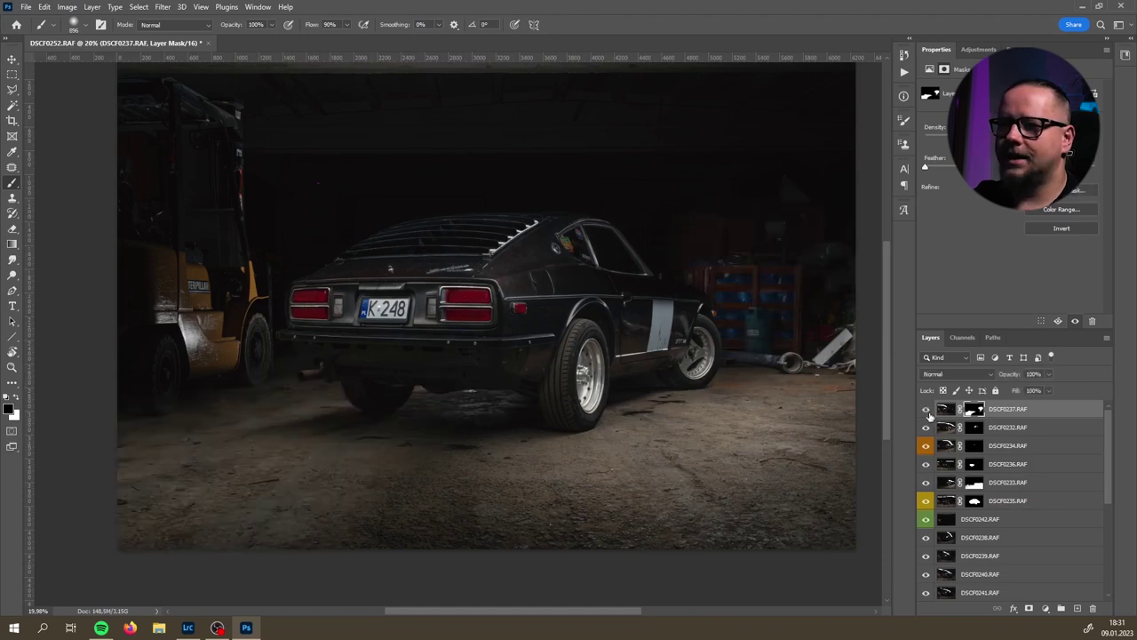
{"action": "left_click", "coordinate": [926, 410]}
{"action": "left_click", "coordinate": [925, 410]}
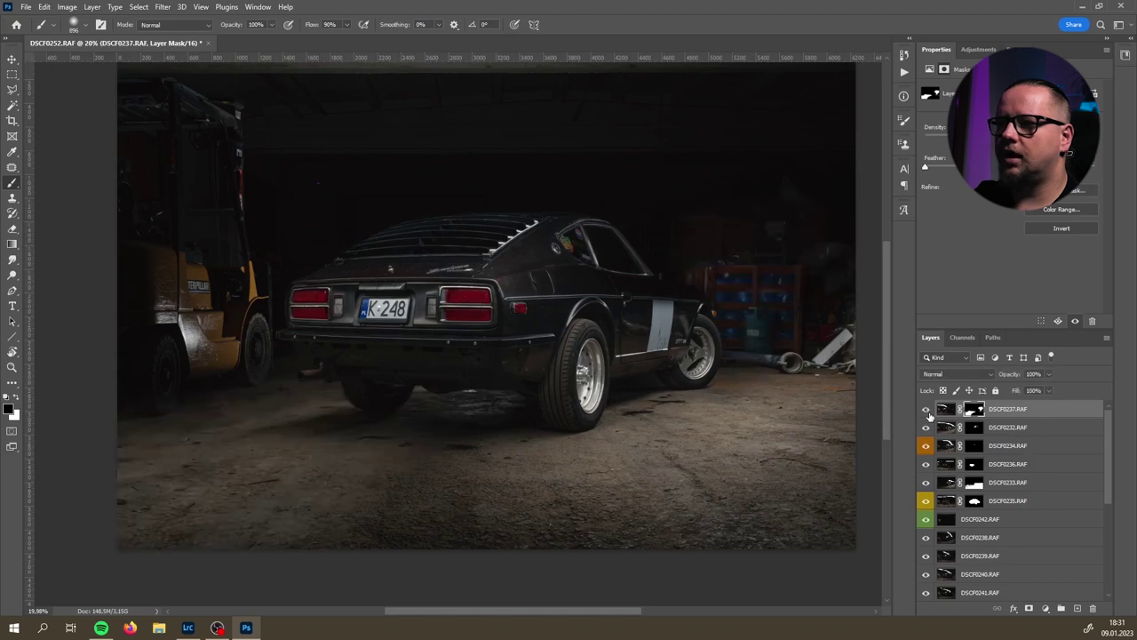
{"action": "left_click", "coordinate": [926, 409]}
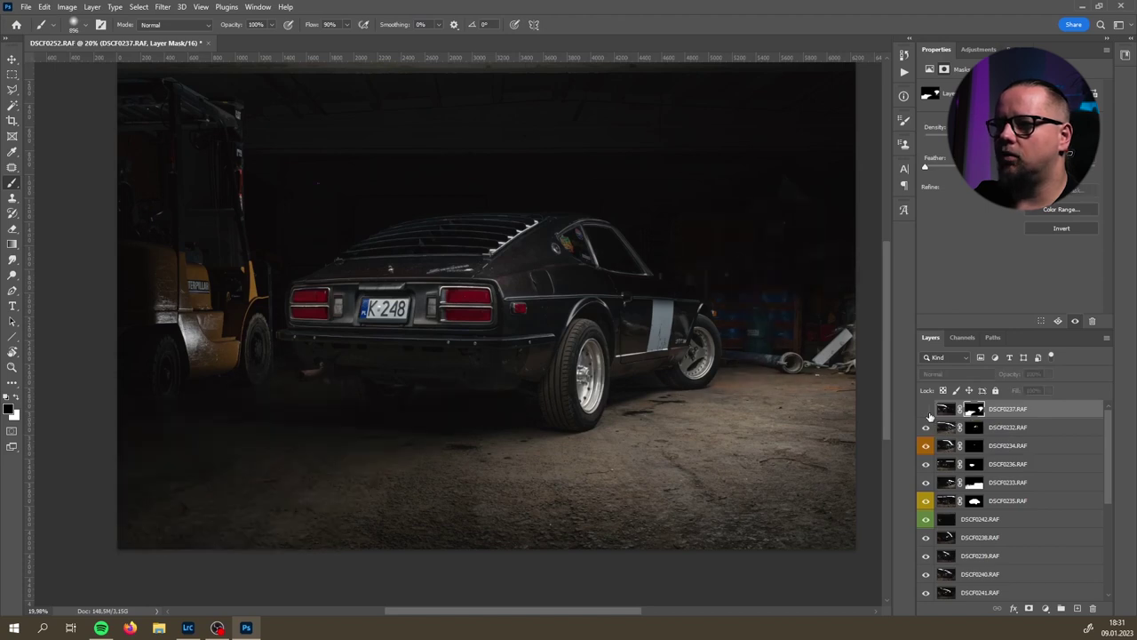
{"action": "left_click", "coordinate": [926, 410]}
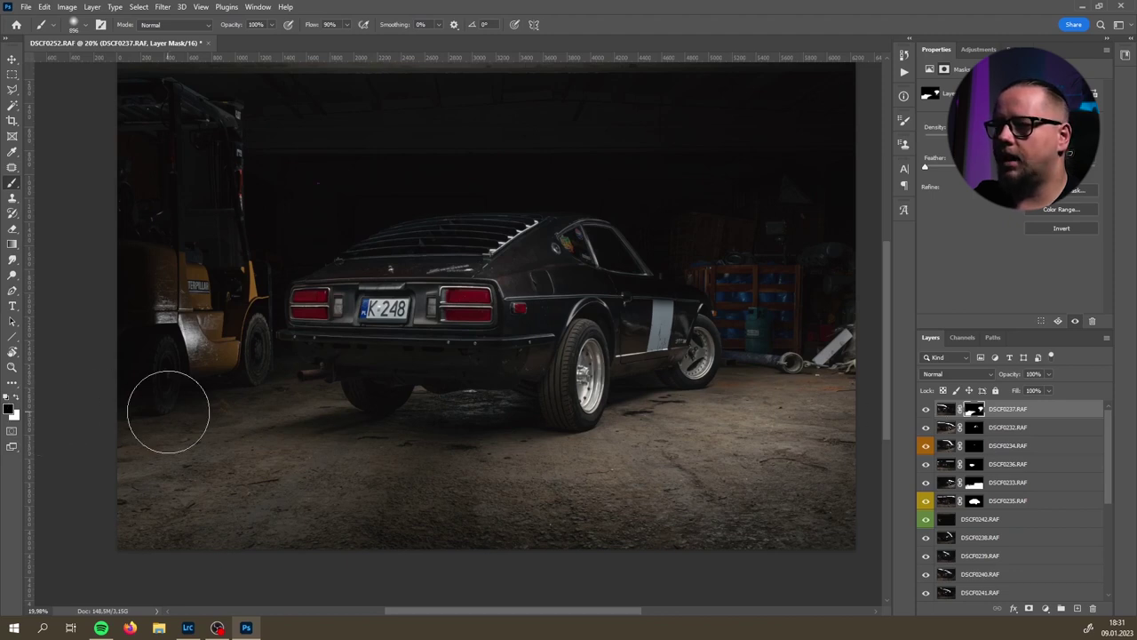
- Touch up DSCF0237.RAF's mask on the floor beside the forklift's wheels with a smaller black brush of about 686 px
{"action": "key", "text": "bracketleft"}
{"action": "key", "text": "bracketleft"}
{"action": "key", "text": "bracketleft"}
{"action": "key", "text": "bracketleft"}
{"action": "key", "text": "bracketleft"}
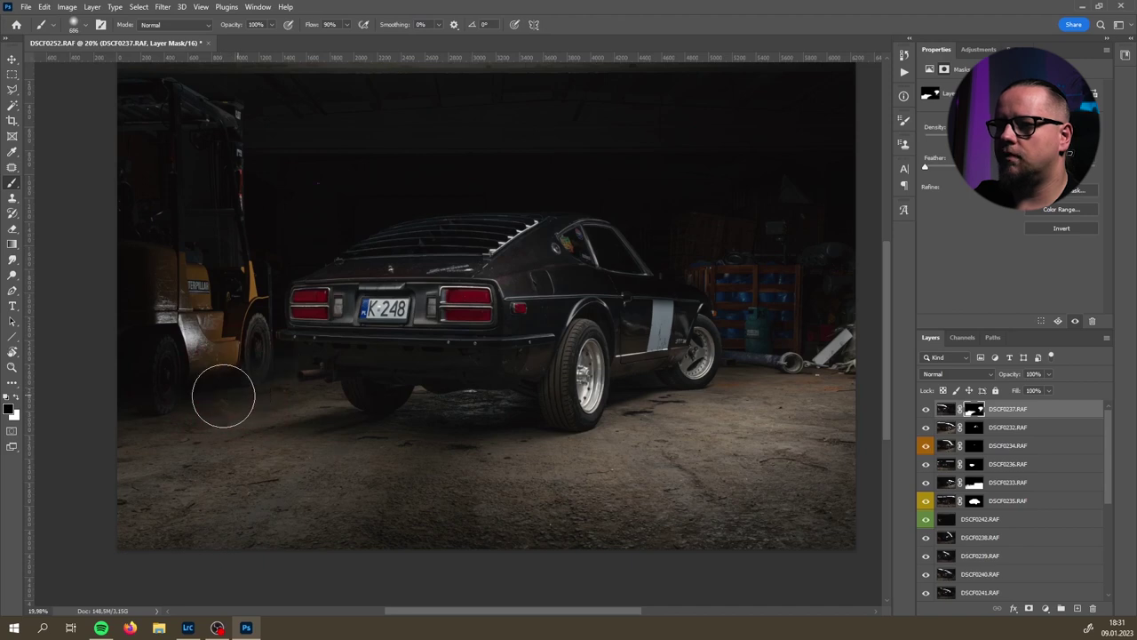
{"action": "mouse_move", "coordinate": [233, 393]}
{"action": "left_mouse_down"}
{"action": "mouse_move", "coordinate": [269, 390]}
{"action": "mouse_move", "coordinate": [211, 375]}
{"action": "mouse_move", "coordinate": [125, 396]}
{"action": "mouse_move", "coordinate": [216, 373]}
{"action": "mouse_move", "coordinate": [230, 358]}
{"action": "mouse_move", "coordinate": [222, 323]}
{"action": "mouse_move", "coordinate": [122, 520]}
{"action": "mouse_move", "coordinate": [195, 389]}
{"action": "mouse_move", "coordinate": [258, 429]}
{"action": "mouse_move", "coordinate": [150, 466]}
{"action": "mouse_move", "coordinate": [194, 424]}
{"action": "left_mouse_up"}
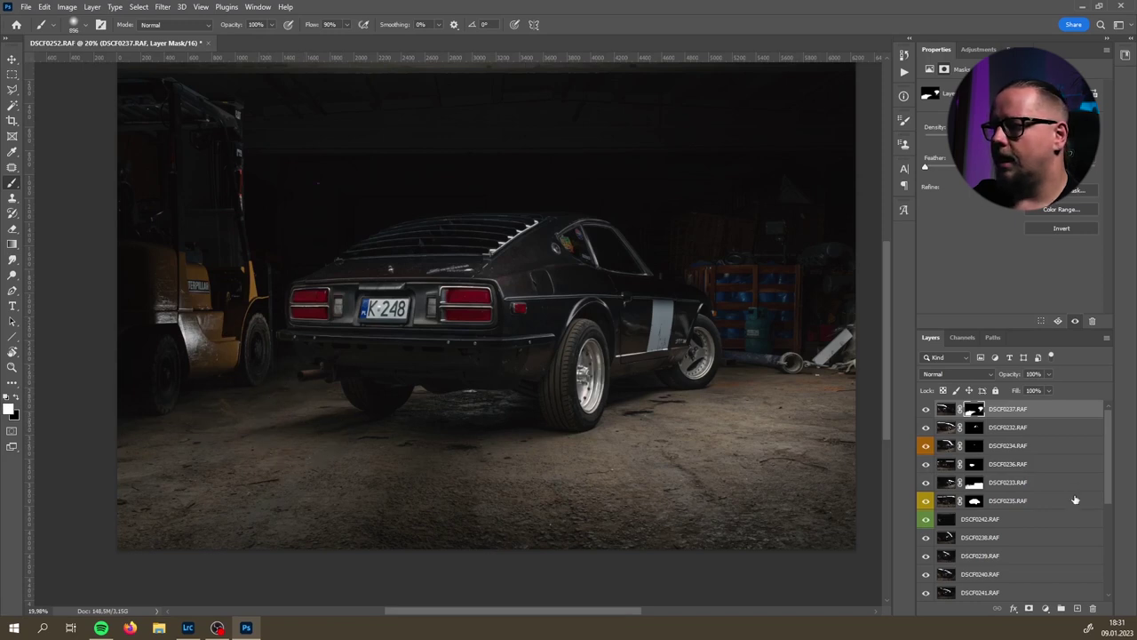
- Move DSCF0238.RAF to the top of the layer stack and set its blending mode to Lighten
{"action": "scroll", "coordinate": [1033, 499], "scroll_direction": "down", "scroll_amount": 2}
{"action": "left_click_drag", "start_coordinate": [994, 506], "coordinate": [979, 410]}
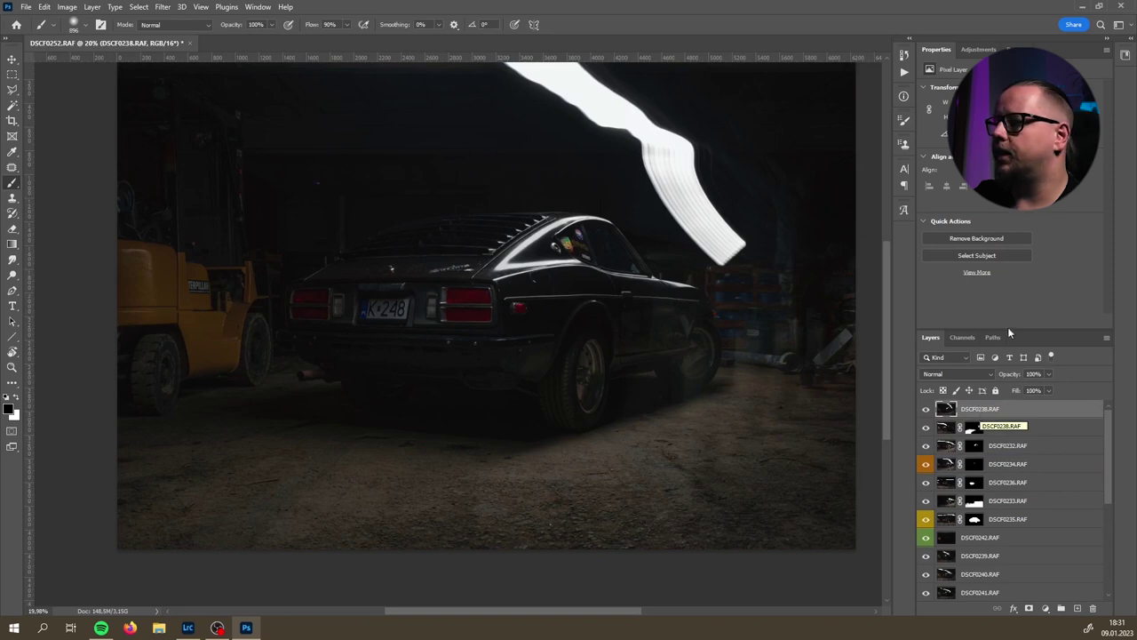
{"action": "left_click", "coordinate": [957, 373]}
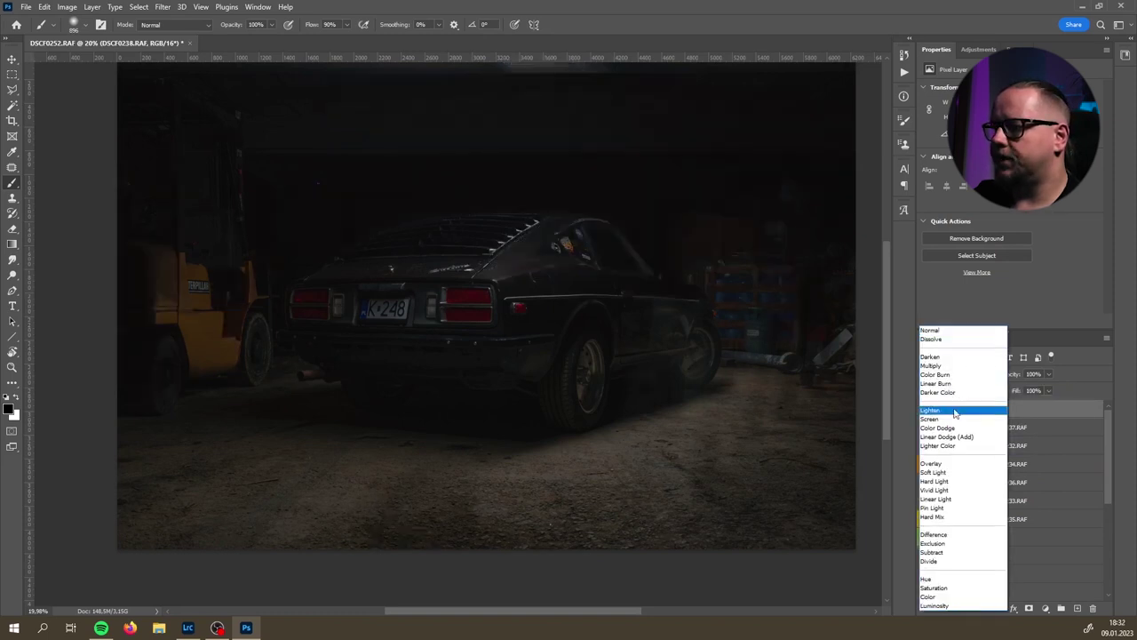
{"action": "left_click", "coordinate": [955, 411]}
- Toggle DSCF0238.RAF's visibility repeatedly to examine which parts of the car, forklift and background it lights
{"action": "left_click", "coordinate": [924, 410]}
{"action": "left_click", "coordinate": [925, 410]}
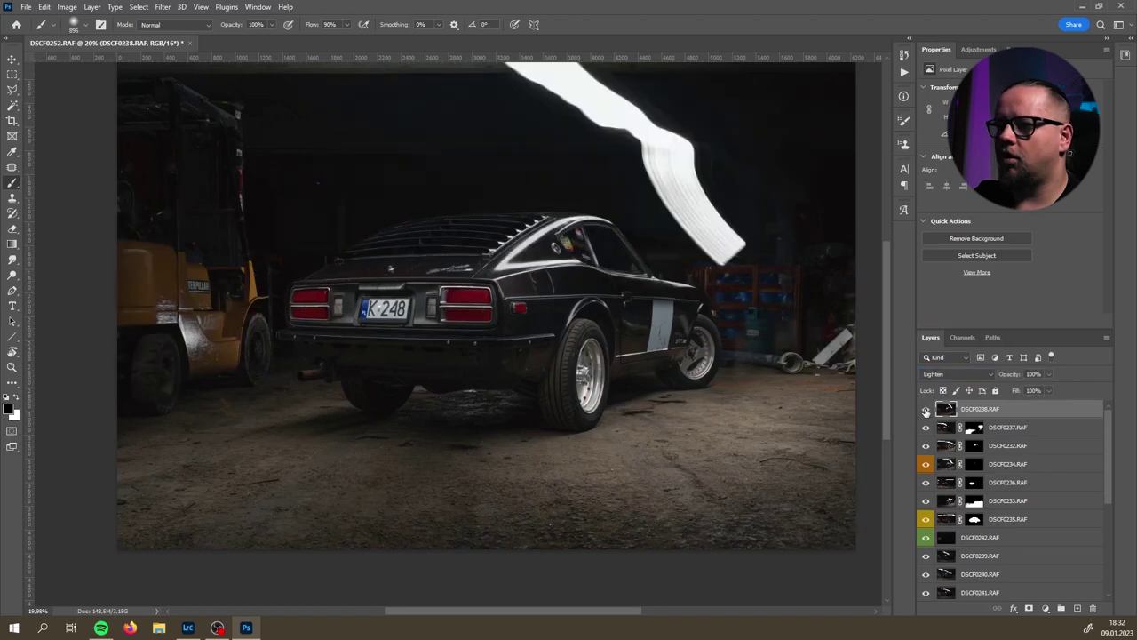
{"action": "left_click", "coordinate": [925, 409]}
{"action": "left_click", "coordinate": [926, 409]}
{"action": "left_click", "coordinate": [926, 409]}
{"action": "left_click", "coordinate": [926, 410]}
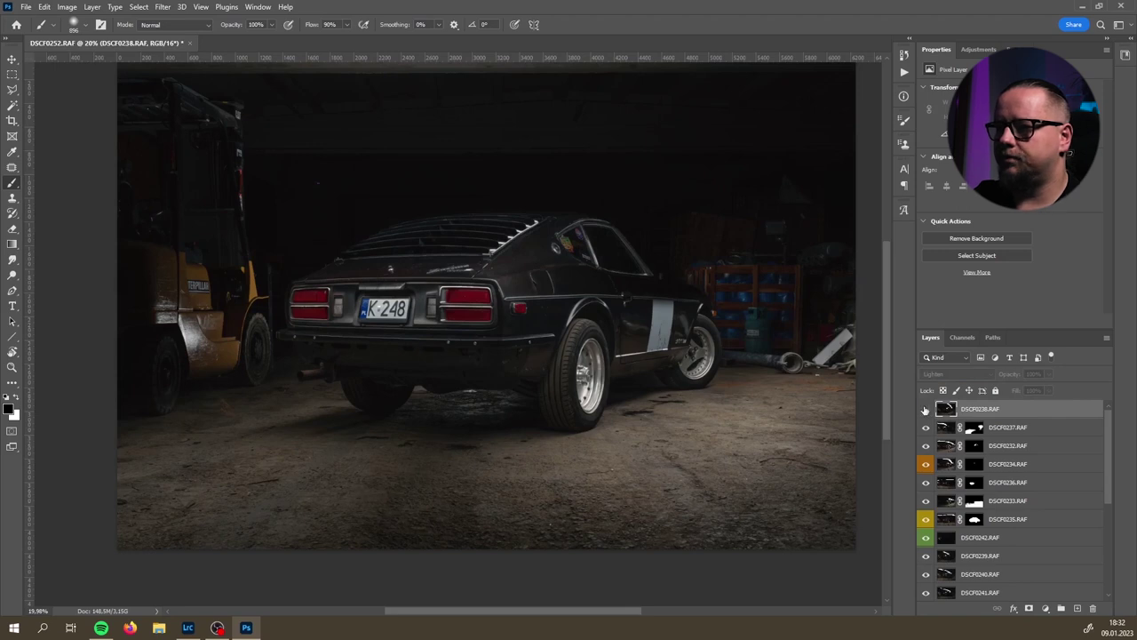
{"action": "left_click", "coordinate": [926, 409]}
{"action": "left_click", "coordinate": [926, 408]}
{"action": "left_click", "coordinate": [927, 410]}
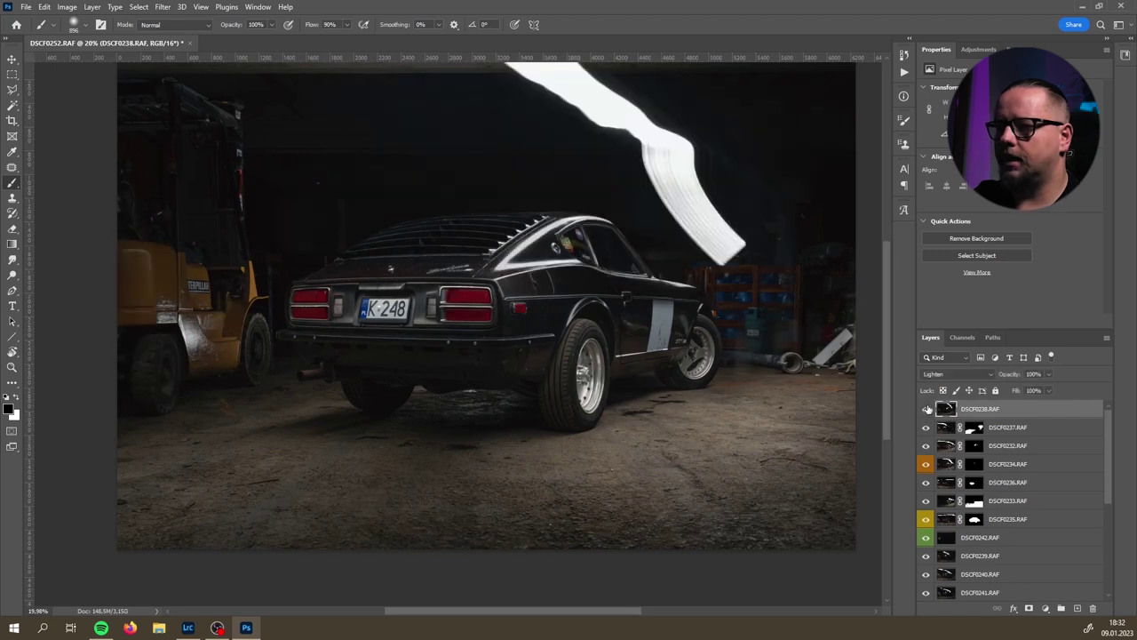
{"action": "left_click", "coordinate": [927, 409]}
{"action": "left_click", "coordinate": [926, 409]}
{"action": "left_click", "coordinate": [927, 409]}
{"action": "left_click", "coordinate": [927, 408]}
{"action": "left_click", "coordinate": [926, 409]}
{"action": "left_click", "coordinate": [927, 409]}
{"action": "left_click", "coordinate": [927, 408]}
{"action": "left_click", "coordinate": [927, 408]}
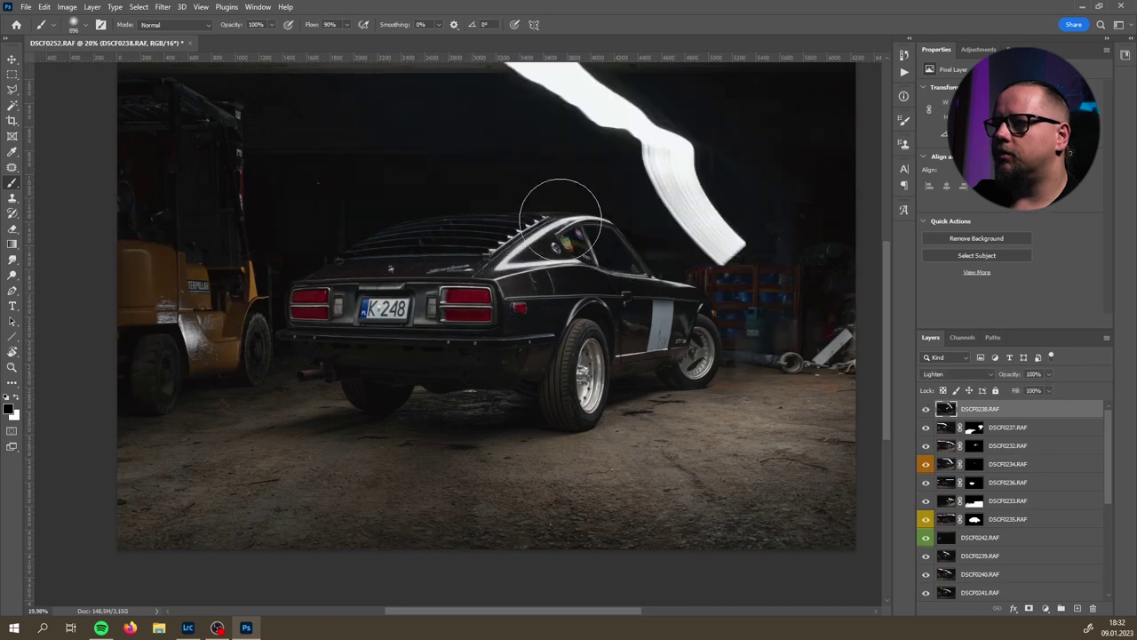
{"action": "left_click", "coordinate": [926, 409]}
{"action": "left_click", "coordinate": [926, 409]}
{"action": "left_click", "coordinate": [927, 408]}
{"action": "left_click", "coordinate": [927, 409]}
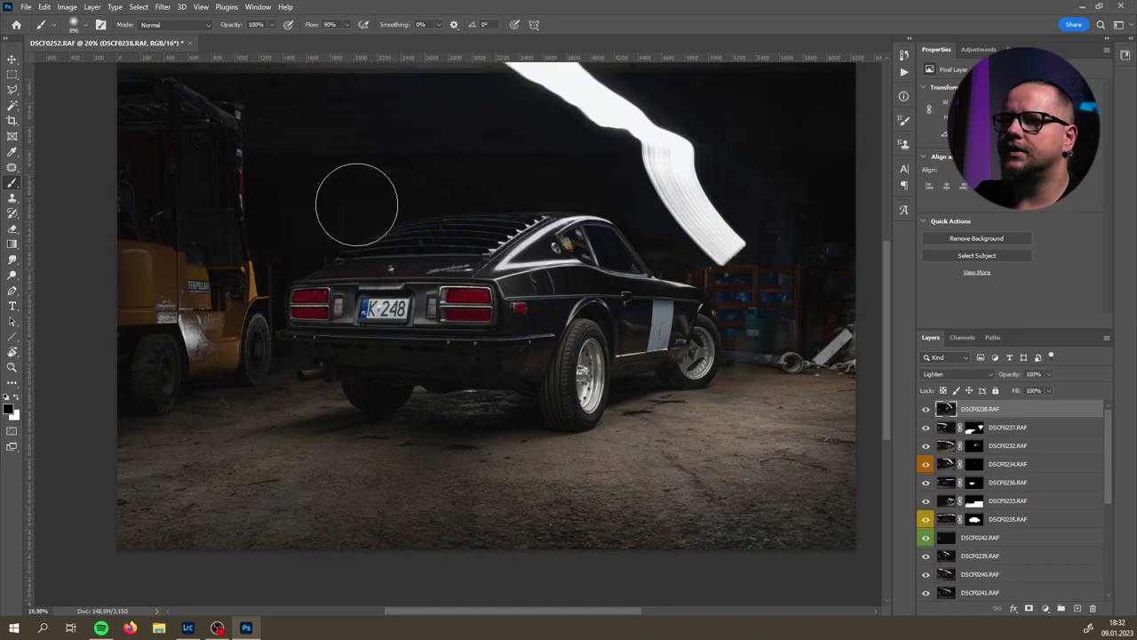
{"action": "left_click", "coordinate": [926, 408]}
{"action": "left_click", "coordinate": [927, 409]}
{"action": "left_click", "coordinate": [926, 409]}
{"action": "left_click", "coordinate": [927, 408]}
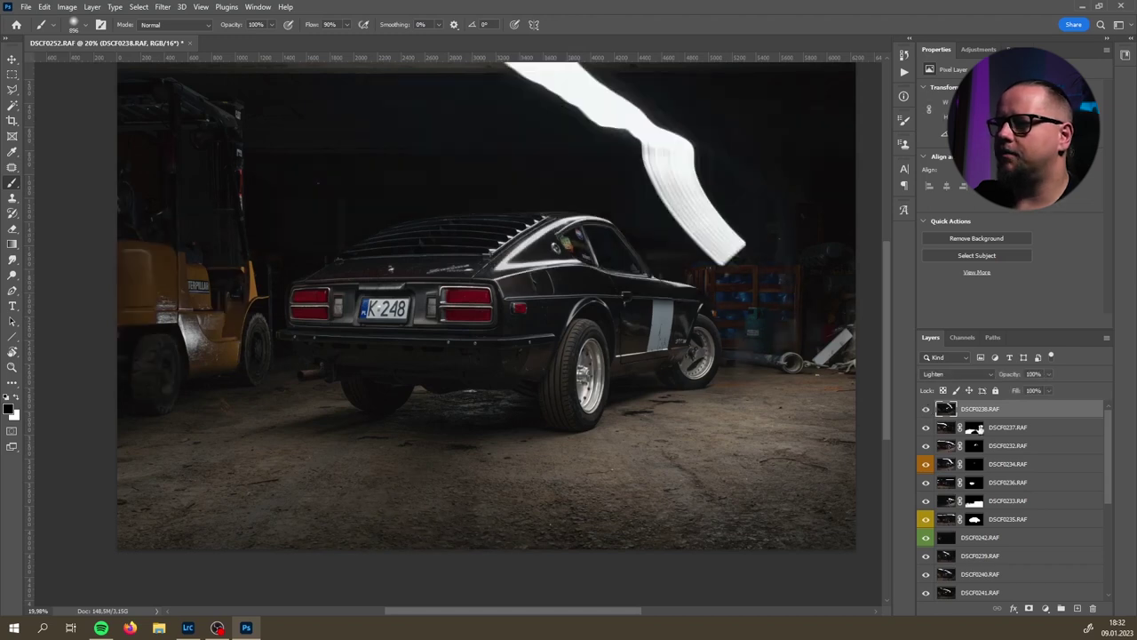
- Add a black mask to DSCF0238.RAF and reveal its foreground floor with a white brush of about 896 px
{"action": "left_click", "coordinate": [1028, 609]}
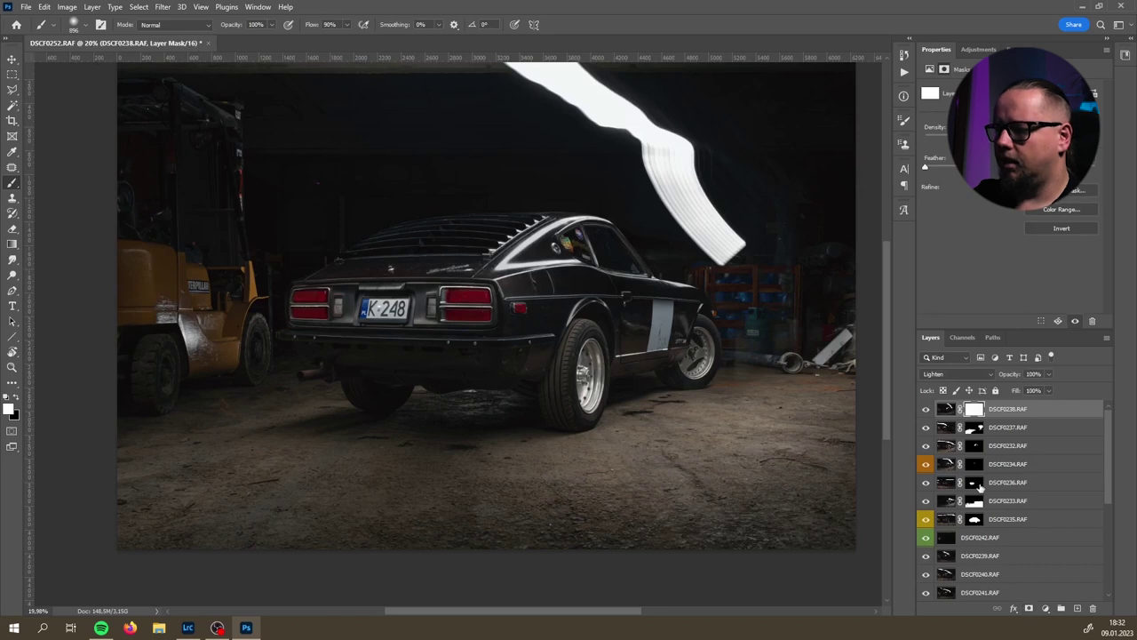
{"action": "key", "text": "ctrl+i"}
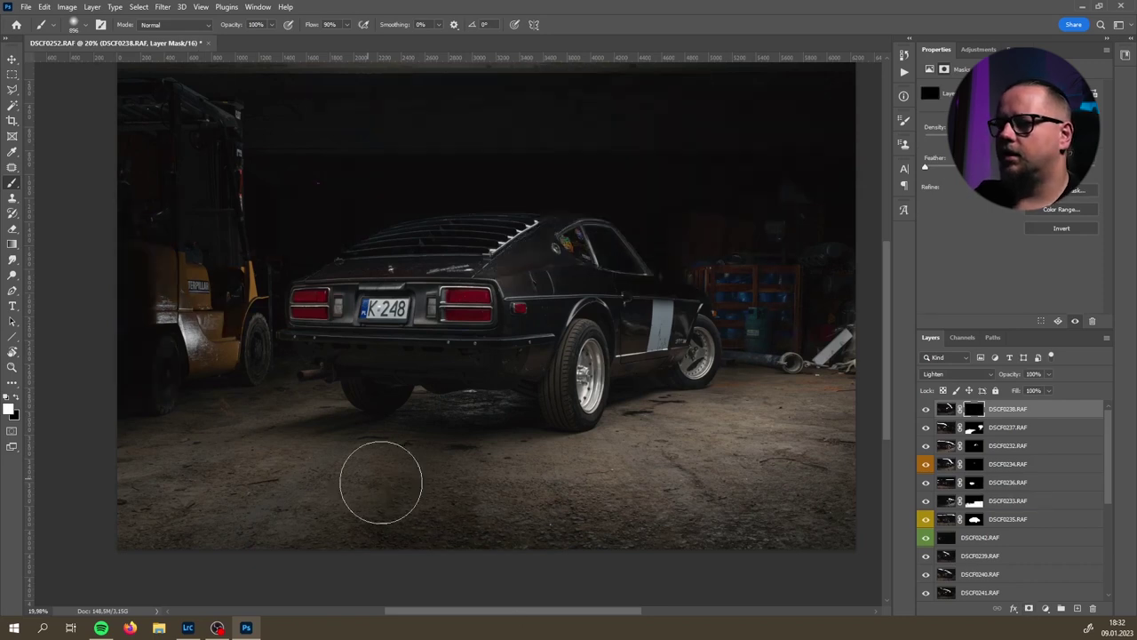
{"action": "left_click_drag", "start_coordinate": [413, 494], "coordinate": [480, 518]}
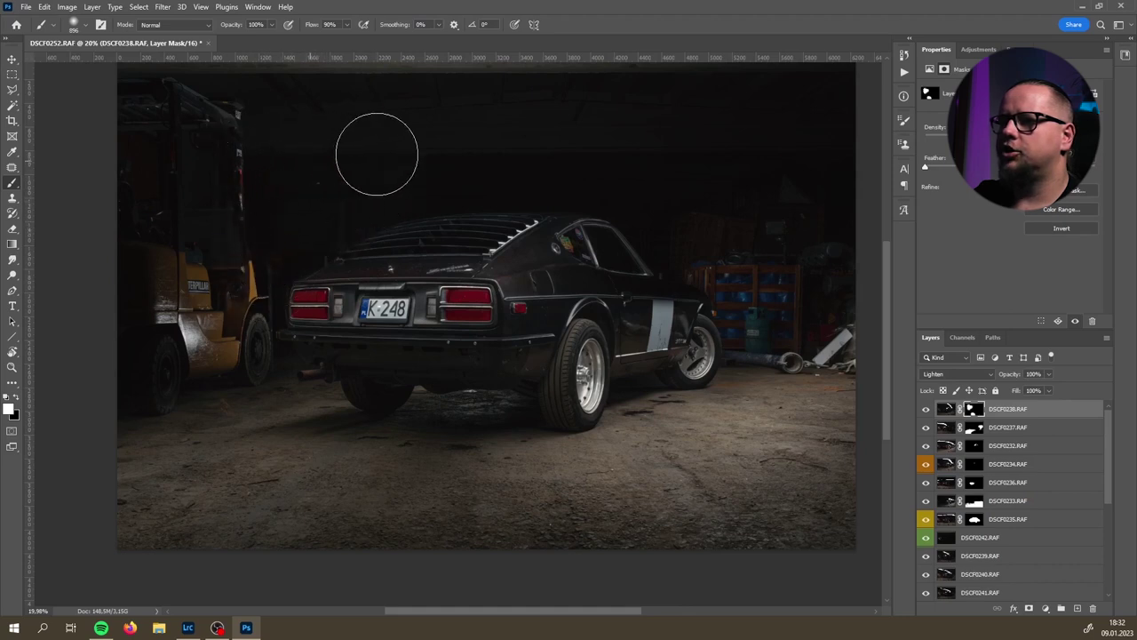
- Undo the mask stroke across the light trail and paint in the dark background above the car's rear instead
{"action": "left_click_drag", "start_coordinate": [563, 112], "coordinate": [680, 169]}
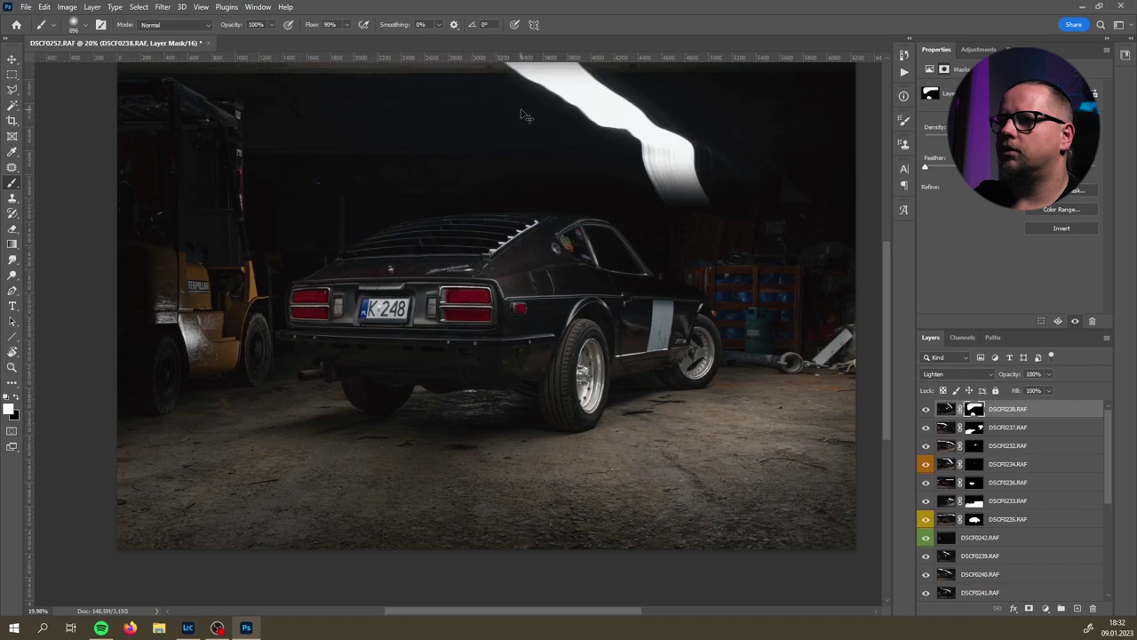
{"action": "key", "text": "ctrl+z"}
{"action": "mouse_move", "coordinate": [370, 186]}
{"action": "left_mouse_down"}
{"action": "mouse_move", "coordinate": [391, 186]}
{"action": "mouse_move", "coordinate": [382, 181]}
{"action": "left_mouse_up"}
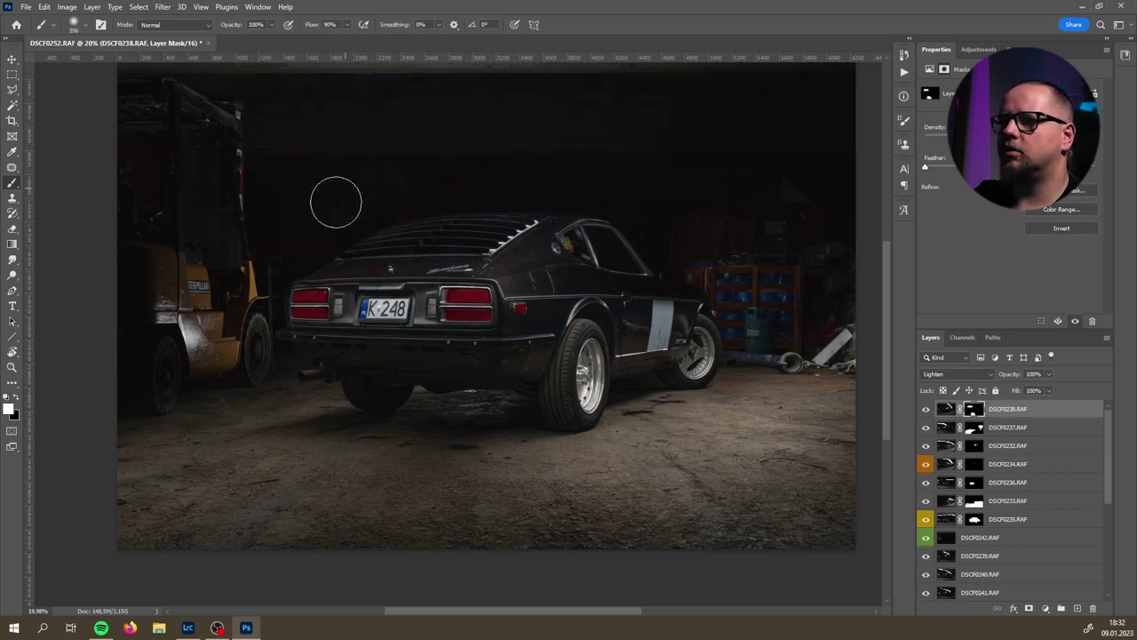
- Blend DSCF0238.RAF's mask above the car's roof and louvres with a Mixer Brush of about 470 px, and return to the regular Brush
{"action": "left_click", "coordinate": [12, 183]}
{"action": "left_click", "coordinate": [71, 216]}
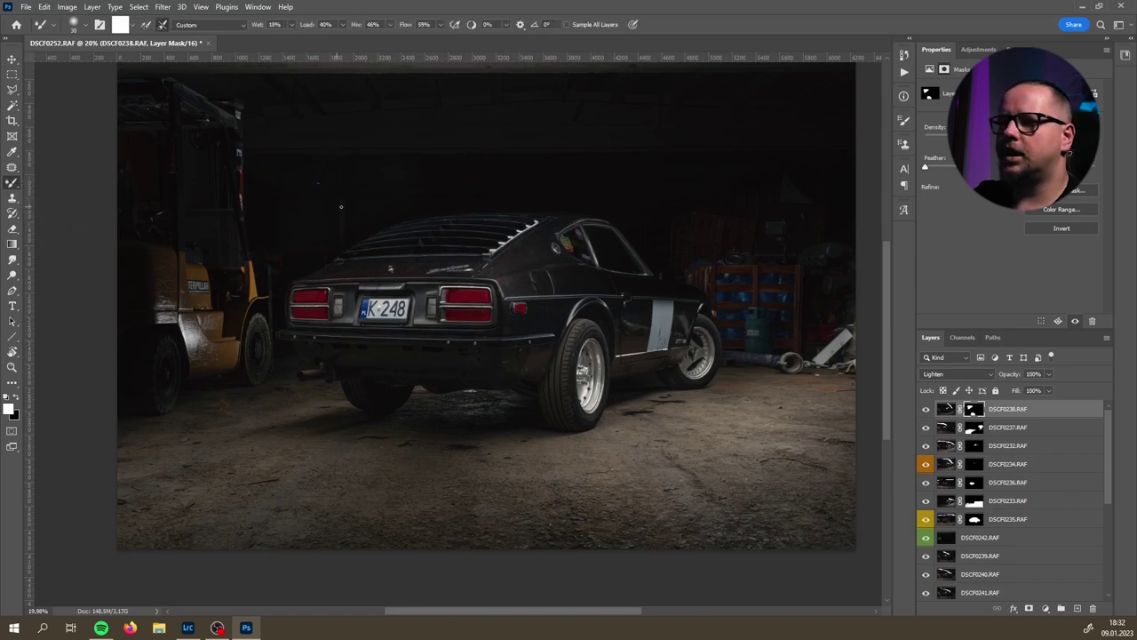
{"action": "left_click_drag", "start_coordinate": [446, 178], "coordinate": [414, 177]}
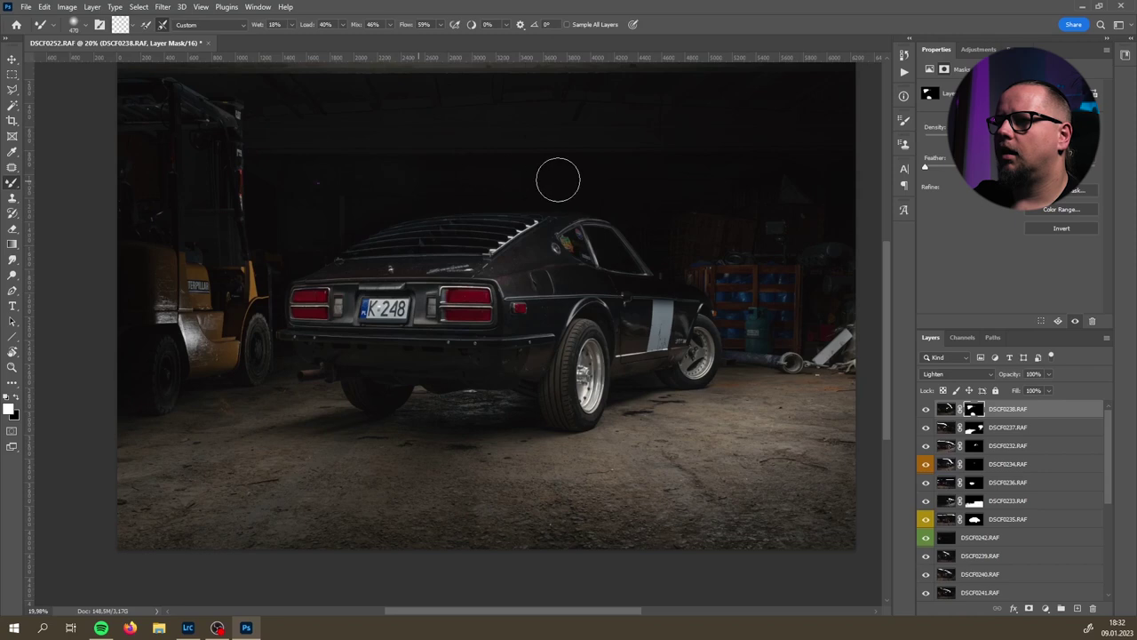
{"action": "scroll", "coordinate": [490, 170], "scroll_direction": "up", "scroll_amount": 4}
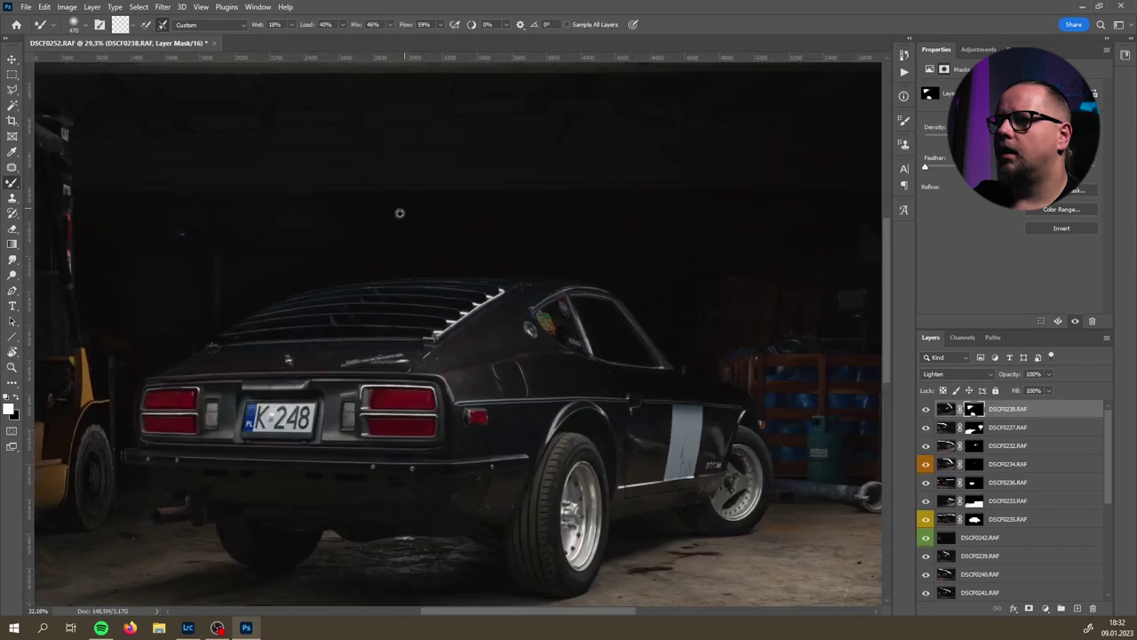
{"action": "mouse_move", "coordinate": [552, 250]}
{"action": "left_mouse_down"}
{"action": "mouse_move", "coordinate": [676, 279]}
{"action": "mouse_move", "coordinate": [654, 323]}
{"action": "mouse_move", "coordinate": [643, 266]}
{"action": "left_mouse_up"}
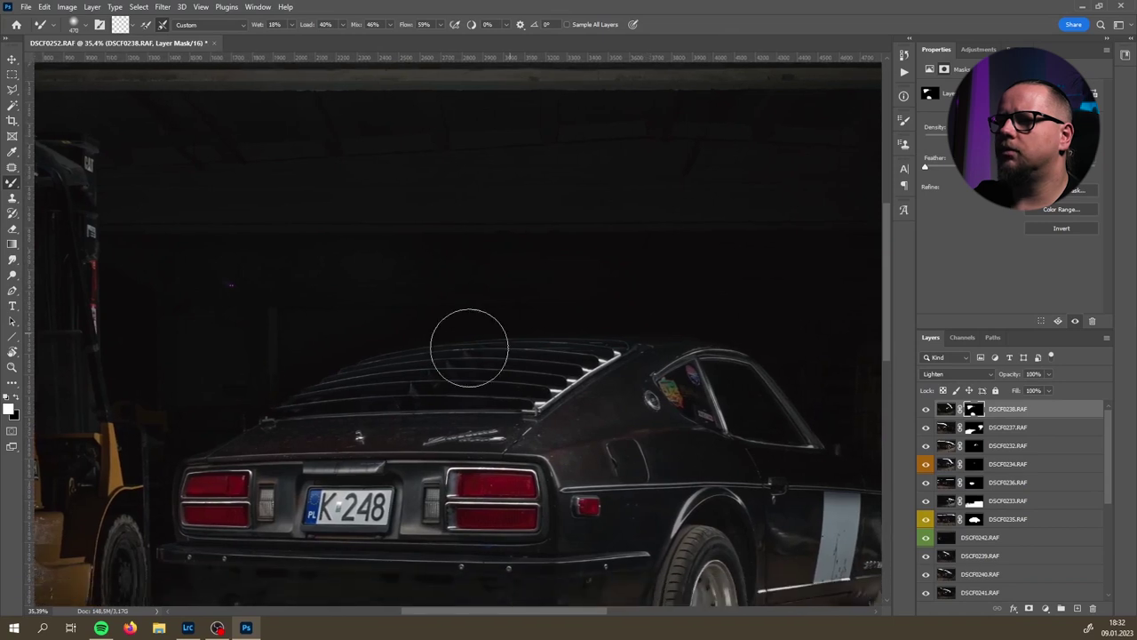
{"action": "left_click_drag", "start_coordinate": [388, 376], "coordinate": [566, 276]}
{"action": "right_click", "coordinate": [11, 183]}
{"action": "left_click", "coordinate": [53, 182]}
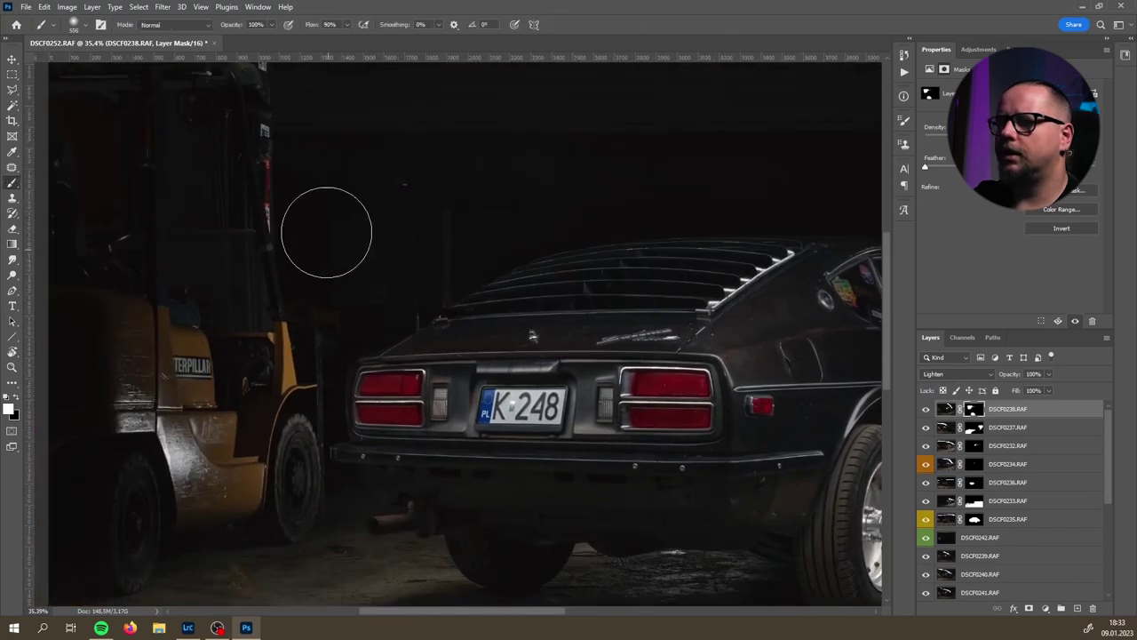
- Compare the whole image with and without the masked DSCF0238.RAF layer
{"action": "scroll", "coordinate": [241, 293], "scroll_direction": "down", "scroll_amount": 6}
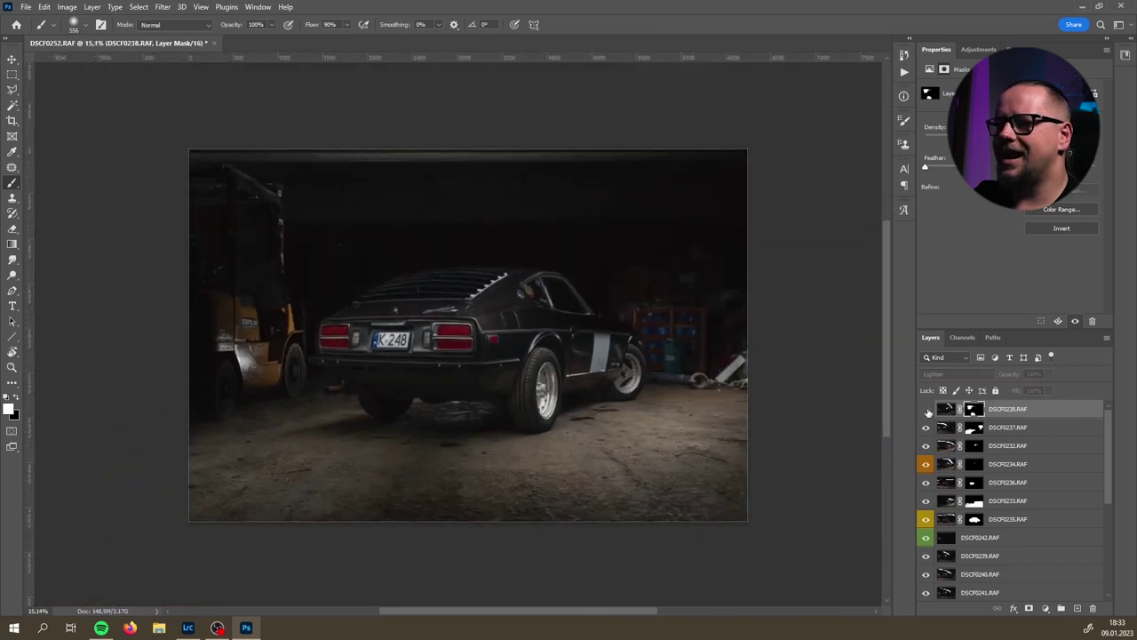
{"action": "left_click", "coordinate": [926, 408]}
{"action": "left_click", "coordinate": [926, 408]}
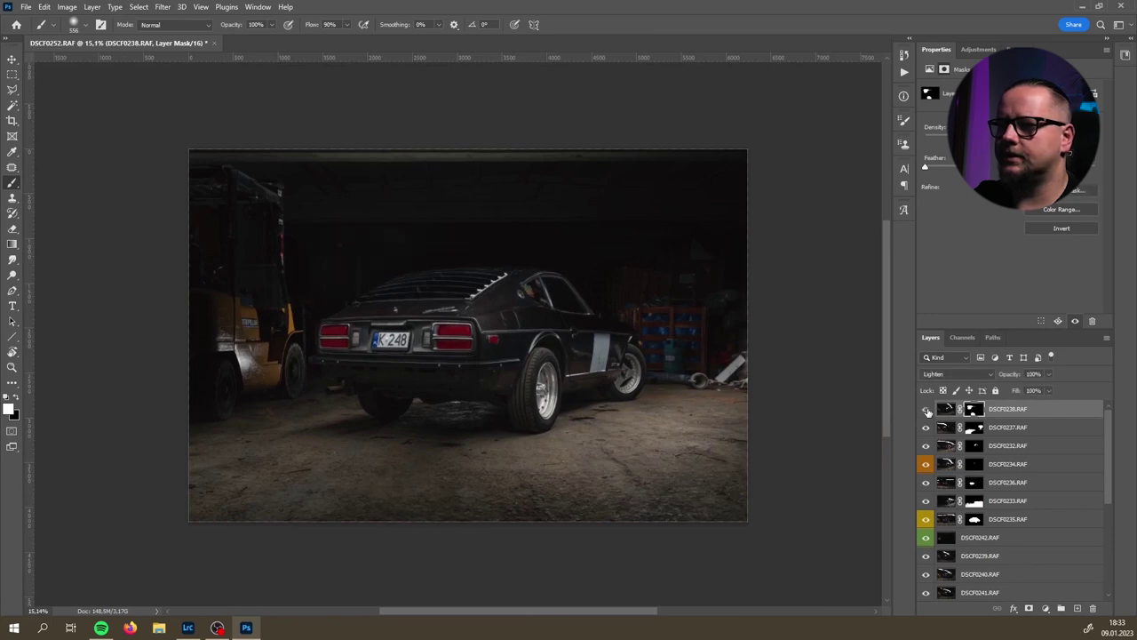
{"action": "left_click", "coordinate": [926, 408]}
{"action": "left_click", "coordinate": [927, 409]}
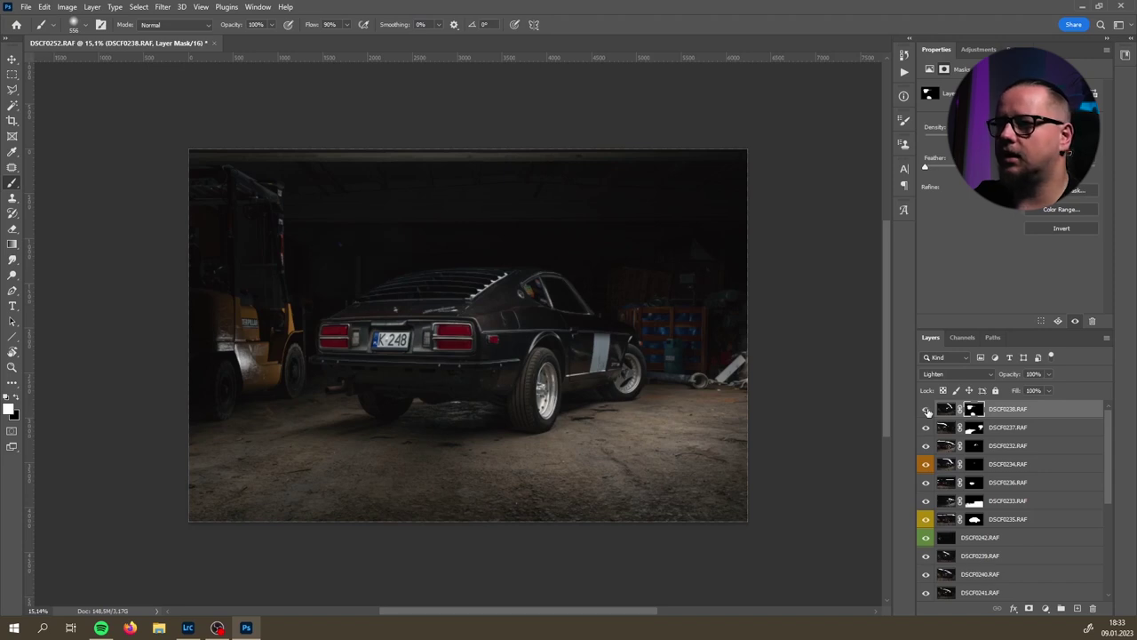
- Soften DSCF0238.RAF's mask around the forklift with a Mixer Brush of about 1131 px
{"action": "right_click", "coordinate": [12, 183]}
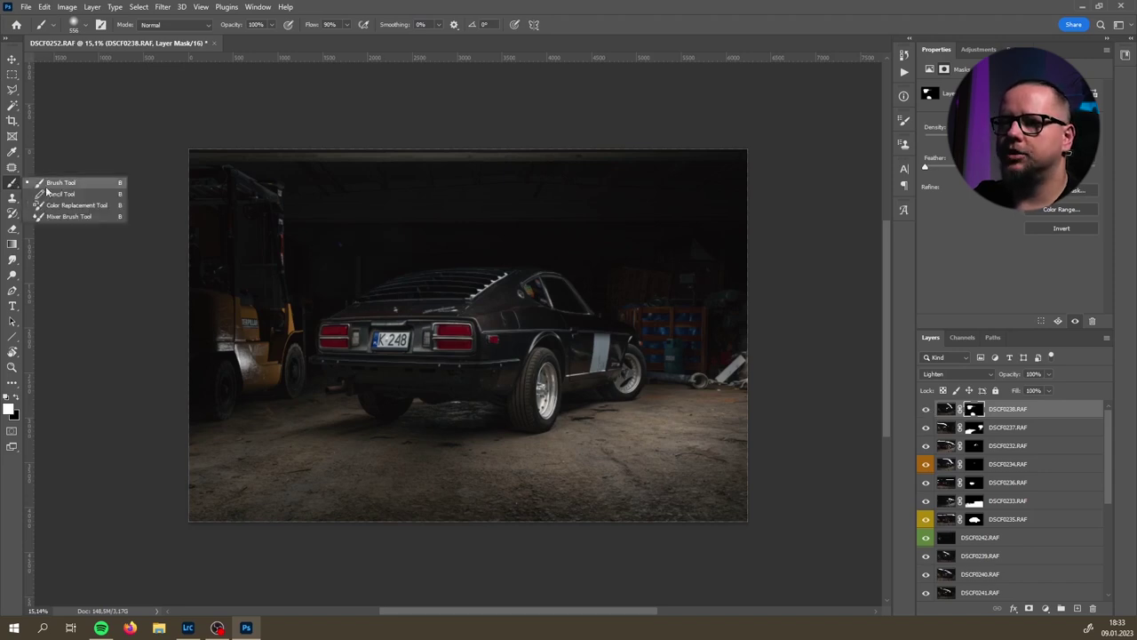
{"action": "left_click", "coordinate": [62, 217]}
{"action": "right_click", "coordinate": [443, 247], "text": "alt"}
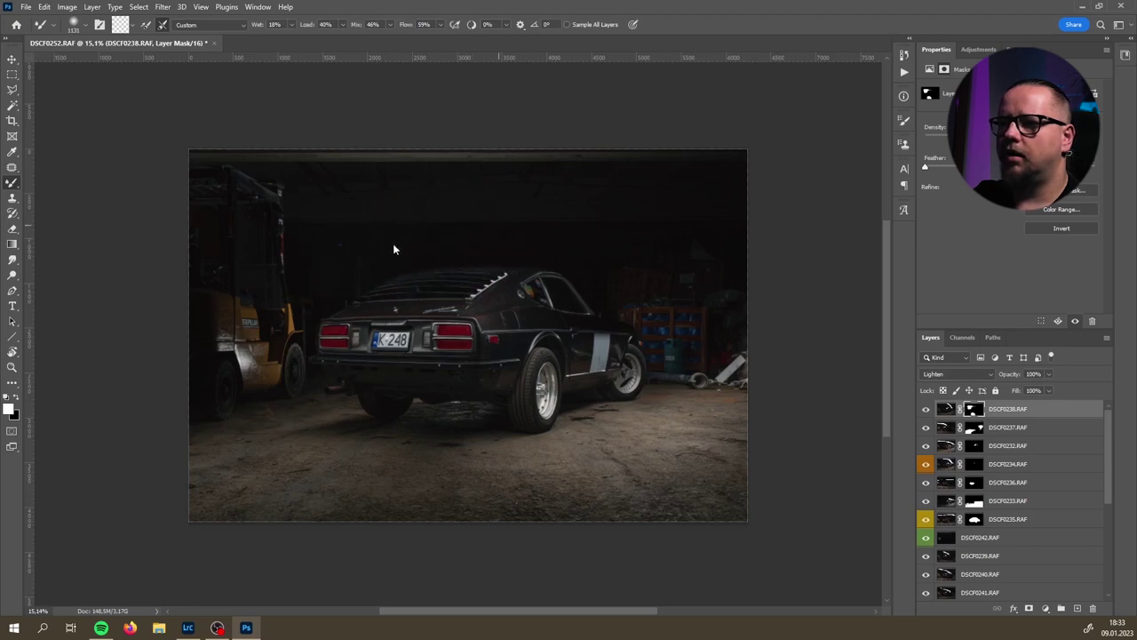
{"action": "left_click_drag", "start_coordinate": [271, 333], "coordinate": [209, 315]}
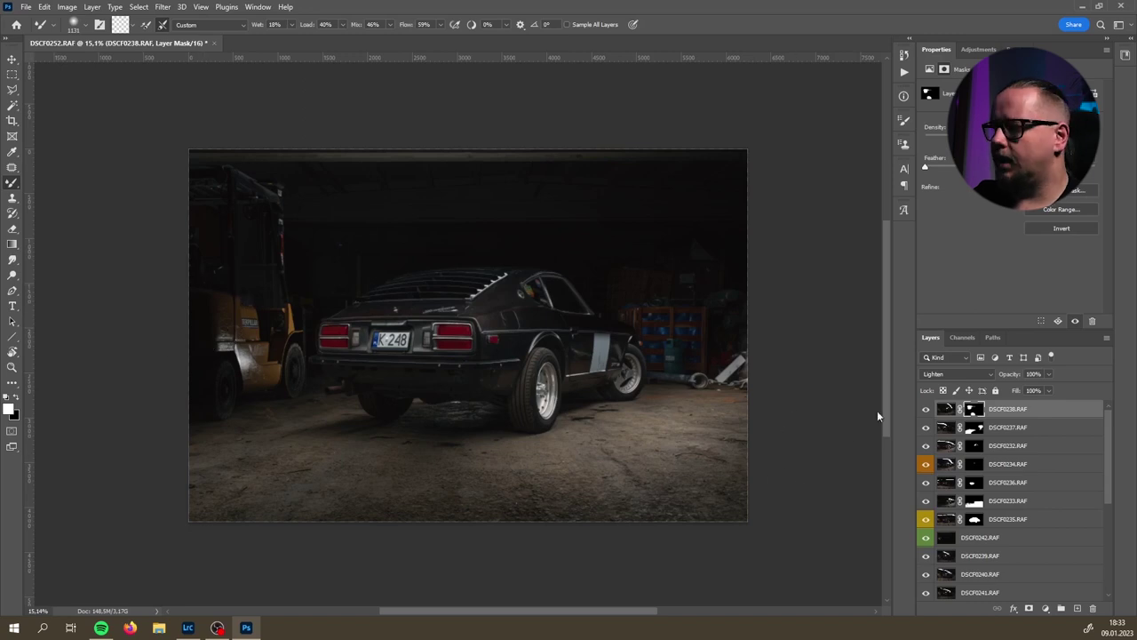
- Switch to the Brush tool, then move the DSCF0239.RAF layer to the top of the stack with blend mode Lighten
{"action": "right_click", "coordinate": [12, 182]}
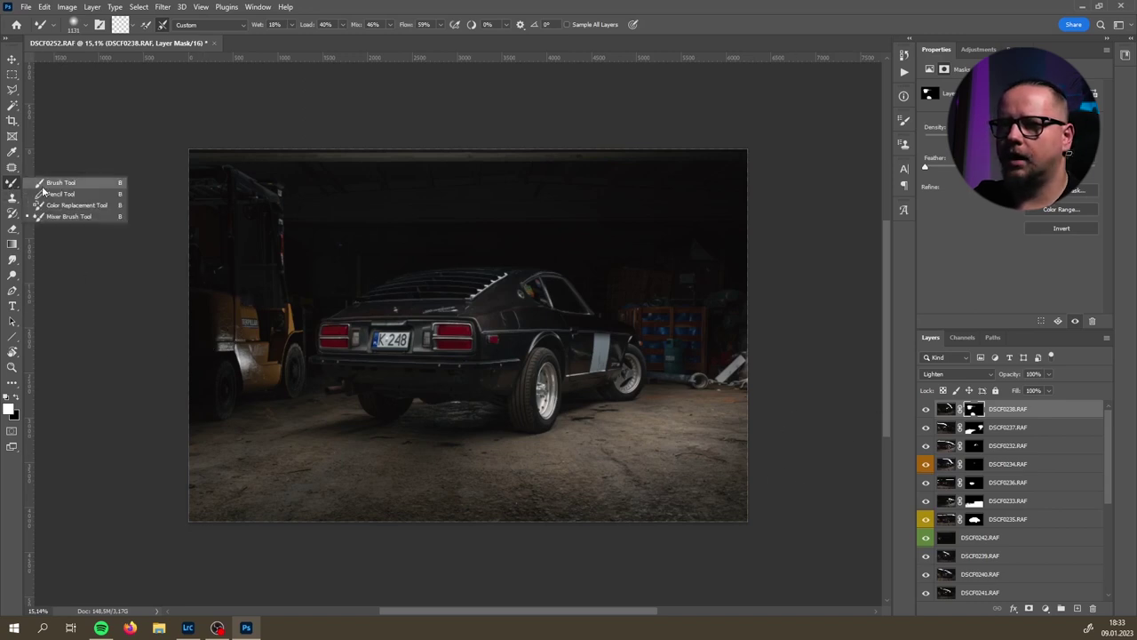
{"action": "left_click", "coordinate": [43, 183]}
{"action": "scroll", "coordinate": [980, 539], "scroll_direction": "down", "scroll_amount": 1}
{"action": "left_click_drag", "start_coordinate": [981, 539], "coordinate": [985, 409]}
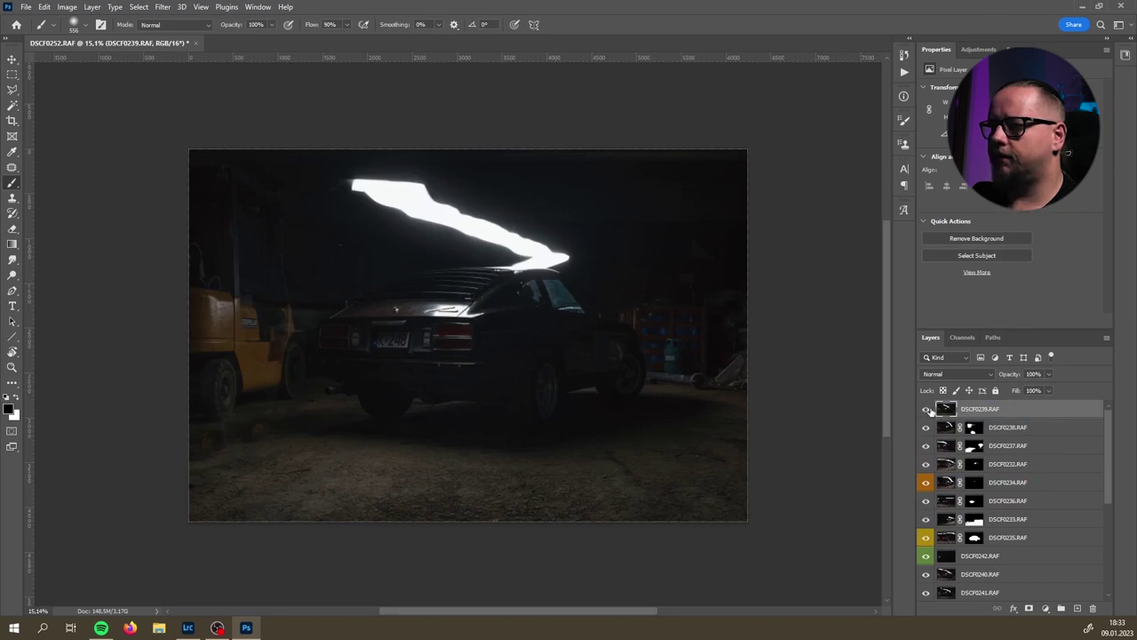
{"action": "left_click", "coordinate": [949, 374]}
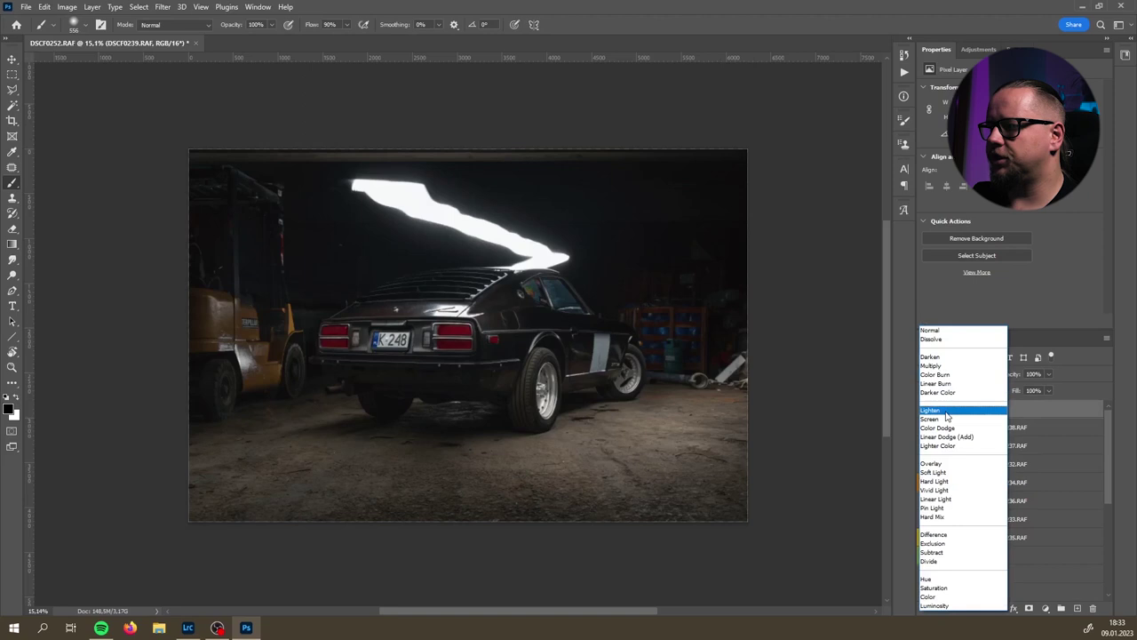
{"action": "left_click", "coordinate": [945, 408]}
- Compare the image with and without the DSCF0239.RAF layer to examine the light it adds to the car
{"action": "left_click", "coordinate": [926, 409]}
{"action": "left_click", "coordinate": [926, 410]}
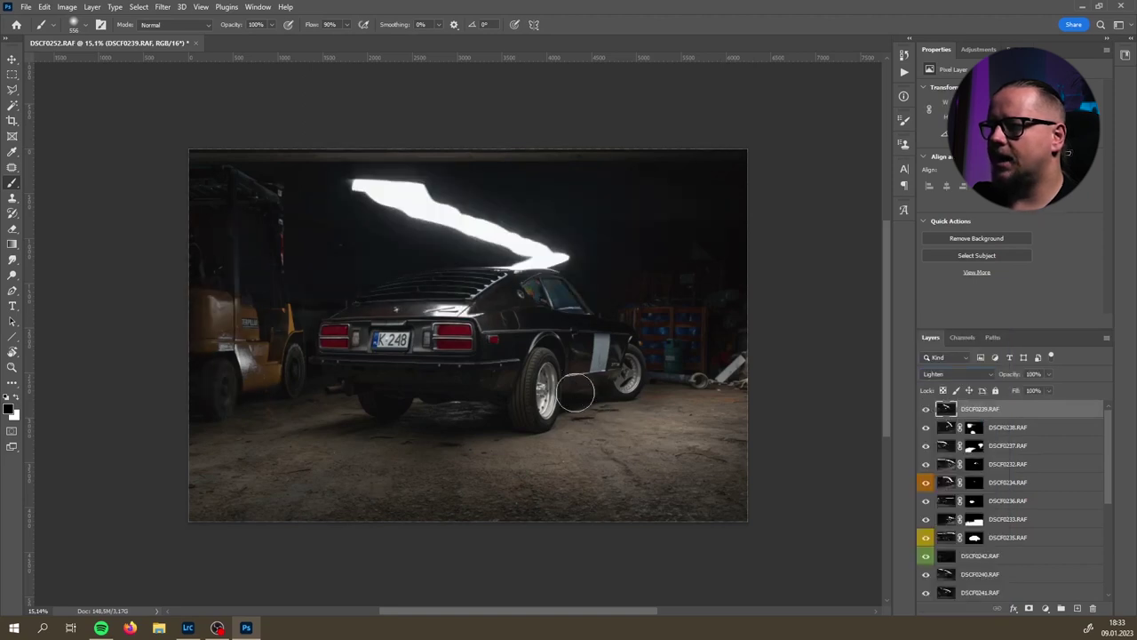
{"action": "left_click", "coordinate": [926, 409]}
{"action": "left_click", "coordinate": [925, 410]}
{"action": "left_click", "coordinate": [926, 410]}
{"action": "left_click", "coordinate": [926, 409]}
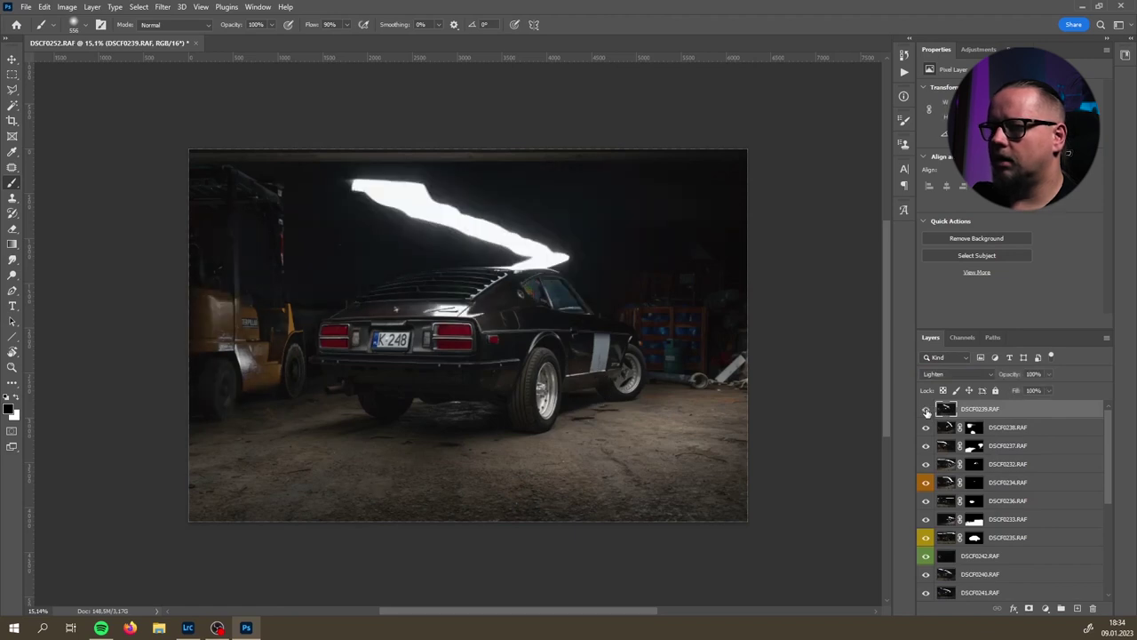
{"action": "left_click", "coordinate": [926, 409]}
{"action": "left_click", "coordinate": [926, 410]}
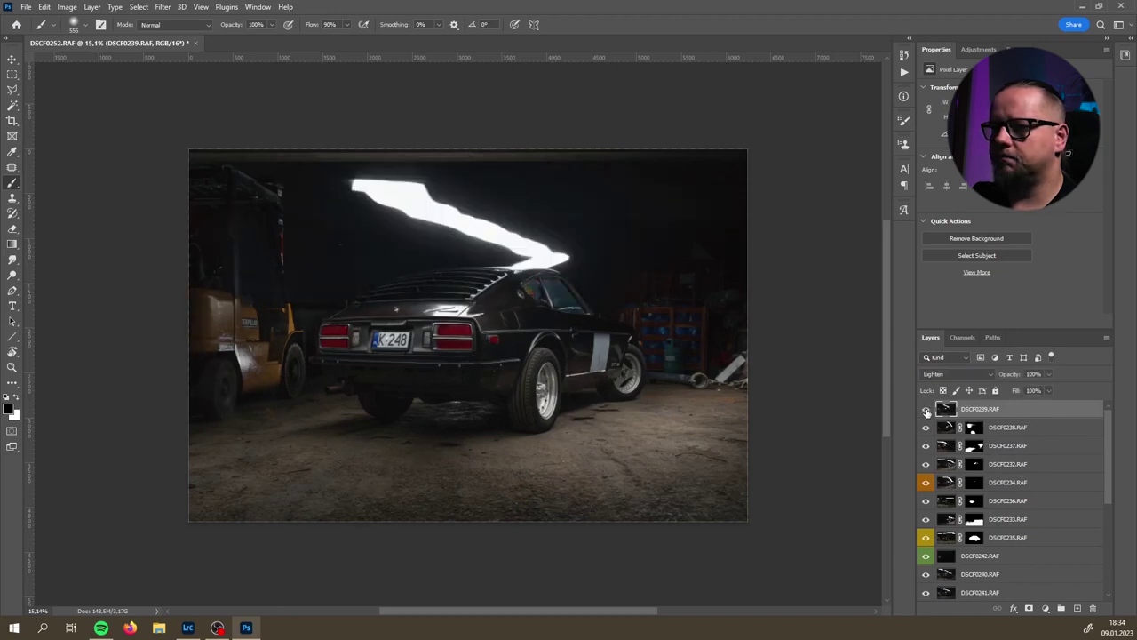
{"action": "left_click", "coordinate": [926, 409]}
{"action": "left_click", "coordinate": [926, 409]}
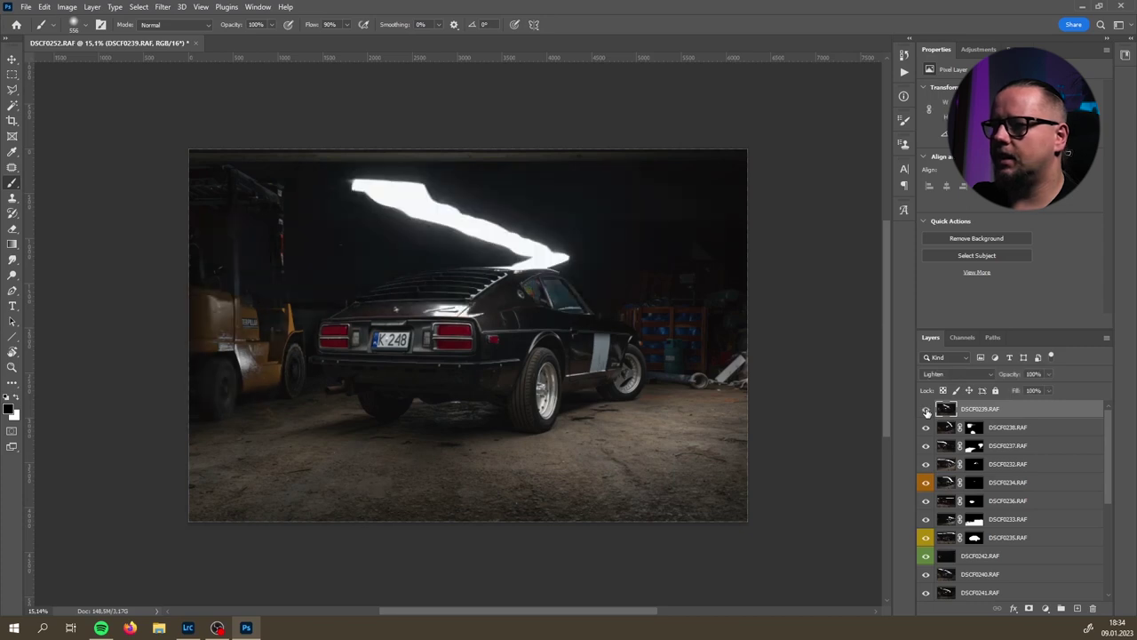
{"action": "left_click", "coordinate": [925, 409]}
{"action": "left_click", "coordinate": [925, 409]}
{"action": "left_click", "coordinate": [926, 409]}
{"action": "left_click", "coordinate": [925, 410]}
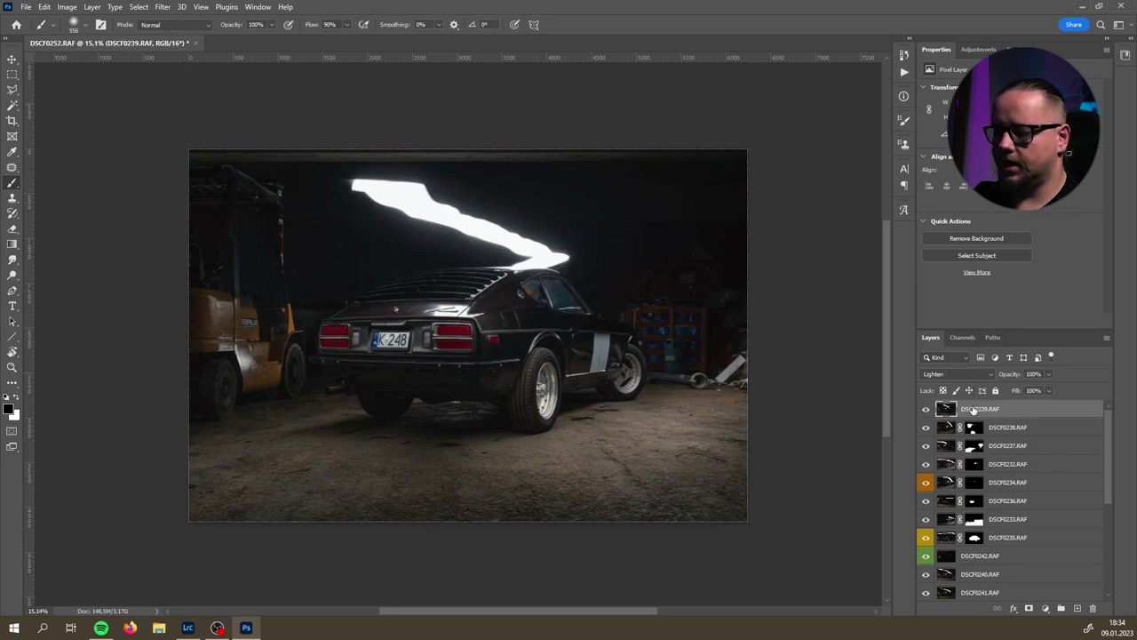
- Duplicate the DSCF0239.RAF layer and hide the copy
{"action": "key", "text": "ctrl+j"}
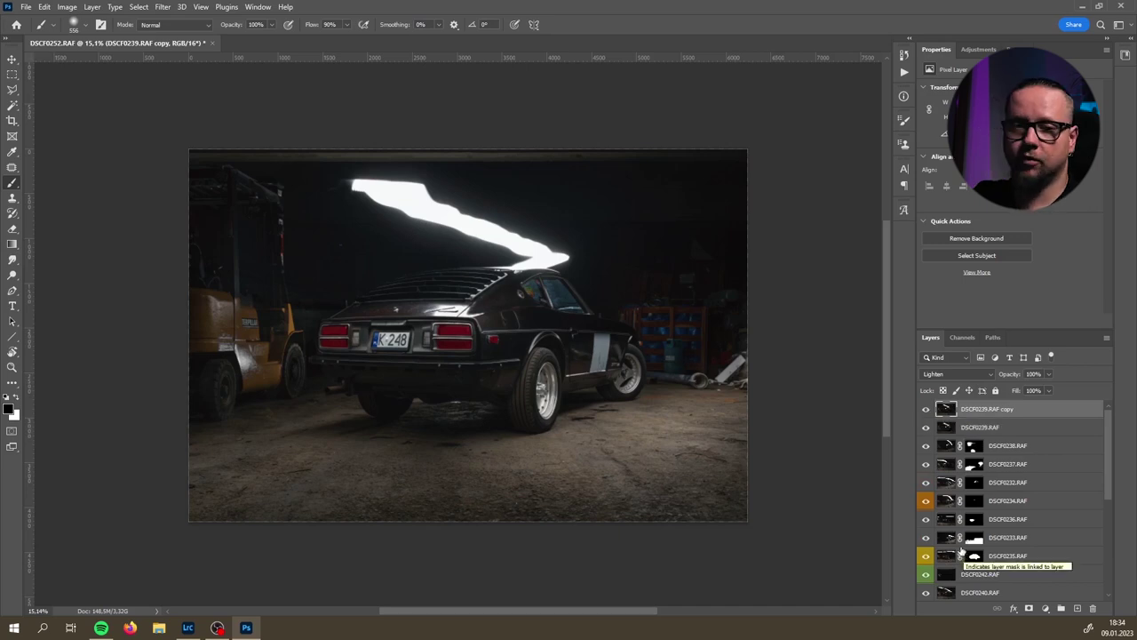
{"action": "left_click", "coordinate": [927, 411]}
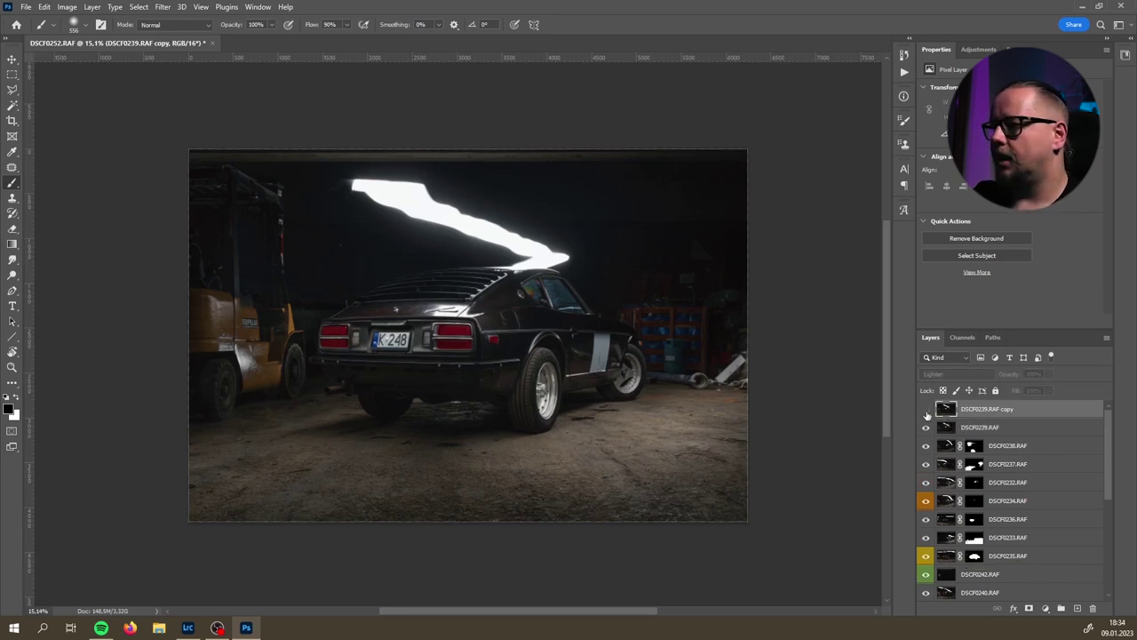
- Add a black mask to the original DSCF0239.RAF layer and paint it white over the ground beneath the car
{"action": "left_click", "coordinate": [981, 427]}
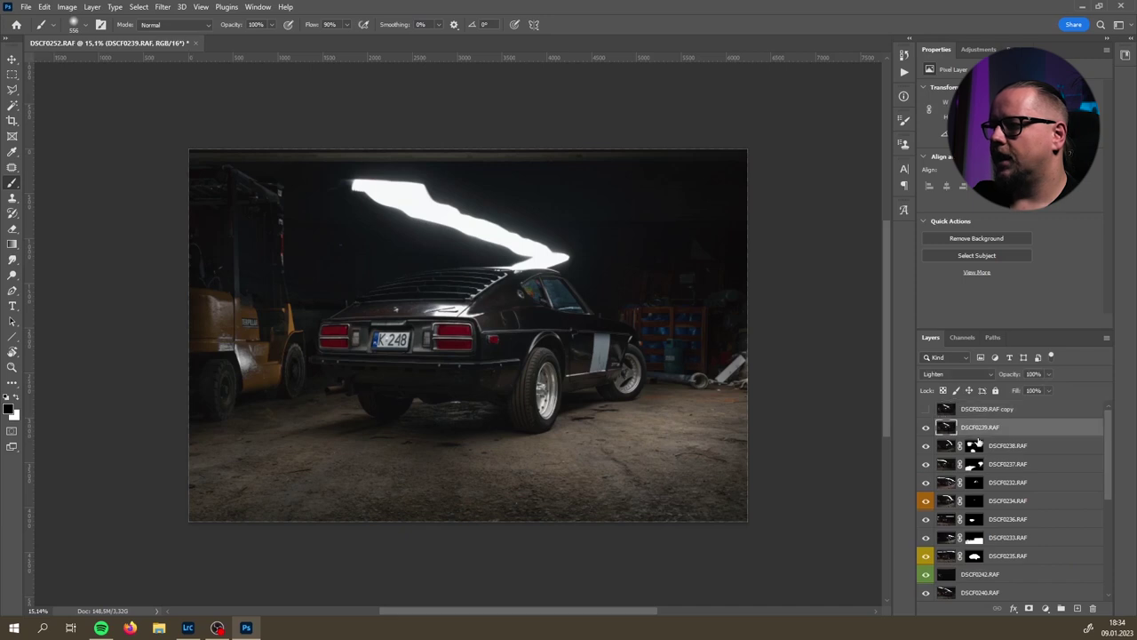
{"action": "left_click", "coordinate": [1030, 609]}
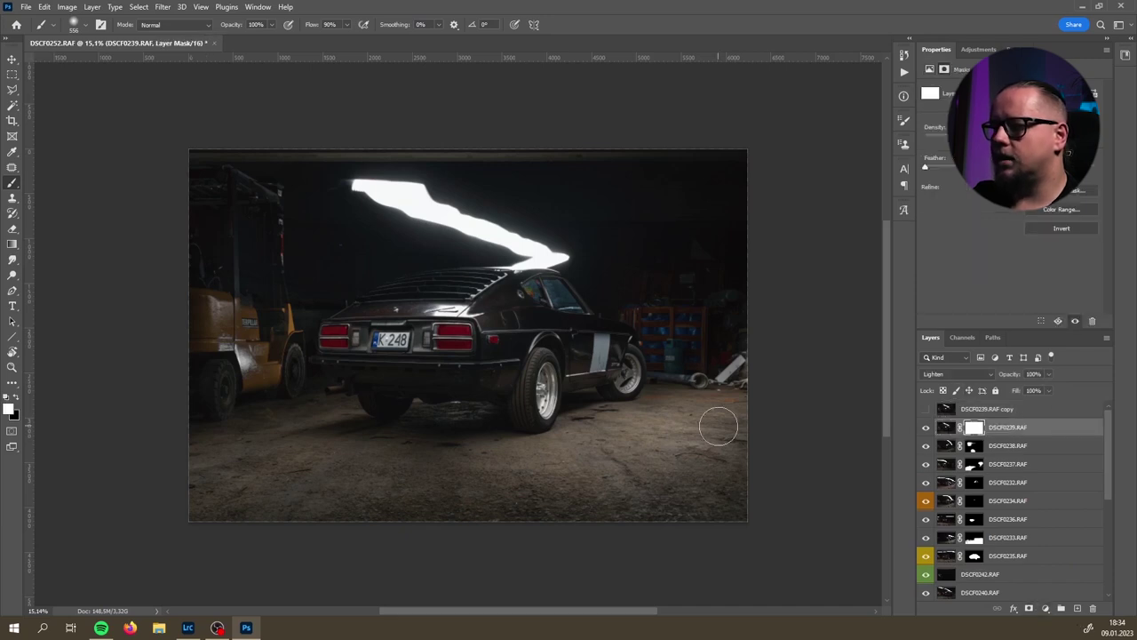
{"action": "key", "text": "ctrl+i"}
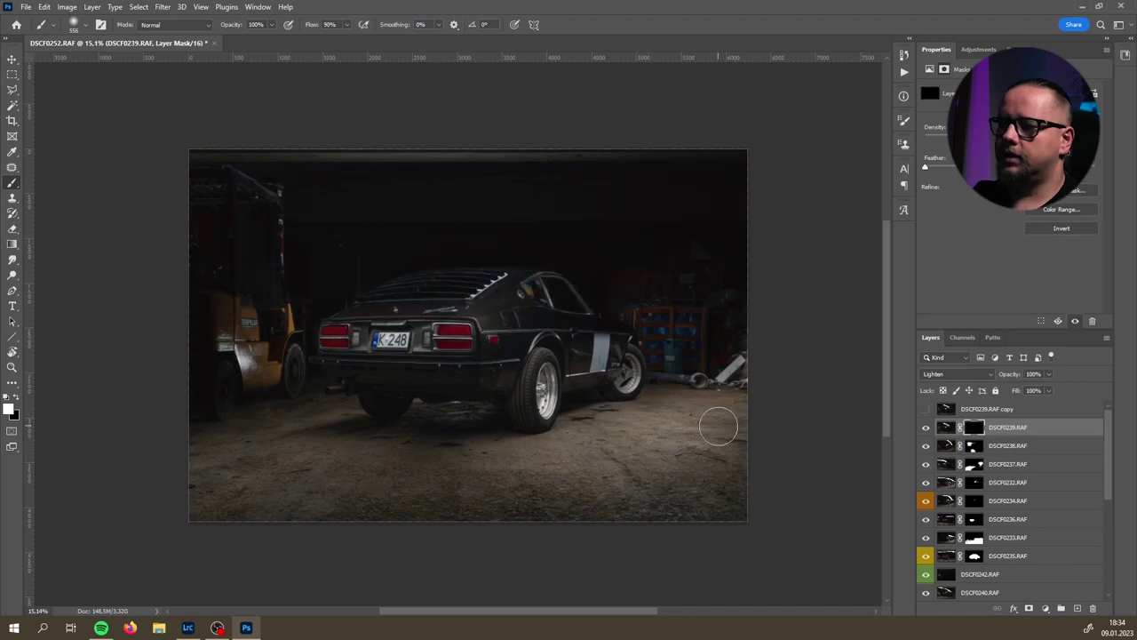
{"action": "mouse_move", "coordinate": [573, 389]}
{"action": "left_mouse_down"}
{"action": "mouse_move", "coordinate": [597, 384]}
{"action": "mouse_move", "coordinate": [403, 406]}
{"action": "mouse_move", "coordinate": [445, 413]}
{"action": "left_mouse_up"}
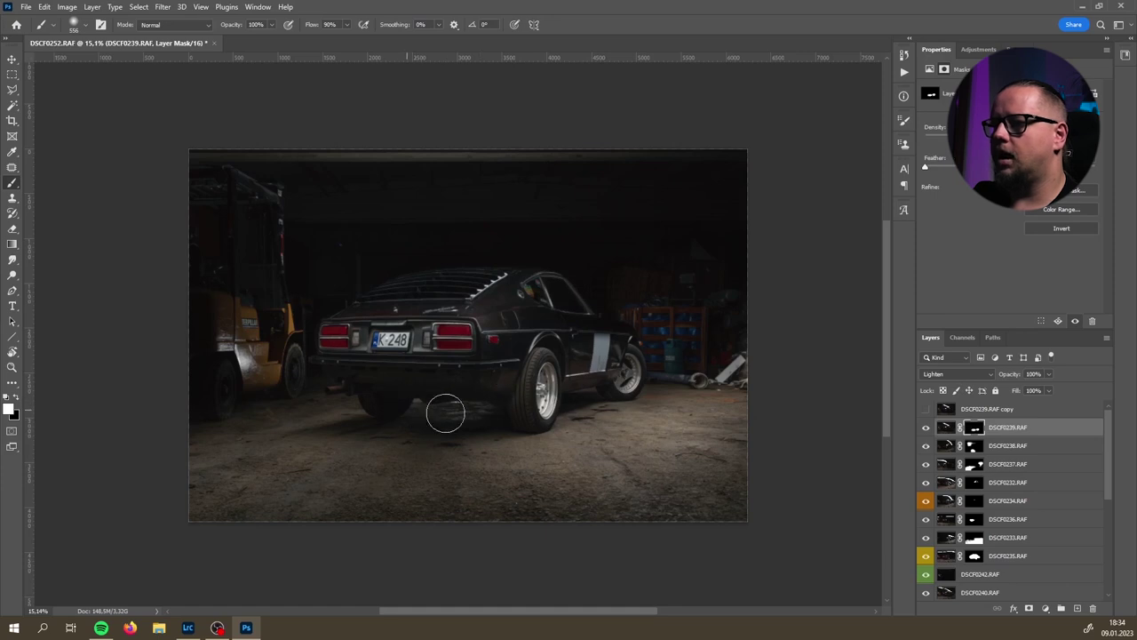
- Show the DSCF0239.RAF copy layer again and give it a black mask
{"action": "left_click", "coordinate": [925, 410]}
{"action": "left_click", "coordinate": [991, 409]}
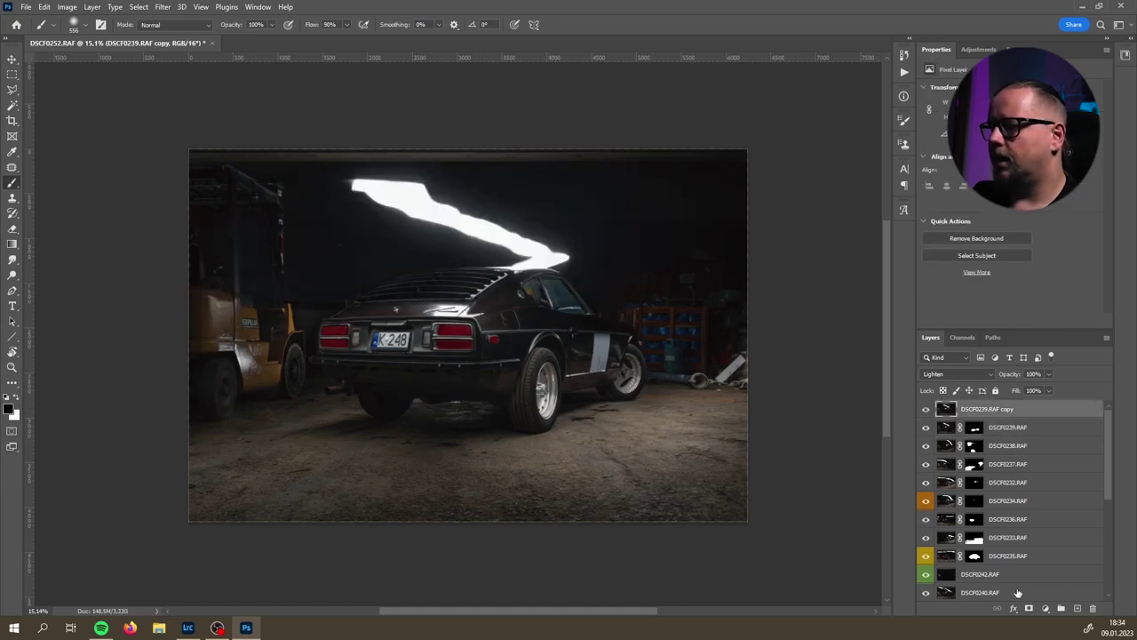
{"action": "left_click", "coordinate": [1028, 608]}
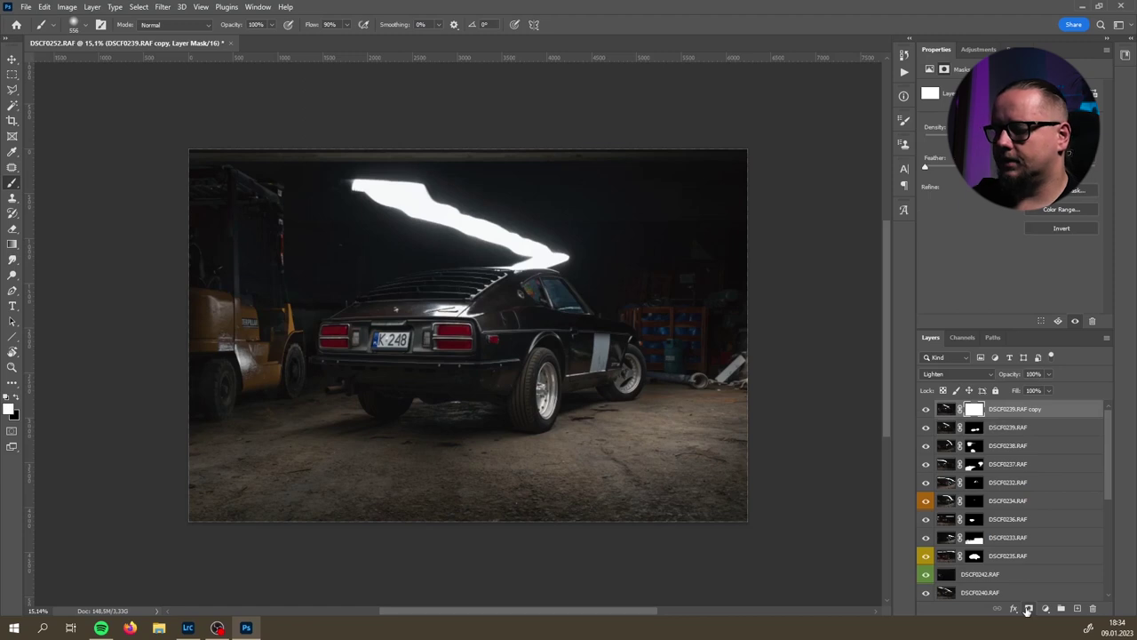
{"action": "key", "text": "ctrl+i"}
- Reveal the car's side window on the DSCF0239.RAF copy's mask, refining the window edges with a smaller brush
{"action": "scroll", "coordinate": [574, 296], "scroll_direction": "up", "scroll_amount": 2}
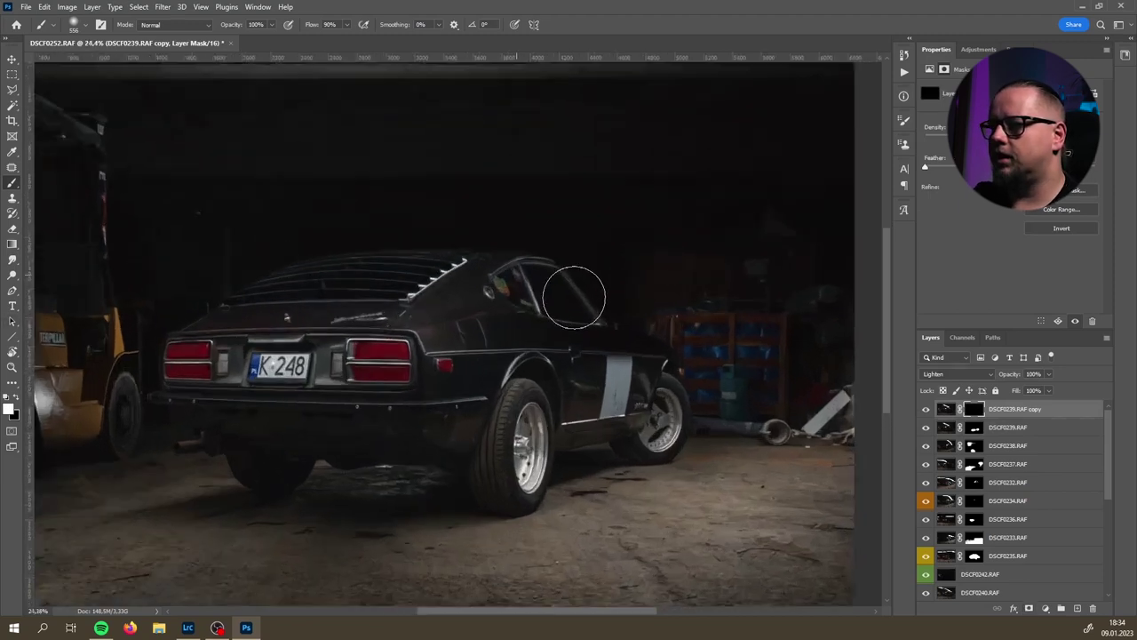
{"action": "scroll", "coordinate": [574, 297], "scroll_direction": "up", "scroll_amount": 2}
{"action": "mouse_move", "coordinate": [574, 297]}
{"action": "left_mouse_down"}
{"action": "mouse_move", "coordinate": [534, 322]}
{"action": "mouse_move", "coordinate": [546, 270]}
{"action": "mouse_move", "coordinate": [527, 271]}
{"action": "mouse_move", "coordinate": [582, 314]}
{"action": "mouse_move", "coordinate": [530, 313]}
{"action": "mouse_move", "coordinate": [463, 274]}
{"action": "mouse_move", "coordinate": [537, 279]}
{"action": "mouse_move", "coordinate": [587, 312]}
{"action": "mouse_move", "coordinate": [586, 324]}
{"action": "mouse_move", "coordinate": [549, 306]}
{"action": "left_mouse_up"}
{"action": "right_click", "coordinate": [610, 282], "text": "alt"}
{"action": "left_click_drag", "start_coordinate": [610, 281], "coordinate": [632, 314]}
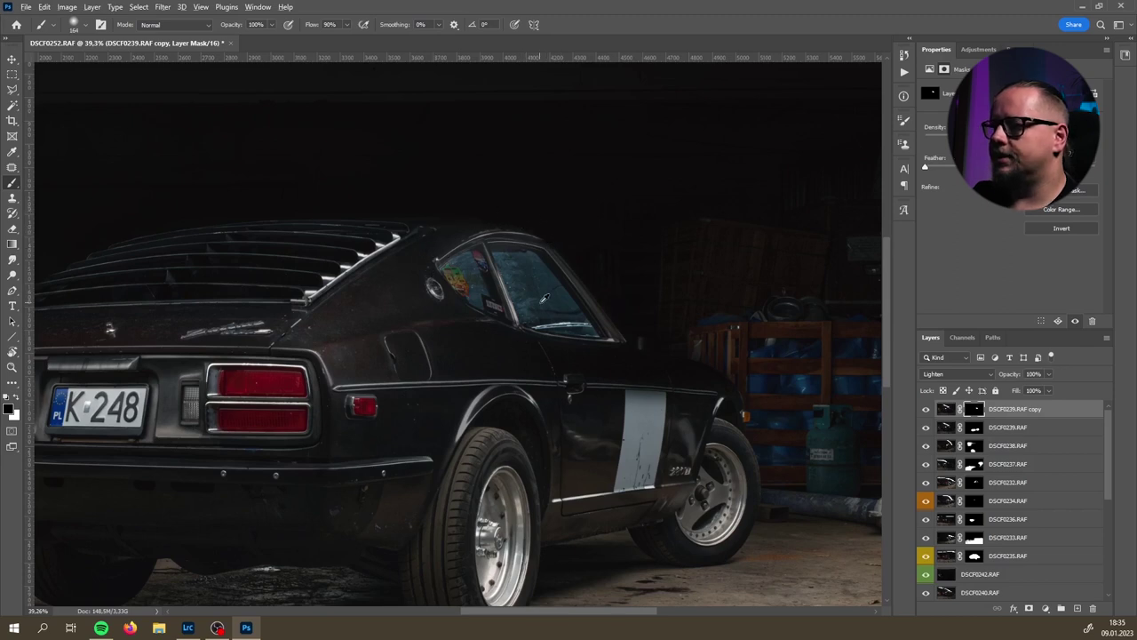
- Compare the side window with and without the DSCF0239.RAF copy layer
{"action": "scroll", "coordinate": [543, 298], "scroll_direction": "down", "scroll_amount": 2}
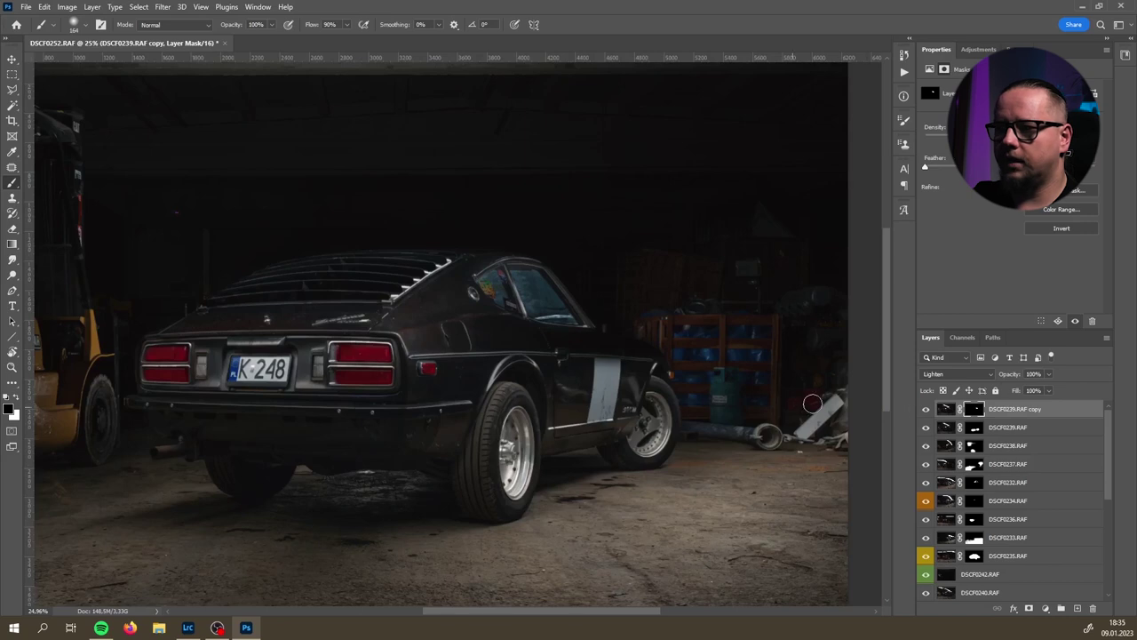
{"action": "left_click", "coordinate": [926, 409]}
{"action": "left_click", "coordinate": [927, 409]}
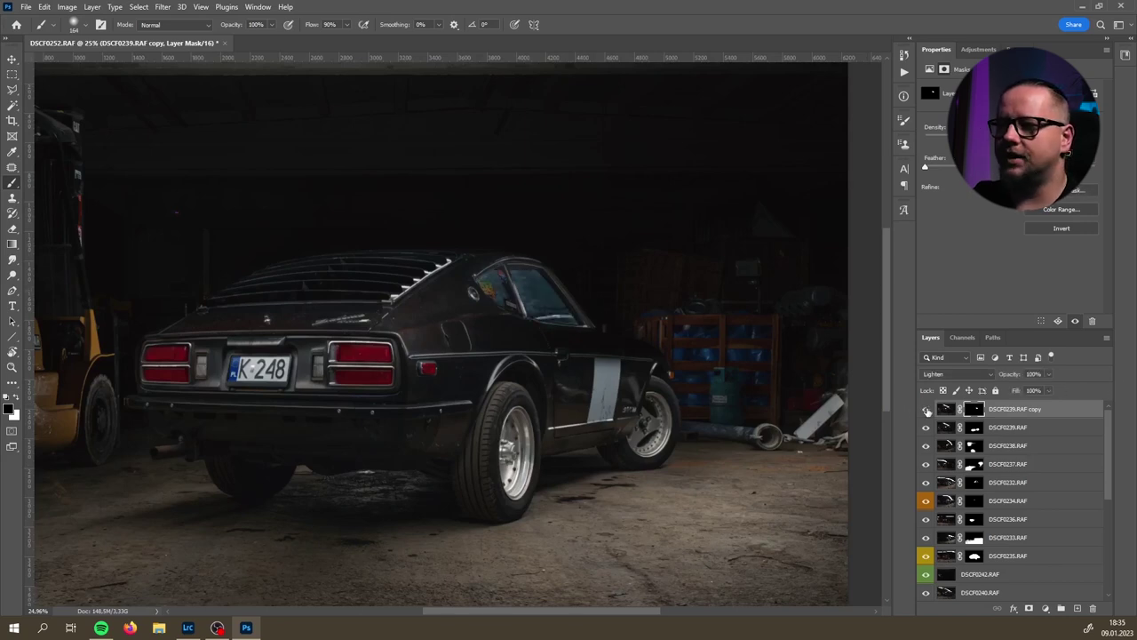
{"action": "left_click", "coordinate": [926, 409]}
{"action": "left_click", "coordinate": [927, 410]}
{"action": "left_click", "coordinate": [927, 410]}
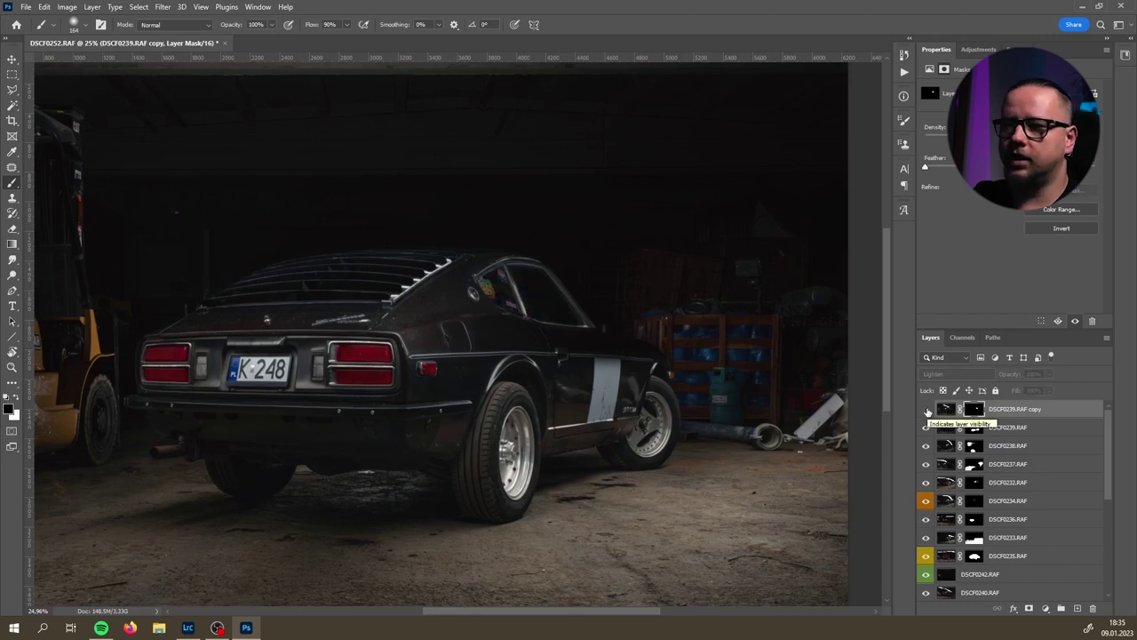
{"action": "left_click", "coordinate": [926, 410]}
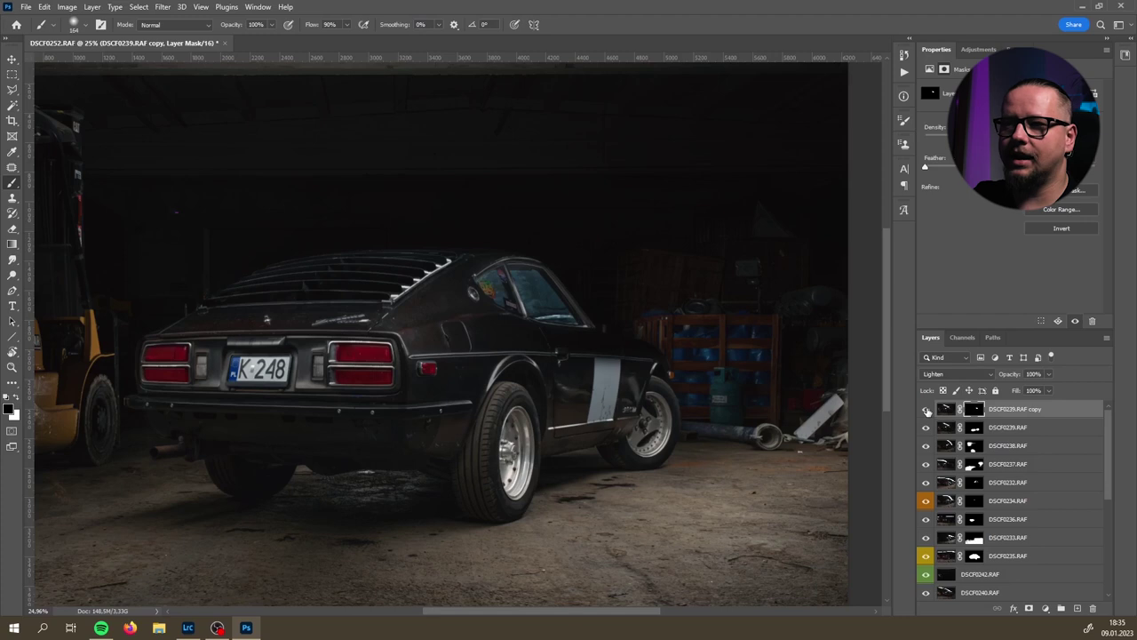
{"action": "left_click", "coordinate": [926, 409]}
{"action": "left_click", "coordinate": [927, 409]}
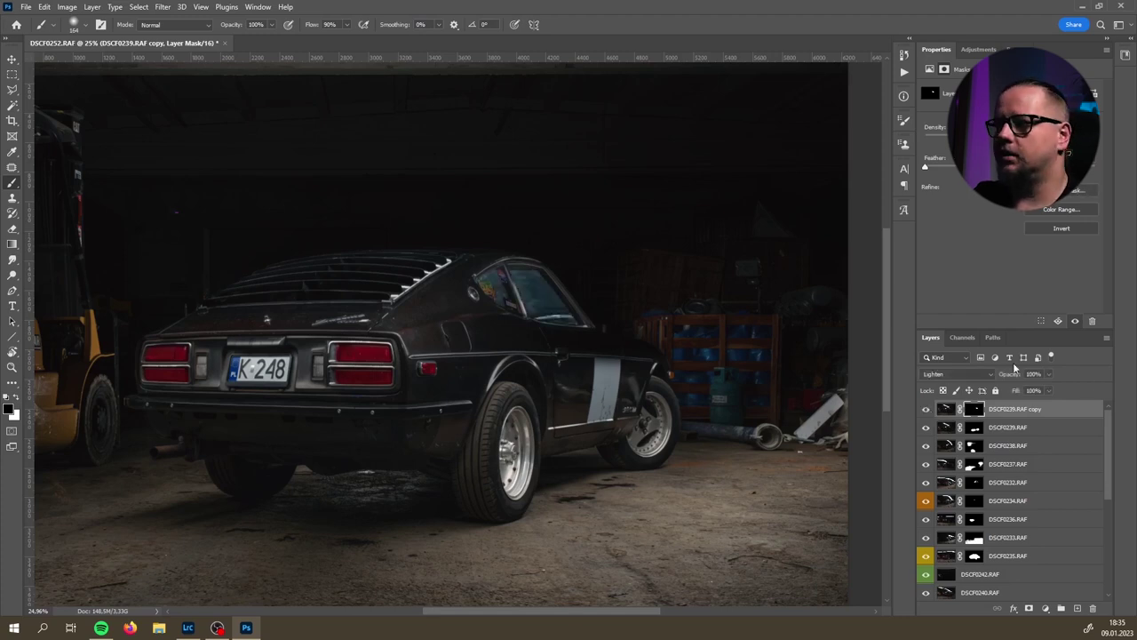
- Set the DSCF0239.RAF copy layer's opacity to 35% and check its effect on the side window
{"action": "left_click", "coordinate": [1048, 375]}
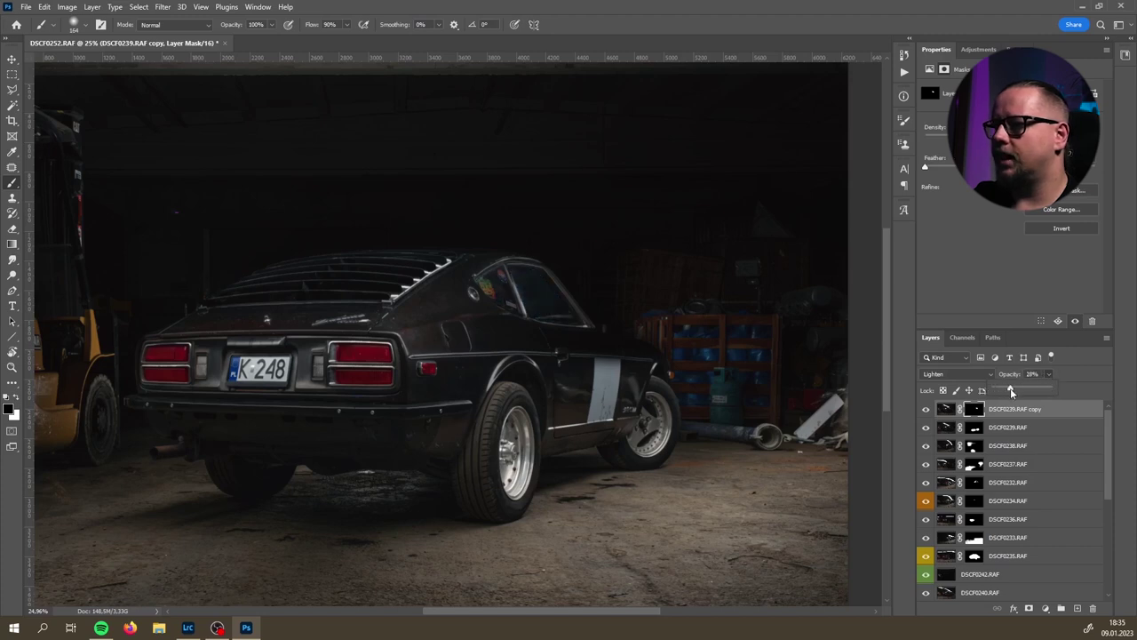
{"action": "key", "text": "Return"}
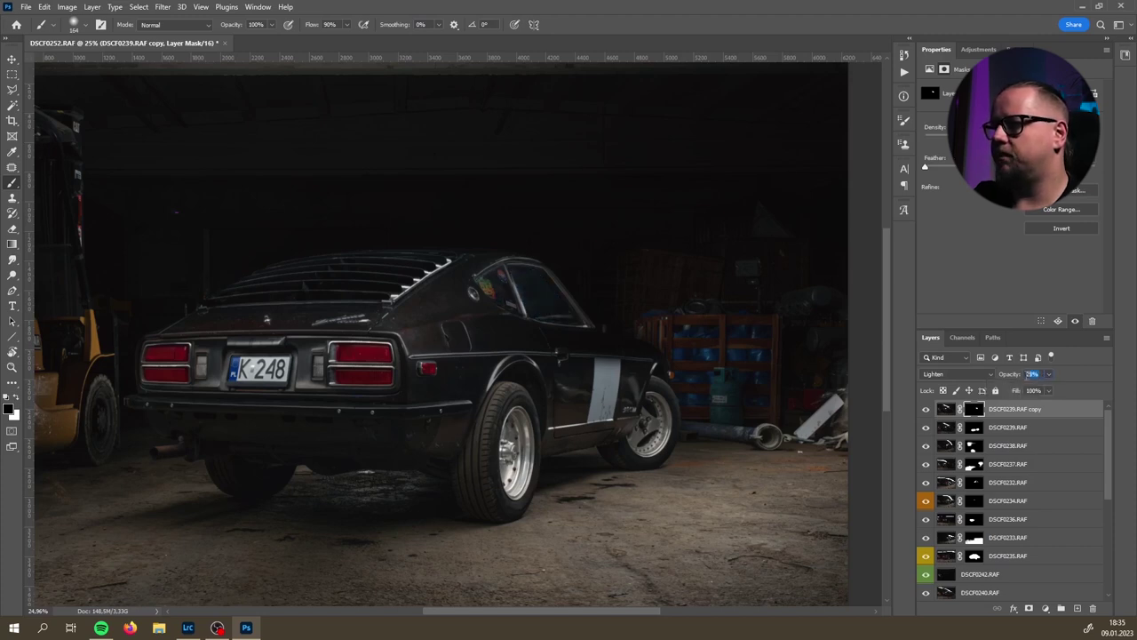
{"action": "type", "text": "35"}
{"action": "key", "text": "Return"}
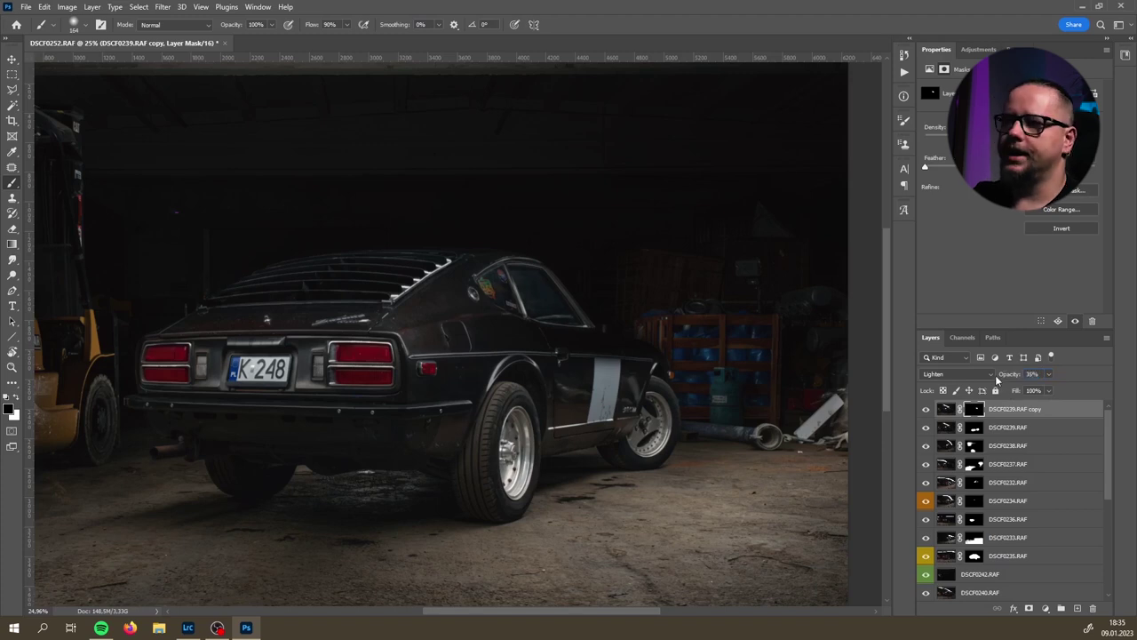
{"action": "left_click", "coordinate": [923, 411]}
{"action": "left_click", "coordinate": [924, 411]}
{"action": "left_click", "coordinate": [924, 411]}
{"action": "left_click", "coordinate": [924, 410]}
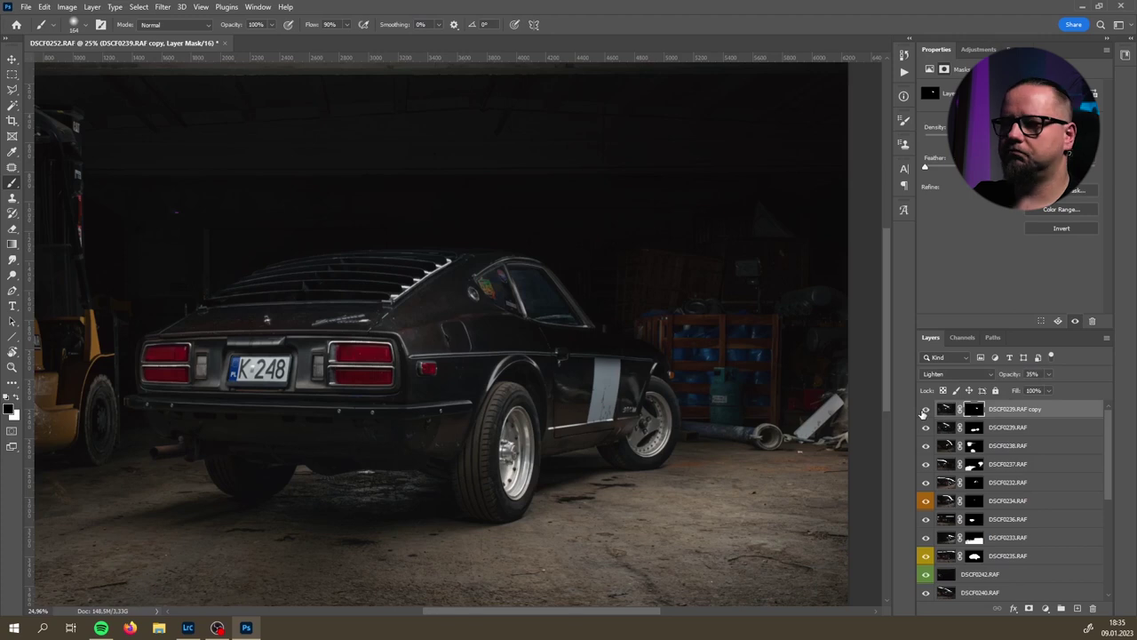
- Set the DSCF0239.RAF copy layer's fill to 60% and check its effect on the image
{"action": "left_click", "coordinate": [1048, 392]}
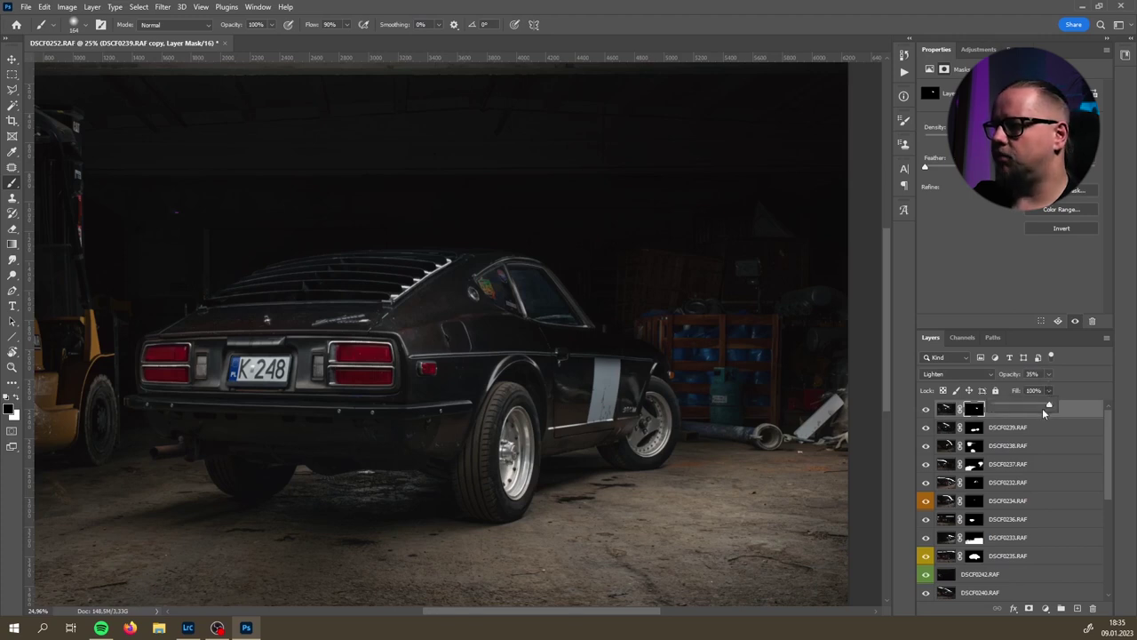
{"action": "left_click_drag", "start_coordinate": [1021, 405], "coordinate": [1027, 404]}
{"action": "left_click", "coordinate": [927, 415]}
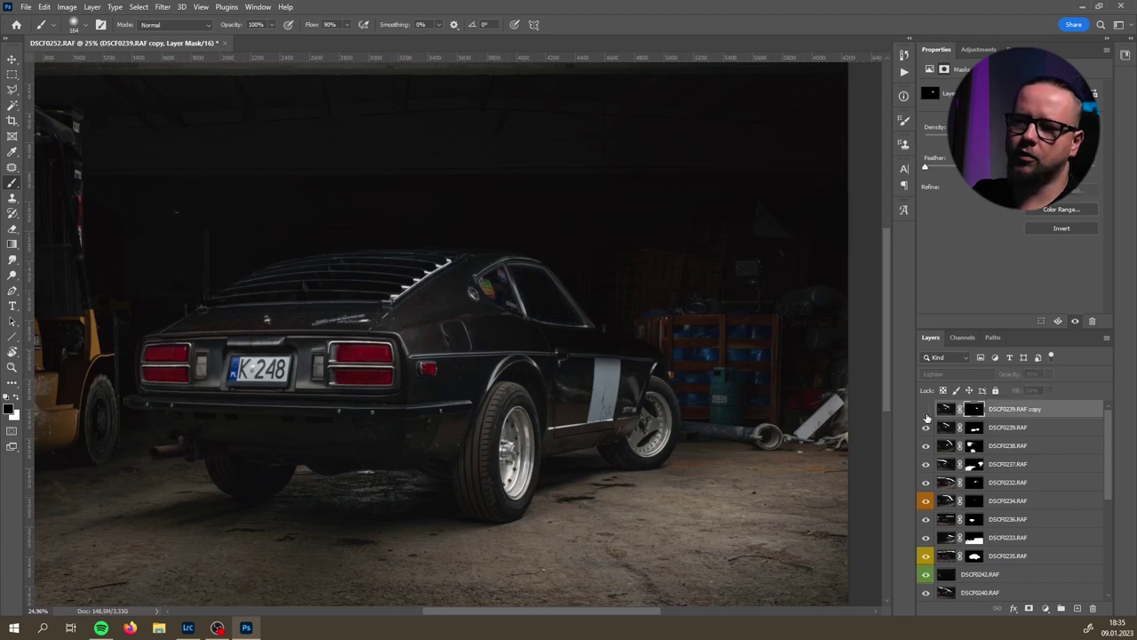
{"action": "scroll", "coordinate": [685, 339], "scroll_direction": "down", "scroll_amount": 1}
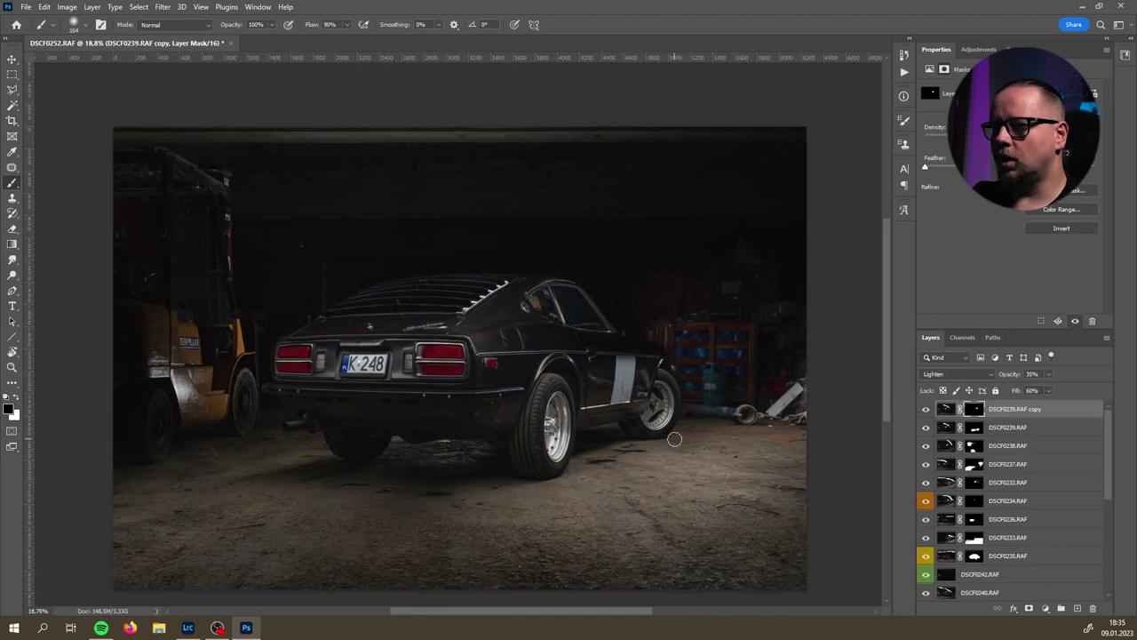
- Bring the DSCF0240.RAF layer to the top of the stack to inspect it, and delete it
{"action": "scroll", "coordinate": [1093, 489], "scroll_direction": "down", "scroll_amount": 1}
{"action": "mouse_move", "coordinate": [973, 559]}
{"action": "left_mouse_down"}
{"action": "mouse_move", "coordinate": [983, 392]}
{"action": "mouse_move", "coordinate": [984, 408]}
{"action": "left_mouse_up"}
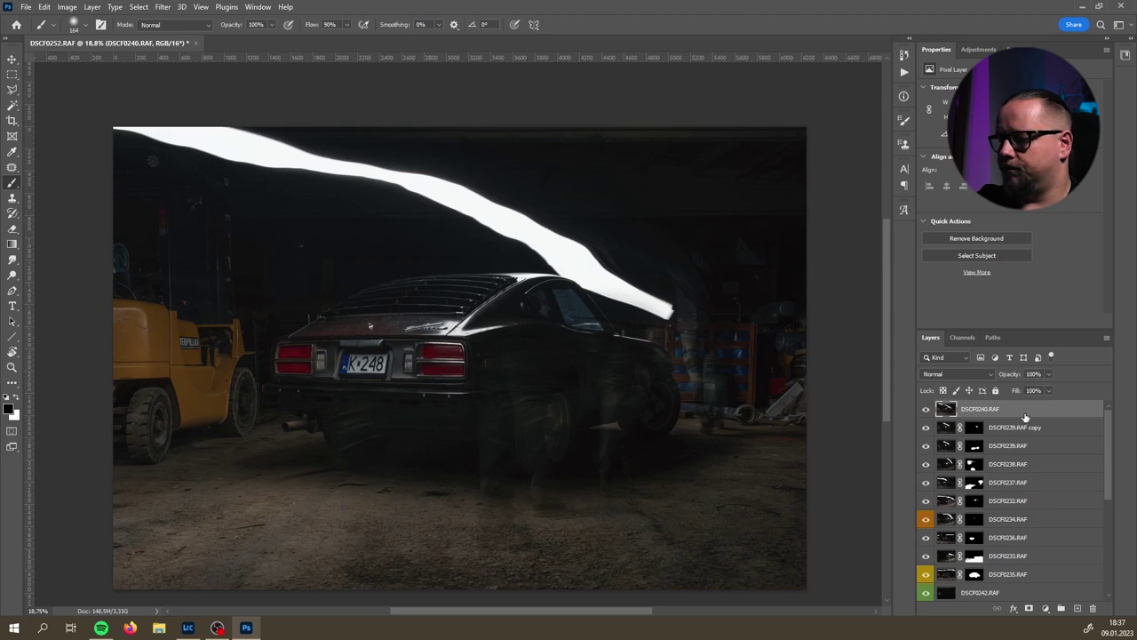
{"action": "key", "text": "Delete"}
- Move the DSCF0241.RAF layer to the top, set its blend mode to Lighten and compare the image with and without it
{"action": "scroll", "coordinate": [1051, 449], "scroll_direction": "down", "scroll_amount": 2}
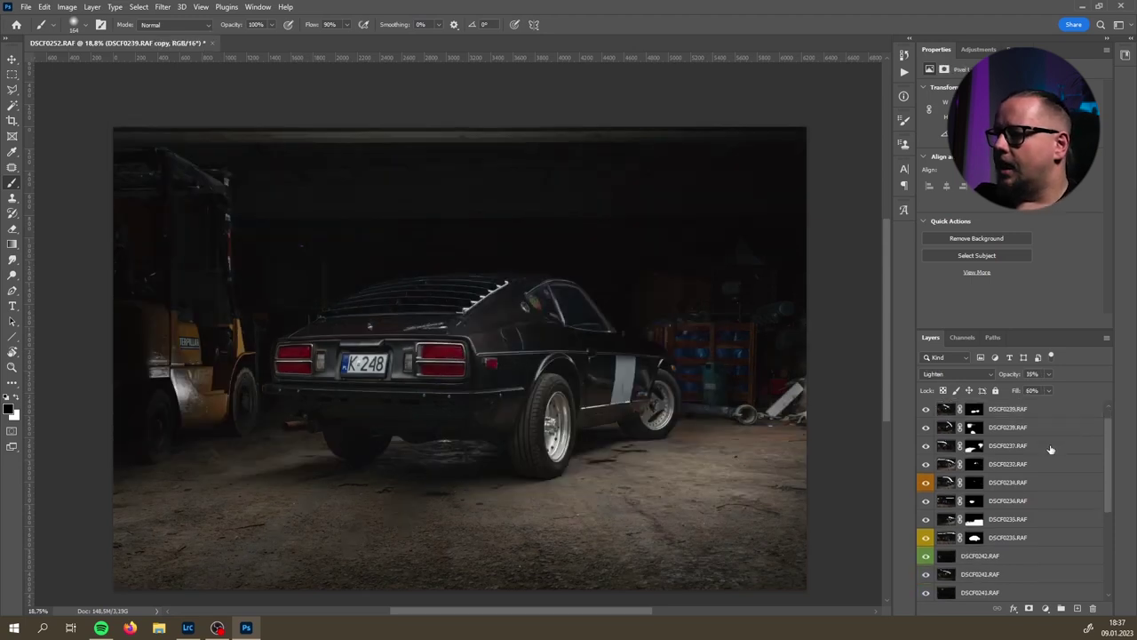
{"action": "scroll", "coordinate": [1051, 449], "scroll_direction": "down", "scroll_amount": 2}
{"action": "mouse_move", "coordinate": [977, 504]}
{"action": "left_mouse_down"}
{"action": "mouse_move", "coordinate": [979, 397]}
{"action": "mouse_move", "coordinate": [982, 407]}
{"action": "left_mouse_up"}
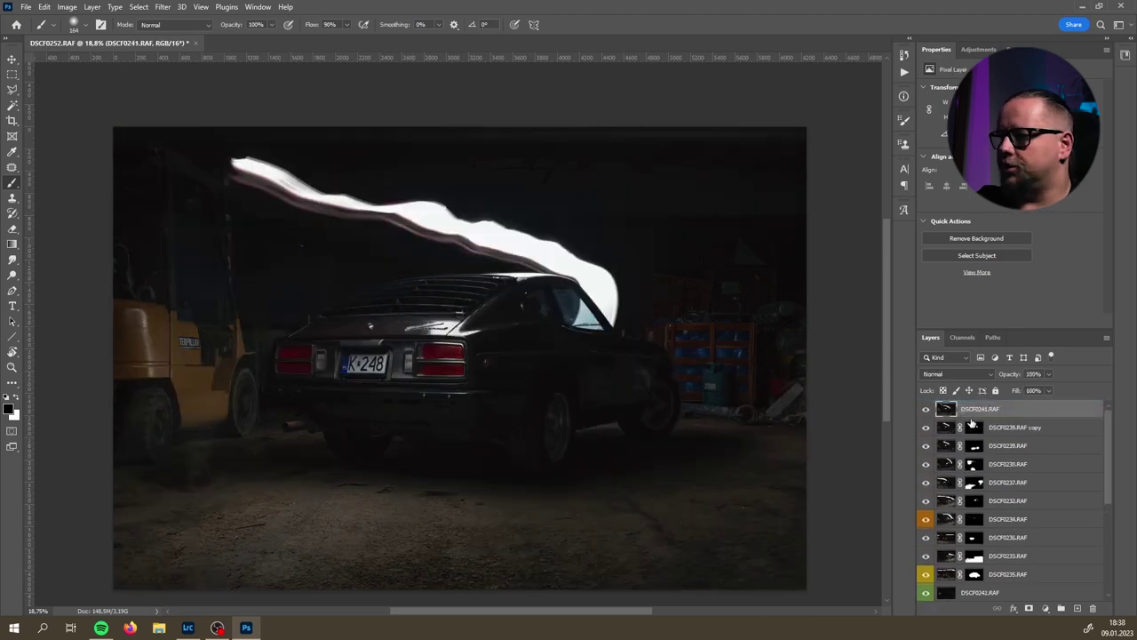
{"action": "left_click", "coordinate": [956, 374]}
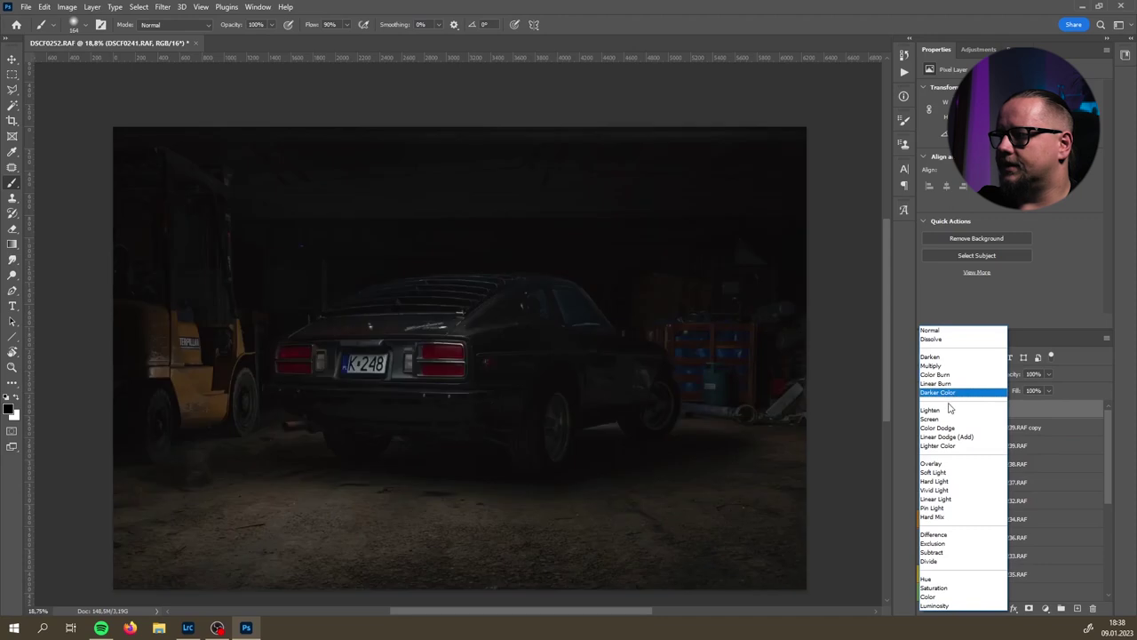
{"action": "left_click", "coordinate": [947, 411]}
{"action": "left_click", "coordinate": [926, 409]}
{"action": "left_click", "coordinate": [927, 409]}
{"action": "left_click", "coordinate": [926, 410]}
{"action": "left_click", "coordinate": [926, 409]}
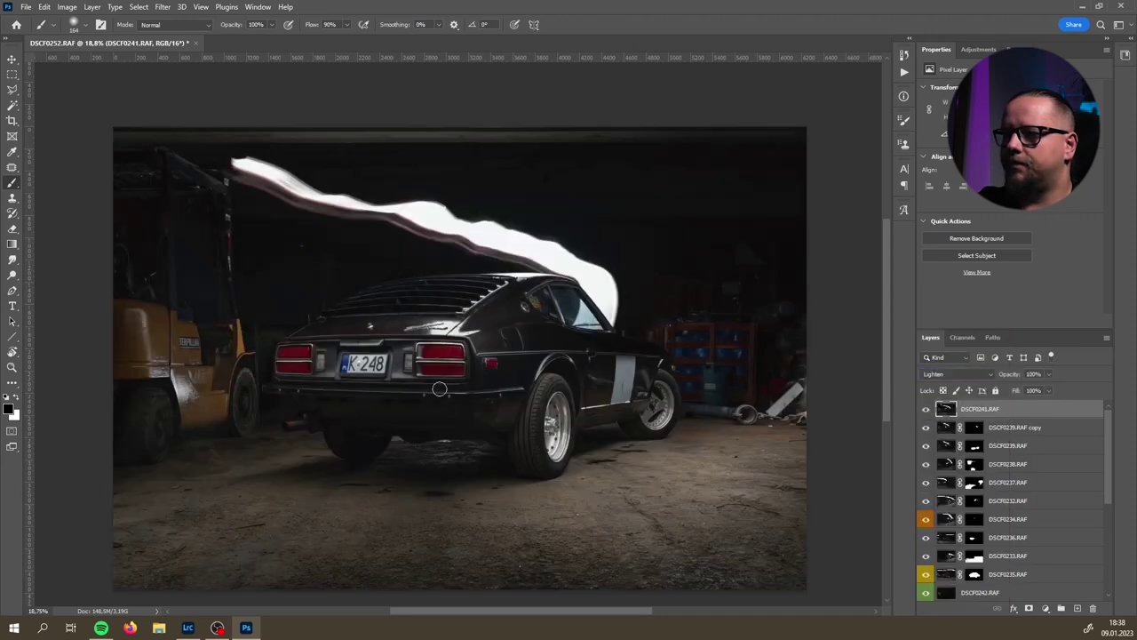
- Toggle the DSCF0241.RAF layer's visibility to compare the car's lighting with and without it
{"action": "left_click", "coordinate": [926, 409]}
{"action": "left_click", "coordinate": [926, 409]}
{"action": "left_click", "coordinate": [925, 409]}
{"action": "left_click", "coordinate": [925, 409]}
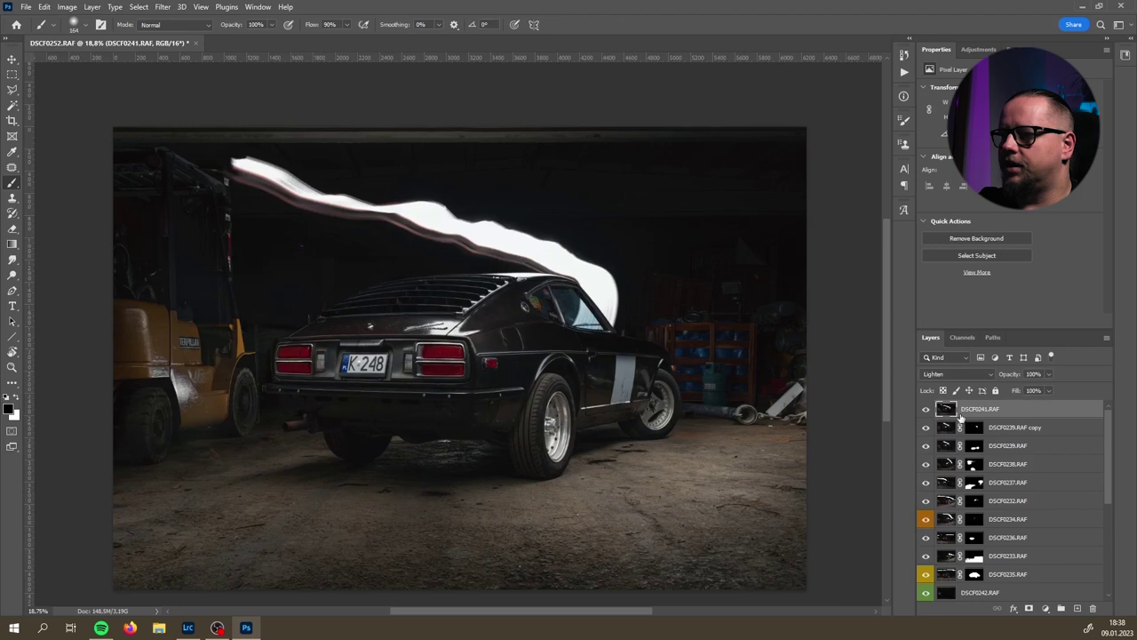
{"action": "left_click", "coordinate": [926, 410]}
{"action": "left_click", "coordinate": [926, 410]}
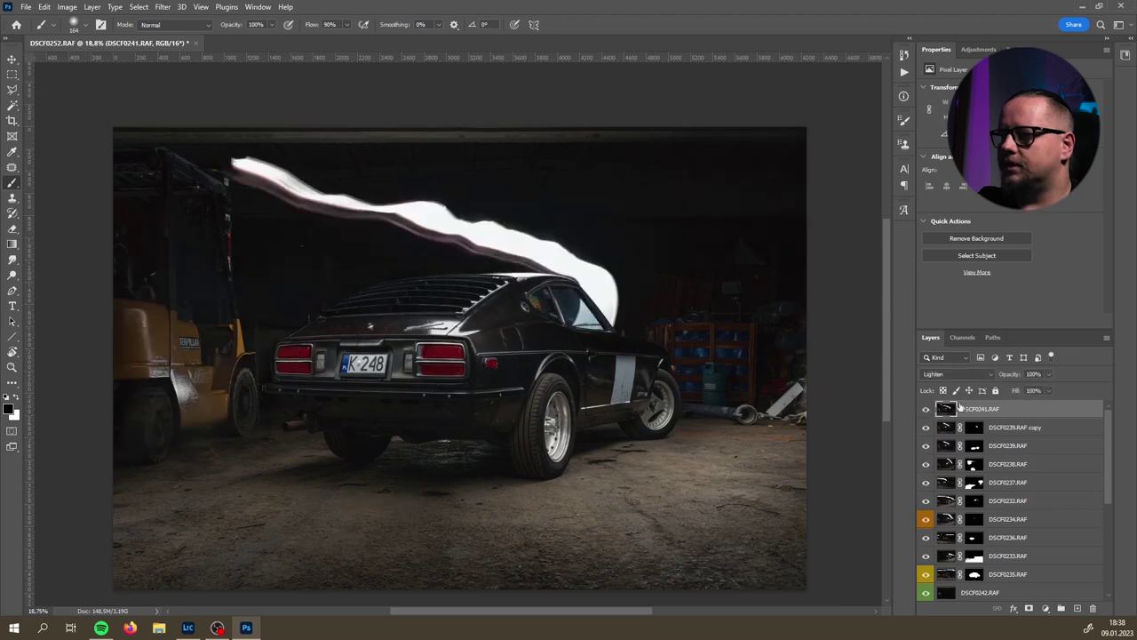
- Set the DSCF0241.RAF layer's blend mode to Normal and compare its exposure with the composite below
{"action": "left_click", "coordinate": [952, 373]}
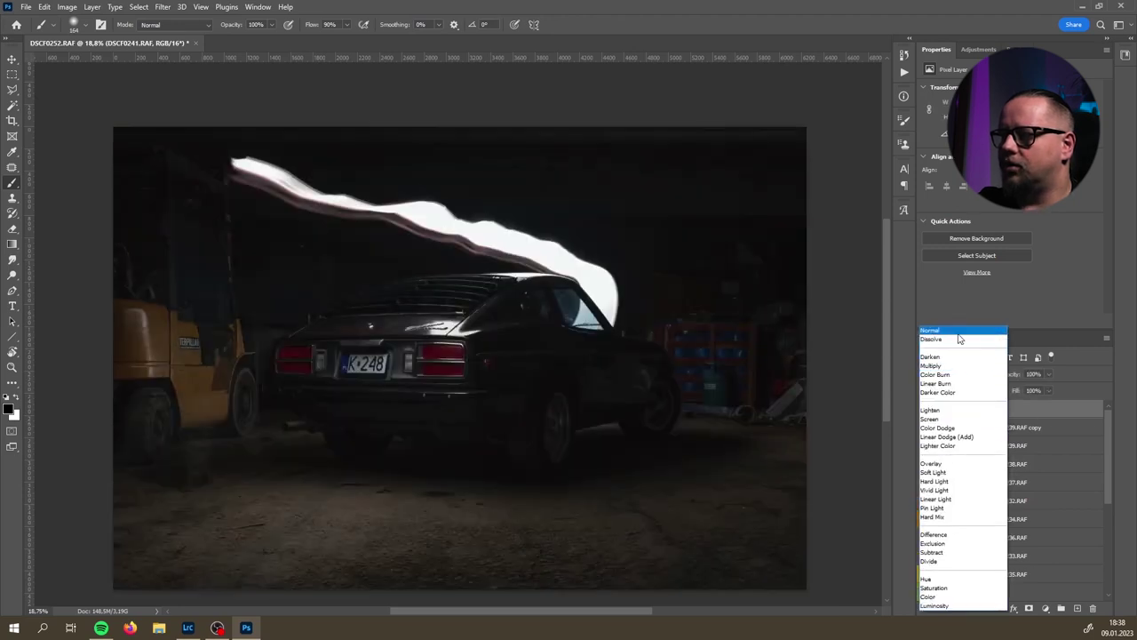
{"action": "left_click", "coordinate": [959, 331]}
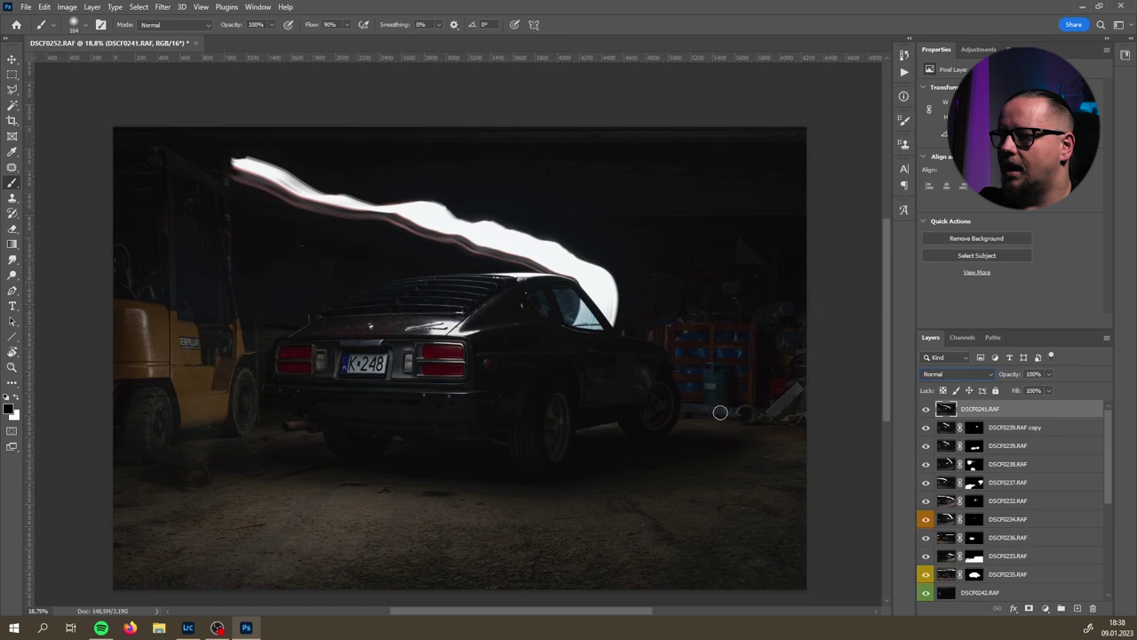
{"action": "left_click", "coordinate": [926, 409]}
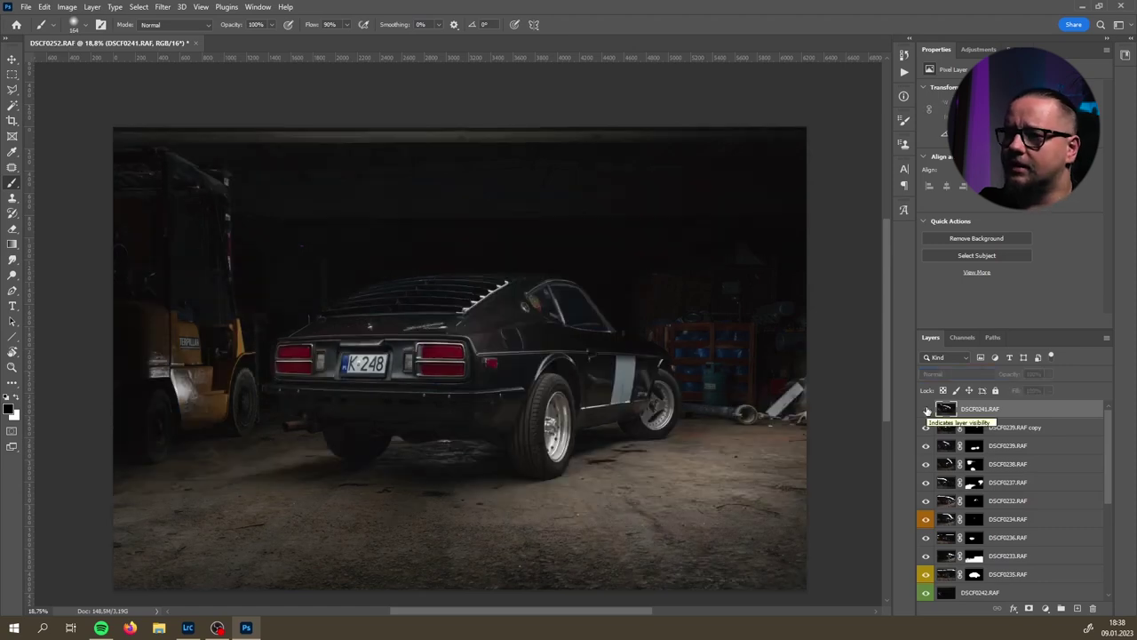
{"action": "left_click", "coordinate": [925, 408]}
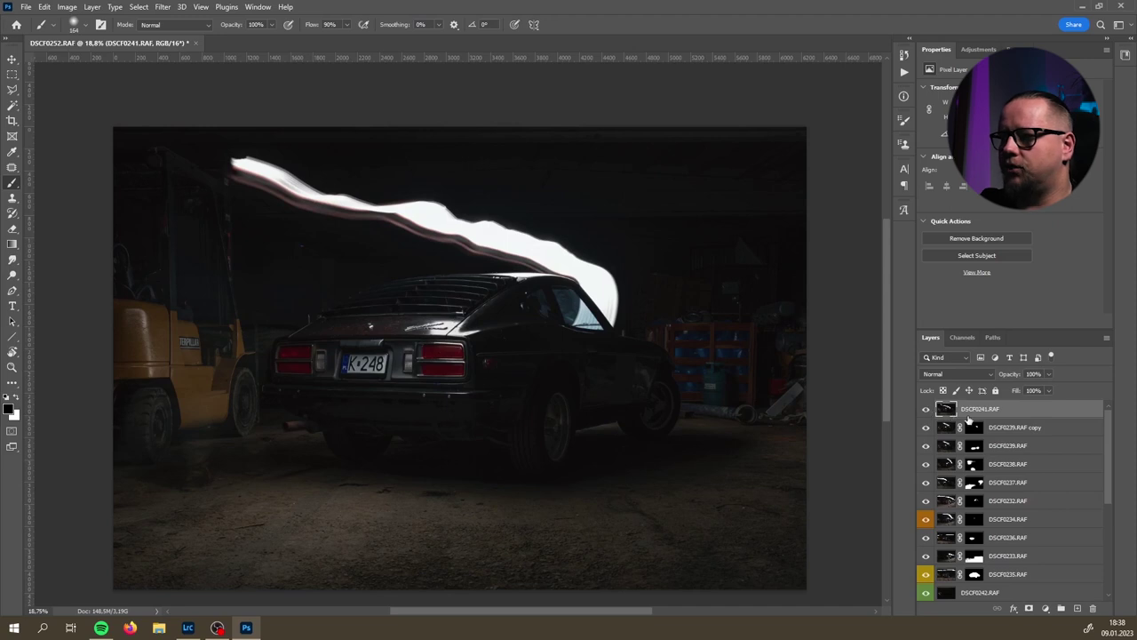
- Color-label the DSCF0241.RAF layer yellow and rename it Ground
{"action": "right_click", "coordinate": [993, 408]}
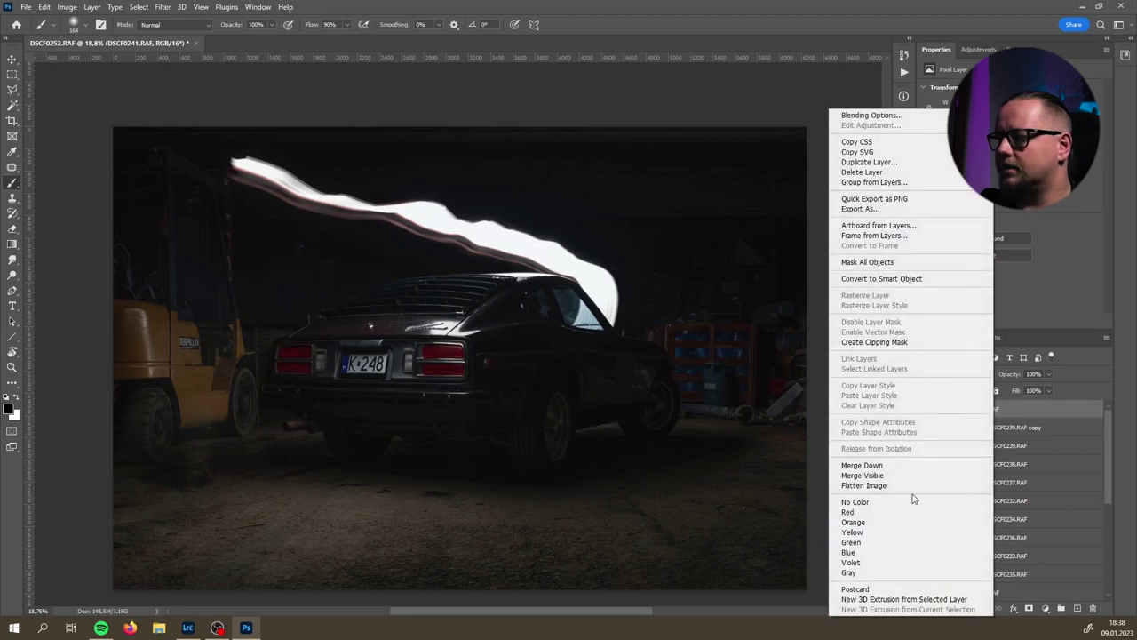
{"action": "left_click", "coordinate": [910, 532]}
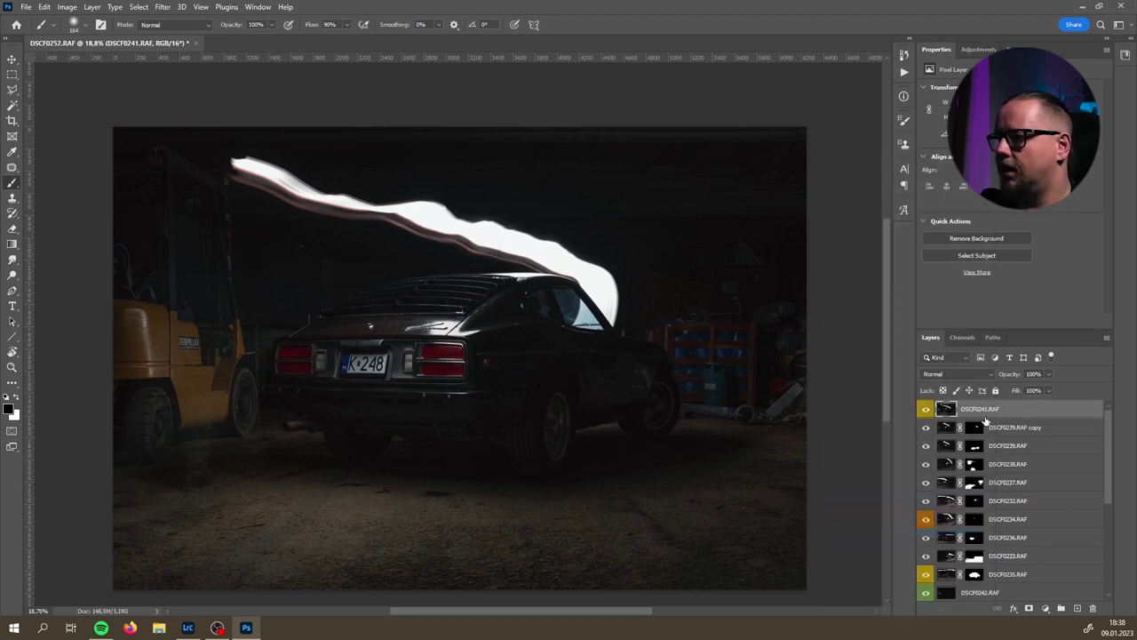
{"action": "double_click", "coordinate": [981, 409]}
{"action": "type", "text": "Ground"}
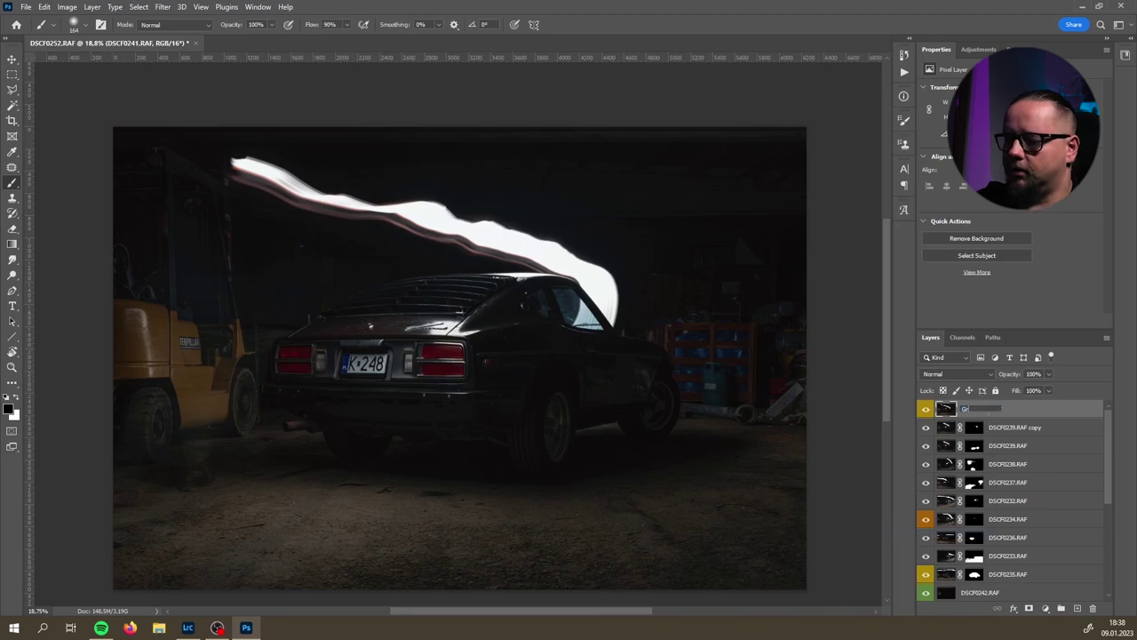
{"action": "key", "text": "Return"}
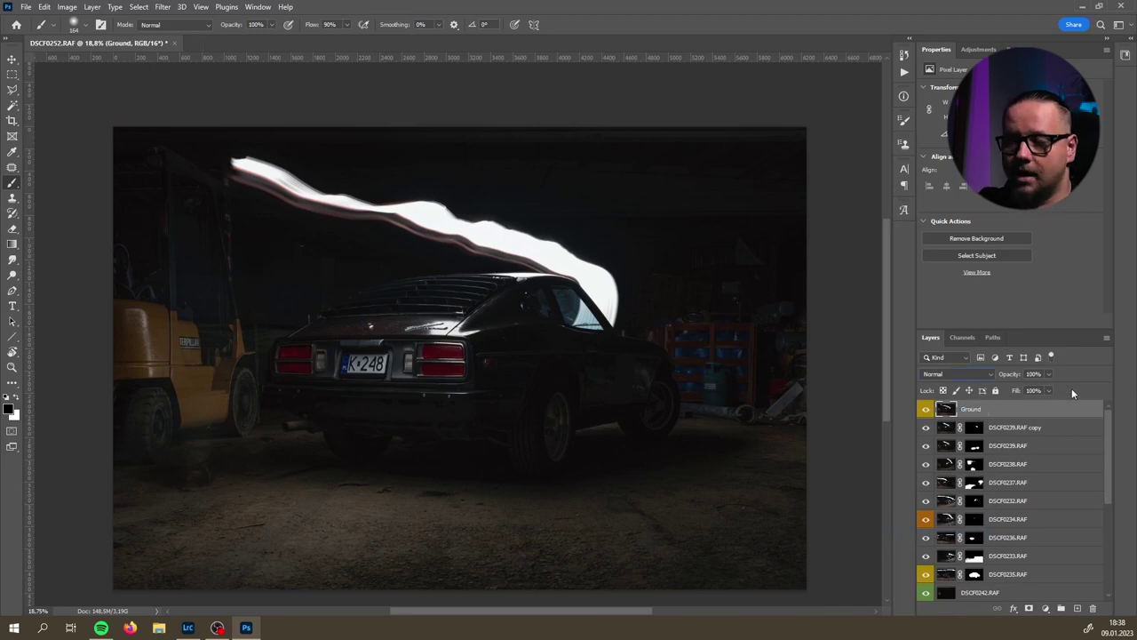
- Set the Ground layer's blend mode to Lighten and compare the image with and without the layer
{"action": "left_click", "coordinate": [963, 374]}
{"action": "left_click", "coordinate": [946, 413]}
{"action": "left_click", "coordinate": [926, 410]}
{"action": "left_click", "coordinate": [925, 409]}
{"action": "left_click", "coordinate": [926, 409]}
{"action": "left_click", "coordinate": [926, 410]}
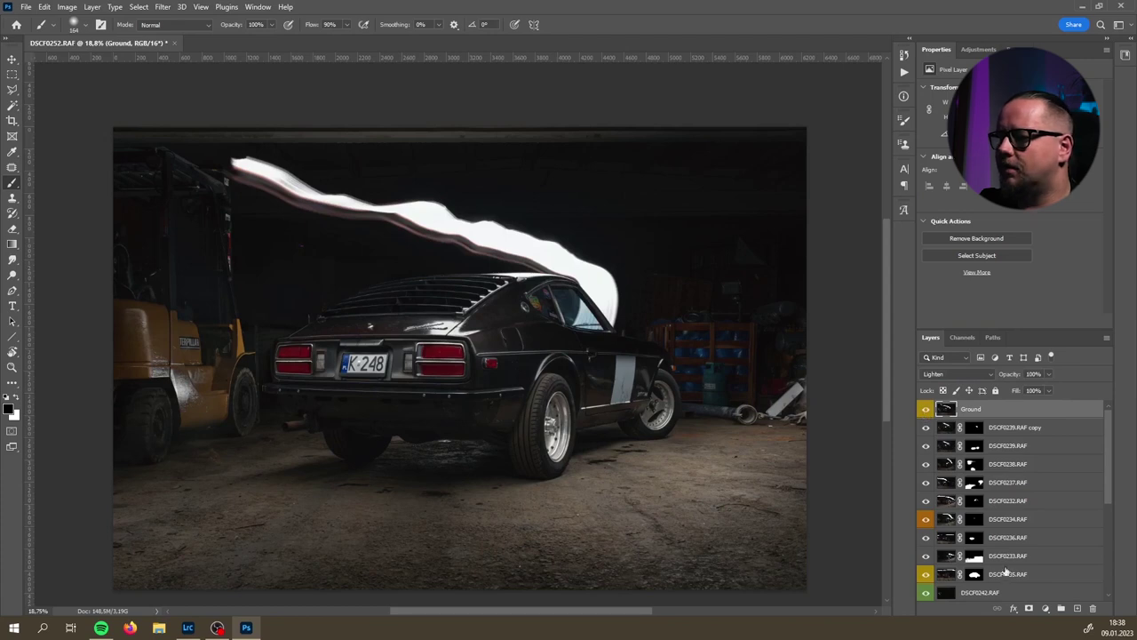
- Add a black mask to the Ground layer and paint white over the car's rear bumper and taillight area
{"action": "left_click", "coordinate": [1029, 608]}
{"action": "key", "text": "ctrl+i"}
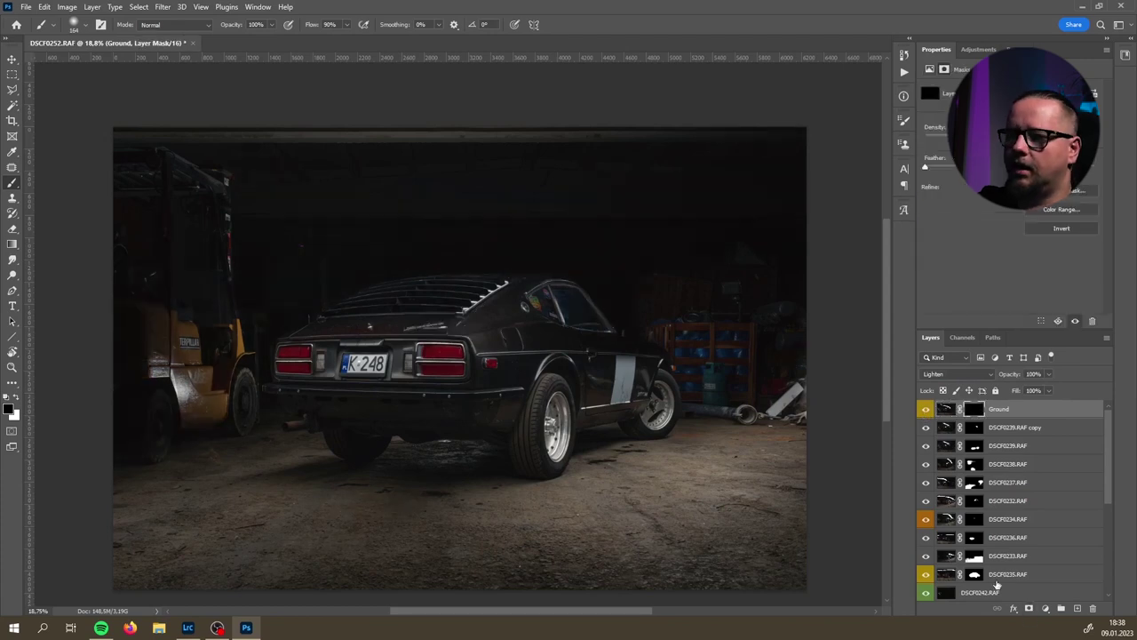
{"action": "key", "text": "x"}
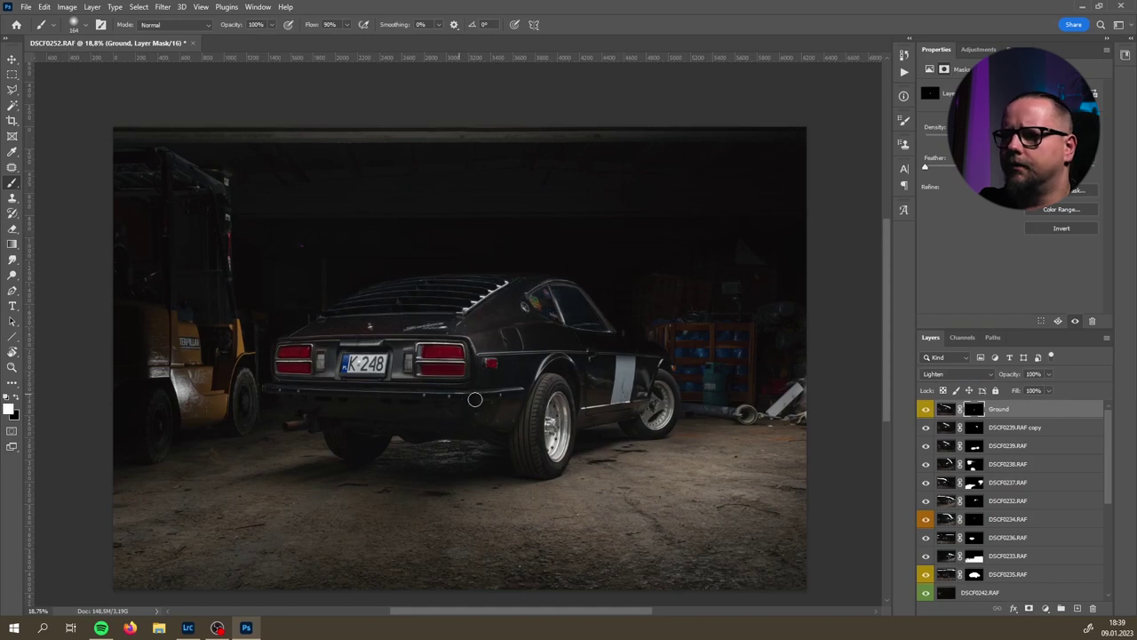
{"action": "left_click_drag", "start_coordinate": [398, 394], "coordinate": [438, 365]}
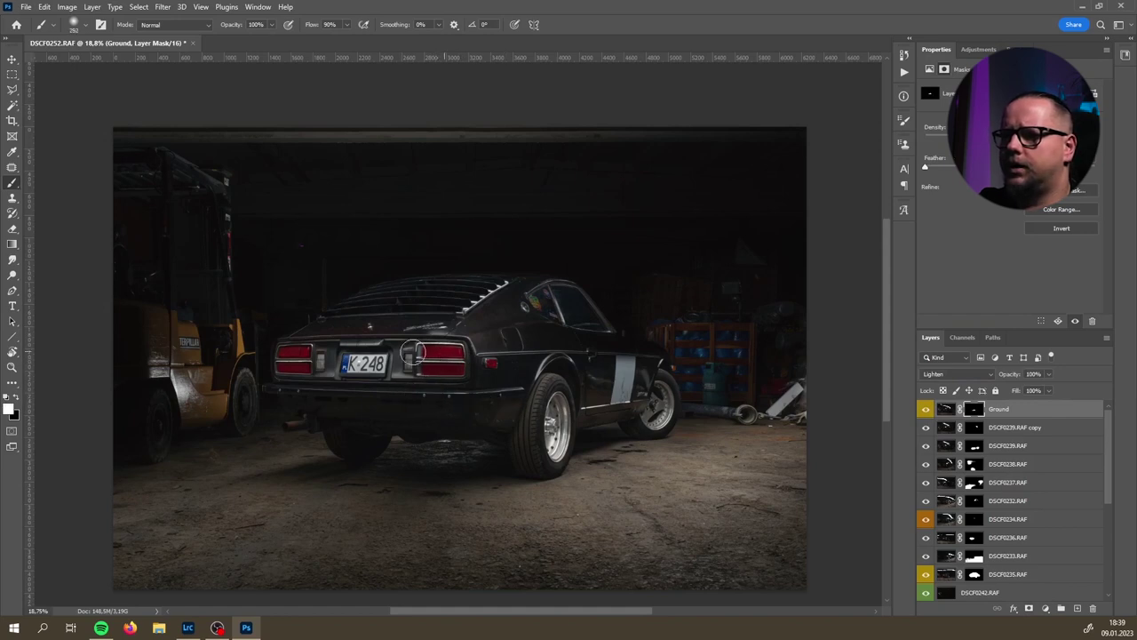
- Refine the Ground mask around the trunk lid and rear panel with white and black, and undo the stroke along the roof
{"action": "key", "text": "x"}
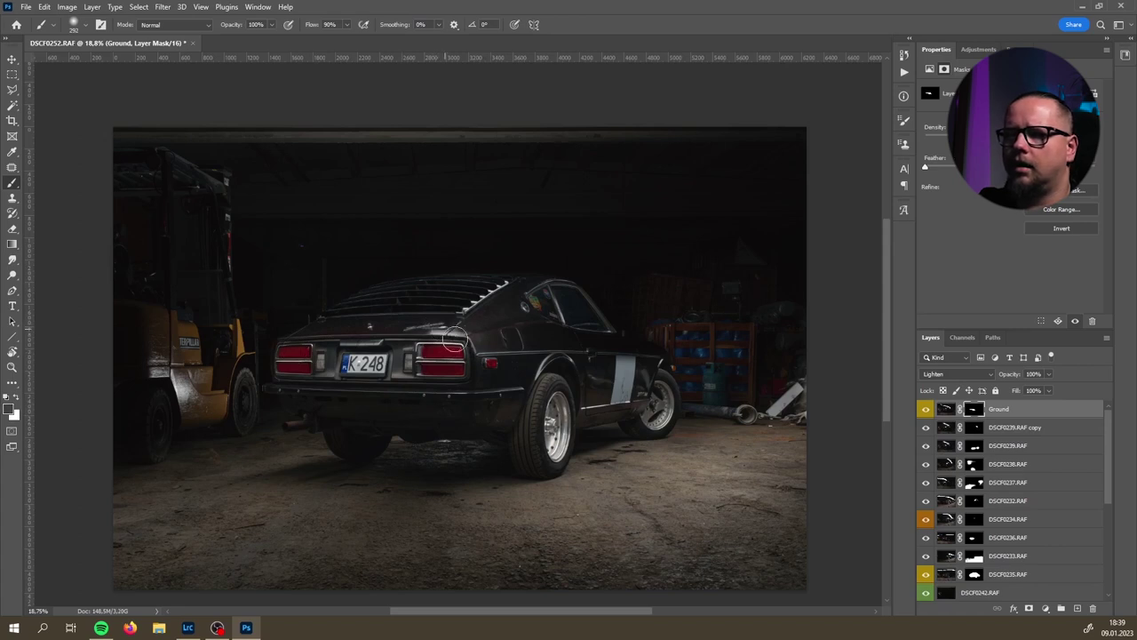
{"action": "key", "text": "x"}
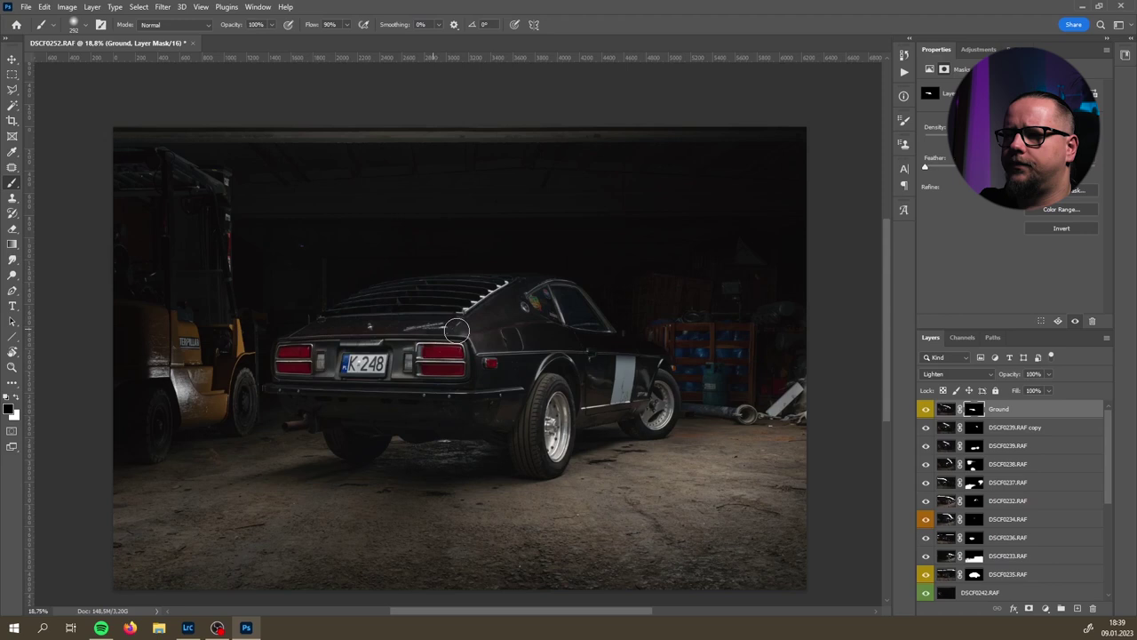
{"action": "key", "text": "x"}
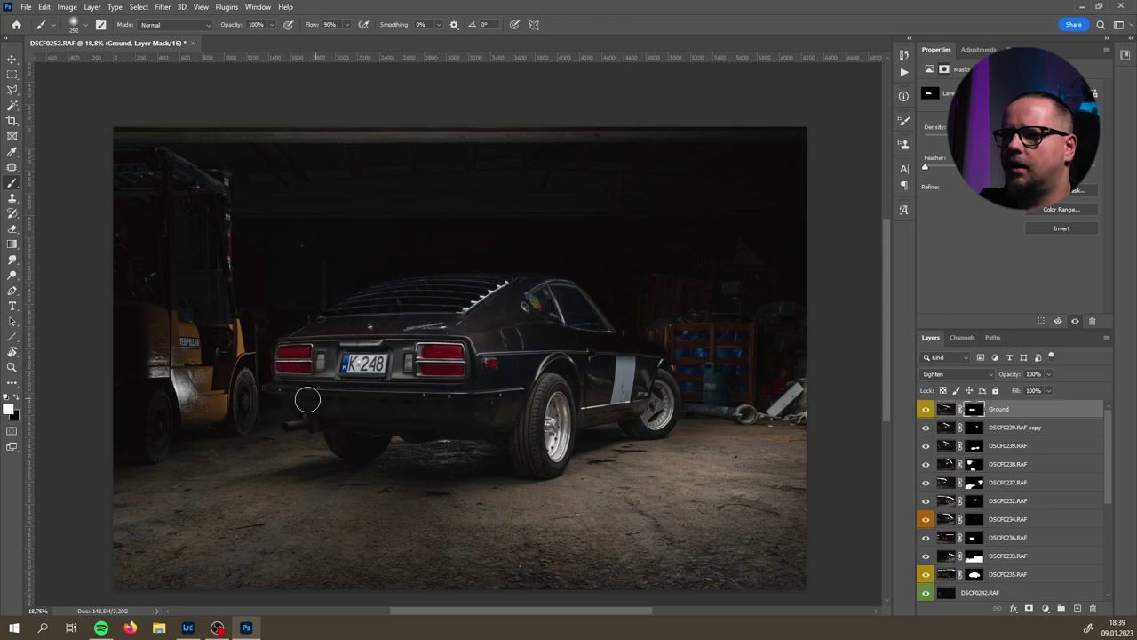
{"action": "left_click_drag", "start_coordinate": [478, 273], "coordinate": [522, 281]}
{"action": "key", "text": "ctrl+z"}
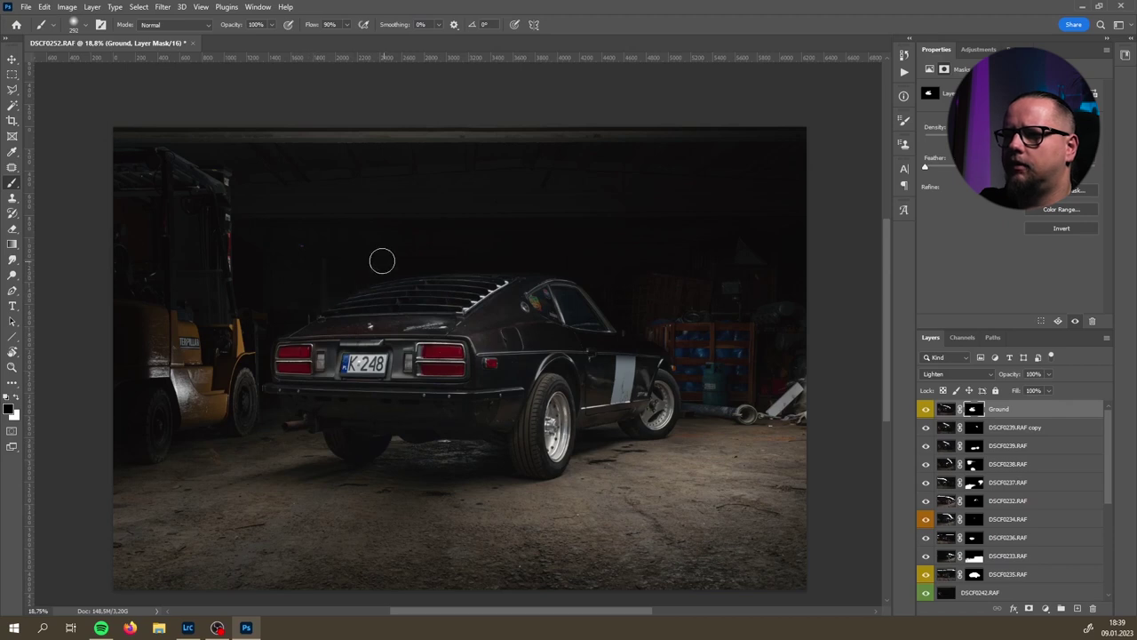
- Move the DSCF0246.RAF layer to the top of the layer stack
{"action": "scroll", "coordinate": [382, 267], "scroll_direction": "up", "scroll_amount": 1}
{"action": "scroll", "coordinate": [382, 267], "scroll_direction": "right", "scroll_amount": 1}
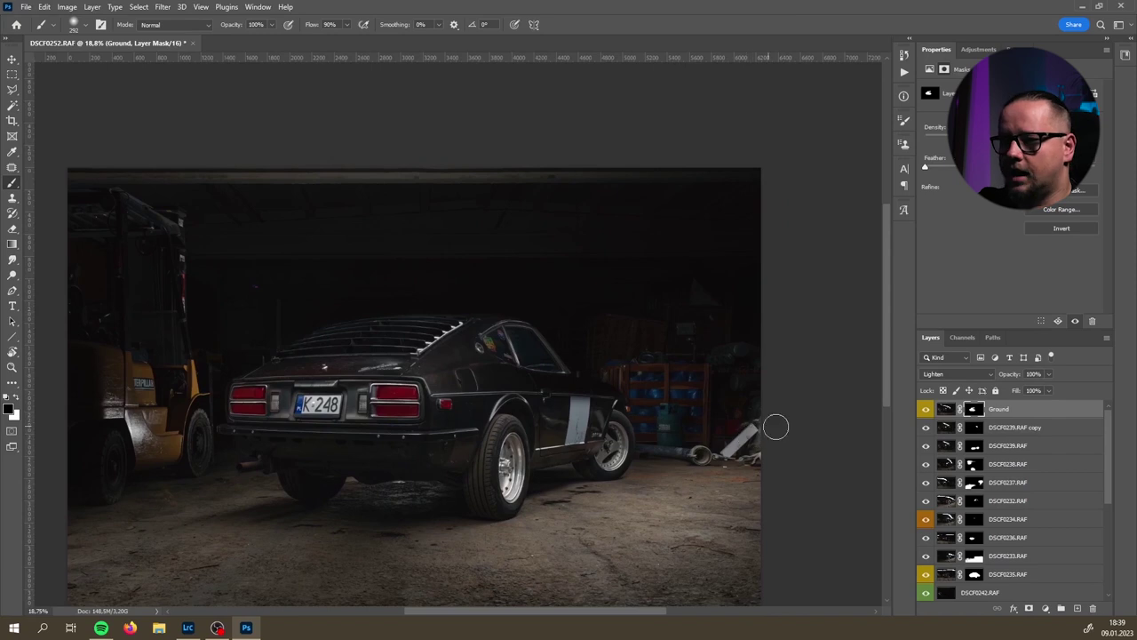
{"action": "scroll", "coordinate": [1078, 507], "scroll_direction": "down", "scroll_amount": 2}
{"action": "scroll", "coordinate": [1066, 502], "scroll_direction": "down", "scroll_amount": 1}
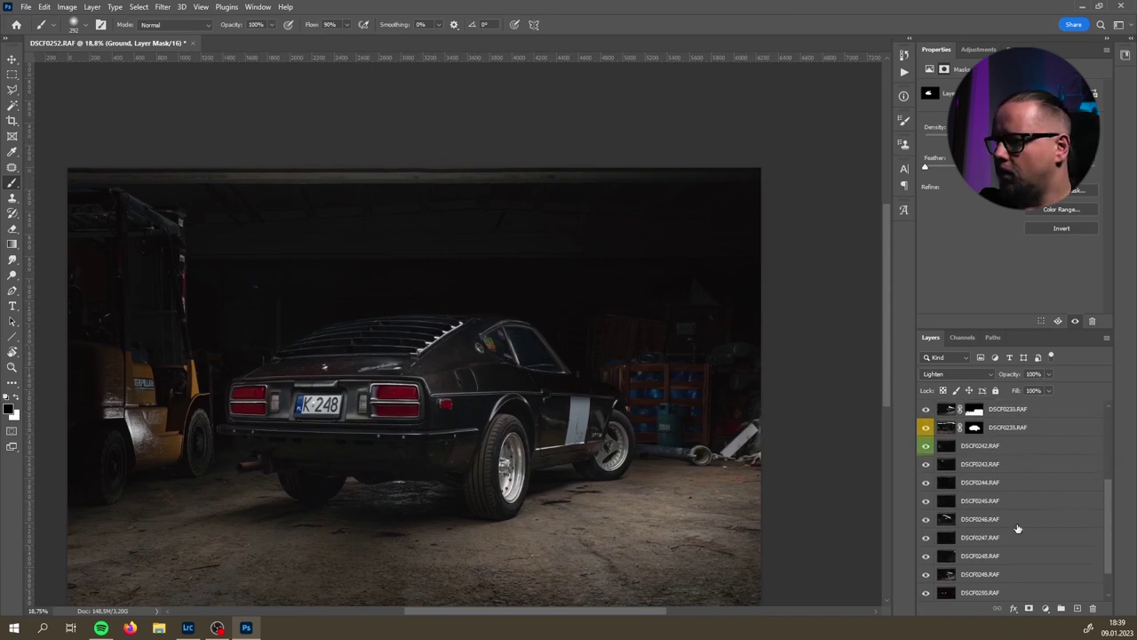
{"action": "left_click_drag", "start_coordinate": [998, 519], "coordinate": [1009, 408]}
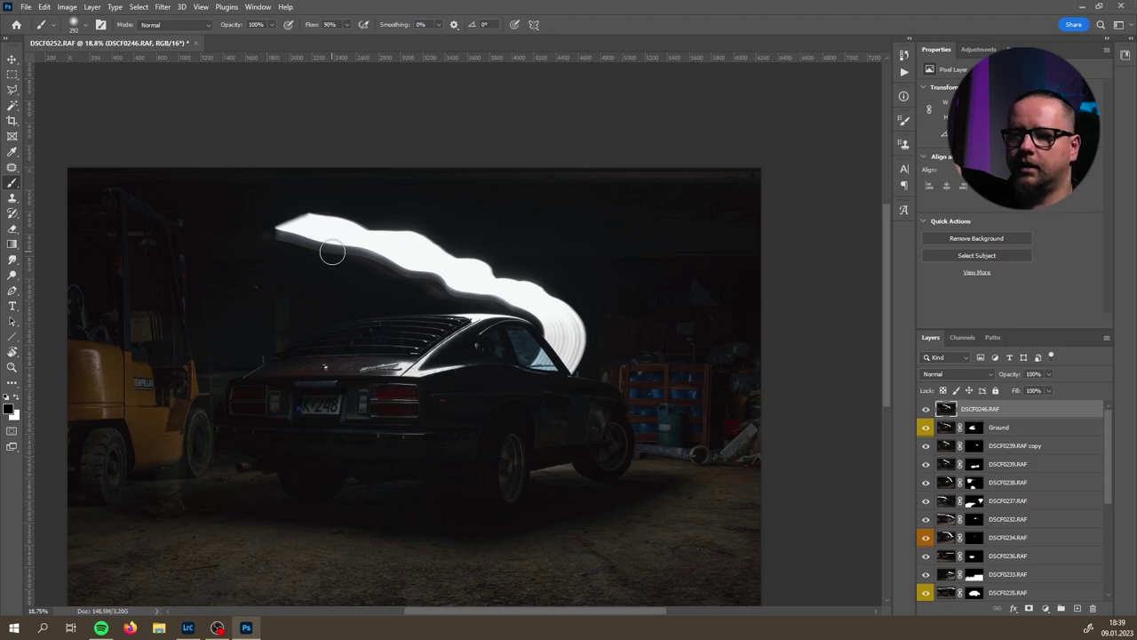
- Hide the DSCF0246.RAF layer and disable the Ground layer's mask to inspect that exposure unmasked in Lighten mode
{"action": "left_click", "coordinate": [928, 409]}
{"action": "left_click", "coordinate": [973, 428], "text": "shift"}
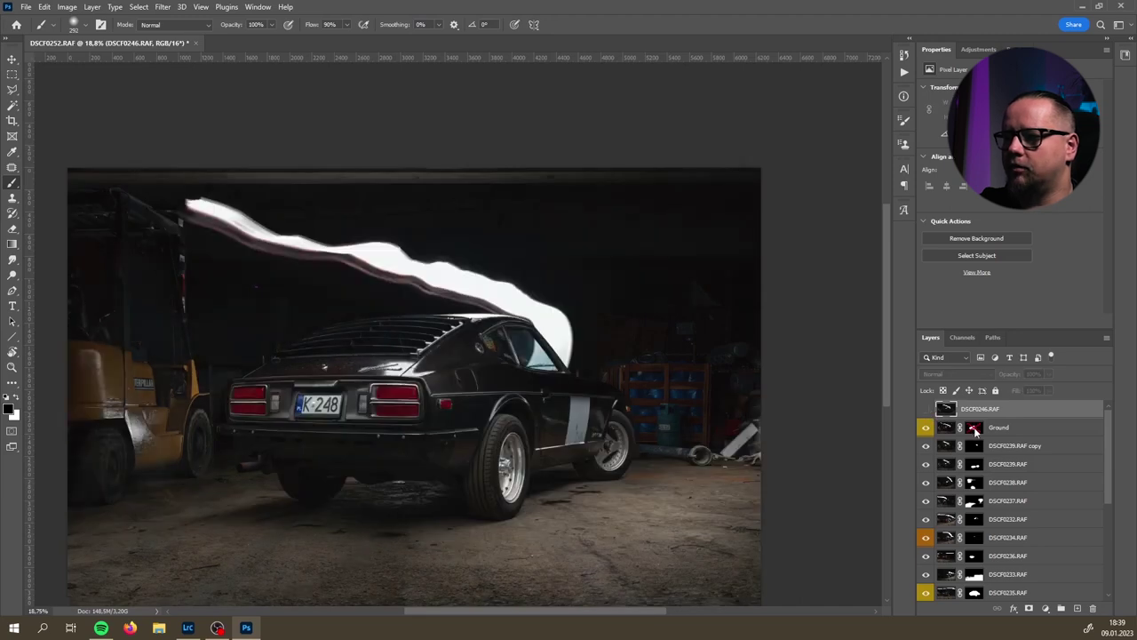
{"action": "left_click", "coordinate": [940, 430]}
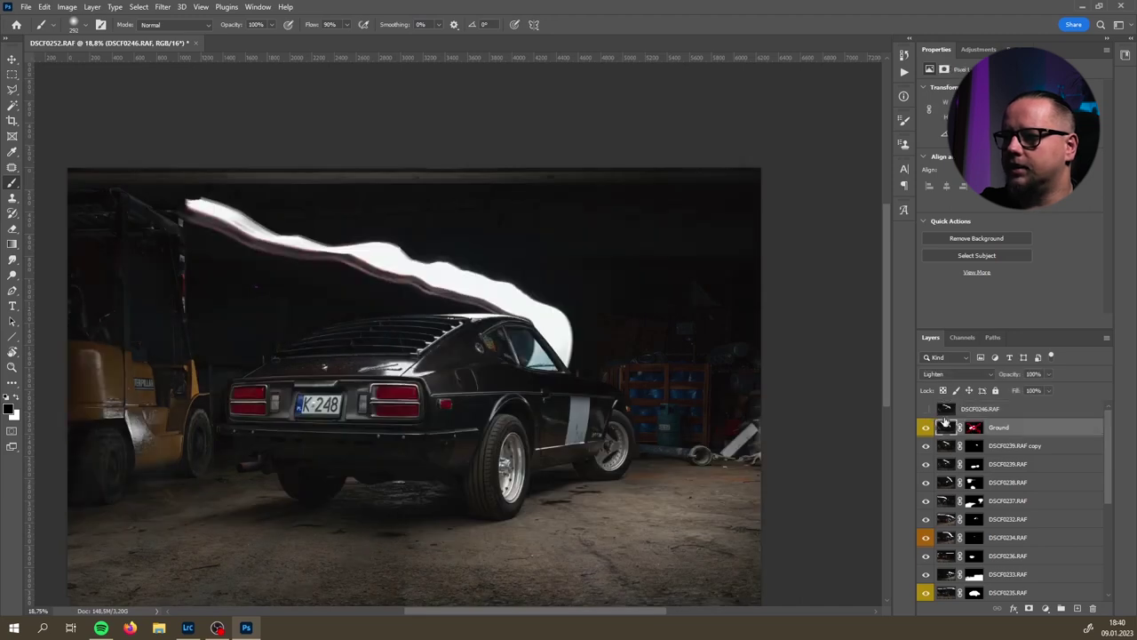
{"action": "left_click", "coordinate": [951, 374]}
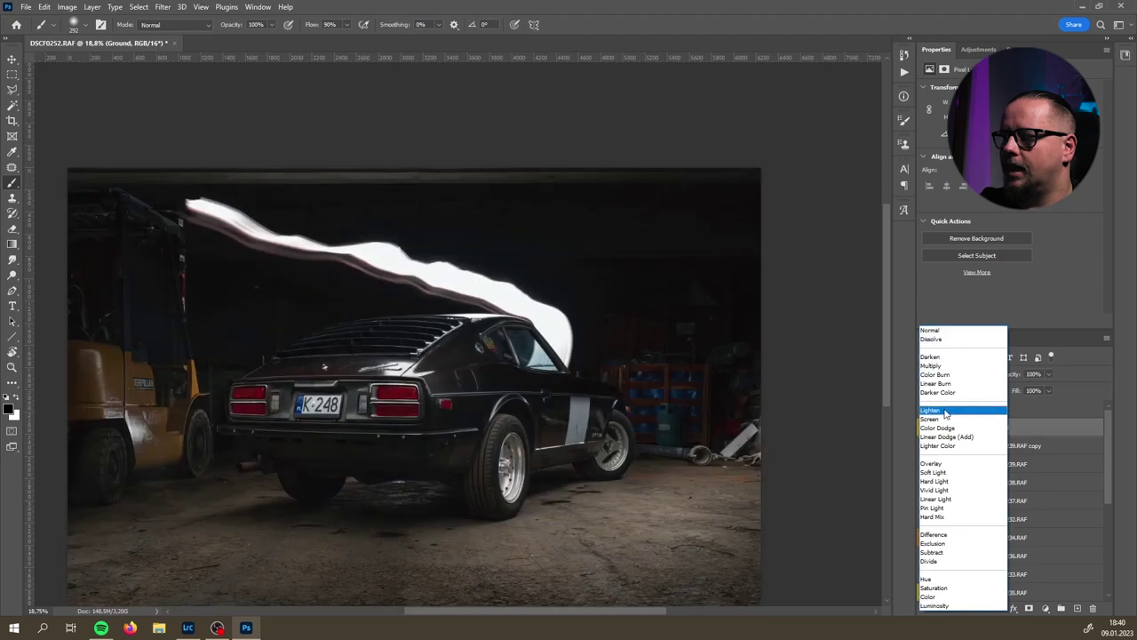
{"action": "left_click", "coordinate": [941, 410]}
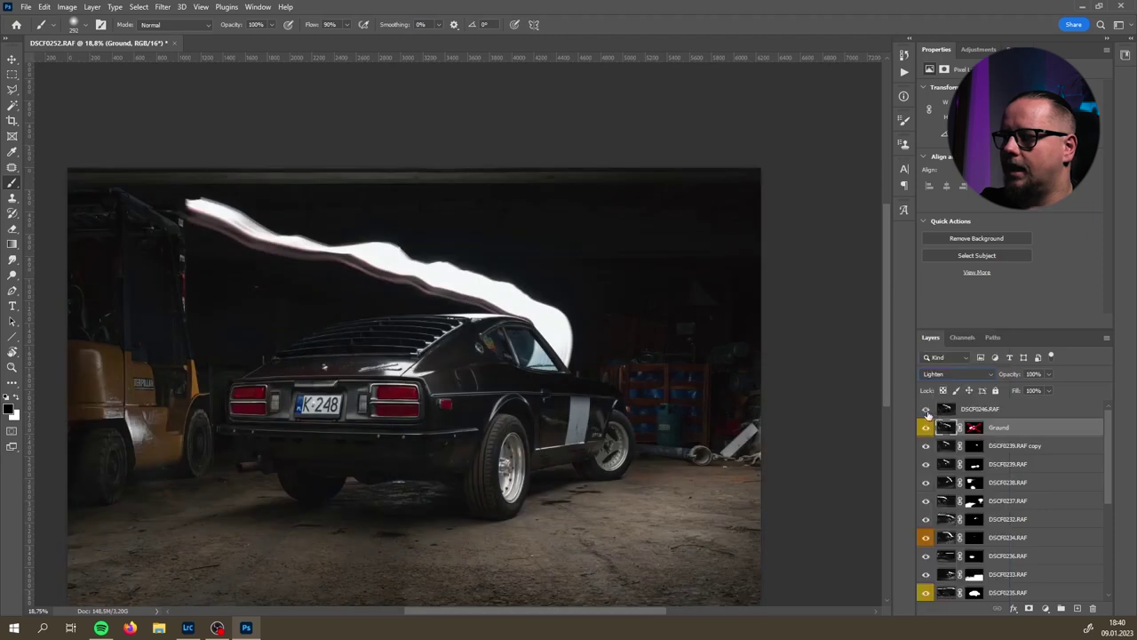
- Show the DSCF0246.RAF layer and set its blend mode to Lighten
{"action": "left_click", "coordinate": [926, 410]}
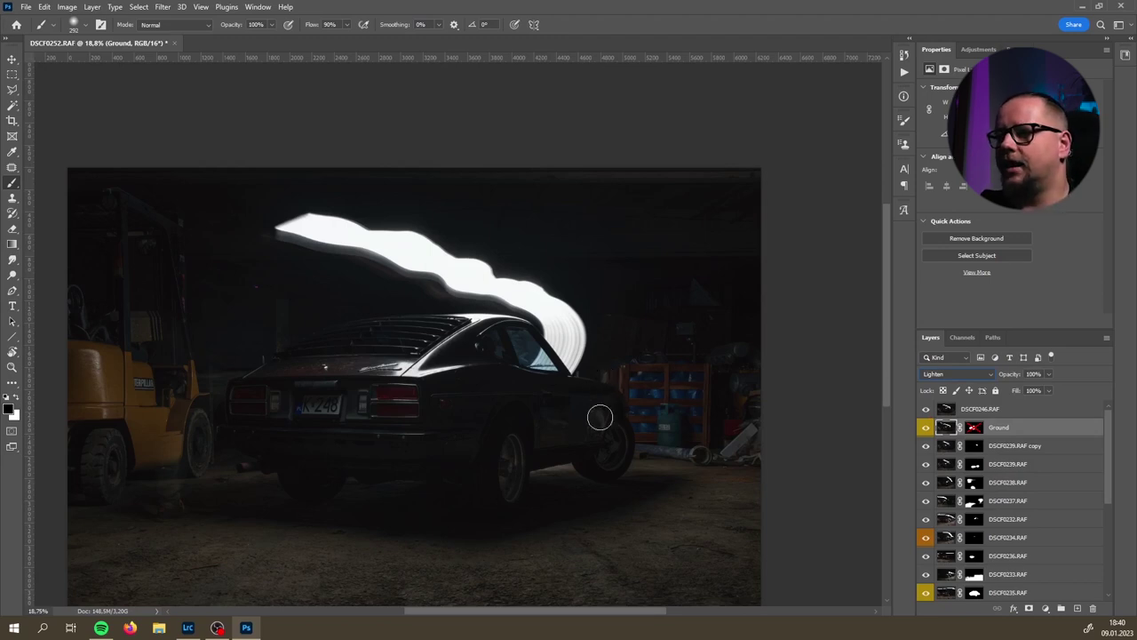
{"action": "left_click", "coordinate": [986, 409]}
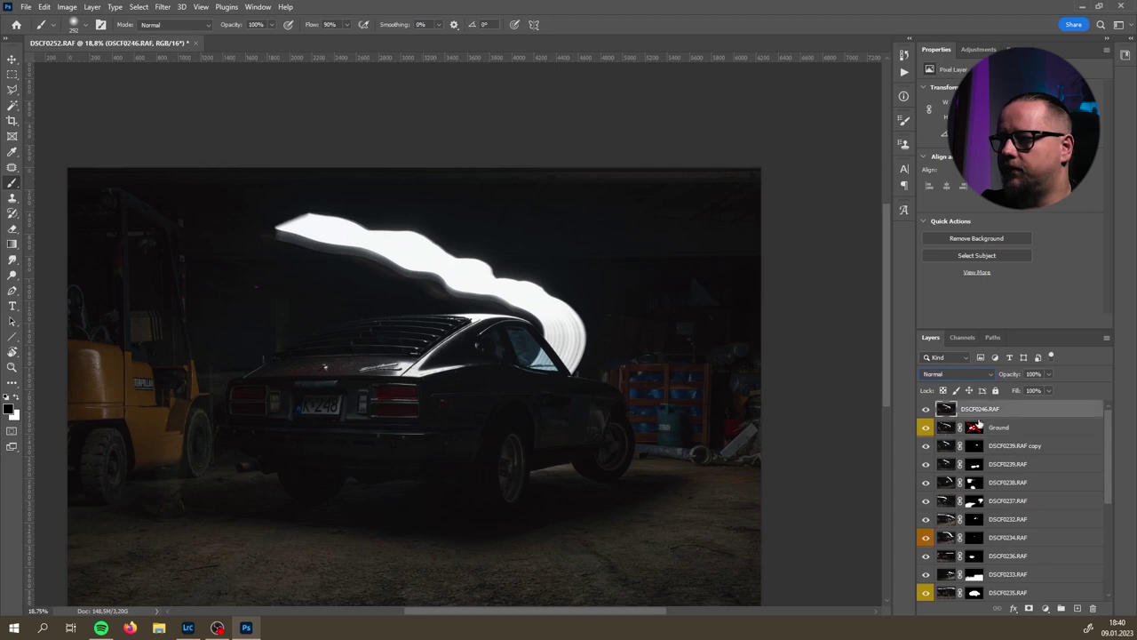
{"action": "left_click", "coordinate": [942, 373]}
{"action": "left_click", "coordinate": [930, 409]}
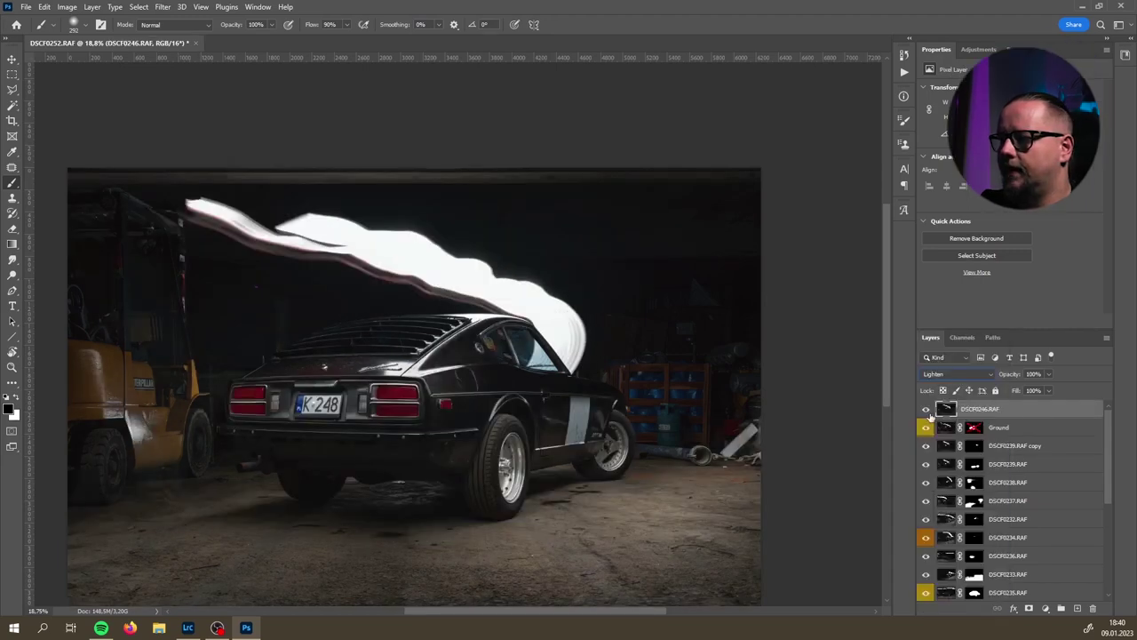
- Toggle the DSCF0246.RAF and unmasked Ground layers in turn to compare their light on the car
{"action": "left_click", "coordinate": [925, 410]}
{"action": "left_click", "coordinate": [925, 409]}
{"action": "left_click", "coordinate": [926, 409]}
{"action": "left_click", "coordinate": [926, 410]}
{"action": "left_click", "coordinate": [926, 410]}
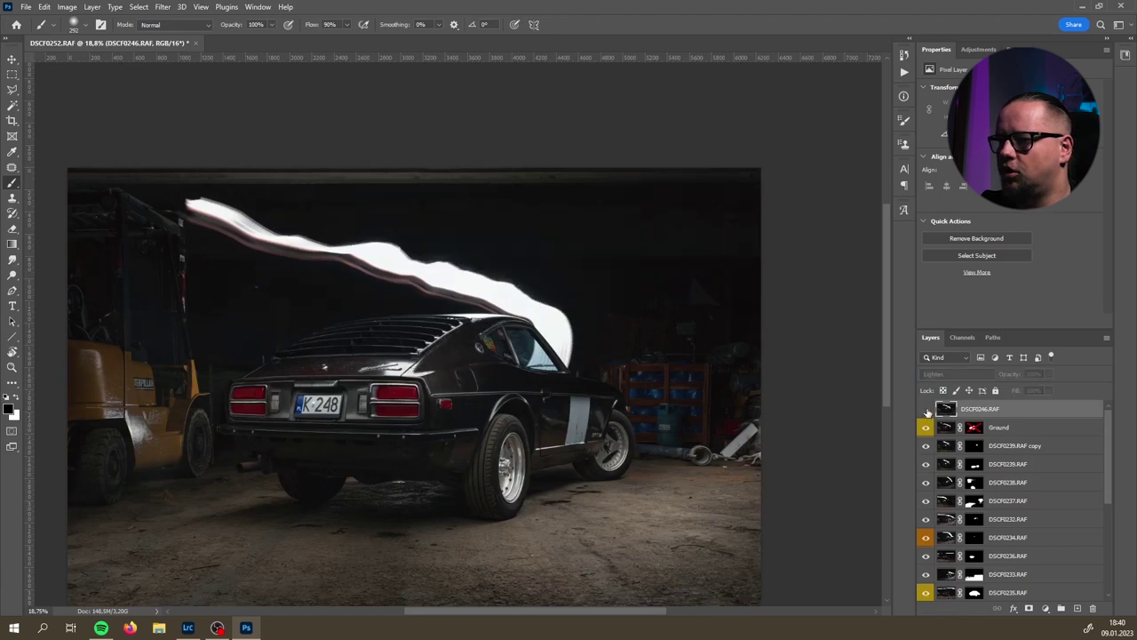
{"action": "left_click", "coordinate": [924, 428]}
{"action": "left_click", "coordinate": [923, 429]}
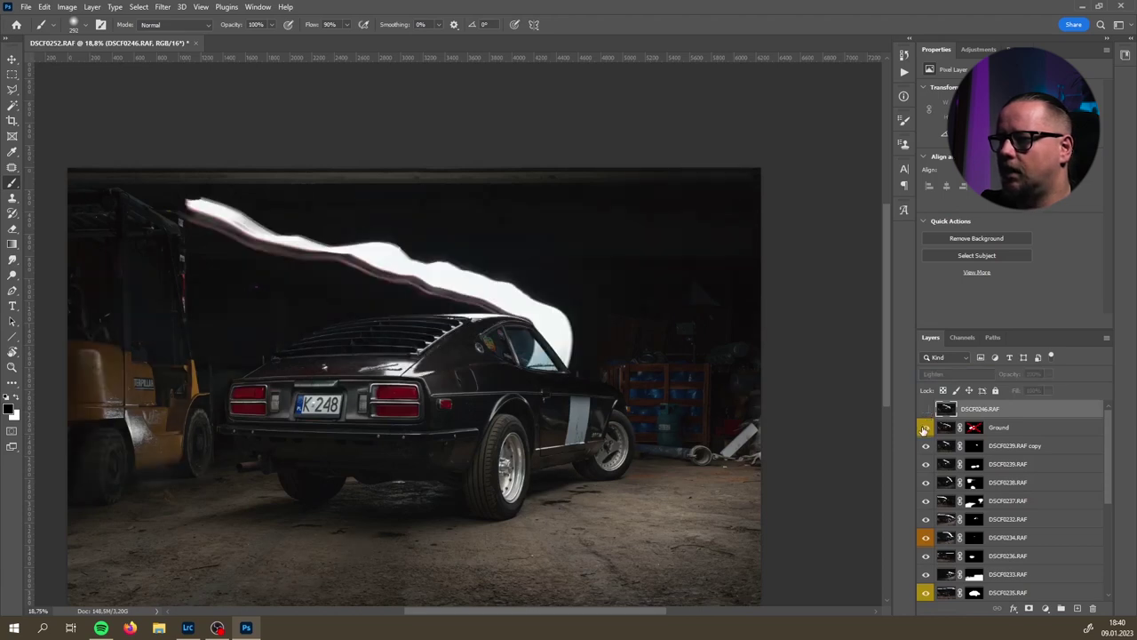
- Re-enable the Ground layer's mask, show the DSCF0246.RAF layer and compare the image with and without it
{"action": "left_click", "coordinate": [976, 429], "text": "shift"}
{"action": "left_click", "coordinate": [926, 409]}
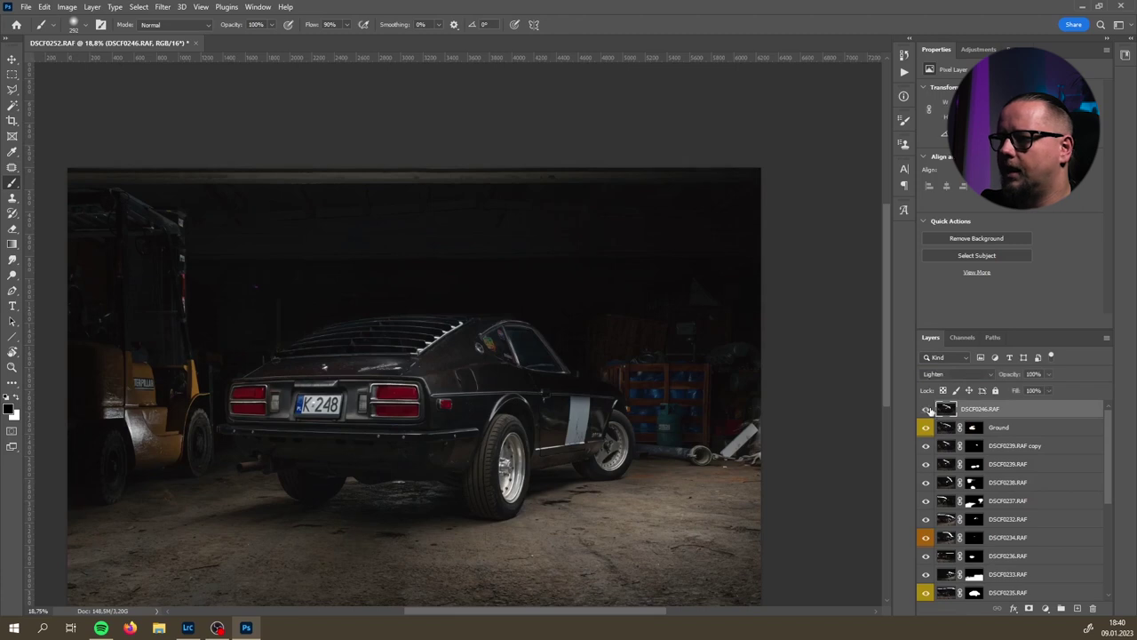
{"action": "left_click", "coordinate": [927, 410]}
{"action": "left_click", "coordinate": [927, 410]}
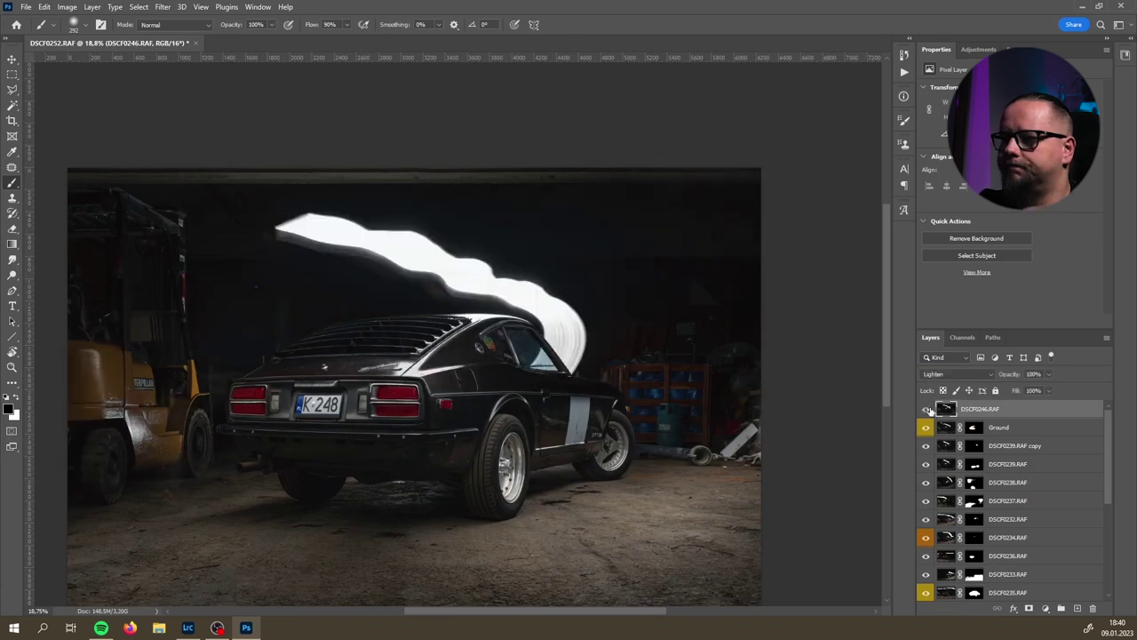
{"action": "left_click", "coordinate": [926, 410]}
{"action": "left_click", "coordinate": [926, 410]}
{"action": "left_click", "coordinate": [926, 409]}
{"action": "left_click", "coordinate": [927, 410]}
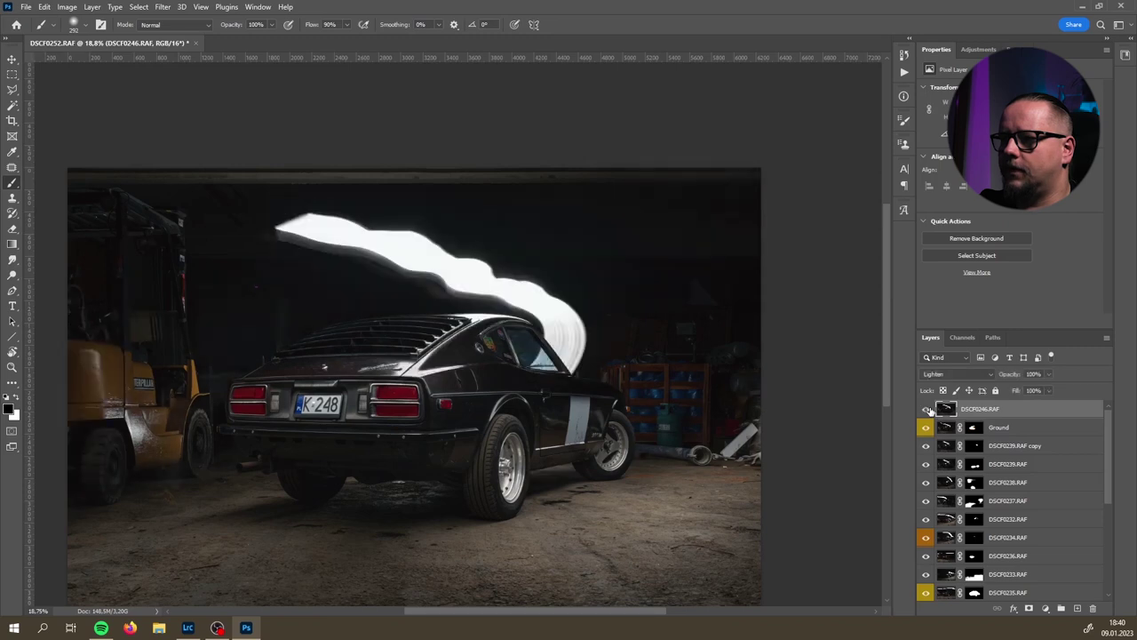
{"action": "left_click", "coordinate": [926, 410]}
{"action": "left_click", "coordinate": [926, 409]}
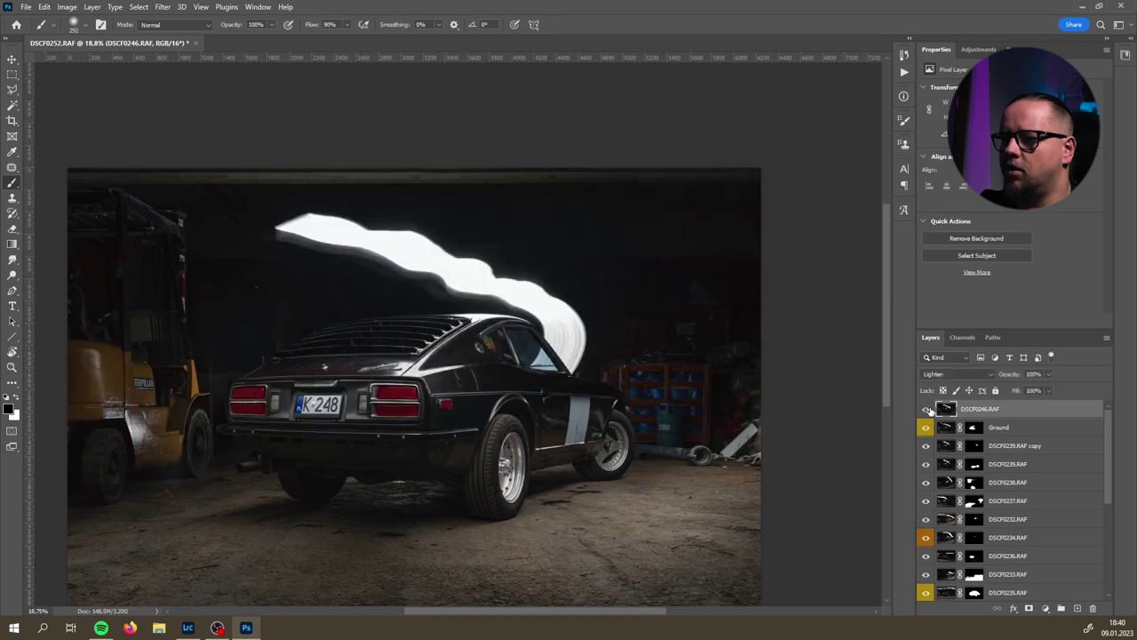
{"action": "left_click", "coordinate": [927, 410]}
{"action": "left_click", "coordinate": [927, 409]}
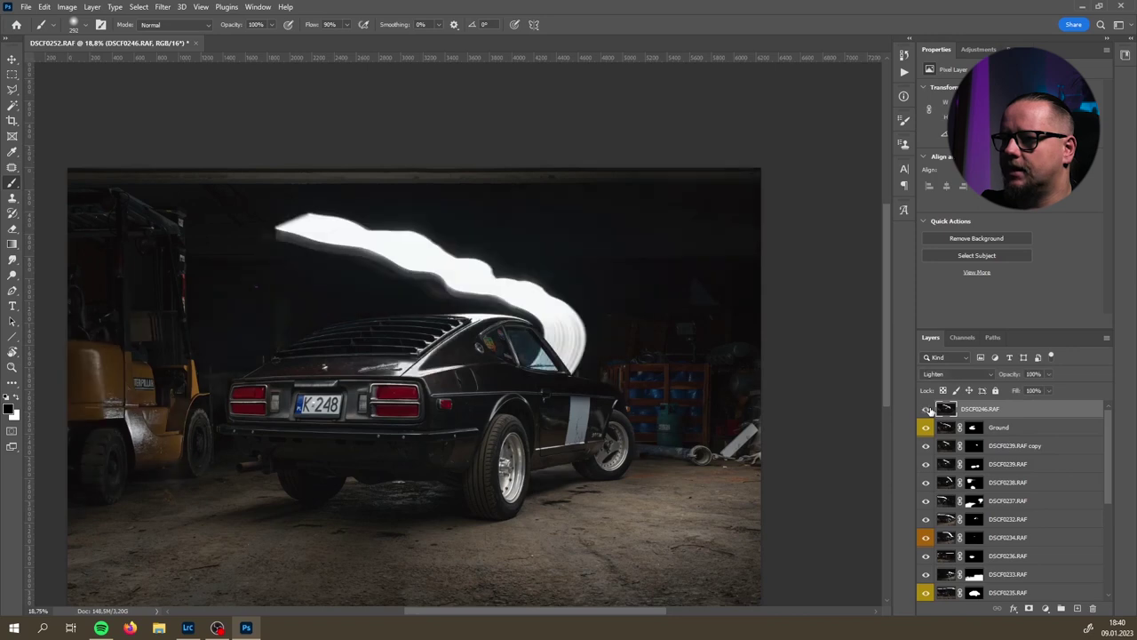
- Add a layer mask to the DSCF0246.RAF layer and invert it to black to conceal the exposure
{"action": "left_click", "coordinate": [927, 410]}
{"action": "left_click", "coordinate": [926, 410]}
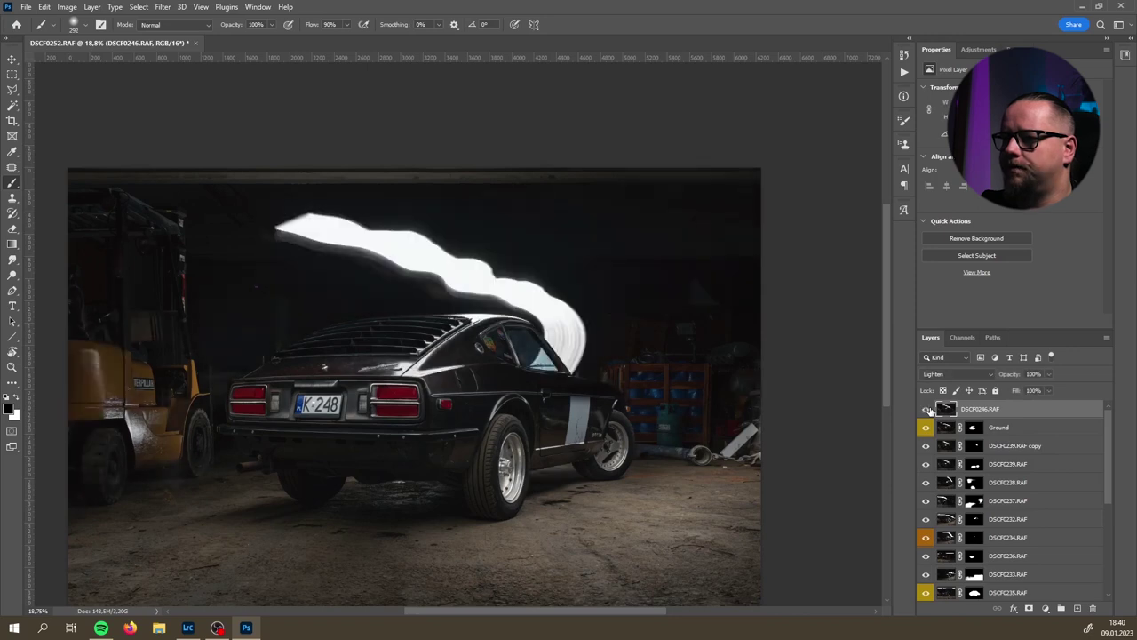
{"action": "scroll", "coordinate": [622, 364], "scroll_direction": "up", "scroll_amount": 6}
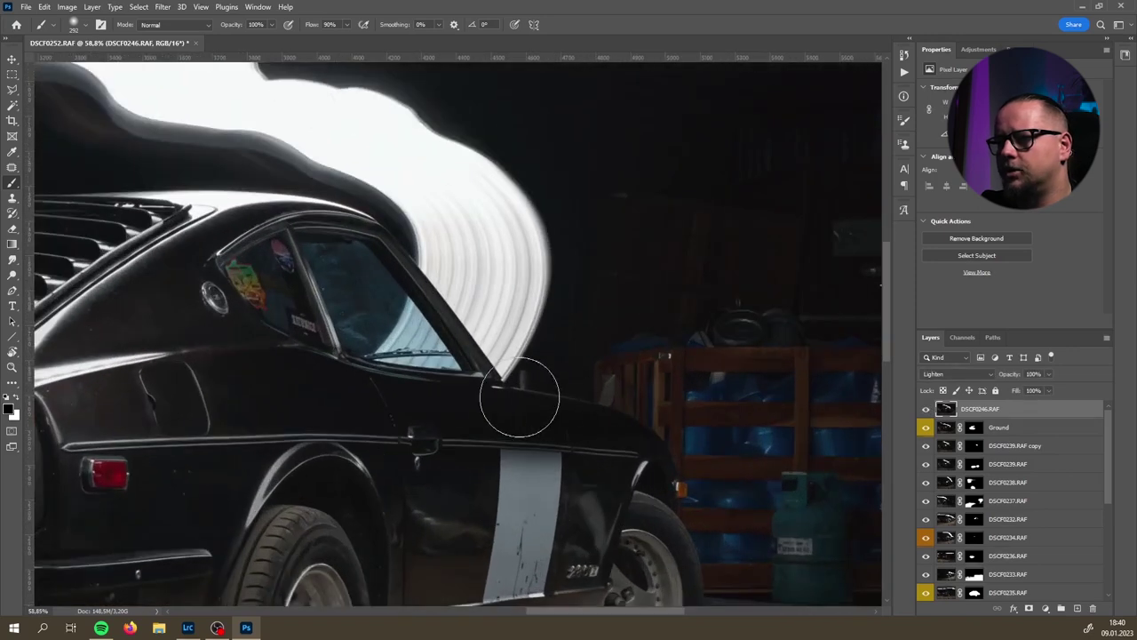
{"action": "left_click_drag", "start_coordinate": [319, 367], "coordinate": [393, 389]}
{"action": "left_click", "coordinate": [1028, 610]}
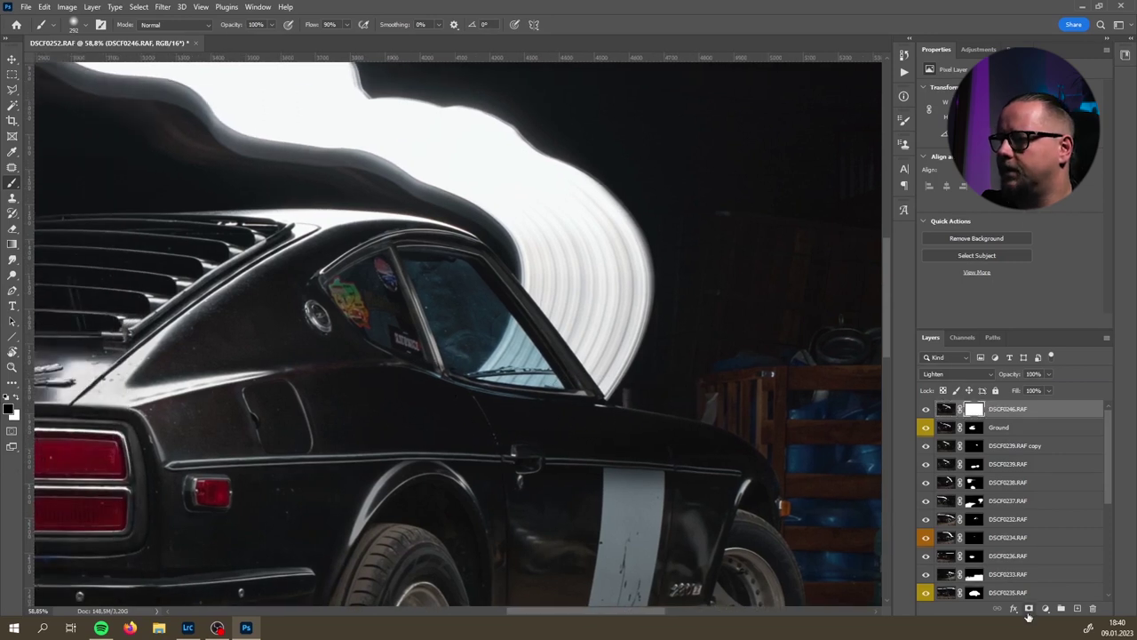
{"action": "key", "text": "ctrl+i"}
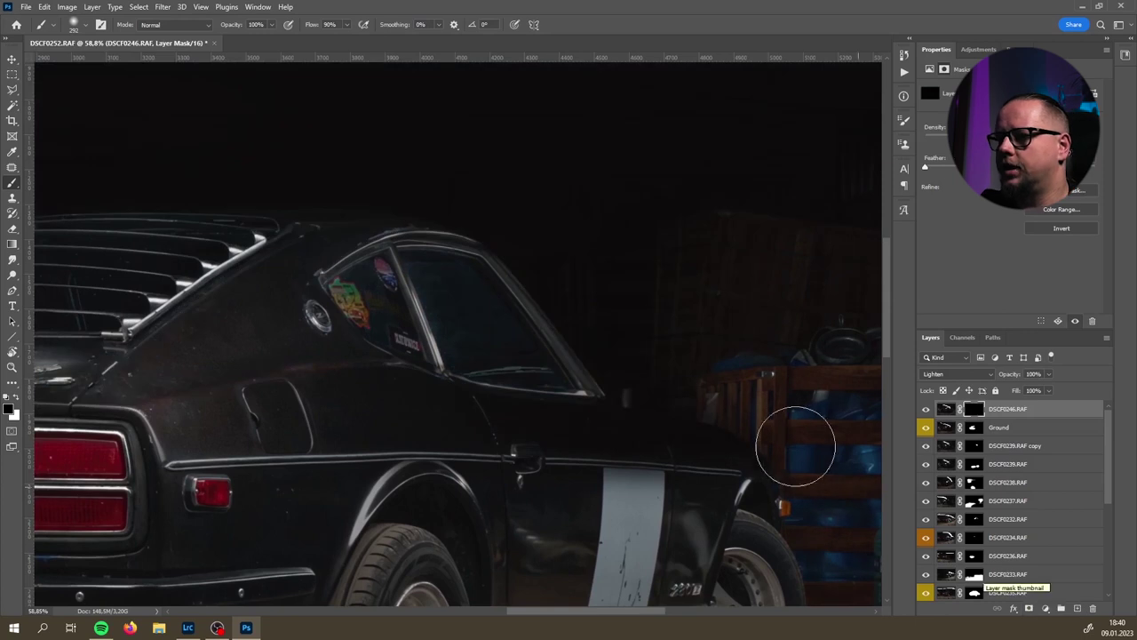
- Paint white on the DSCF0246.RAF mask with a 37 px brush along the car's beltline below the windows and the hood's upper edge
{"action": "left_click_drag", "start_coordinate": [604, 453], "coordinate": [594, 444]}
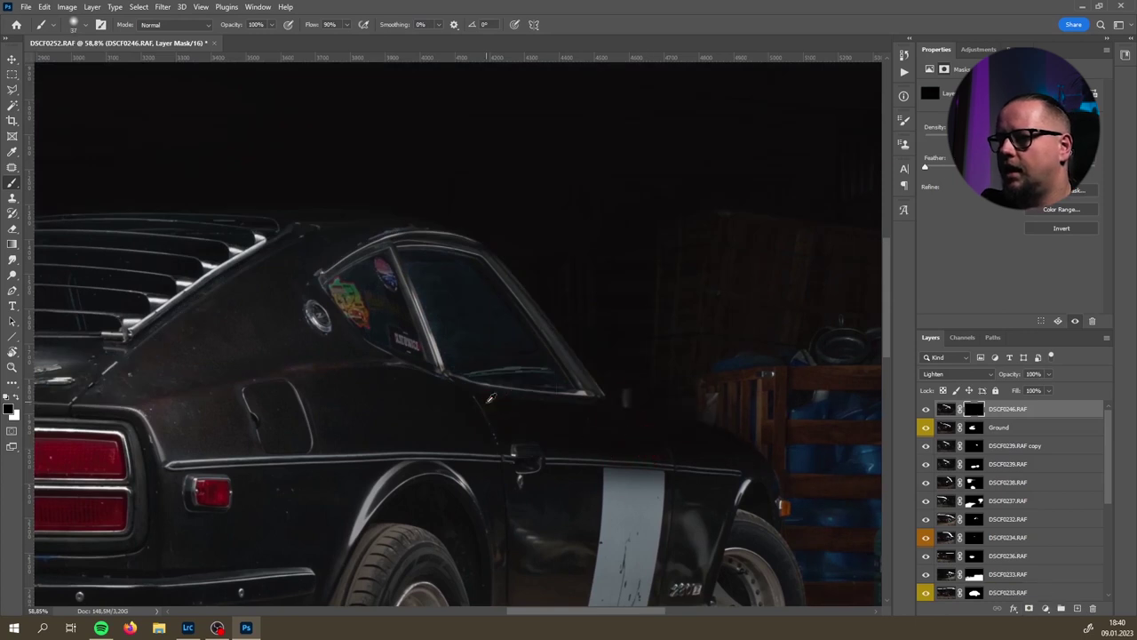
{"action": "key", "text": "x"}
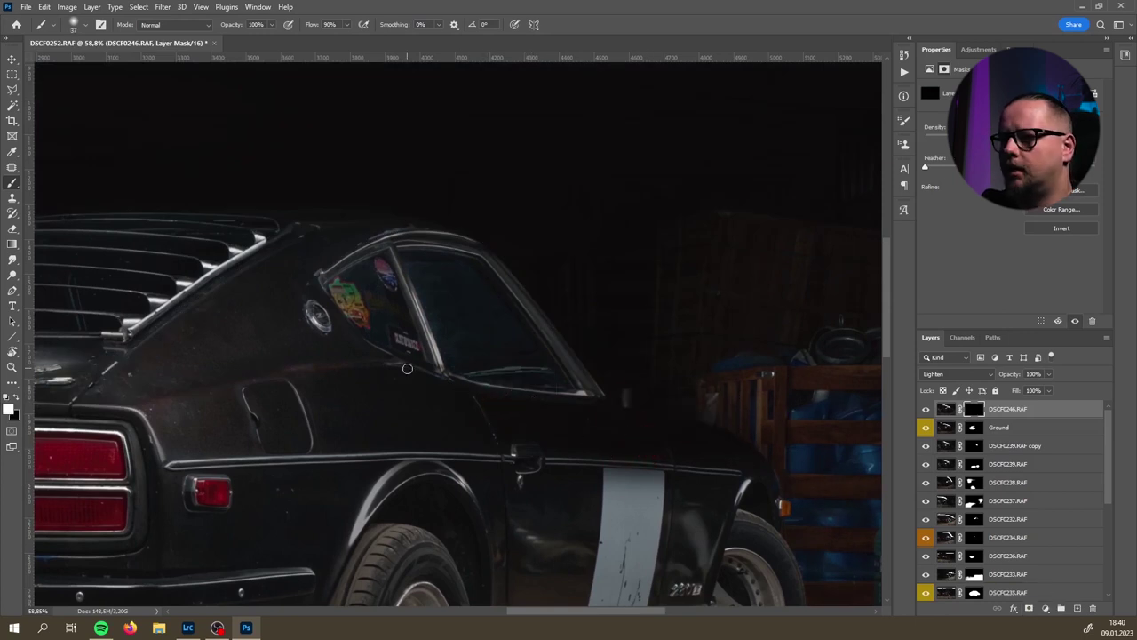
{"action": "left_click_drag", "start_coordinate": [423, 371], "coordinate": [543, 408]}
{"action": "mouse_move", "coordinate": [617, 411]}
{"action": "left_mouse_down"}
{"action": "mouse_move", "coordinate": [665, 414]}
{"action": "mouse_move", "coordinate": [770, 457]}
{"action": "left_mouse_up"}
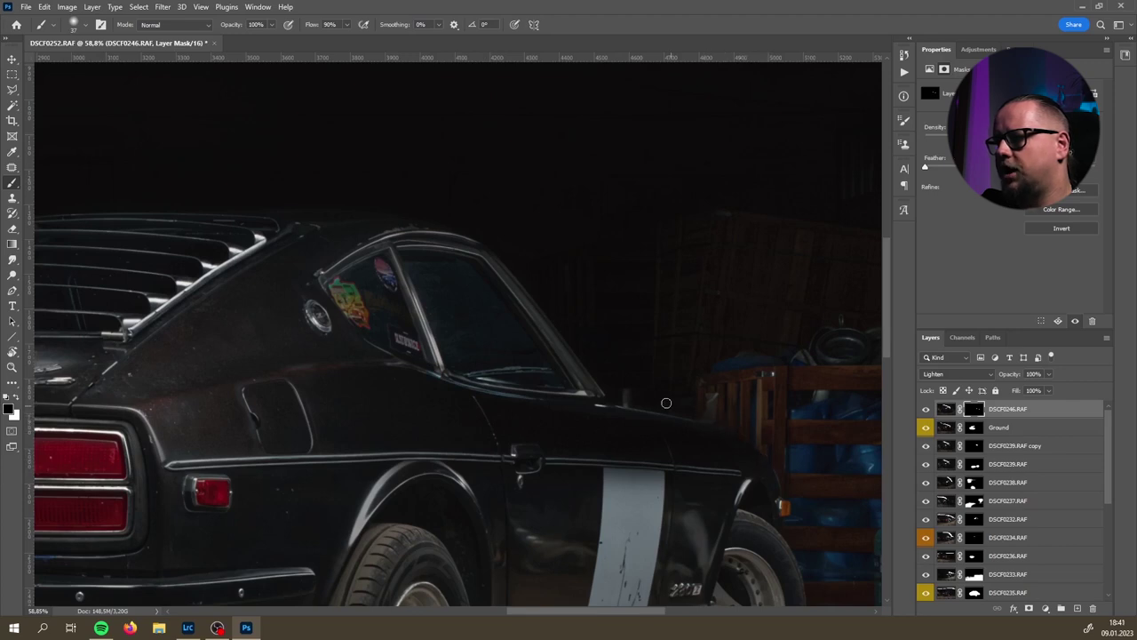
{"action": "right_click", "coordinate": [655, 418], "text": "alt"}
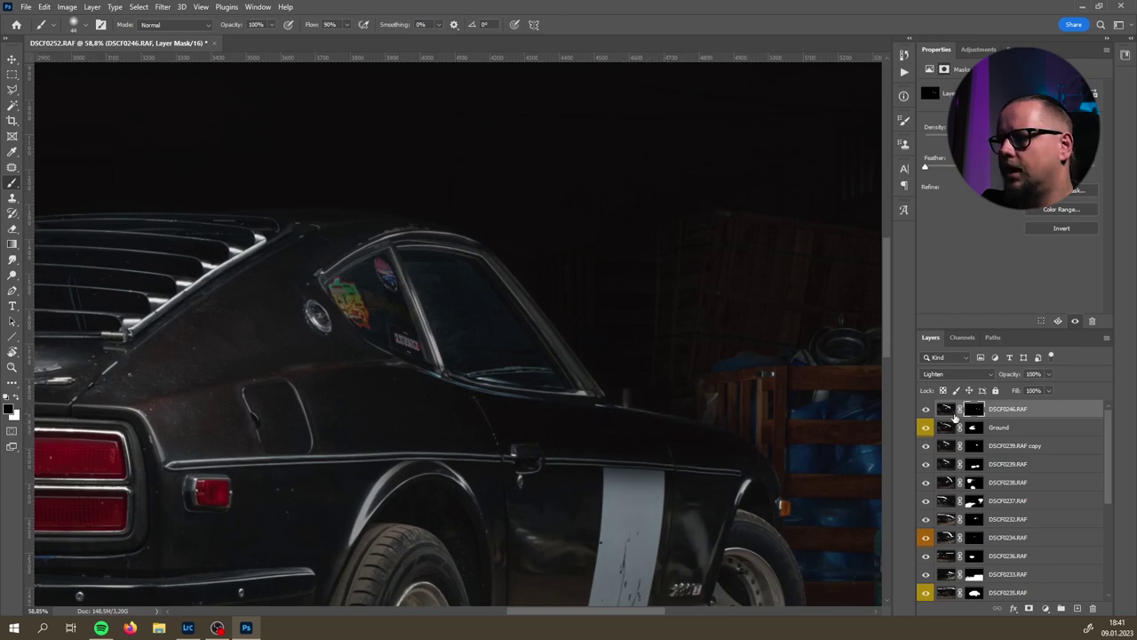
- Toggle the DSCF0246.RAF layer repeatedly to compare the car's beltline and hood with and without the painted light
{"action": "left_click", "coordinate": [925, 408]}
{"action": "left_click", "coordinate": [926, 408]}
{"action": "left_click", "coordinate": [925, 409]}
{"action": "left_click", "coordinate": [926, 408]}
{"action": "left_click", "coordinate": [926, 409]}
{"action": "left_click", "coordinate": [925, 409]}
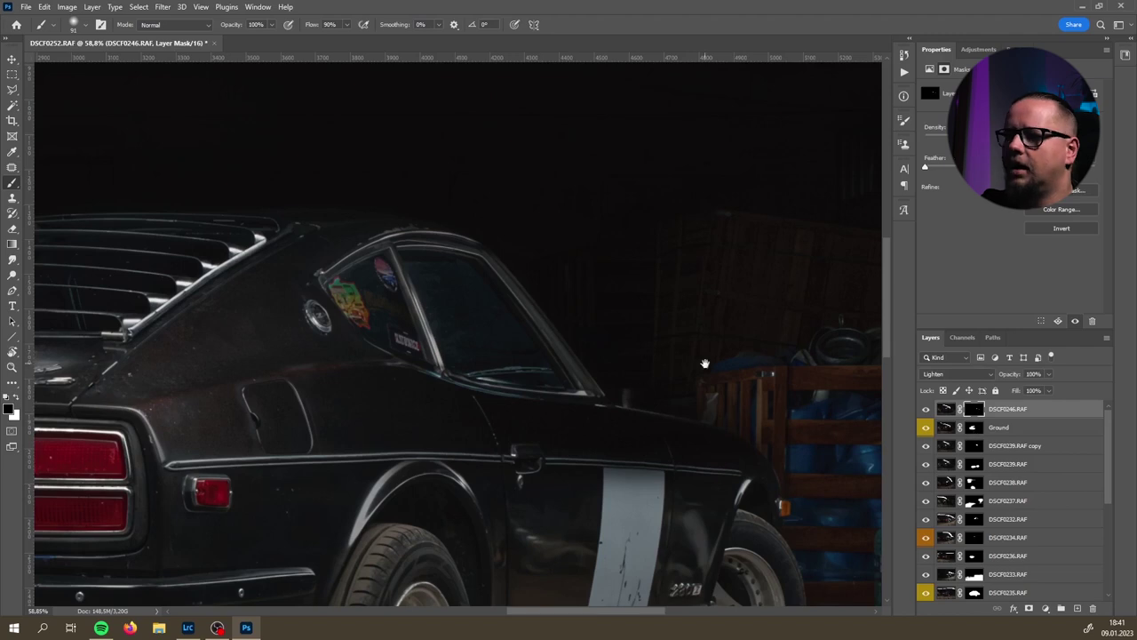
{"action": "left_click_drag", "start_coordinate": [702, 362], "coordinate": [658, 377]}
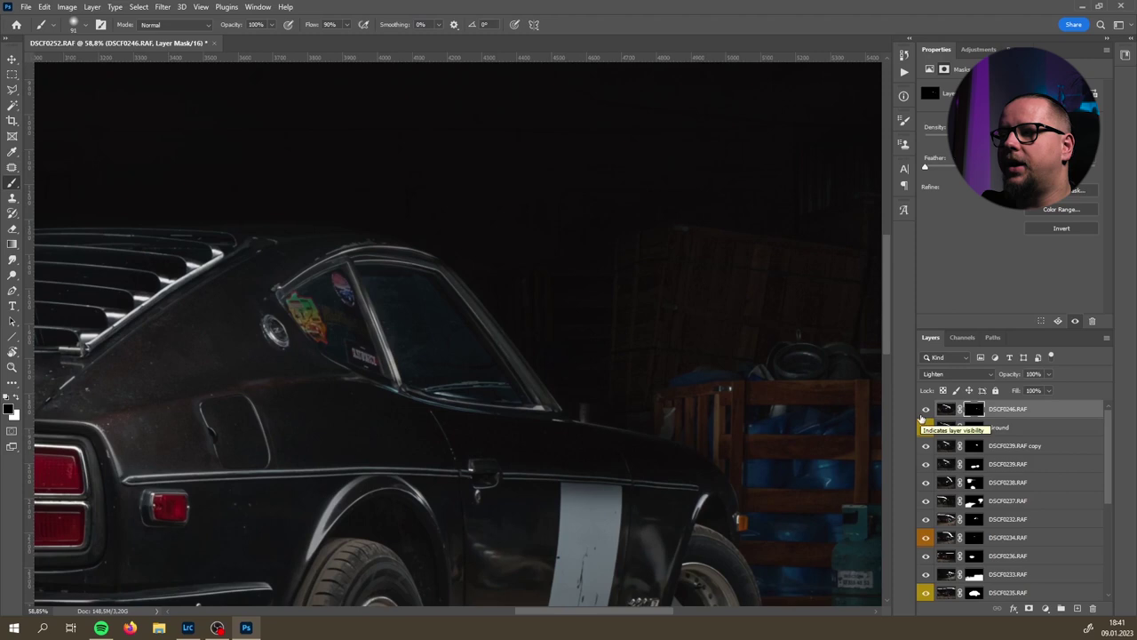
{"action": "left_click", "coordinate": [925, 411]}
{"action": "left_click", "coordinate": [925, 411]}
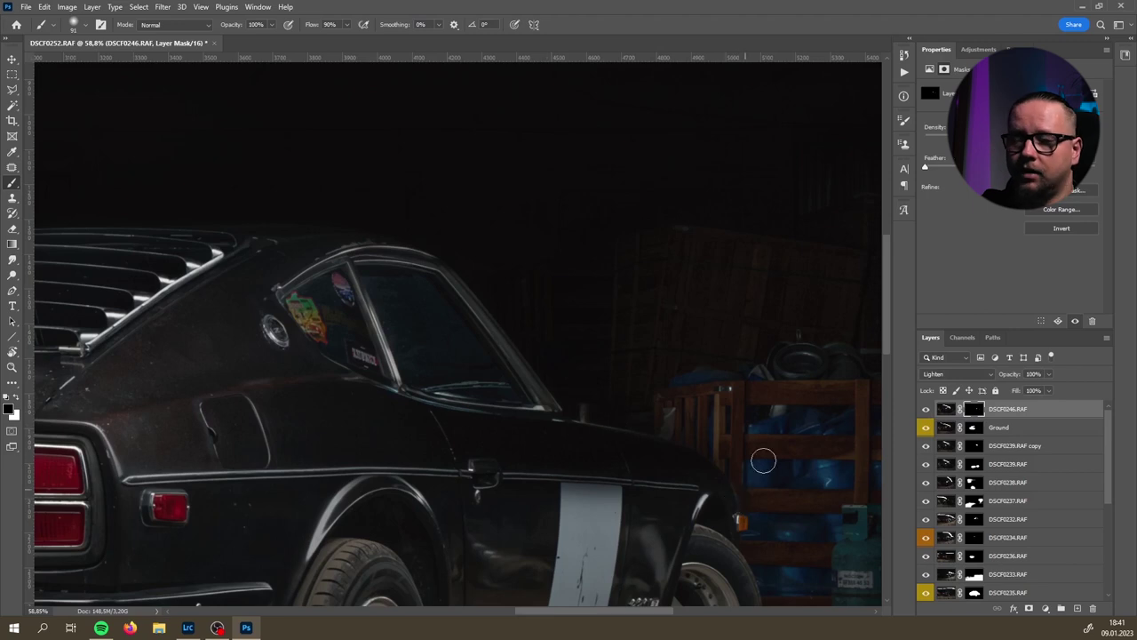
{"action": "left_click", "coordinate": [924, 410]}
{"action": "left_click", "coordinate": [925, 411]}
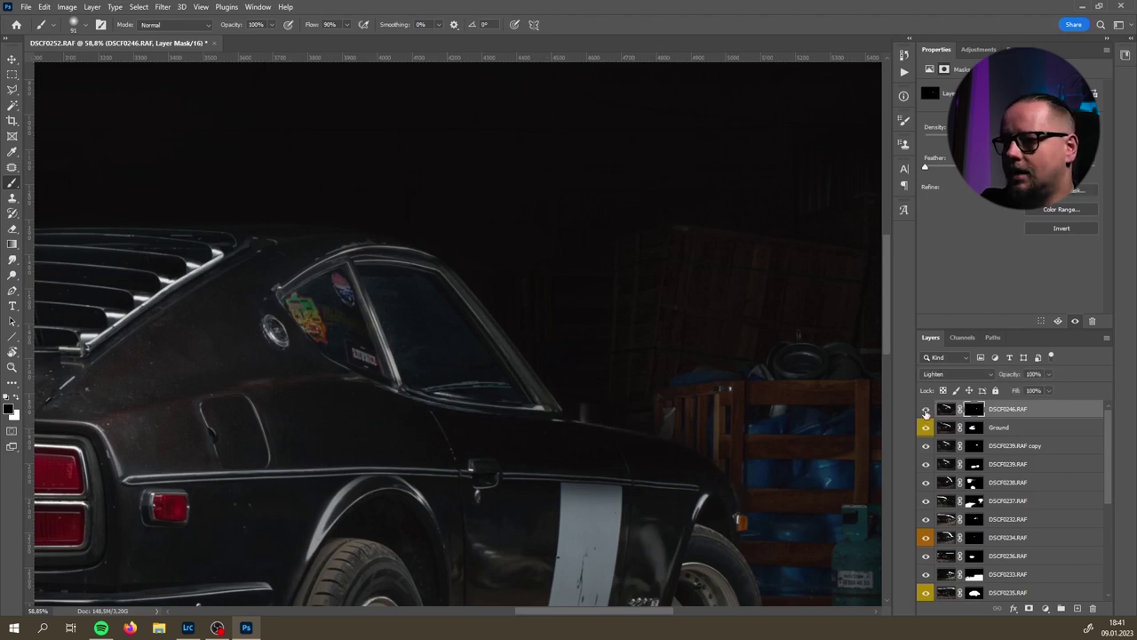
{"action": "scroll", "coordinate": [578, 411], "scroll_direction": "down", "scroll_amount": 3}
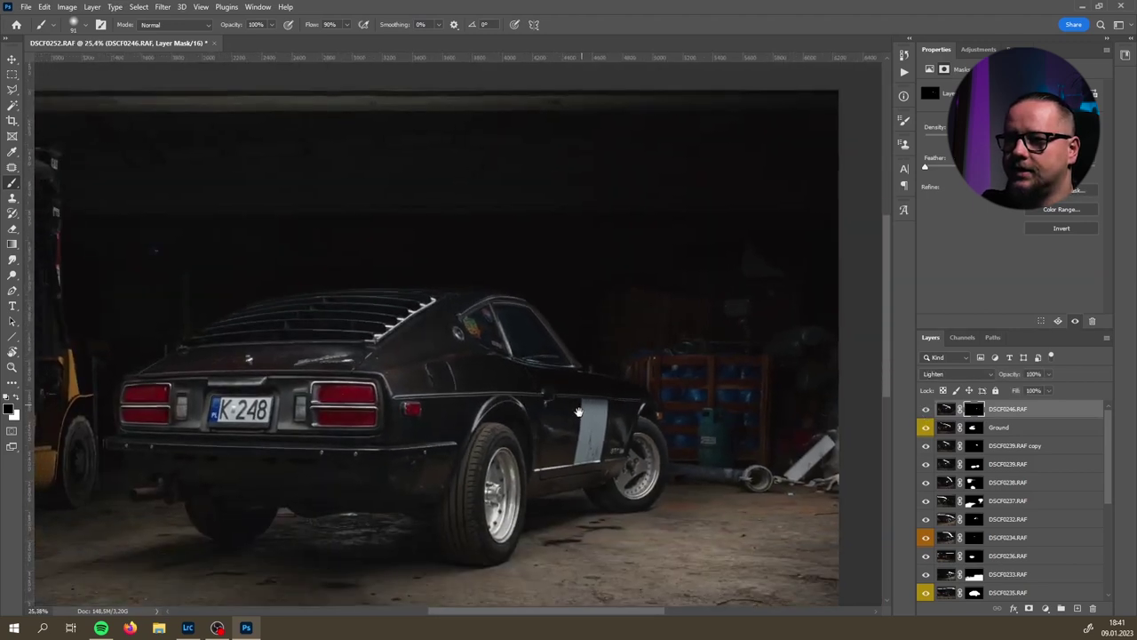
{"action": "scroll", "coordinate": [658, 404], "scroll_direction": "up", "scroll_amount": 5}
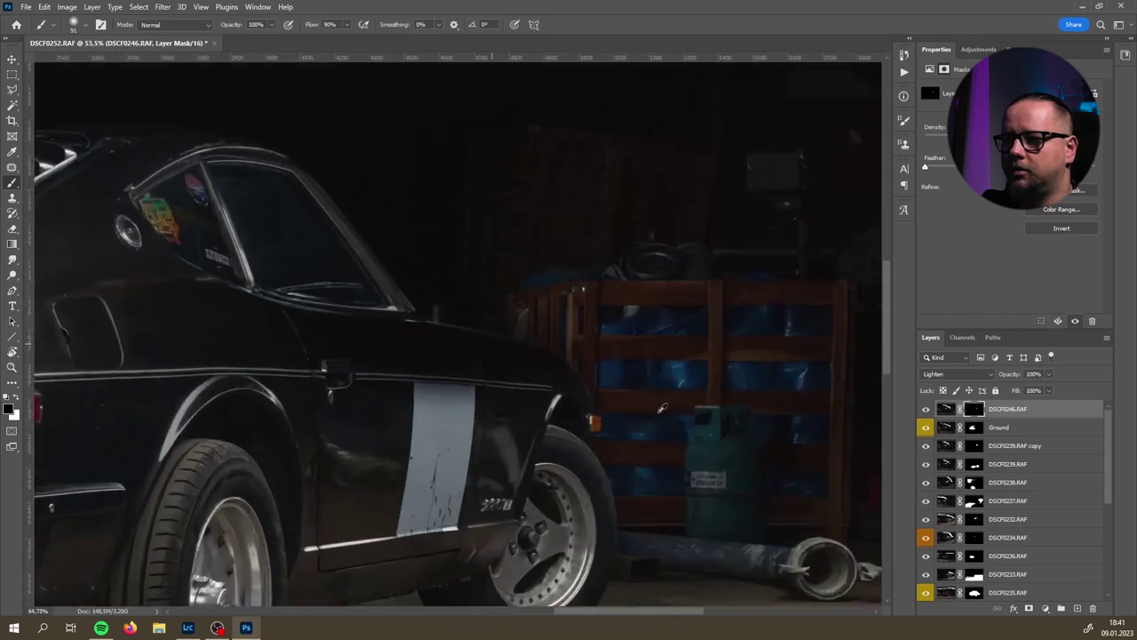
{"action": "scroll", "coordinate": [653, 403], "scroll_direction": "down", "scroll_amount": 5}
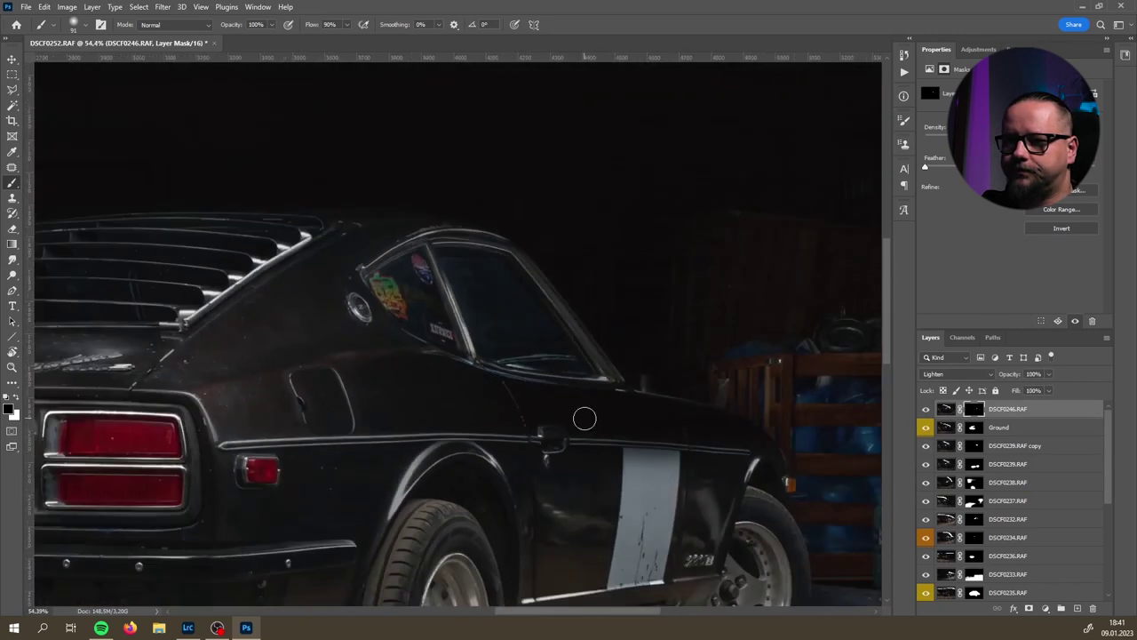
- Move the DSCF0249.RAF layer to the top of the layer stack and set its blend mode to Lighten
{"action": "scroll", "coordinate": [1018, 508], "scroll_direction": "down", "scroll_amount": 5}
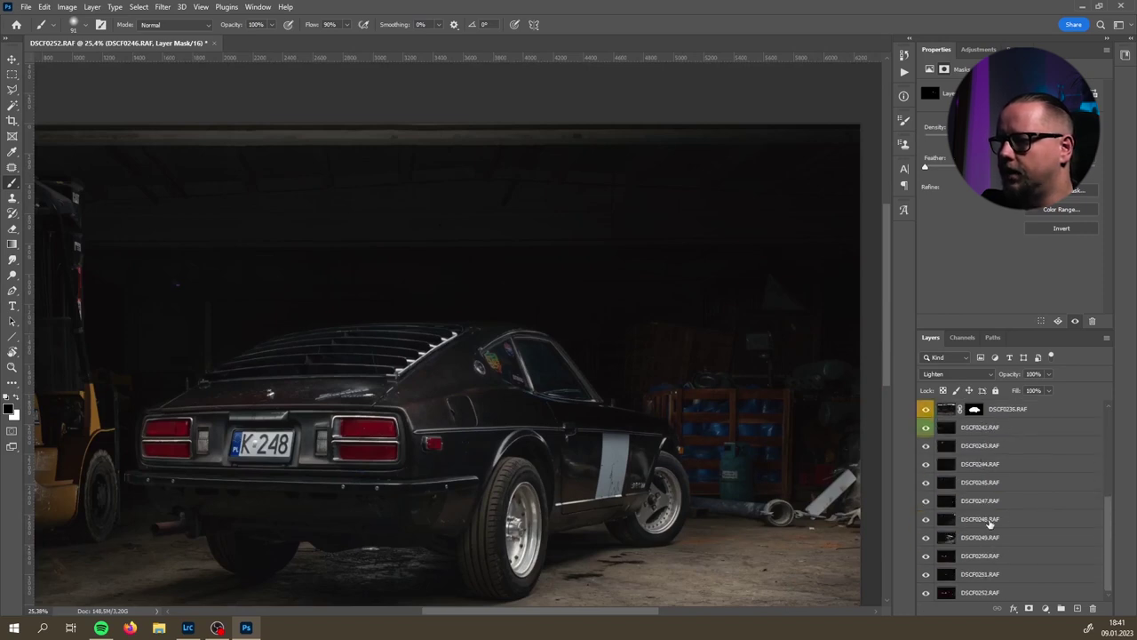
{"action": "scroll", "coordinate": [992, 538], "scroll_direction": "up", "scroll_amount": 5}
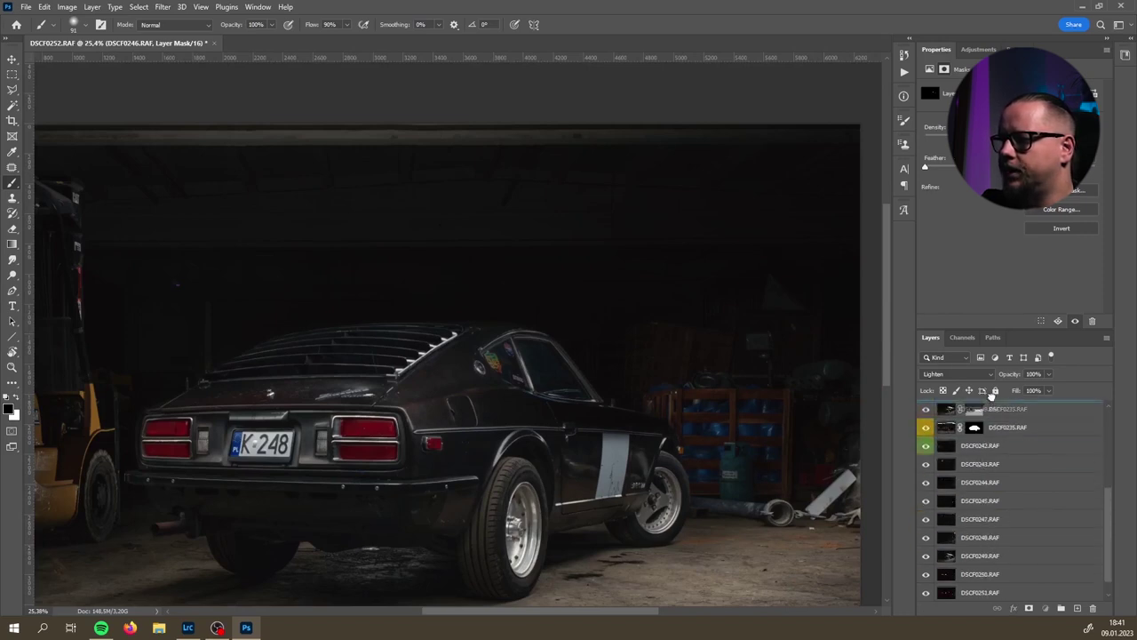
{"action": "left_click_drag", "start_coordinate": [992, 392], "coordinate": [992, 407]}
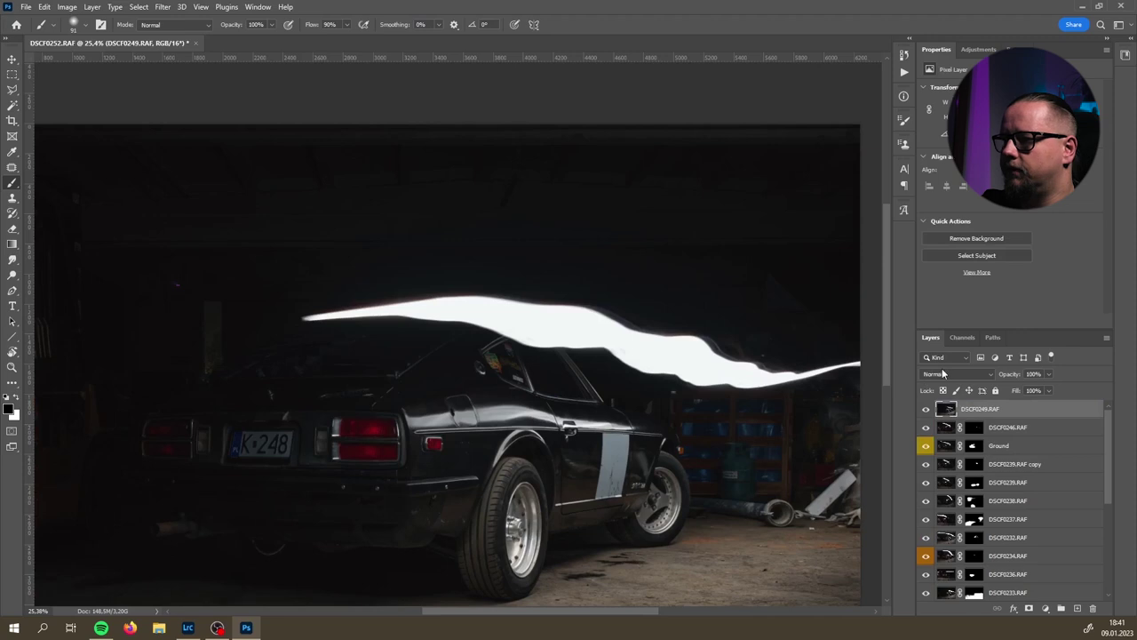
{"action": "left_click", "coordinate": [947, 377]}
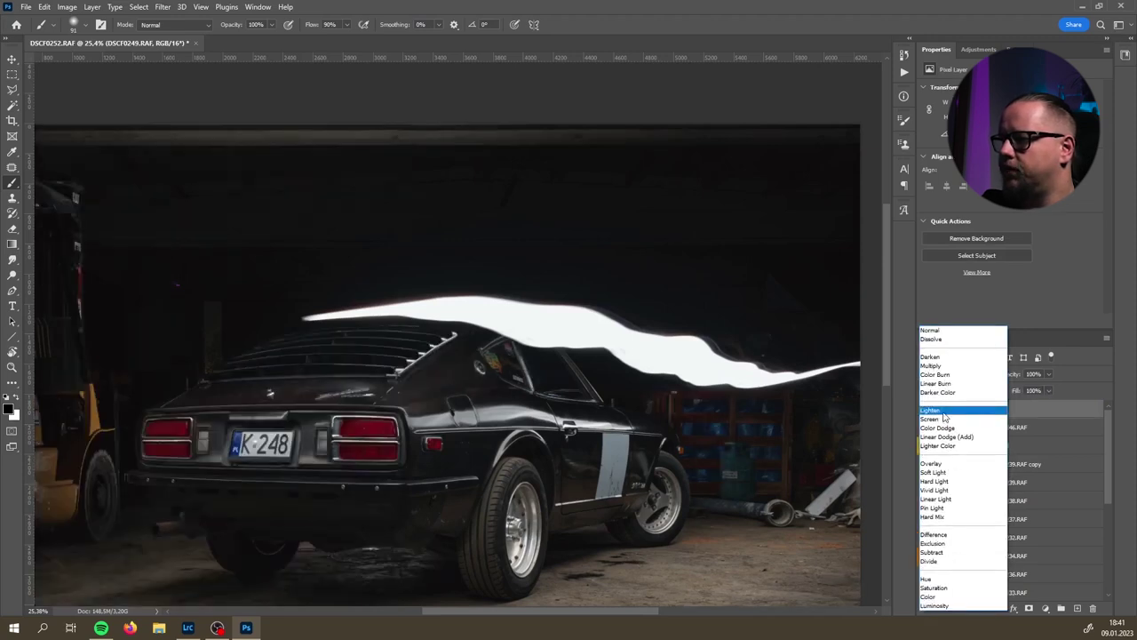
{"action": "left_click", "coordinate": [944, 411]}
- Toggle the DSCF0249.RAF layer repeatedly to compare its light on the car's side, wheels and floor
{"action": "left_click", "coordinate": [925, 410]}
{"action": "left_click", "coordinate": [925, 409]}
{"action": "left_click", "coordinate": [924, 410]}
{"action": "left_click", "coordinate": [925, 410]}
{"action": "left_click", "coordinate": [924, 409]}
{"action": "left_click", "coordinate": [925, 410]}
{"action": "mouse_move", "coordinate": [626, 488]}
{"action": "left_mouse_down"}
{"action": "mouse_move", "coordinate": [636, 413]}
{"action": "mouse_move", "coordinate": [566, 431]}
{"action": "left_mouse_up"}
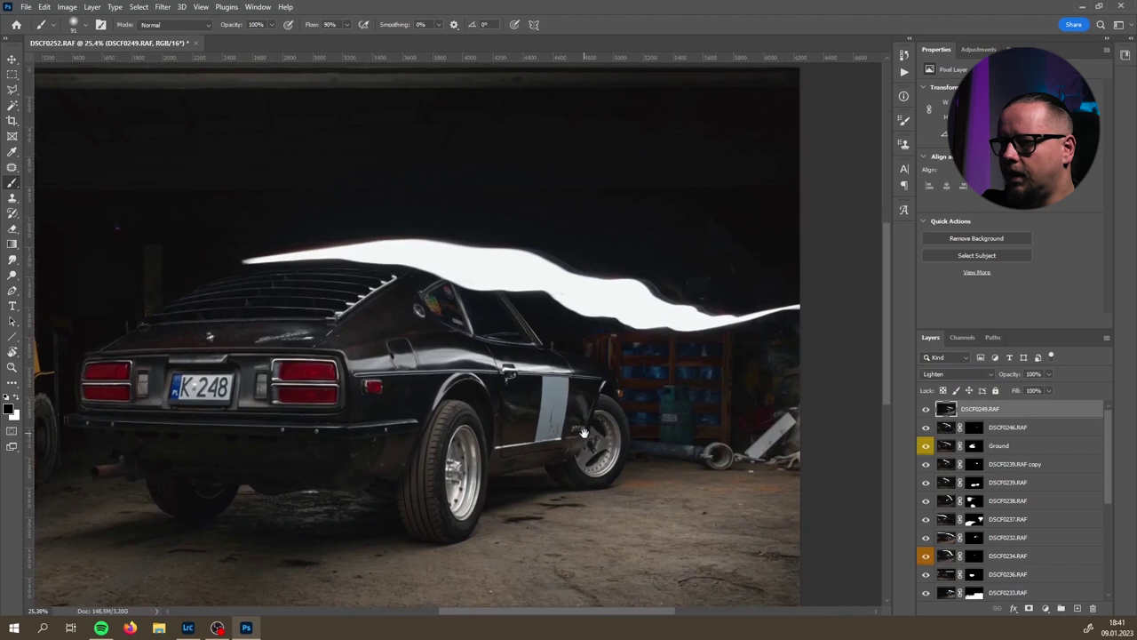
{"action": "left_click", "coordinate": [926, 411]}
{"action": "left_click", "coordinate": [925, 411]}
{"action": "left_click", "coordinate": [926, 410]}
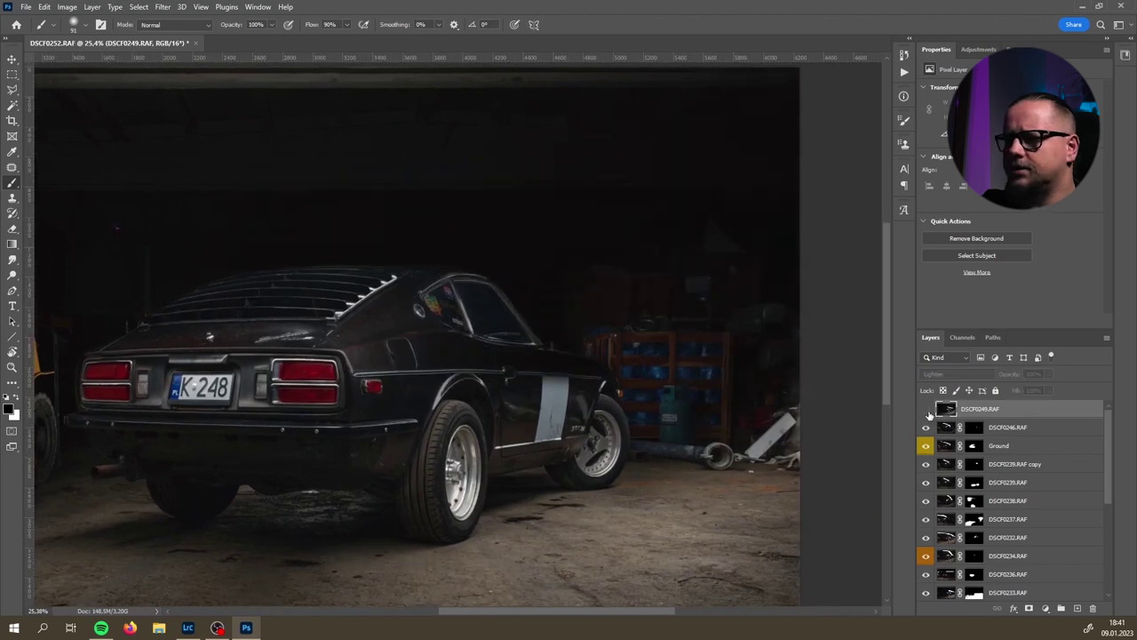
{"action": "left_click", "coordinate": [926, 411]}
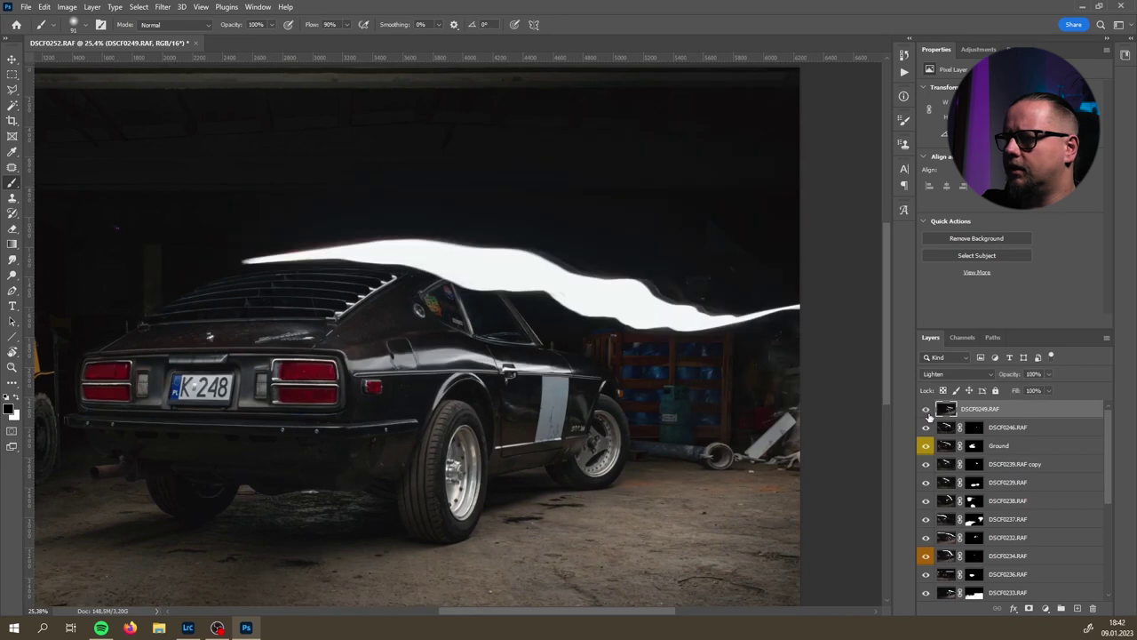
{"action": "left_click", "coordinate": [926, 410]}
{"action": "left_click", "coordinate": [925, 410]}
{"action": "left_click_drag", "start_coordinate": [244, 329], "coordinate": [155, 304]}
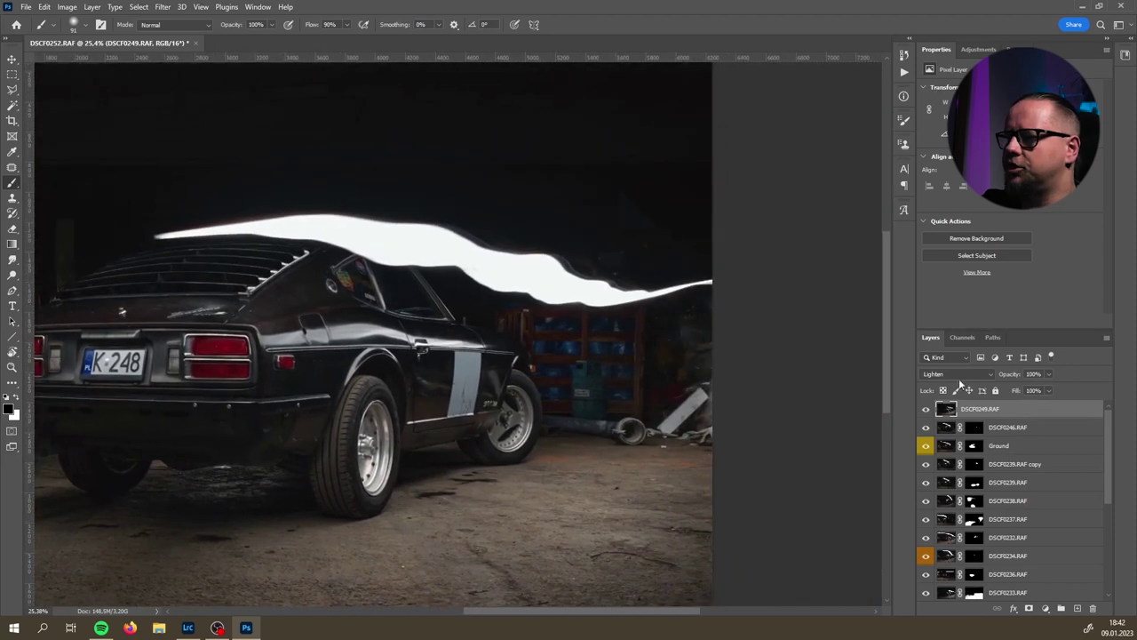
- Hide the DSCF0249.RAF layer and label it orange
{"action": "left_click", "coordinate": [926, 409]}
{"action": "right_click", "coordinate": [999, 408]}
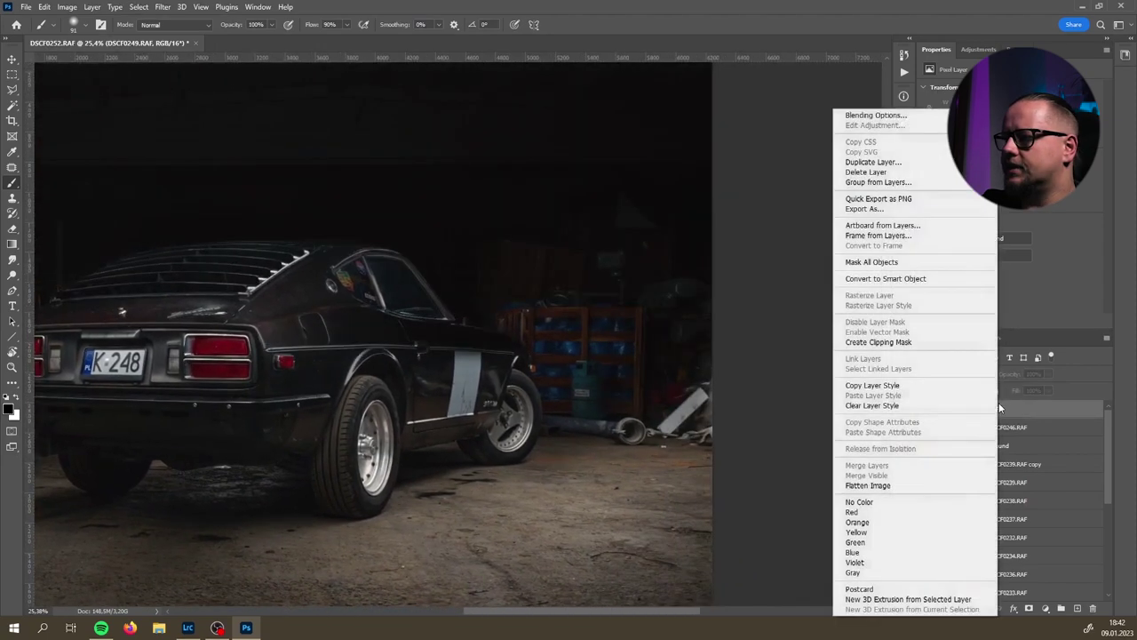
{"action": "left_click", "coordinate": [929, 522]}
- Move the DSCF0248.RAF layer to the top of the layer stack, above DSCF0249.RAF
{"action": "scroll", "coordinate": [1048, 471], "scroll_direction": "down", "scroll_amount": 3}
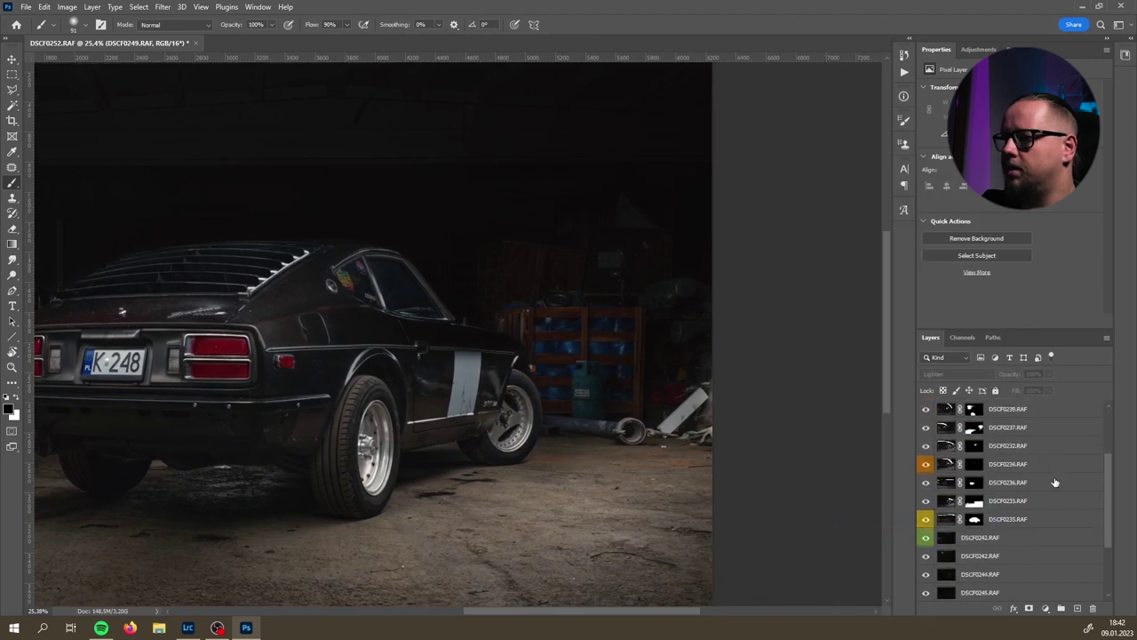
{"action": "scroll", "coordinate": [1020, 487], "scroll_direction": "down", "scroll_amount": 1}
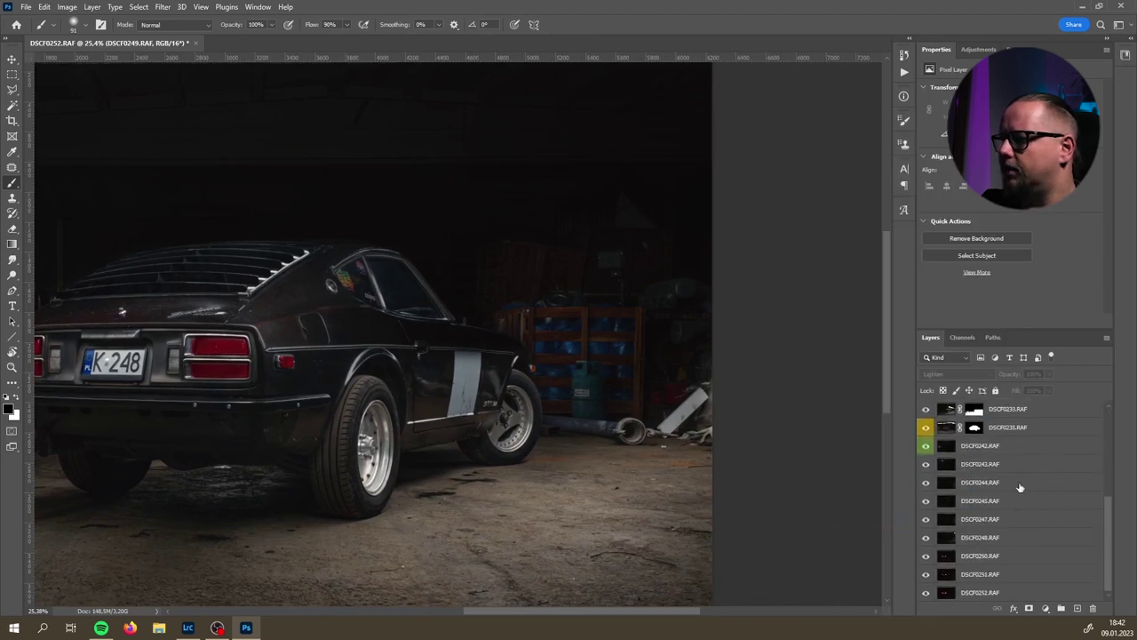
{"action": "left_click_drag", "start_coordinate": [981, 539], "coordinate": [989, 407]}
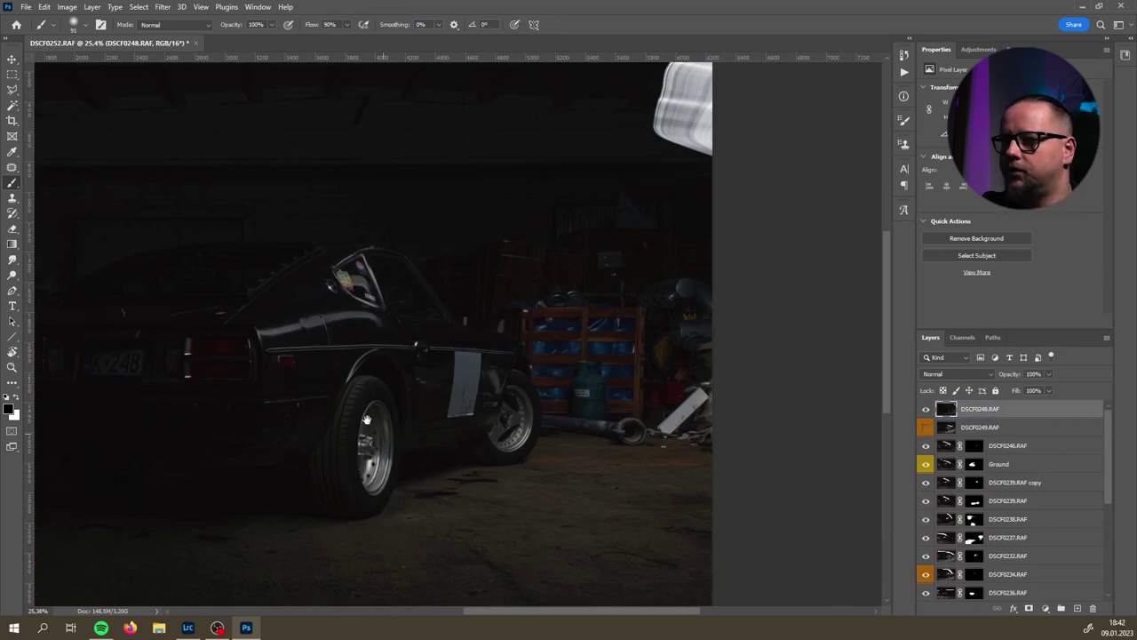
{"action": "scroll", "coordinate": [419, 426], "scroll_direction": "left", "scroll_amount": 3}
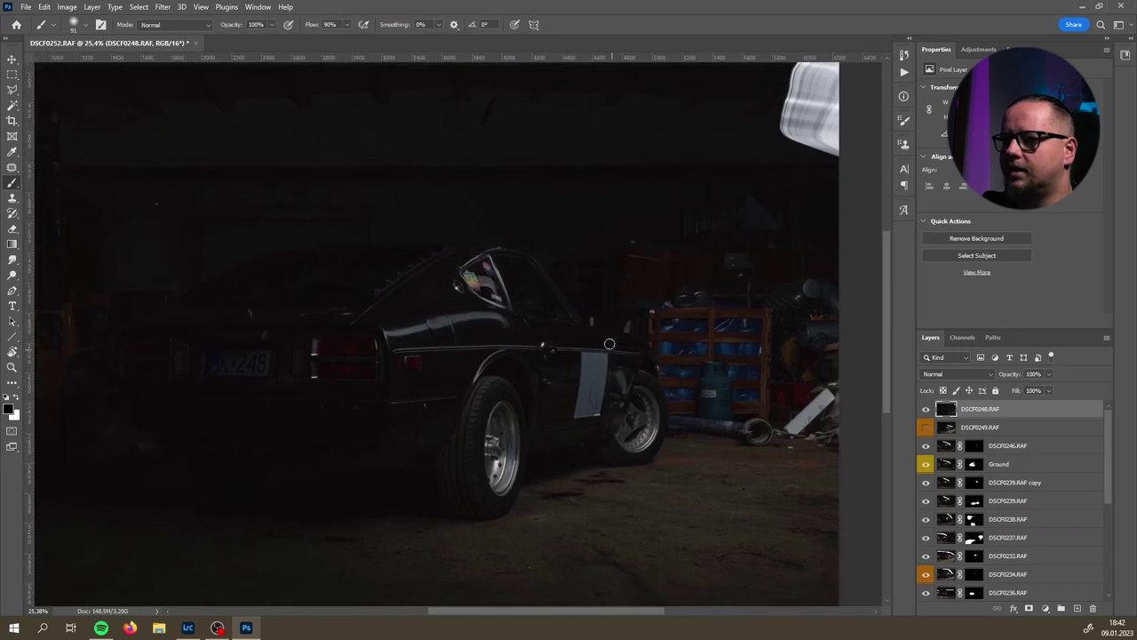
- Hide the DSCF0248.RAF layer to inspect the car's side without it and review the remaining exposures in the stack
{"action": "left_click", "coordinate": [927, 409]}
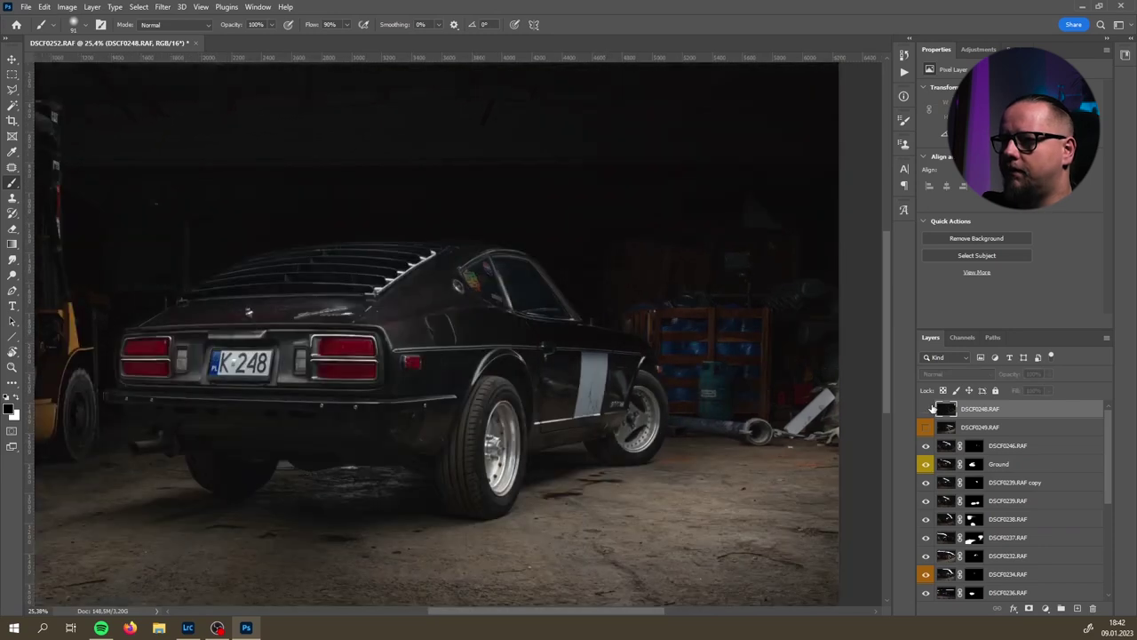
{"action": "scroll", "coordinate": [638, 257], "scroll_direction": "up", "scroll_amount": 3}
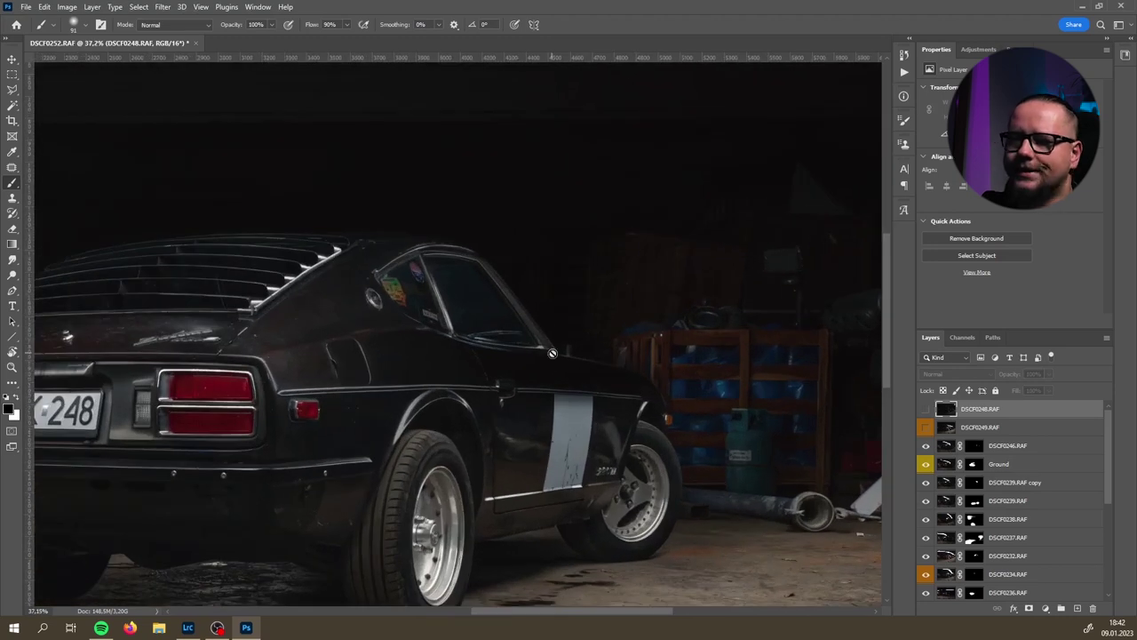
{"action": "scroll", "coordinate": [1035, 524], "scroll_direction": "down", "scroll_amount": 3}
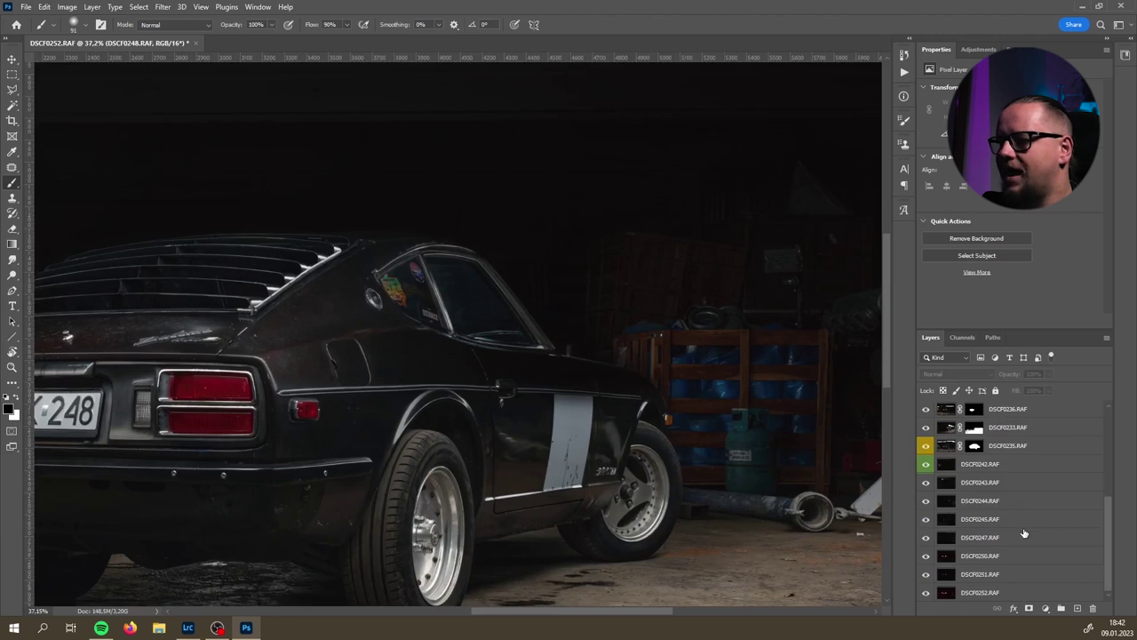
{"action": "scroll", "coordinate": [1024, 533], "scroll_direction": "up", "scroll_amount": 5}
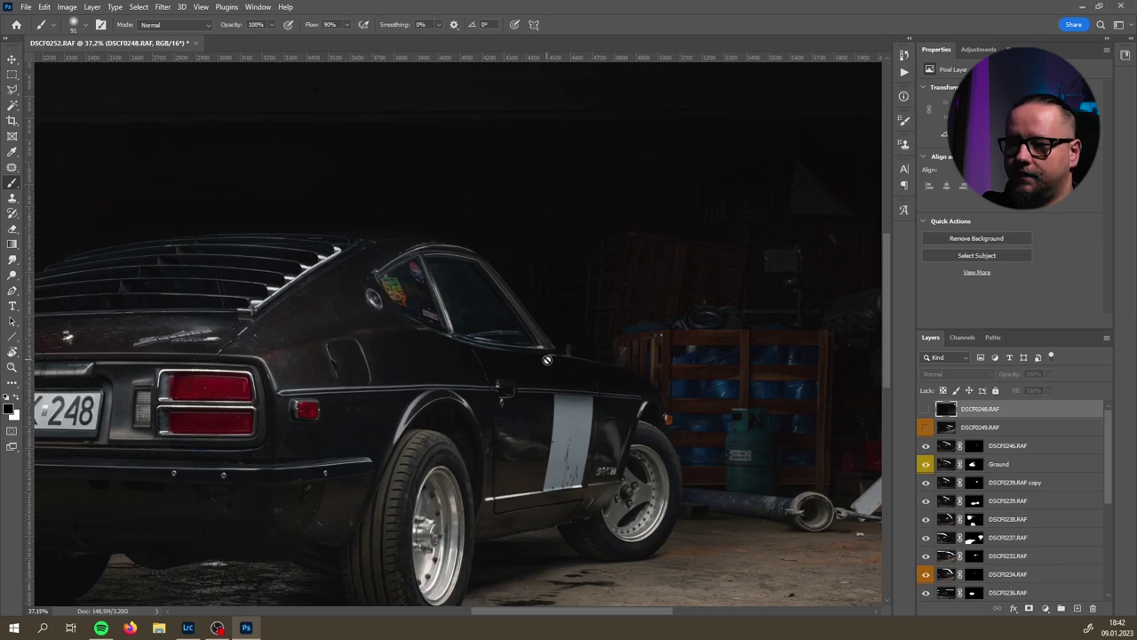
- Show the DSCF0248.RAF layer, set its blend mode to Lighten and compare the image with and without it
{"action": "left_click", "coordinate": [923, 408]}
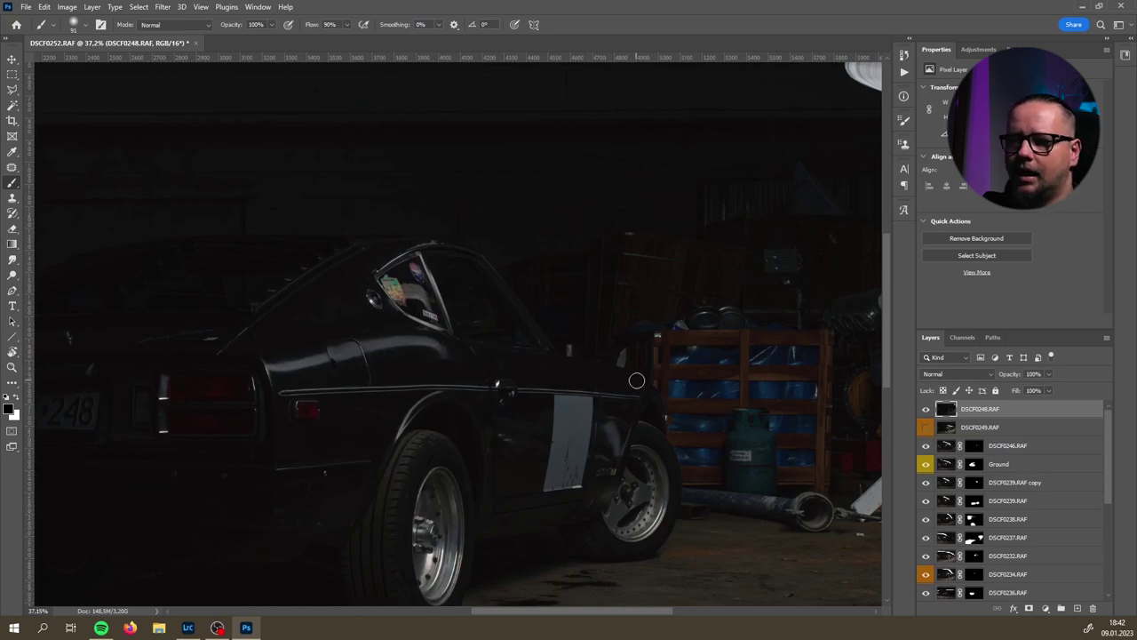
{"action": "left_click", "coordinate": [951, 374]}
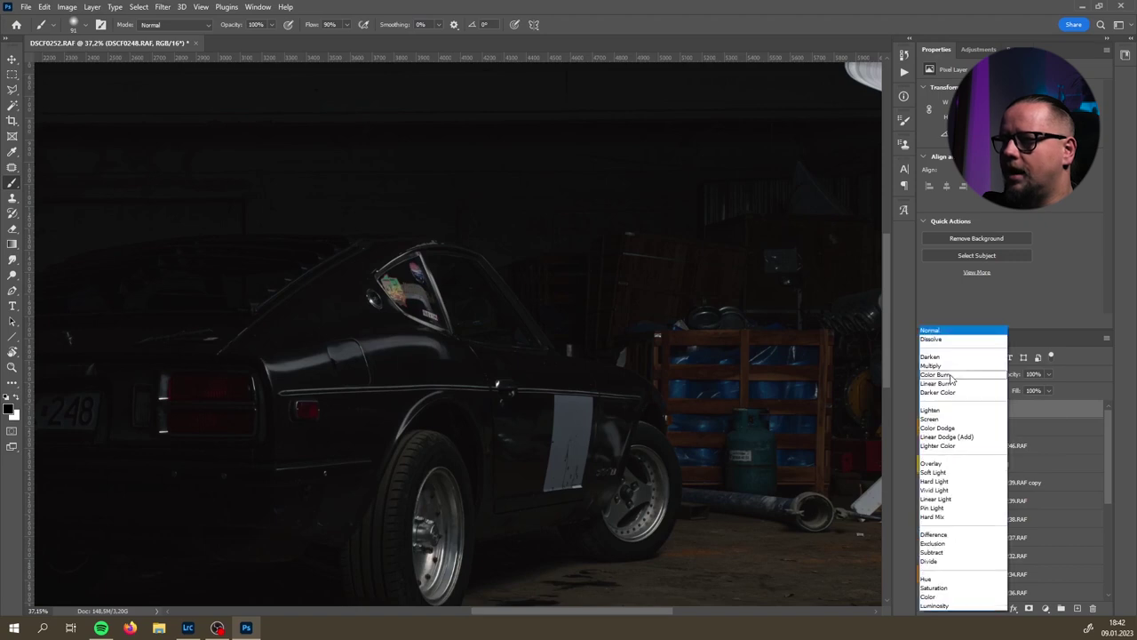
{"action": "left_click", "coordinate": [932, 410]}
{"action": "left_click", "coordinate": [925, 409]}
{"action": "left_click", "coordinate": [925, 408]}
{"action": "left_click", "coordinate": [926, 409]}
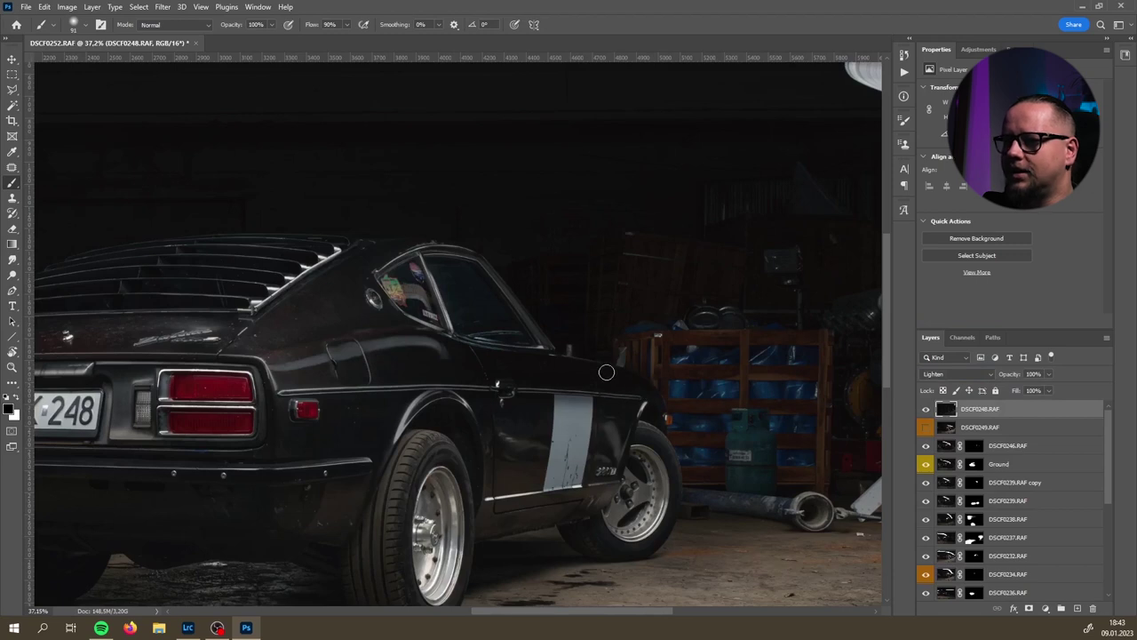
- Compare the light on the car's side and door with and without the DSCF0248.RAF layer
{"action": "scroll", "coordinate": [606, 372], "scroll_direction": "up", "scroll_amount": 3}
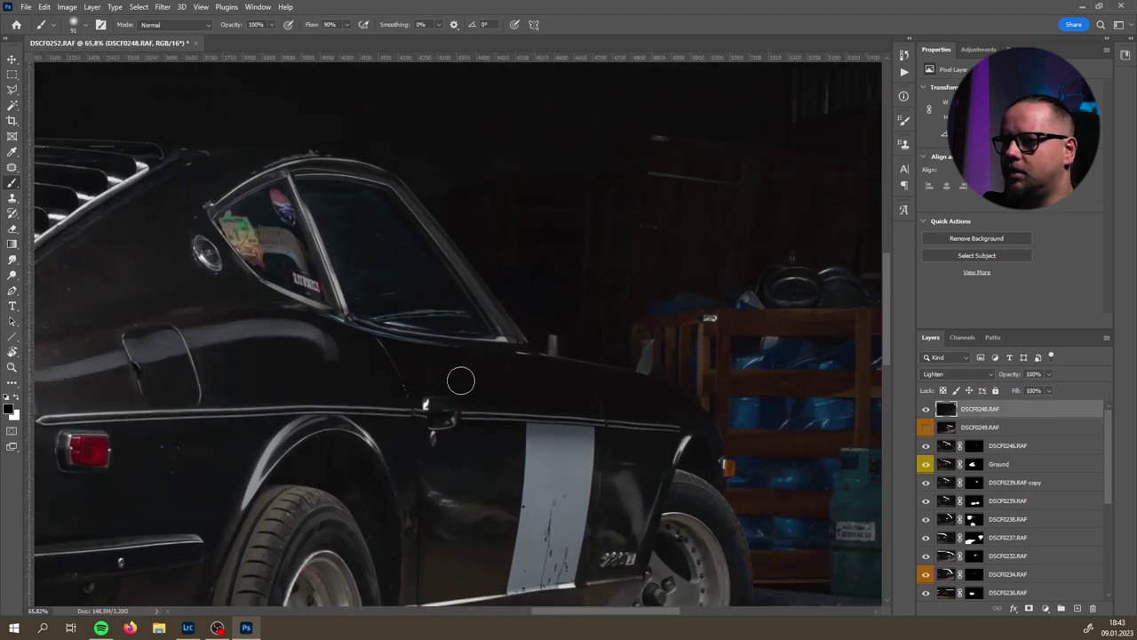
{"action": "left_click", "coordinate": [925, 414]}
{"action": "left_click", "coordinate": [925, 414]}
{"action": "left_click", "coordinate": [925, 414]}
{"action": "left_click", "coordinate": [925, 414]}
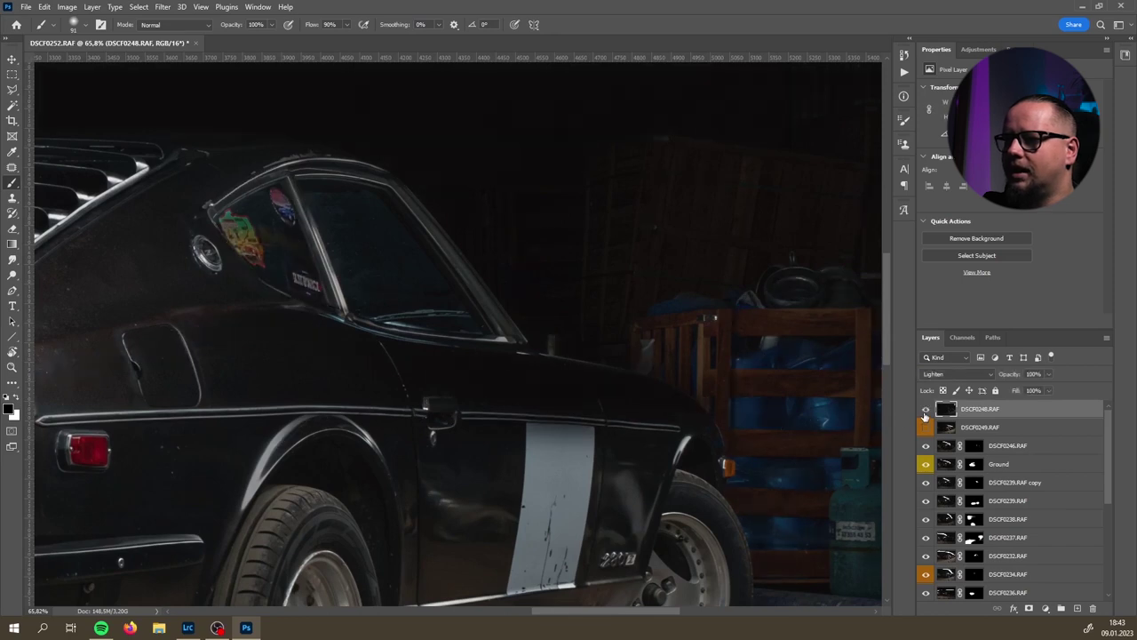
{"action": "scroll", "coordinate": [610, 389], "scroll_direction": "up", "scroll_amount": 1}
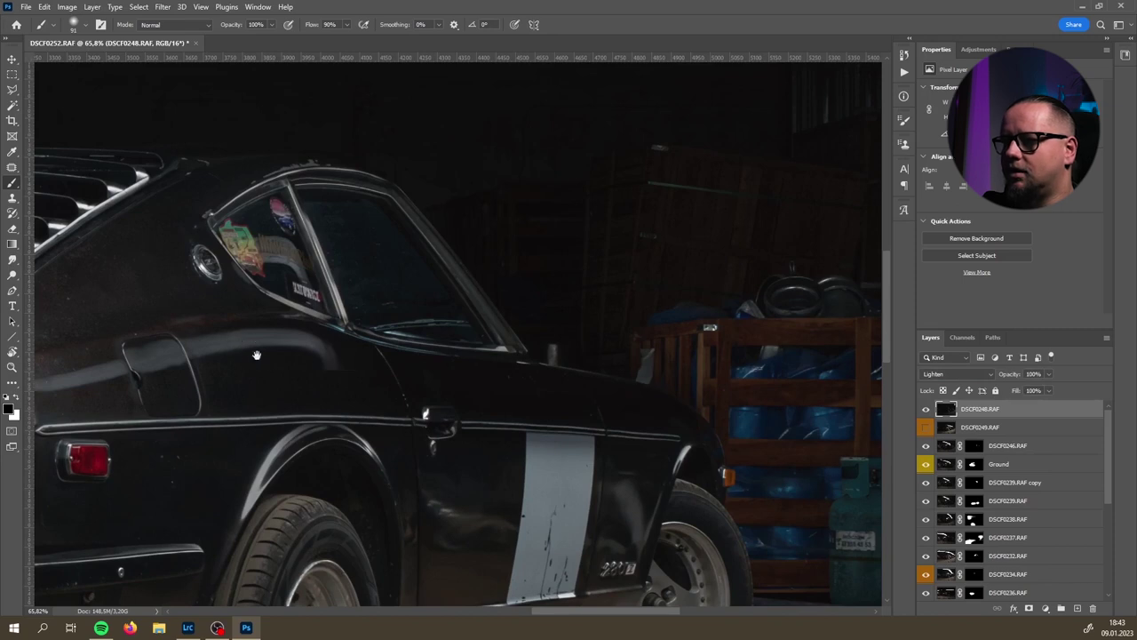
{"action": "left_click_drag", "start_coordinate": [256, 354], "coordinate": [444, 351]}
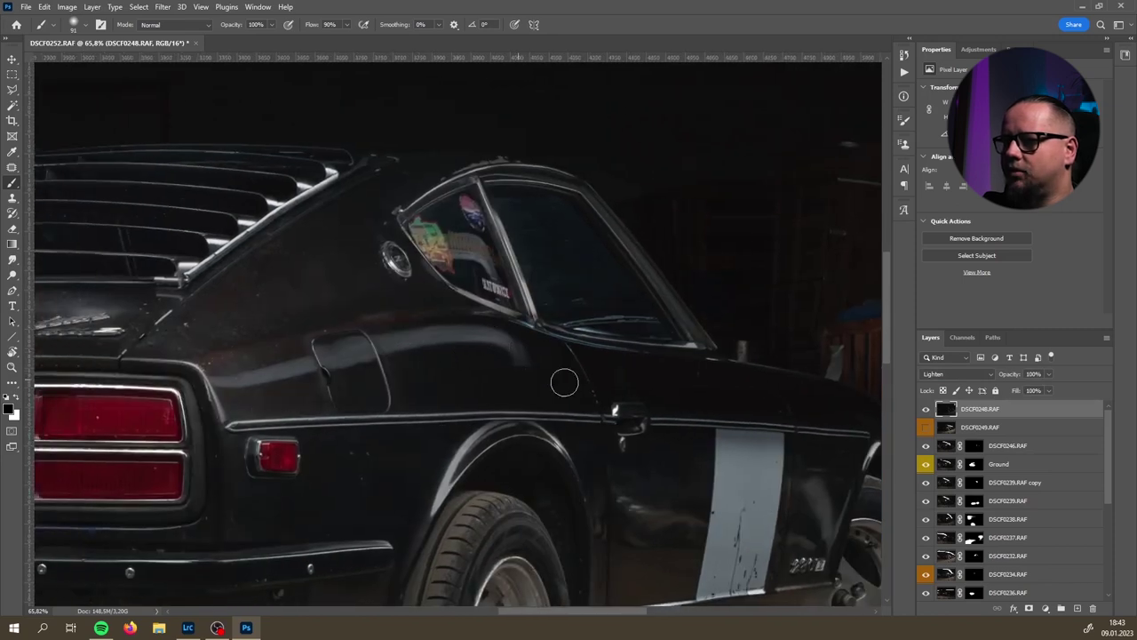
- Add a layer mask to the DSCF0248.RAF layer and invert it to black
{"action": "left_click", "coordinate": [1029, 610]}
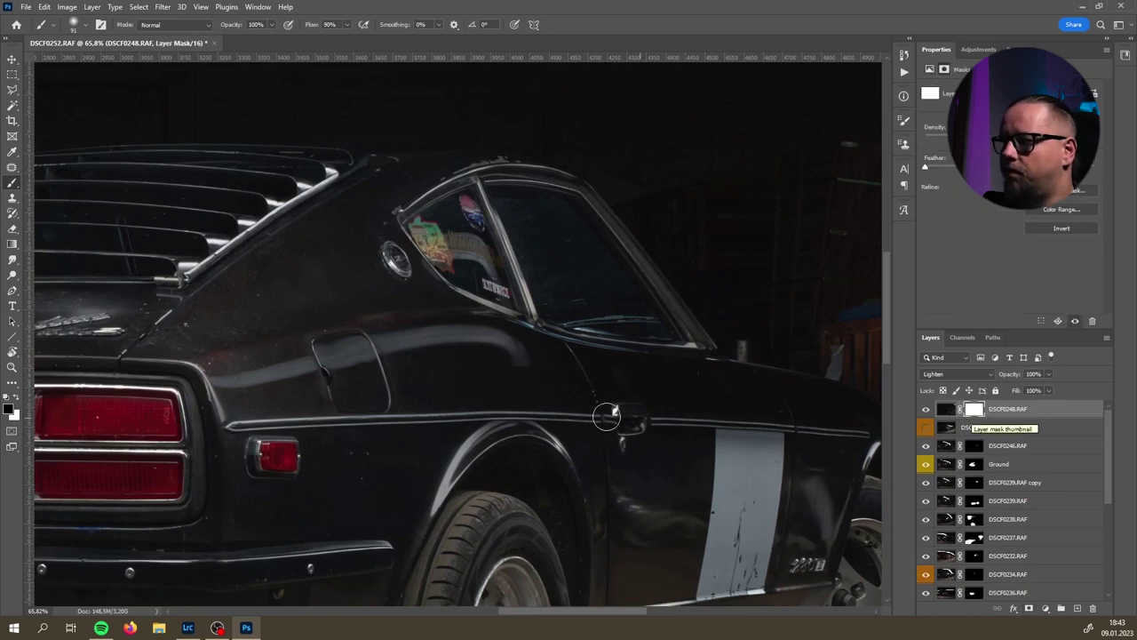
{"action": "scroll", "coordinate": [609, 414], "scroll_direction": "down", "scroll_amount": 6}
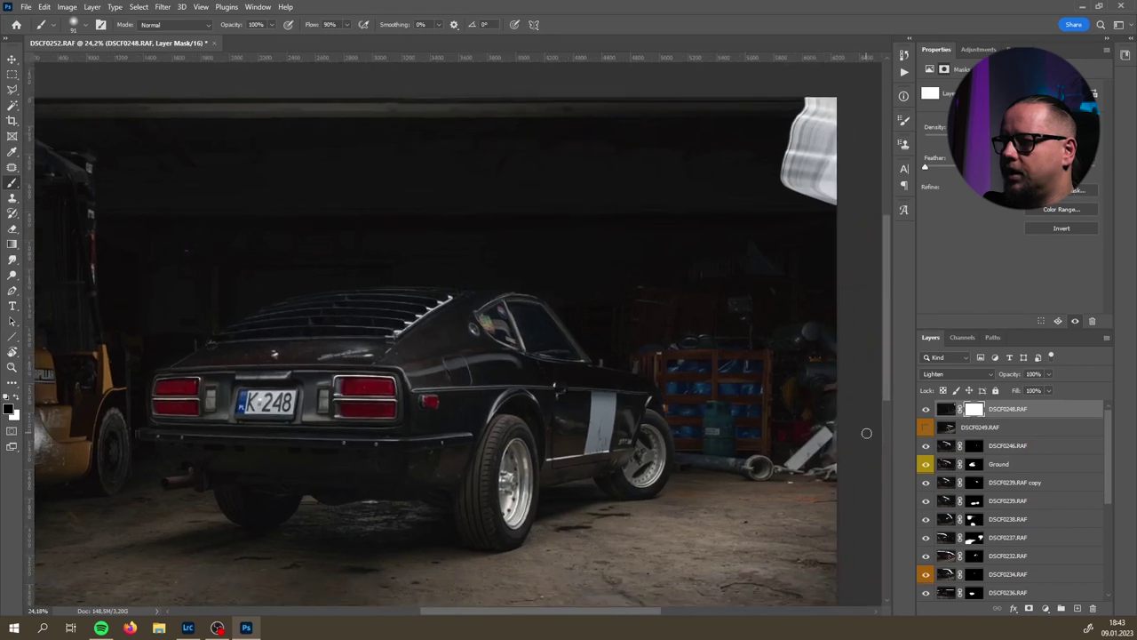
{"action": "key", "text": "ctrl+i"}
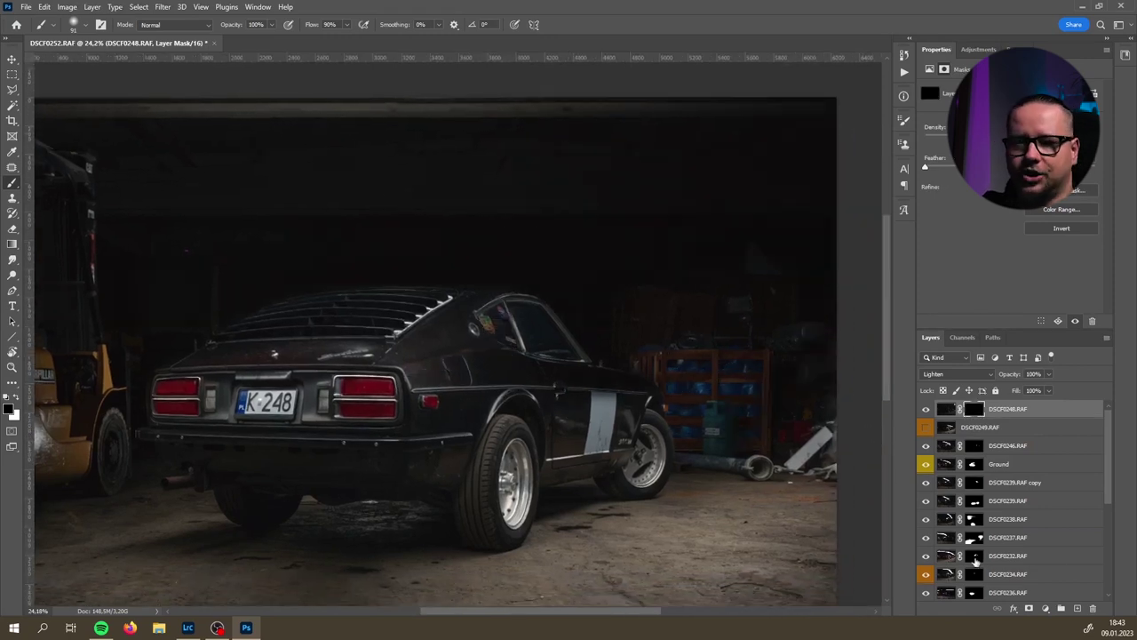
- Paint white on the DSCF0248.RAF mask over the door top and front fender with a 157 px brush
{"action": "scroll", "coordinate": [493, 479], "scroll_direction": "up", "scroll_amount": 6}
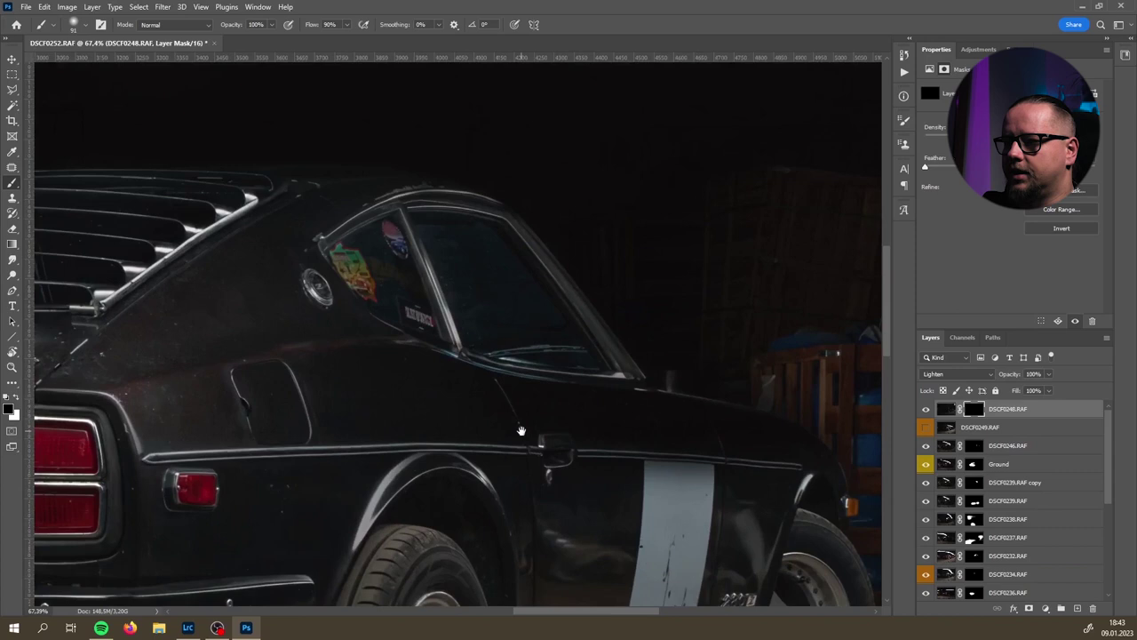
{"action": "right_click", "coordinate": [456, 410], "text": "alt"}
{"action": "scroll", "coordinate": [417, 392], "scroll_direction": "up", "scroll_amount": 4}
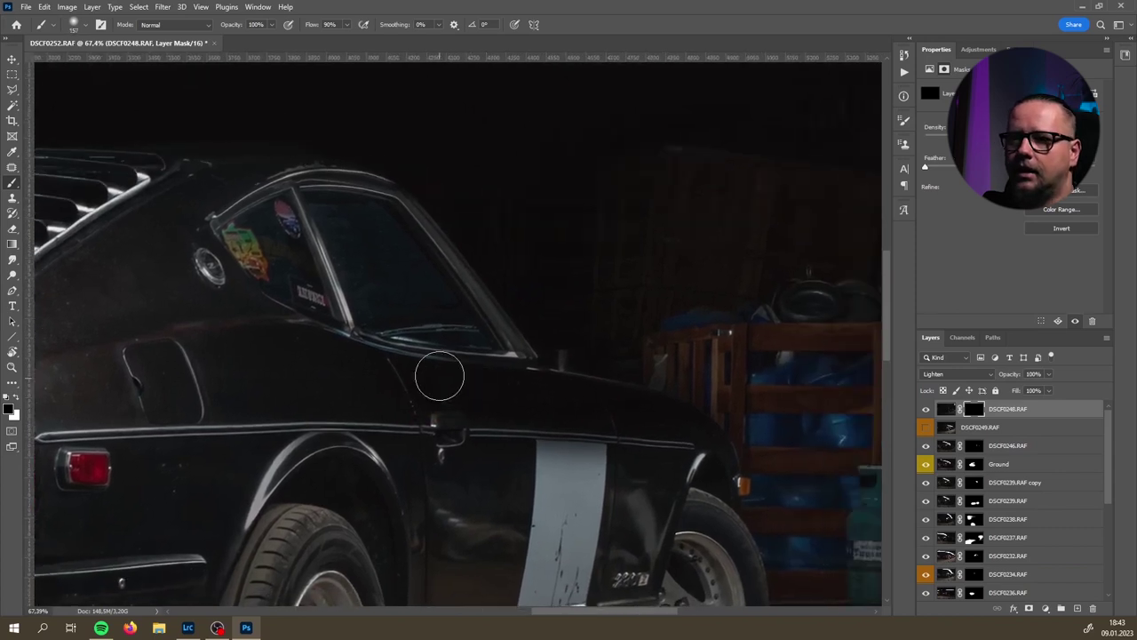
{"action": "key", "text": "x"}
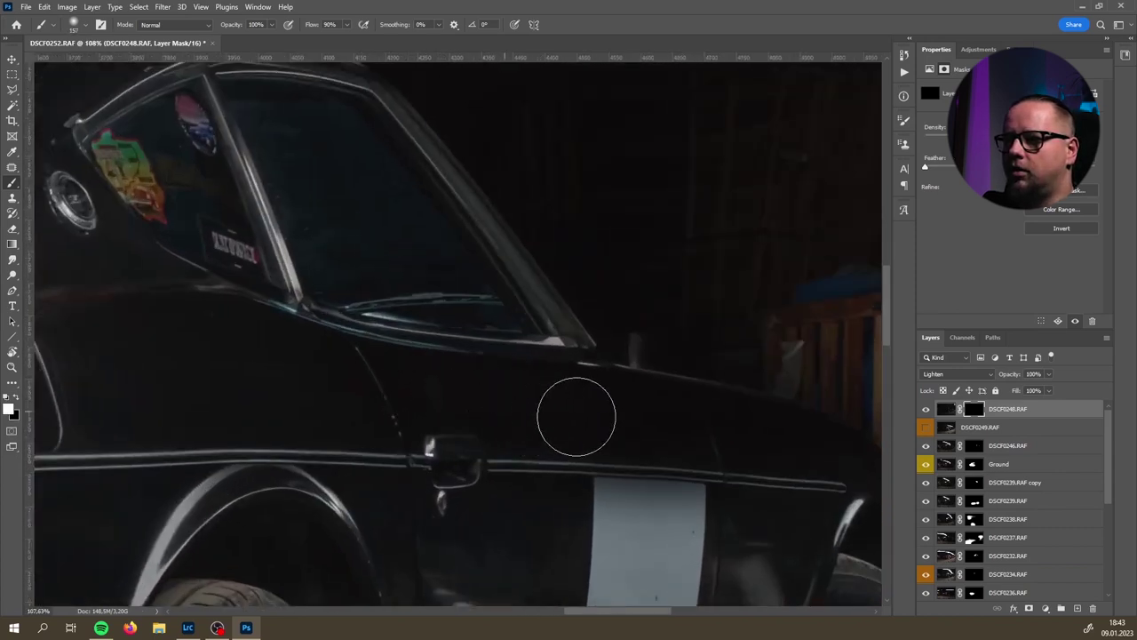
{"action": "left_click_drag", "start_coordinate": [732, 440], "coordinate": [588, 431]}
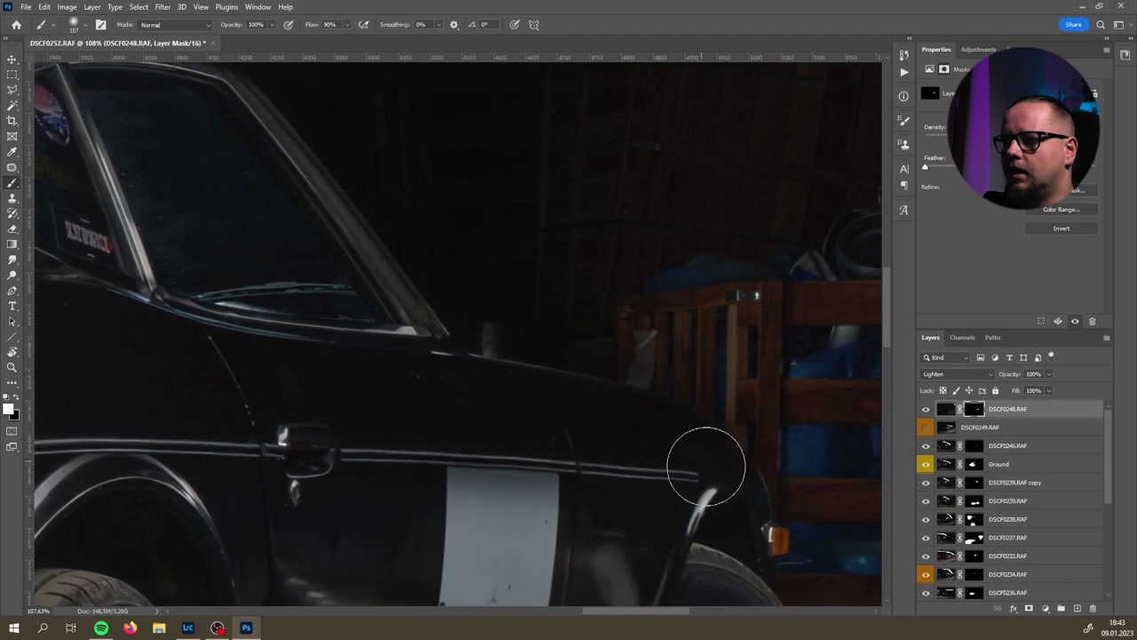
{"action": "mouse_move", "coordinate": [289, 444]}
{"action": "left_mouse_down"}
{"action": "mouse_move", "coordinate": [467, 439]}
{"action": "mouse_move", "coordinate": [543, 451]}
{"action": "left_mouse_up"}
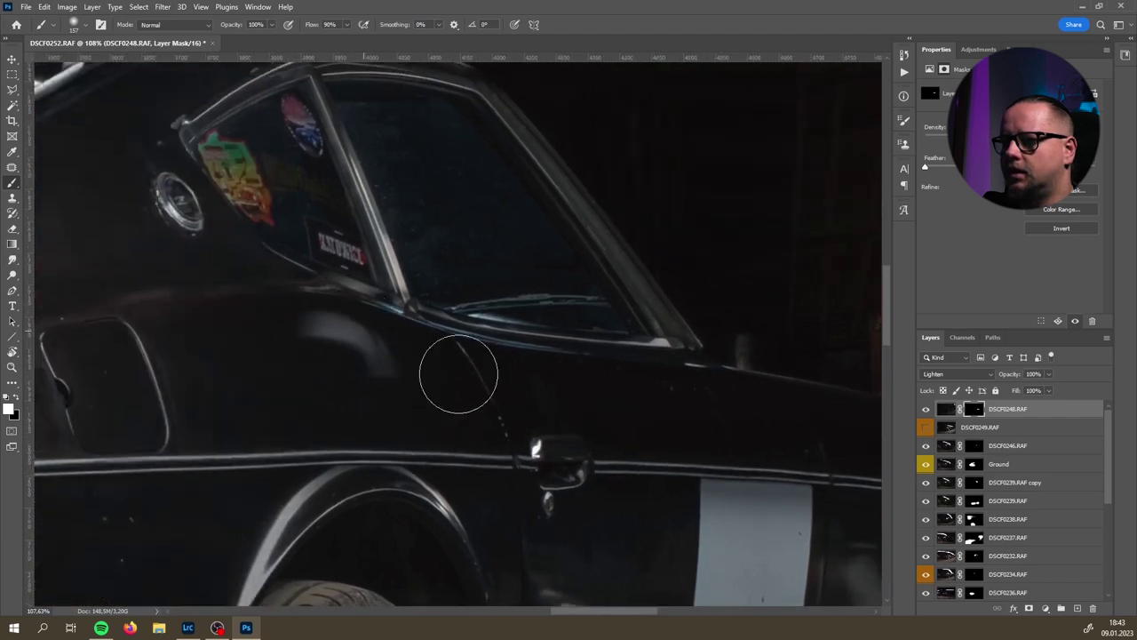
- Paint the rear quarter reflection out of the DSCF0248.RAF mask and refine the fender edge near the windshield with an 86 px brush
{"action": "mouse_move", "coordinate": [376, 393]}
{"action": "left_mouse_down"}
{"action": "mouse_move", "coordinate": [337, 349]}
{"action": "mouse_move", "coordinate": [276, 347]}
{"action": "mouse_move", "coordinate": [346, 303]}
{"action": "mouse_move", "coordinate": [345, 284]}
{"action": "mouse_move", "coordinate": [299, 296]}
{"action": "left_mouse_up"}
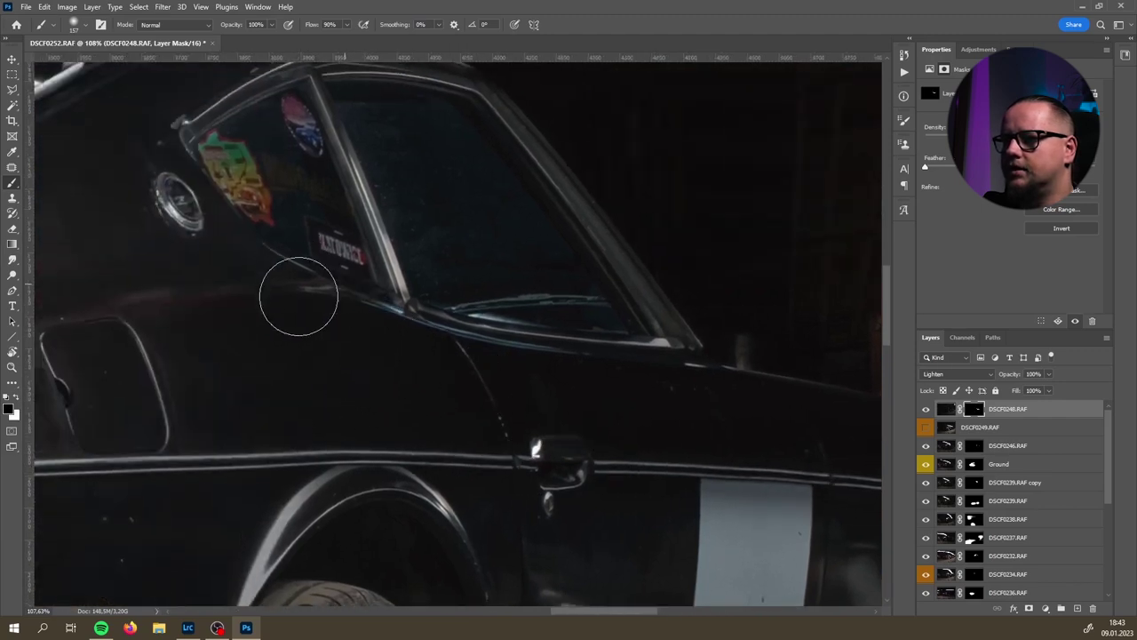
{"action": "left_click_drag", "start_coordinate": [586, 405], "coordinate": [524, 410]}
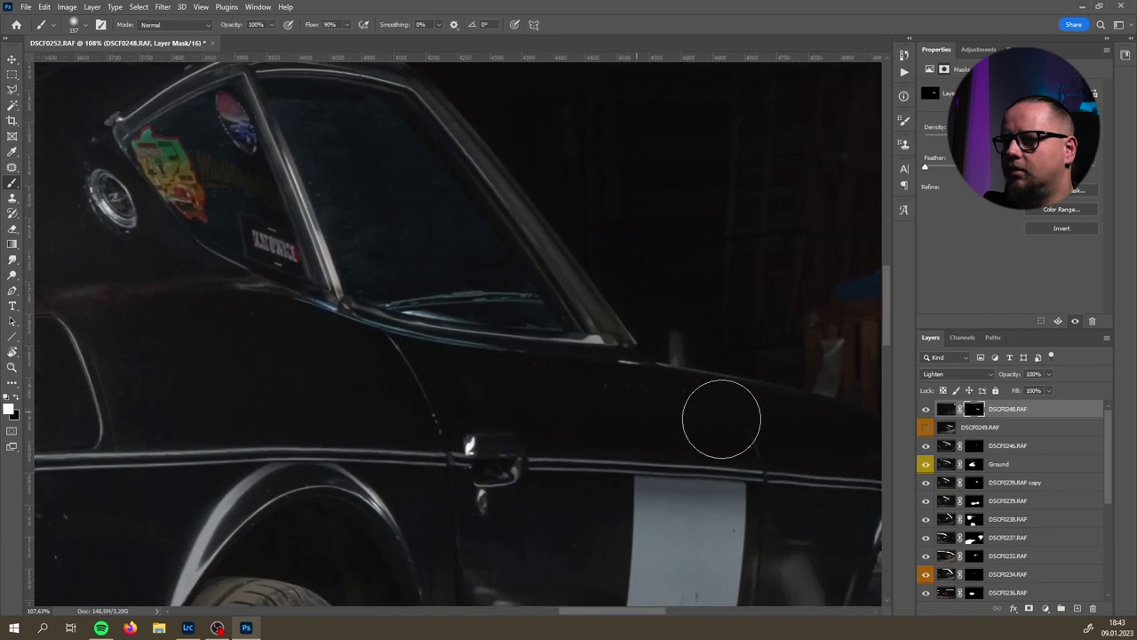
{"action": "left_click_drag", "start_coordinate": [720, 414], "coordinate": [545, 394]}
{"action": "right_click", "coordinate": [707, 410], "text": "alt"}
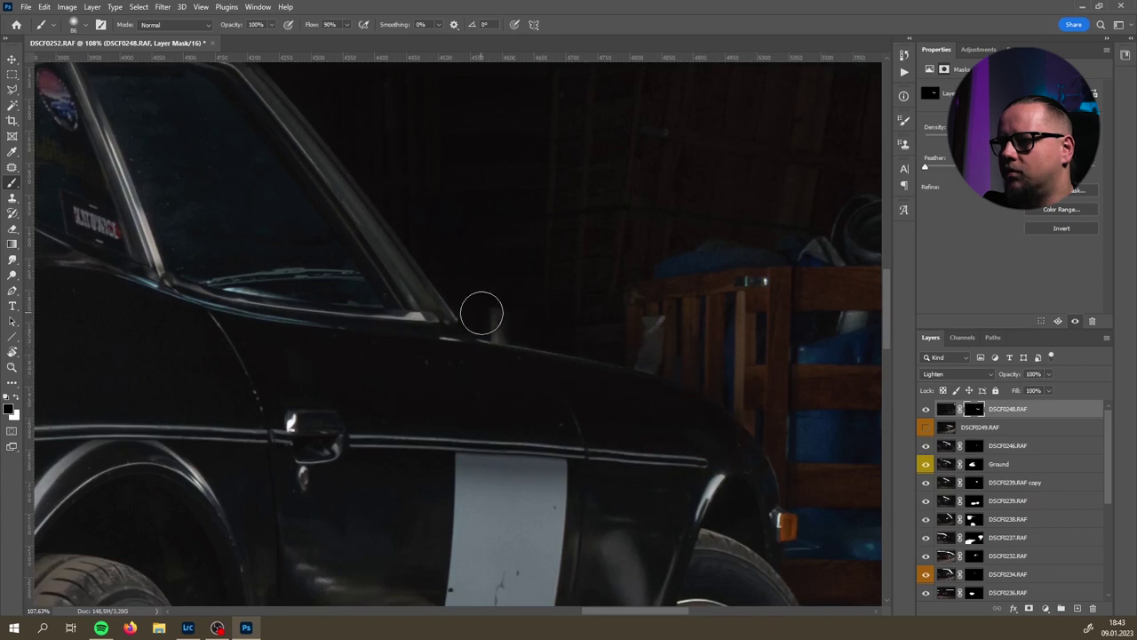
- Toggle the masked DSCF0248.RAF layer repeatedly to compare the car's side with and without its light
{"action": "scroll", "coordinate": [477, 232], "scroll_direction": "down", "scroll_amount": 5}
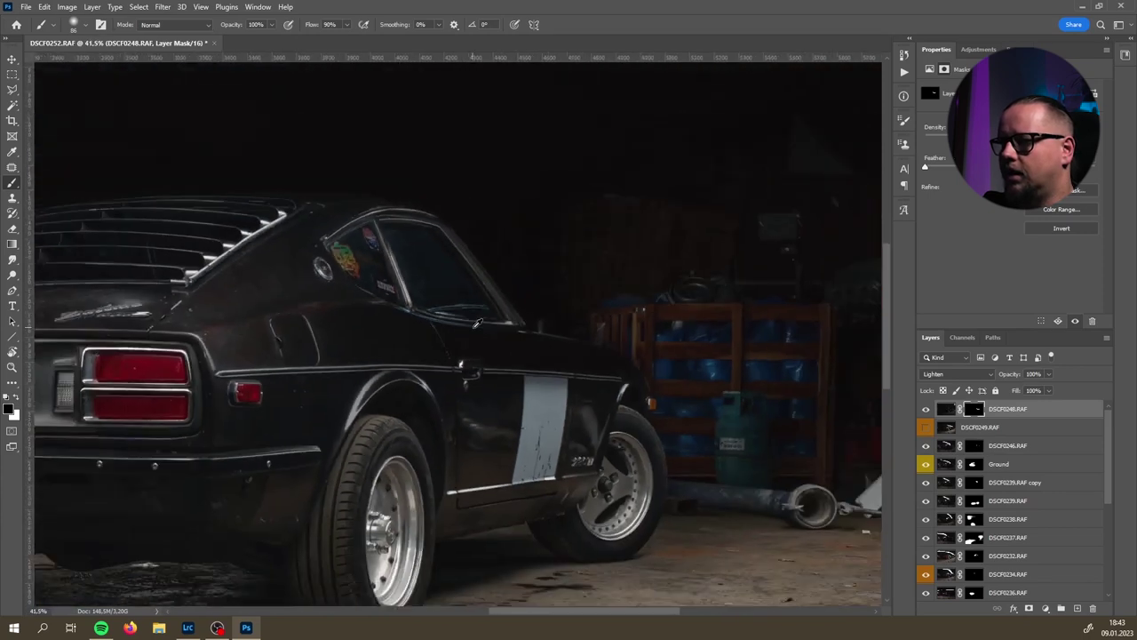
{"action": "left_click", "coordinate": [927, 409]}
{"action": "left_click", "coordinate": [926, 409]}
{"action": "left_click", "coordinate": [926, 409]}
{"action": "left_click", "coordinate": [926, 409]}
{"action": "left_click", "coordinate": [927, 409]}
{"action": "left_click", "coordinate": [927, 409]}
{"action": "left_click", "coordinate": [926, 410]}
{"action": "left_click", "coordinate": [926, 409]}
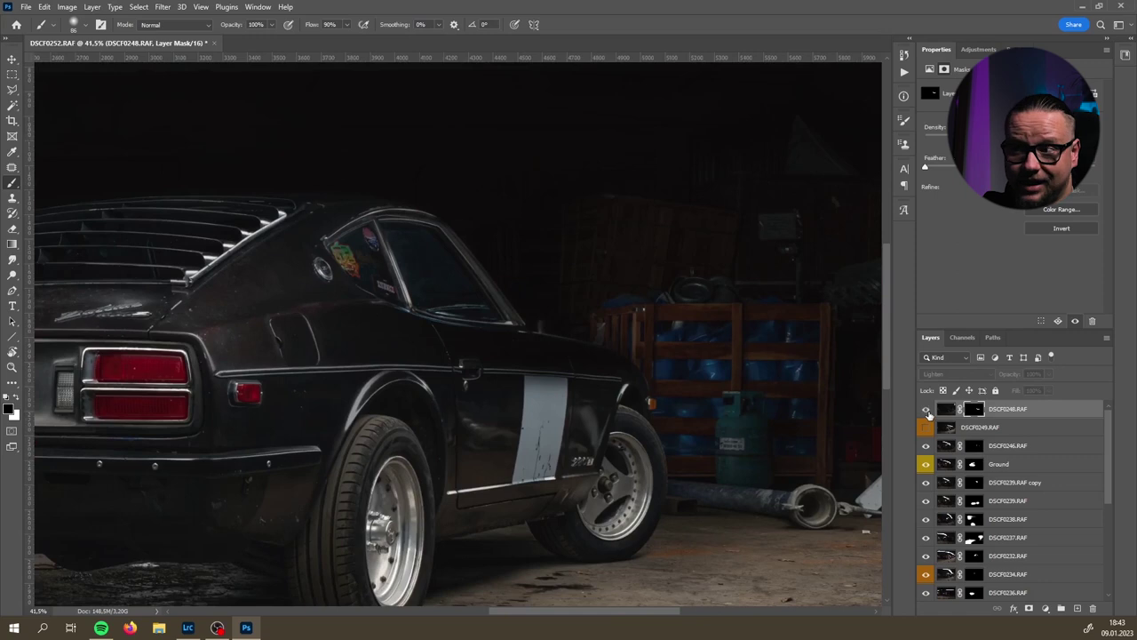
{"action": "left_click", "coordinate": [927, 410]}
{"action": "left_click", "coordinate": [926, 409]}
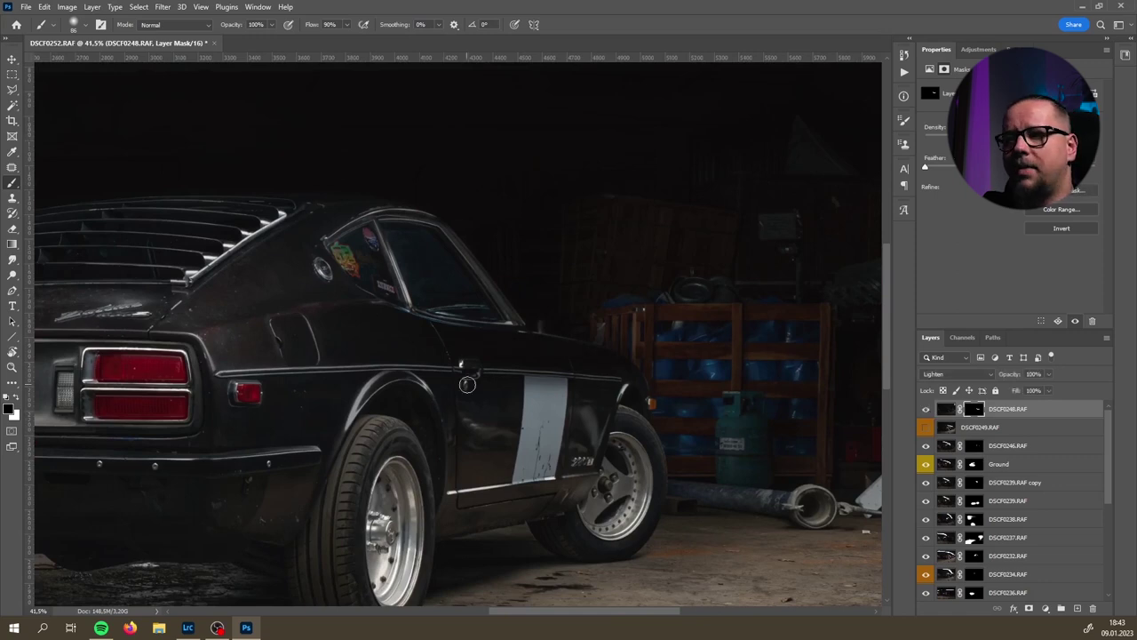
- Add a Curves adjustment layer above DSCF0248.RAF and clip it to that layer
{"action": "left_click_drag", "start_coordinate": [374, 399], "coordinate": [436, 426]}
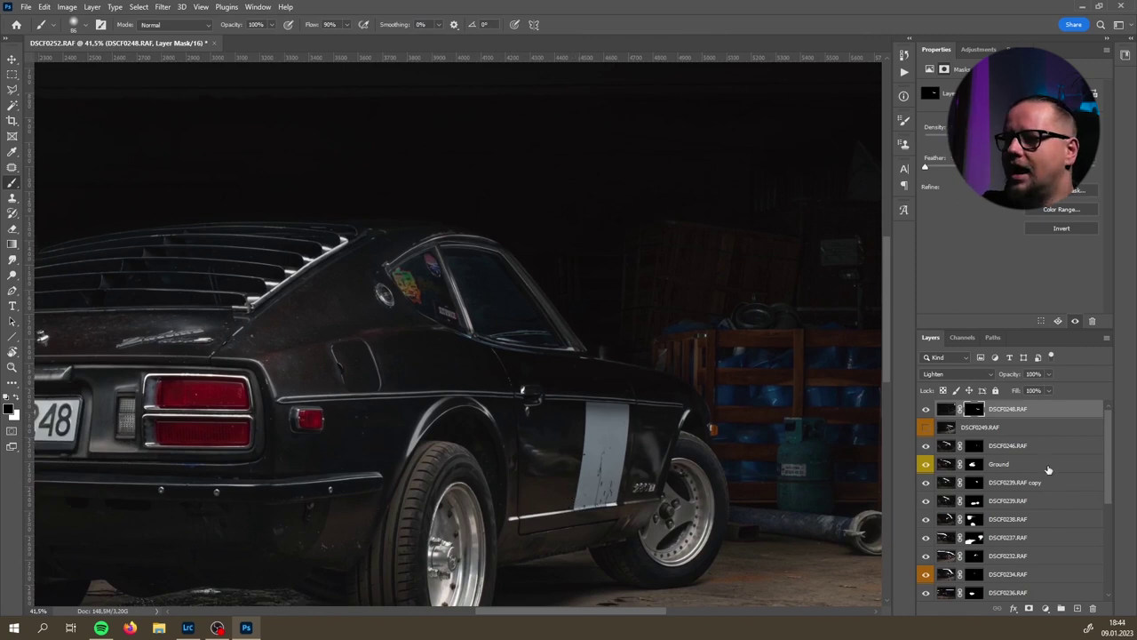
{"action": "left_click", "coordinate": [1045, 608]}
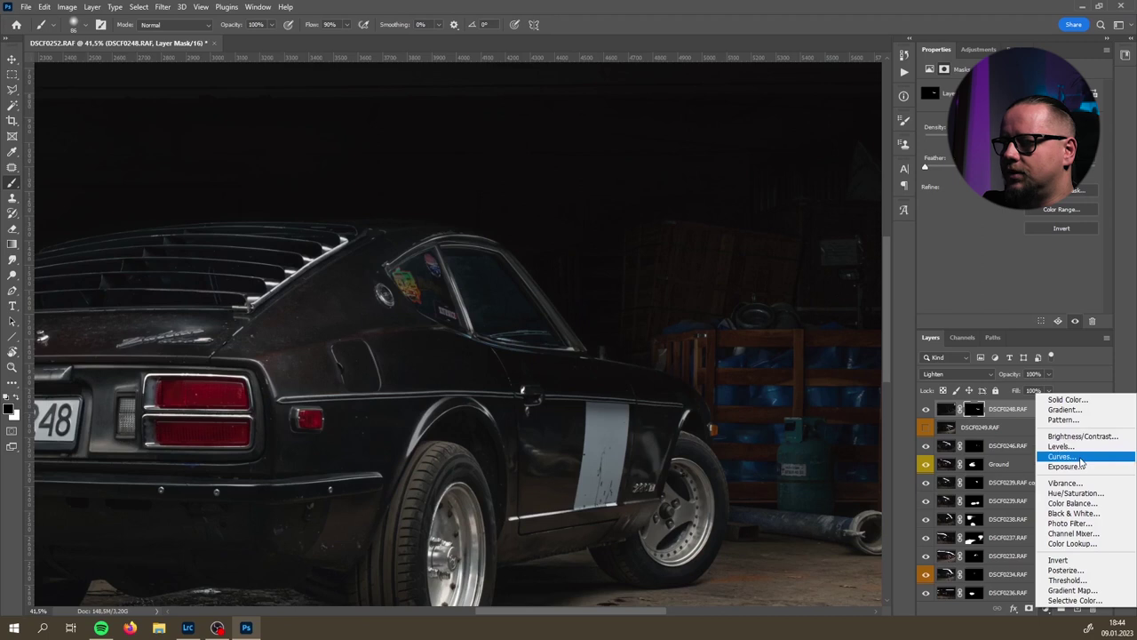
{"action": "left_click", "coordinate": [1062, 464]}
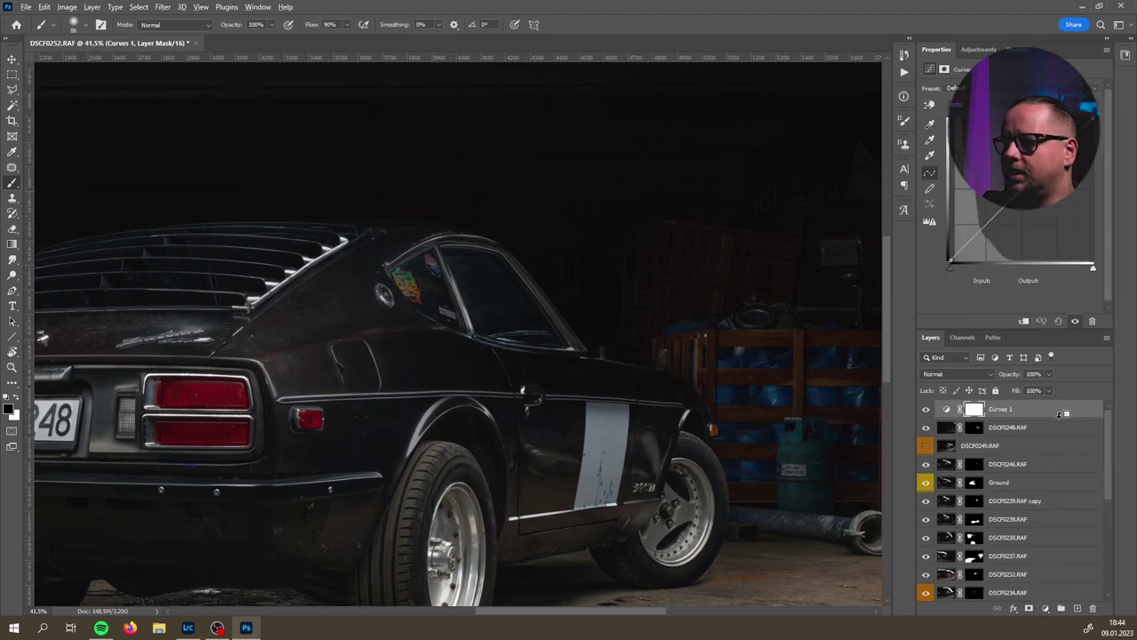
{"action": "left_click", "coordinate": [1053, 416], "text": "alt"}
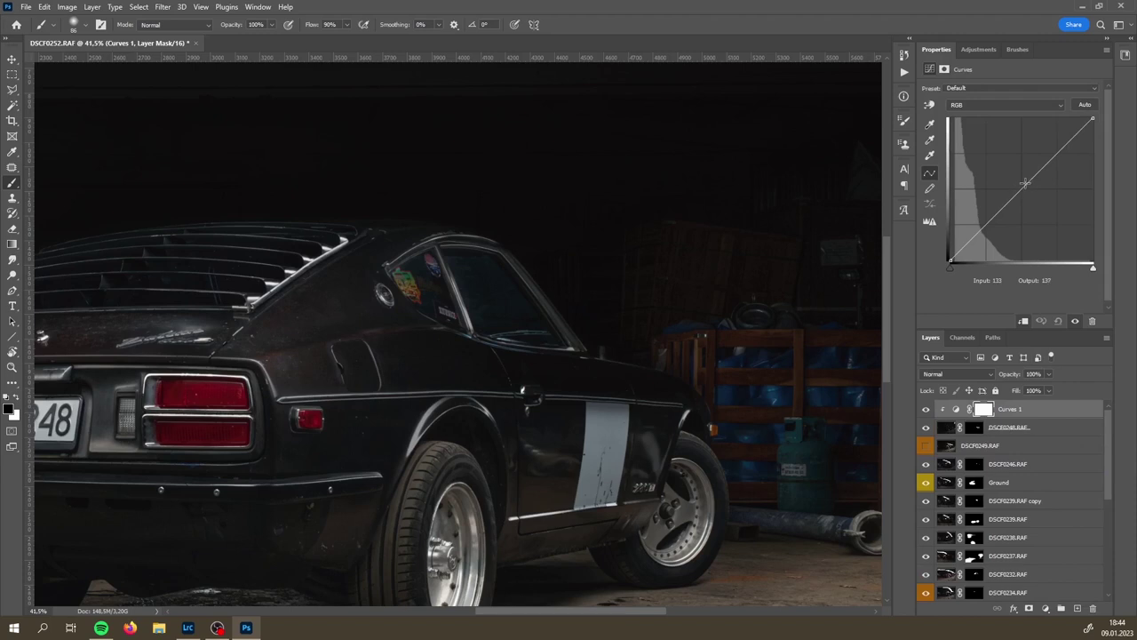
- Shape the curve with a raised shadow point and a midtone point at input 117, output 115, and compare the image with and without it
{"action": "left_click_drag", "start_coordinate": [1027, 181], "coordinate": [977, 228]}
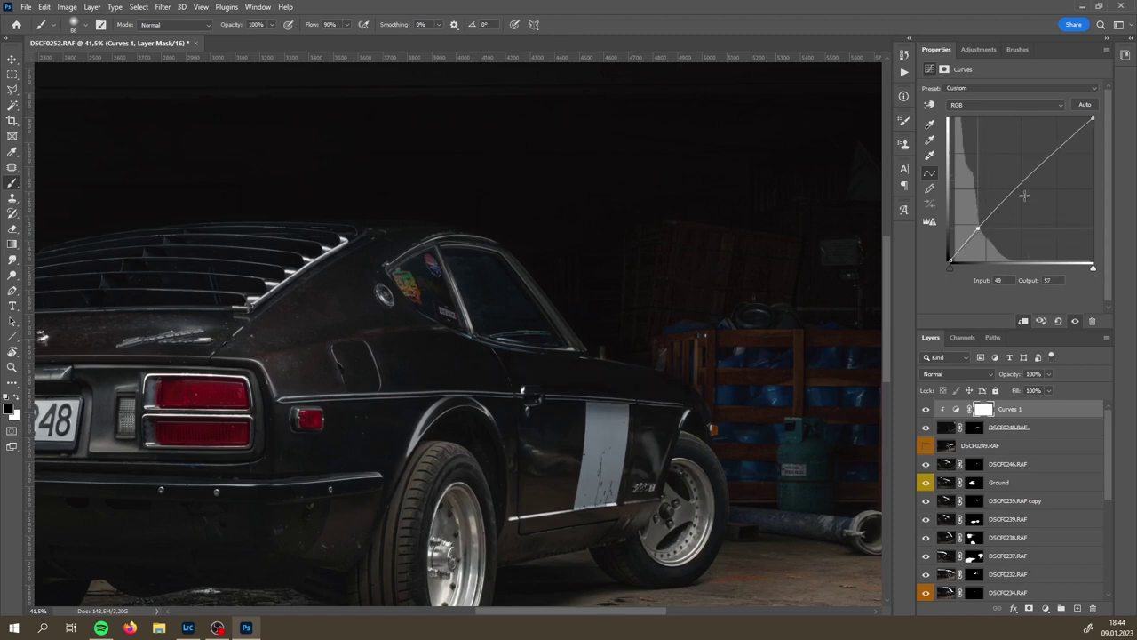
{"action": "left_click", "coordinate": [1029, 183]}
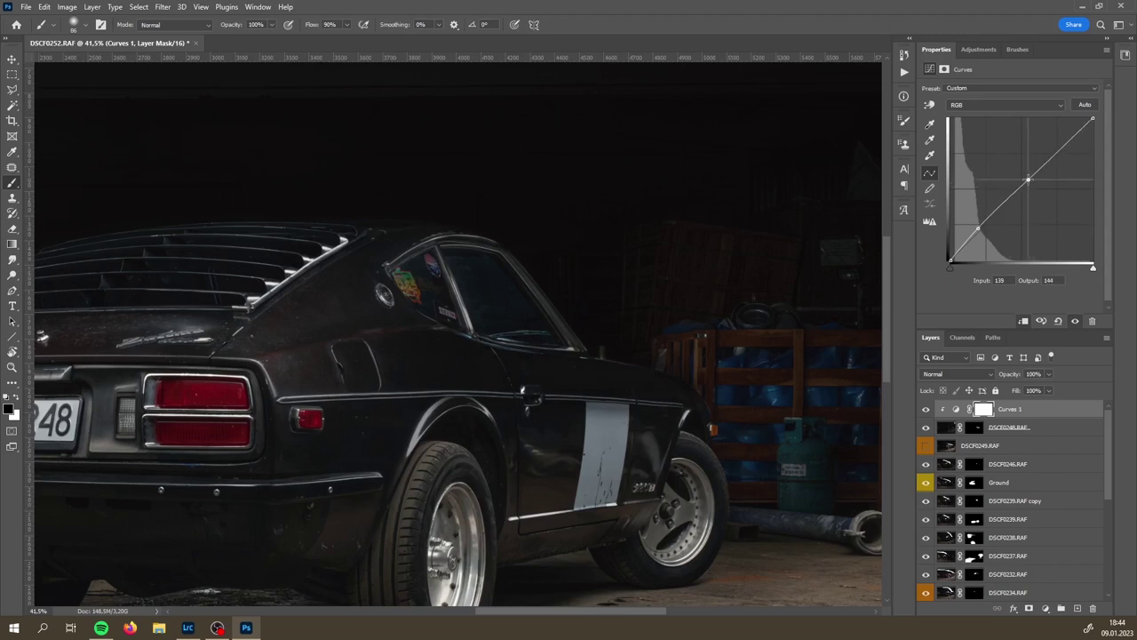
{"action": "left_click_drag", "start_coordinate": [1029, 177], "coordinate": [1029, 172]}
{"action": "left_click", "coordinate": [969, 238]}
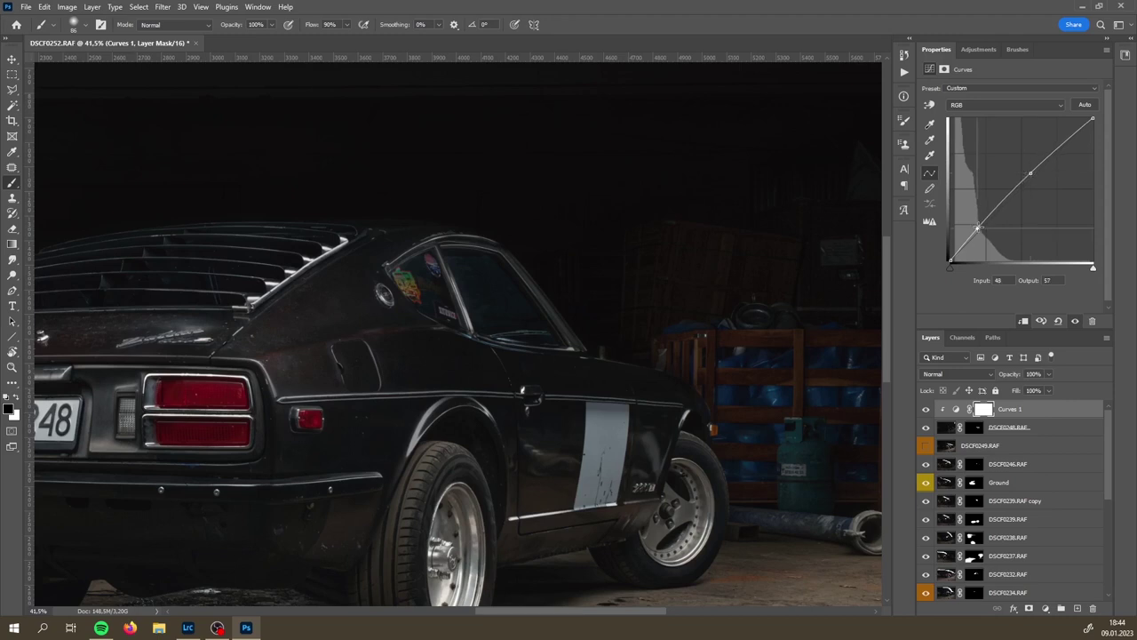
{"action": "left_click_drag", "start_coordinate": [1029, 173], "coordinate": [1014, 197]}
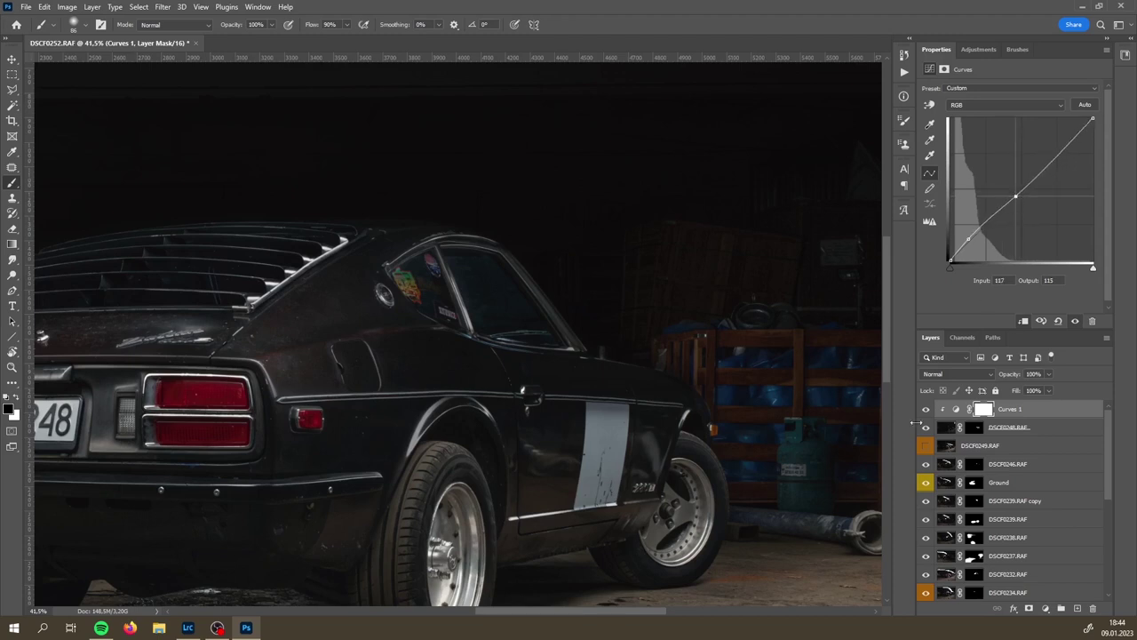
{"action": "left_click", "coordinate": [926, 409]}
{"action": "left_click", "coordinate": [925, 409]}
{"action": "left_click", "coordinate": [926, 408]}
{"action": "left_click", "coordinate": [926, 409]}
- Move the curve's black point to input 2, output 0, and compare the image with and without the adjustment
{"action": "left_click", "coordinate": [950, 274]}
{"action": "left_click_drag", "start_coordinate": [949, 267], "coordinate": [951, 270]}
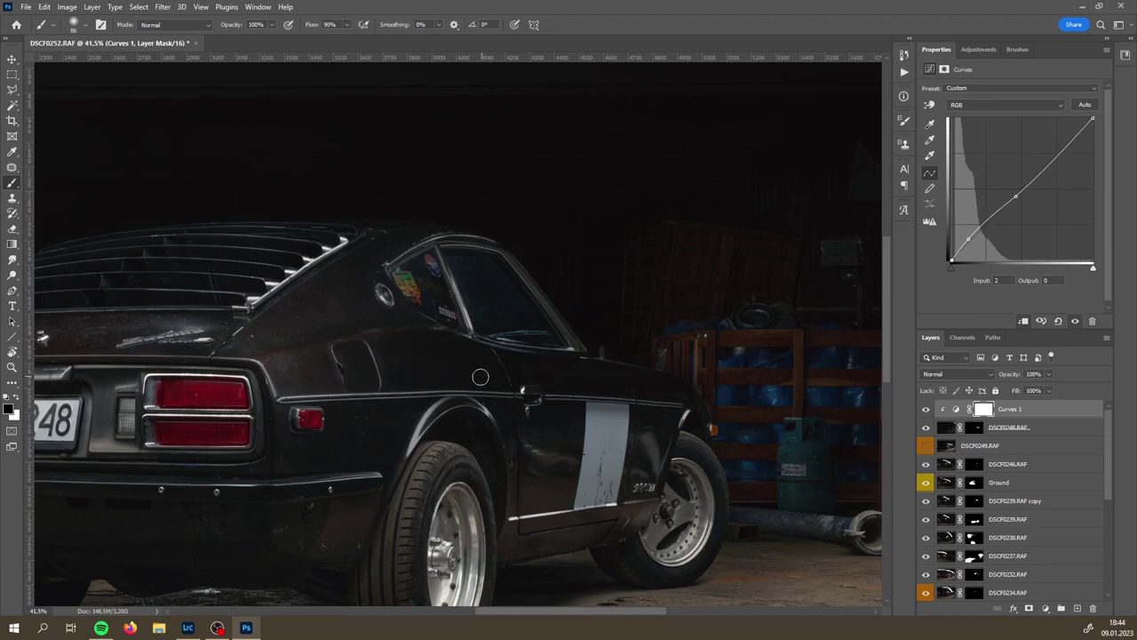
{"action": "left_click", "coordinate": [927, 411]}
{"action": "left_click", "coordinate": [927, 411]}
{"action": "left_click", "coordinate": [925, 411]}
{"action": "left_click", "coordinate": [925, 411]}
- Toggle the masked DSCF0233.RAF and DSCF0236.RAF layers to compare the image with and without their light
{"action": "scroll", "coordinate": [1052, 482], "scroll_direction": "down", "scroll_amount": 5}
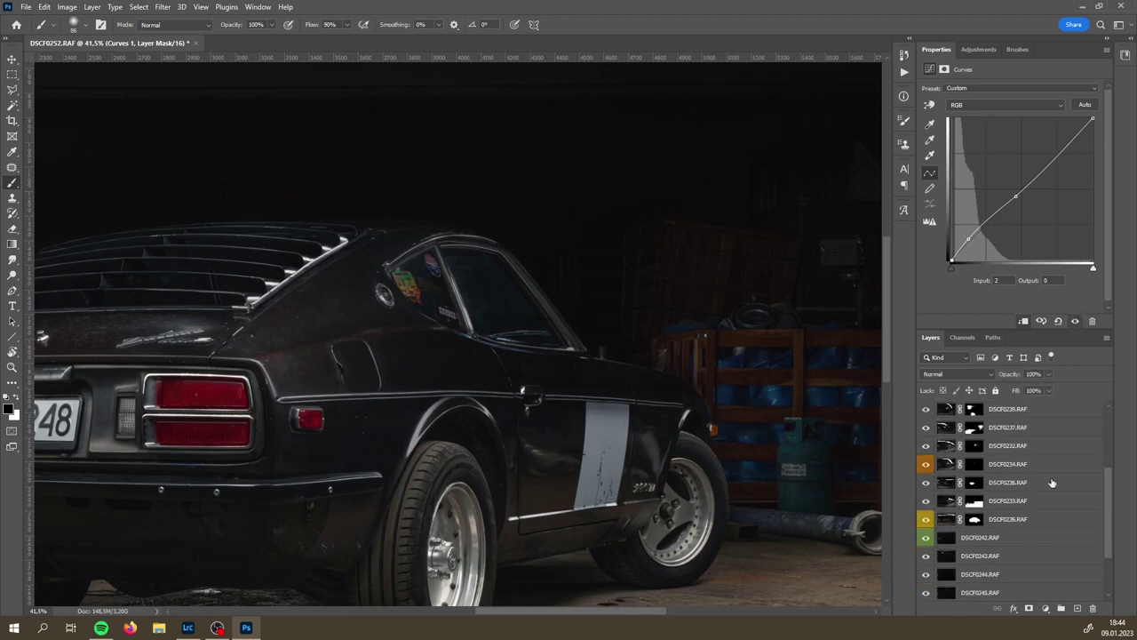
{"action": "scroll", "coordinate": [1052, 481], "scroll_direction": "down", "scroll_amount": 1}
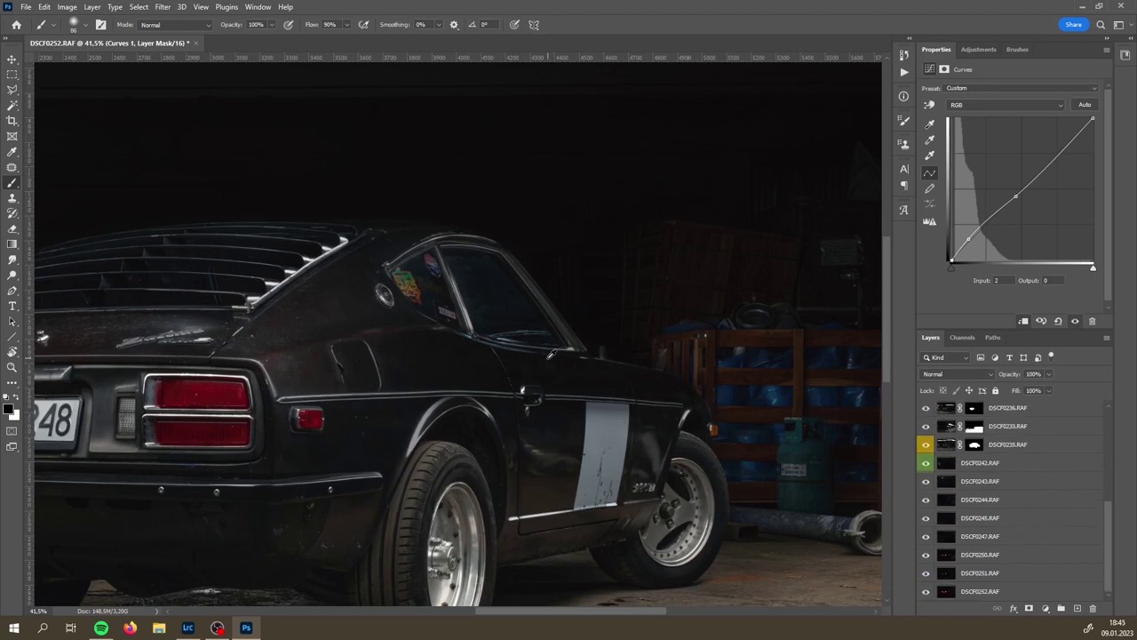
{"action": "scroll", "coordinate": [548, 355], "scroll_direction": "down", "scroll_amount": 5}
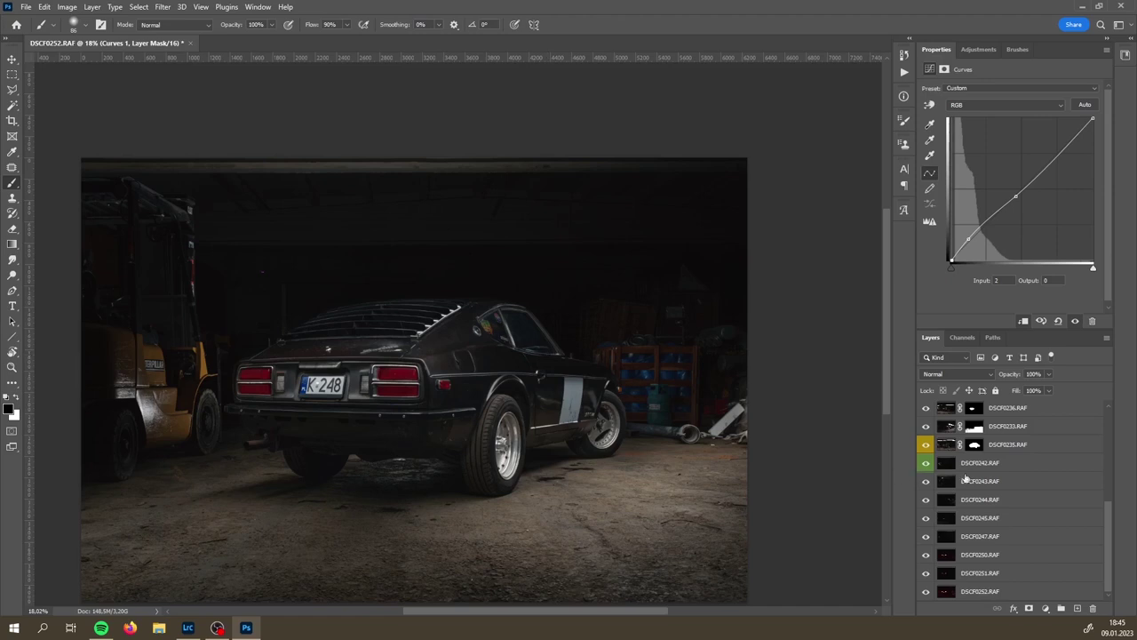
{"action": "scroll", "coordinate": [1079, 469], "scroll_direction": "up", "scroll_amount": 1}
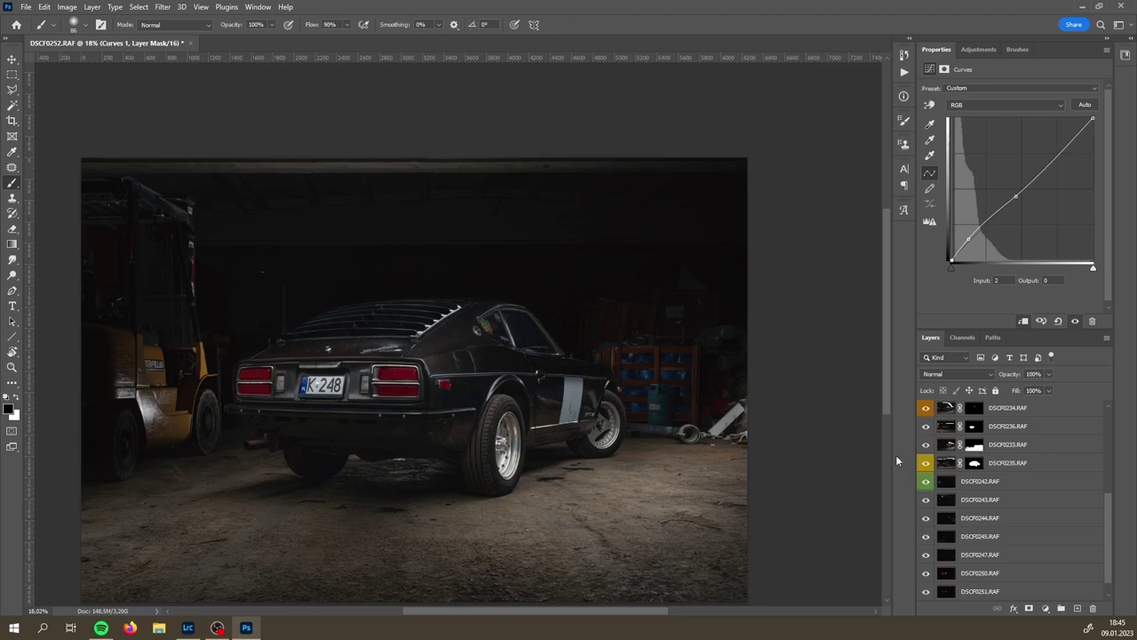
{"action": "left_click", "coordinate": [925, 445]}
{"action": "scroll", "coordinate": [923, 449], "scroll_direction": "up", "scroll_amount": 1}
{"action": "left_click", "coordinate": [924, 445]}
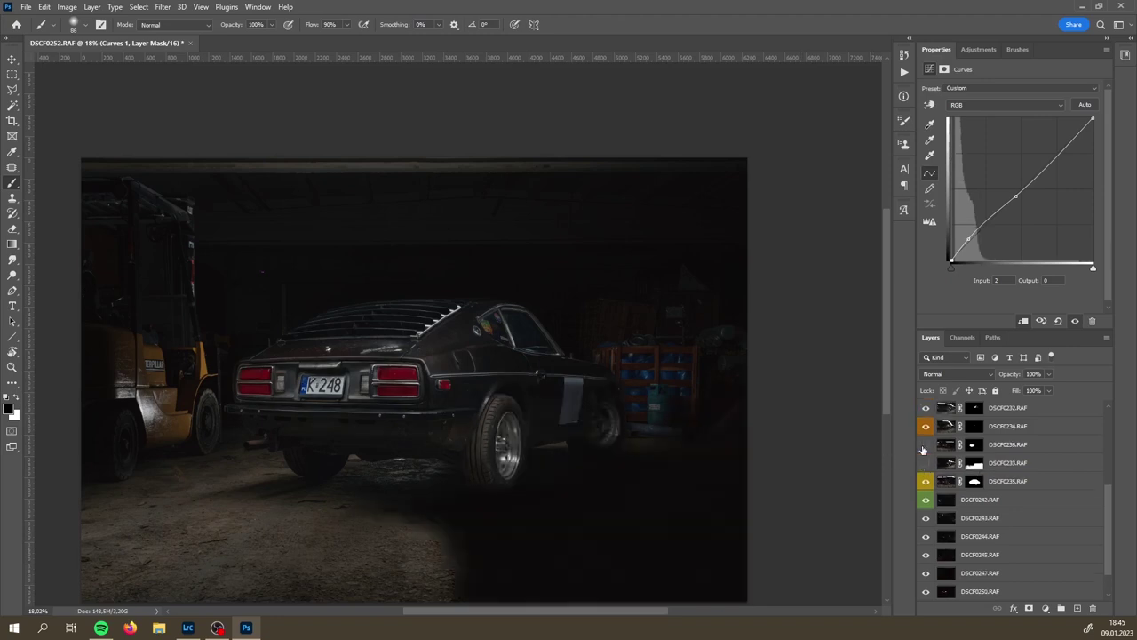
{"action": "left_click", "coordinate": [924, 445]}
{"action": "left_click", "coordinate": [924, 463]}
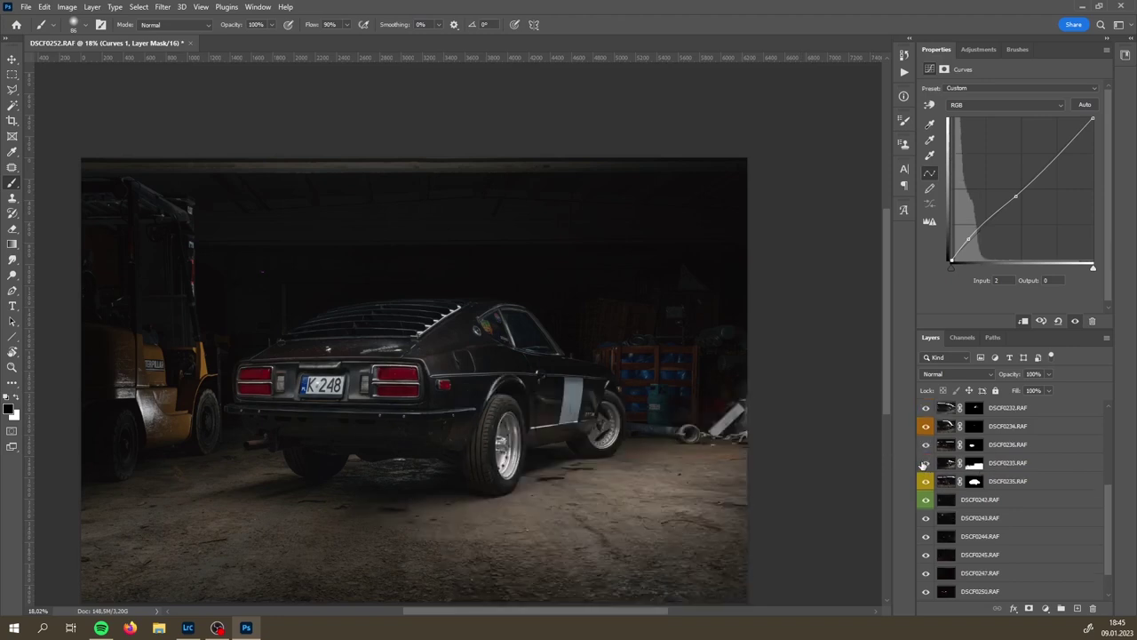
{"action": "left_click", "coordinate": [924, 463]}
{"action": "left_click", "coordinate": [924, 463]}
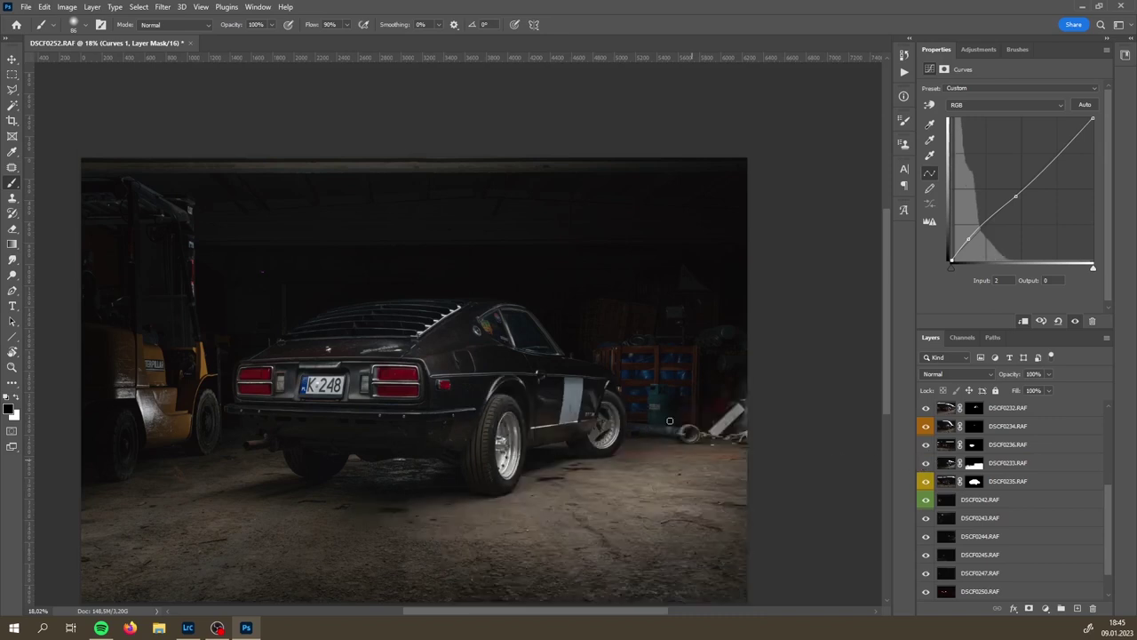
{"action": "left_click", "coordinate": [925, 469]}
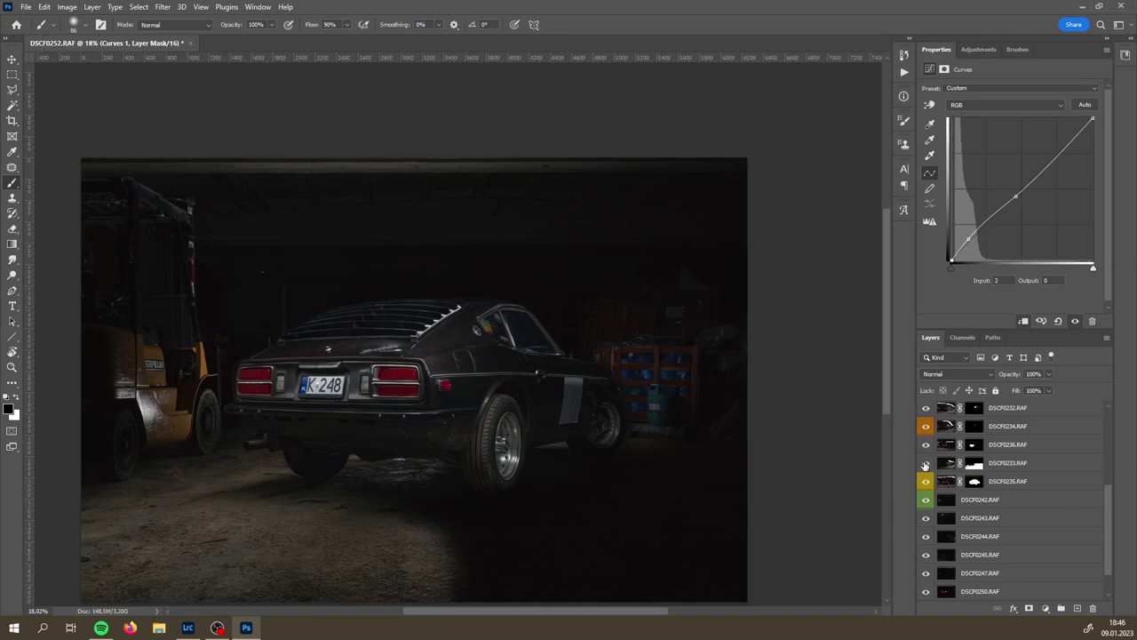
{"action": "left_click", "coordinate": [925, 463]}
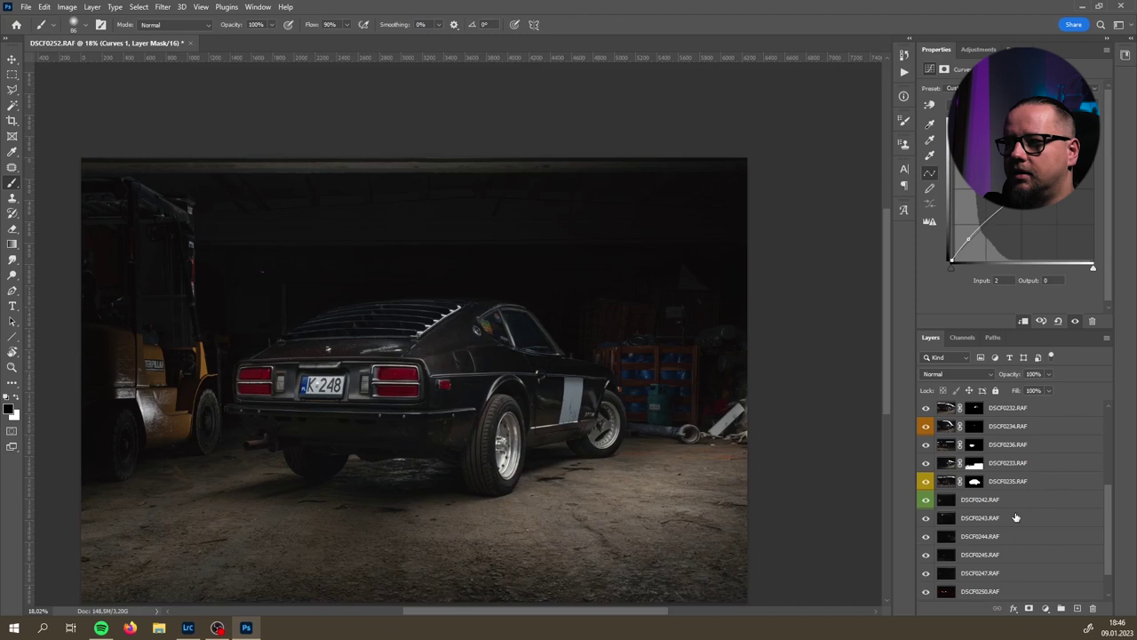
- Move the DSCF0243.RAF layer to the top of the layer stack and set its blend mode to Lighten
{"action": "left_click_drag", "start_coordinate": [1004, 518], "coordinate": [1007, 406]}
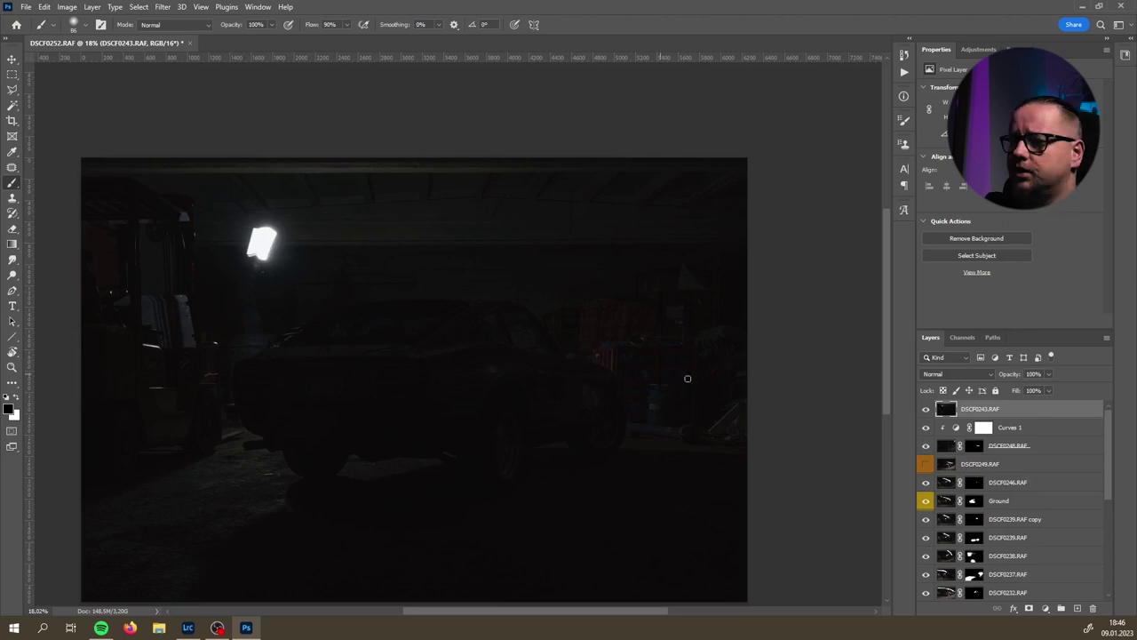
{"action": "left_click", "coordinate": [952, 374]}
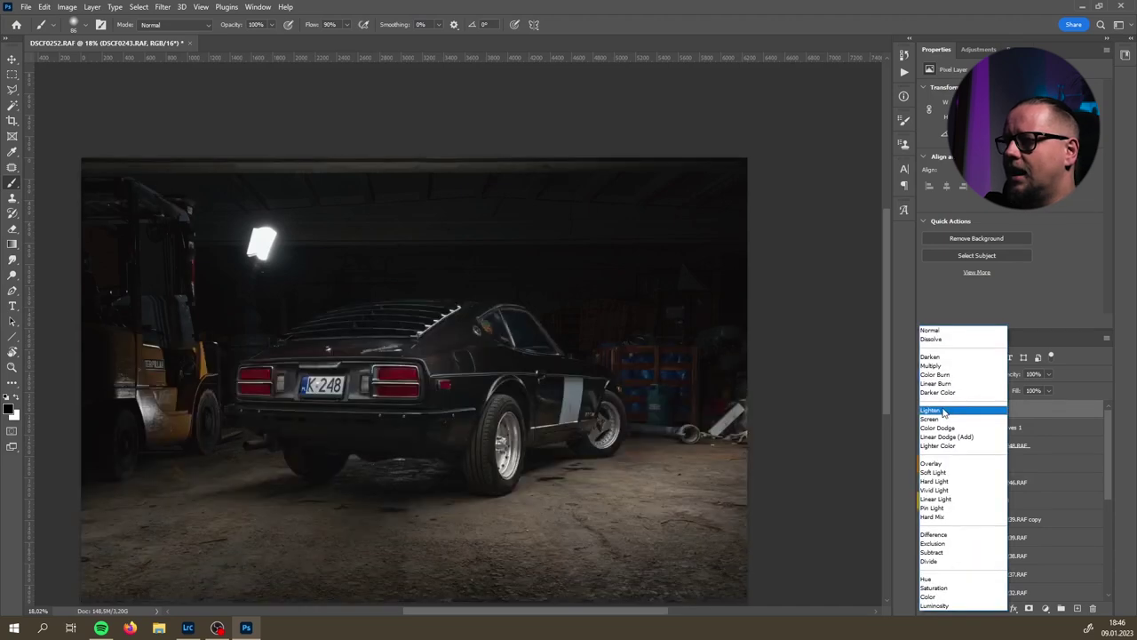
{"action": "left_click", "coordinate": [950, 413]}
- Toggle the Lighten-blended DSCF0243.RAF layer repeatedly to examine what its exposure adds to the garage and car
{"action": "left_click", "coordinate": [926, 408]}
{"action": "left_click", "coordinate": [926, 409]}
{"action": "left_click", "coordinate": [927, 410]}
{"action": "left_click", "coordinate": [927, 410]}
{"action": "left_click", "coordinate": [926, 410]}
{"action": "left_click", "coordinate": [926, 409]}
{"action": "left_click", "coordinate": [927, 409]}
{"action": "left_click", "coordinate": [926, 410]}
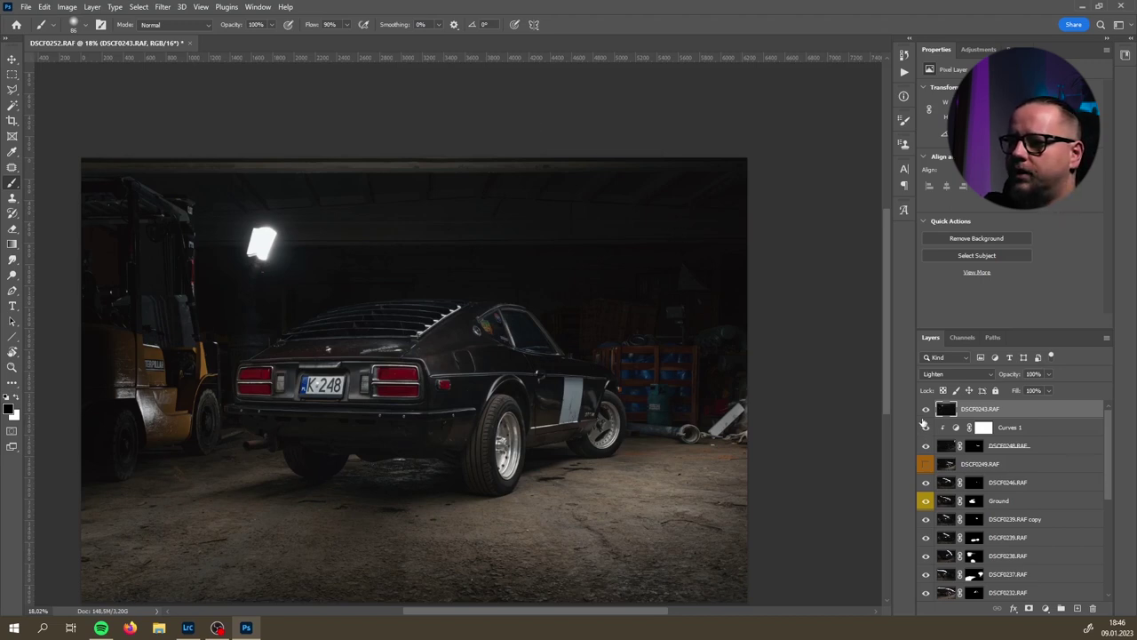
{"action": "left_click", "coordinate": [925, 408]}
{"action": "left_click", "coordinate": [926, 408]}
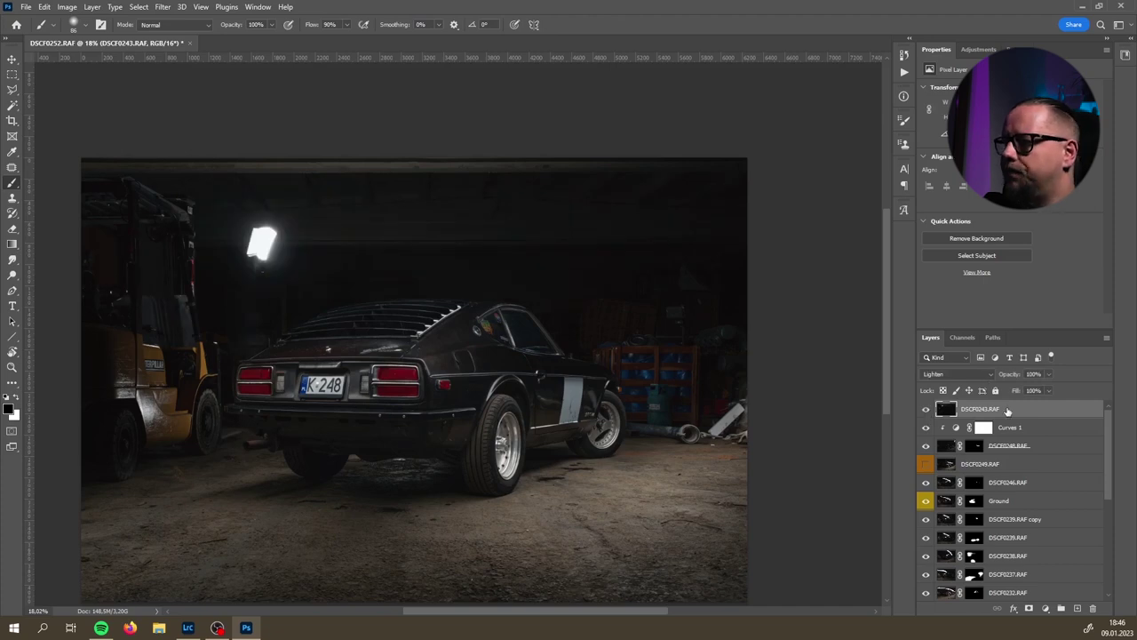
- Add a black mask to DSCF0243.RAF and paint white with a larger soft brush over the floor between the forklift and the car
{"action": "left_click", "coordinate": [1029, 609]}
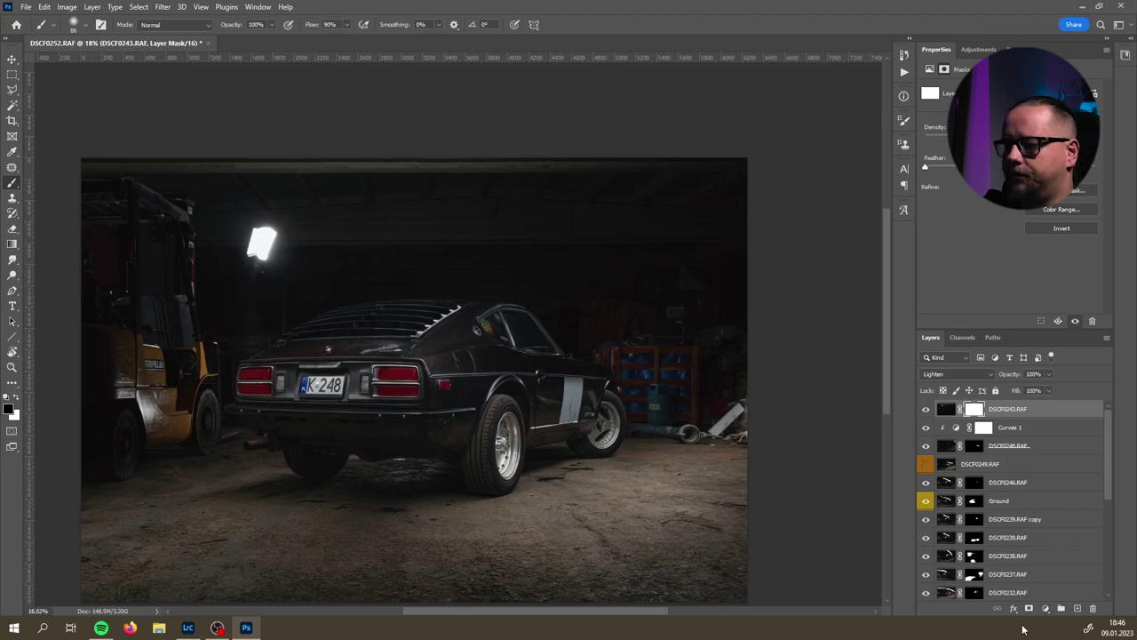
{"action": "key", "text": "ctrl+i"}
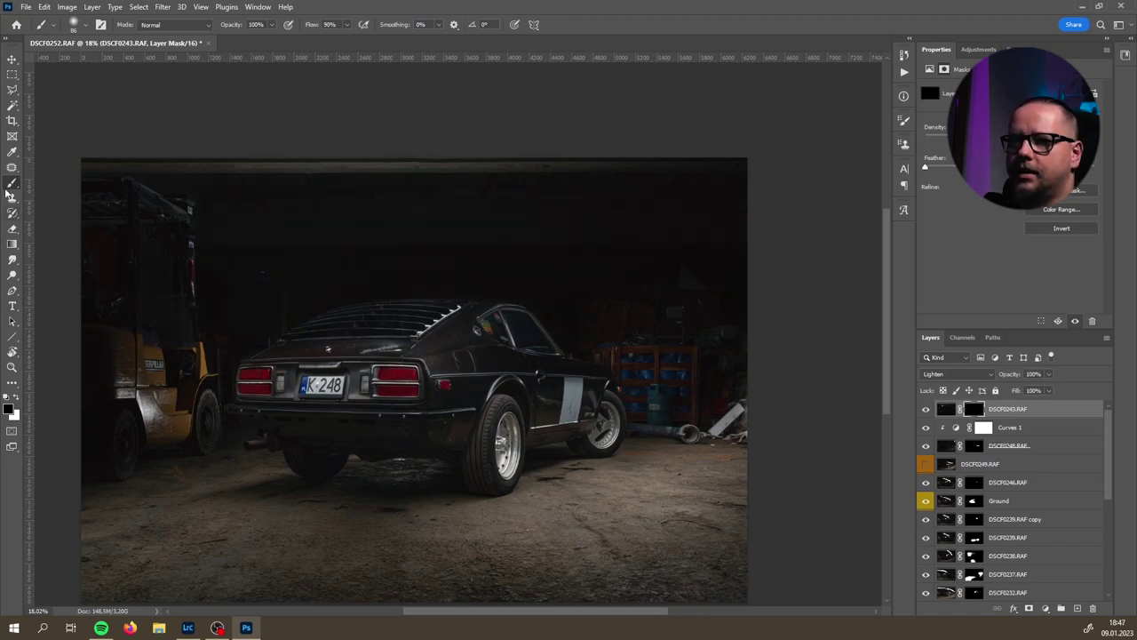
{"action": "key", "text": "bracketright"}
{"action": "key", "text": "bracketright"}
{"action": "key", "text": "bracketright"}
{"action": "key", "text": "bracketright"}
{"action": "key", "text": "x"}
{"action": "left_click_drag", "start_coordinate": [224, 438], "coordinate": [233, 432]}
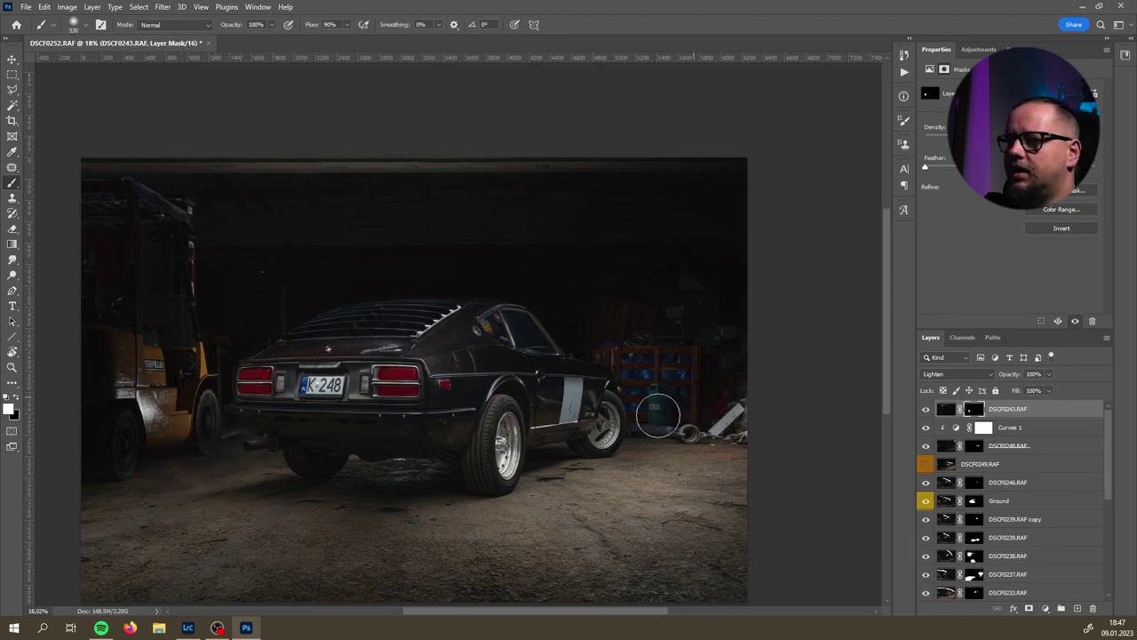
- Draw several white-to-transparent gradients over the upper-right garage area on the DSCF0243.RAF mask and compare the image with and without the layer
{"action": "left_click", "coordinate": [13, 246]}
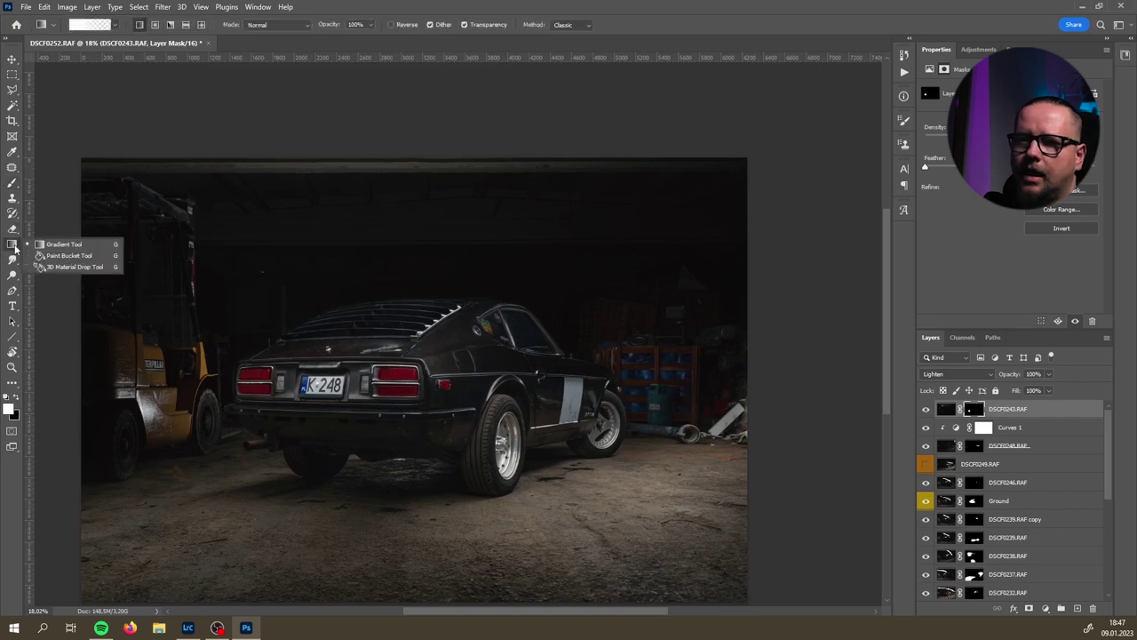
{"action": "left_click", "coordinate": [55, 244]}
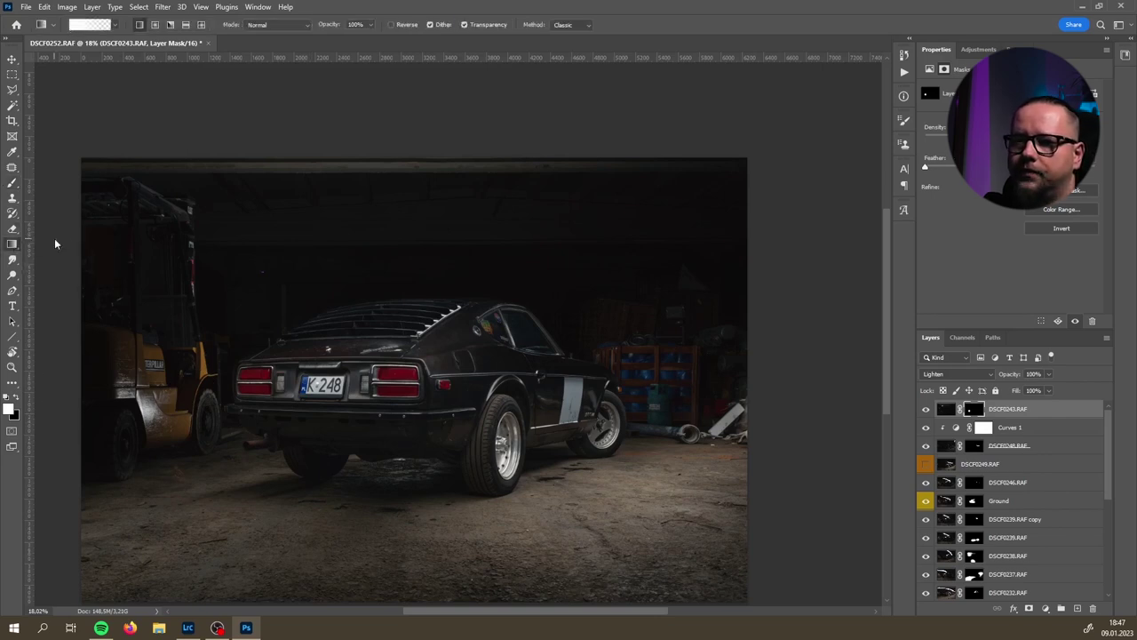
{"action": "left_click_drag", "start_coordinate": [709, 138], "coordinate": [487, 330]}
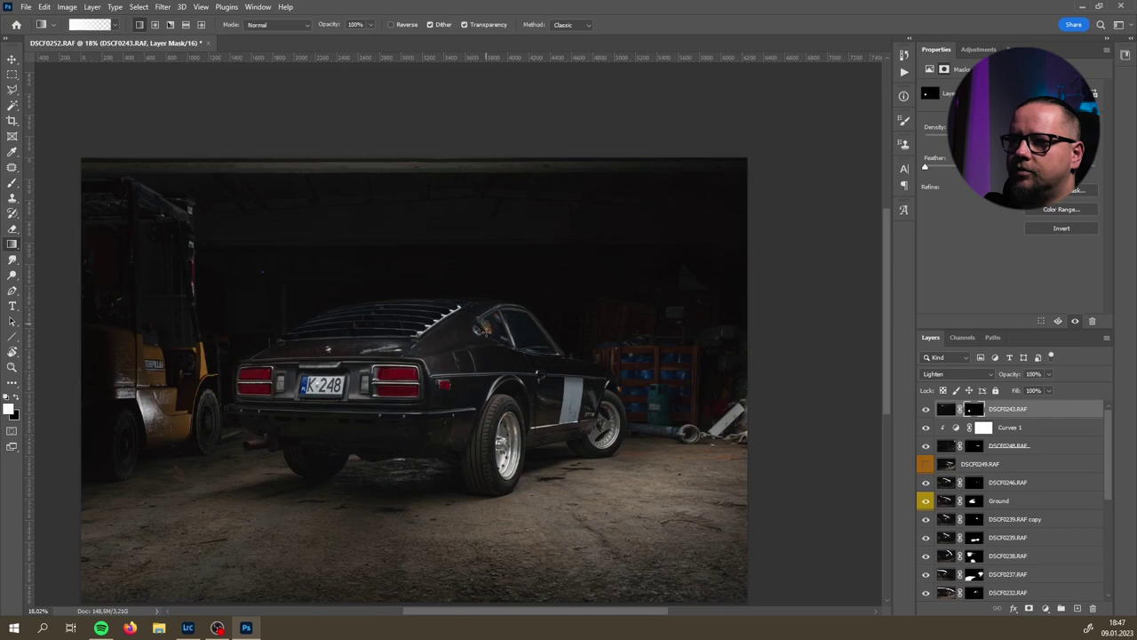
{"action": "left_click_drag", "start_coordinate": [646, 136], "coordinate": [539, 282]}
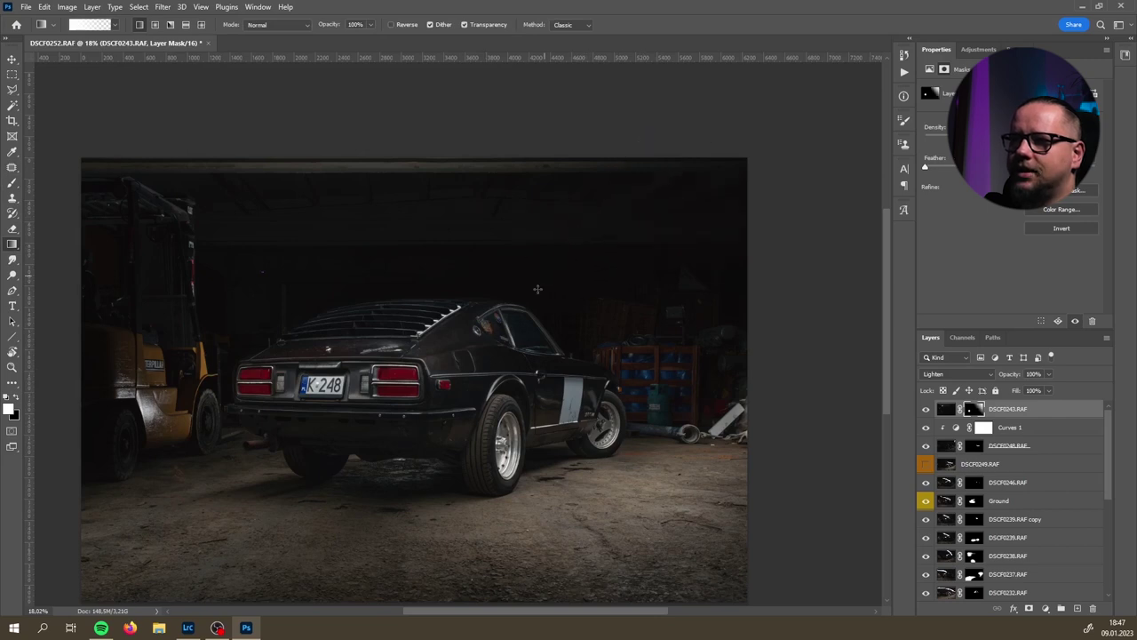
{"action": "left_click_drag", "start_coordinate": [632, 134], "coordinate": [530, 306]}
{"action": "left_click_drag", "start_coordinate": [682, 122], "coordinate": [490, 302]}
{"action": "left_click_drag", "start_coordinate": [611, 119], "coordinate": [520, 276]}
{"action": "left_click_drag", "start_coordinate": [546, 222], "coordinate": [480, 319]}
{"action": "left_click_drag", "start_coordinate": [587, 189], "coordinate": [499, 310]}
{"action": "left_click_drag", "start_coordinate": [716, 197], "coordinate": [578, 334]}
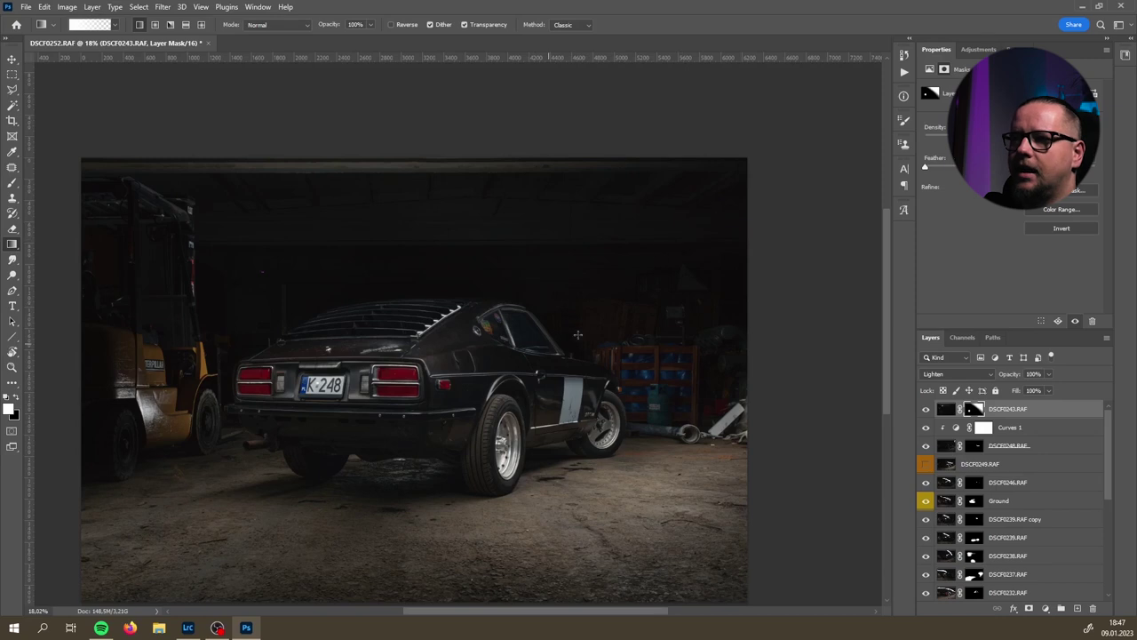
{"action": "left_click_drag", "start_coordinate": [652, 197], "coordinate": [437, 361]}
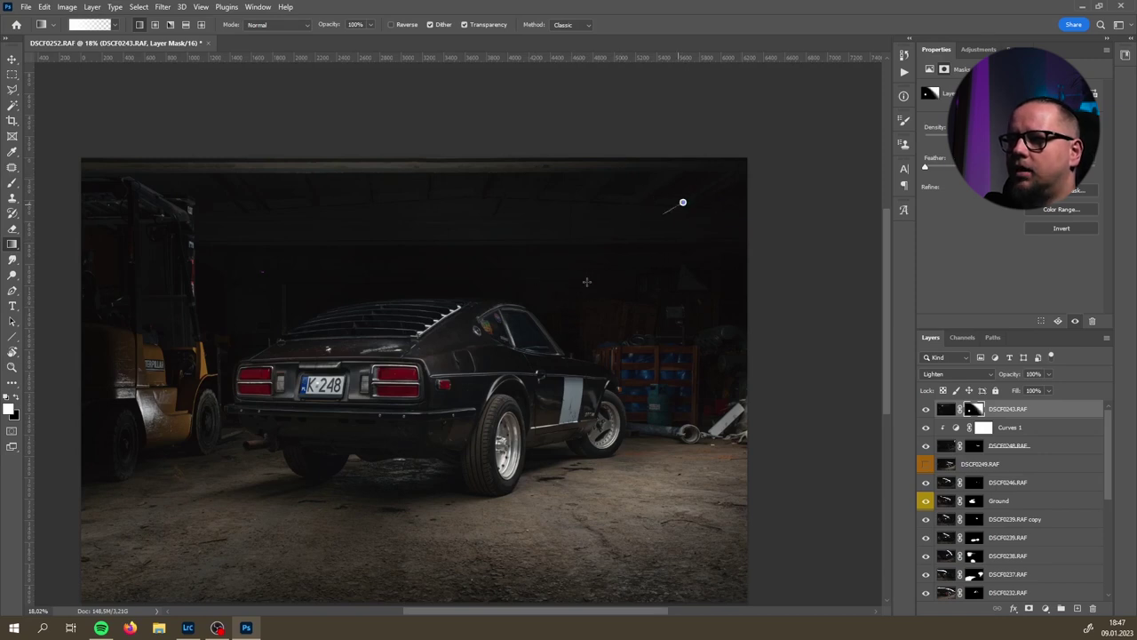
{"action": "left_click_drag", "start_coordinate": [616, 129], "coordinate": [515, 339]}
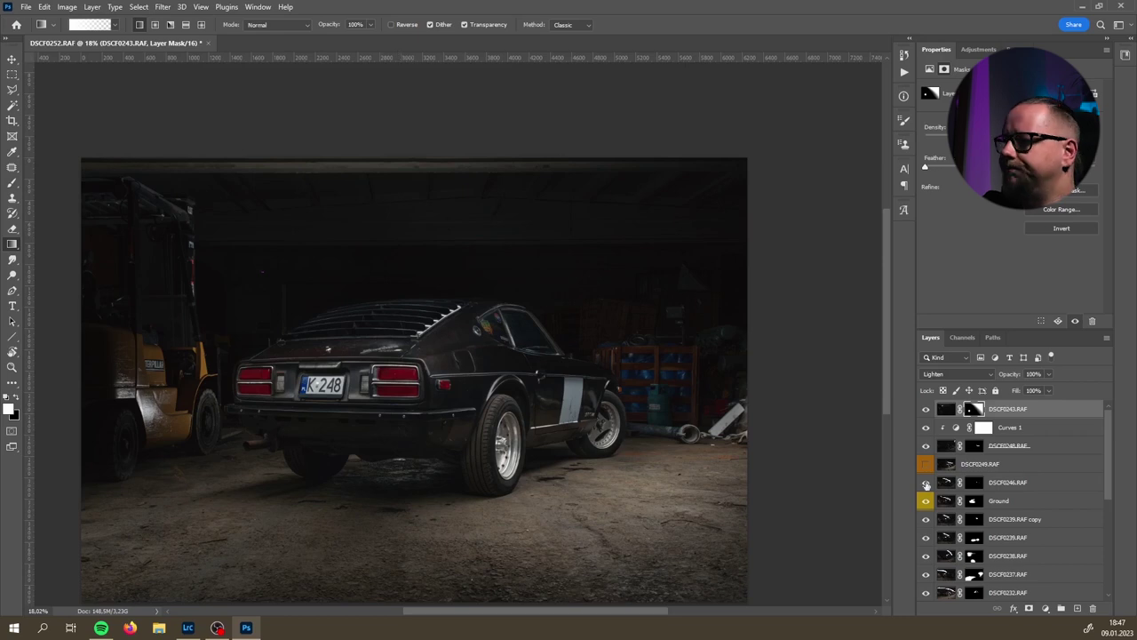
{"action": "left_click", "coordinate": [926, 411]}
{"action": "left_click", "coordinate": [926, 410]}
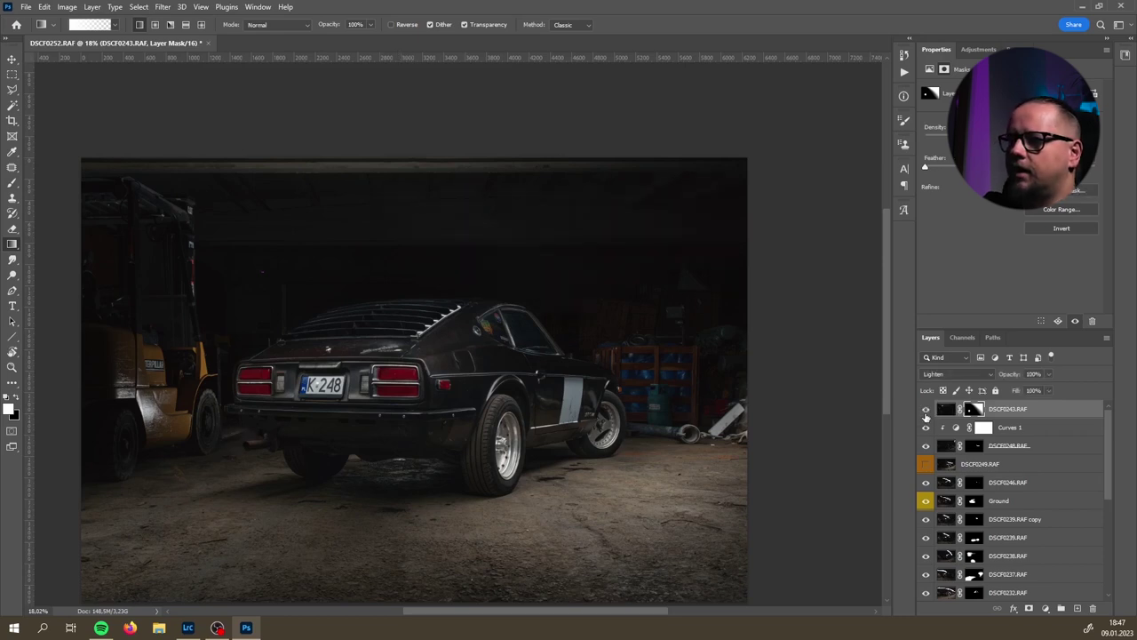
{"action": "left_click", "coordinate": [926, 409]}
{"action": "left_click", "coordinate": [926, 409]}
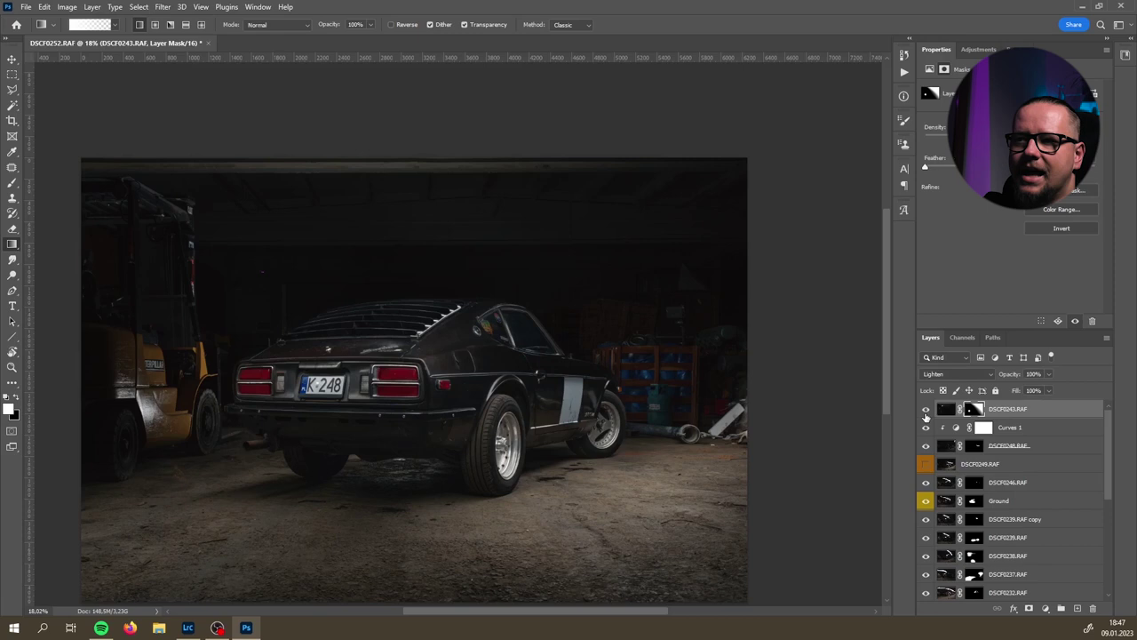
{"action": "left_click", "coordinate": [925, 409]}
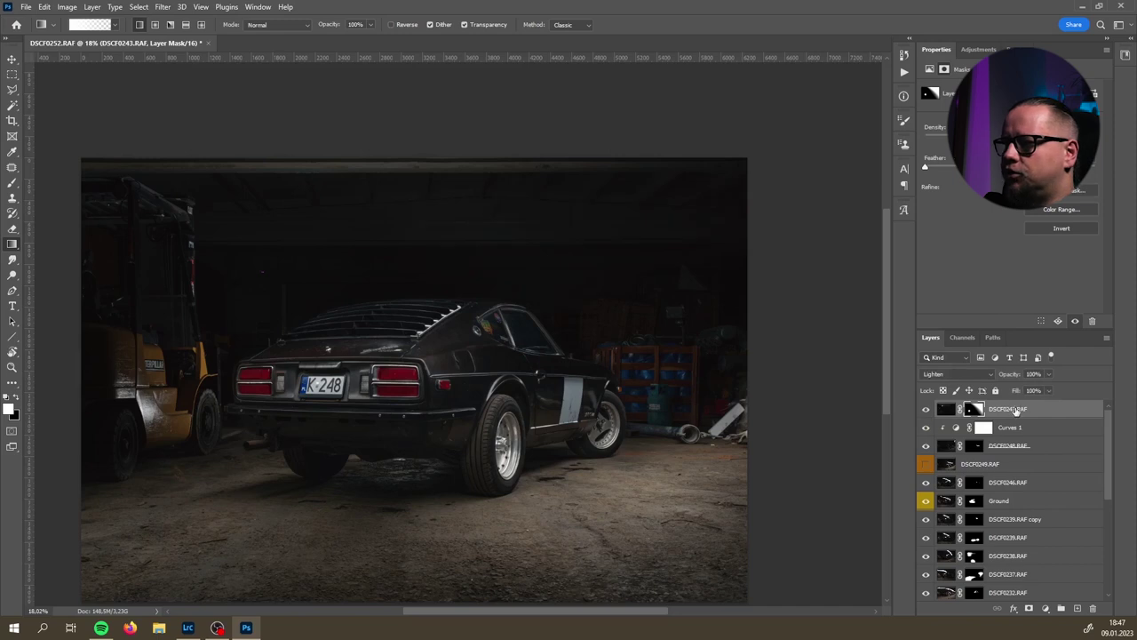
- Add a Curves adjustment layer clipped to DSCF0243.RAF and place a curve point at input 51, output 46
{"action": "left_click", "coordinate": [946, 409]}
{"action": "left_click", "coordinate": [1045, 608]}
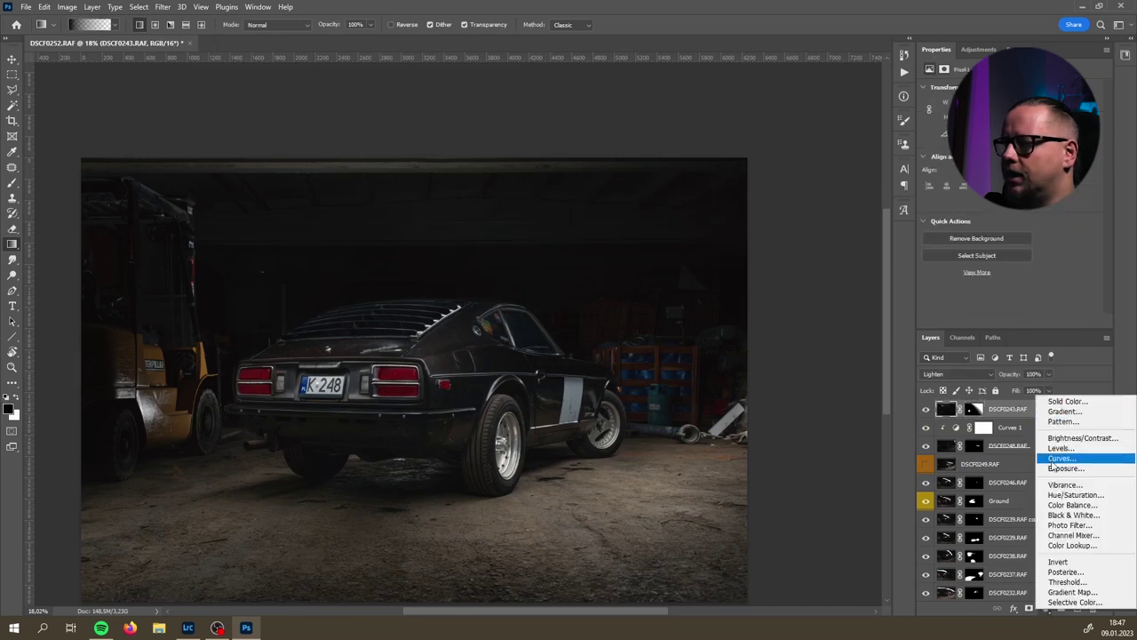
{"action": "left_click", "coordinate": [1059, 458]}
{"action": "left_click", "coordinate": [1024, 321]}
{"action": "left_click", "coordinate": [951, 269]}
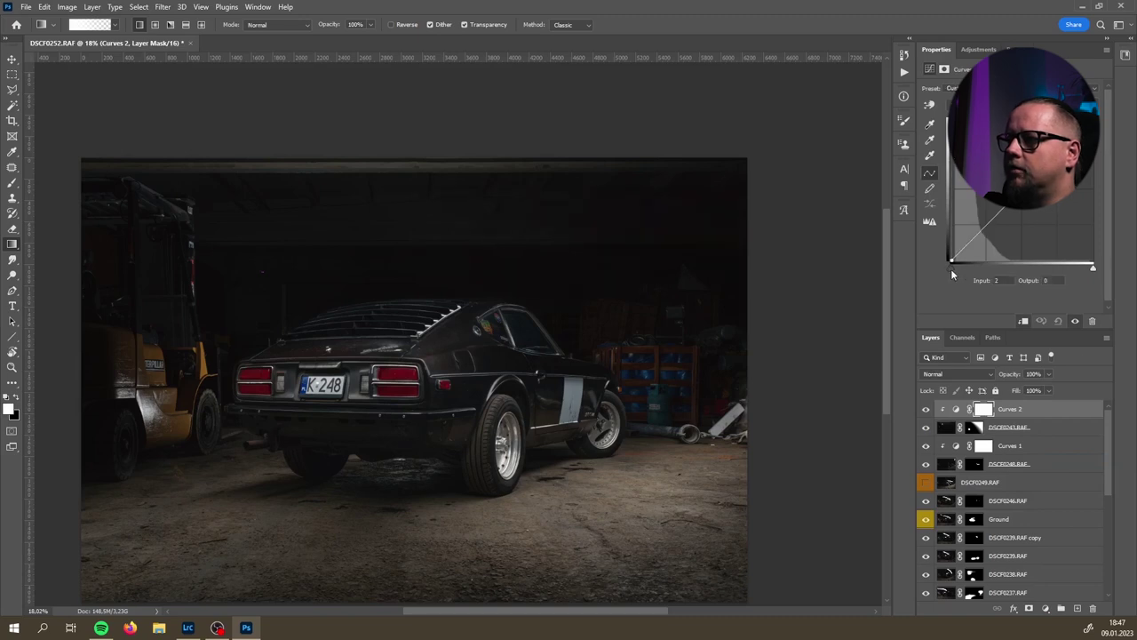
{"action": "left_click_drag", "start_coordinate": [952, 268], "coordinate": [979, 235]}
- Toggle Curves 2 and the masked DSCF0243.RAF layer to compare the image with and without each
{"action": "left_click", "coordinate": [927, 410]}
{"action": "left_click", "coordinate": [926, 409]}
{"action": "left_click", "coordinate": [926, 409]}
{"action": "left_click", "coordinate": [926, 409]}
{"action": "left_click", "coordinate": [927, 428]}
{"action": "left_click", "coordinate": [926, 428]}
{"action": "left_click", "coordinate": [927, 428]}
{"action": "left_click", "coordinate": [927, 428]}
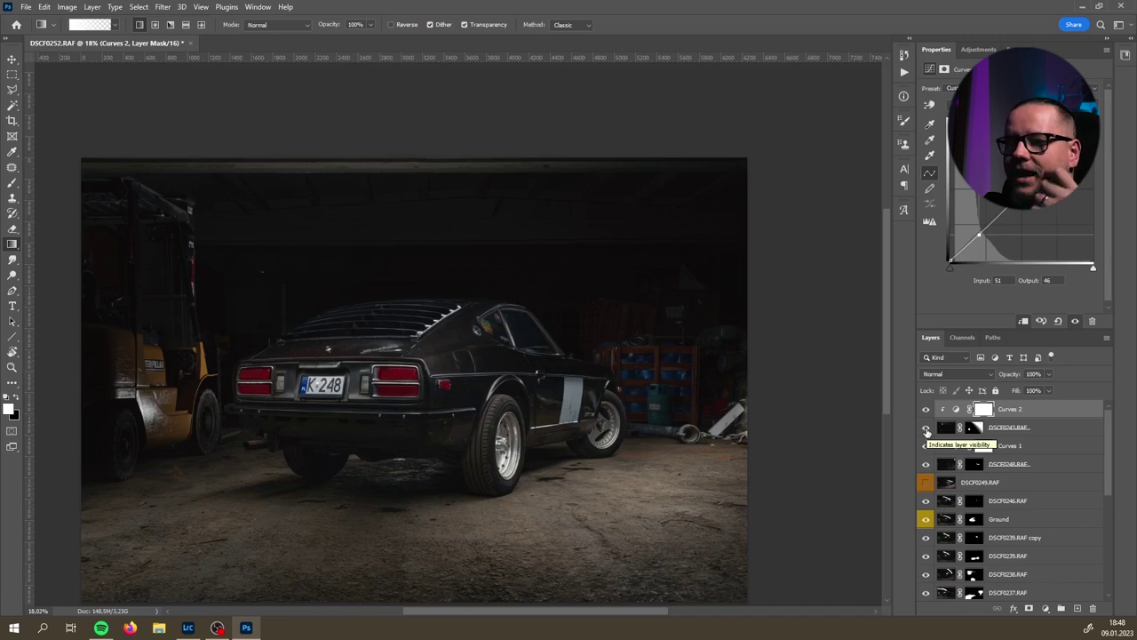
{"action": "left_click", "coordinate": [927, 429]}
{"action": "left_click", "coordinate": [927, 429]}
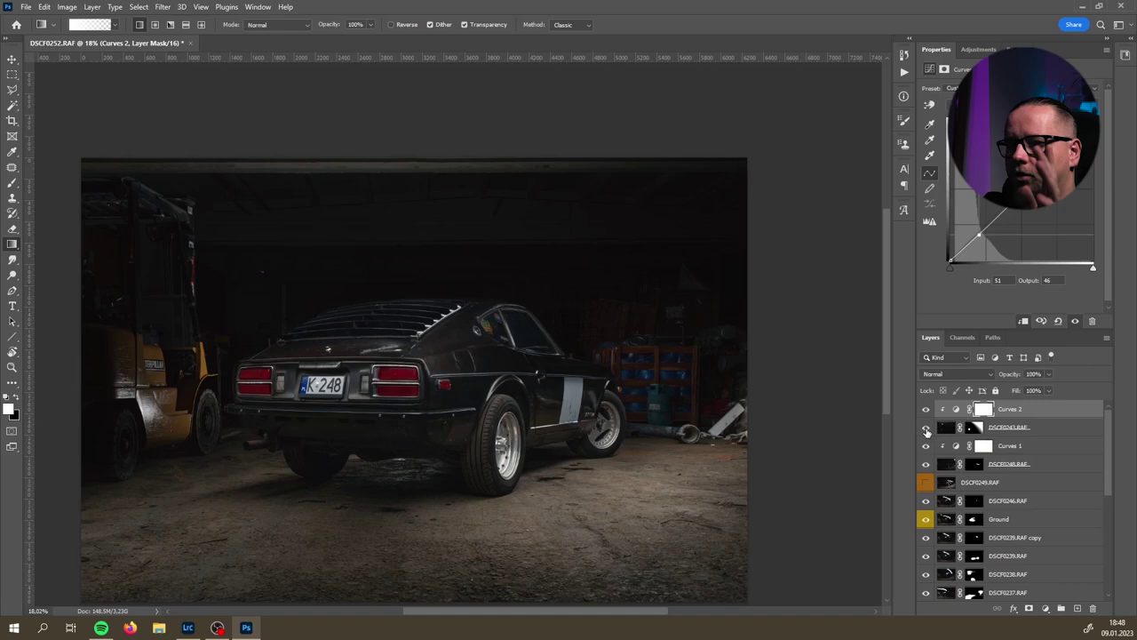
- Move DSCF0244.RAF to the top of the layer stack, blended with Lighten, and compare the image with and without it
{"action": "scroll", "coordinate": [1056, 467], "scroll_direction": "down", "scroll_amount": 5}
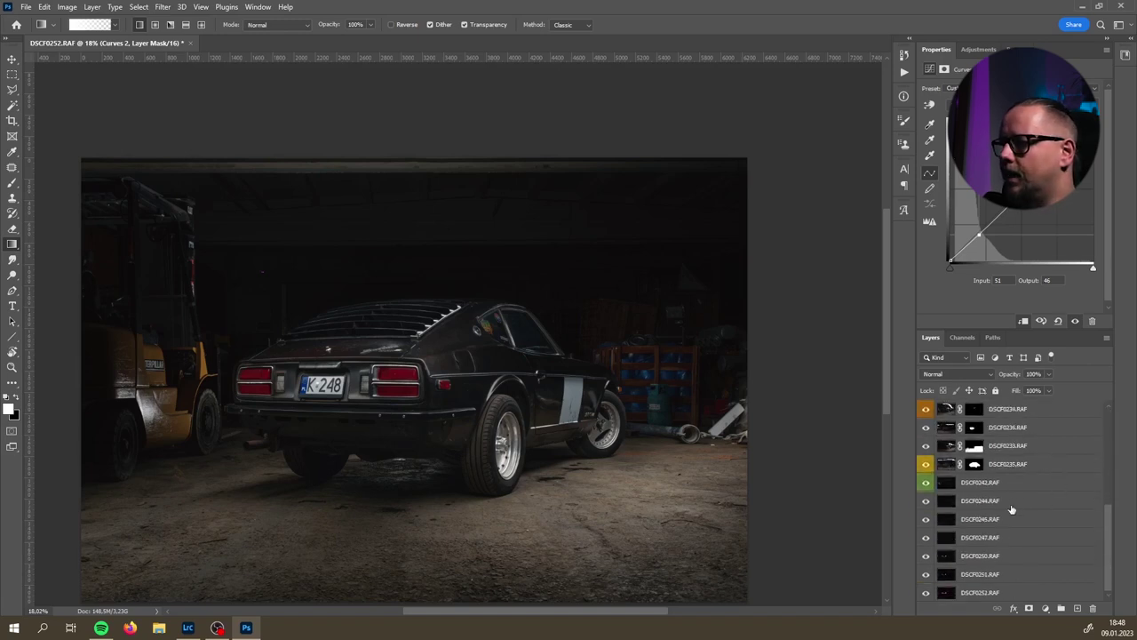
{"action": "scroll", "coordinate": [995, 502], "scroll_direction": "up", "scroll_amount": 8}
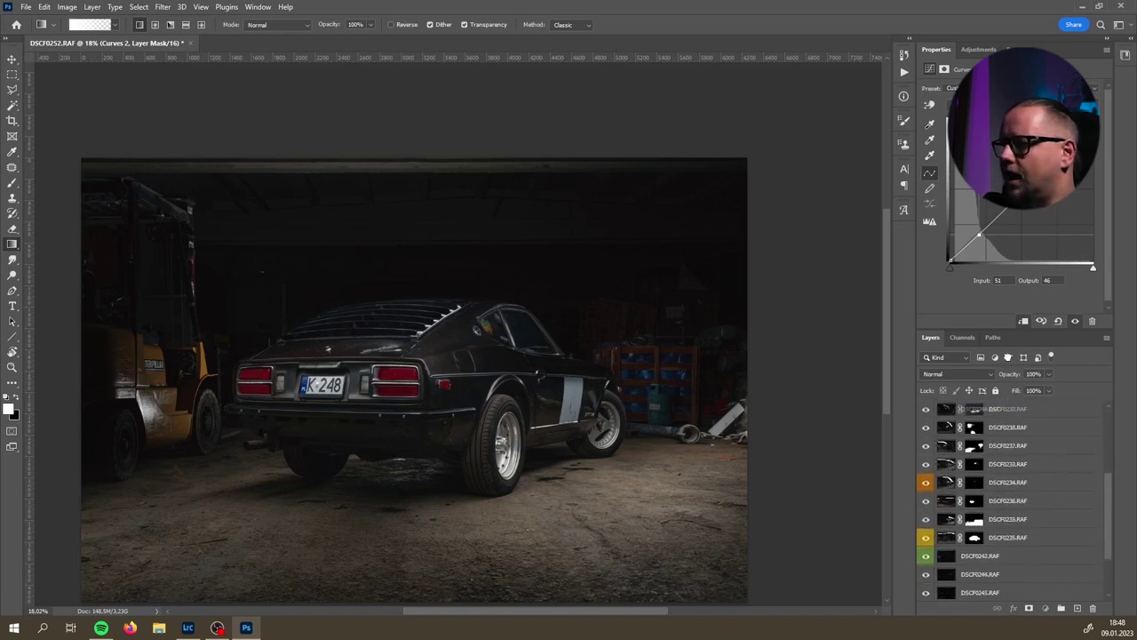
{"action": "scroll", "coordinate": [1018, 462], "scroll_direction": "up", "scroll_amount": 3}
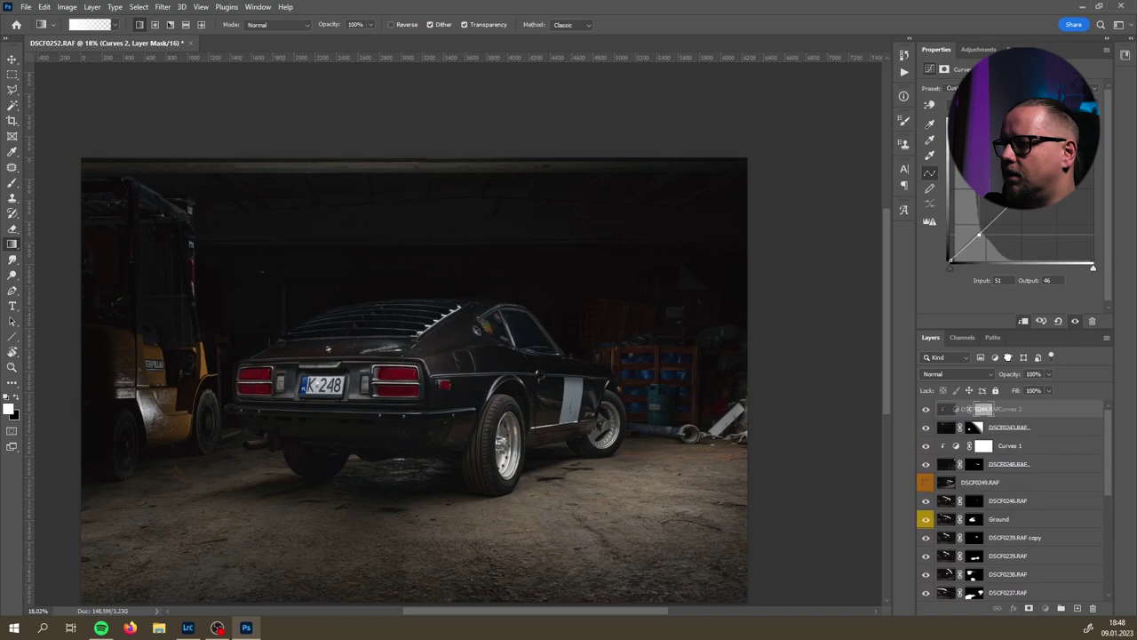
{"action": "left_click", "coordinate": [1019, 408]}
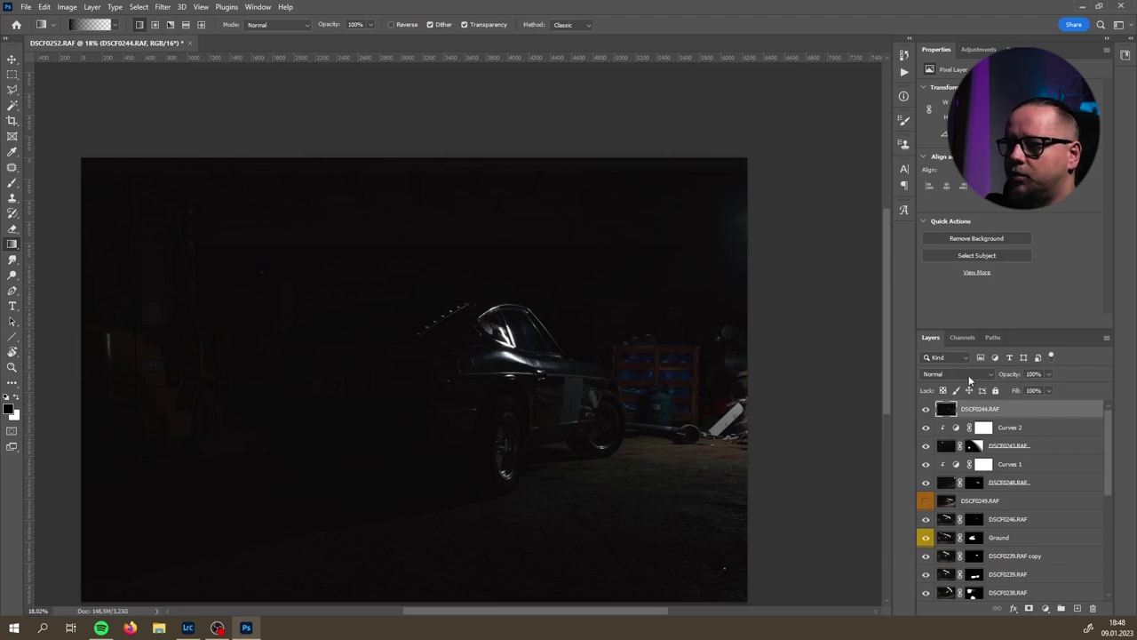
{"action": "left_click", "coordinate": [966, 375]}
{"action": "left_click", "coordinate": [933, 410]}
{"action": "left_click", "coordinate": [926, 408]}
{"action": "left_click", "coordinate": [926, 408]}
{"action": "left_click", "coordinate": [927, 409]}
{"action": "left_click", "coordinate": [927, 409]}
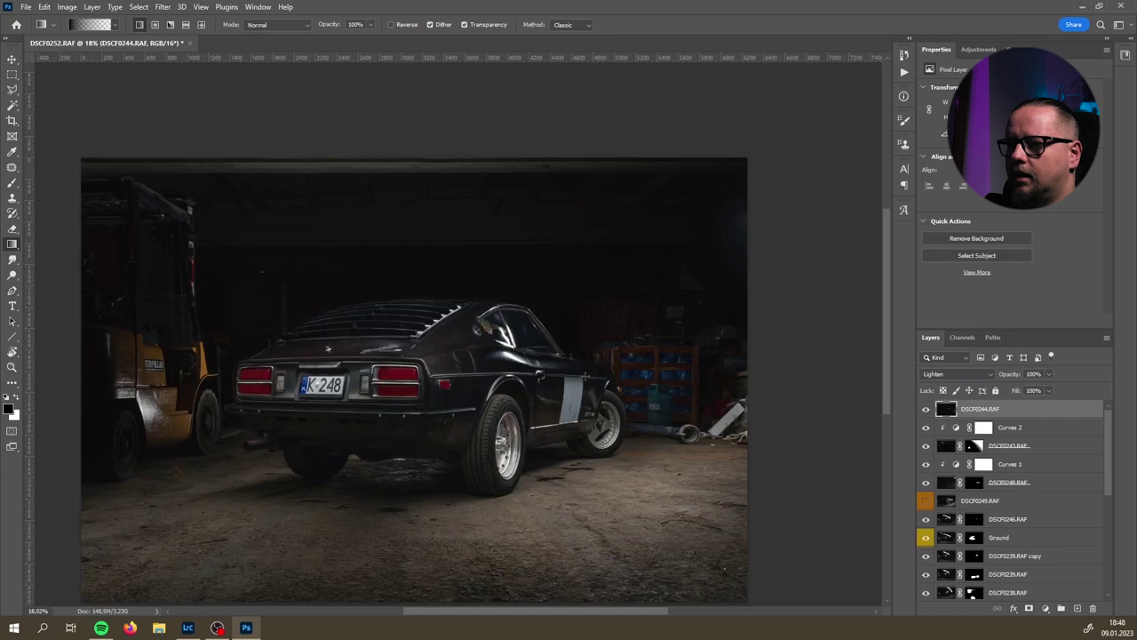
- Toggle the DSCF0244.RAF layer's visibility to check what it contributes to the composite
{"action": "left_click", "coordinate": [926, 410]}
{"action": "left_click", "coordinate": [926, 409]}
{"action": "left_click", "coordinate": [927, 410]}
{"action": "left_click", "coordinate": [927, 411]}
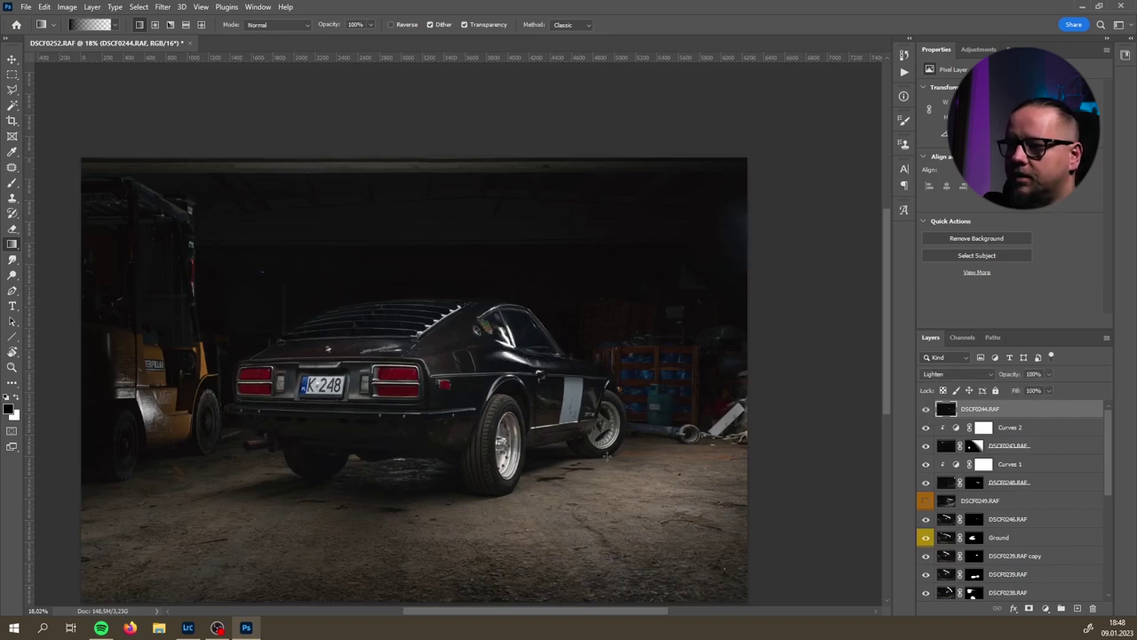
- Hide the DSCF0233.RAF layer and compare the darker image with and without DSCF0244.RAF
{"action": "scroll", "coordinate": [1018, 518], "scroll_direction": "down", "scroll_amount": 3}
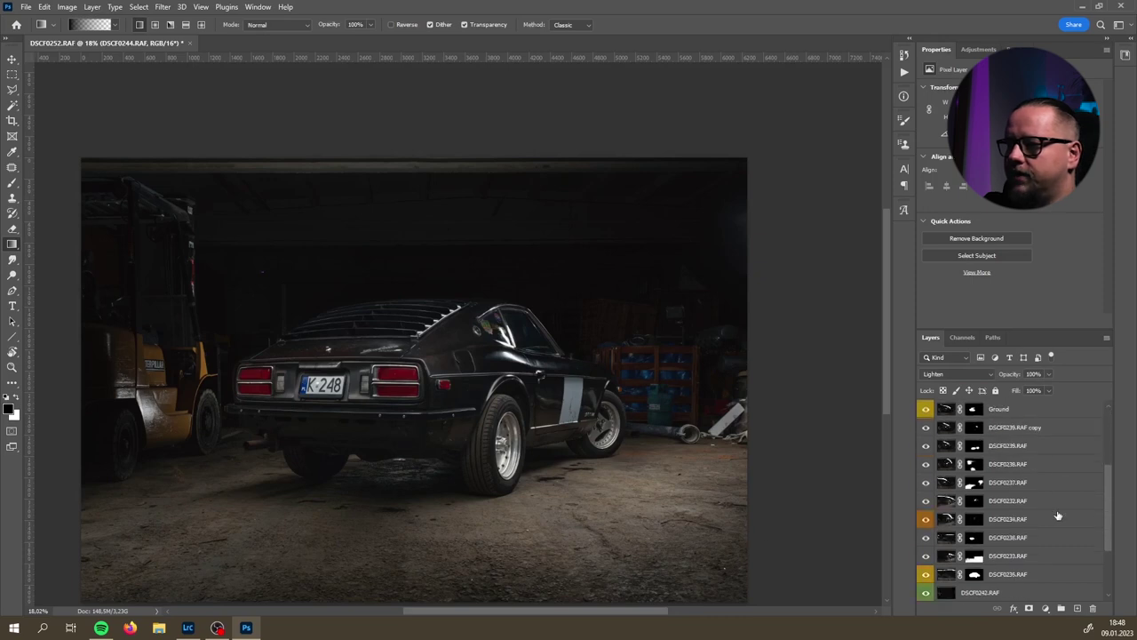
{"action": "left_click", "coordinate": [1022, 557]}
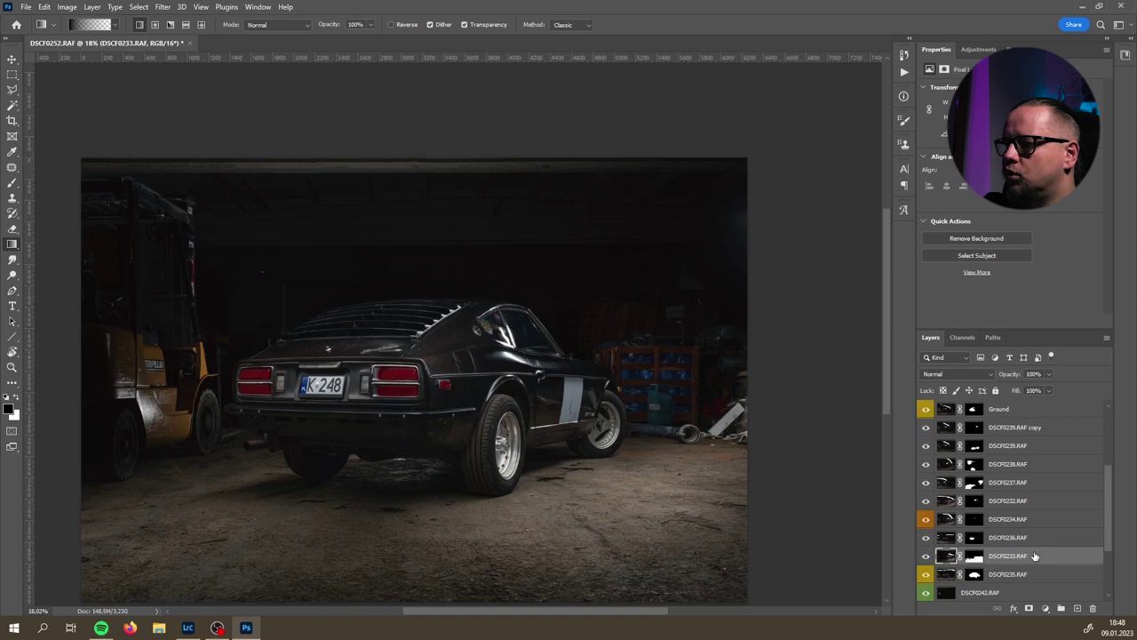
{"action": "scroll", "coordinate": [1037, 547], "scroll_direction": "up", "scroll_amount": 3}
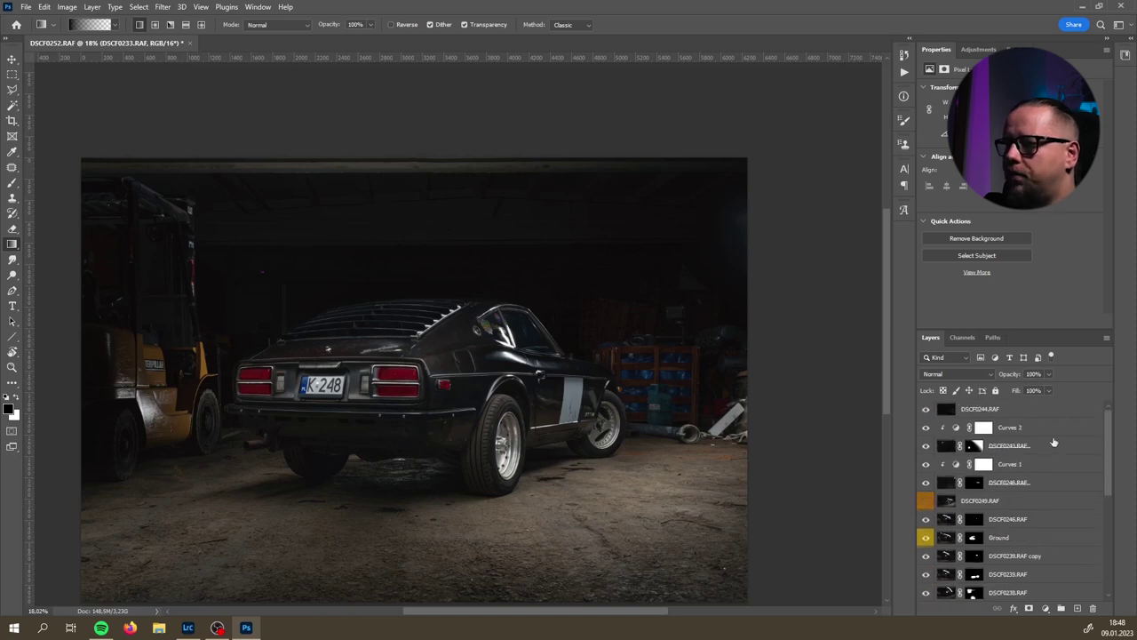
{"action": "scroll", "coordinate": [1054, 480], "scroll_direction": "down", "scroll_amount": 2}
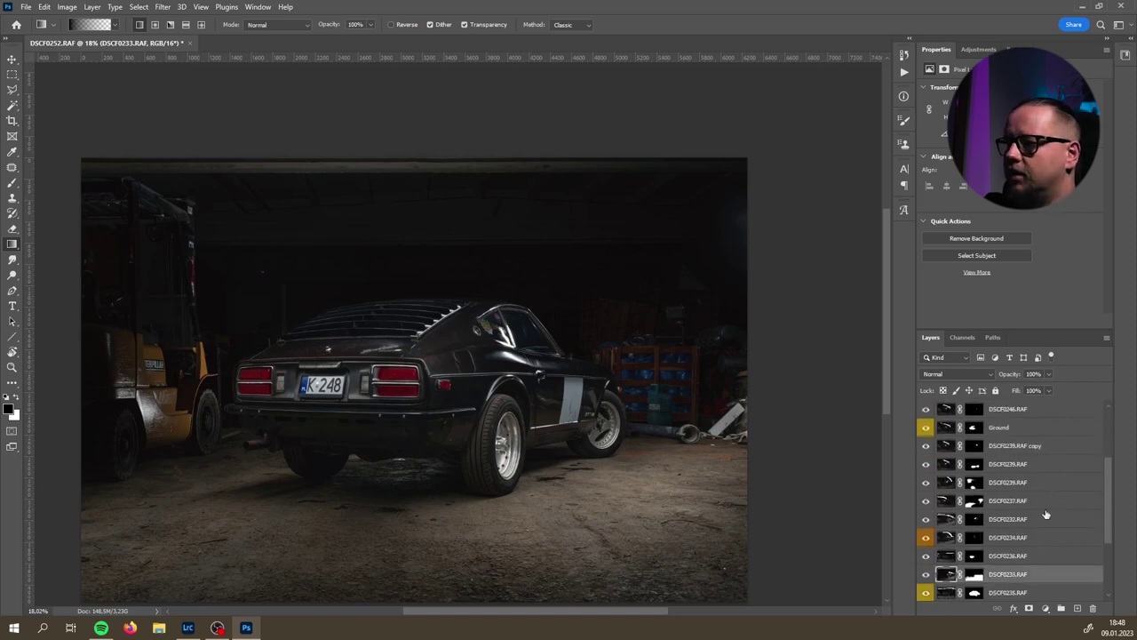
{"action": "left_click", "coordinate": [927, 574]}
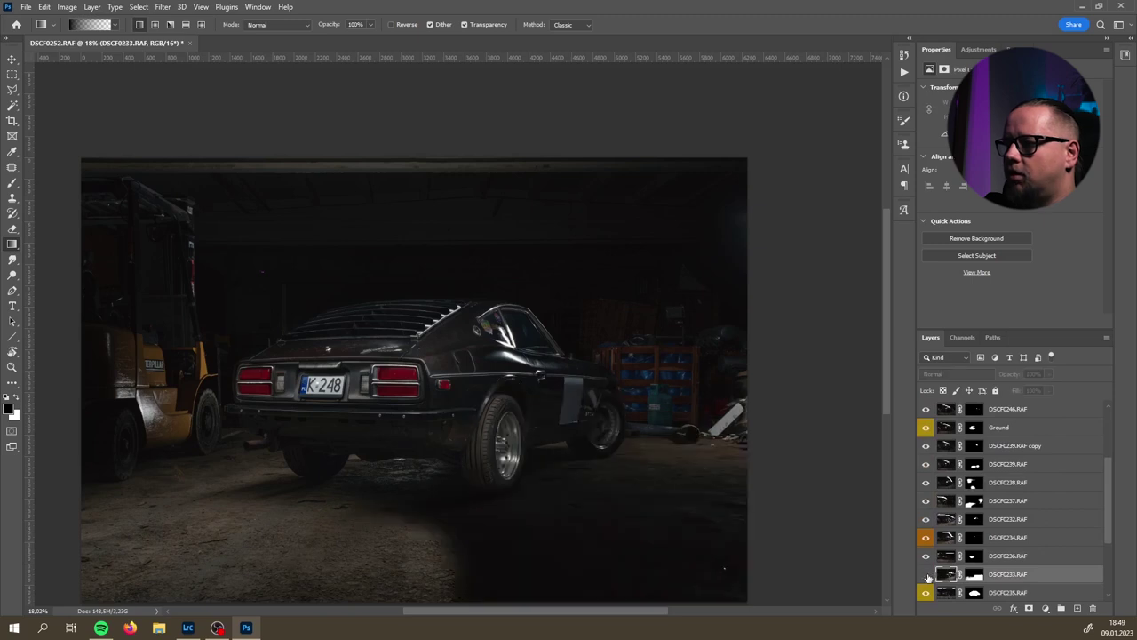
{"action": "scroll", "coordinate": [709, 470], "scroll_direction": "up", "scroll_amount": 1}
{"action": "scroll", "coordinate": [709, 469], "scroll_direction": "up", "scroll_amount": 1}
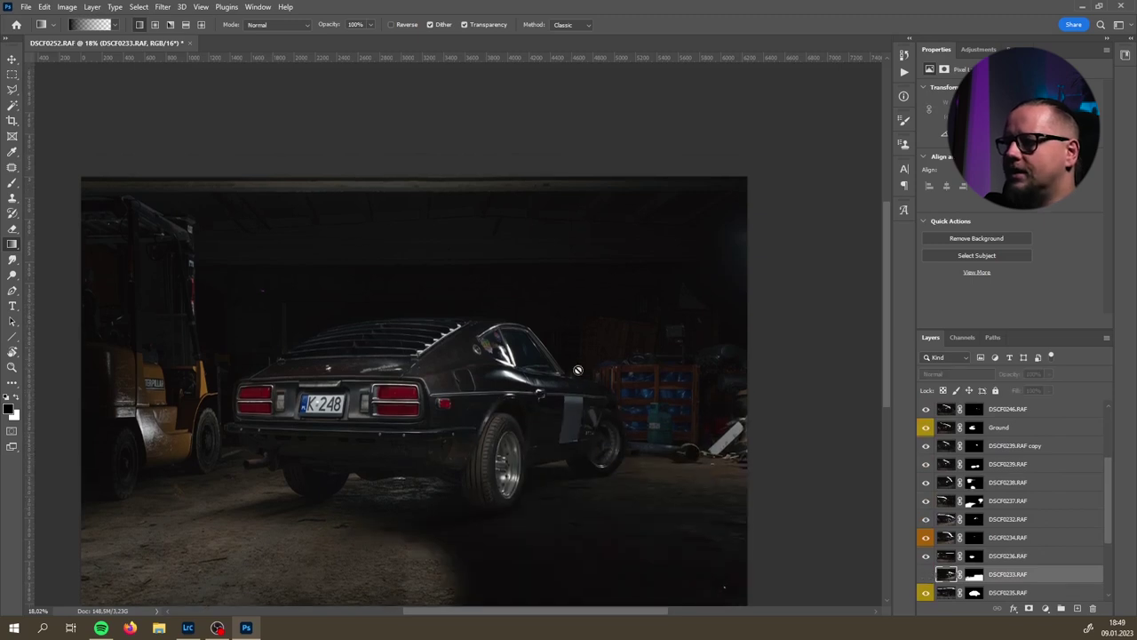
{"action": "scroll", "coordinate": [1022, 489], "scroll_direction": "up", "scroll_amount": 3}
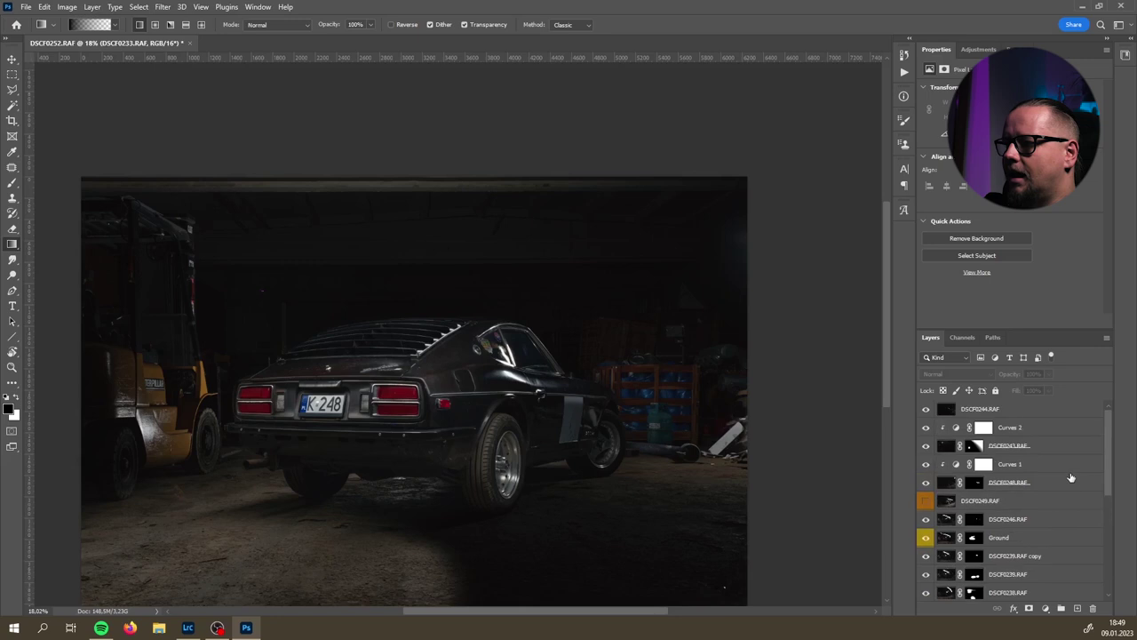
{"action": "left_click", "coordinate": [926, 409]}
{"action": "left_click", "coordinate": [925, 409]}
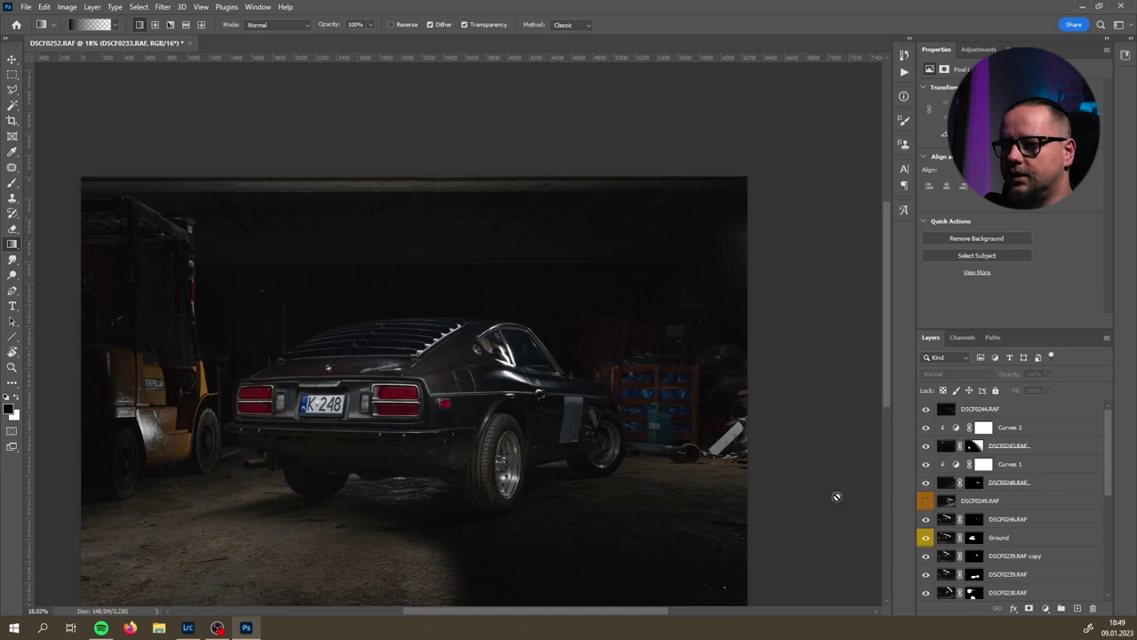
- Show DSCF0233.RAF again and toggle it to compare the floor lighting with and without the layer
{"action": "scroll", "coordinate": [1094, 516], "scroll_direction": "down", "scroll_amount": 3}
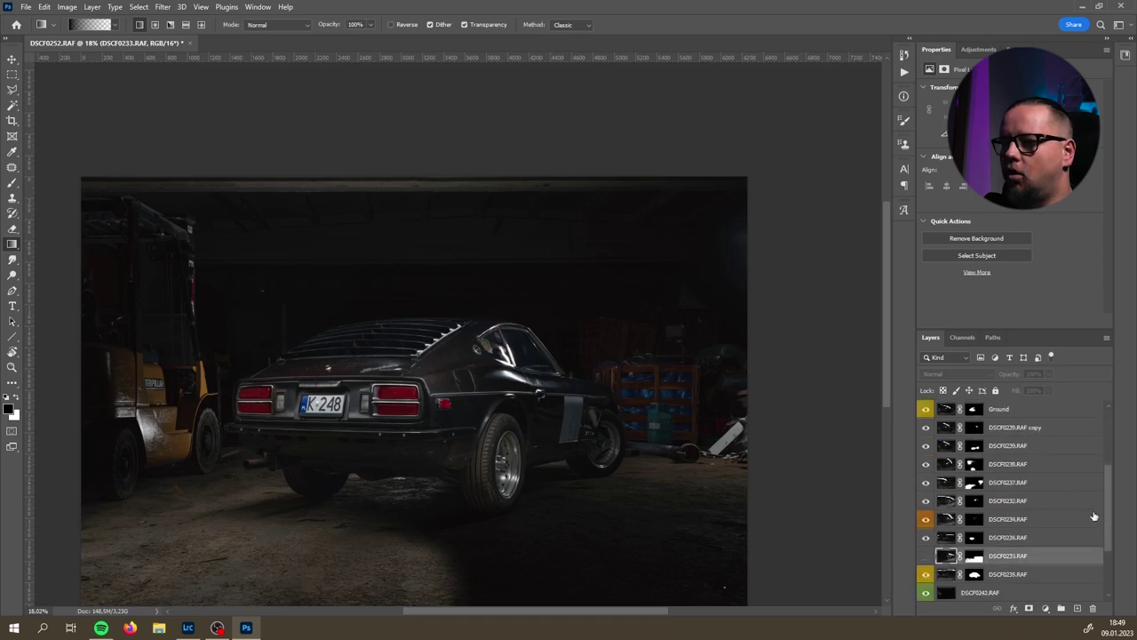
{"action": "left_click", "coordinate": [925, 556]}
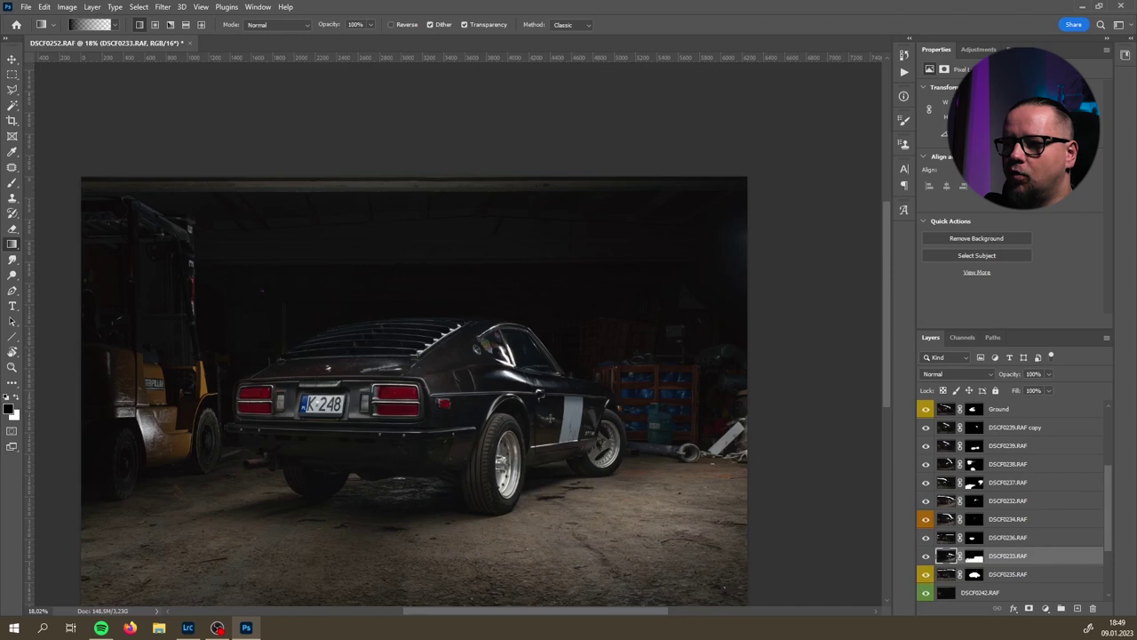
{"action": "left_click", "coordinate": [926, 556]}
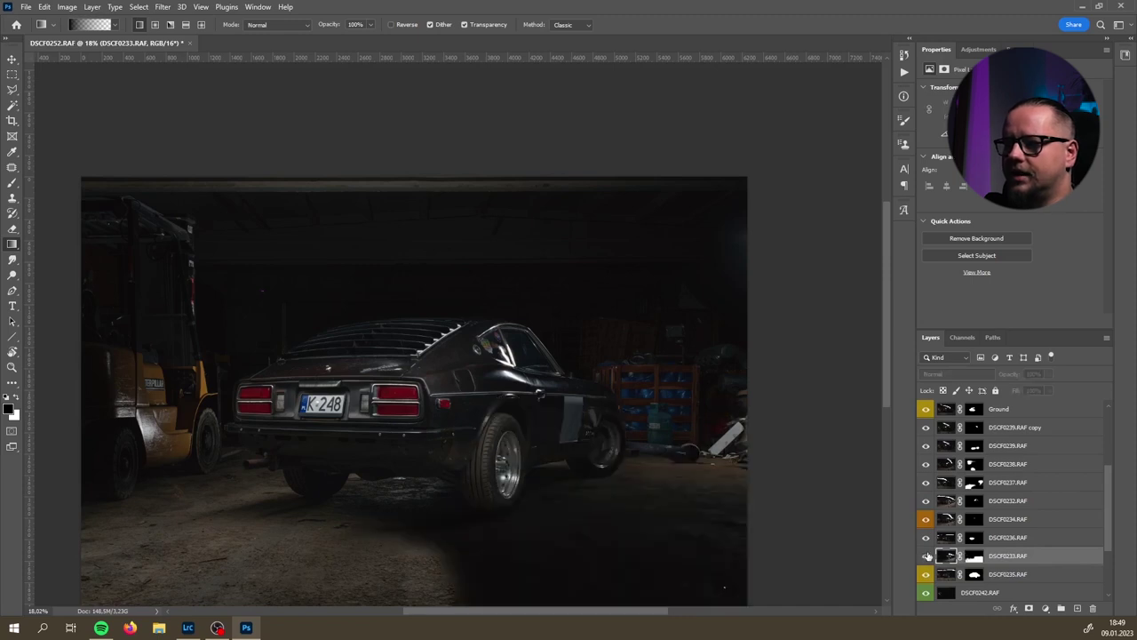
{"action": "left_click", "coordinate": [926, 556]}
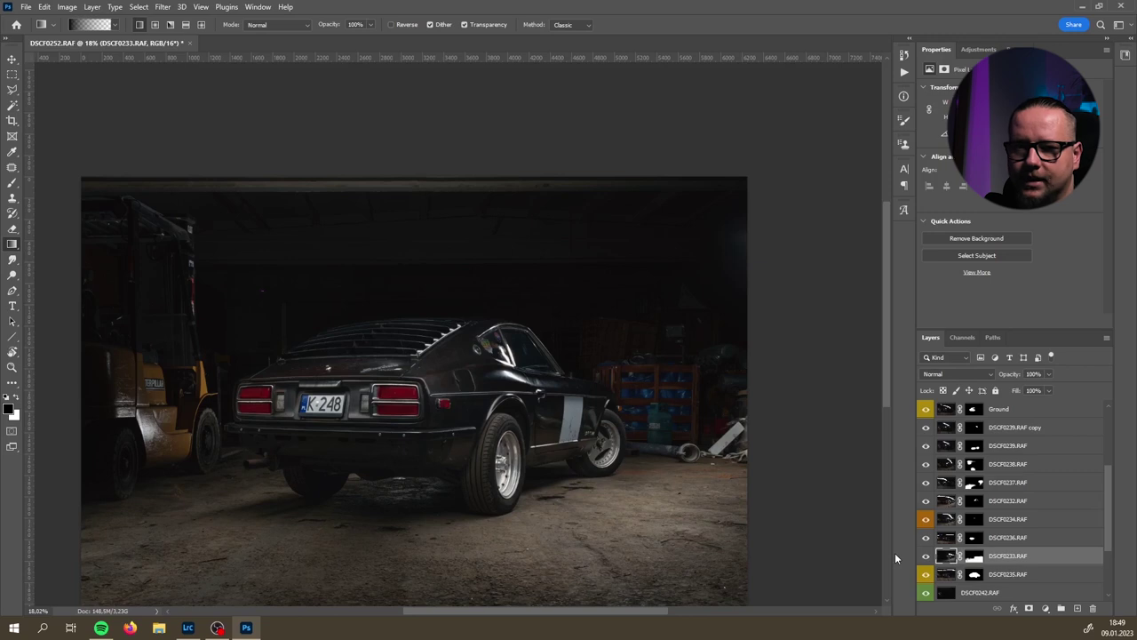
- Brush black over the right foreground floor on the DSCF0233.RAF mask to hide the layer's lighting there
{"action": "left_click", "coordinate": [974, 556]}
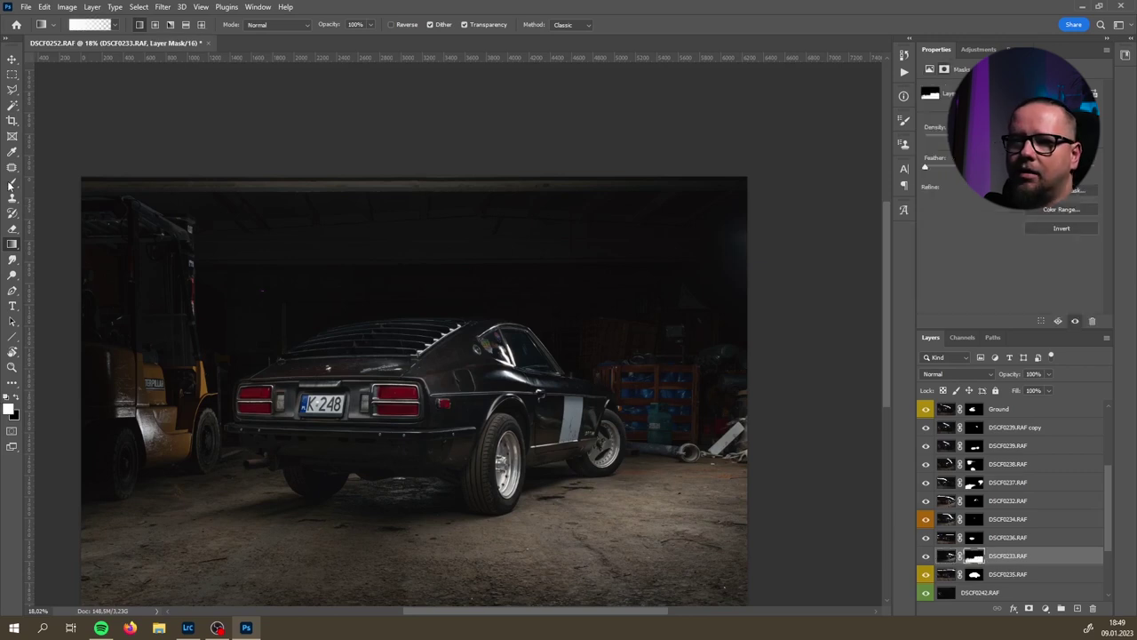
{"action": "left_click_drag", "start_coordinate": [10, 183], "coordinate": [49, 186]}
{"action": "mouse_move", "coordinate": [678, 571]}
{"action": "left_mouse_down"}
{"action": "mouse_move", "coordinate": [710, 560]}
{"action": "mouse_move", "coordinate": [654, 589]}
{"action": "left_mouse_up"}
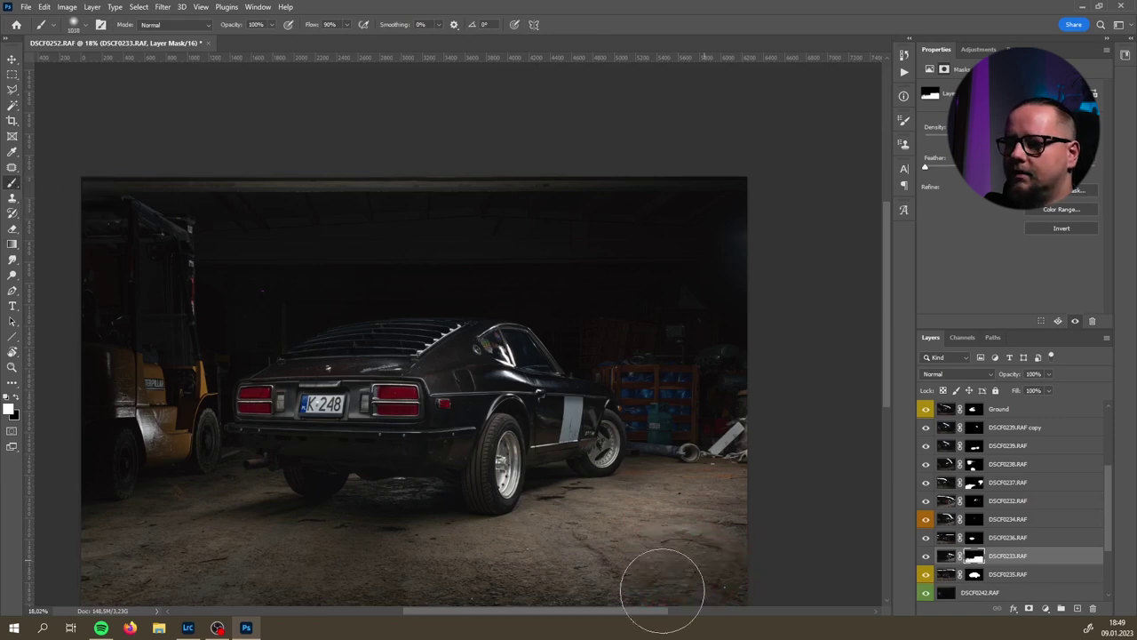
{"action": "mouse_move", "coordinate": [732, 574]}
{"action": "left_mouse_down"}
{"action": "mouse_move", "coordinate": [765, 560]}
{"action": "mouse_move", "coordinate": [671, 610]}
{"action": "mouse_move", "coordinate": [642, 591]}
{"action": "mouse_move", "coordinate": [647, 573]}
{"action": "mouse_move", "coordinate": [703, 557]}
{"action": "mouse_move", "coordinate": [635, 535]}
{"action": "mouse_move", "coordinate": [534, 555]}
{"action": "mouse_move", "coordinate": [467, 607]}
{"action": "mouse_move", "coordinate": [515, 606]}
{"action": "mouse_move", "coordinate": [466, 599]}
{"action": "mouse_move", "coordinate": [595, 577]}
{"action": "mouse_move", "coordinate": [715, 520]}
{"action": "mouse_move", "coordinate": [686, 513]}
{"action": "mouse_move", "coordinate": [698, 482]}
{"action": "left_mouse_up"}
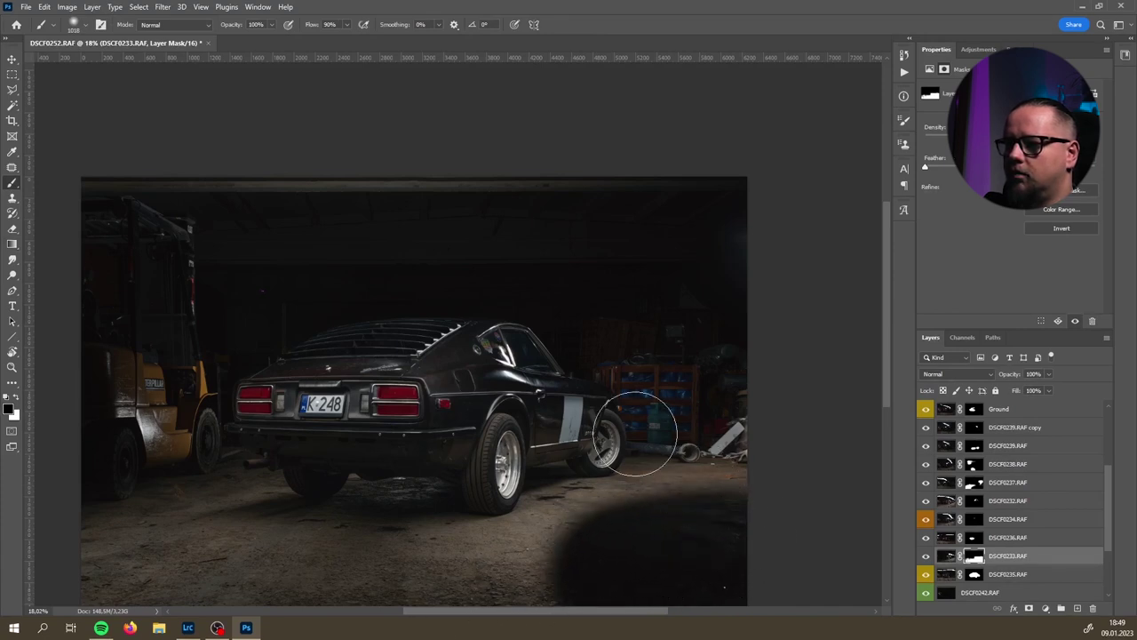
{"action": "mouse_move", "coordinate": [746, 493]}
{"action": "left_mouse_down"}
{"action": "mouse_move", "coordinate": [648, 500]}
{"action": "mouse_move", "coordinate": [622, 531]}
{"action": "mouse_move", "coordinate": [602, 524]}
{"action": "mouse_move", "coordinate": [627, 483]}
{"action": "mouse_move", "coordinate": [594, 520]}
{"action": "mouse_move", "coordinate": [577, 519]}
{"action": "mouse_move", "coordinate": [642, 601]}
{"action": "mouse_move", "coordinate": [584, 525]}
{"action": "left_mouse_up"}
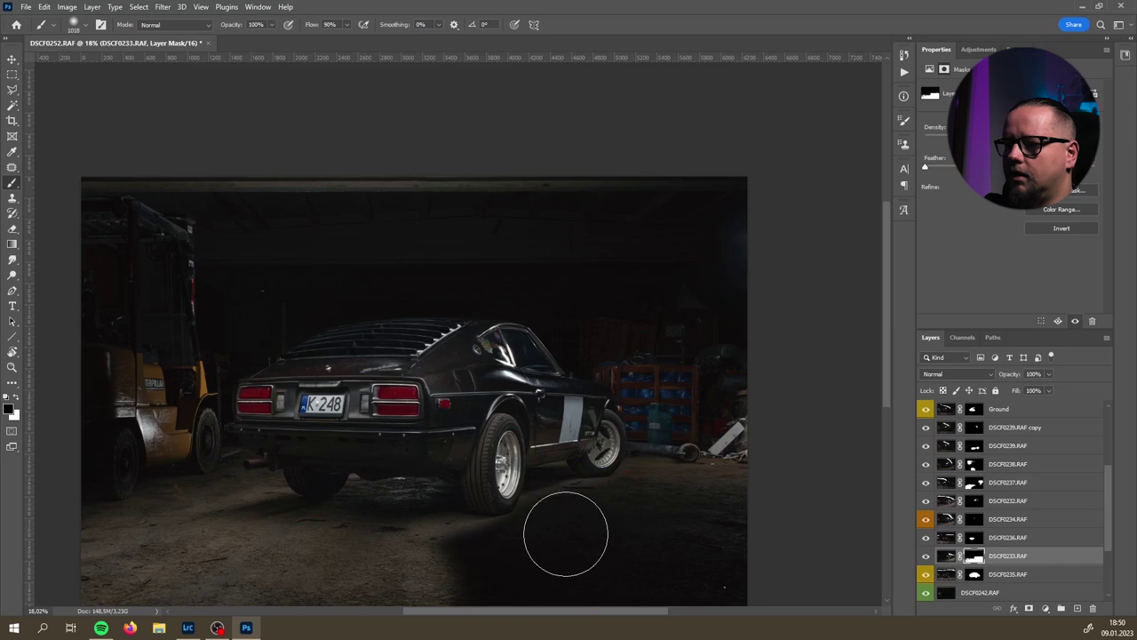
- Using a smaller brush, mask out the DSCF0233.RAF lighting on the floor beside and in front of the car's near rear wheel
{"action": "right_click", "coordinate": [569, 525]}
{"action": "key", "text": "Escape"}
{"action": "left_click_drag", "start_coordinate": [538, 533], "coordinate": [508, 539]}
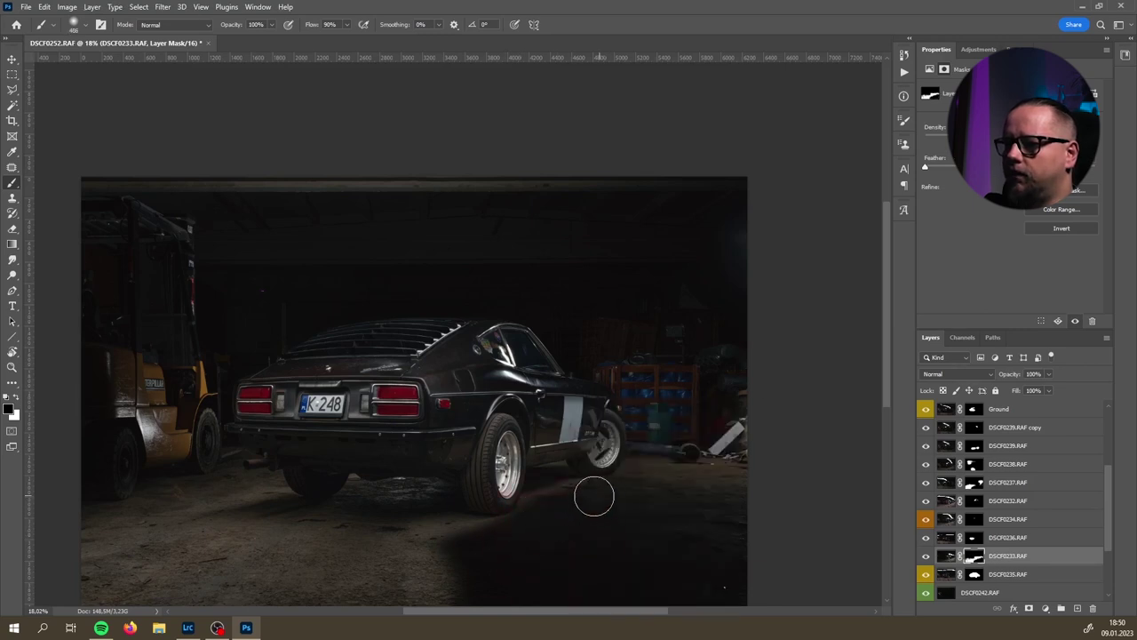
{"action": "mouse_move", "coordinate": [545, 502]}
{"action": "left_mouse_down"}
{"action": "mouse_move", "coordinate": [499, 531]}
{"action": "mouse_move", "coordinate": [436, 536]}
{"action": "mouse_move", "coordinate": [480, 553]}
{"action": "mouse_move", "coordinate": [400, 563]}
{"action": "left_mouse_up"}
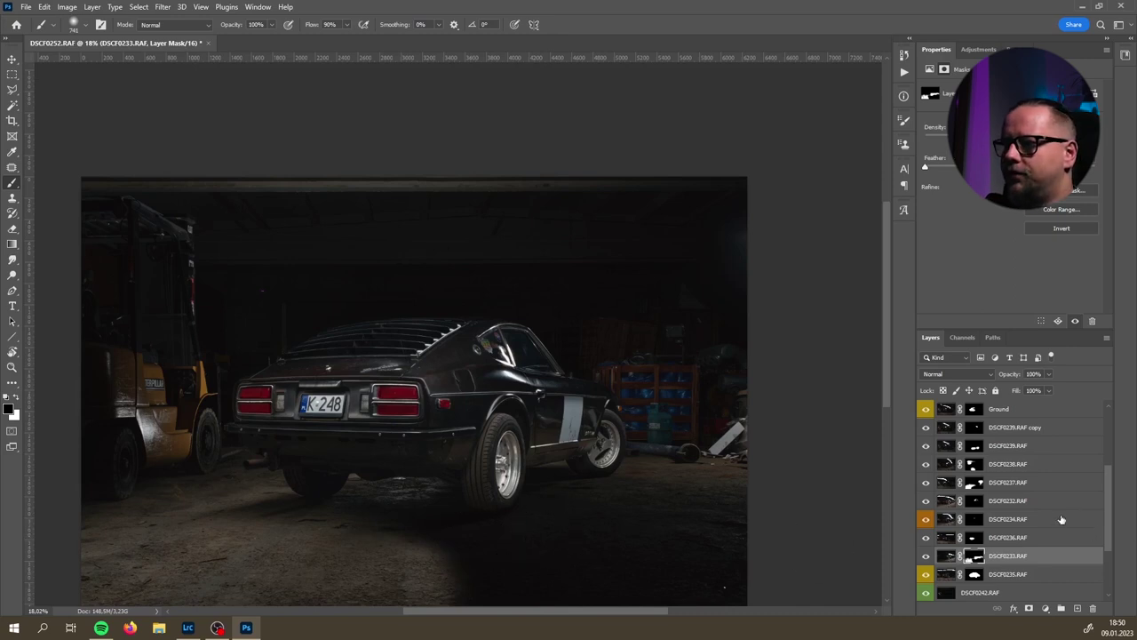
- Toggle DSCF0237.RAF to compare the left floor and forklift lighting with and without it
{"action": "left_click", "coordinate": [924, 488]}
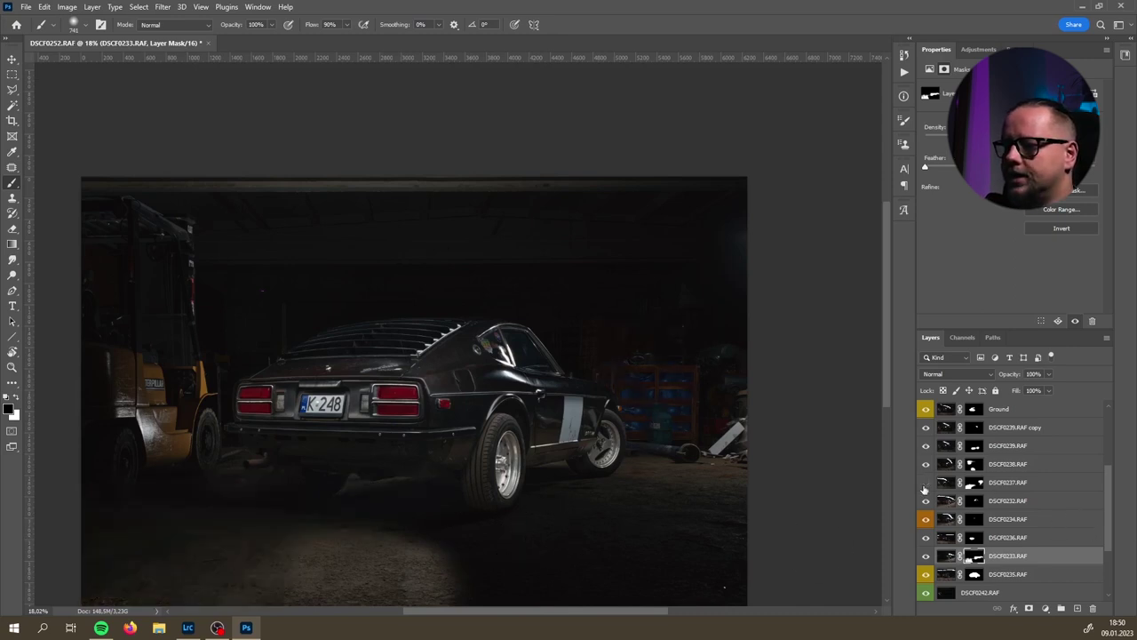
{"action": "left_click", "coordinate": [924, 484]}
{"action": "left_click", "coordinate": [924, 489]}
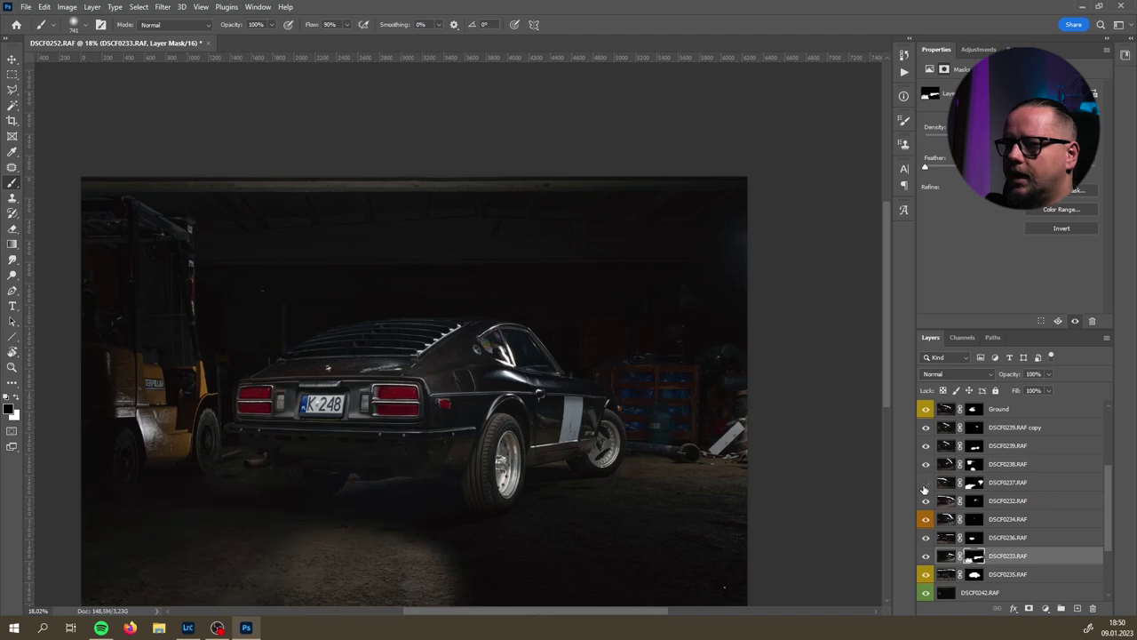
{"action": "left_click", "coordinate": [925, 484]}
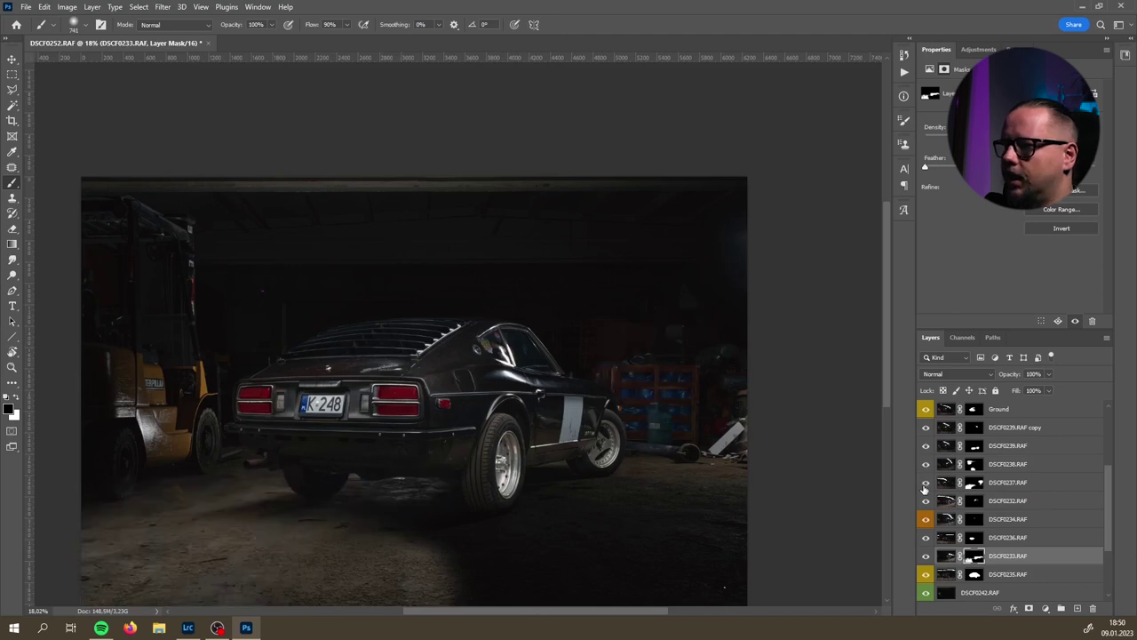
- On the DSCF0237.RAF mask, paint black over the left foreground floor and white over the forklift and its wheels
{"action": "left_click", "coordinate": [974, 482]}
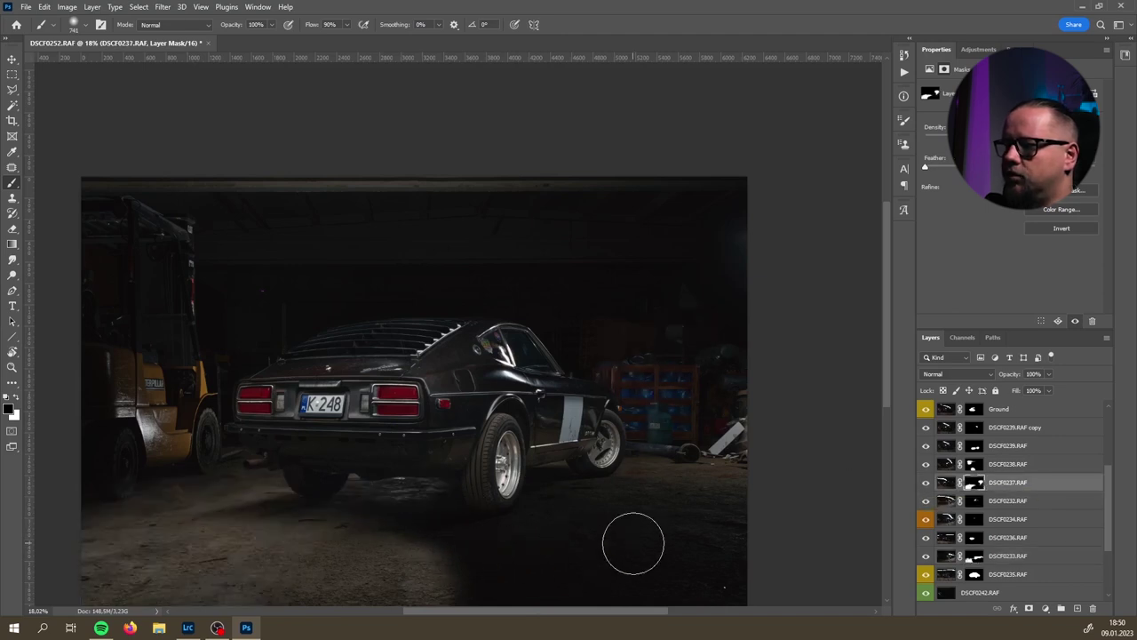
{"action": "scroll", "coordinate": [633, 544], "scroll_direction": "down", "scroll_amount": 5}
{"action": "right_click", "coordinate": [561, 483], "text": "alt"}
{"action": "mouse_move", "coordinate": [410, 524]}
{"action": "left_mouse_down"}
{"action": "mouse_move", "coordinate": [133, 522]}
{"action": "mouse_move", "coordinate": [395, 514]}
{"action": "mouse_move", "coordinate": [122, 490]}
{"action": "mouse_move", "coordinate": [483, 493]}
{"action": "mouse_move", "coordinate": [239, 480]}
{"action": "mouse_move", "coordinate": [331, 484]}
{"action": "mouse_move", "coordinate": [110, 491]}
{"action": "left_mouse_up"}
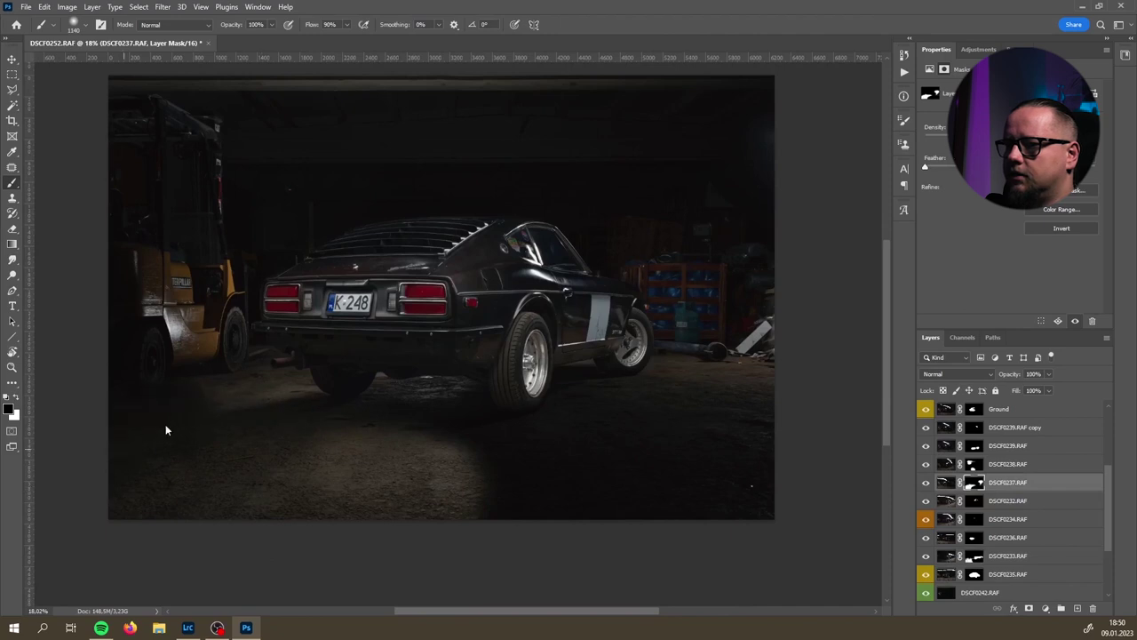
{"action": "key", "text": "x"}
{"action": "mouse_move", "coordinate": [312, 378]}
{"action": "left_mouse_down"}
{"action": "mouse_move", "coordinate": [293, 356]}
{"action": "mouse_move", "coordinate": [305, 355]}
{"action": "mouse_move", "coordinate": [69, 355]}
{"action": "left_mouse_up"}
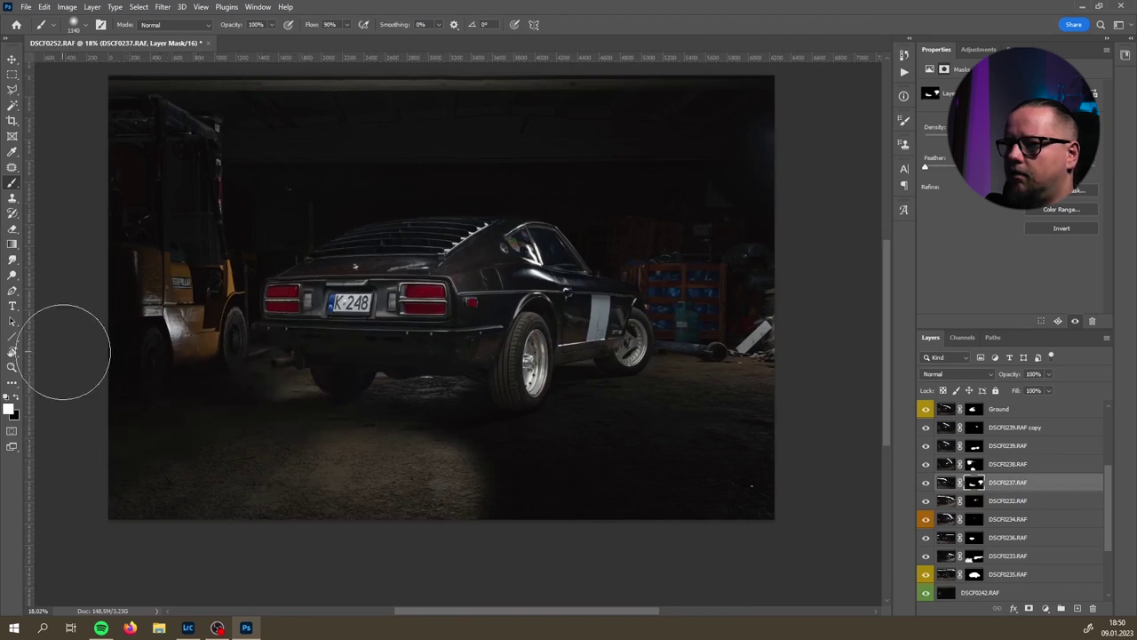
{"action": "key", "text": "x"}
{"action": "mouse_move", "coordinate": [221, 469]}
{"action": "left_mouse_down"}
{"action": "mouse_move", "coordinate": [77, 482]}
{"action": "mouse_move", "coordinate": [335, 475]}
{"action": "left_mouse_up"}
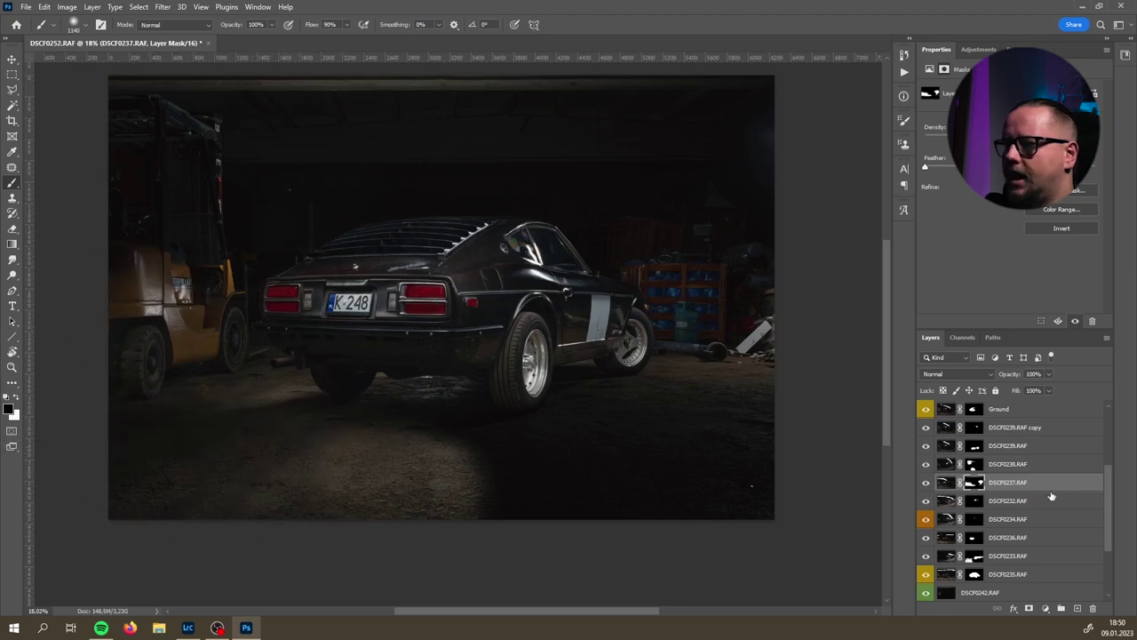
- Paint black over the remaining lit foreground floor on the DSCF0238.RAF and DSCF0233.RAF masks
{"action": "left_click", "coordinate": [975, 463]}
{"action": "left_click_drag", "start_coordinate": [525, 504], "coordinate": [436, 495]}
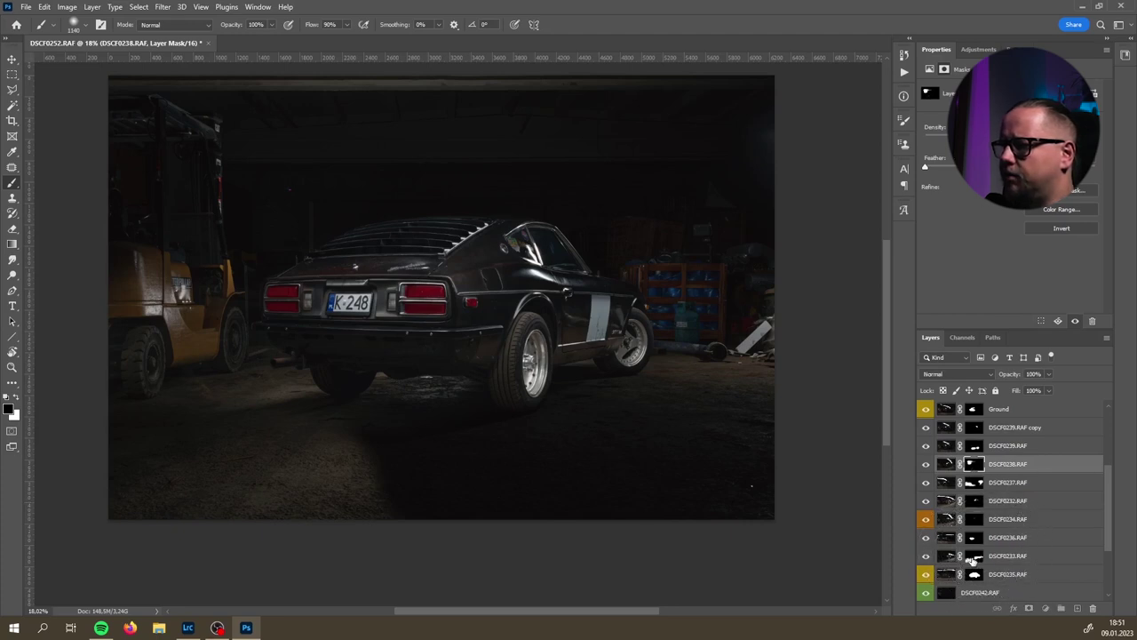
{"action": "left_click", "coordinate": [975, 557]}
{"action": "mouse_move", "coordinate": [139, 488]}
{"action": "left_mouse_down"}
{"action": "mouse_move", "coordinate": [266, 484]}
{"action": "mouse_move", "coordinate": [351, 496]}
{"action": "mouse_move", "coordinate": [295, 495]}
{"action": "mouse_move", "coordinate": [342, 482]}
{"action": "mouse_move", "coordinate": [277, 472]}
{"action": "mouse_move", "coordinate": [391, 460]}
{"action": "mouse_move", "coordinate": [184, 456]}
{"action": "left_mouse_up"}
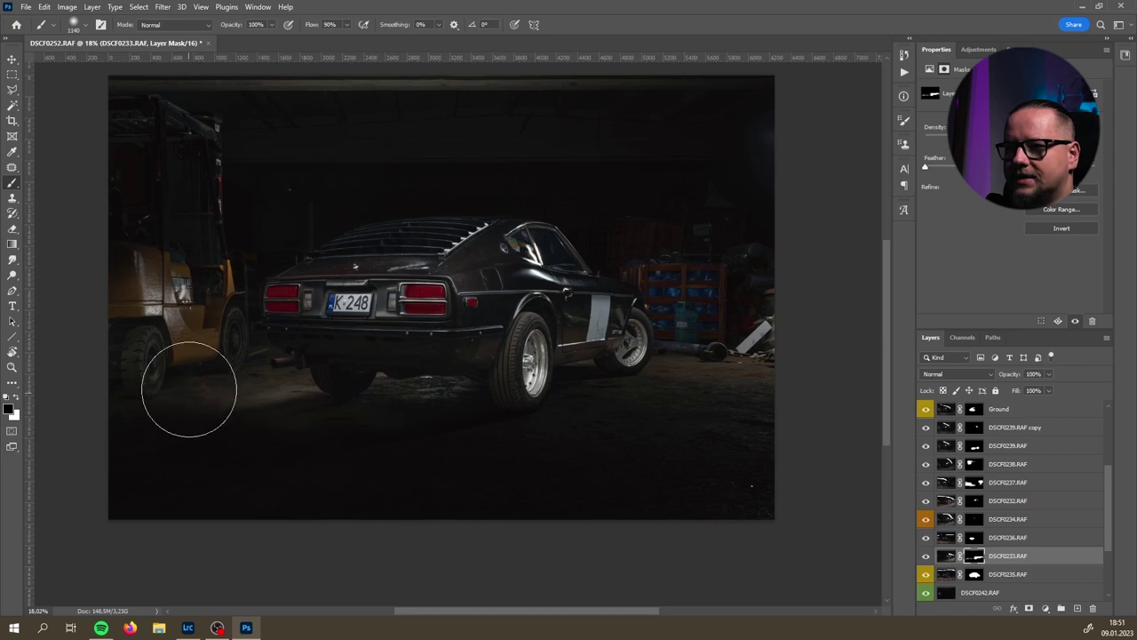
- Move DSCF0245.RAF to the top of the layer stack and set its blend mode to Lighten
{"action": "scroll", "coordinate": [1030, 519], "scroll_direction": "down", "scroll_amount": 5}
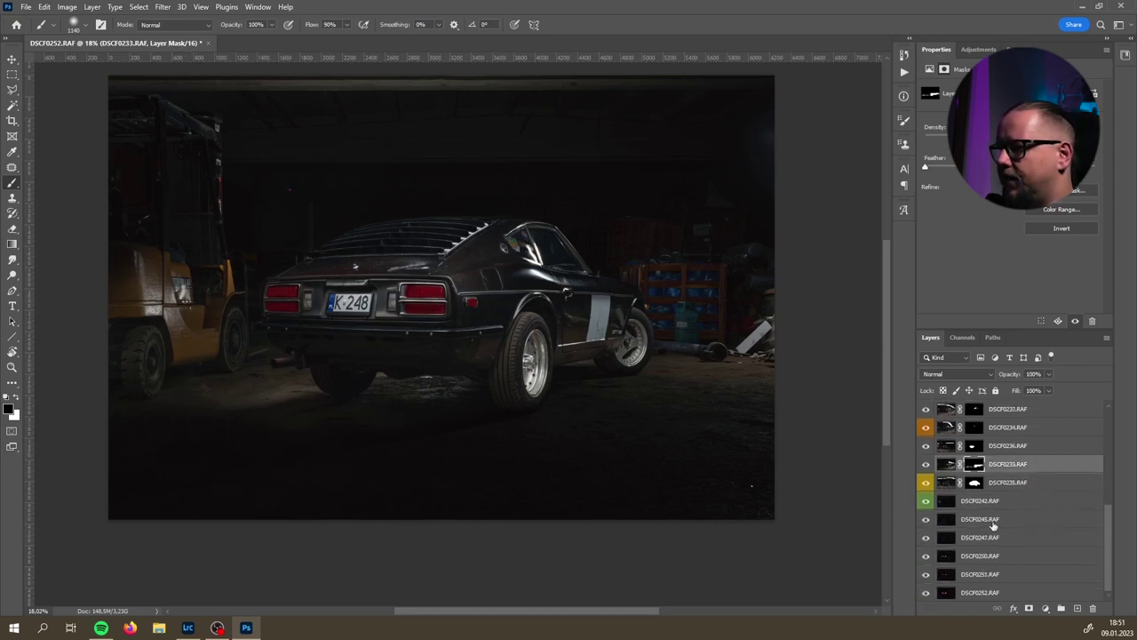
{"action": "left_click_drag", "start_coordinate": [993, 526], "coordinate": [1006, 407]}
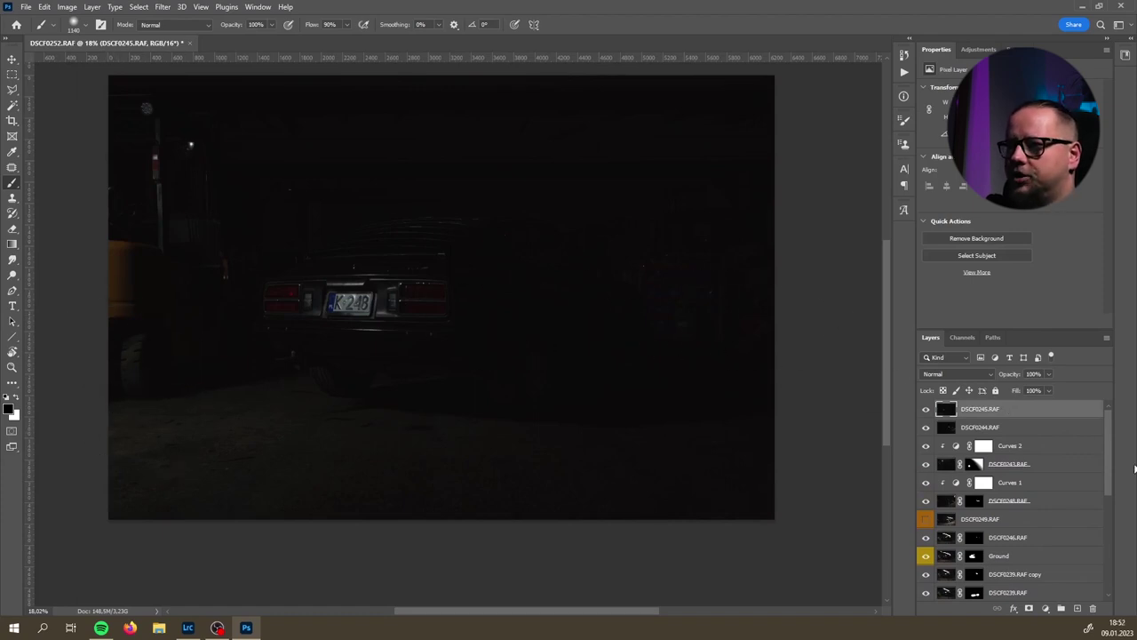
{"action": "left_click", "coordinate": [963, 373]}
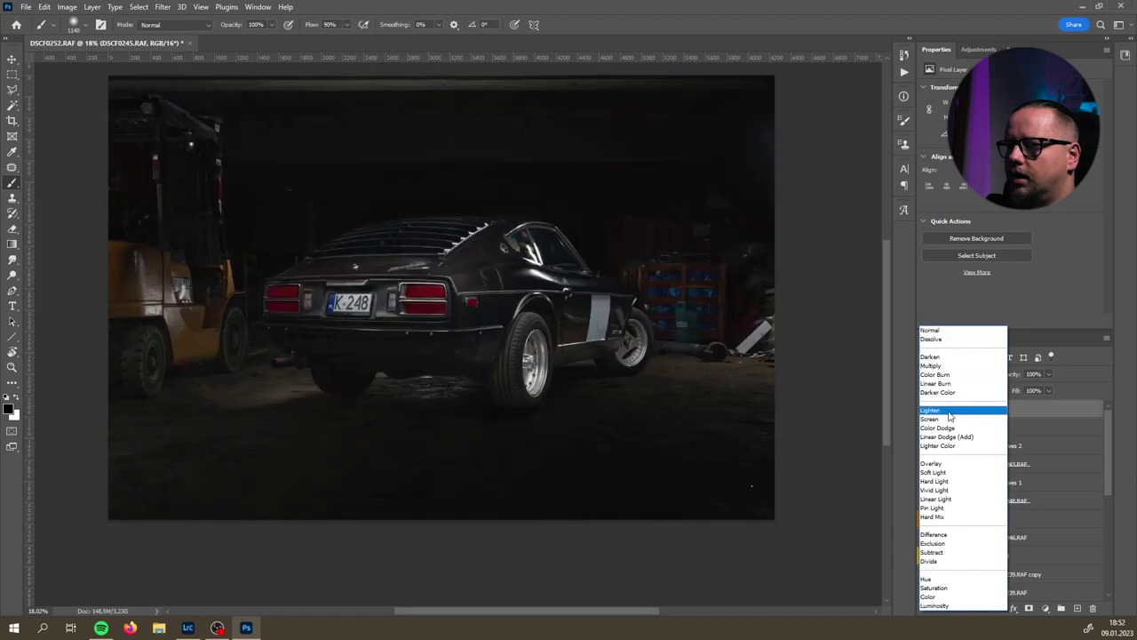
{"action": "left_click", "coordinate": [949, 410]}
- Toggle DSCF0245.RAF repeatedly to compare the image with and without the layer
{"action": "left_click", "coordinate": [925, 410]}
{"action": "left_click", "coordinate": [926, 411]}
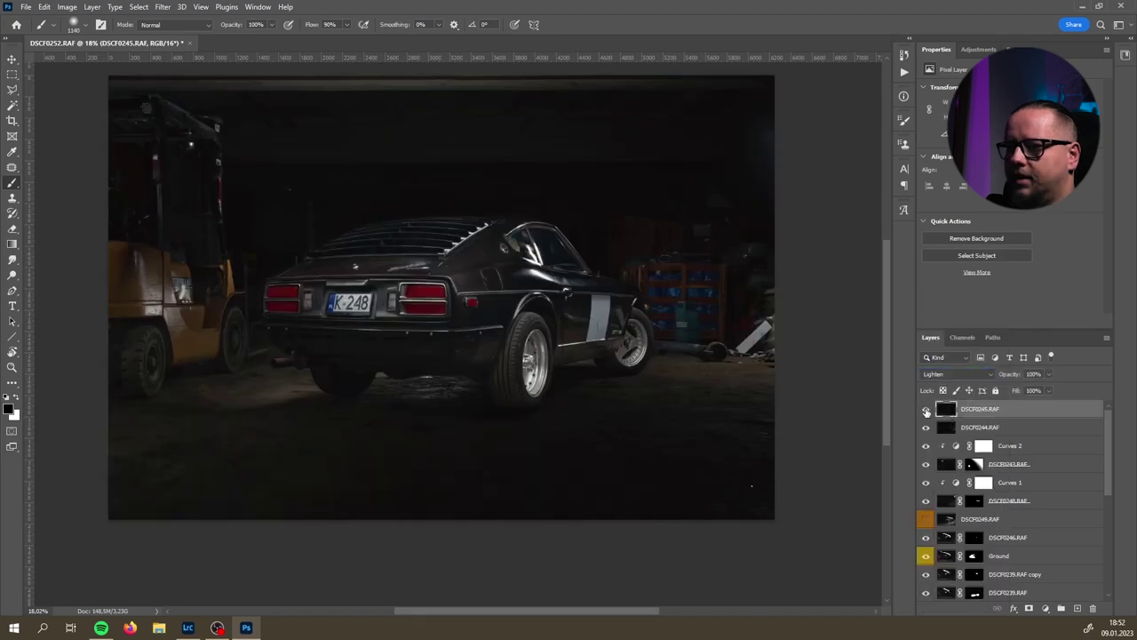
{"action": "left_click", "coordinate": [926, 410]}
{"action": "left_click", "coordinate": [925, 410]}
{"action": "left_click", "coordinate": [925, 411]}
{"action": "left_click", "coordinate": [925, 410]}
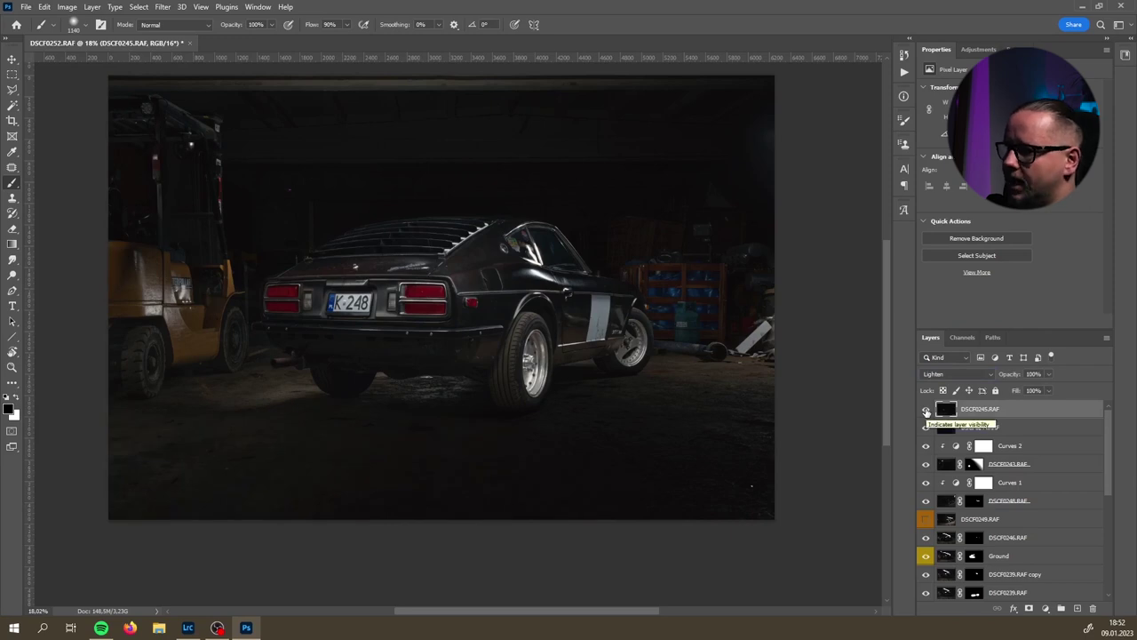
{"action": "left_click", "coordinate": [926, 410]}
{"action": "left_click", "coordinate": [925, 410]}
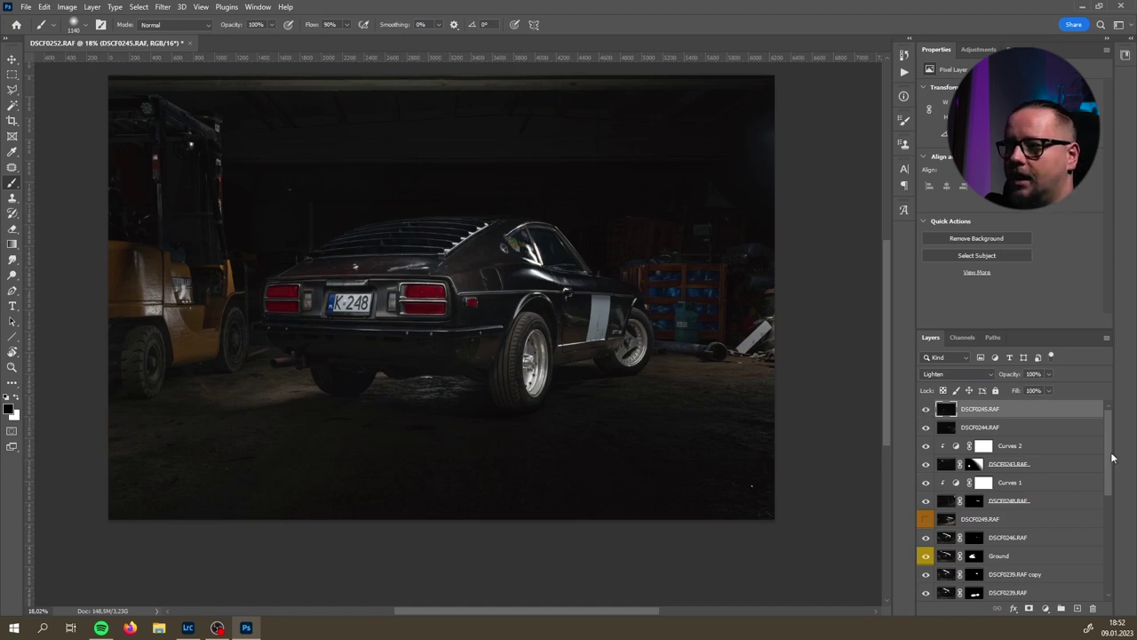
- Move DSCF0247.RAF to the top of the layer stack and set its blend mode to Lighten
{"action": "scroll", "coordinate": [1070, 514], "scroll_direction": "down", "scroll_amount": 5}
{"action": "left_click_drag", "start_coordinate": [990, 557], "coordinate": [995, 409]}
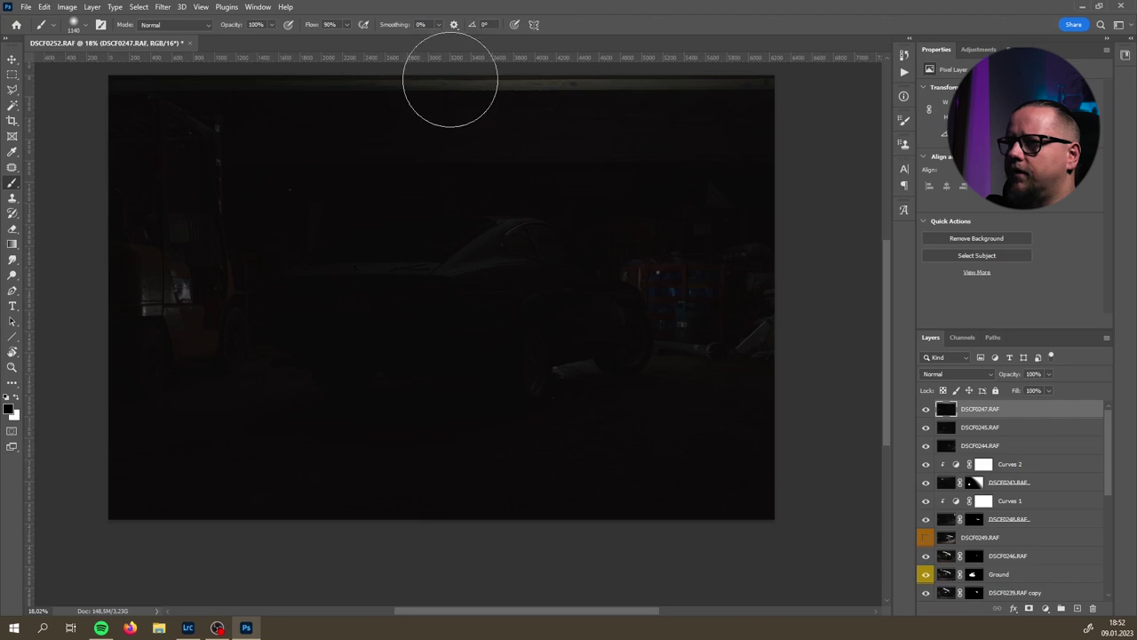
{"action": "left_click", "coordinate": [943, 375]}
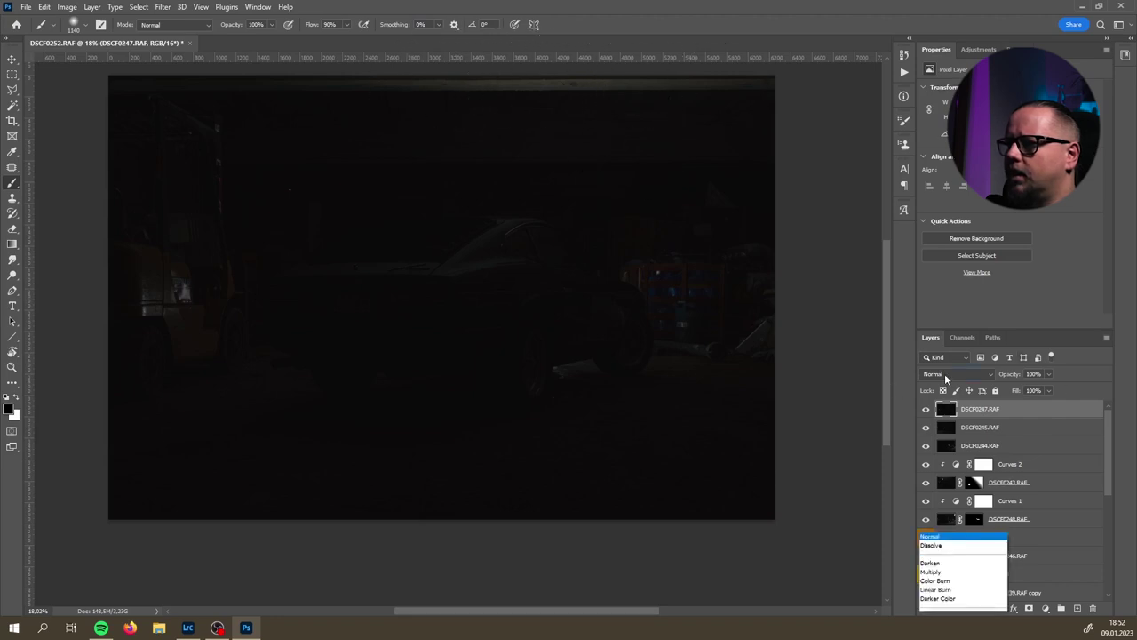
{"action": "left_click", "coordinate": [930, 409]}
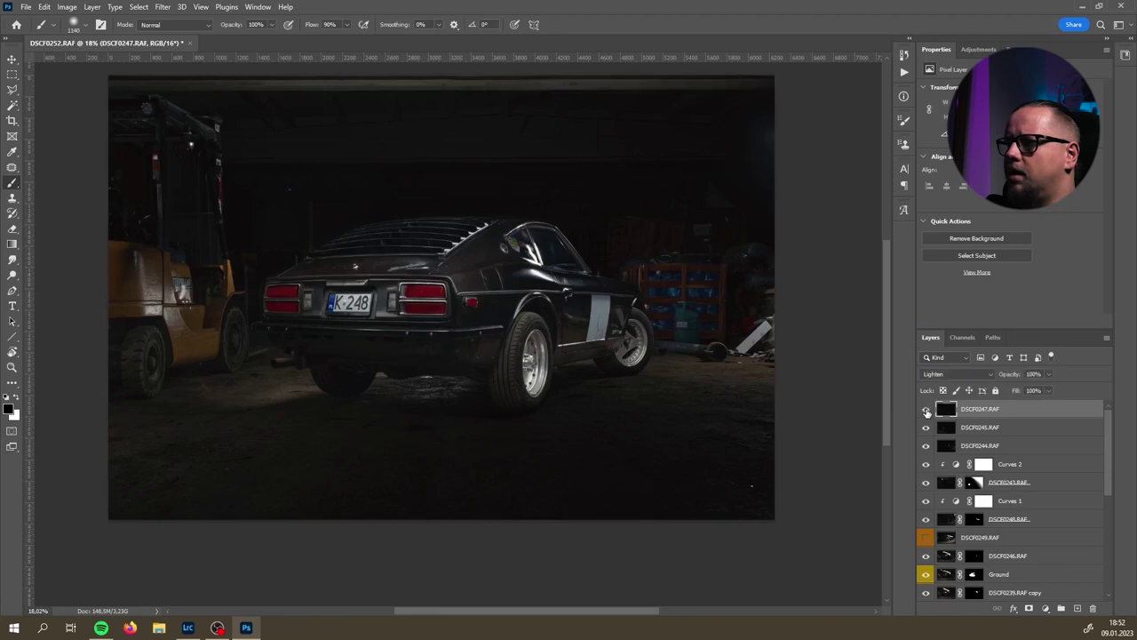
- Toggle the visibility of DSCF0247.RAF and DSCF0244.RAF to compare the image with and without each layer
{"action": "left_click", "coordinate": [926, 411]}
{"action": "left_click", "coordinate": [926, 409]}
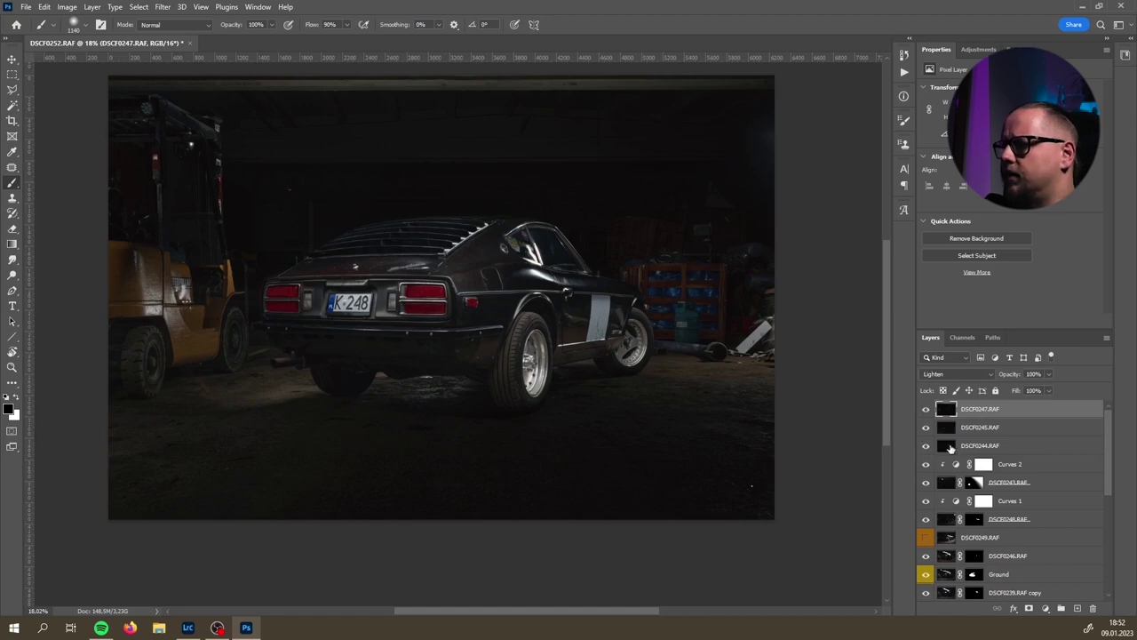
{"action": "left_click", "coordinate": [931, 450]}
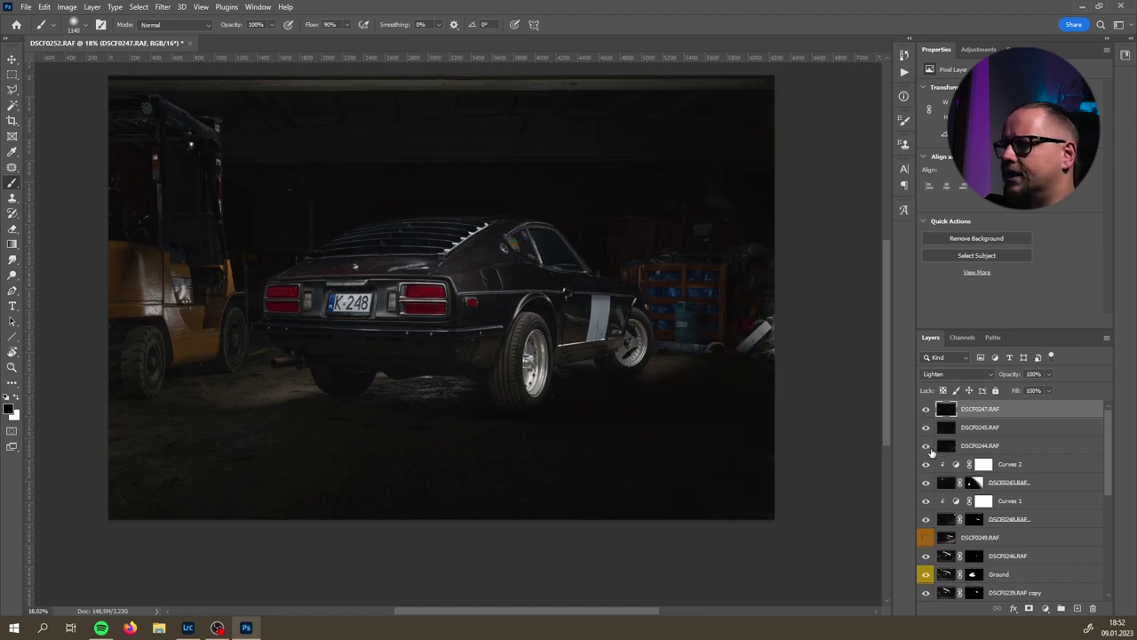
{"action": "left_click", "coordinate": [931, 451]}
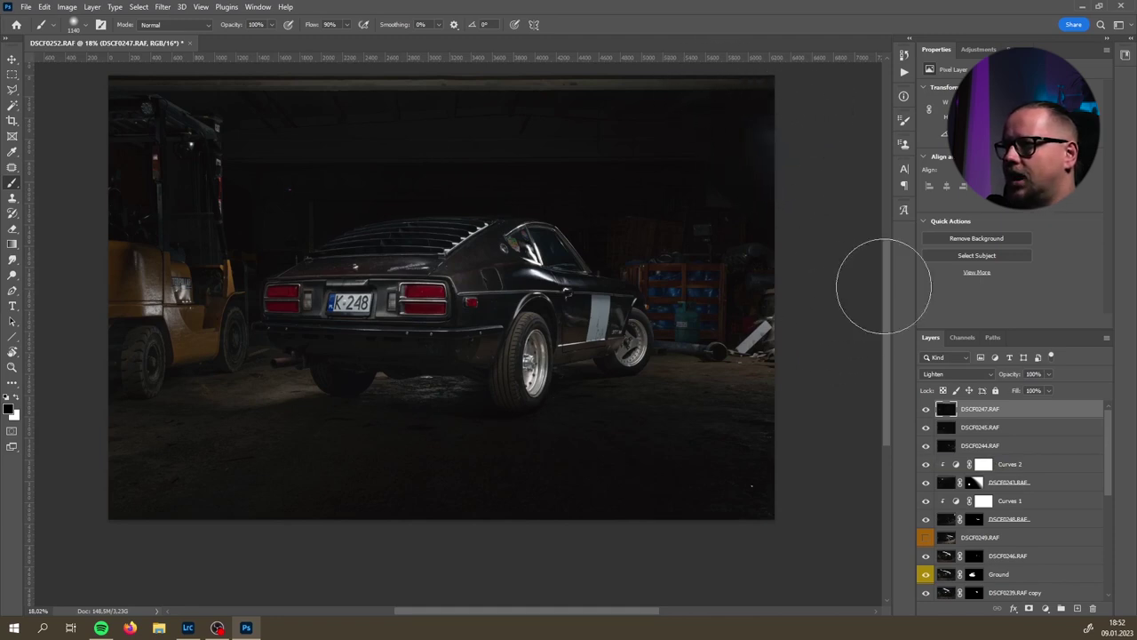
- Add a layer mask to DSCF0244.RAF and paint black over the reflections on the car's side window and rear quarter
{"action": "left_click", "coordinate": [977, 445]}
{"action": "left_click", "coordinate": [1028, 607]}
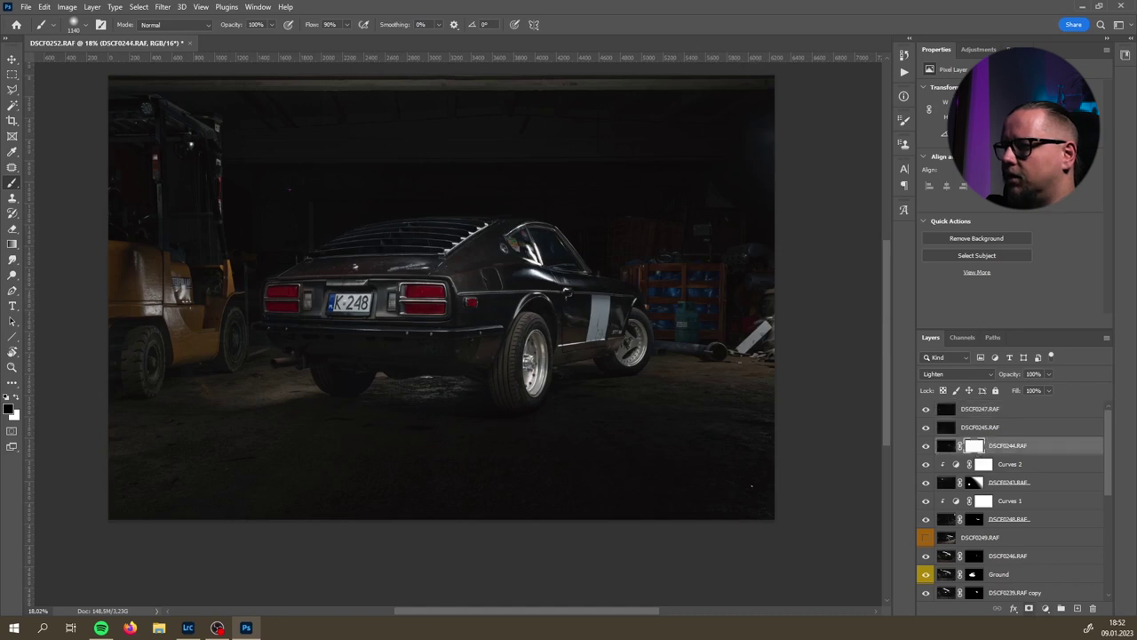
{"action": "mouse_move", "coordinate": [732, 145]}
{"action": "left_mouse_down"}
{"action": "mouse_move", "coordinate": [770, 166]}
{"action": "mouse_move", "coordinate": [677, 239]}
{"action": "left_mouse_up"}
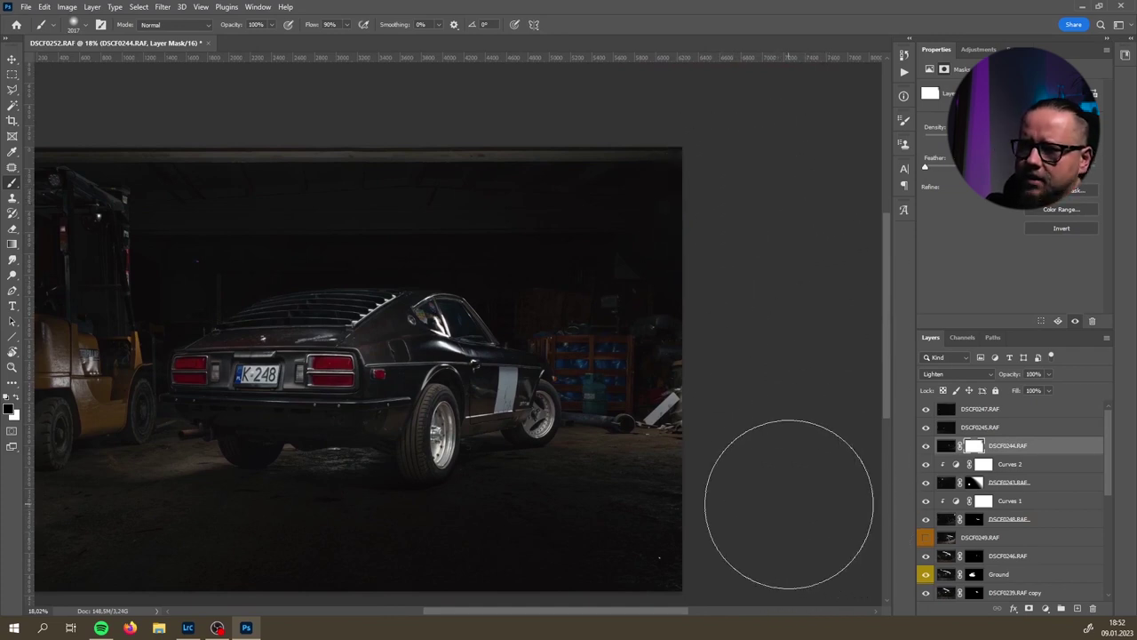
{"action": "left_click_drag", "start_coordinate": [533, 440], "coordinate": [586, 404]}
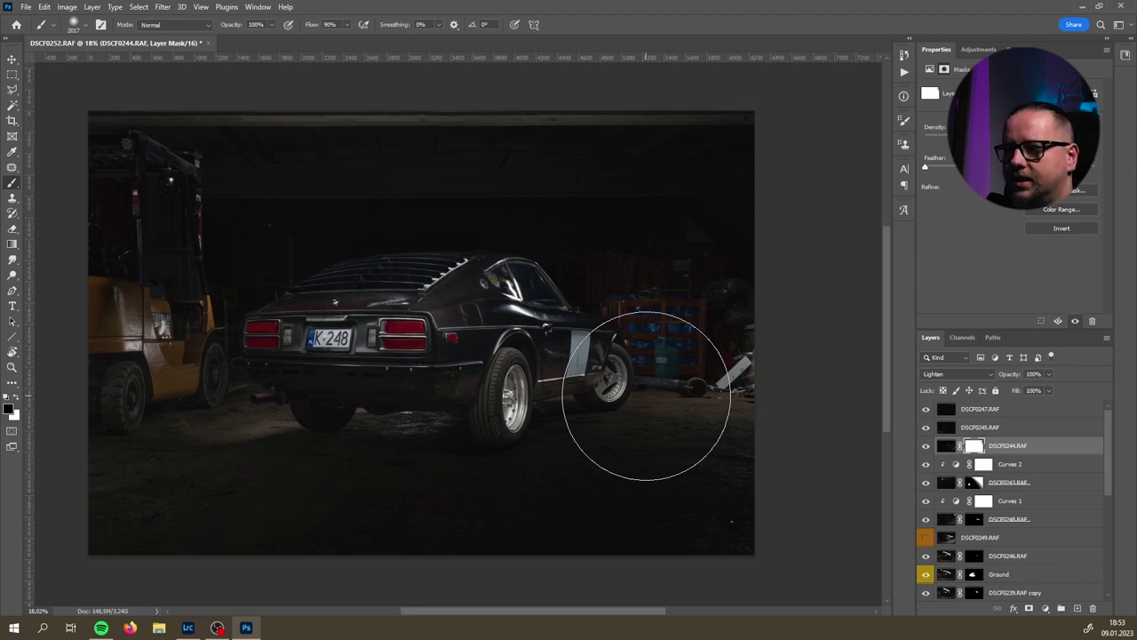
{"action": "right_click", "coordinate": [578, 335], "text": "alt"}
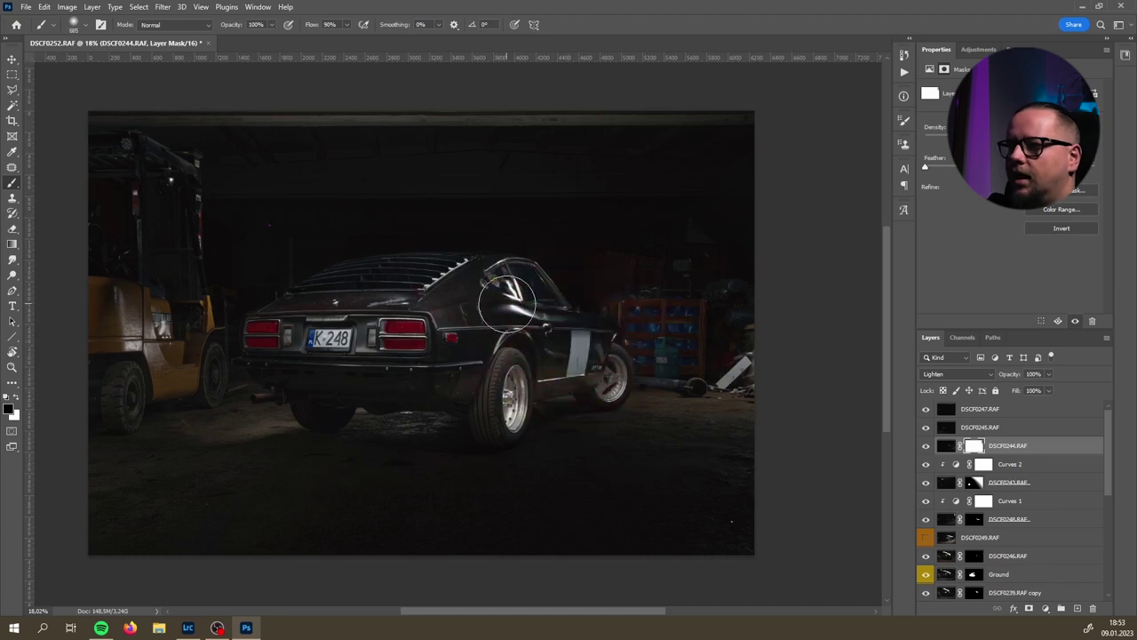
{"action": "mouse_move", "coordinate": [508, 306]}
{"action": "left_mouse_down"}
{"action": "mouse_move", "coordinate": [552, 318]}
{"action": "mouse_move", "coordinate": [519, 287]}
{"action": "mouse_move", "coordinate": [456, 310]}
{"action": "mouse_move", "coordinate": [512, 320]}
{"action": "mouse_move", "coordinate": [597, 352]}
{"action": "mouse_move", "coordinate": [596, 362]}
{"action": "mouse_move", "coordinate": [495, 362]}
{"action": "mouse_move", "coordinate": [454, 341]}
{"action": "mouse_move", "coordinate": [486, 317]}
{"action": "mouse_move", "coordinate": [481, 306]}
{"action": "mouse_move", "coordinate": [507, 315]}
{"action": "left_mouse_up"}
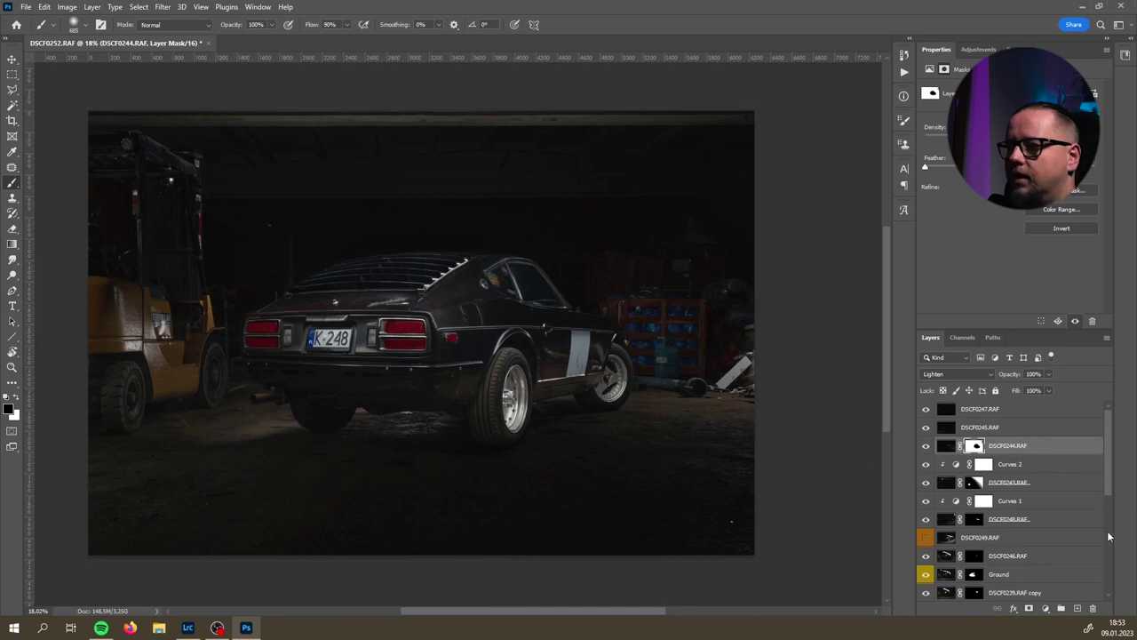
- On the DSCF0237.RAF mask, paint black over the lit floor between the forklift and the car and behind the rear bumper
{"action": "scroll", "coordinate": [1099, 541], "scroll_direction": "down", "scroll_amount": 5}
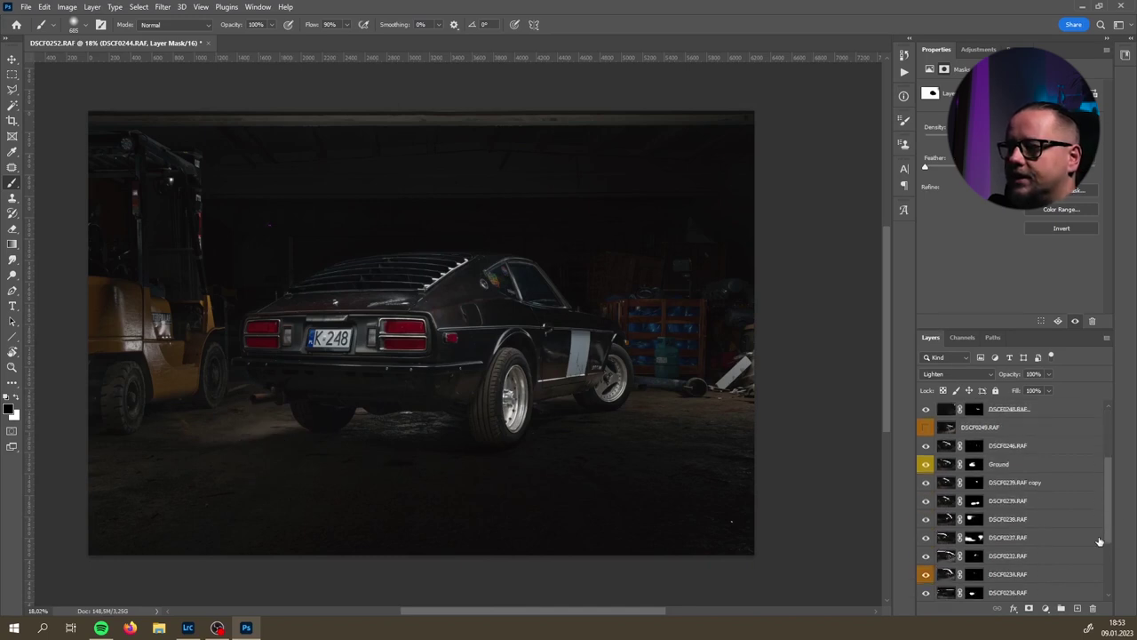
{"action": "left_click", "coordinate": [972, 537]}
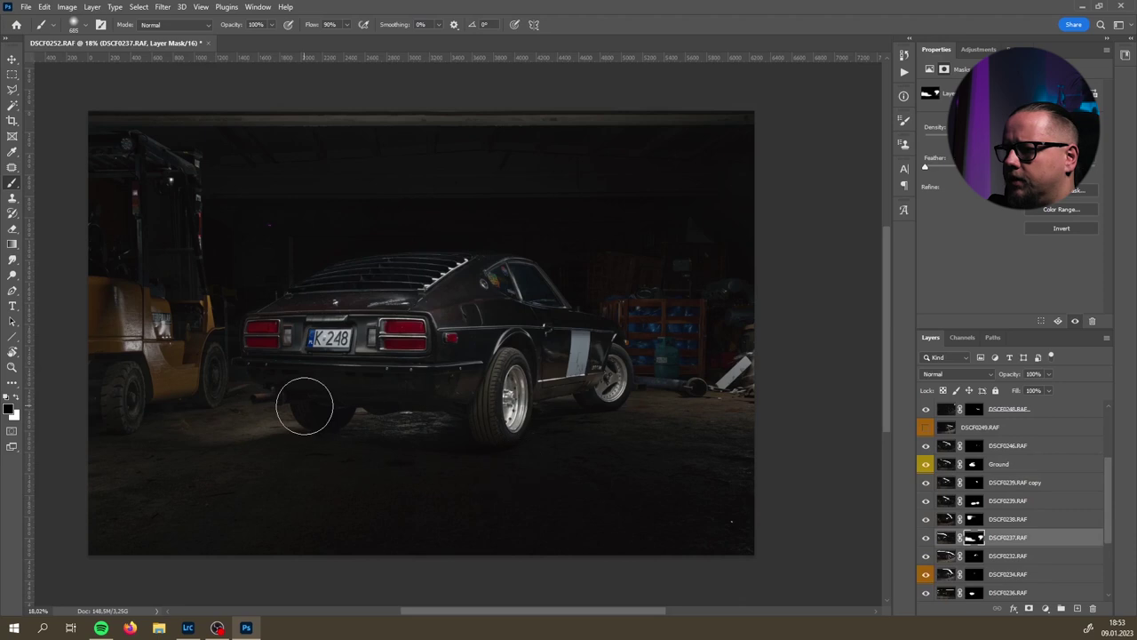
{"action": "mouse_move", "coordinate": [172, 437]}
{"action": "left_mouse_down"}
{"action": "mouse_move", "coordinate": [364, 418]}
{"action": "mouse_move", "coordinate": [111, 424]}
{"action": "mouse_move", "coordinate": [150, 435]}
{"action": "mouse_move", "coordinate": [230, 414]}
{"action": "mouse_move", "coordinate": [138, 387]}
{"action": "mouse_move", "coordinate": [166, 371]}
{"action": "mouse_move", "coordinate": [158, 353]}
{"action": "mouse_move", "coordinate": [104, 343]}
{"action": "mouse_move", "coordinate": [131, 315]}
{"action": "mouse_move", "coordinate": [55, 310]}
{"action": "left_mouse_up"}
{"action": "left_click_drag", "start_coordinate": [352, 414], "coordinate": [354, 410]}
{"action": "mouse_move", "coordinate": [458, 427]}
{"action": "left_mouse_down"}
{"action": "mouse_move", "coordinate": [421, 421]}
{"action": "mouse_move", "coordinate": [338, 421]}
{"action": "left_mouse_up"}
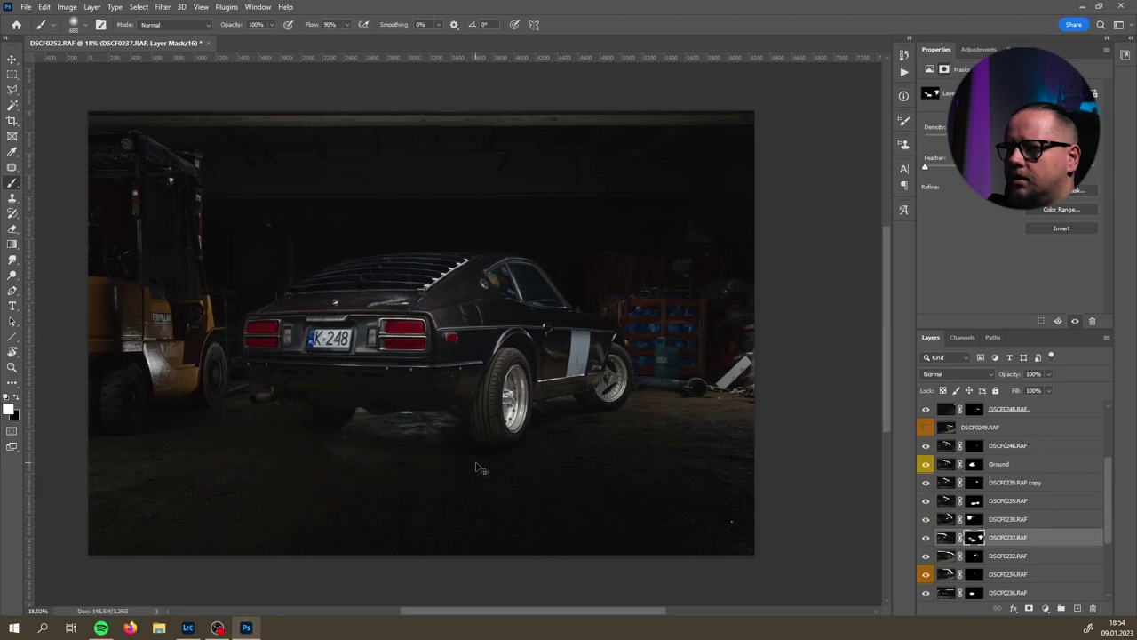
- Refine the lit floor patch between the rear wheels on the DSCF0237.RAF mask with resized white and black brushes
{"action": "right_click", "coordinate": [400, 444], "text": "alt"}
{"action": "left_click_drag", "start_coordinate": [442, 423], "coordinate": [364, 424]}
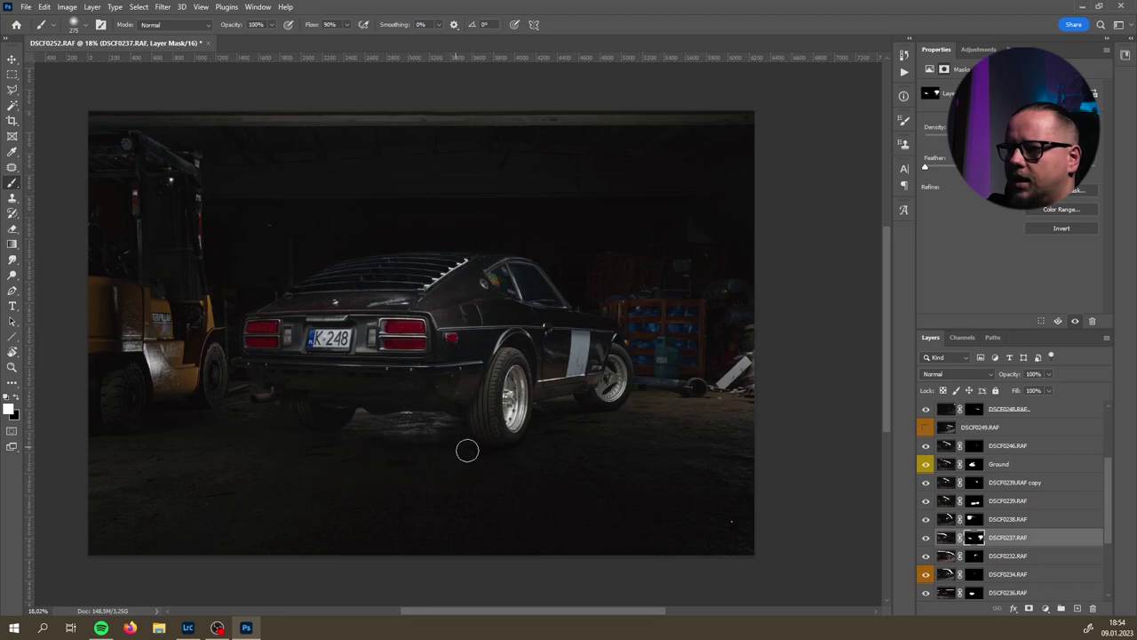
{"action": "right_click", "coordinate": [471, 471], "text": "alt"}
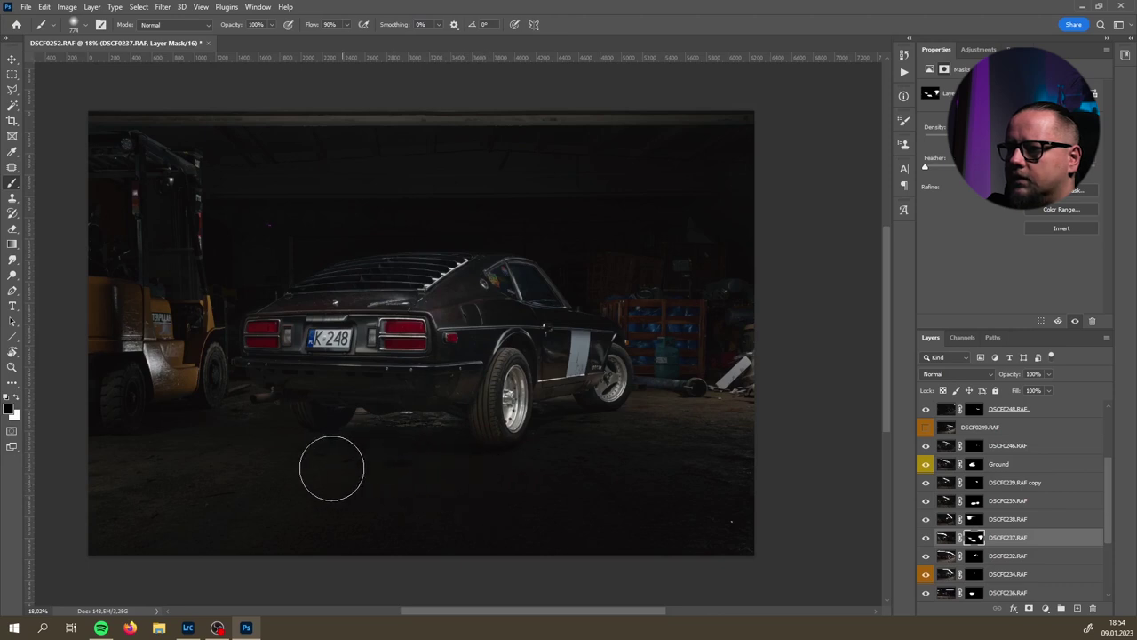
{"action": "right_click", "coordinate": [434, 452], "text": "alt"}
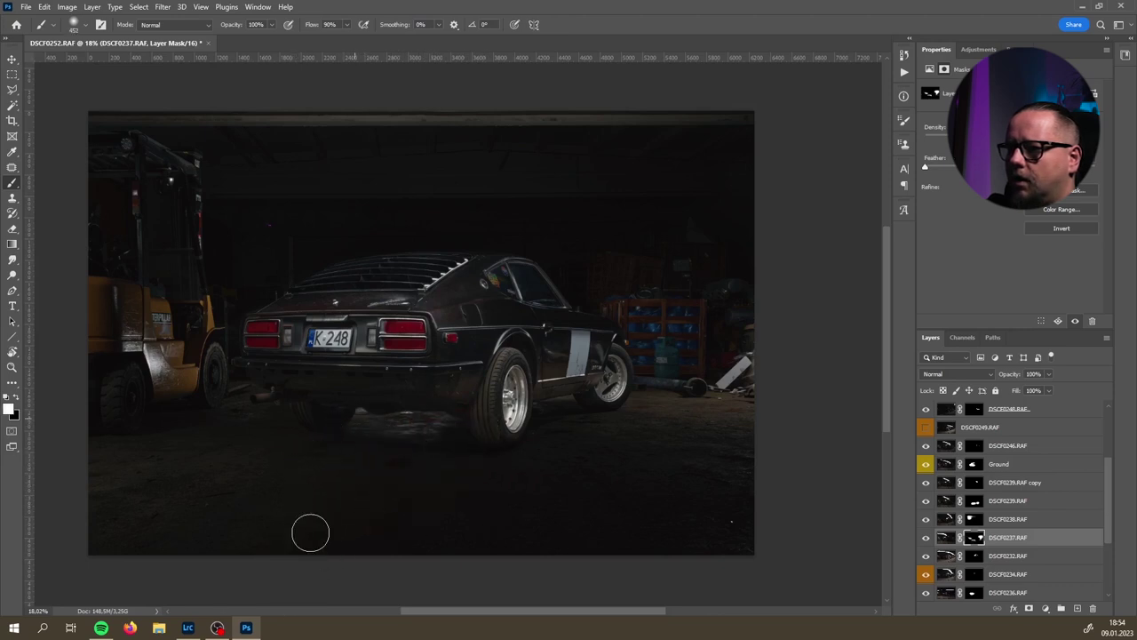
{"action": "key", "text": "x"}
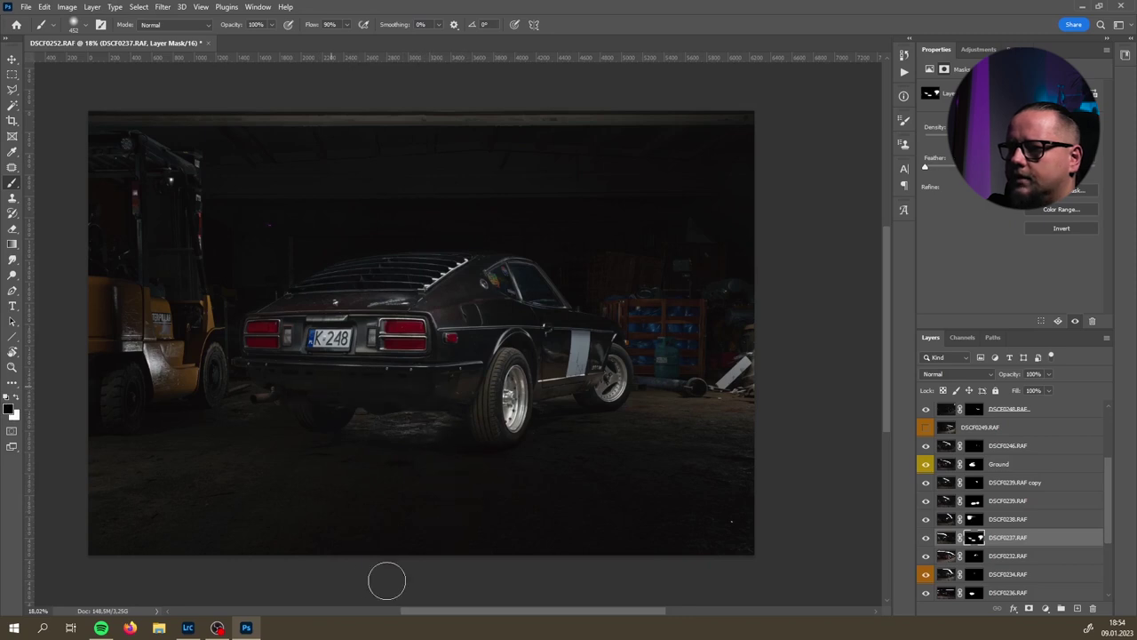
- Retouch the DSCF0237.RAF mask over the forklift's lower body and the floor beside it with black and white
{"action": "scroll", "coordinate": [355, 515], "scroll_direction": "left", "scroll_amount": 3}
{"action": "key", "text": "x"}
{"action": "mouse_move", "coordinate": [257, 364]}
{"action": "left_mouse_down"}
{"action": "mouse_move", "coordinate": [224, 379]}
{"action": "mouse_move", "coordinate": [188, 332]}
{"action": "mouse_move", "coordinate": [186, 295]}
{"action": "mouse_move", "coordinate": [210, 308]}
{"action": "mouse_move", "coordinate": [173, 315]}
{"action": "mouse_move", "coordinate": [261, 311]}
{"action": "mouse_move", "coordinate": [224, 327]}
{"action": "mouse_move", "coordinate": [179, 326]}
{"action": "mouse_move", "coordinate": [213, 343]}
{"action": "left_mouse_up"}
{"action": "key", "text": "x"}
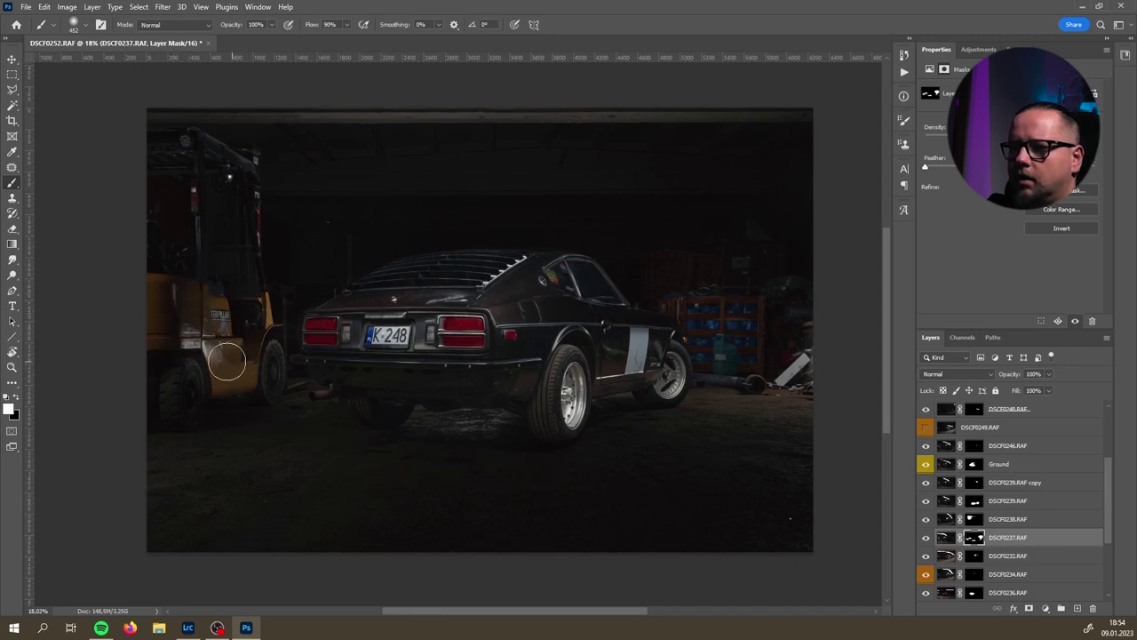
{"action": "left_click_drag", "start_coordinate": [236, 461], "coordinate": [198, 477]}
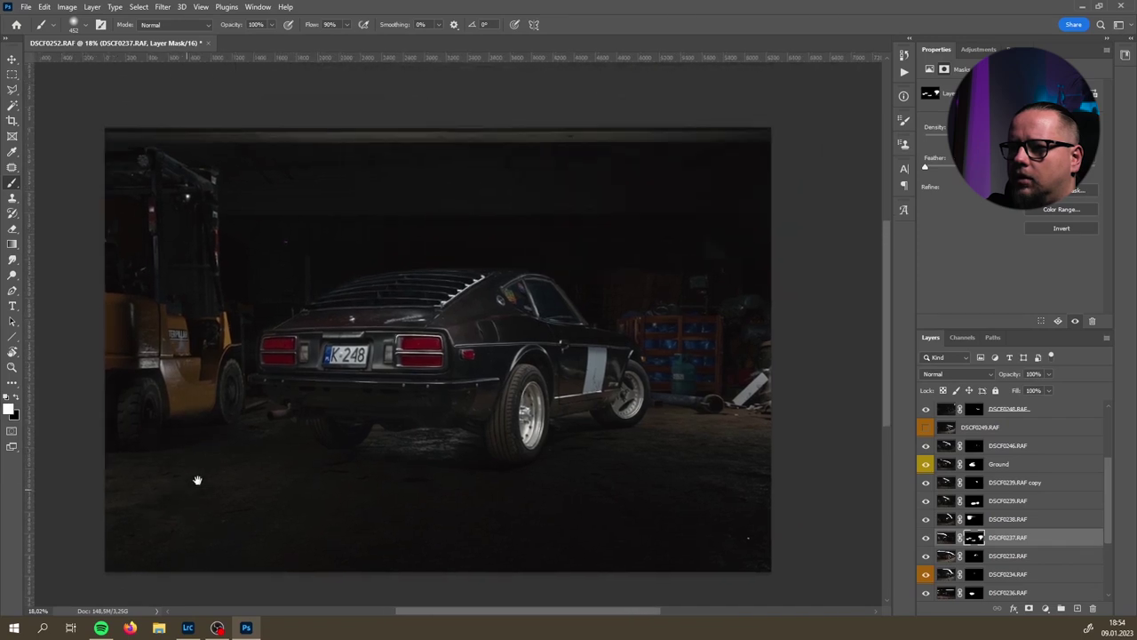
- Undo a stray white floor stroke and paint black on the DSCF0237.RAF mask over the floor behind the left rear tyre
{"action": "scroll", "coordinate": [341, 471], "scroll_direction": "up", "scroll_amount": 3}
{"action": "scroll", "coordinate": [340, 471], "scroll_direction": "up", "scroll_amount": 2}
{"action": "scroll", "coordinate": [338, 469], "scroll_direction": "down", "scroll_amount": 3}
{"action": "scroll", "coordinate": [337, 469], "scroll_direction": "up", "scroll_amount": 2}
{"action": "left_click_drag", "start_coordinate": [366, 450], "coordinate": [406, 451]}
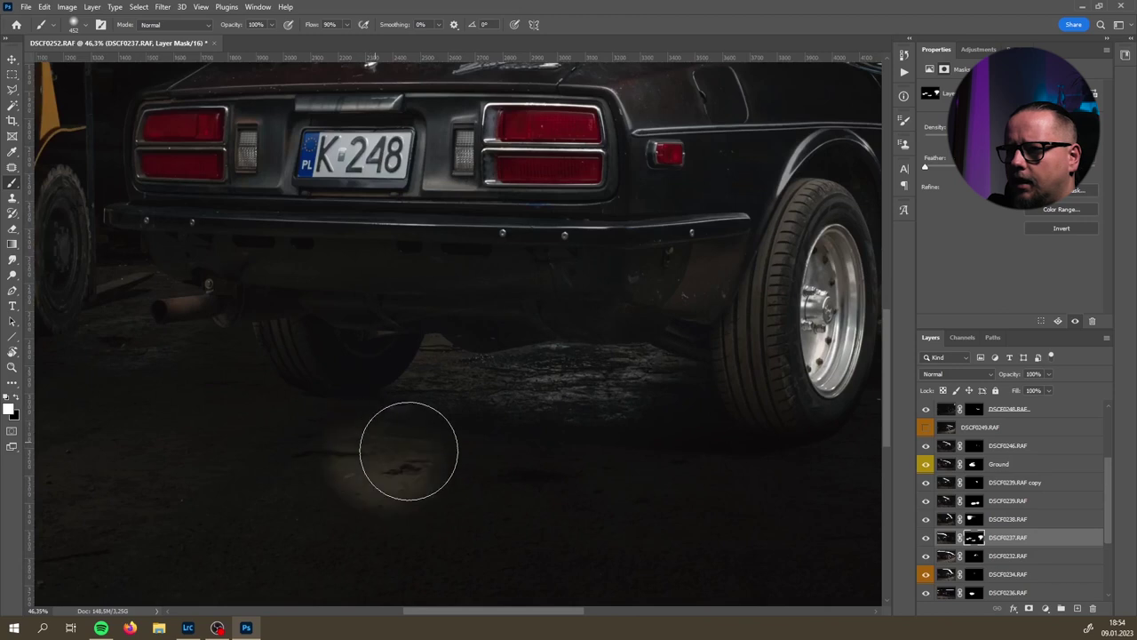
{"action": "key", "text": "ctrl+z"}
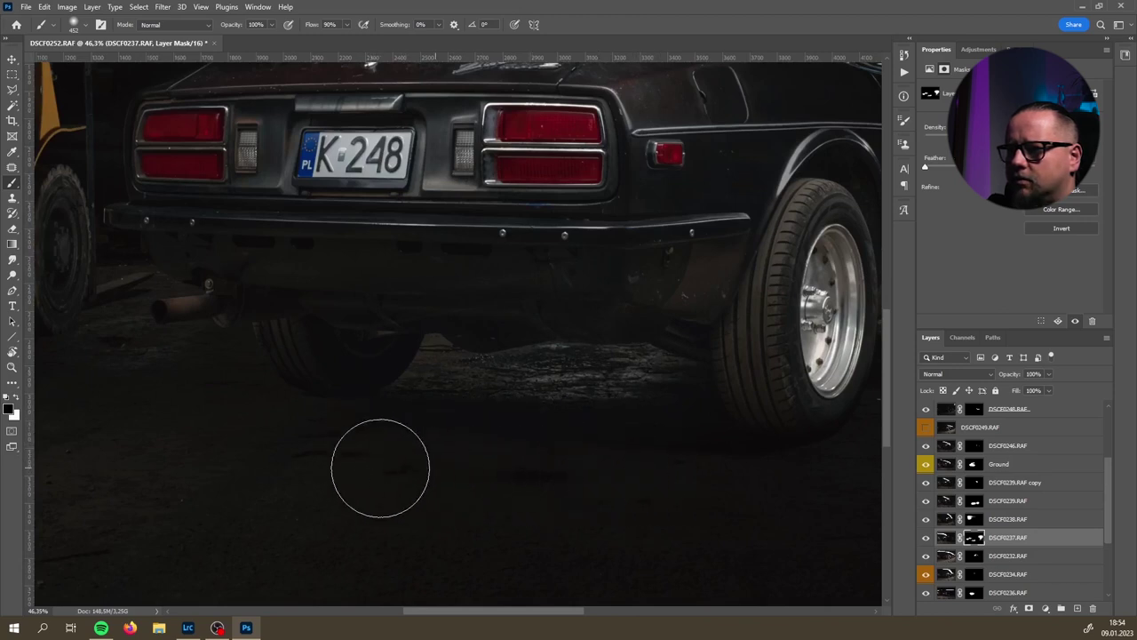
{"action": "left_click_drag", "start_coordinate": [274, 413], "coordinate": [418, 419]}
- Toggle DSCF0245.RAF and DSCF0244.RAF to examine how each one lights the foreground floor
{"action": "scroll", "coordinate": [929, 449], "scroll_direction": "up", "scroll_amount": 3}
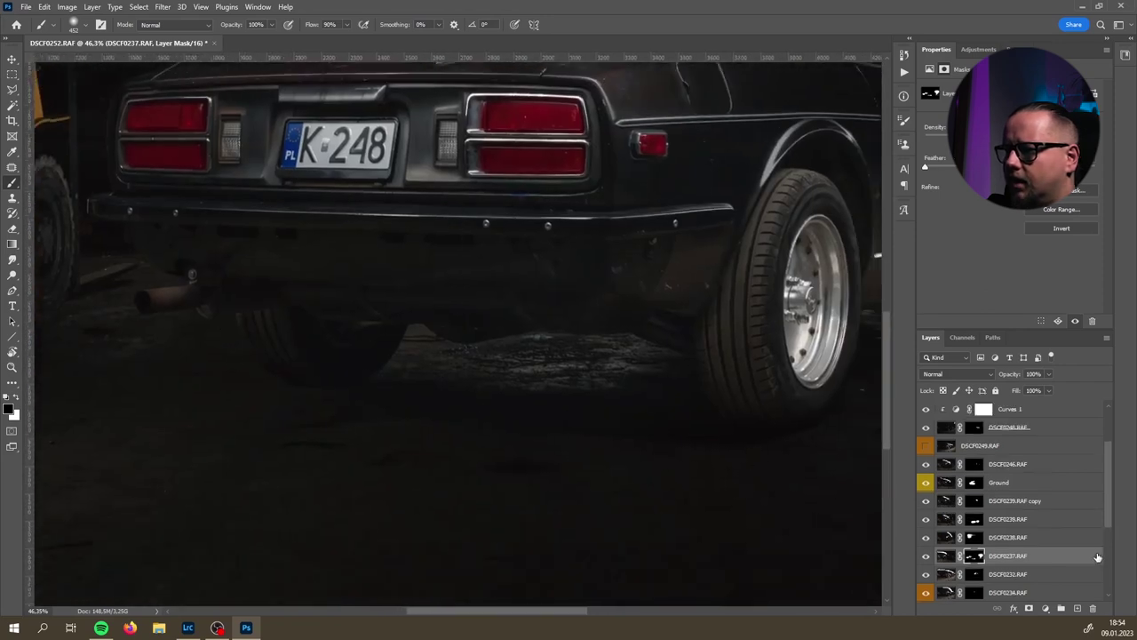
{"action": "left_click", "coordinate": [926, 429]}
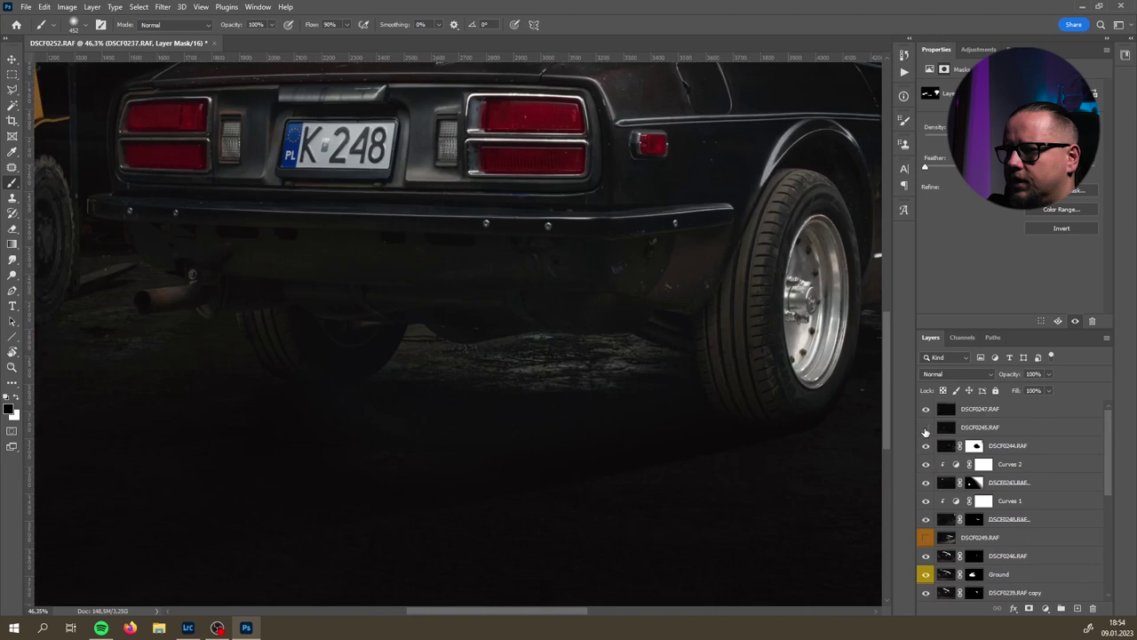
{"action": "left_click", "coordinate": [926, 429]}
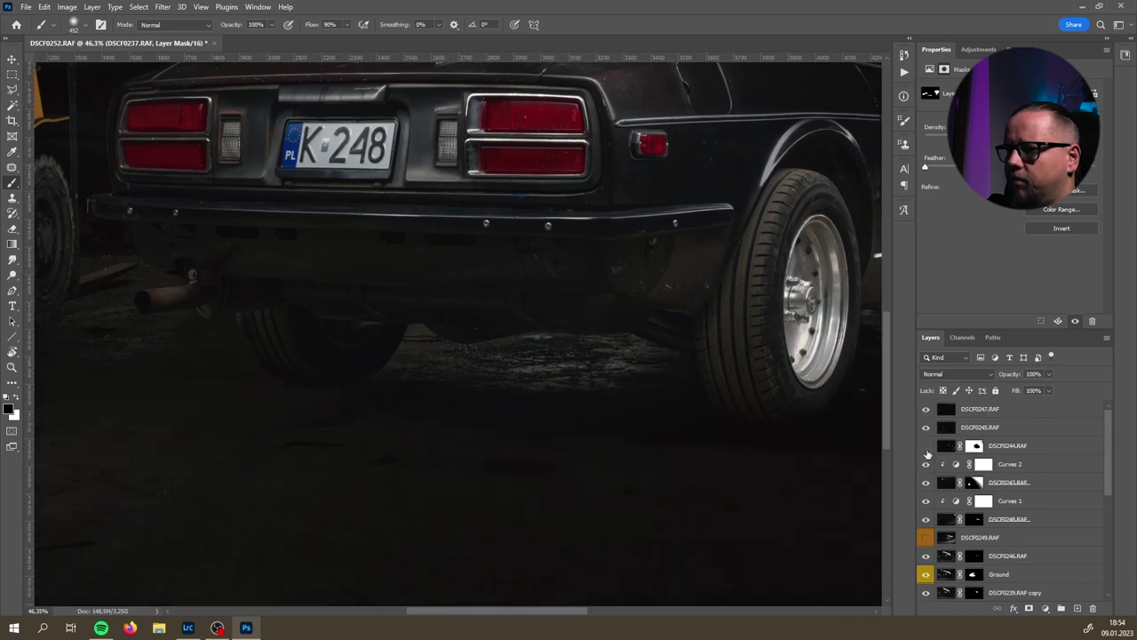
{"action": "scroll", "coordinate": [1062, 506], "scroll_direction": "down", "scroll_amount": 5}
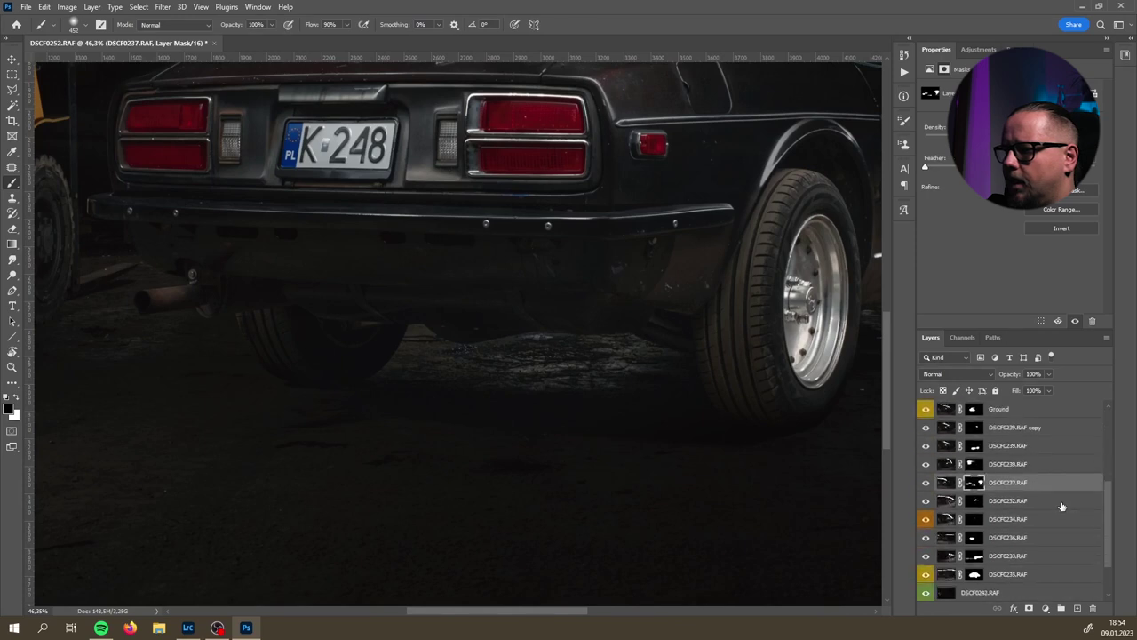
- Rework the DSCF0237.RAF mask over the floor beneath the rear bumper and beside the right rear wheel, undoing the misplaced white stroke
{"action": "left_click_drag", "start_coordinate": [556, 488], "coordinate": [389, 483]}
{"action": "mouse_move", "coordinate": [685, 521]}
{"action": "left_mouse_down"}
{"action": "mouse_move", "coordinate": [675, 452]}
{"action": "mouse_move", "coordinate": [436, 462]}
{"action": "mouse_move", "coordinate": [572, 411]}
{"action": "mouse_move", "coordinate": [574, 465]}
{"action": "mouse_move", "coordinate": [559, 475]}
{"action": "left_mouse_up"}
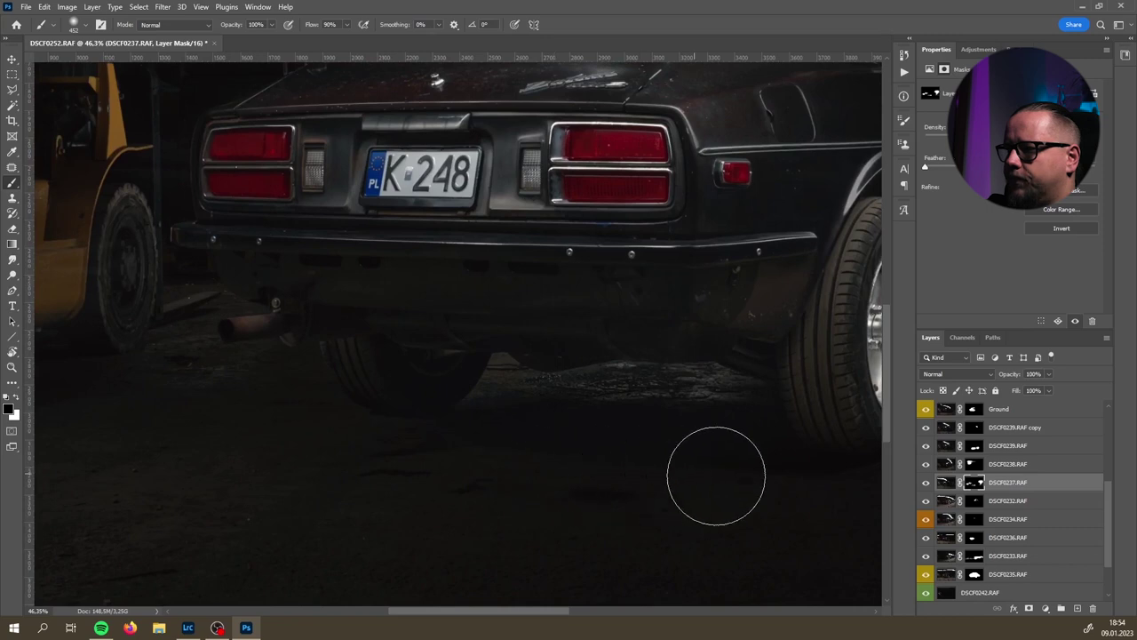
{"action": "mouse_move", "coordinate": [731, 477]}
{"action": "left_mouse_down"}
{"action": "mouse_move", "coordinate": [503, 478]}
{"action": "mouse_move", "coordinate": [502, 532]}
{"action": "left_mouse_up"}
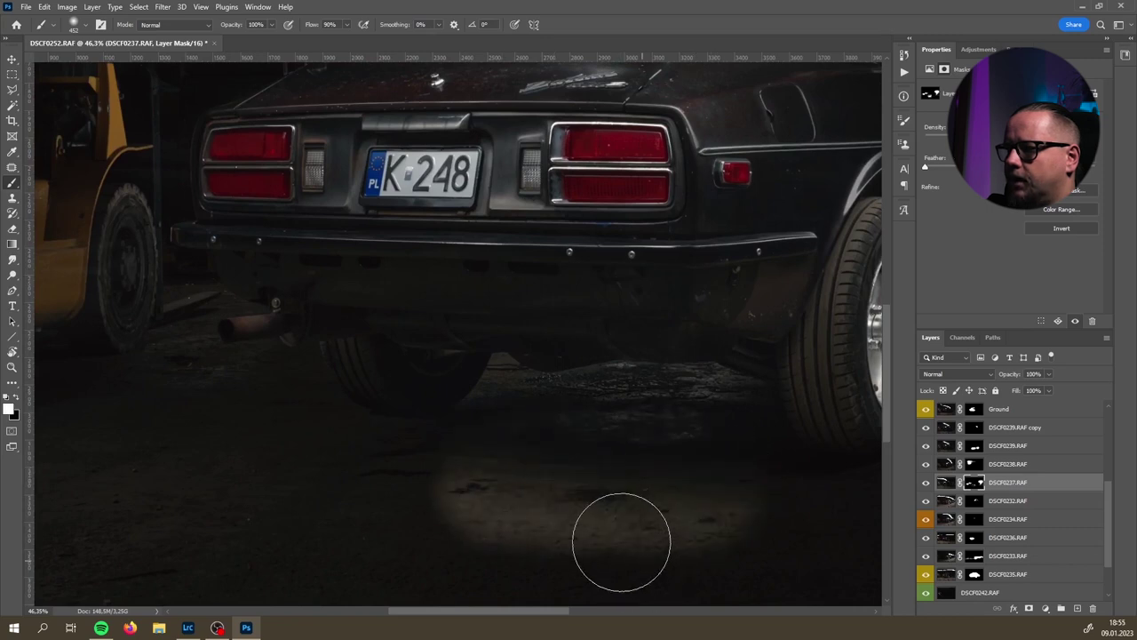
{"action": "key", "text": "ctrl+z"}
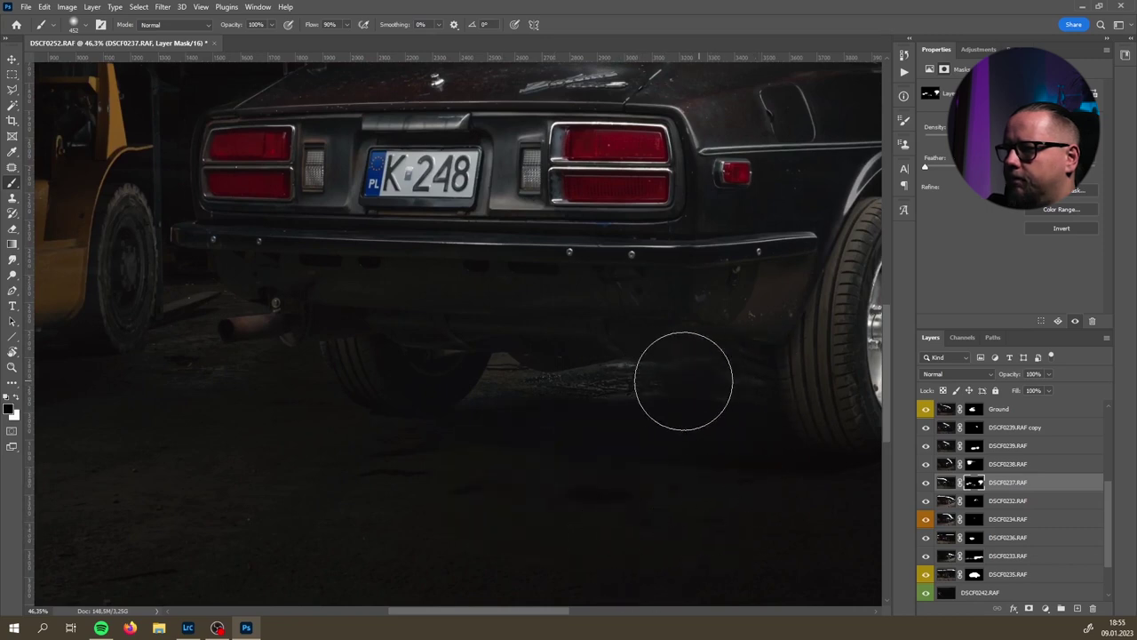
{"action": "mouse_move", "coordinate": [646, 381]}
{"action": "left_mouse_down"}
{"action": "mouse_move", "coordinate": [691, 385]}
{"action": "mouse_move", "coordinate": [479, 384]}
{"action": "mouse_move", "coordinate": [669, 402]}
{"action": "mouse_move", "coordinate": [714, 417]}
{"action": "mouse_move", "coordinate": [724, 444]}
{"action": "left_mouse_up"}
{"action": "left_click_drag", "start_coordinate": [643, 438], "coordinate": [499, 351]}
{"action": "scroll", "coordinate": [434, 409], "scroll_direction": "down", "scroll_amount": 5}
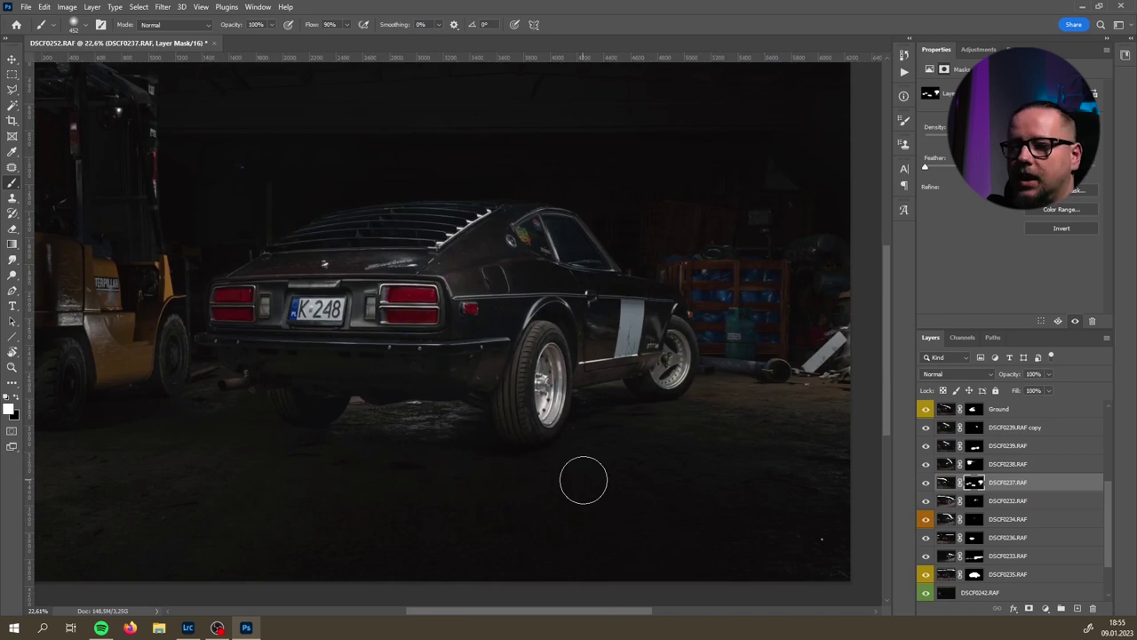
{"action": "scroll", "coordinate": [586, 472], "scroll_direction": "down", "scroll_amount": 1}
{"action": "left_click_drag", "start_coordinate": [604, 470], "coordinate": [567, 454]}
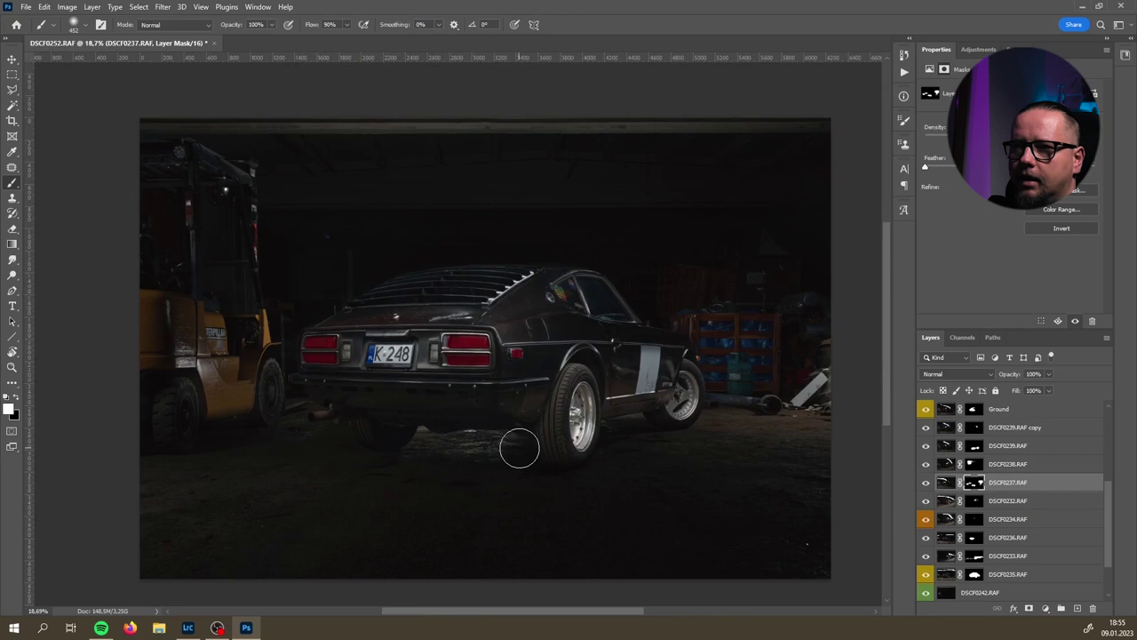
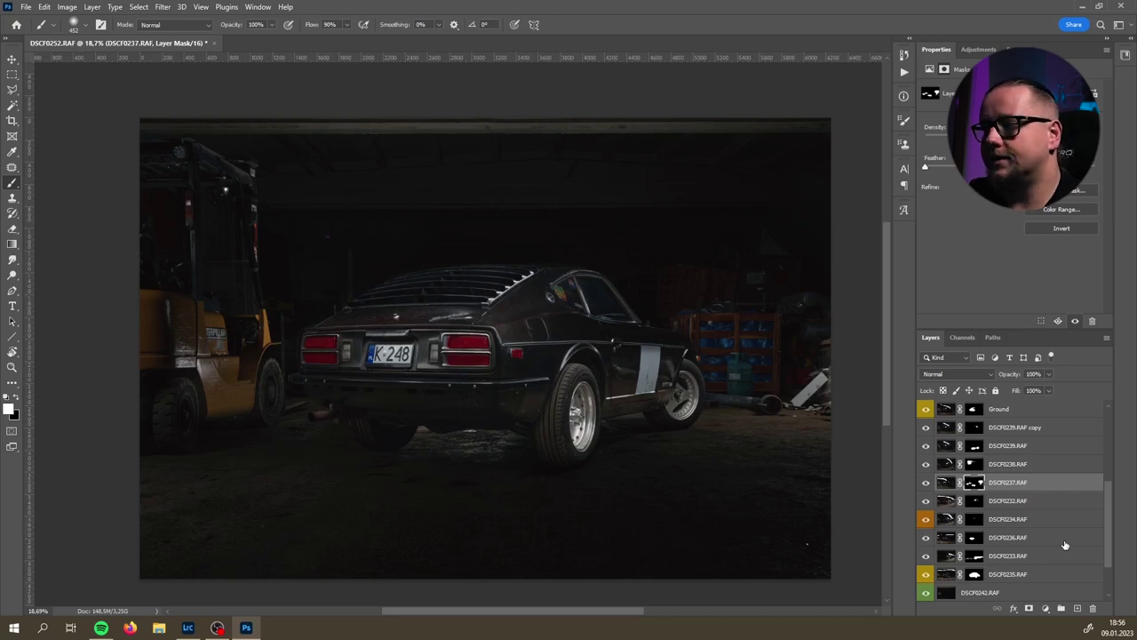
- Move the DSCF0250.RAF, DSCF0251.RAF and DSCF0252.RAF taillight layers together to the top of the layer stack
{"action": "scroll", "coordinate": [1065, 544], "scroll_direction": "down", "scroll_amount": 3}
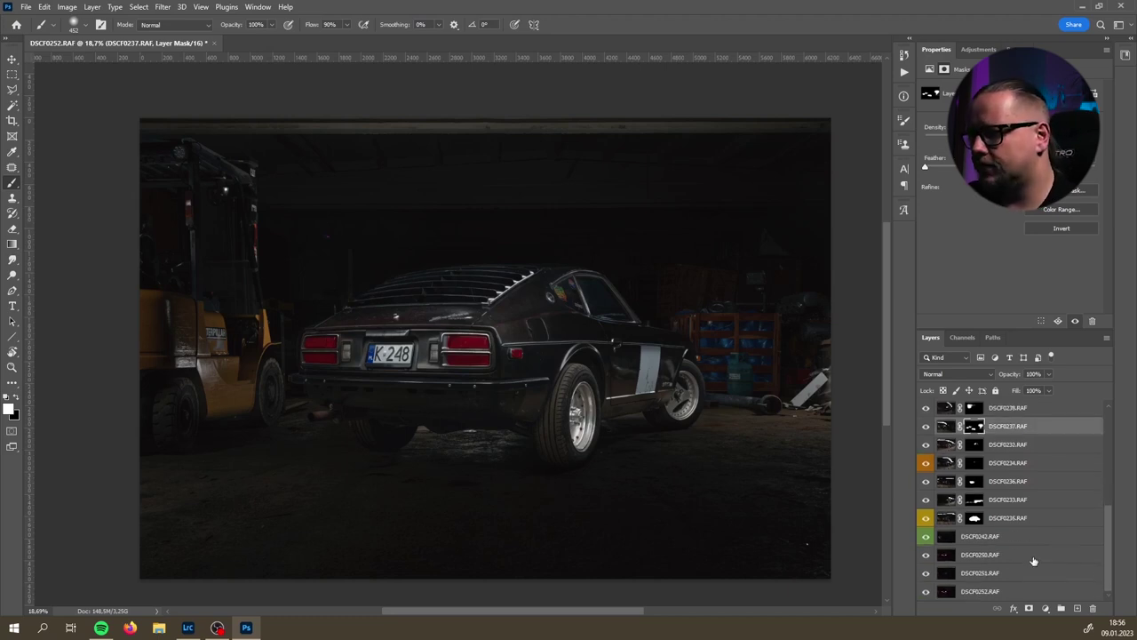
{"action": "left_click", "coordinate": [991, 558]}
{"action": "left_click", "coordinate": [987, 582]}
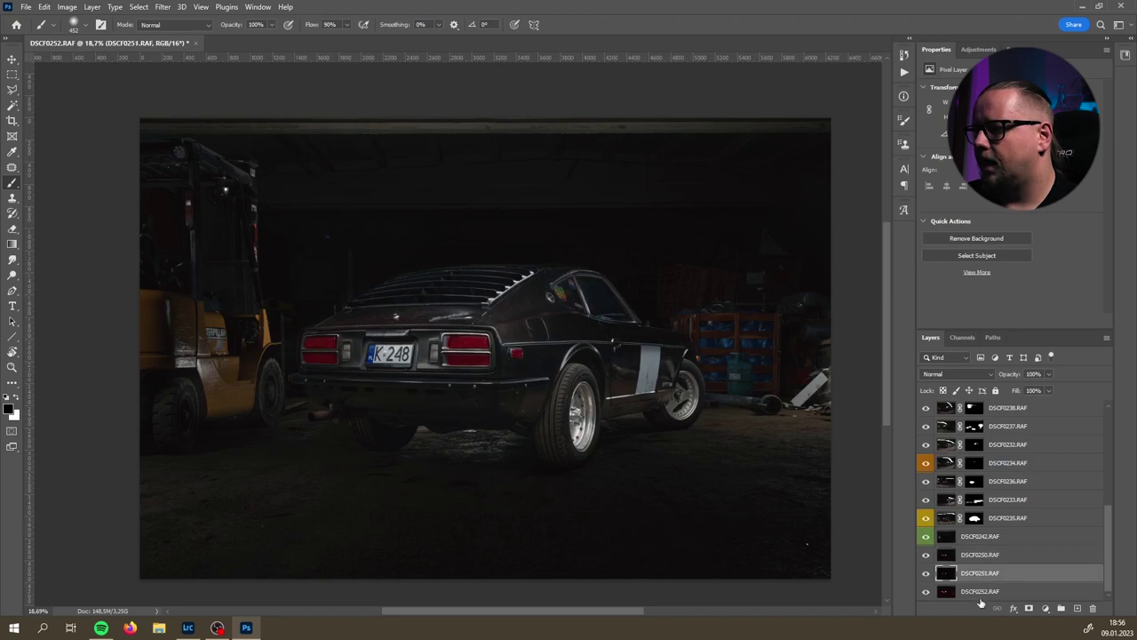
{"action": "left_click", "coordinate": [981, 595]}
{"action": "left_click", "coordinate": [995, 560]}
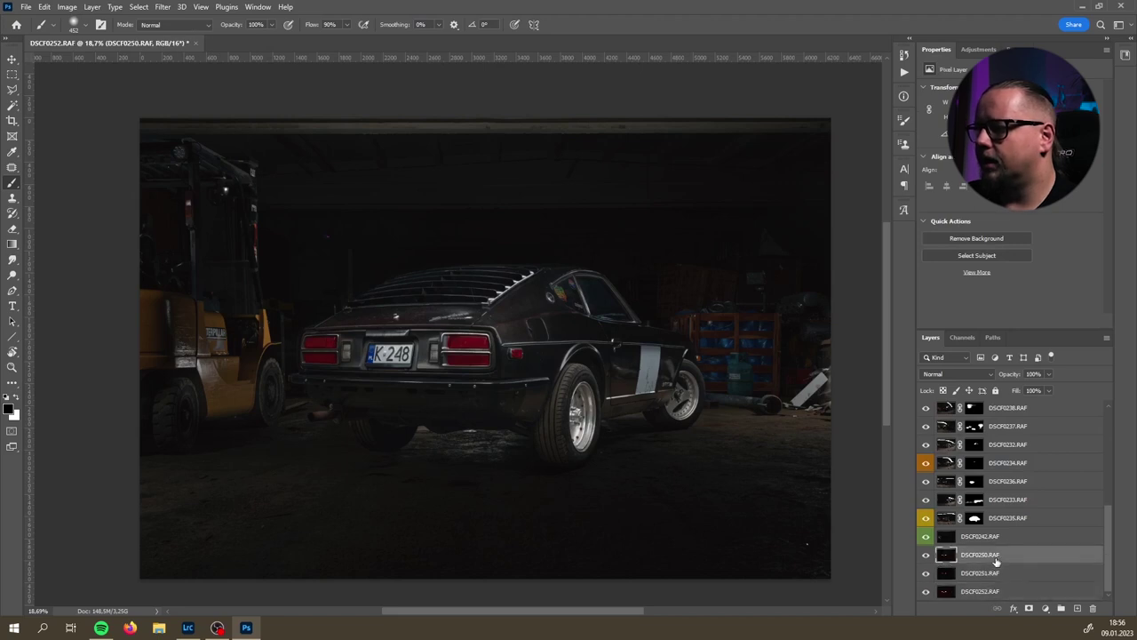
{"action": "left_click", "coordinate": [990, 592], "text": "shift"}
{"action": "left_click_drag", "start_coordinate": [999, 559], "coordinate": [1017, 404]}
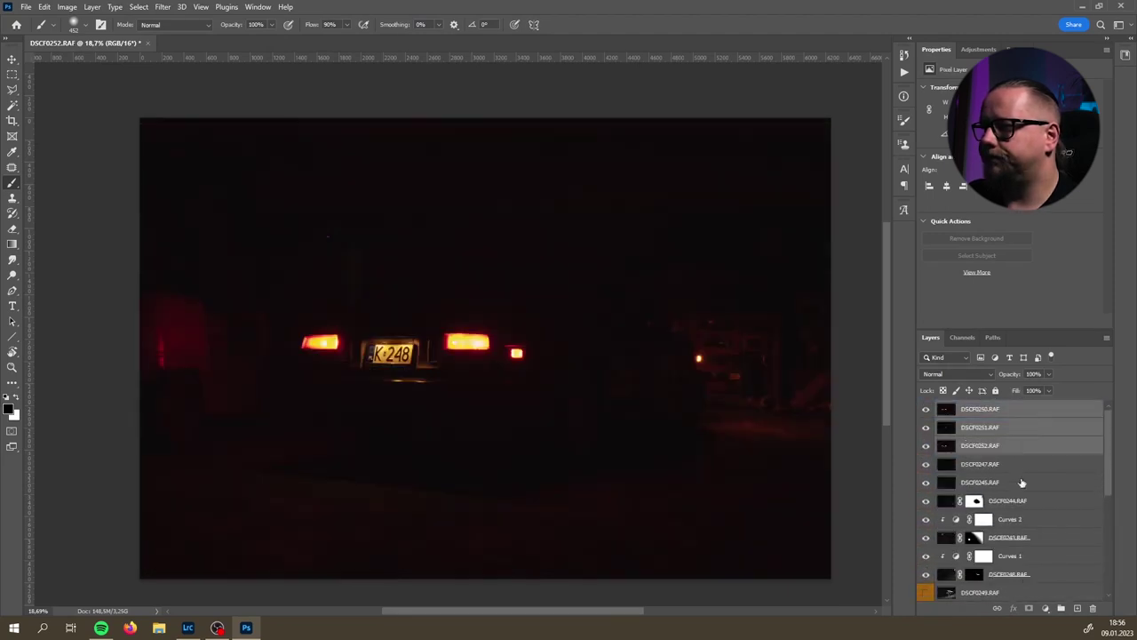
- Hide DSCF0250.RAF, DSCF0251.RAF and DSCF0252.RAF one after another to compare their taillight exposures
{"action": "left_click", "coordinate": [927, 410]}
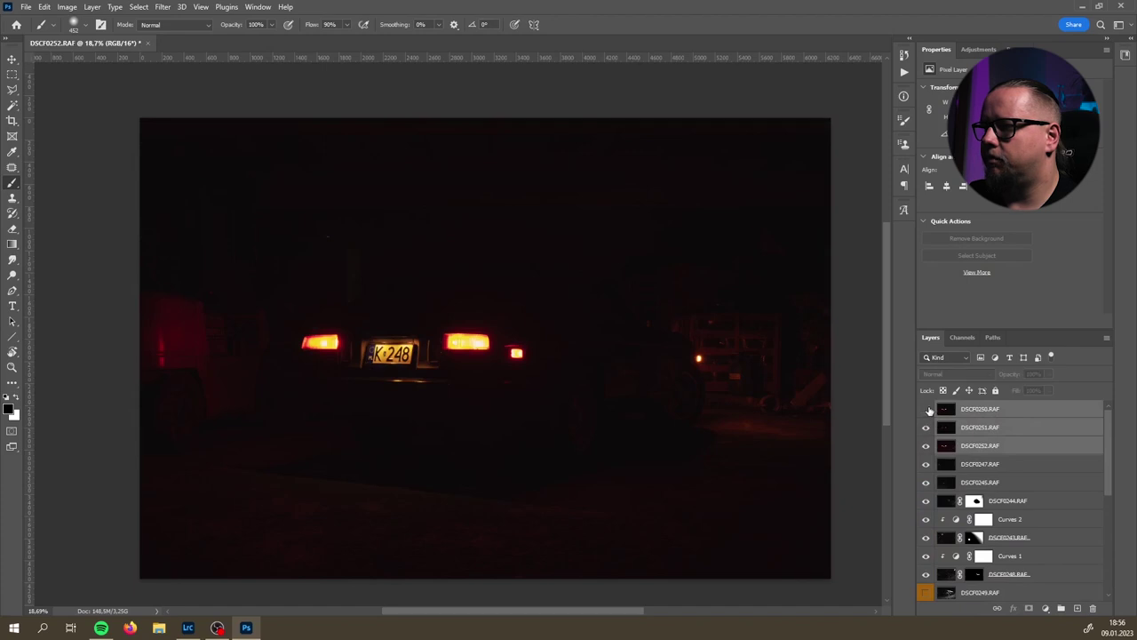
{"action": "left_click", "coordinate": [927, 433]}
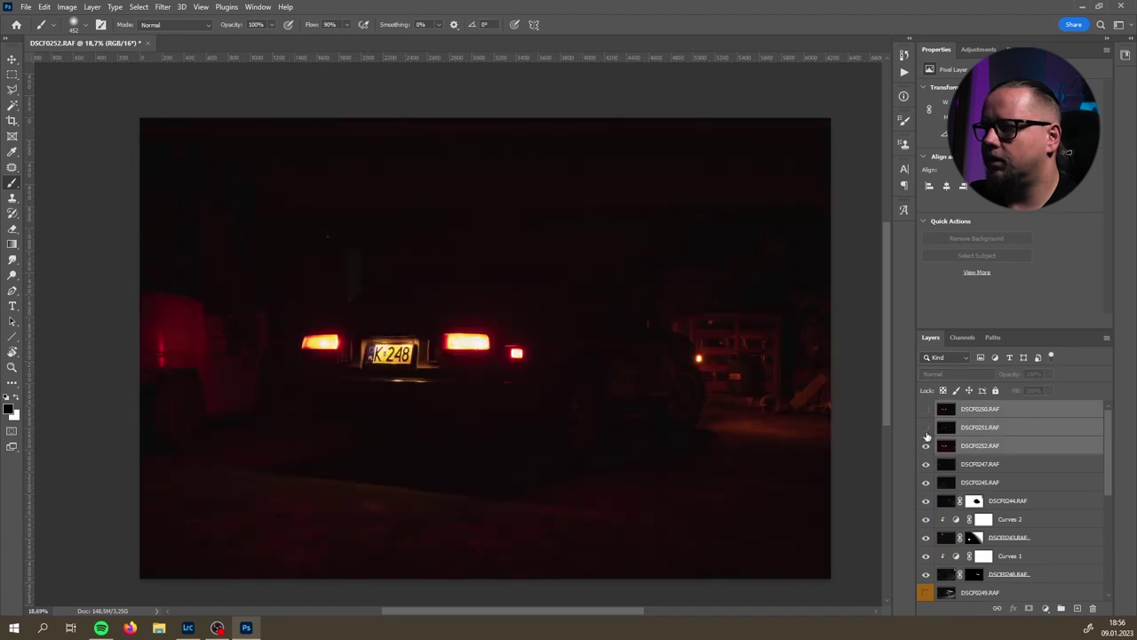
{"action": "left_click", "coordinate": [926, 430]}
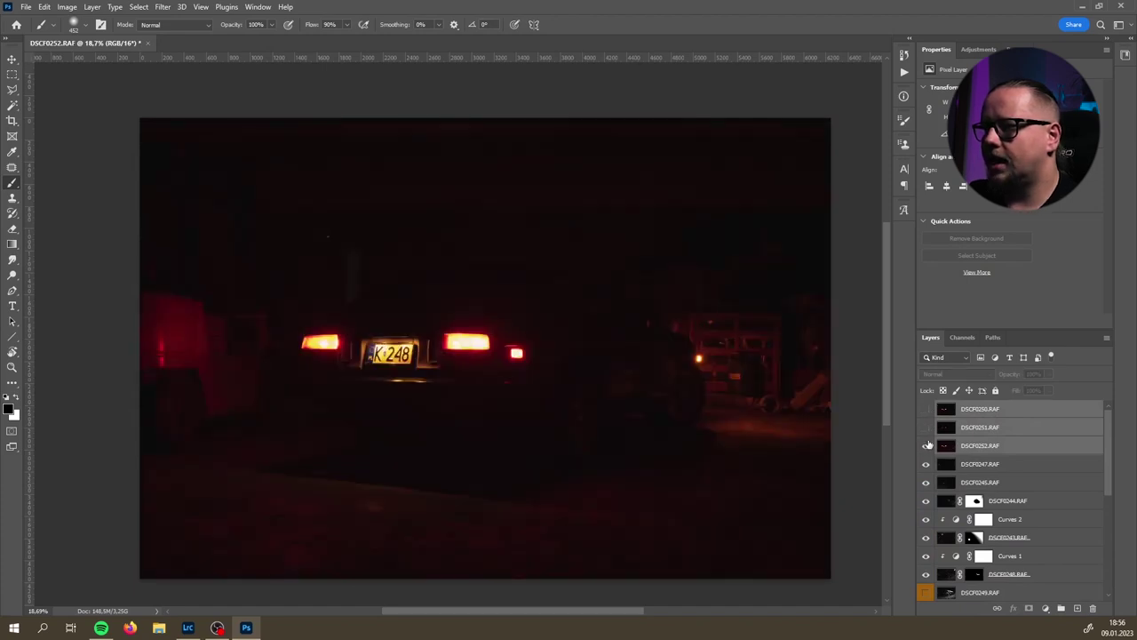
{"action": "left_click", "coordinate": [982, 450]}
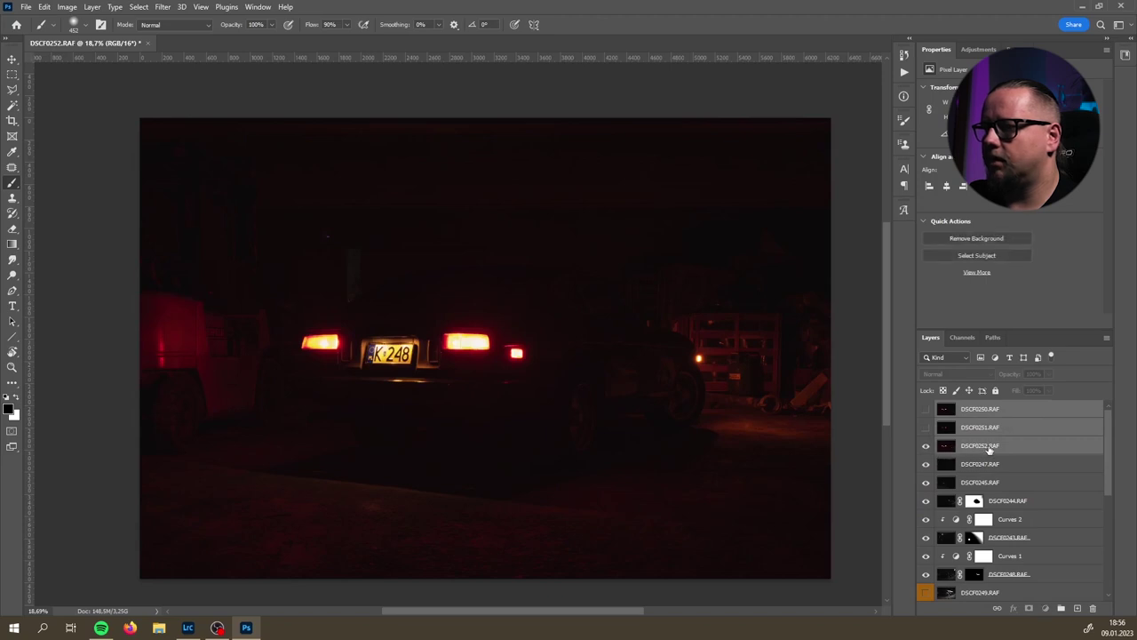
{"action": "left_click", "coordinate": [926, 447]}
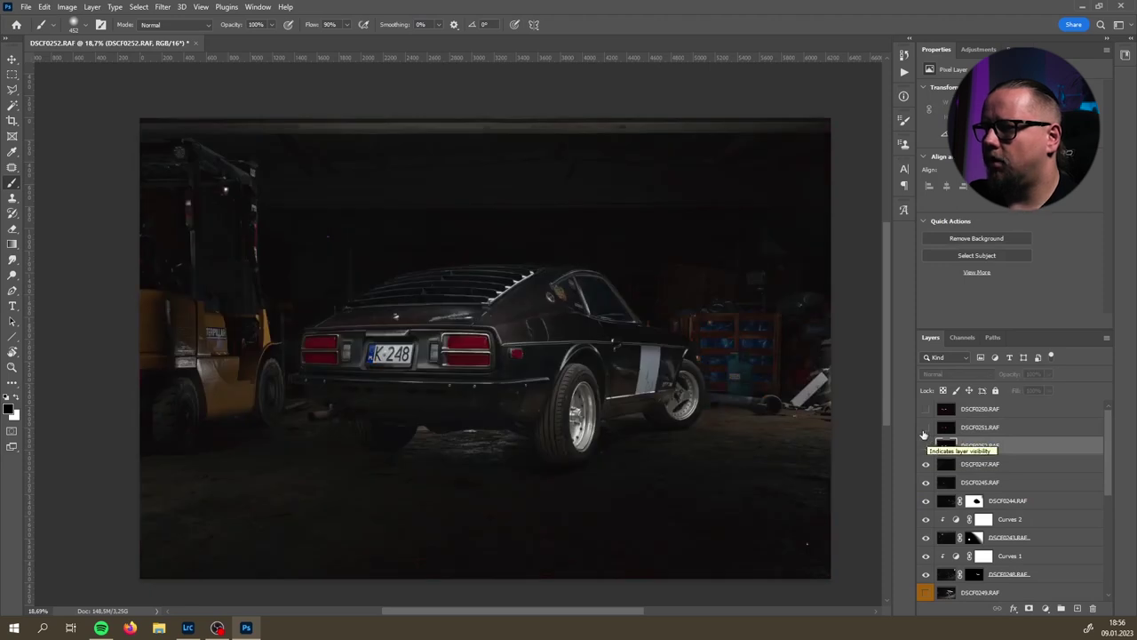
- Show DSCF0251.RAF and DSCF0250.RAF and inspect the lit rear lights and number plate up close
{"action": "left_click", "coordinate": [925, 429]}
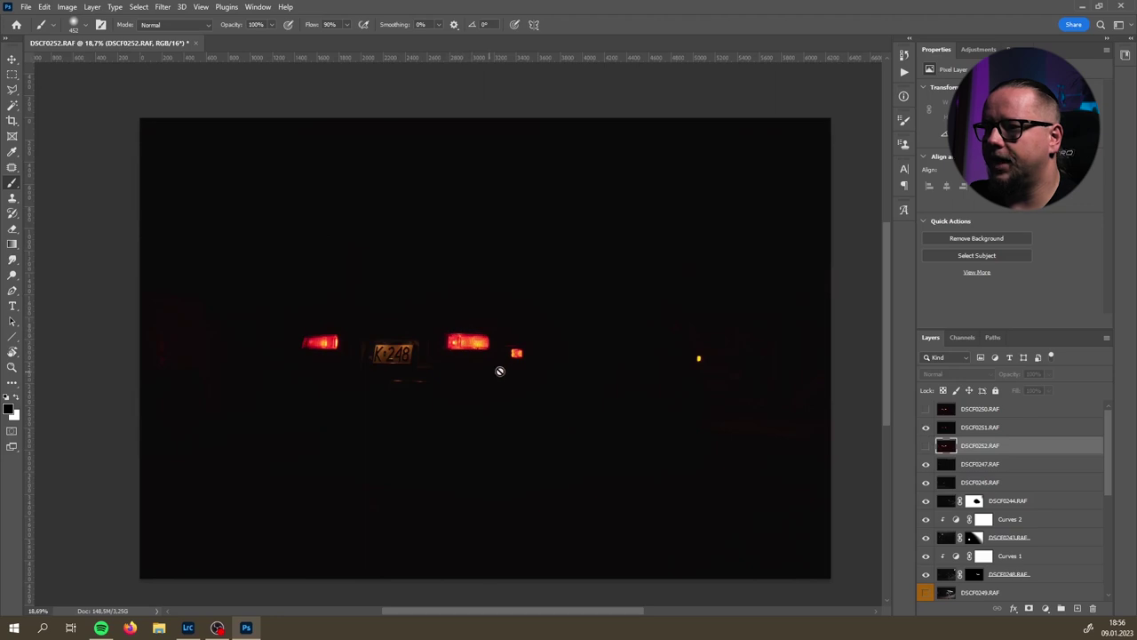
{"action": "left_click", "coordinate": [925, 410]}
{"action": "scroll", "coordinate": [445, 347], "scroll_direction": "up", "scroll_amount": 5}
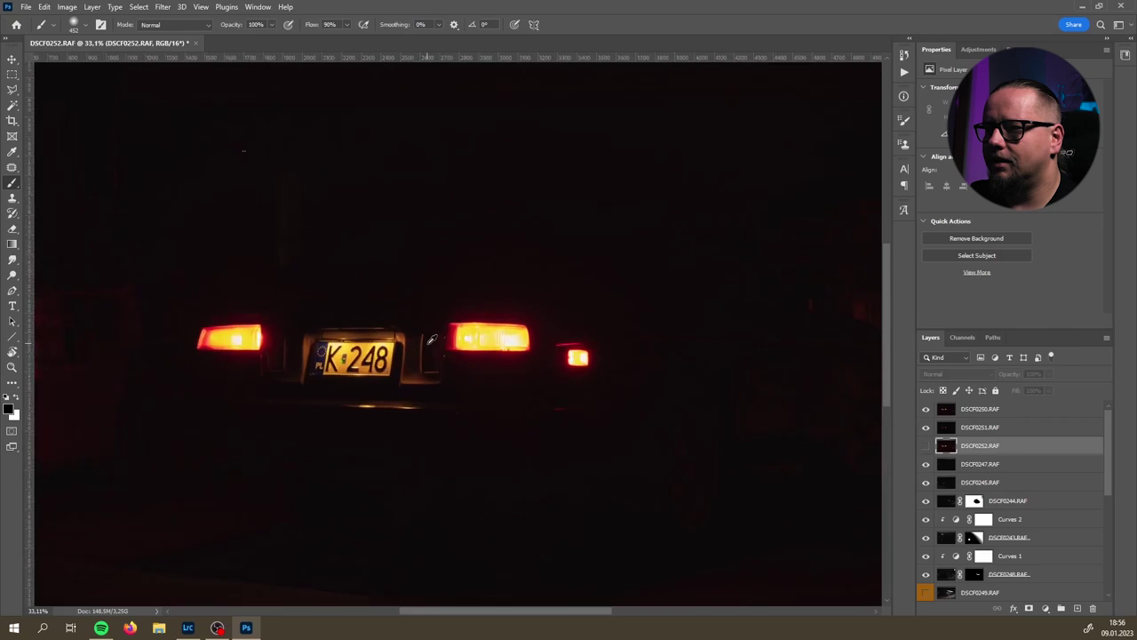
{"action": "left_click_drag", "start_coordinate": [403, 355], "coordinate": [629, 353]}
{"action": "scroll", "coordinate": [629, 353], "scroll_direction": "down", "scroll_amount": 5}
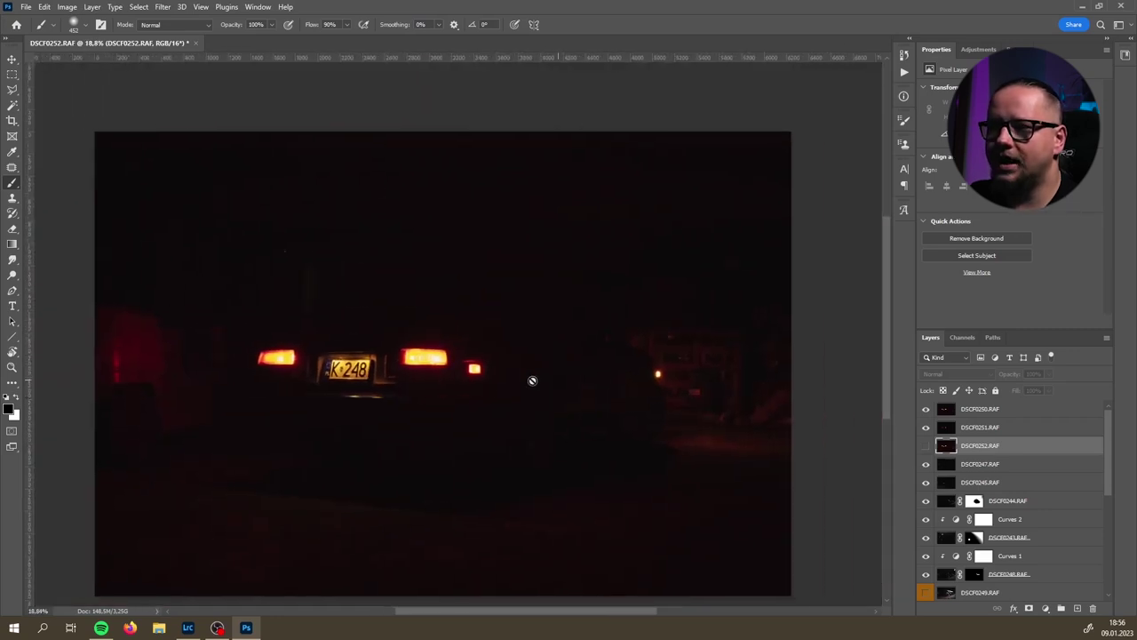
{"action": "scroll", "coordinate": [418, 388], "scroll_direction": "left", "scroll_amount": 2}
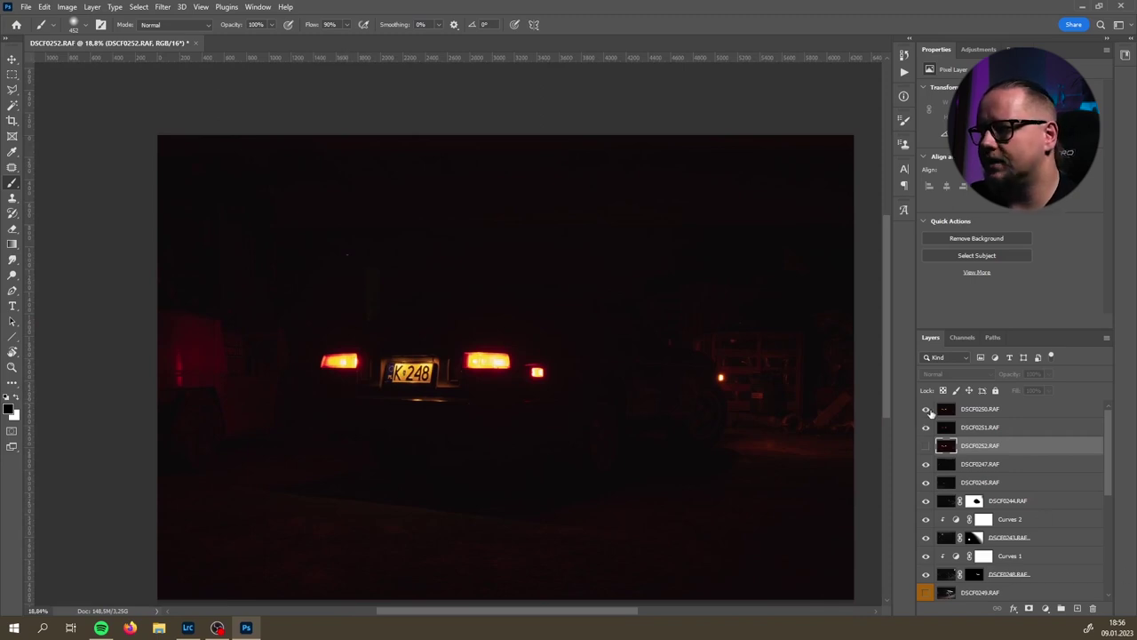
- Hide DSCF0250.RAF and set the DSCF0251.RAF layer's blend mode to Lighten
{"action": "left_click", "coordinate": [927, 411]}
{"action": "left_click", "coordinate": [983, 432]}
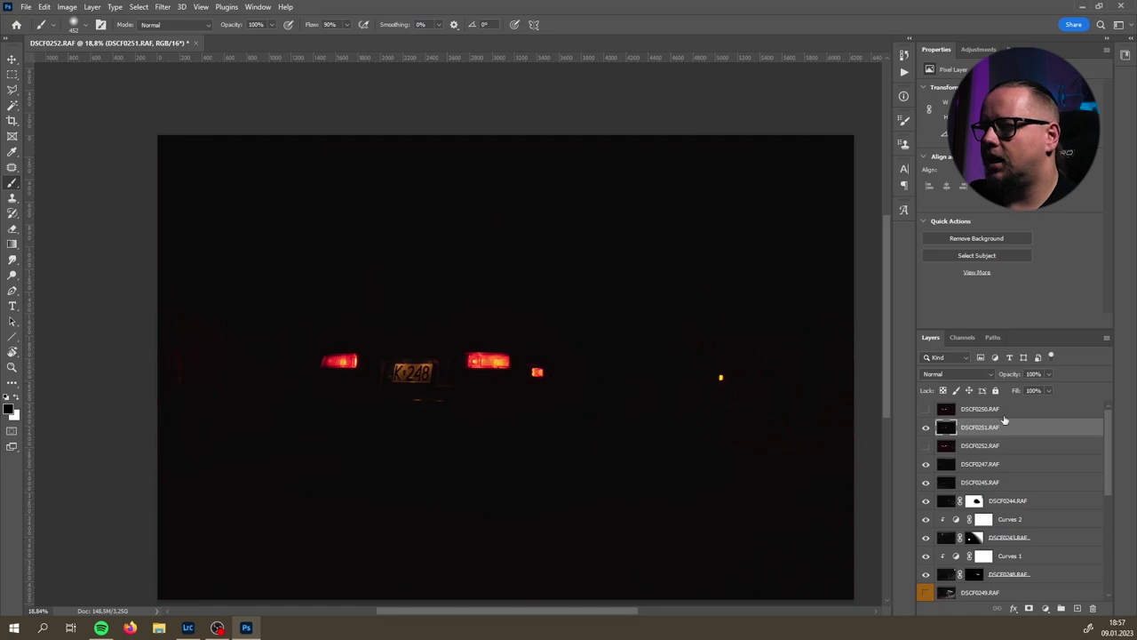
{"action": "left_click", "coordinate": [971, 376]}
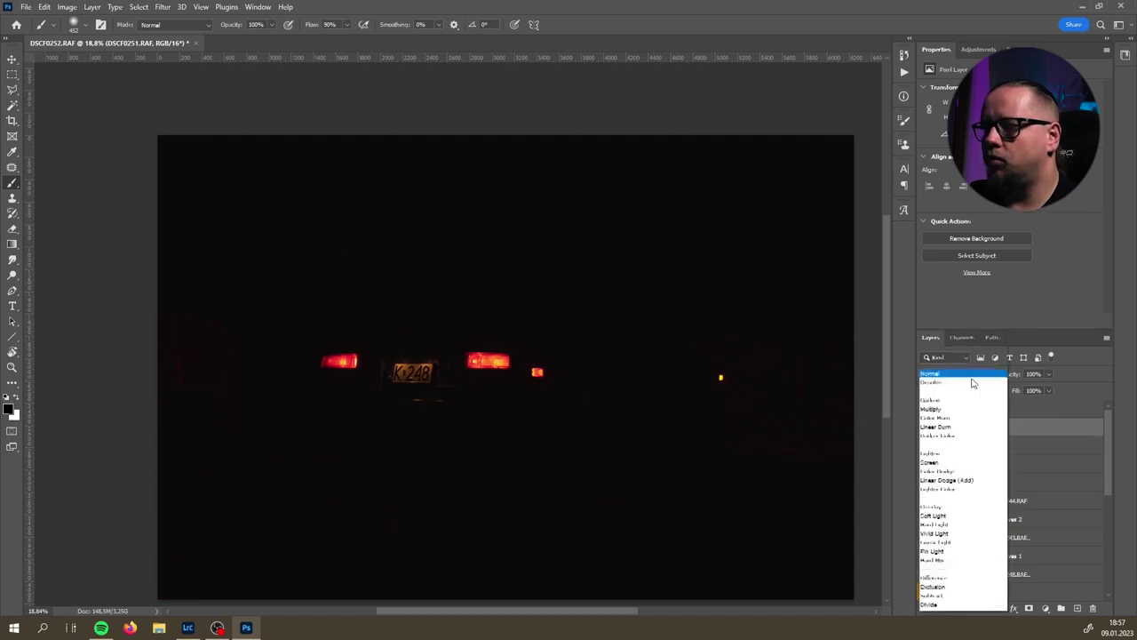
{"action": "left_click", "coordinate": [948, 409]}
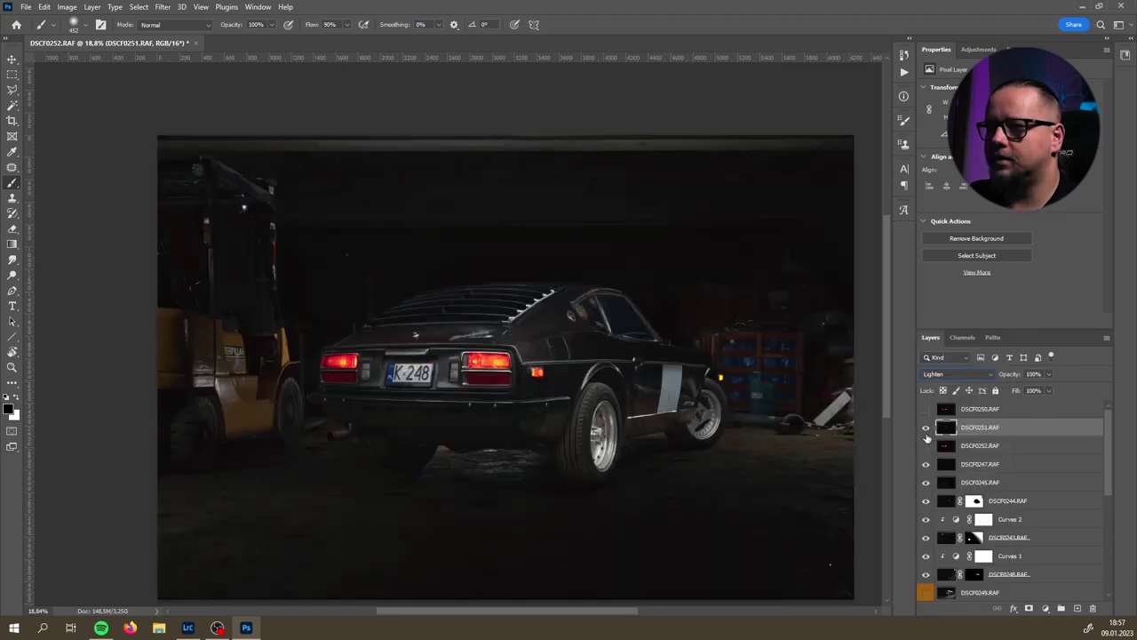
- Toggle DSCF0251.RAF repeatedly to examine how it lights the car's taillights and side markers
{"action": "left_click", "coordinate": [925, 428]}
{"action": "left_click", "coordinate": [926, 428]}
{"action": "left_click", "coordinate": [925, 428]}
{"action": "left_click", "coordinate": [926, 428]}
{"action": "left_click", "coordinate": [926, 429]}
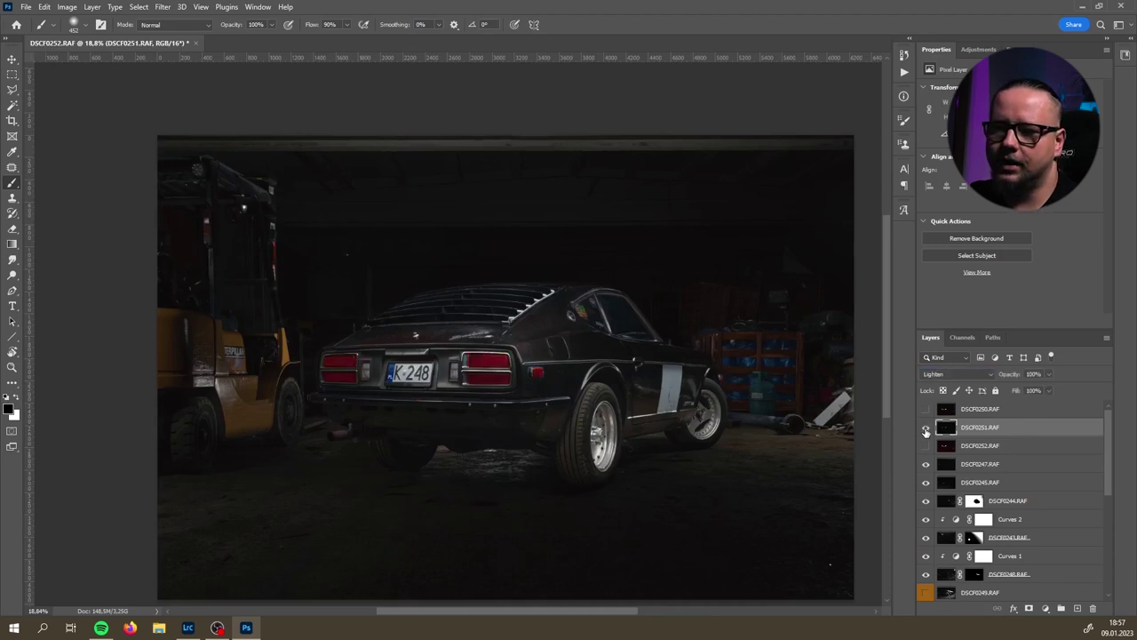
{"action": "left_click", "coordinate": [926, 428]}
{"action": "left_click", "coordinate": [926, 428]}
{"action": "left_click", "coordinate": [925, 428]}
{"action": "left_click_drag", "start_coordinate": [642, 448], "coordinate": [596, 420]}
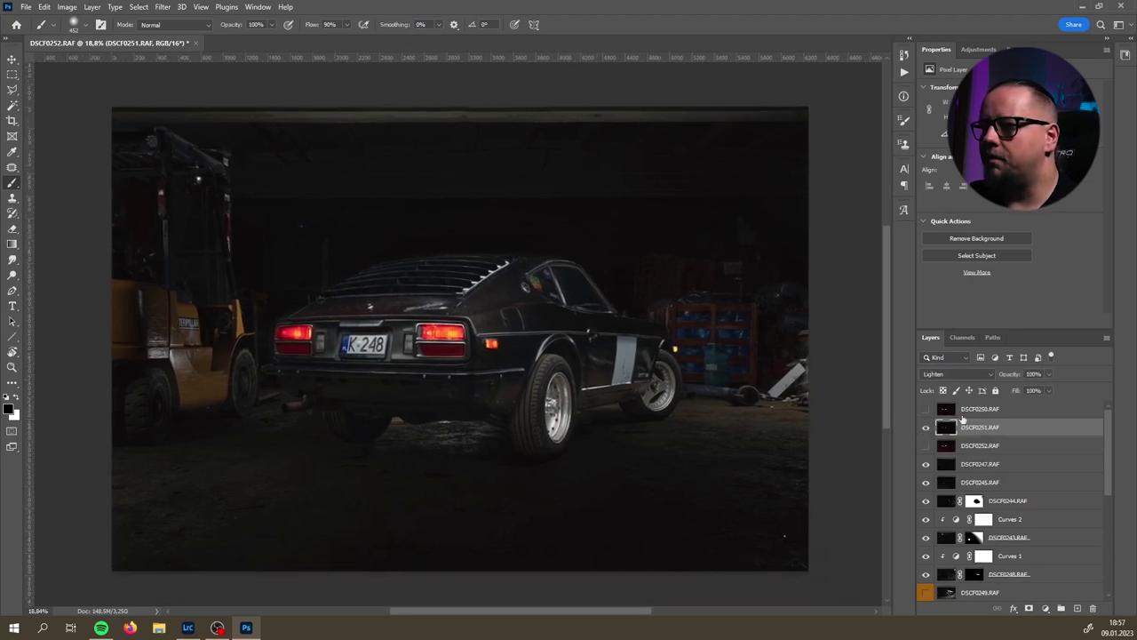
- Show the DSCF0250.RAF layer and set its blend mode to Lighten
{"action": "left_click", "coordinate": [977, 412]}
{"action": "left_click", "coordinate": [925, 409]}
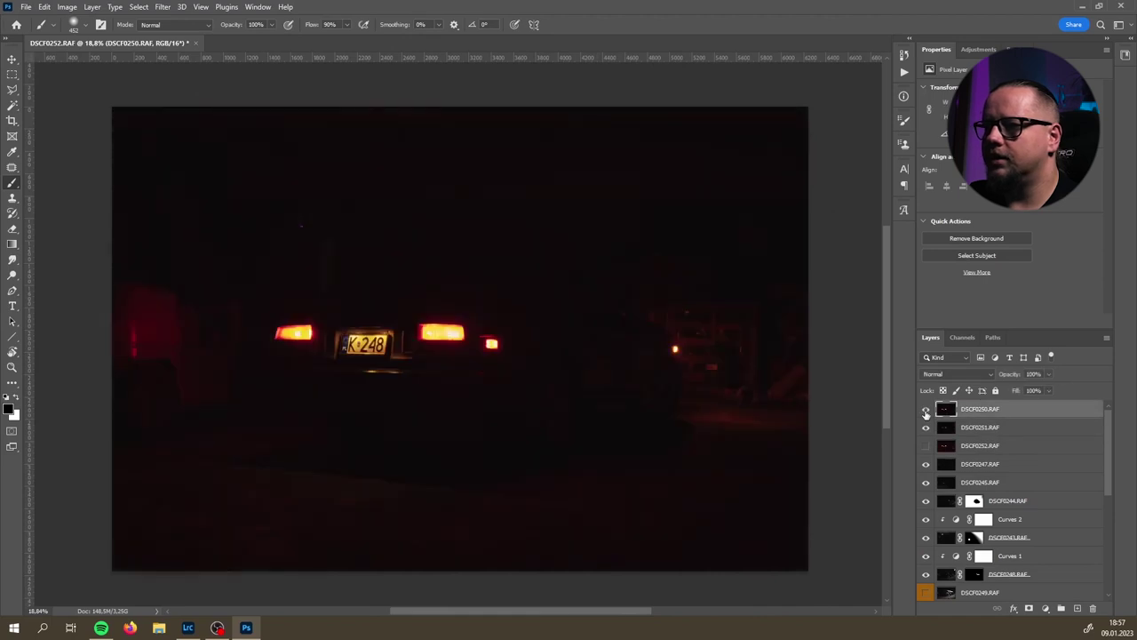
{"action": "left_click", "coordinate": [983, 374]}
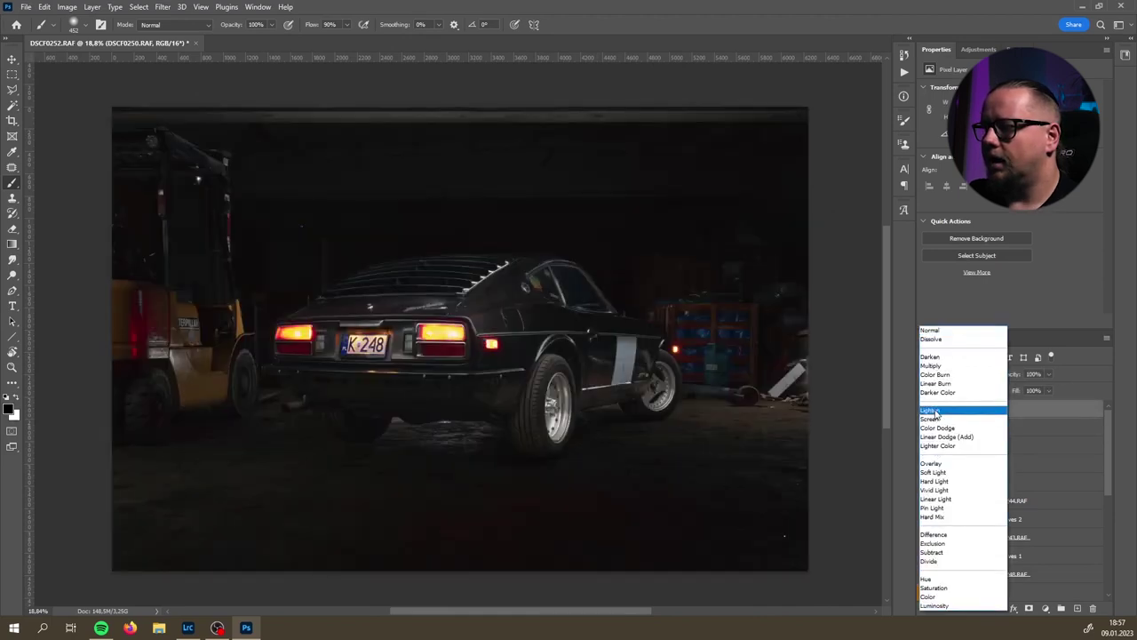
{"action": "left_click", "coordinate": [930, 418]}
- Toggle DSCF0250.RAF to examine its red glow on the floor, forklift and rear lights
{"action": "left_click", "coordinate": [926, 409]}
{"action": "left_click", "coordinate": [926, 409]}
{"action": "left_click", "coordinate": [926, 409]}
{"action": "left_click", "coordinate": [927, 408]}
{"action": "left_click", "coordinate": [927, 409]}
{"action": "left_click", "coordinate": [927, 409]}
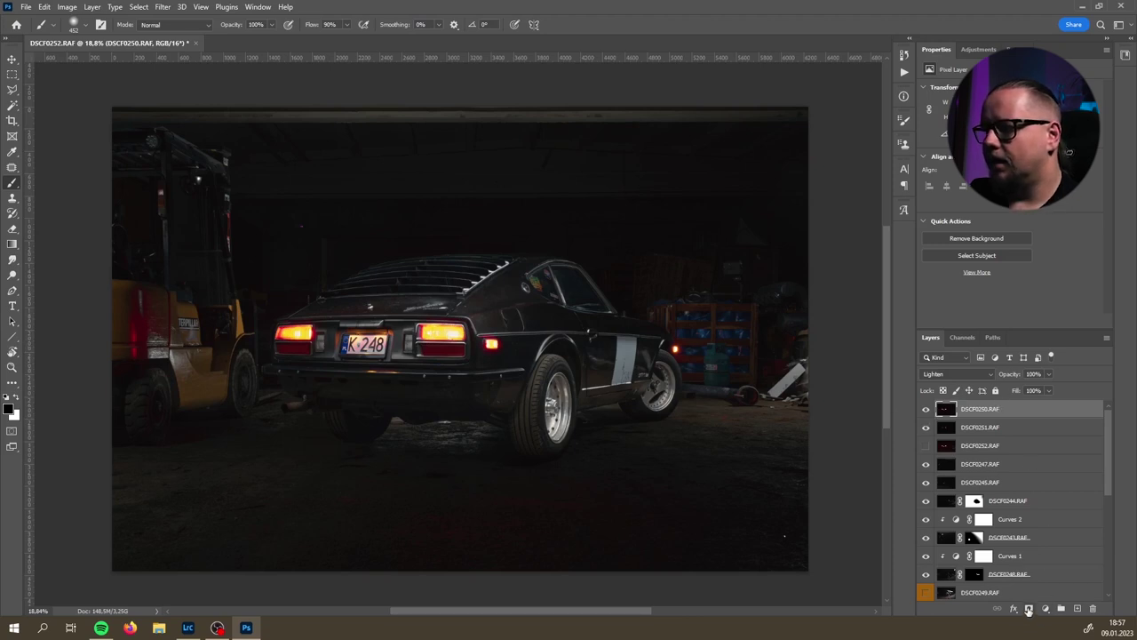
- Add a black mask to DSCF0250.RAF and paint white over the foreground floor with a larger brush
{"action": "left_click", "coordinate": [1028, 608]}
{"action": "key", "text": "ctrl+i"}
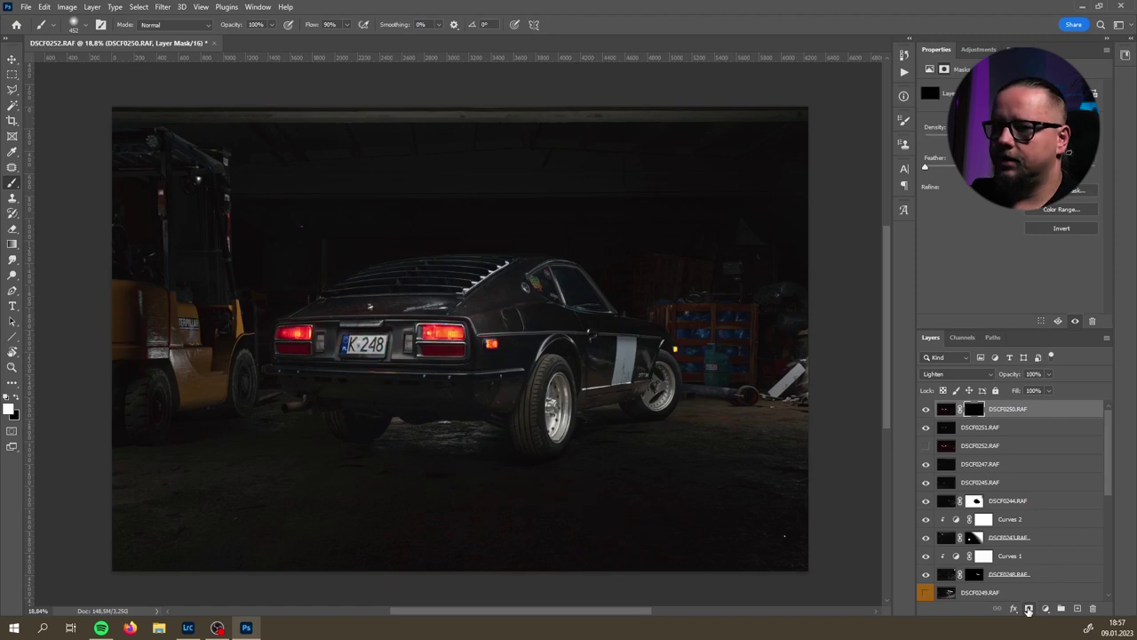
{"action": "mouse_move", "coordinate": [576, 523]}
{"action": "left_mouse_down"}
{"action": "mouse_move", "coordinate": [620, 541]}
{"action": "mouse_move", "coordinate": [432, 539]}
{"action": "mouse_move", "coordinate": [687, 551]}
{"action": "mouse_move", "coordinate": [772, 524]}
{"action": "mouse_move", "coordinate": [544, 515]}
{"action": "mouse_move", "coordinate": [427, 525]}
{"action": "mouse_move", "coordinate": [325, 569]}
{"action": "mouse_move", "coordinate": [438, 537]}
{"action": "mouse_move", "coordinate": [645, 551]}
{"action": "left_mouse_up"}
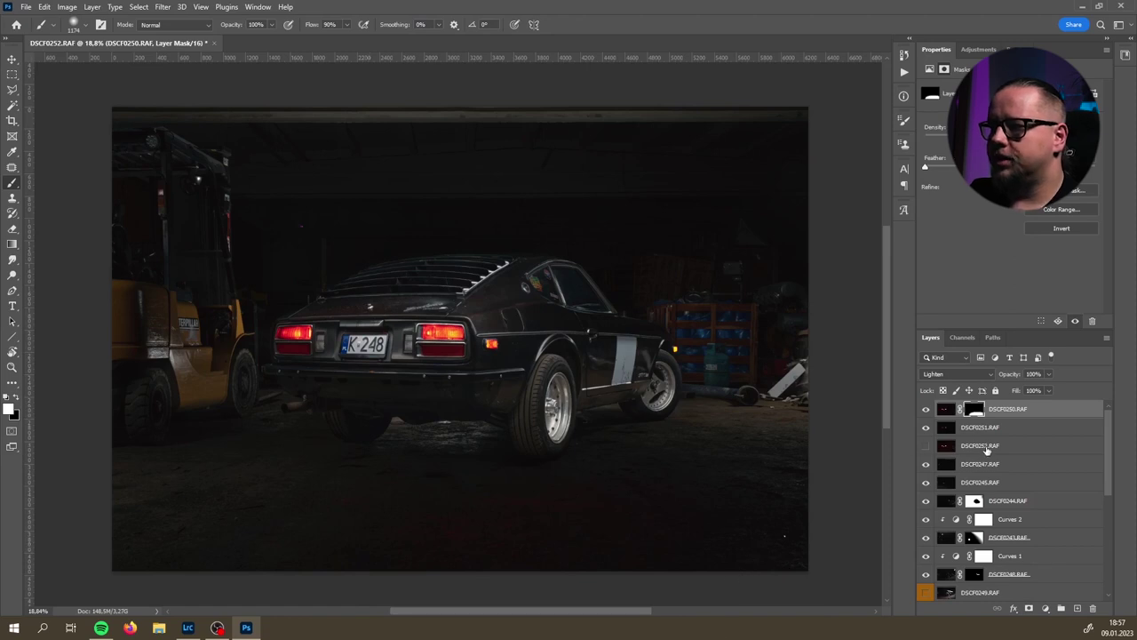
- Move DSCF0252.RAF above DSCF0250.RAF, show it and set its blend mode to Lighten
{"action": "left_click_drag", "start_coordinate": [993, 453], "coordinate": [998, 408]}
{"action": "left_click", "coordinate": [925, 409]}
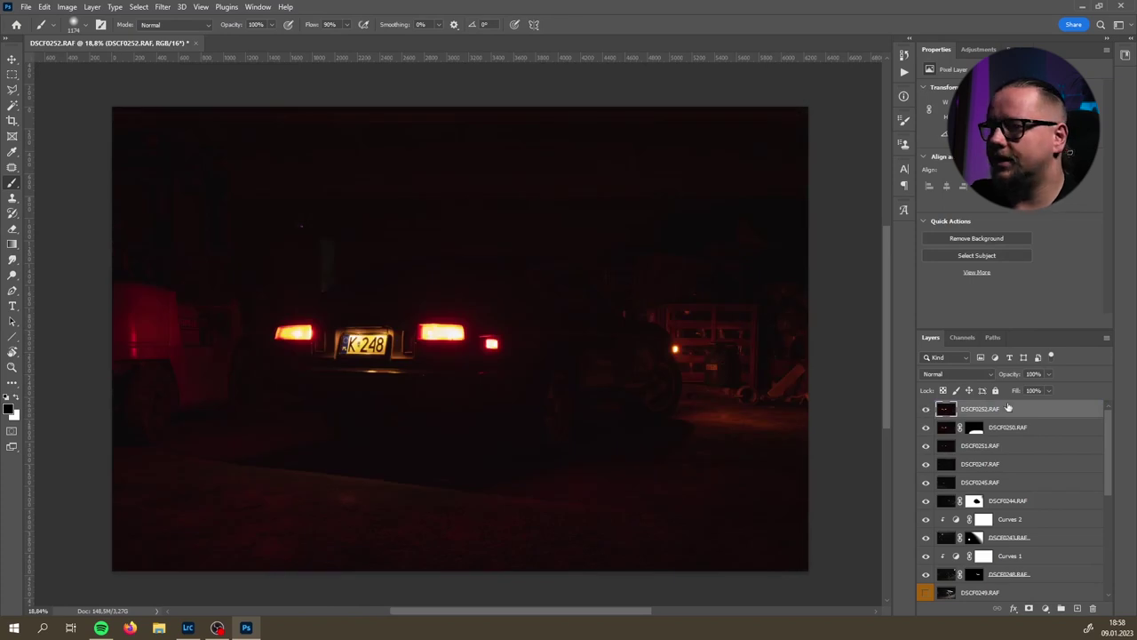
{"action": "left_click", "coordinate": [969, 374]}
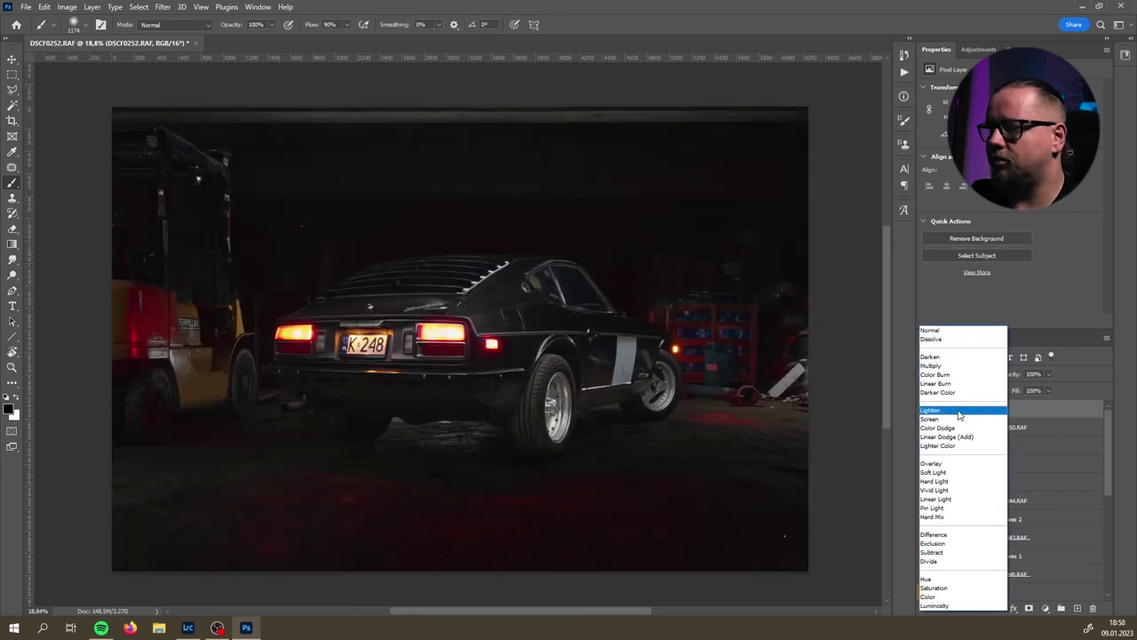
{"action": "left_click", "coordinate": [969, 391]}
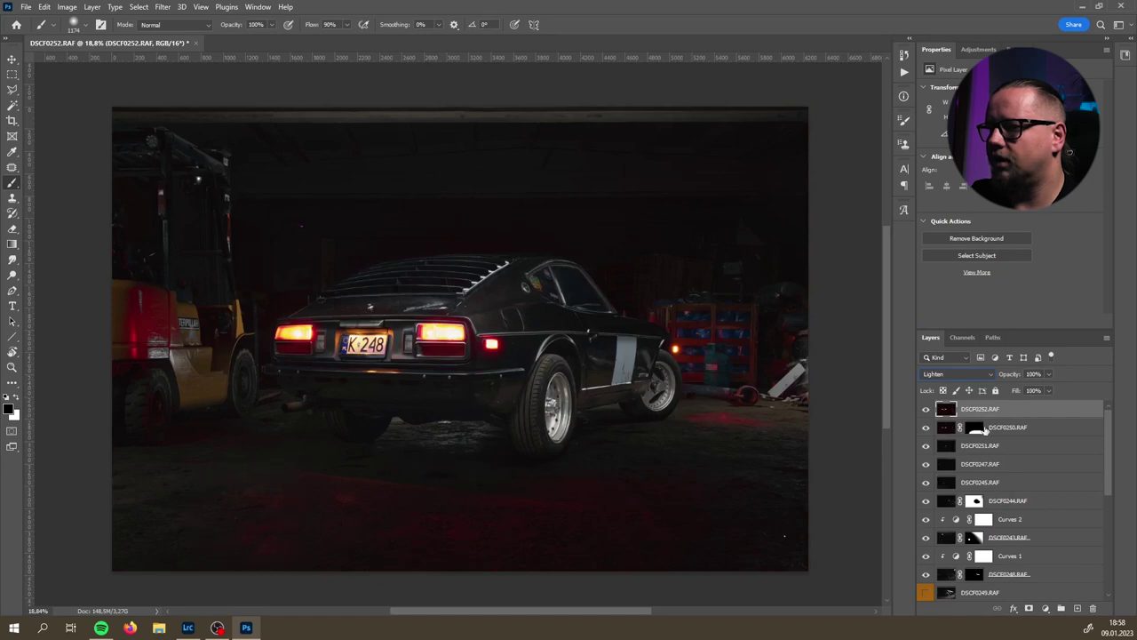
- Copy the DSCF0250.RAF mask onto DSCF0252.RAF and hide the DSCF0250.RAF layer
{"action": "left_click", "coordinate": [973, 434]}
{"action": "left_click_drag", "start_coordinate": [974, 428], "coordinate": [975, 410]}
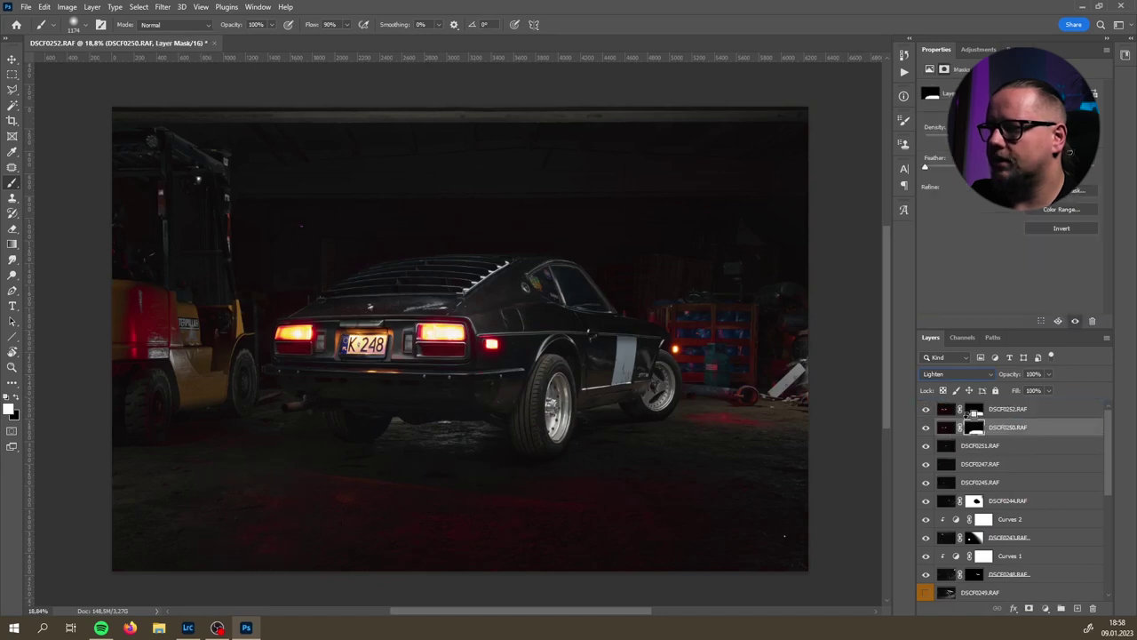
{"action": "left_click", "coordinate": [927, 430]}
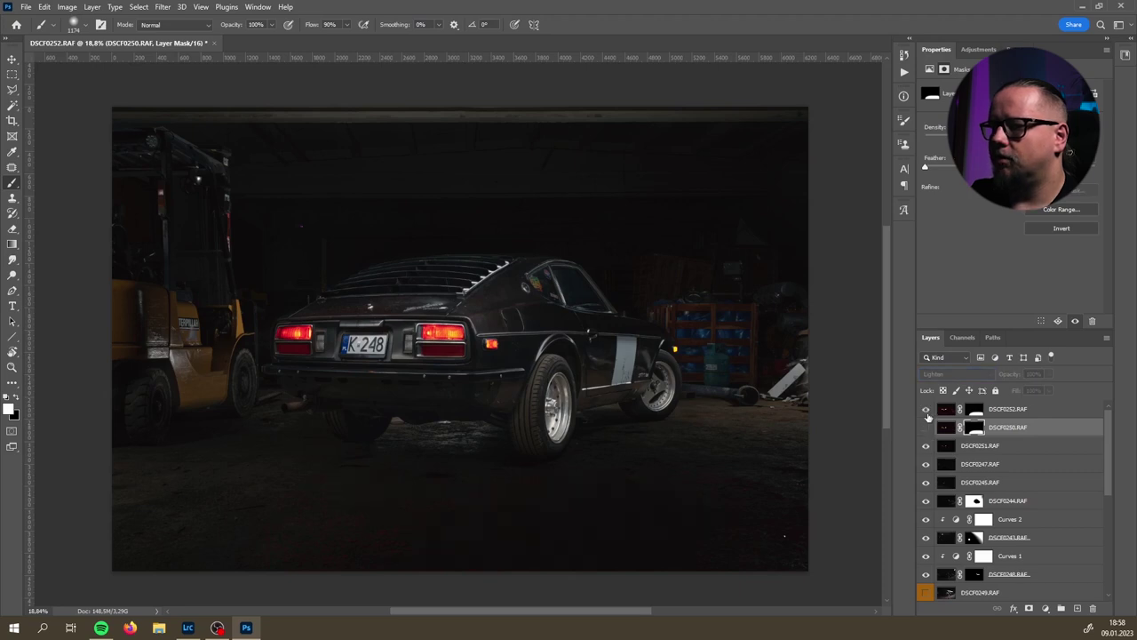
- Rework the DSCF0252.RAF mask over the foreground floor with black and white, and check the layer off and on
{"action": "left_click", "coordinate": [946, 409]}
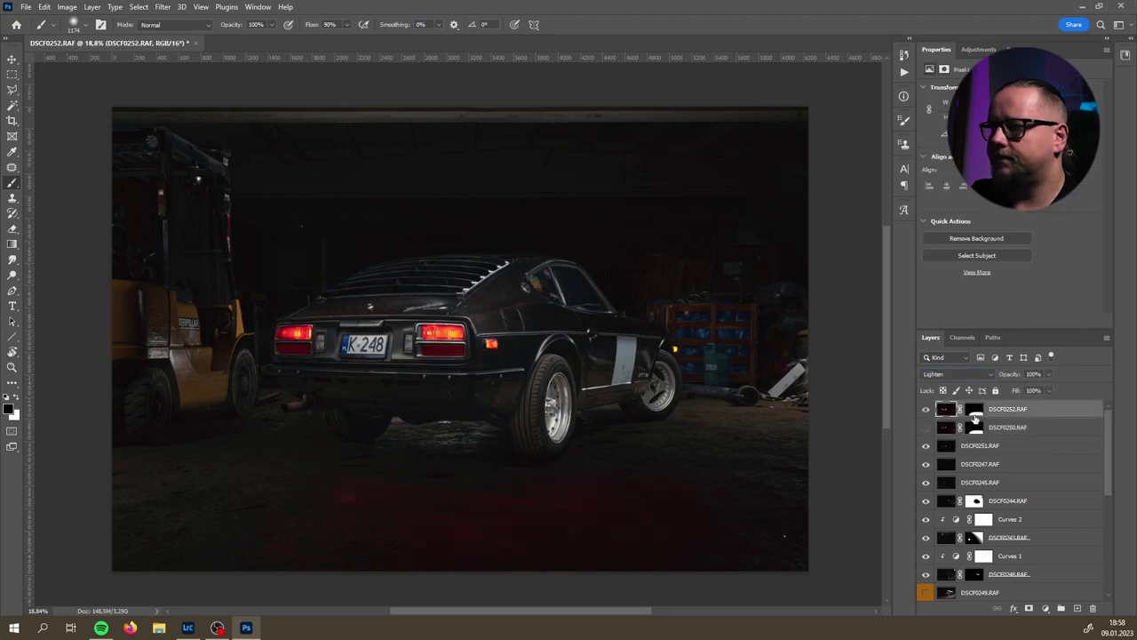
{"action": "left_click", "coordinate": [975, 412]}
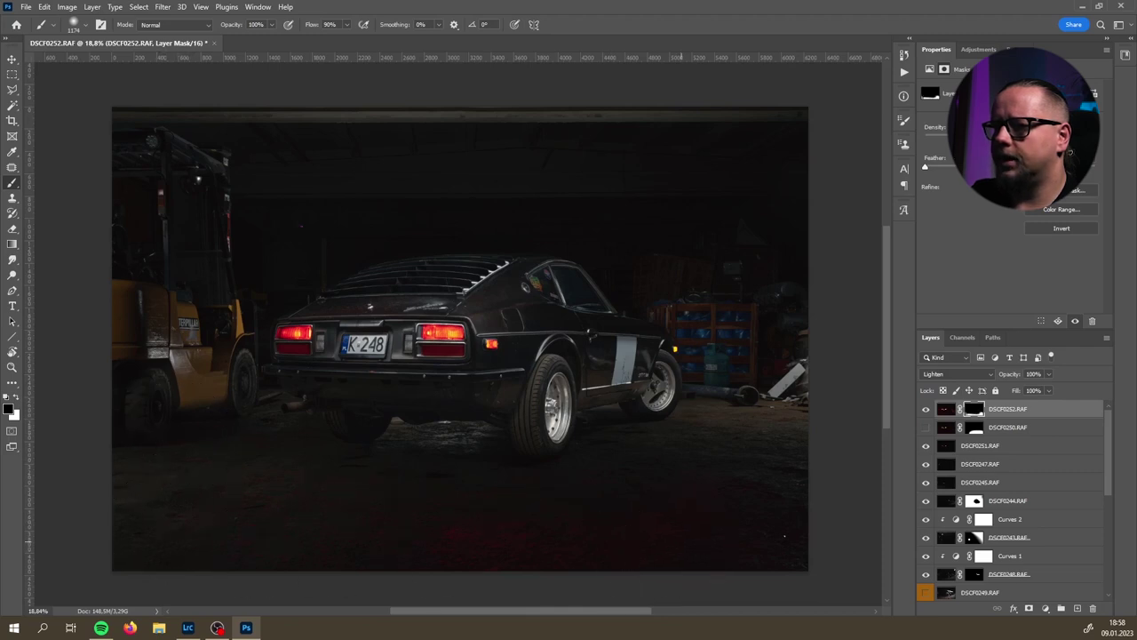
{"action": "key", "text": "x"}
{"action": "mouse_move", "coordinate": [705, 528]}
{"action": "left_mouse_down"}
{"action": "mouse_move", "coordinate": [756, 533]}
{"action": "mouse_move", "coordinate": [50, 507]}
{"action": "left_mouse_up"}
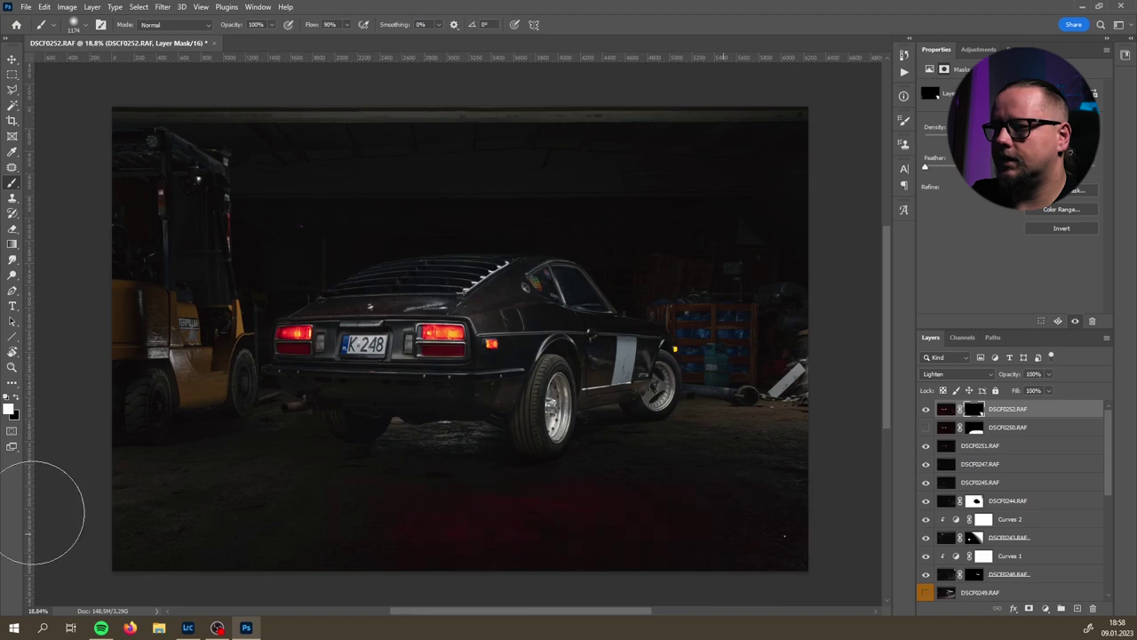
{"action": "left_click", "coordinate": [925, 409]}
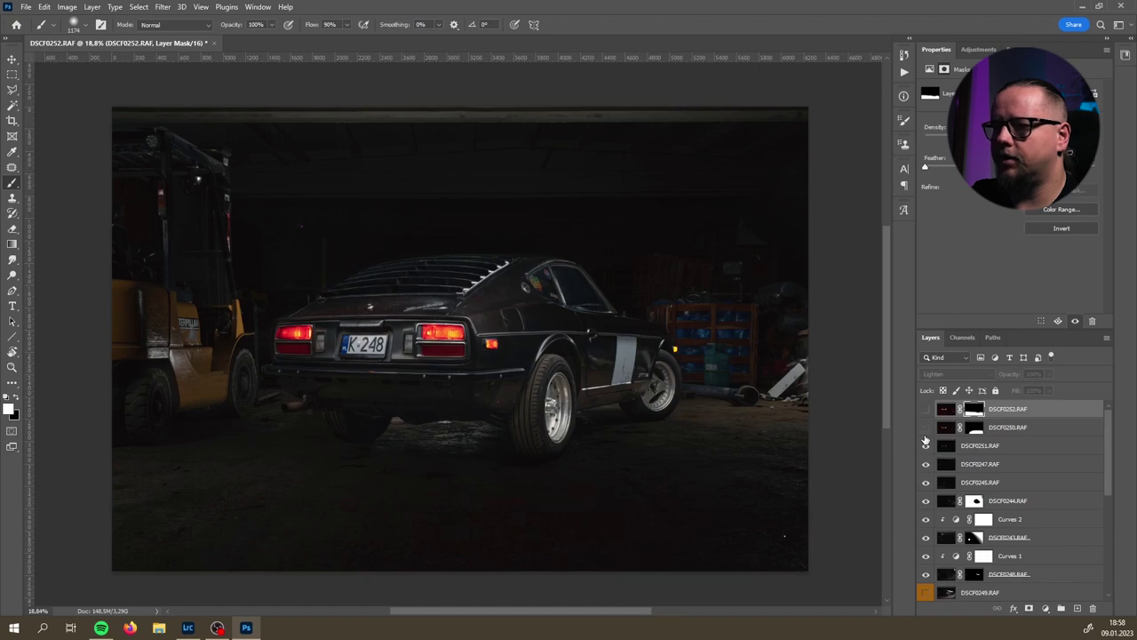
{"action": "left_click", "coordinate": [926, 410]}
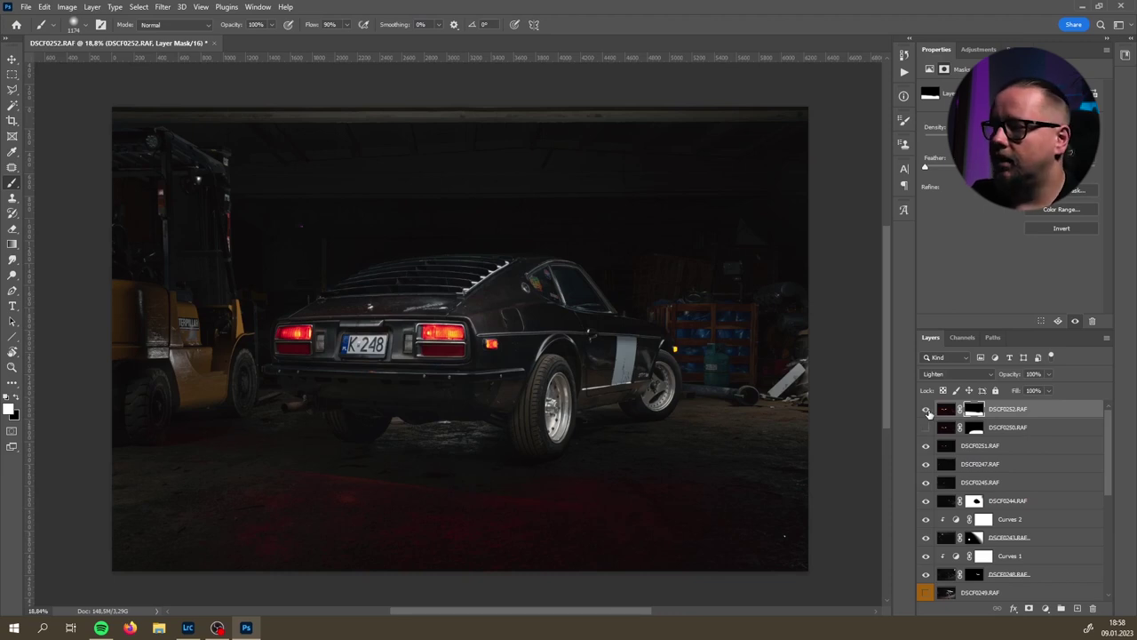
- Show DSCF0250.RAF in place of DSCF0252.RAF and delete the DSCF0252.RAF layer
{"action": "left_click", "coordinate": [926, 411]}
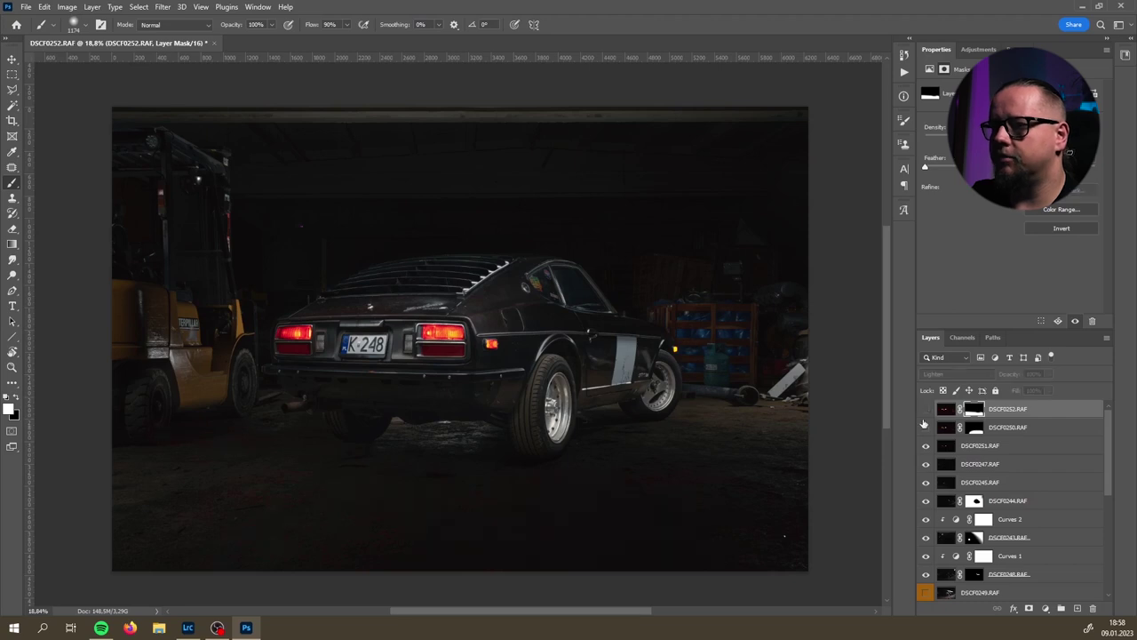
{"action": "left_click", "coordinate": [927, 429]}
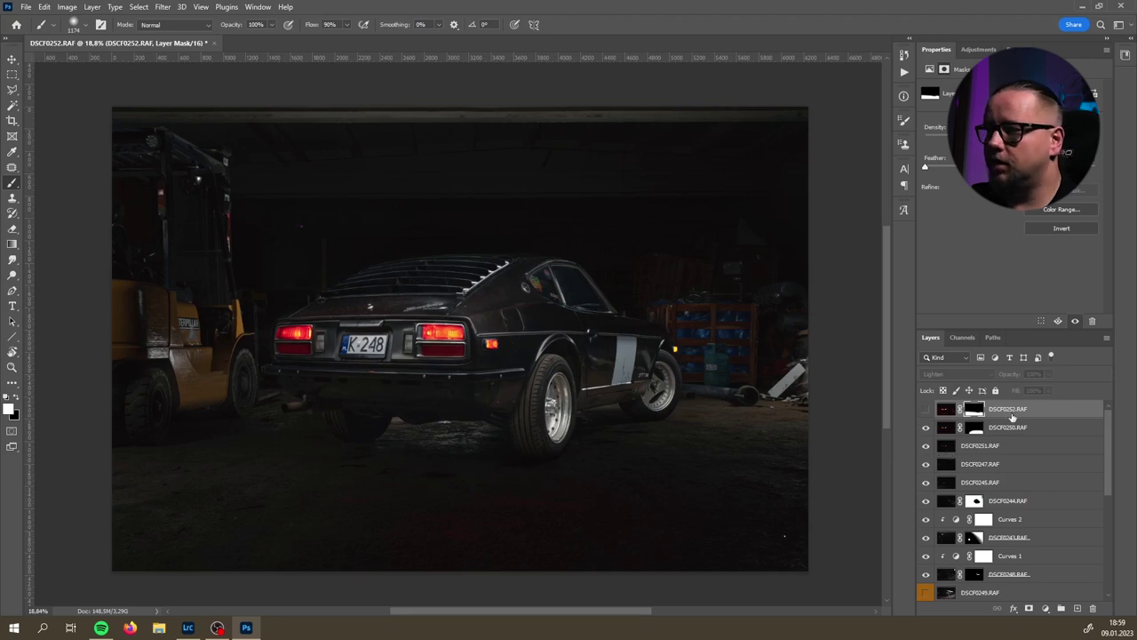
{"action": "key", "text": "ctrl+2"}
{"action": "key", "text": "Delete"}
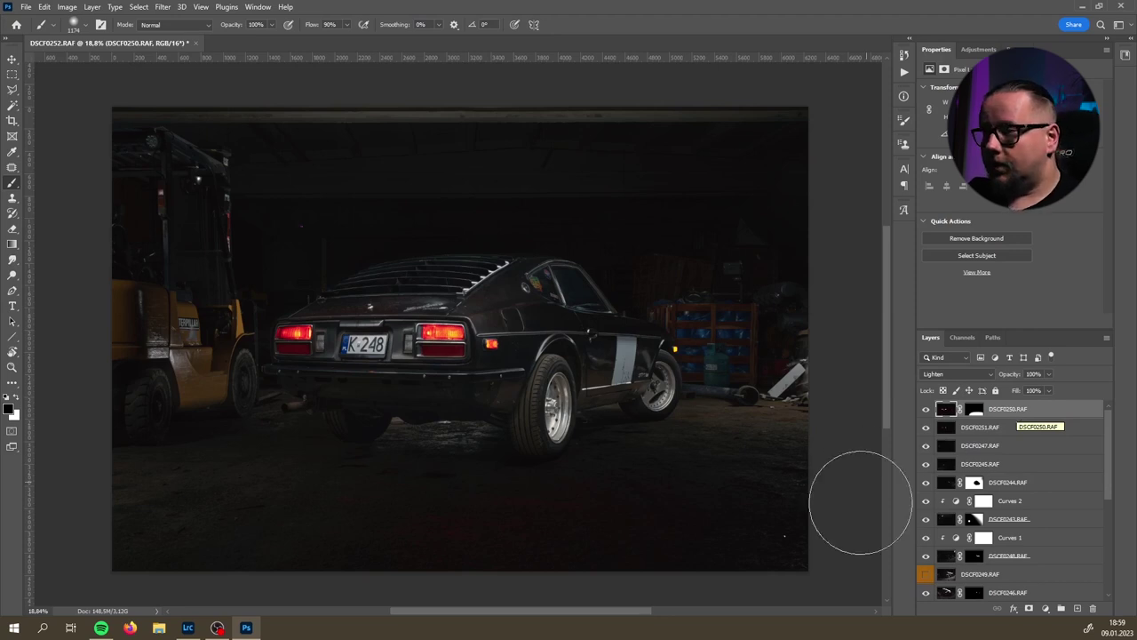
- Toggle DSCF0250.RAF to examine its subtle red glow on the foreground floor
{"action": "left_click", "coordinate": [925, 410]}
{"action": "left_click", "coordinate": [926, 410]}
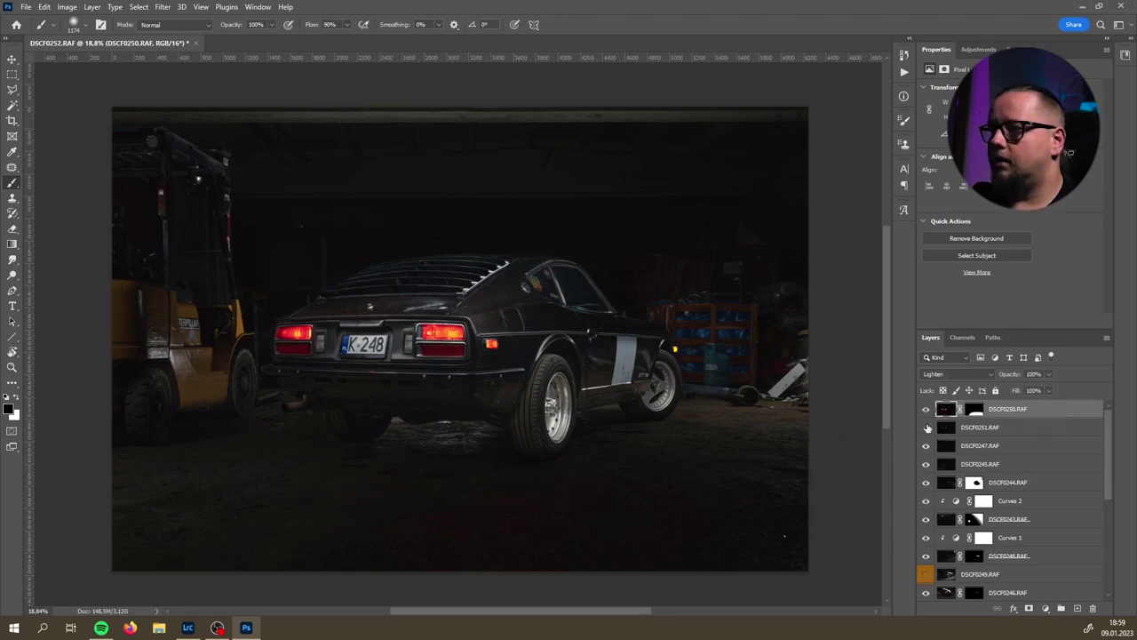
{"action": "left_click", "coordinate": [926, 410]}
{"action": "left_click", "coordinate": [926, 409]}
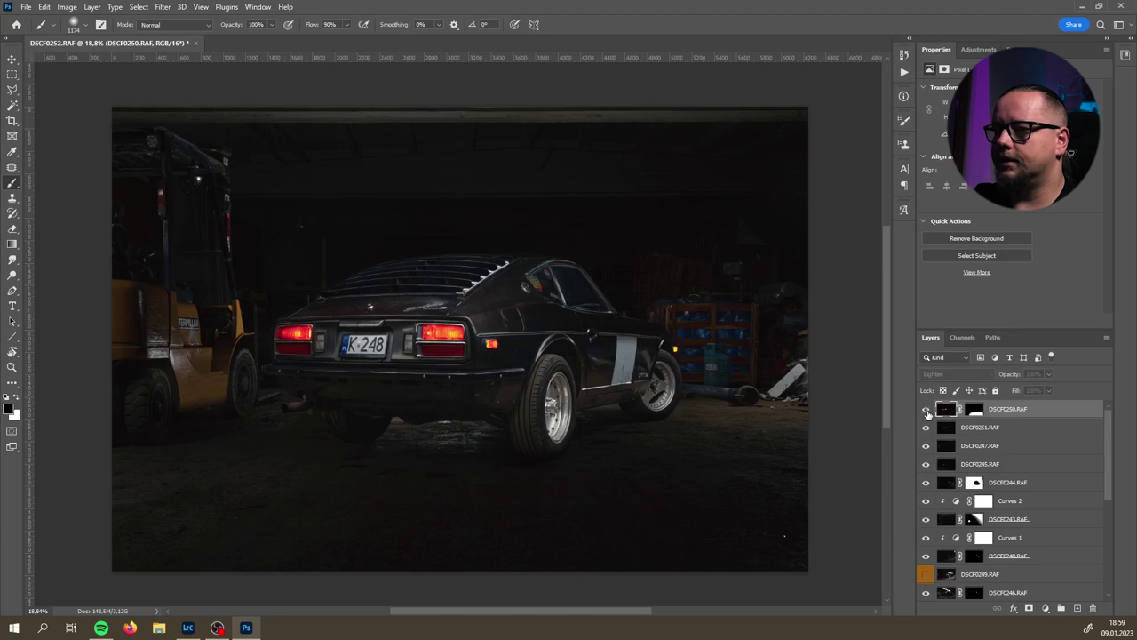